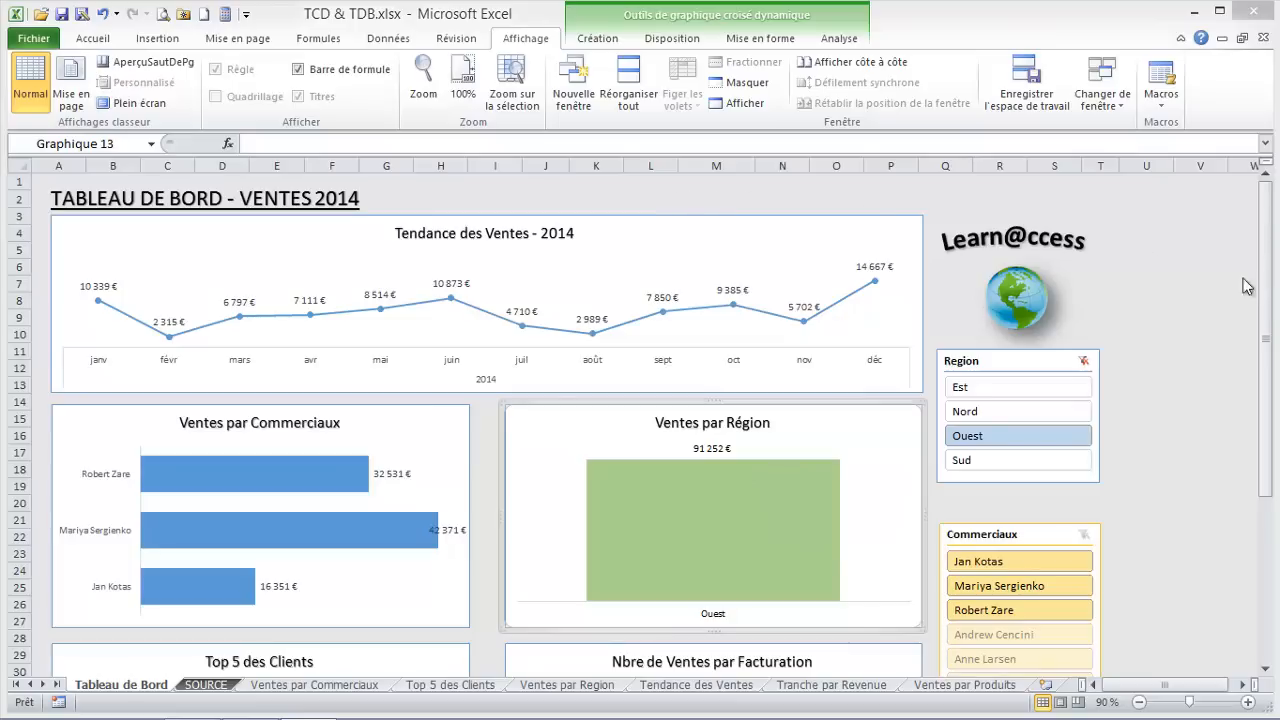
# Filter the dashboard to the Nord region with the Region slicer and review its sales charts
pyautogui.click(970, 387)
pyautogui.click(980, 412)
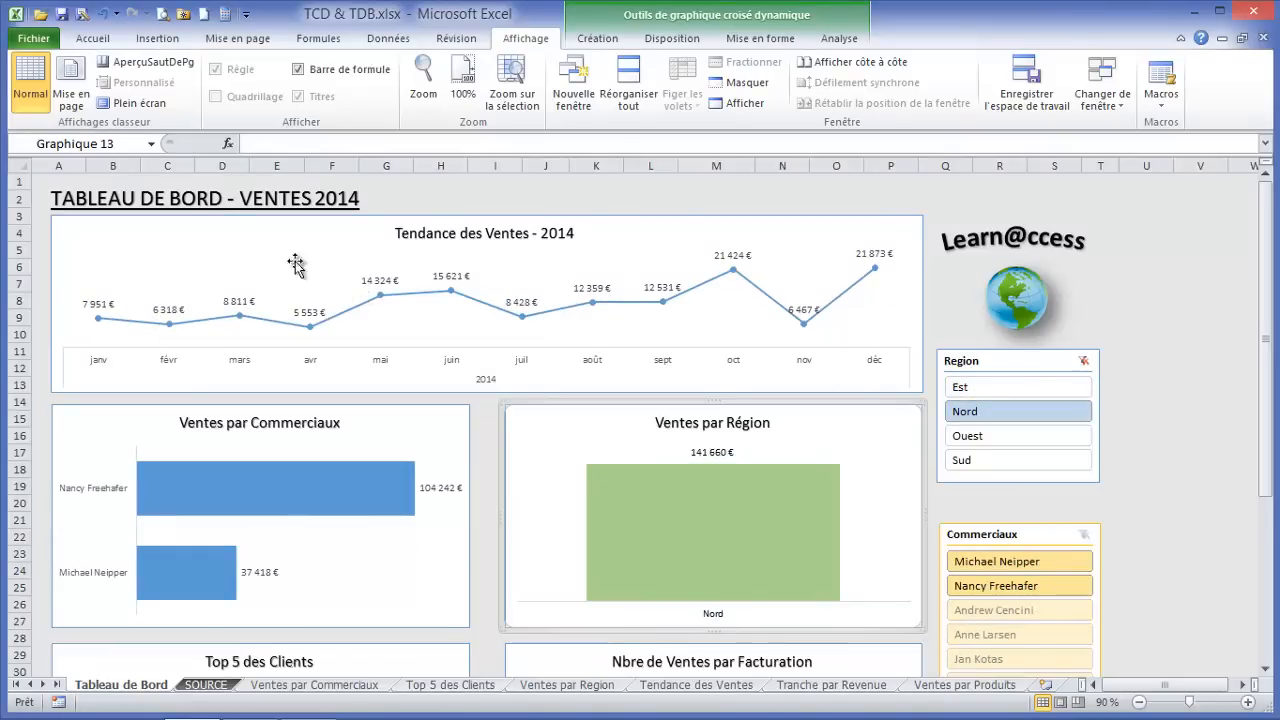
pyautogui.scroll(-1, 400, 403)
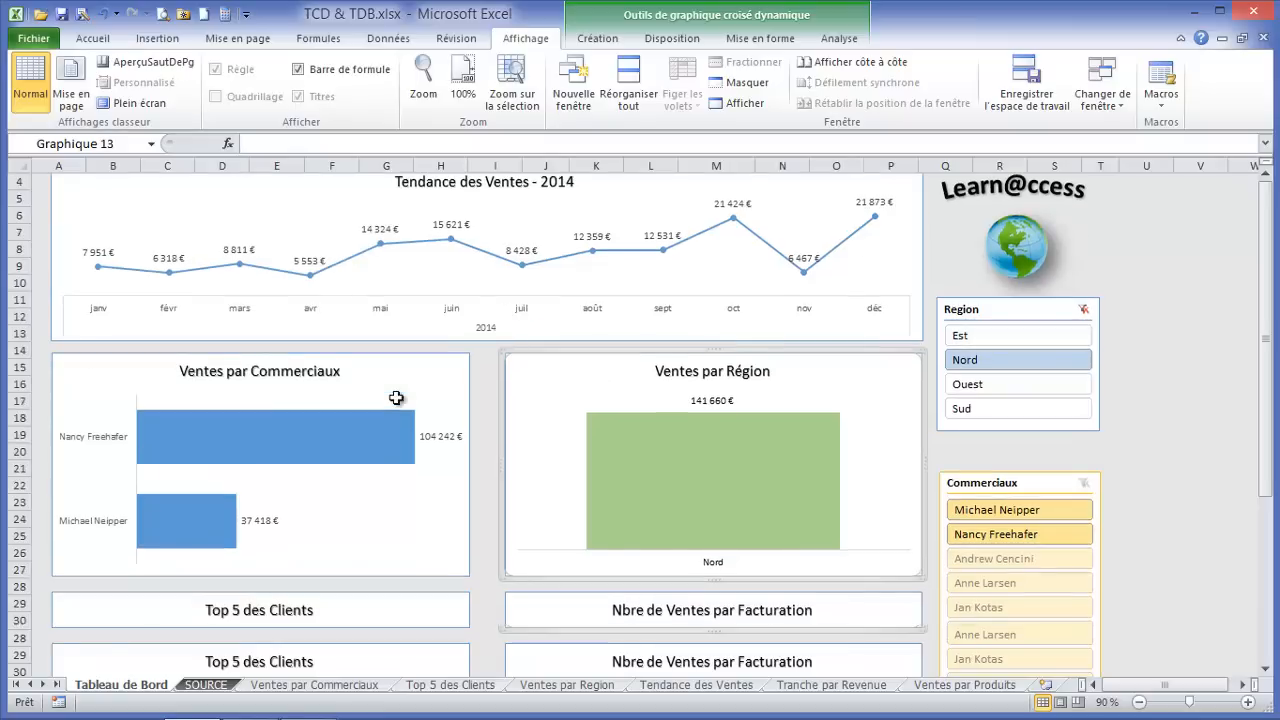
pyautogui.scroll(-1, 397, 405)
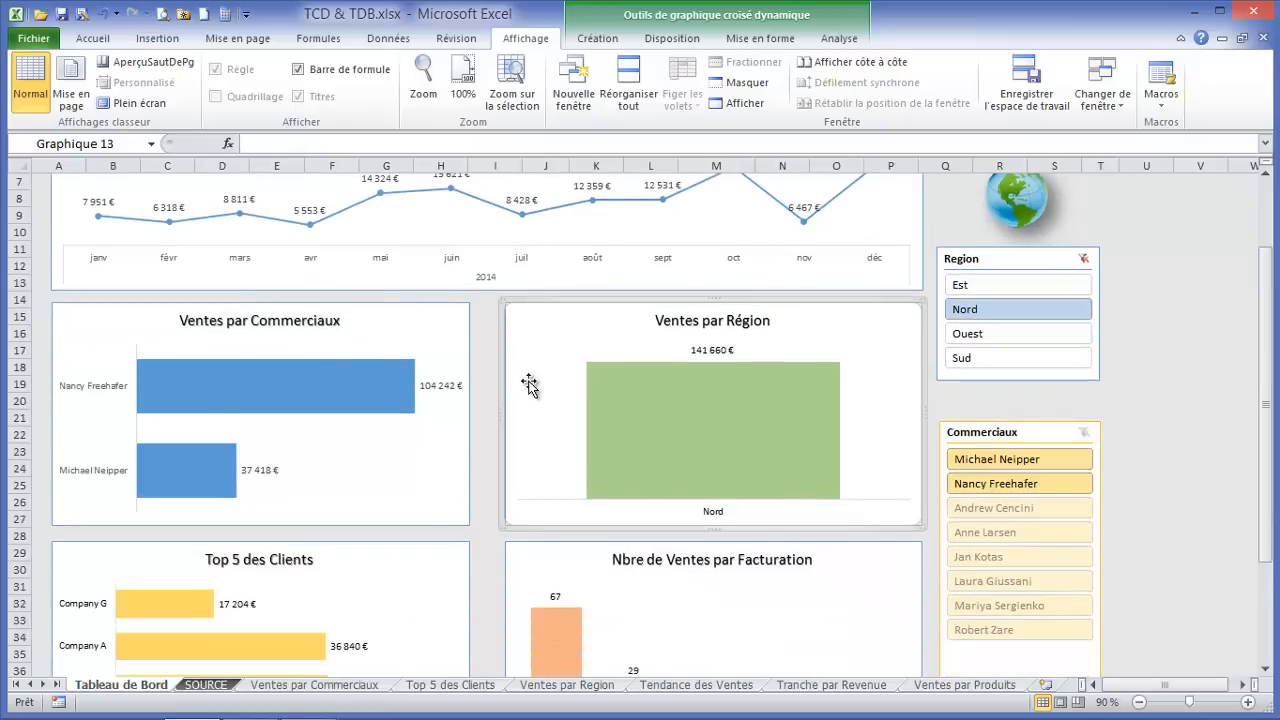
pyautogui.scroll(-4, 523, 386)
pyautogui.scroll(1, 649, 291)
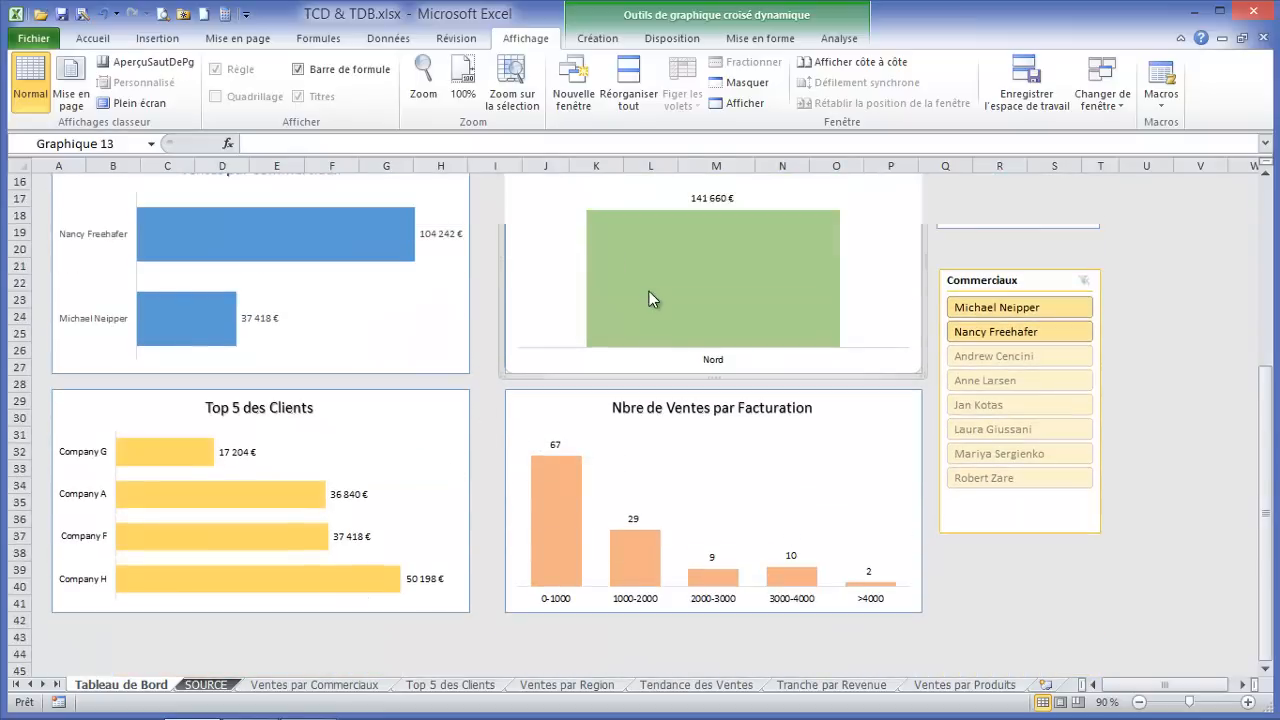
pyautogui.moveTo(649, 291)
pyautogui.scroll(1, 649, 291)
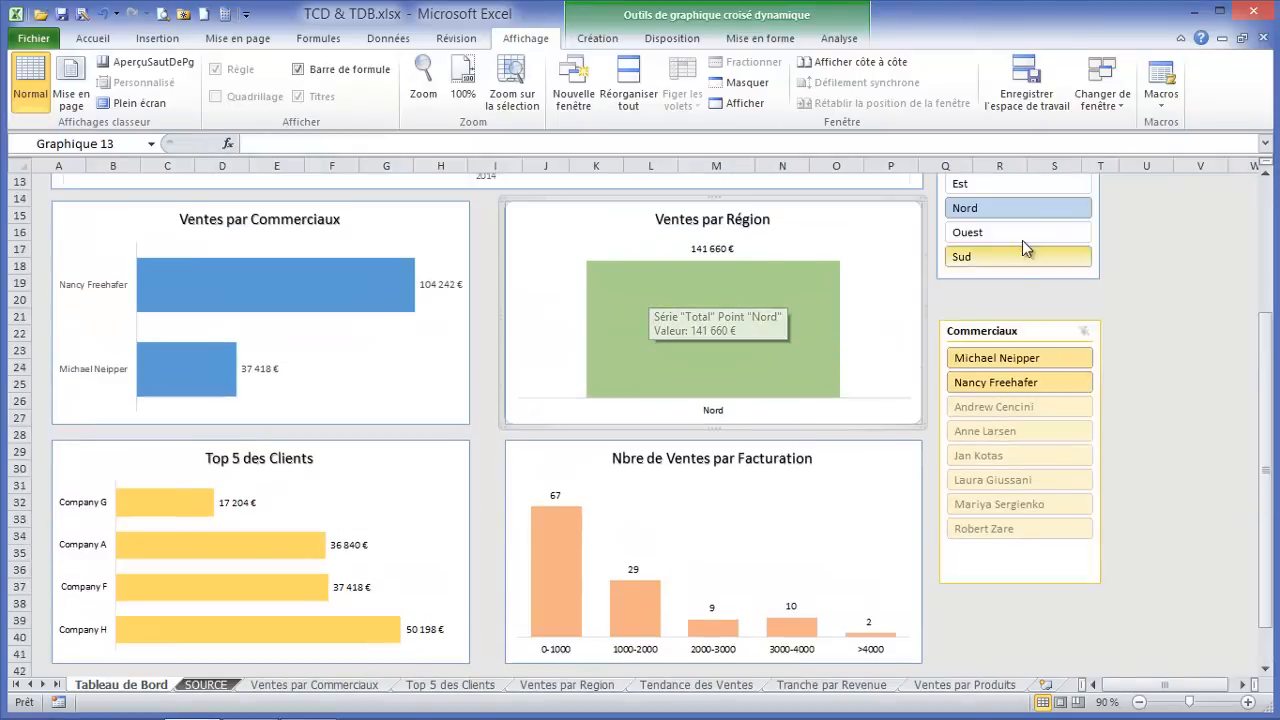
pyautogui.moveTo(1266, 350); pyautogui.dragTo(1266, 240)
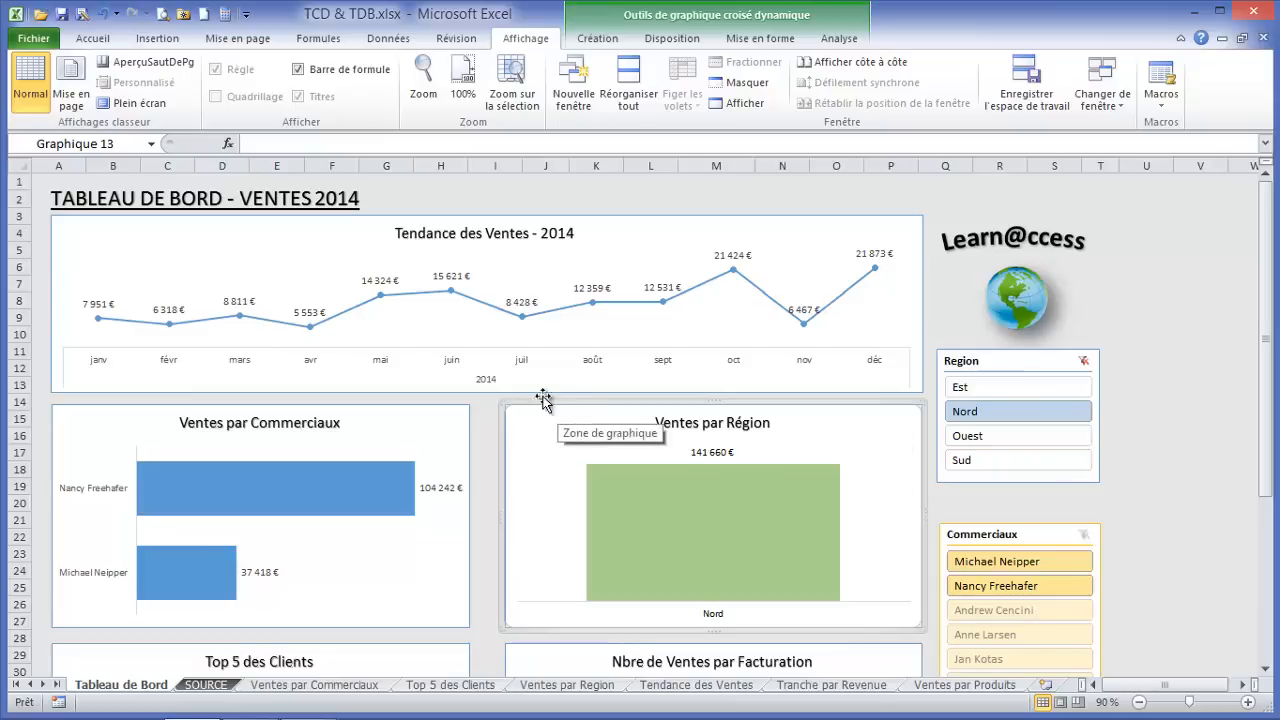
pyautogui.scroll(-1, 569, 363)
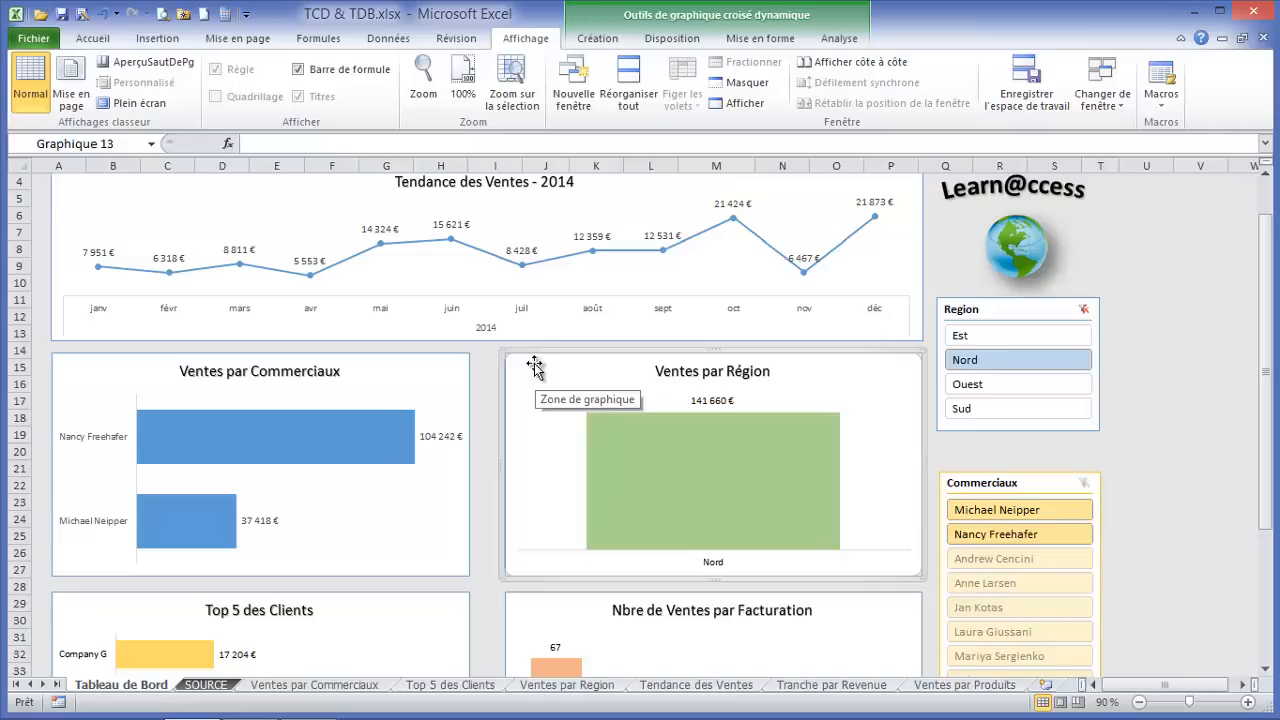
# Switch to the Tableau de Bord.xlsx workbook and look over the order records in the SOURCE table
pyautogui.click(1117, 98)
pyautogui.click(1145, 164)
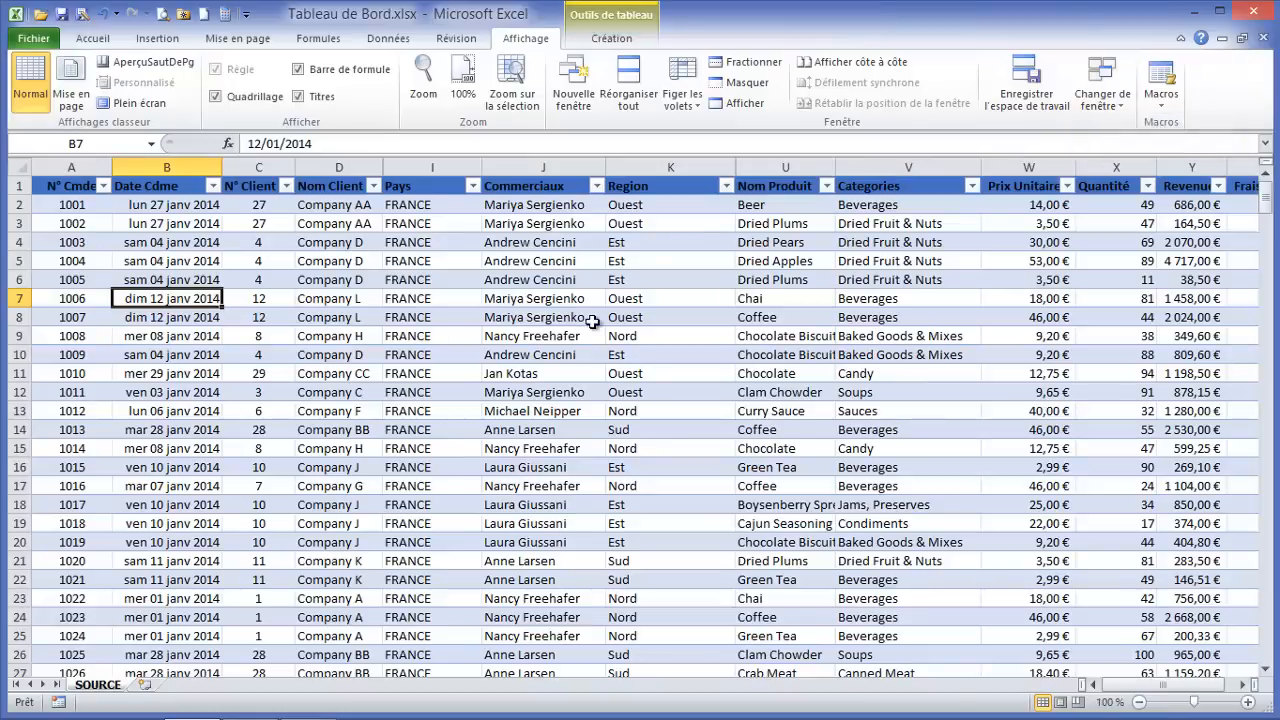
pyautogui.click(363, 337)
pyautogui.click(262, 264)
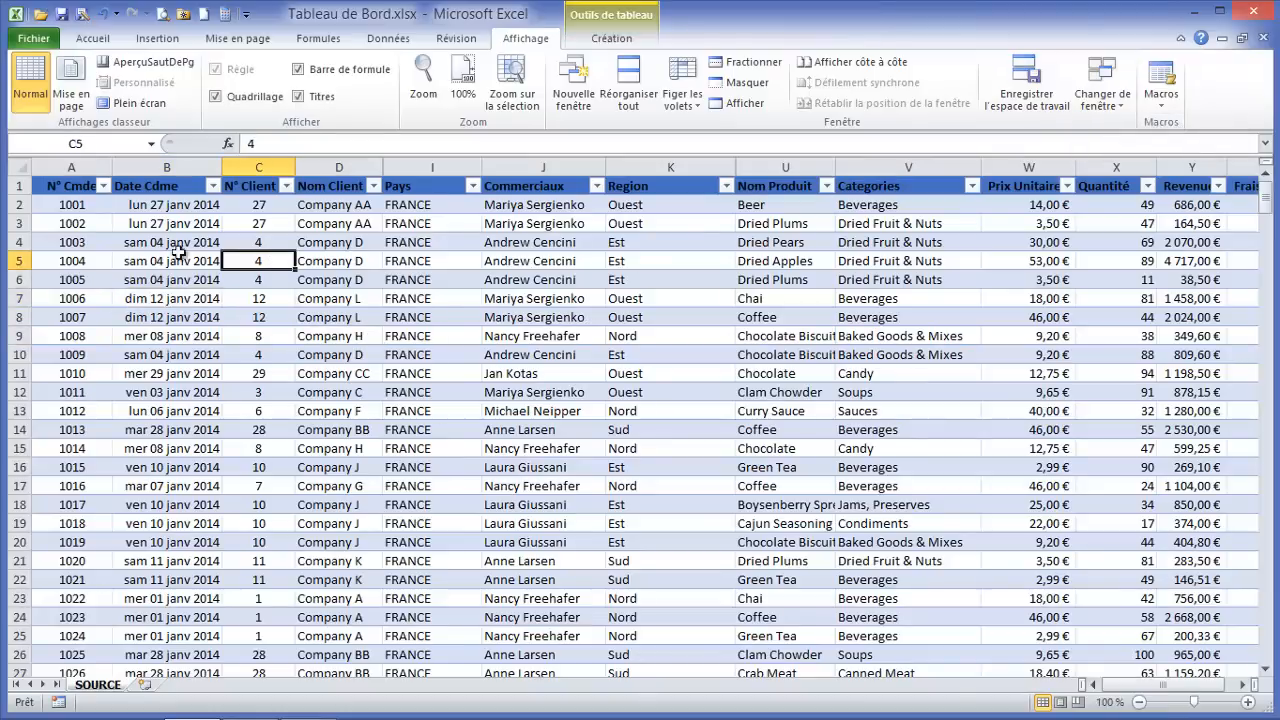
pyautogui.click(76, 224)
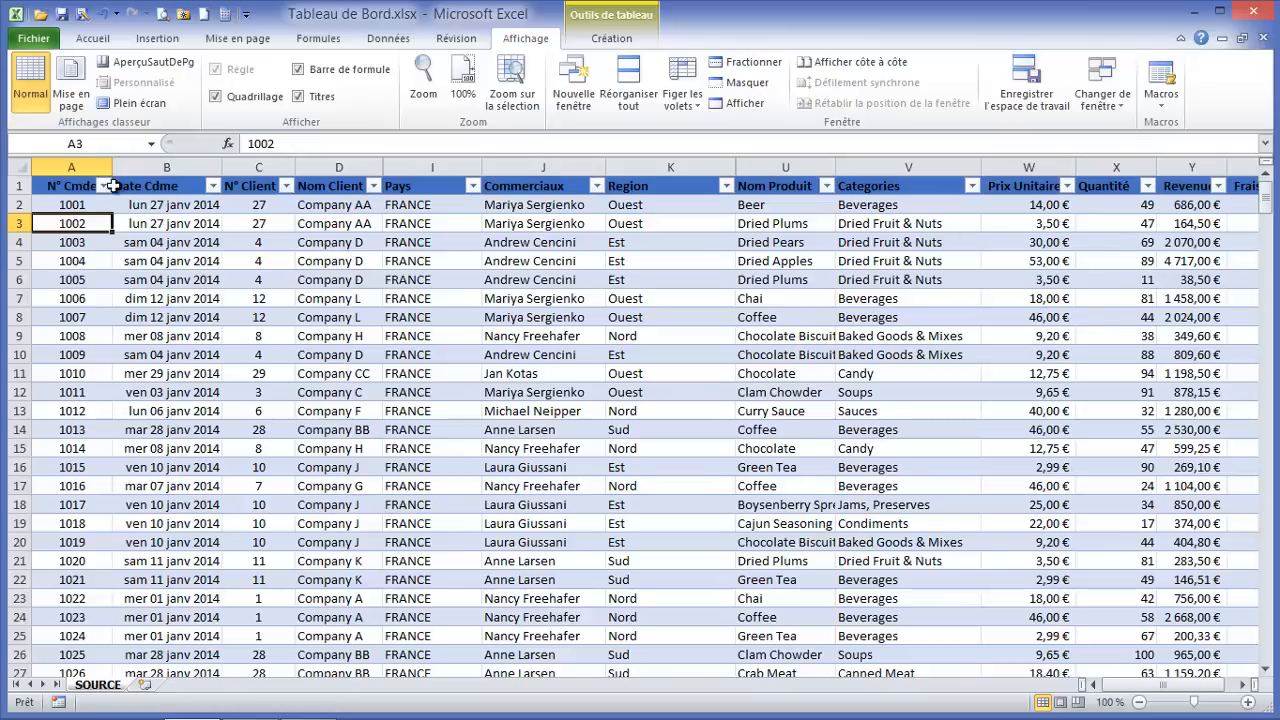
pyautogui.scroll(-9, 140, 335)
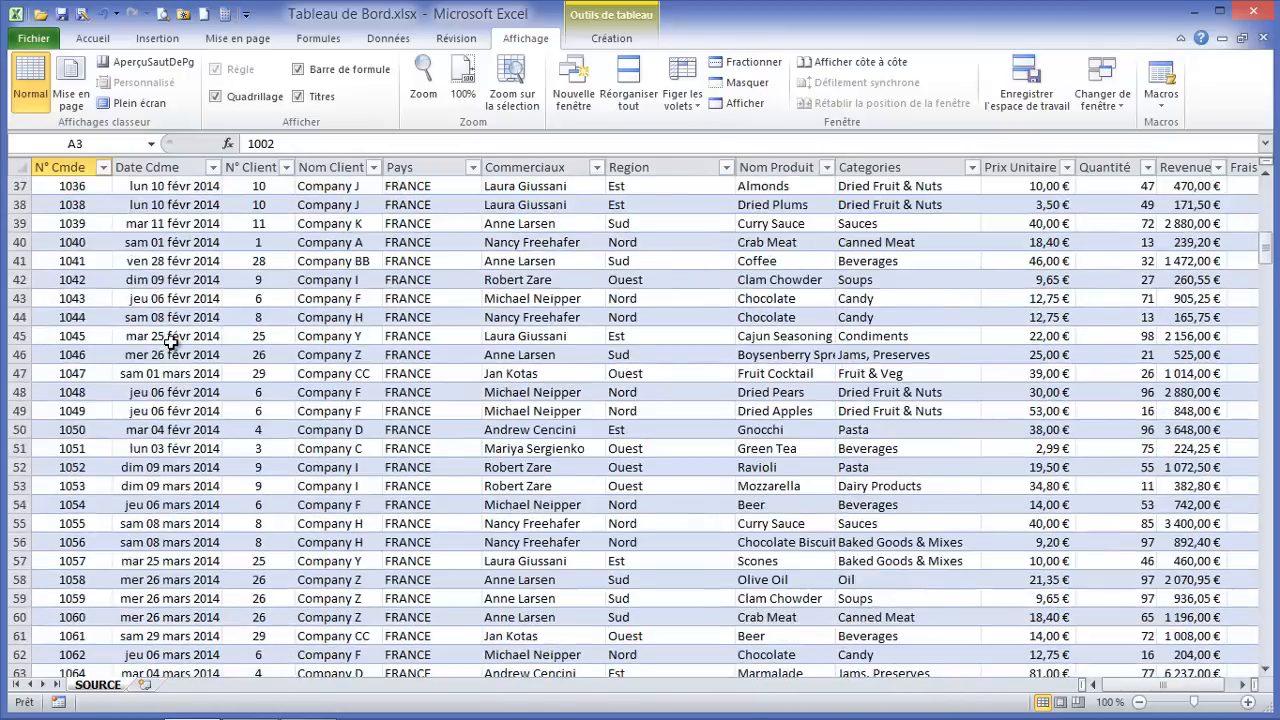
pyautogui.scroll(9, 170, 340)
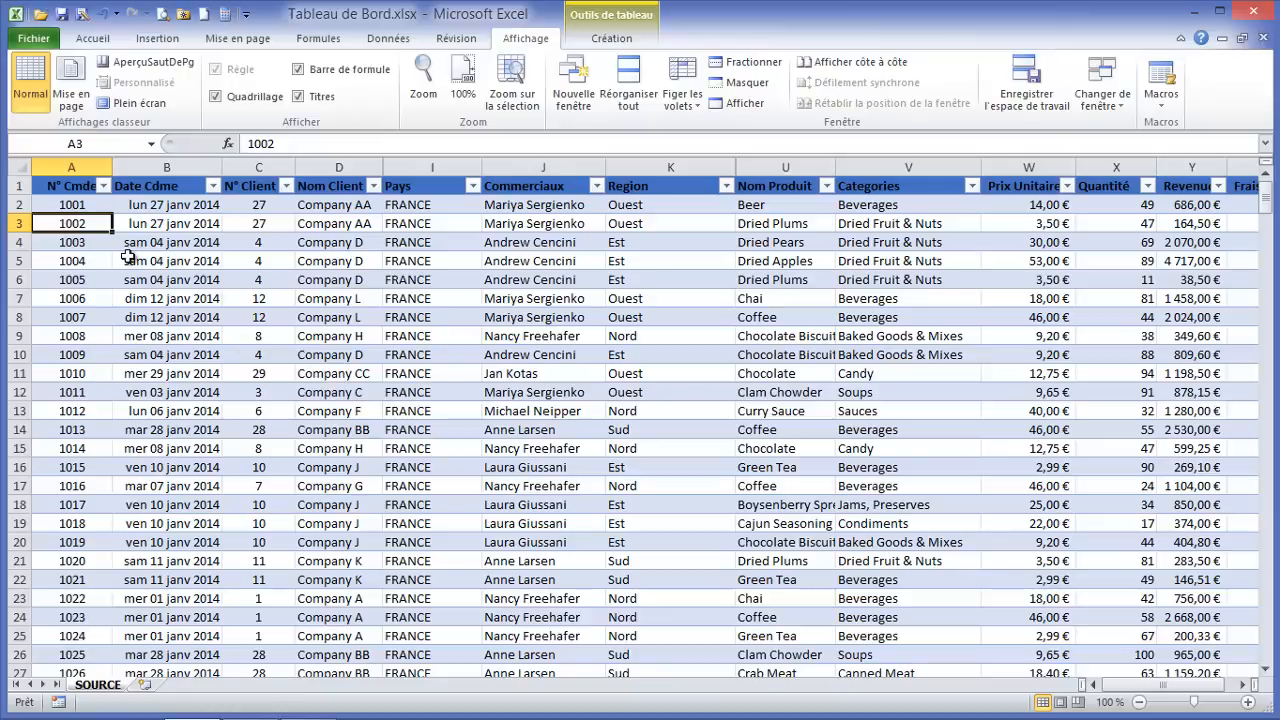
pyautogui.scroll(-4, 138, 308)
pyautogui.scroll(-6, 138, 308)
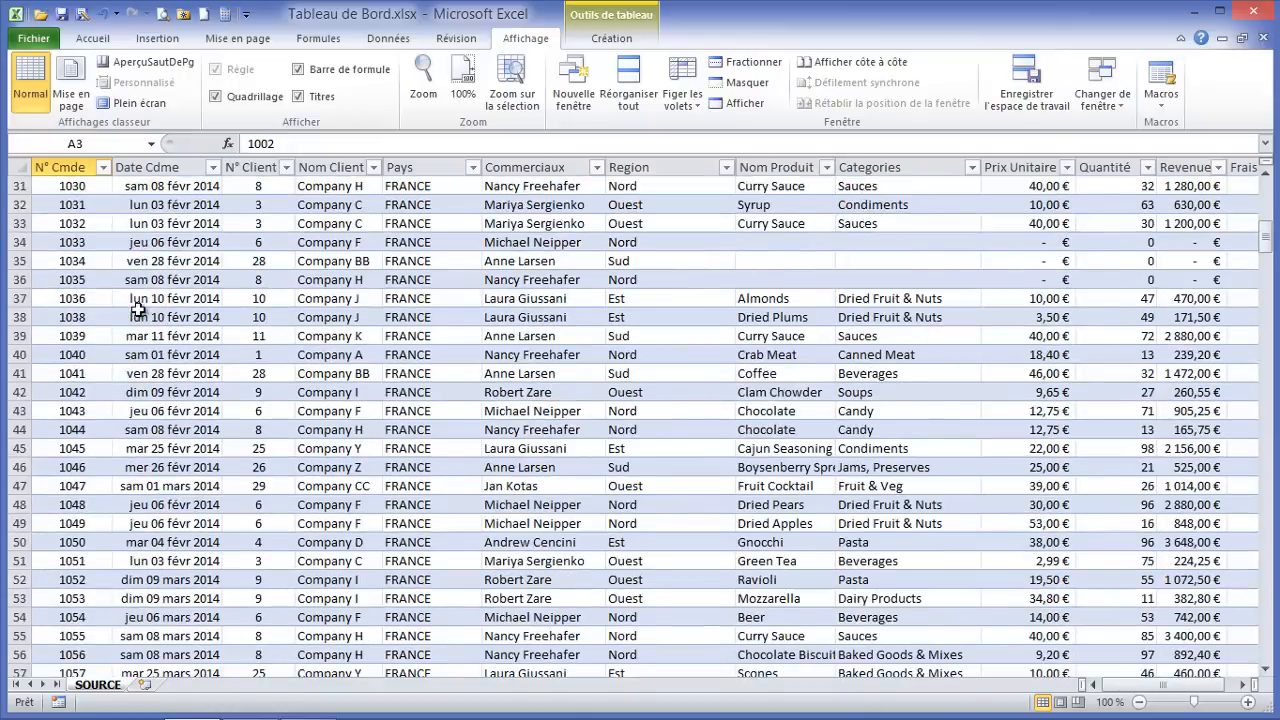
pyautogui.scroll(10, 150, 310)
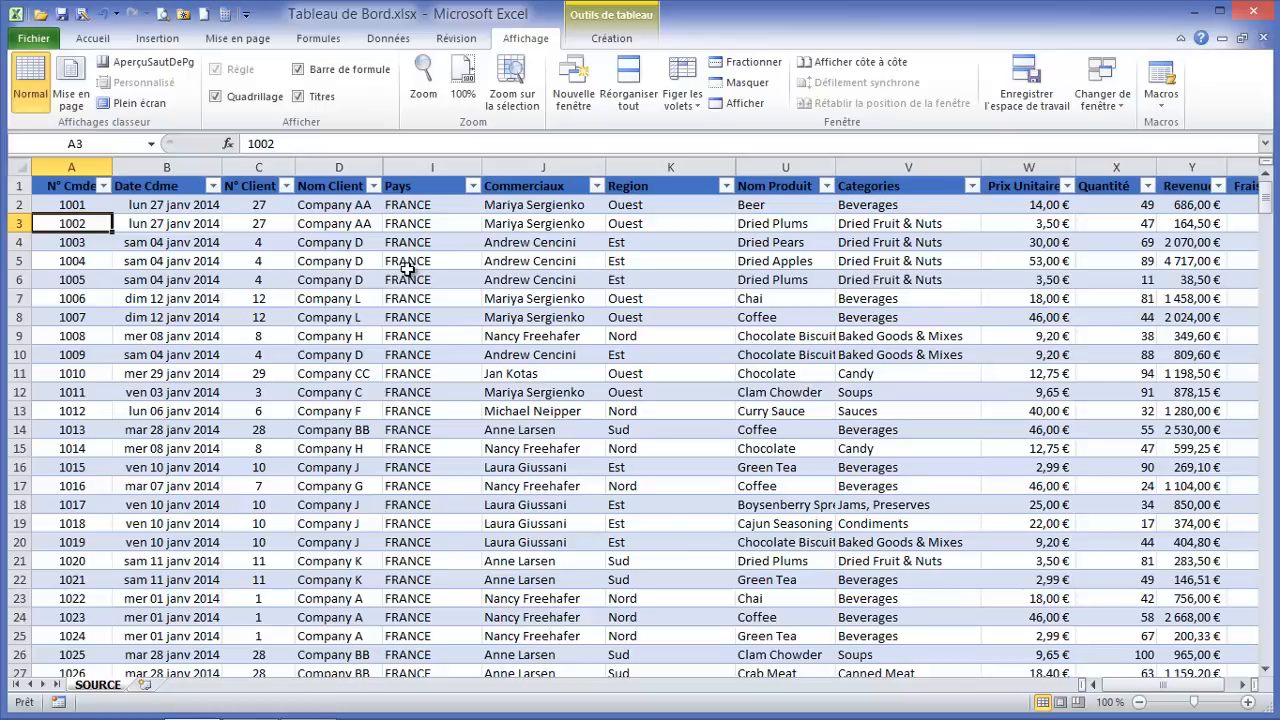
# Apply the light blue banded table style from the Moyen group to the source table
pyautogui.click(251, 240)
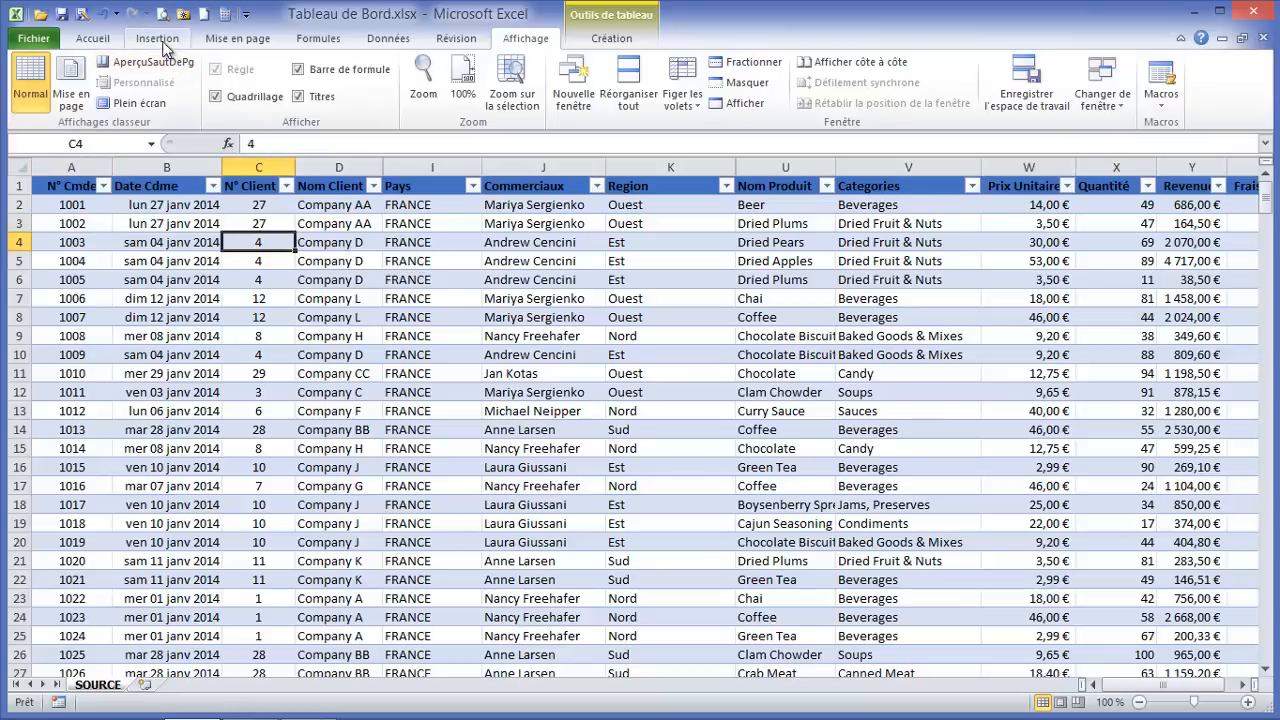
pyautogui.click(96, 40)
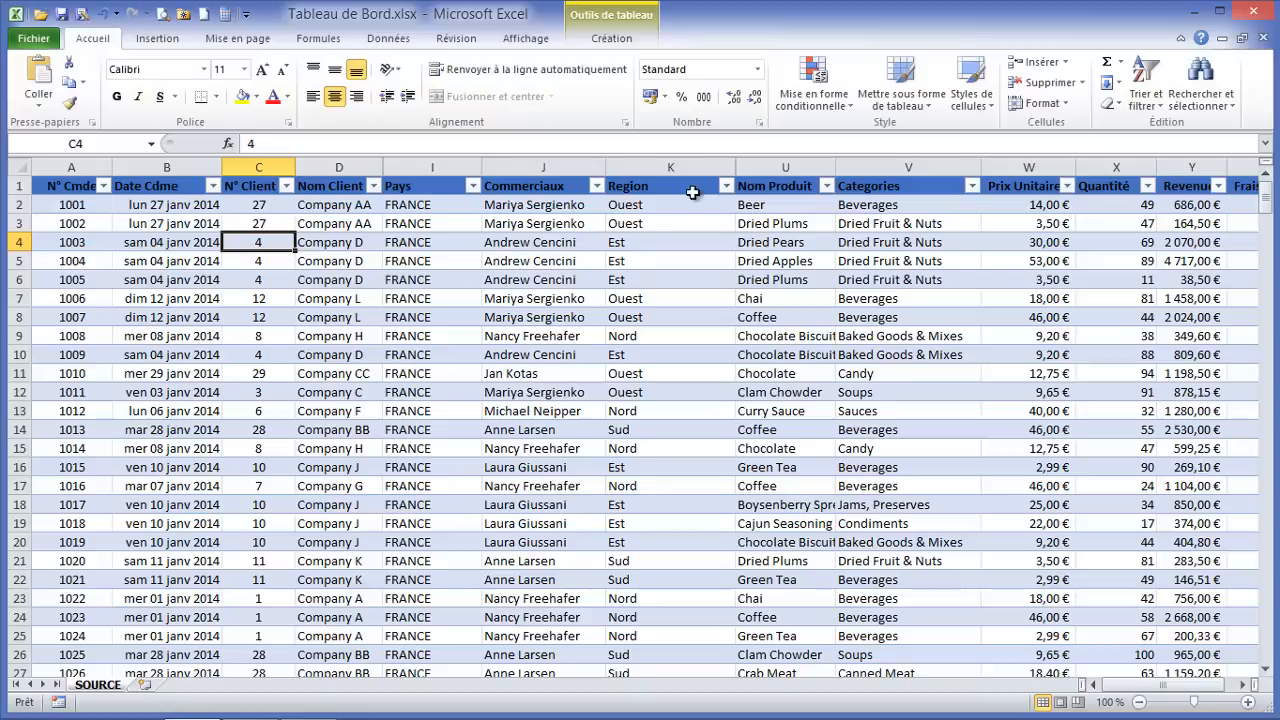
pyautogui.click(915, 82)
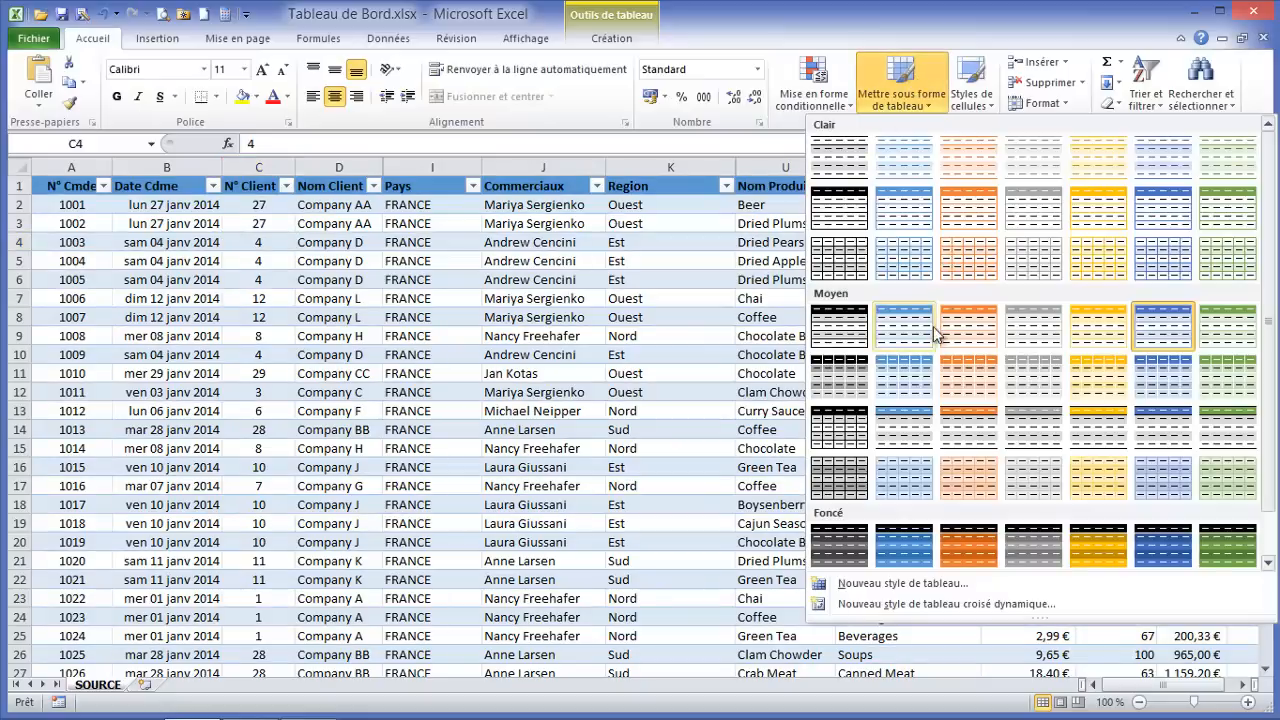
pyautogui.click(922, 310)
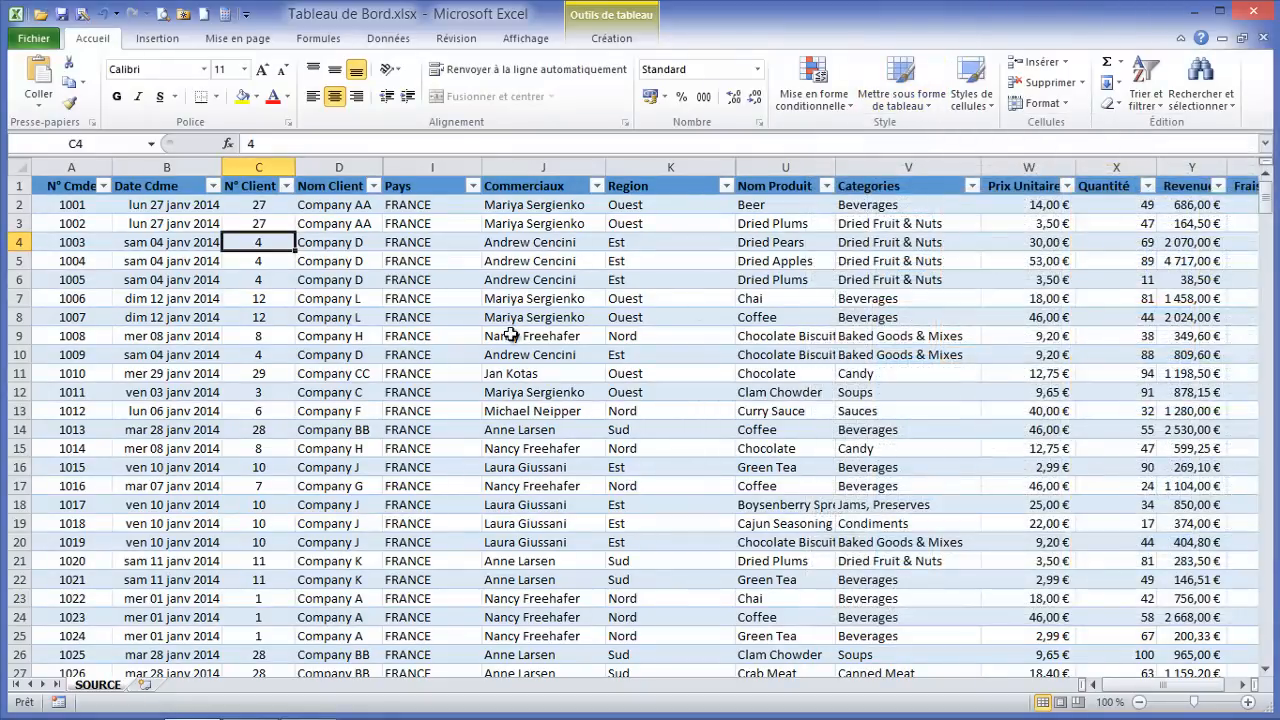
# Examine the restyled source table's rows and how its column headers behave further down the sheet
pyautogui.scroll(-3, 477, 273)
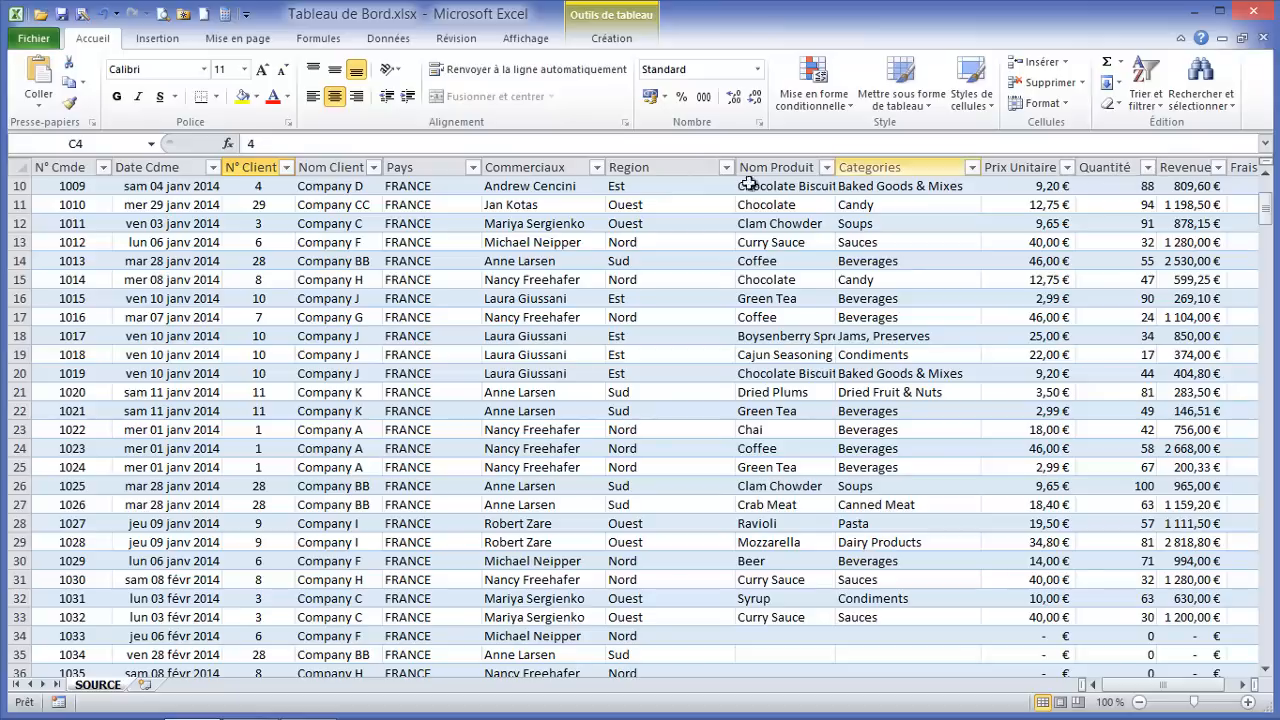
pyautogui.scroll(-5, 437, 302)
pyautogui.scroll(2, 432, 306)
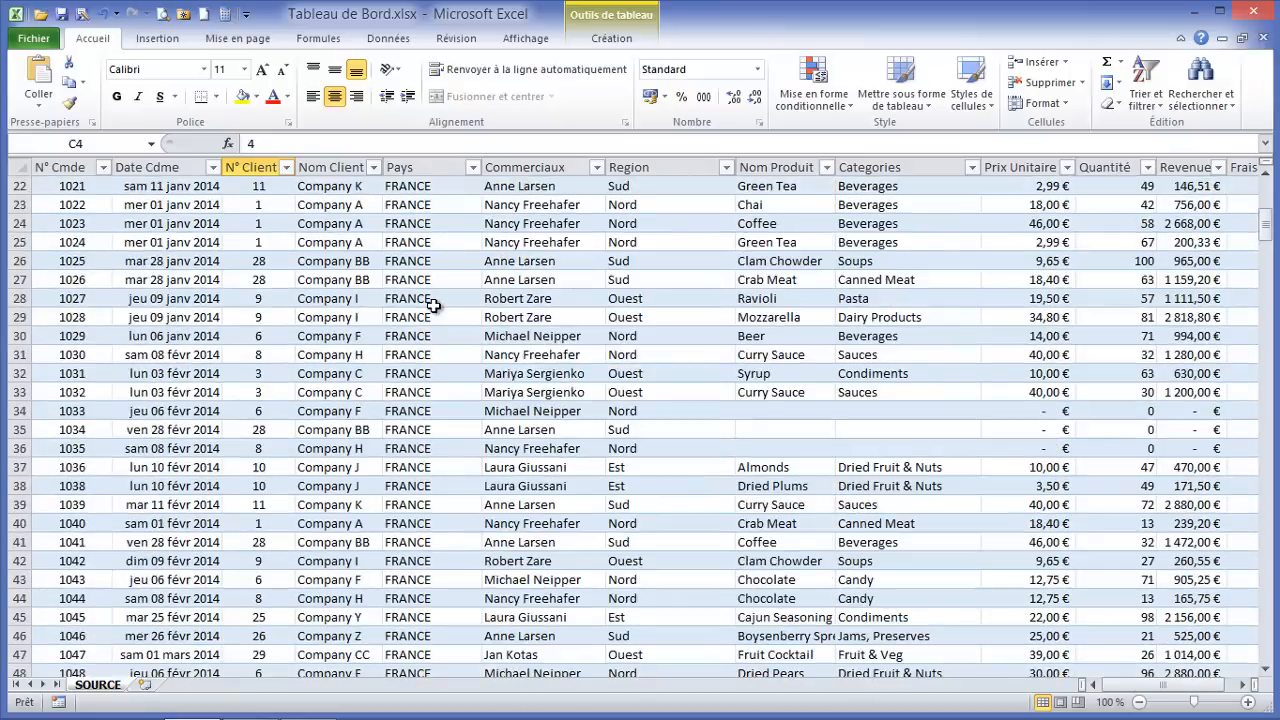
pyautogui.scroll(-3, 432, 306)
pyautogui.scroll(9, 432, 306)
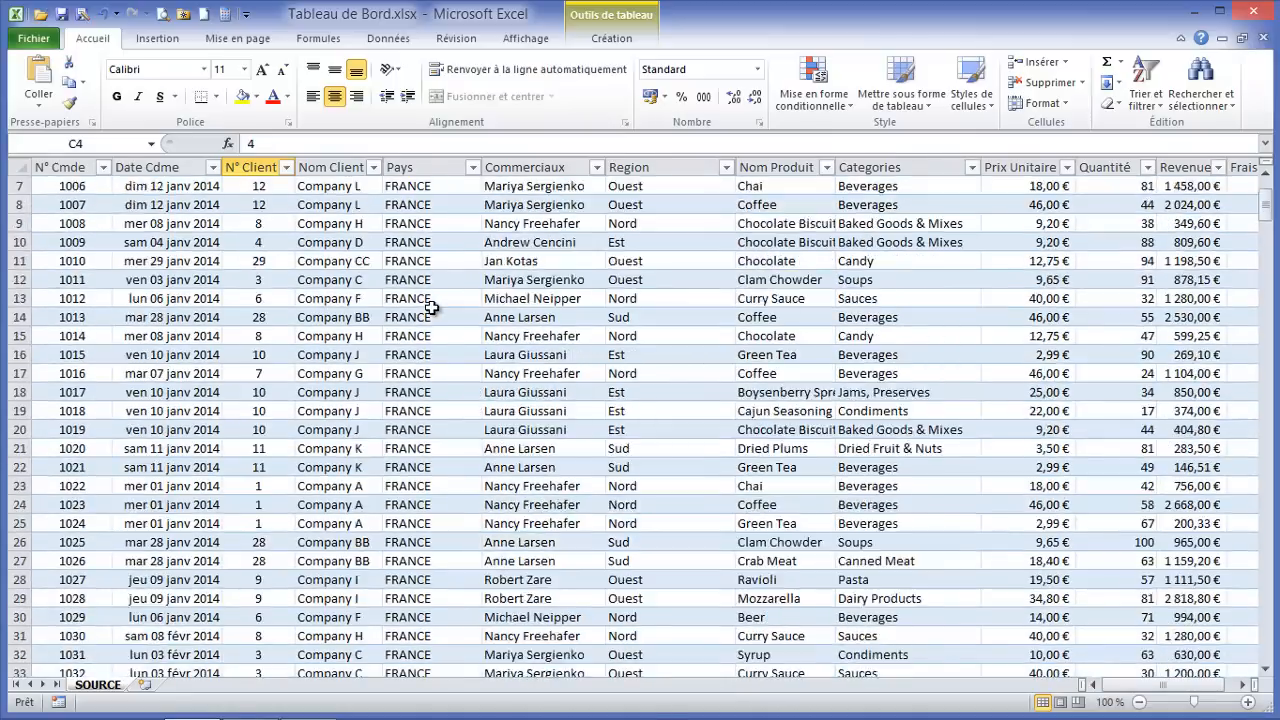
pyautogui.scroll(-1, 432, 308)
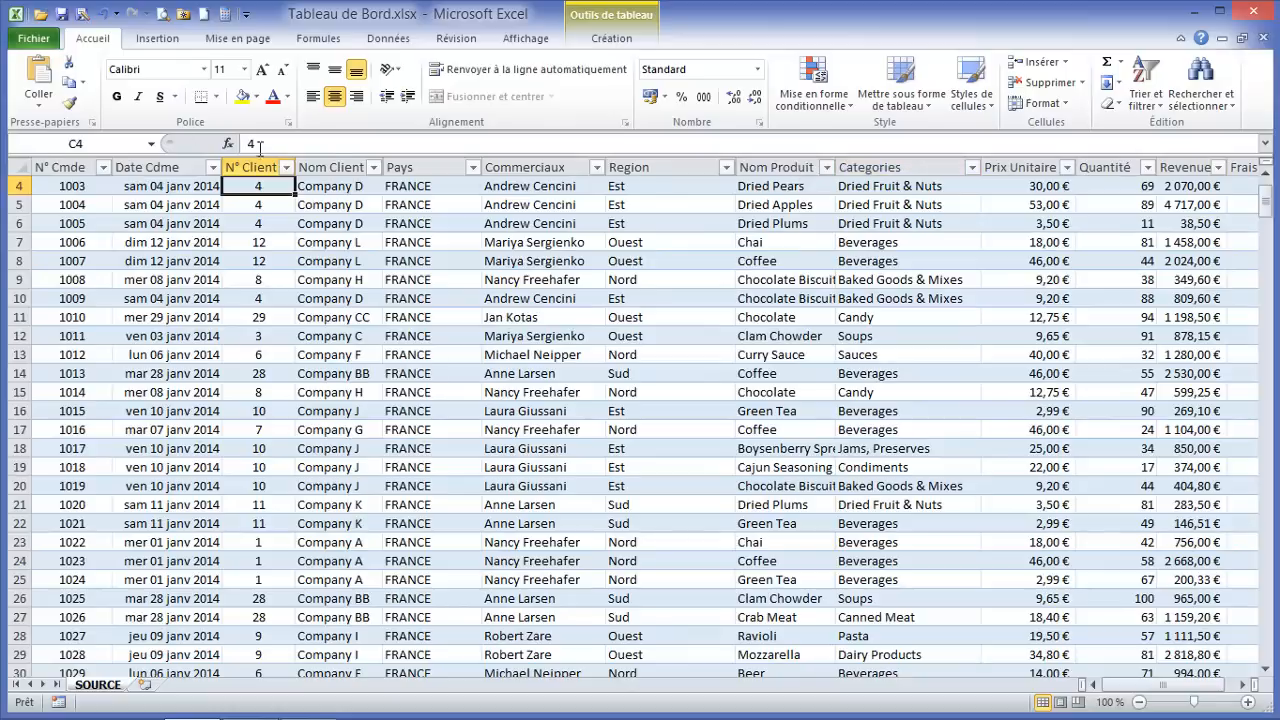
pyautogui.scroll(-4, 291, 328)
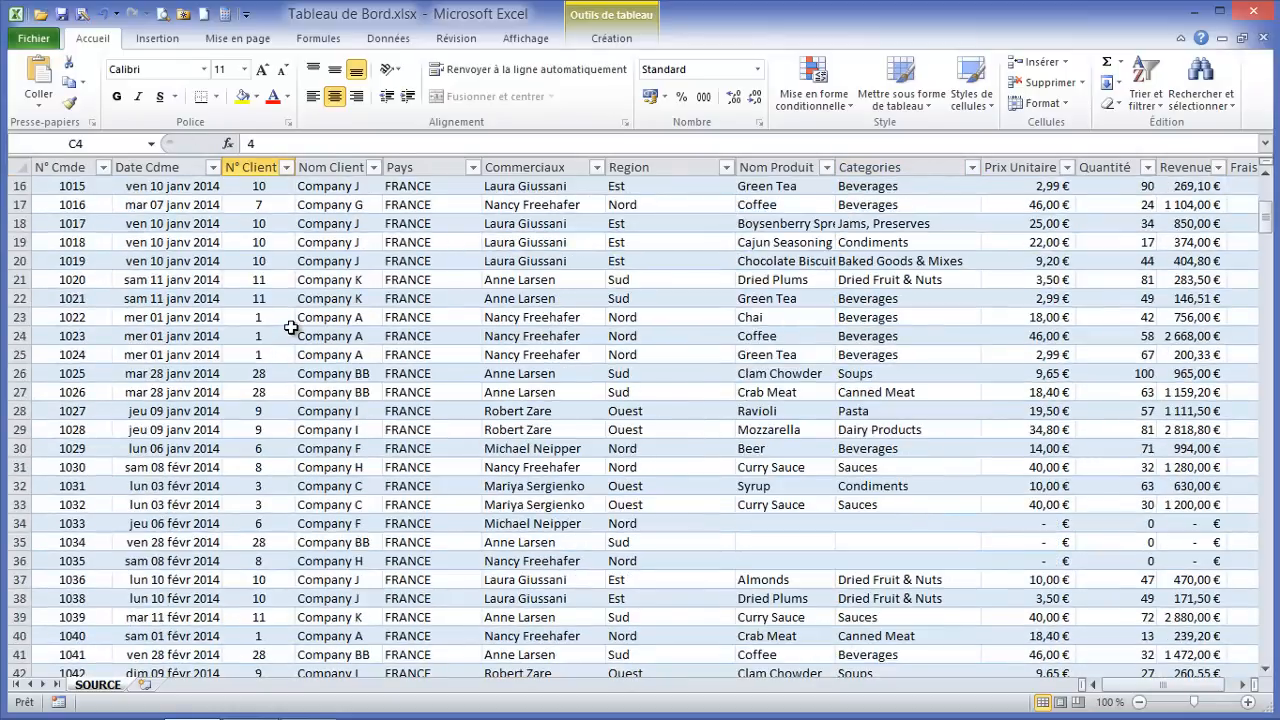
pyautogui.scroll(1, 291, 328)
pyautogui.scroll(4, 291, 328)
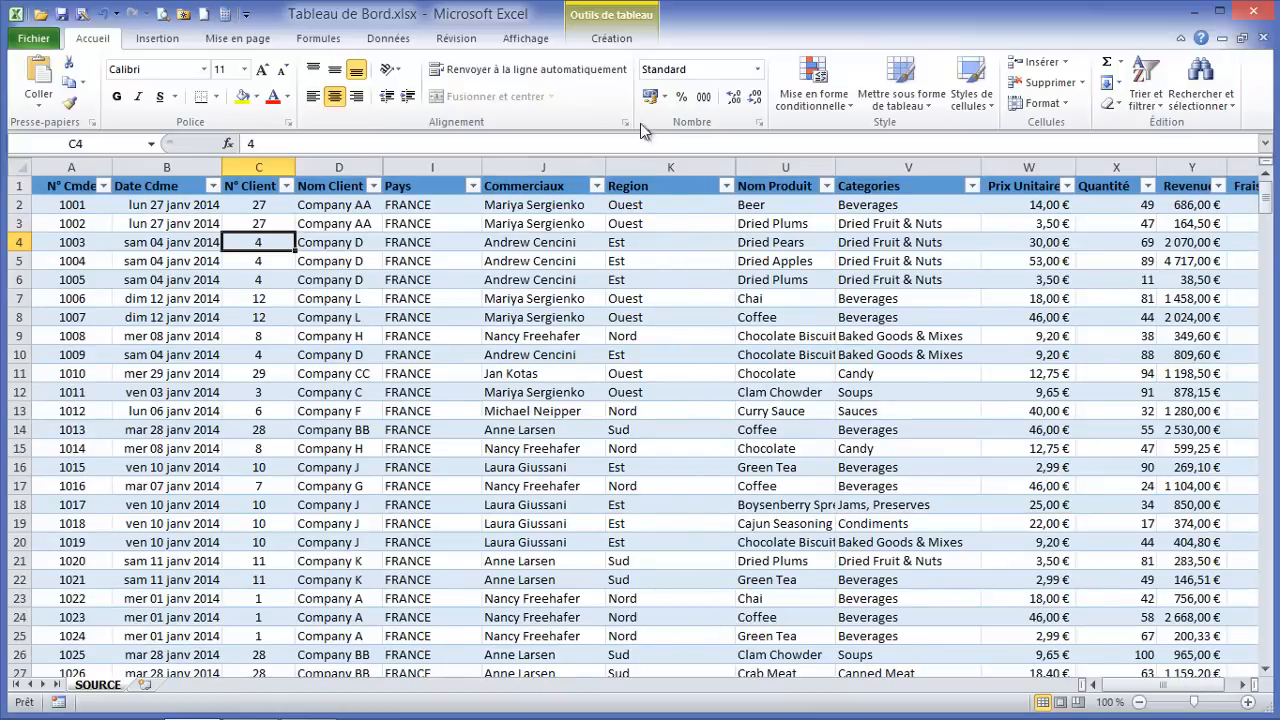
# Rename the source table as Data
pyautogui.click(612, 39)
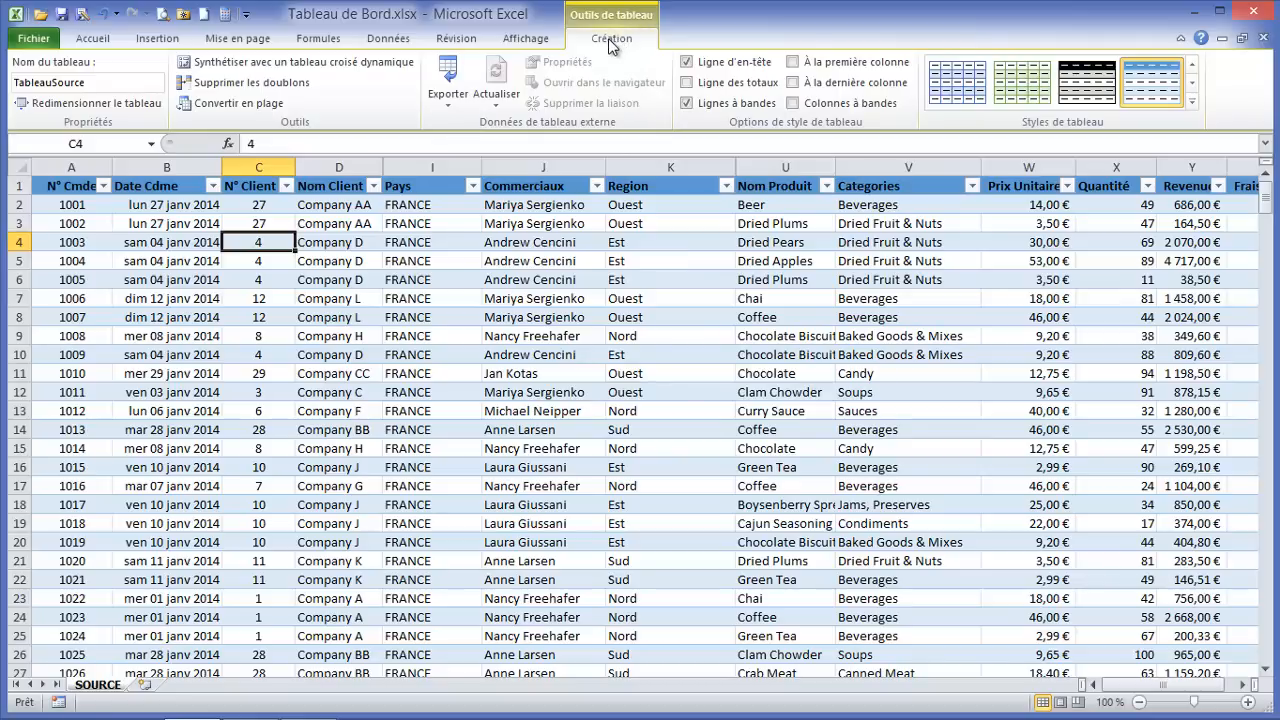
pyautogui.click(108, 78)
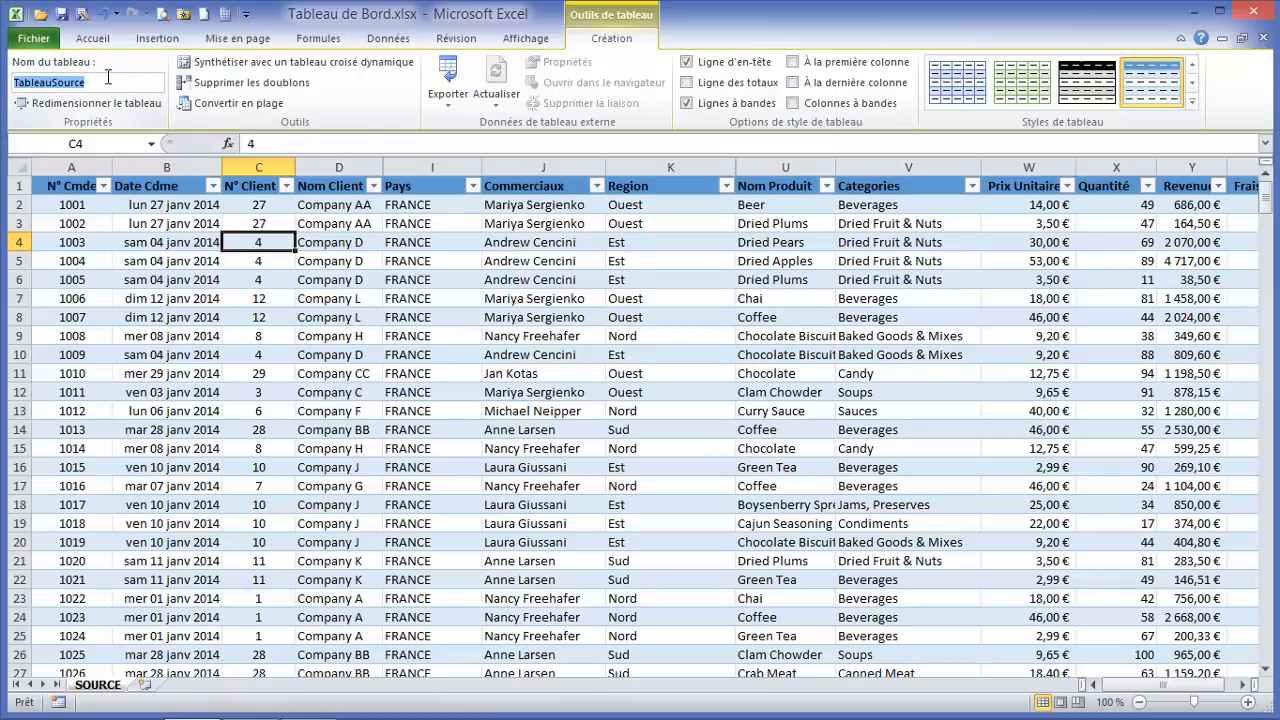
pyautogui.write('Data')
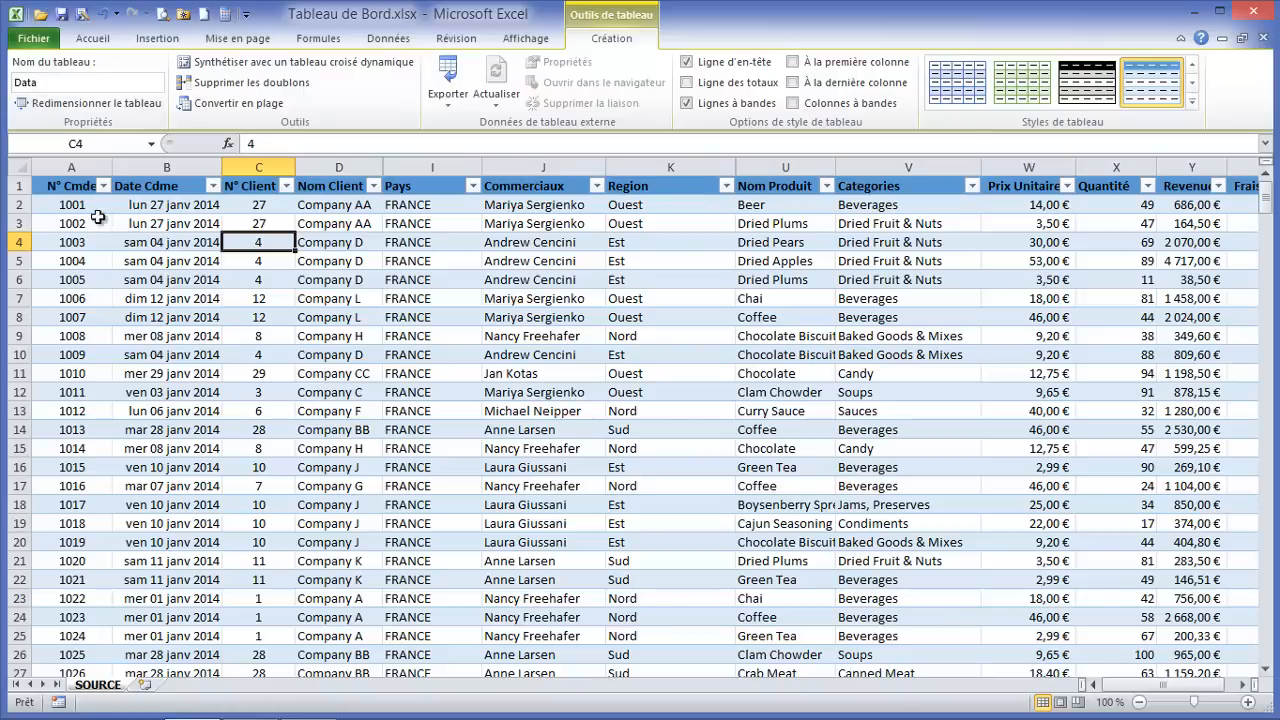
pyautogui.click(300, 224)
# Switch to the TCD & TDB.xlsx workbook, examine the Ventes par Commerciaux pivot table and chart, and return to its dashboard sheet
pyautogui.scroll(-1, 218, 250)
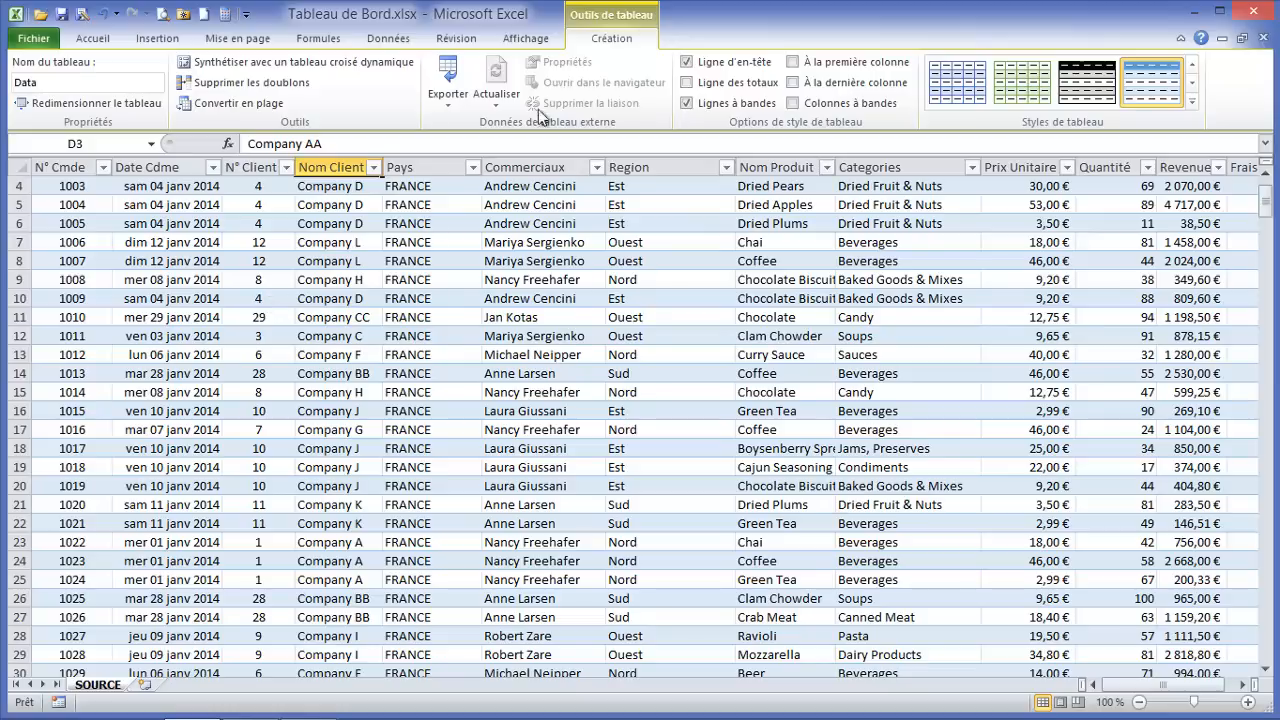
pyautogui.click(525, 38)
pyautogui.click(1104, 106)
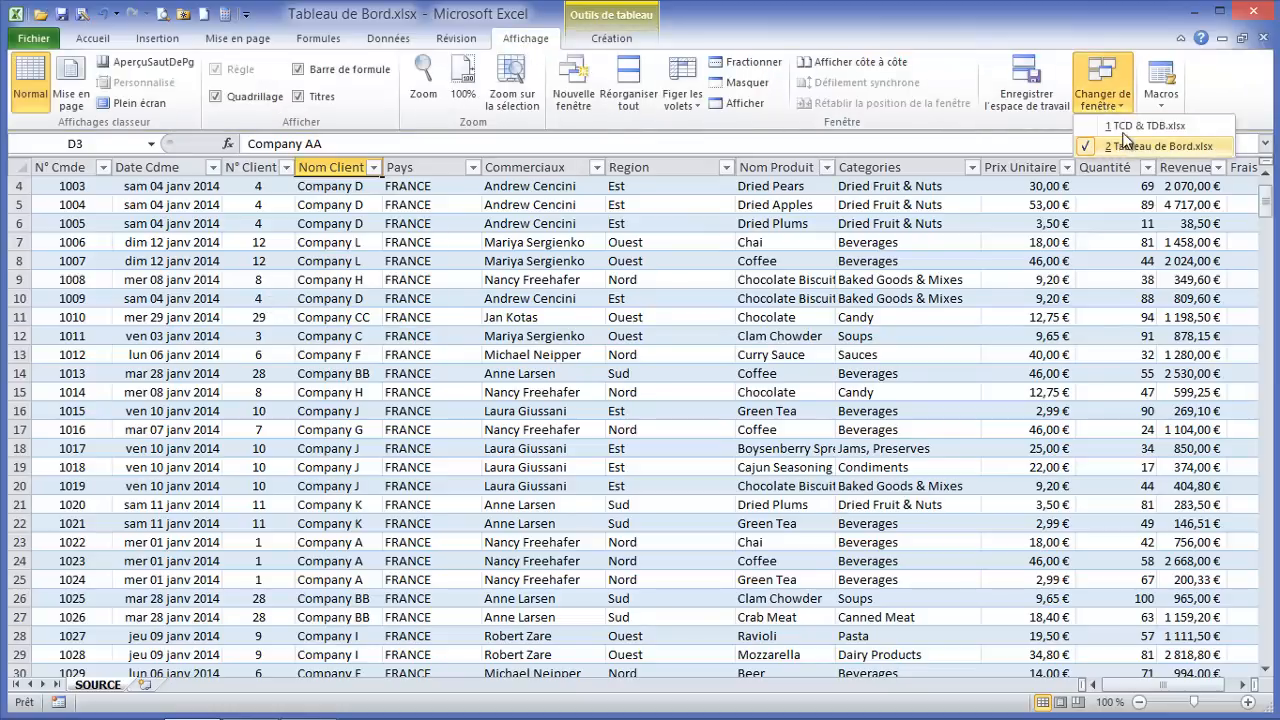
pyautogui.click(1140, 126)
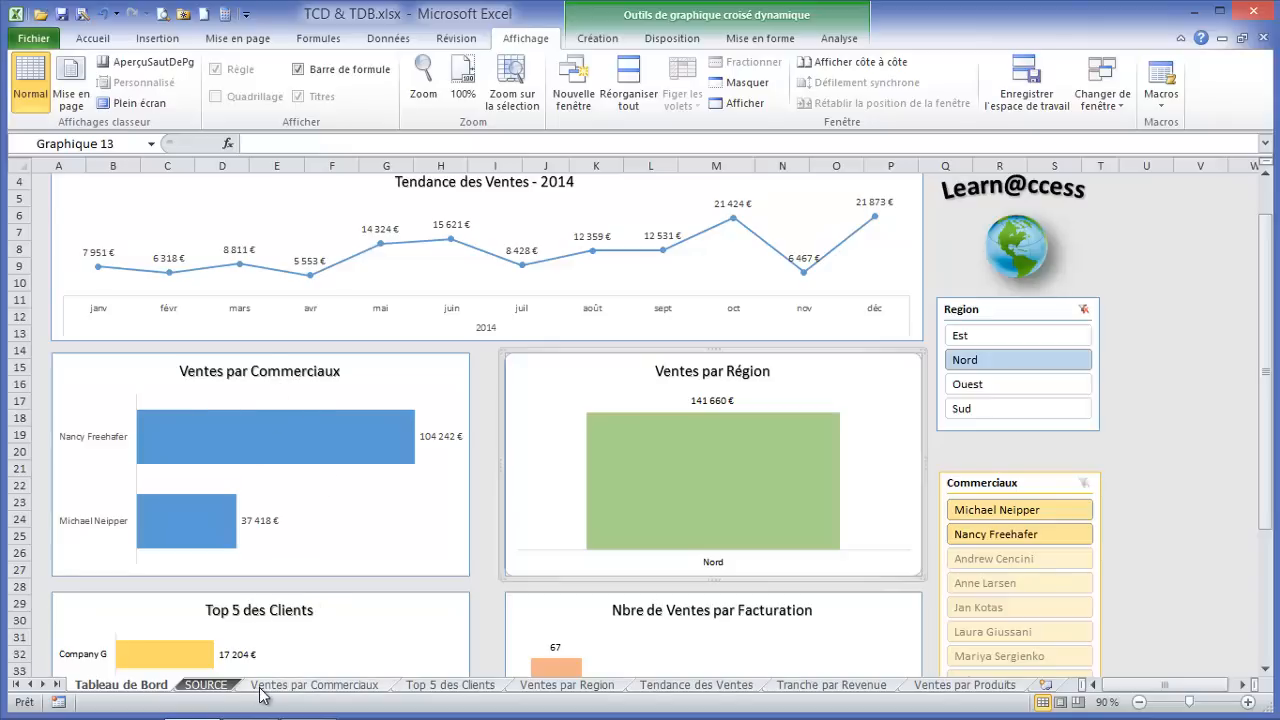
pyautogui.click(316, 685)
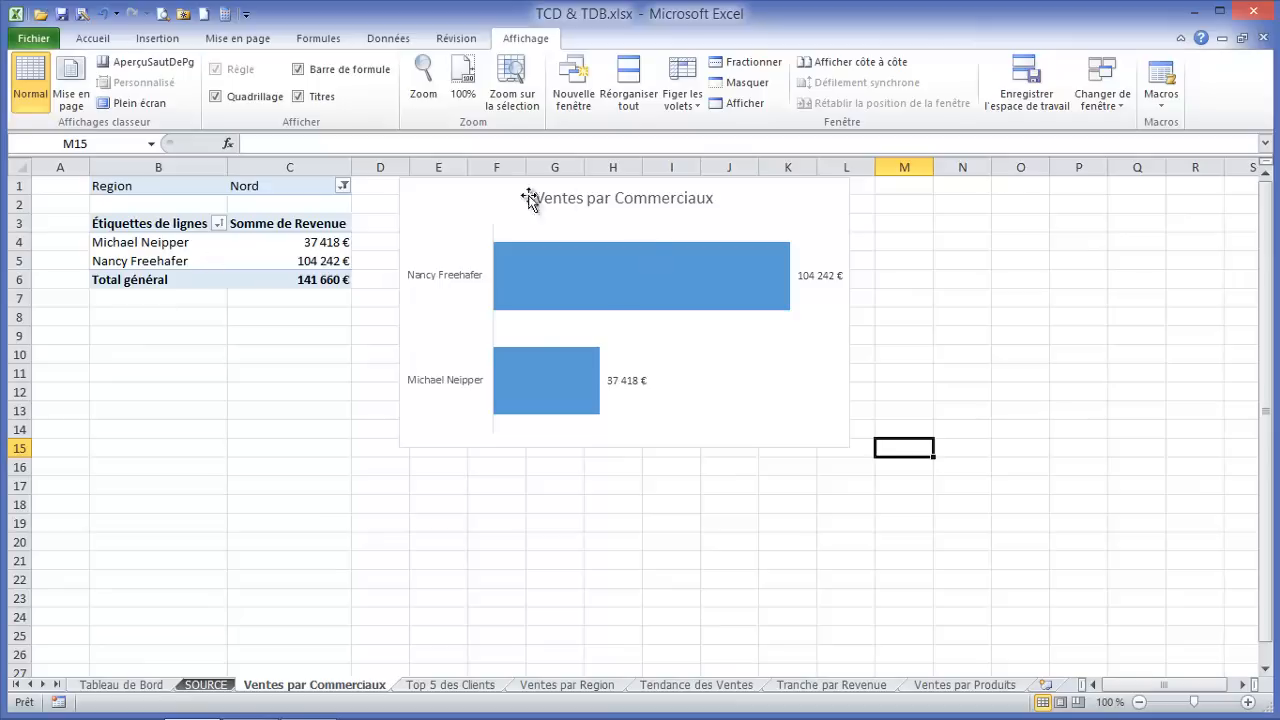
pyautogui.click(155, 686)
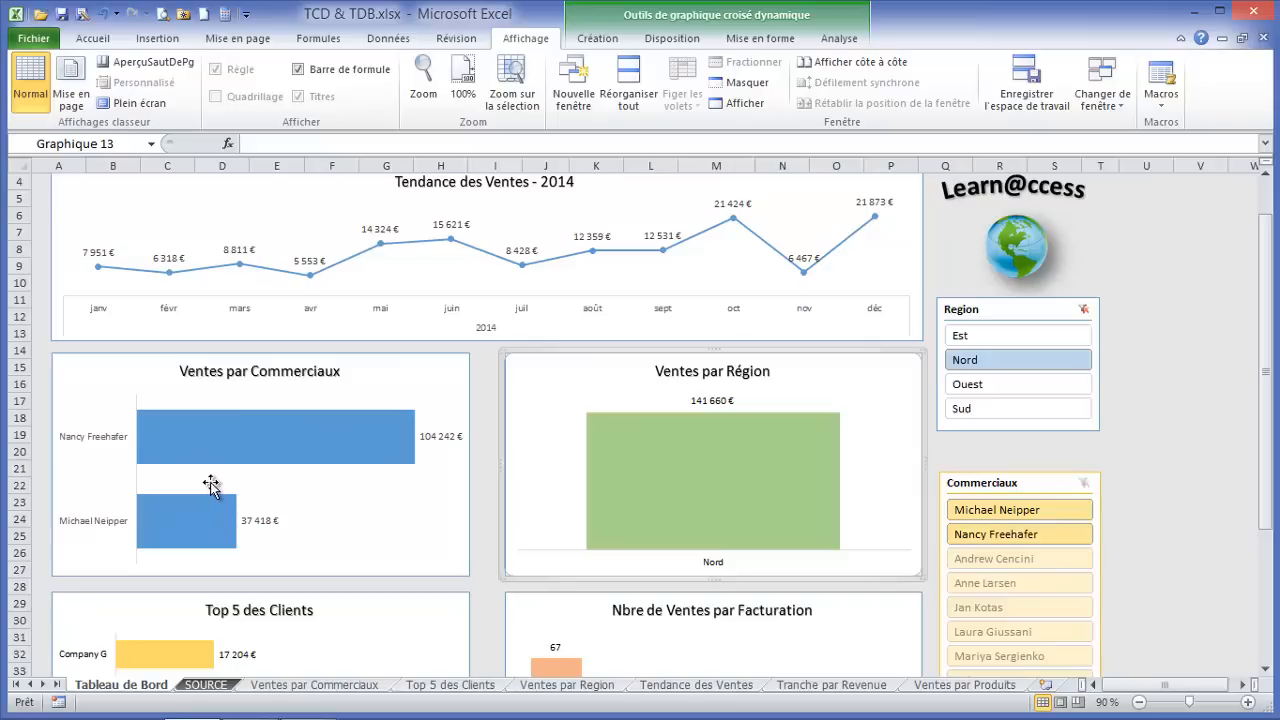
# Return to the Tableau de Bord.xlsx workbook and select a Nom Client cell inside the source table
pyautogui.click(1101, 92)
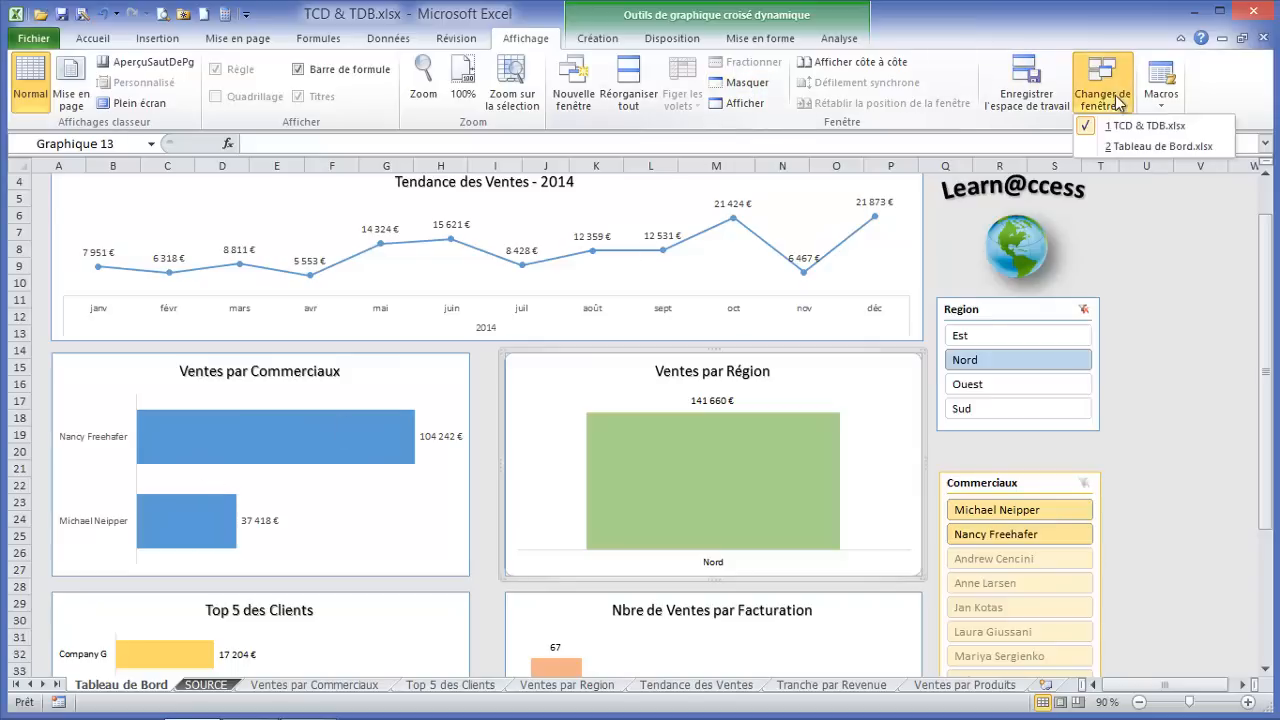
pyautogui.click(1120, 148)
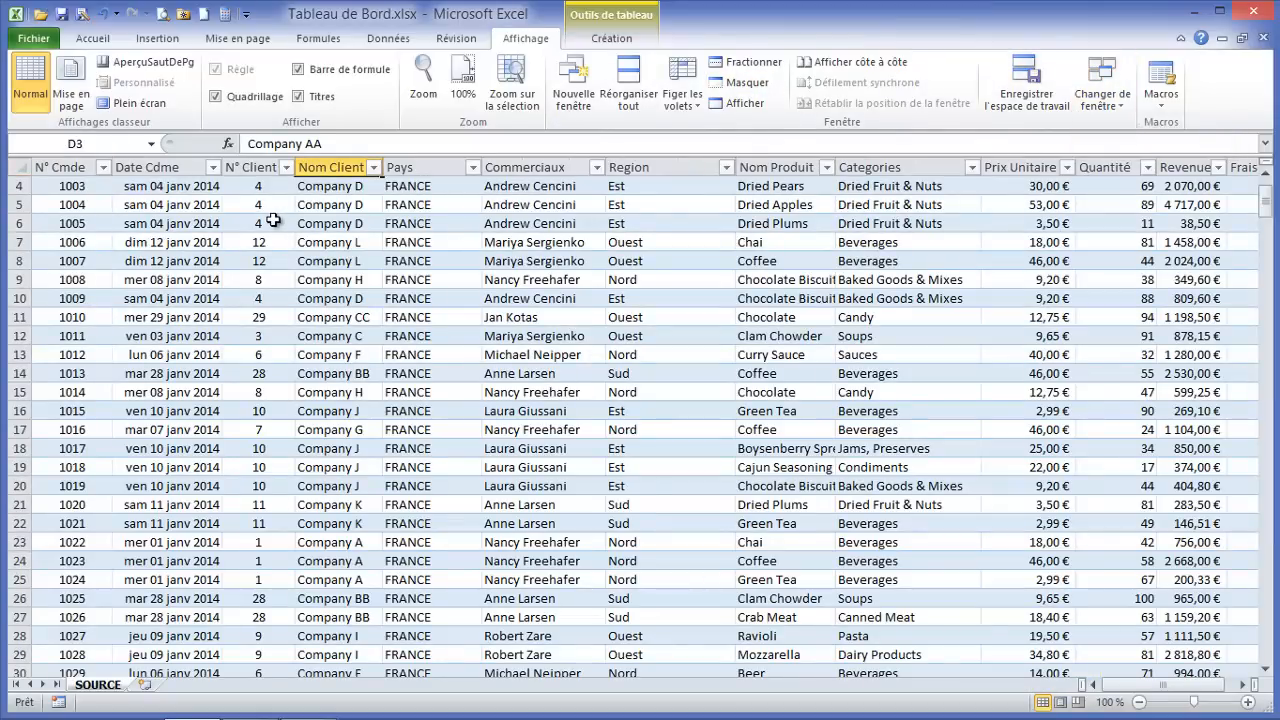
pyautogui.click(325, 262)
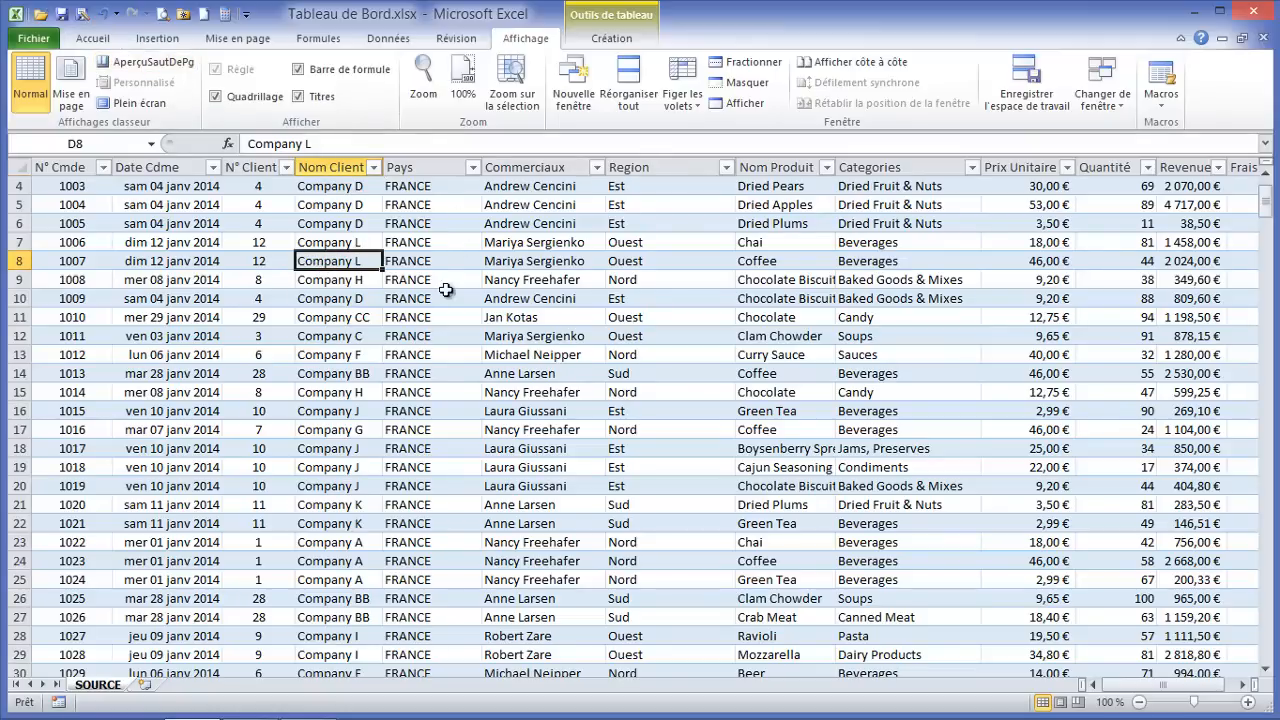
# Create a pivot table from the Data table on a new worksheet
pyautogui.click(166, 42)
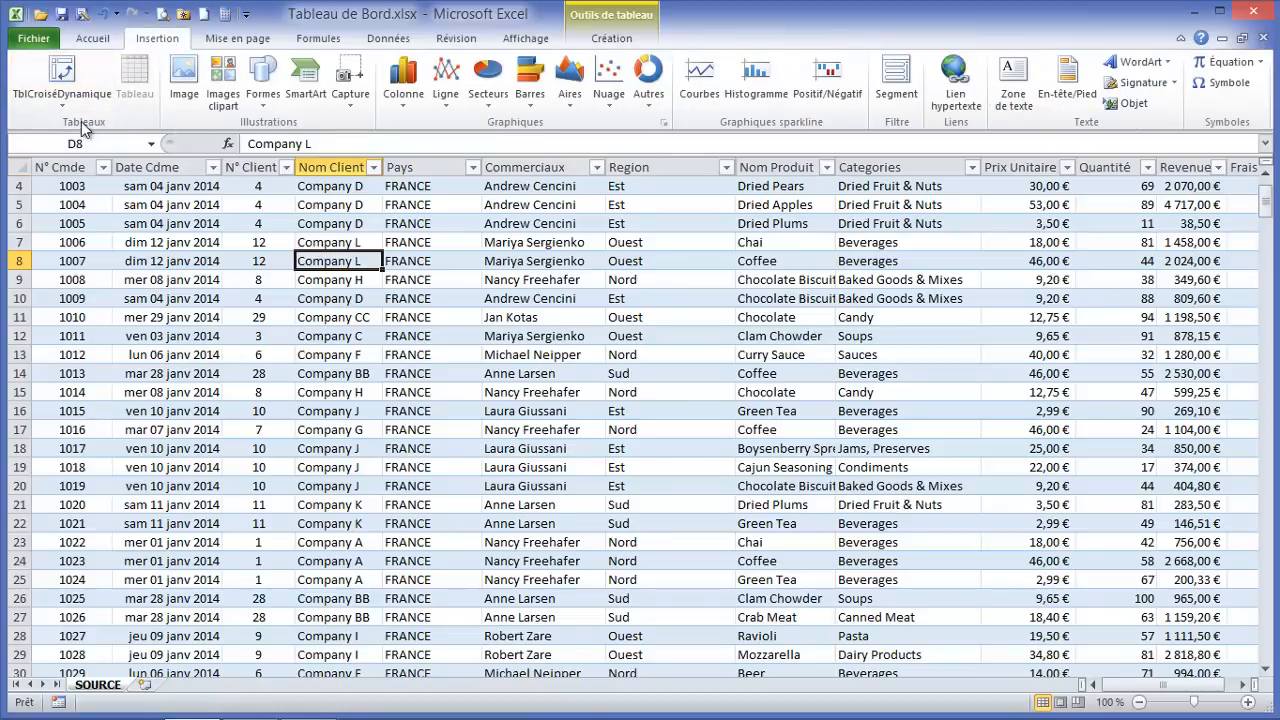
pyautogui.click(68, 85)
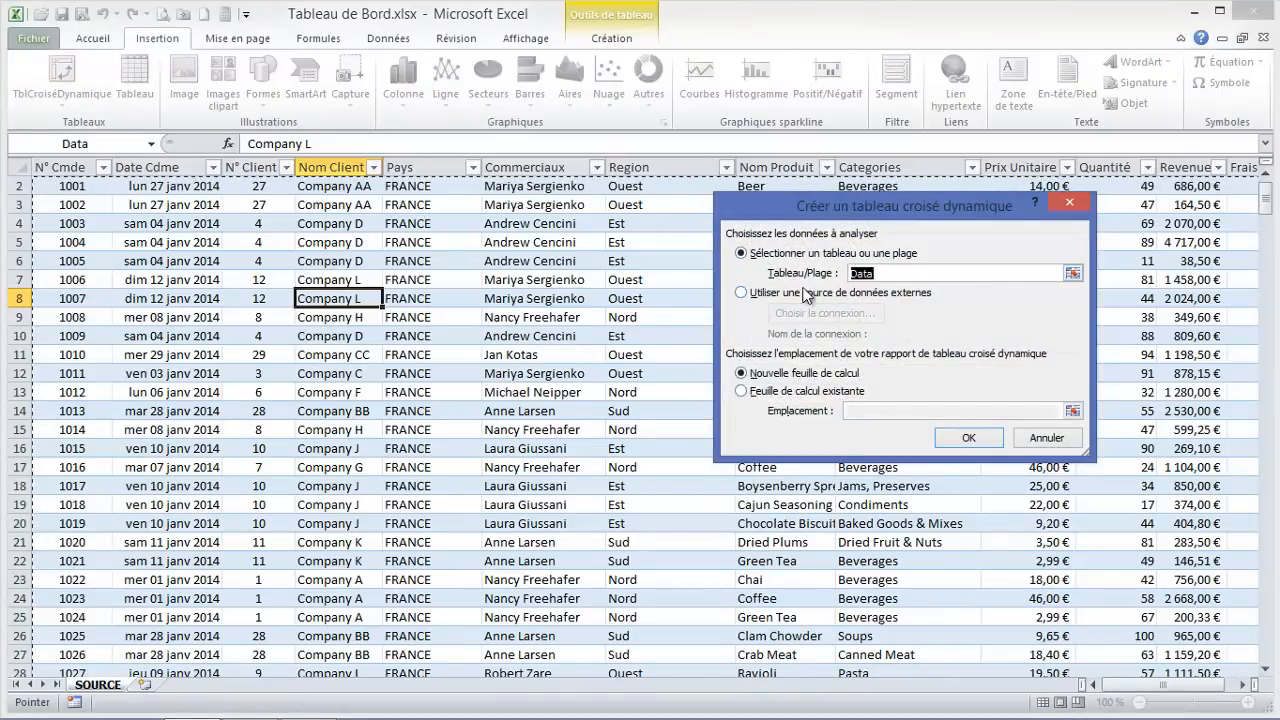
pyautogui.click(963, 442)
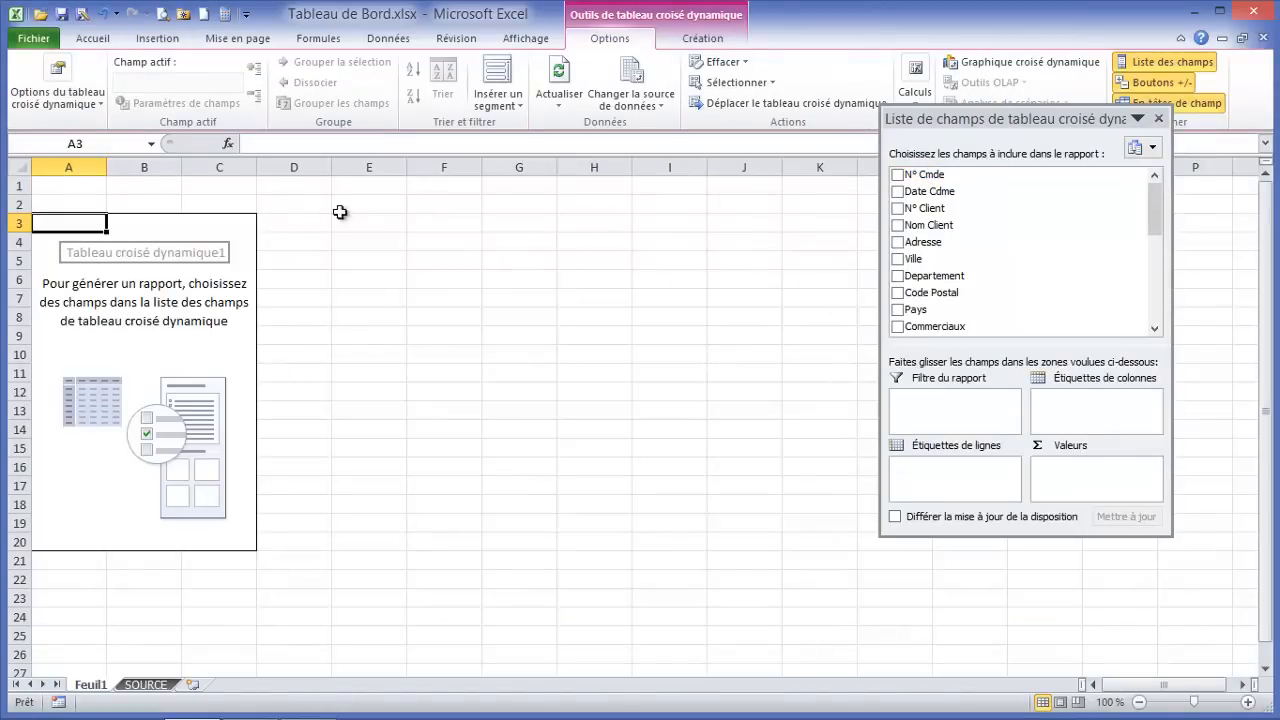
# Lay out the pivot table with Commerciaux as row labels and the sum of Revenue as values
pyautogui.moveTo(1038, 117); pyautogui.dragTo(1058, 193)
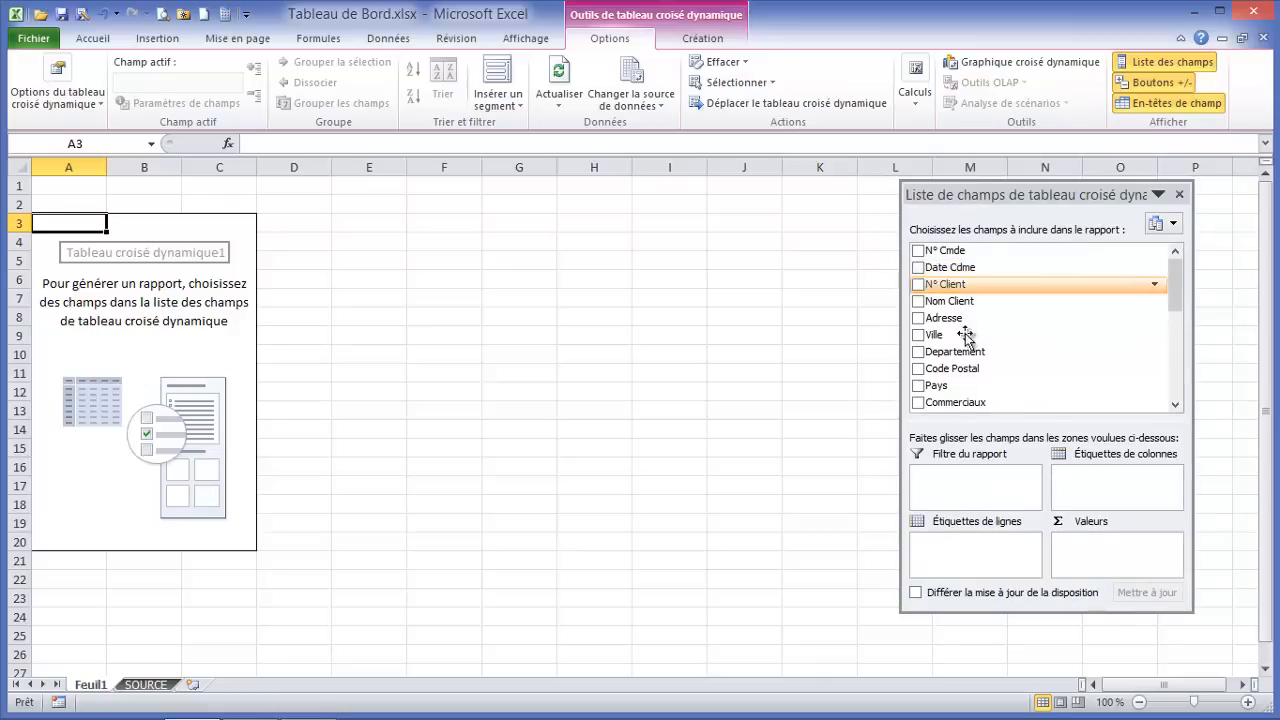
pyautogui.moveTo(940, 424); pyautogui.dragTo(960, 558)
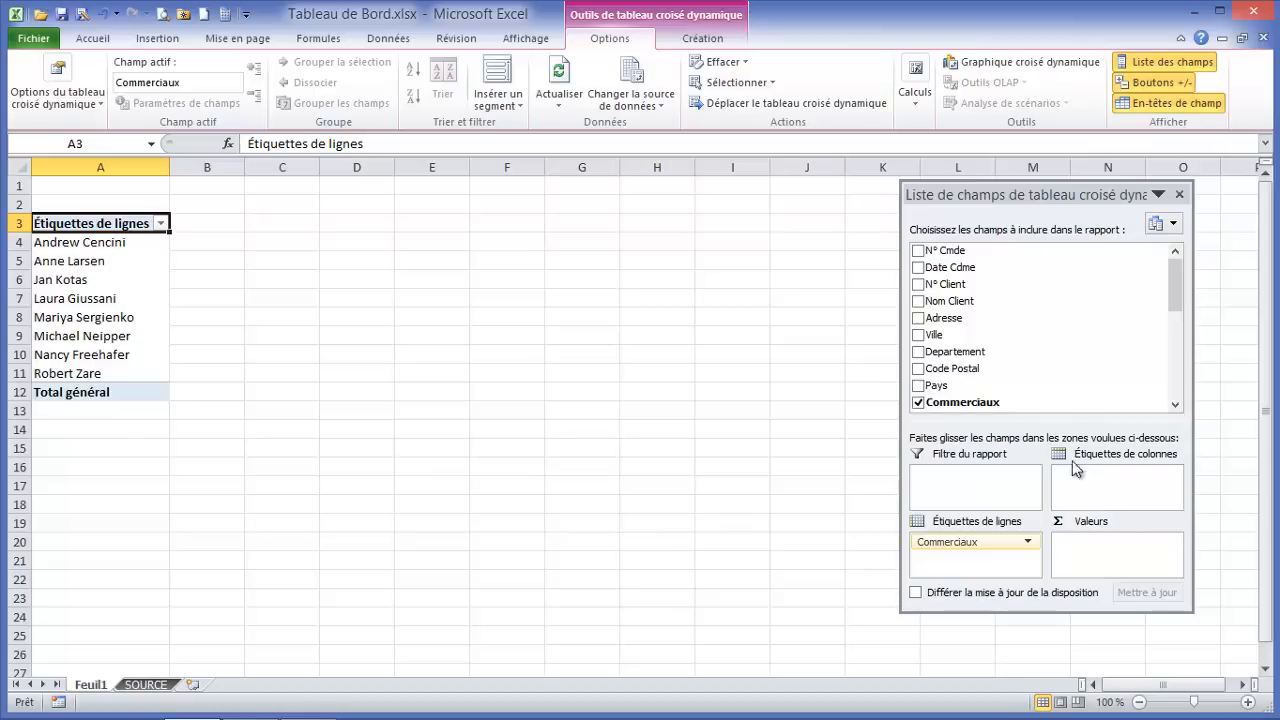
pyautogui.scroll(-1, 1177, 303)
pyautogui.moveTo(1175, 295); pyautogui.dragTo(1178, 378)
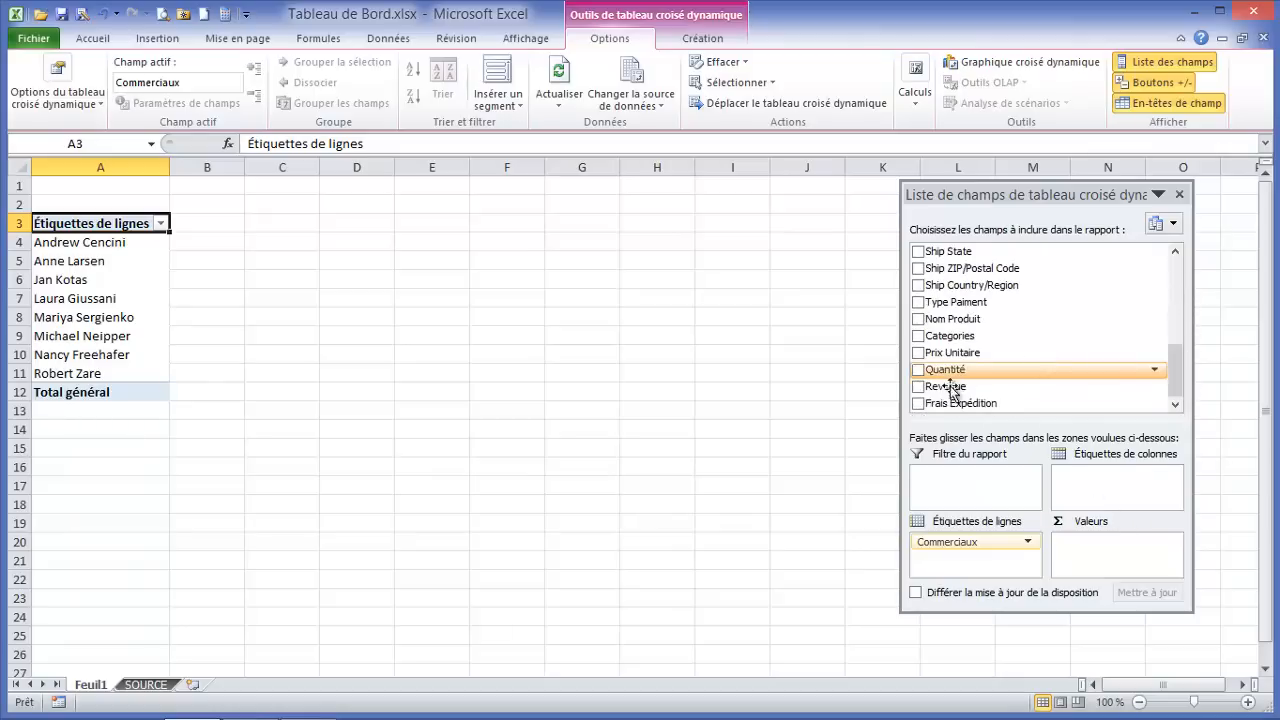
pyautogui.moveTo(945, 386); pyautogui.dragTo(1095, 540)
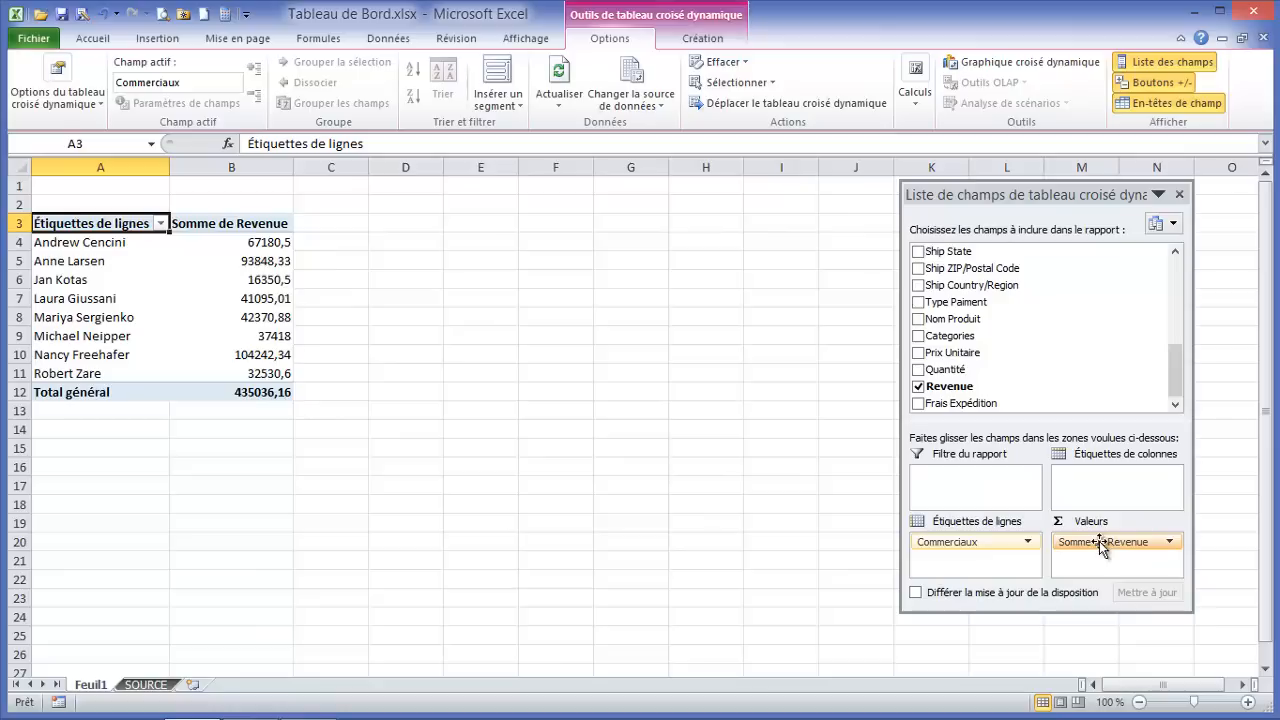
# Format the pivot table's Somme de Revenue values as Monétaire with the € symbol and no decimals
pyautogui.click(1169, 541)
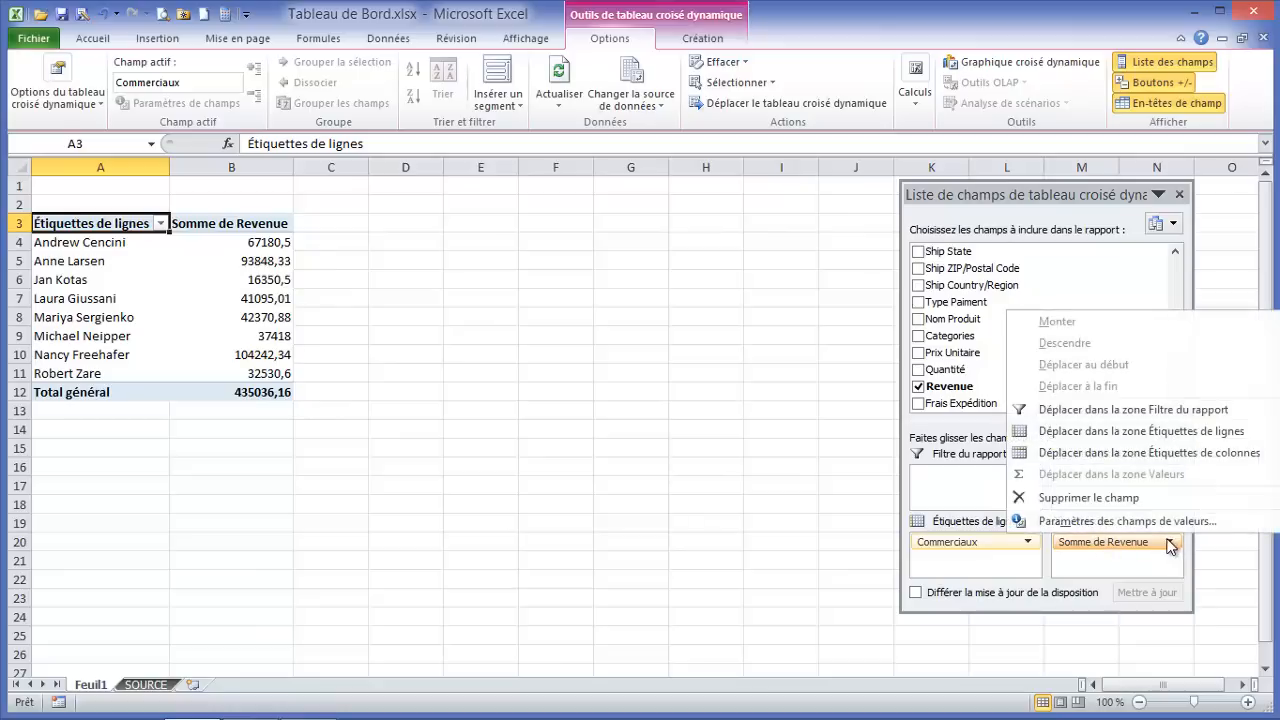
pyautogui.click(1075, 519)
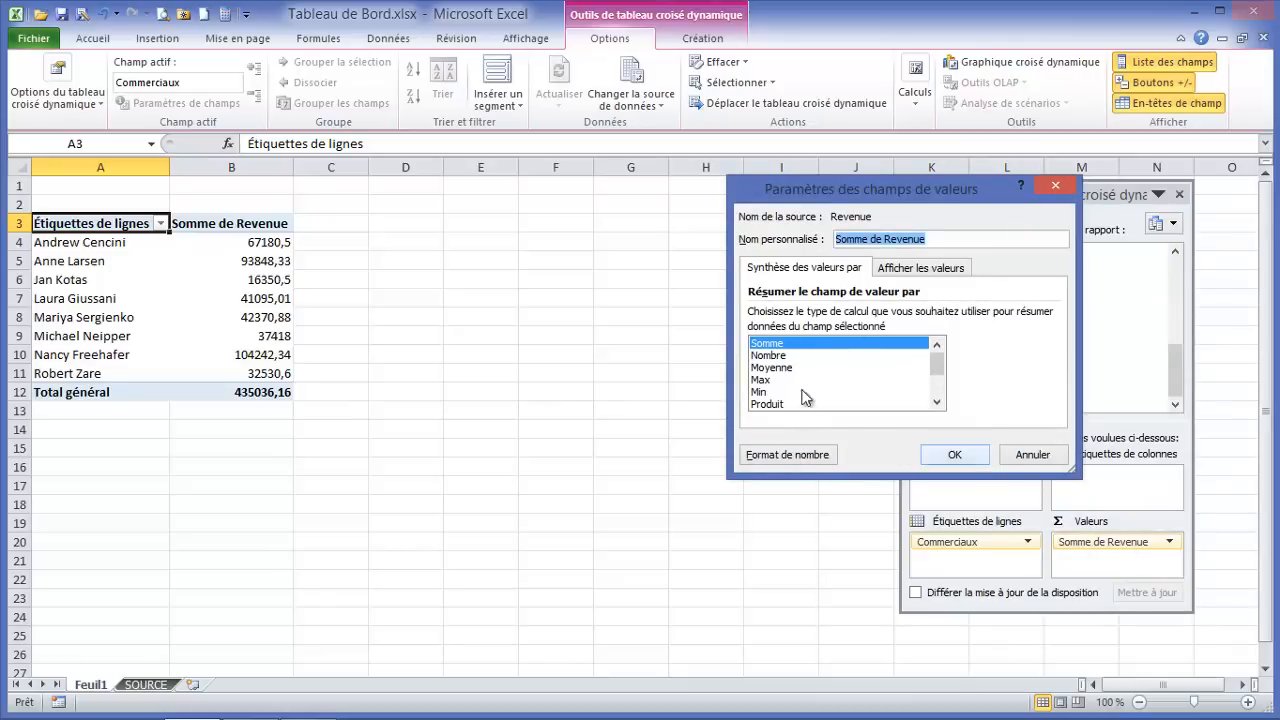
pyautogui.click(782, 456)
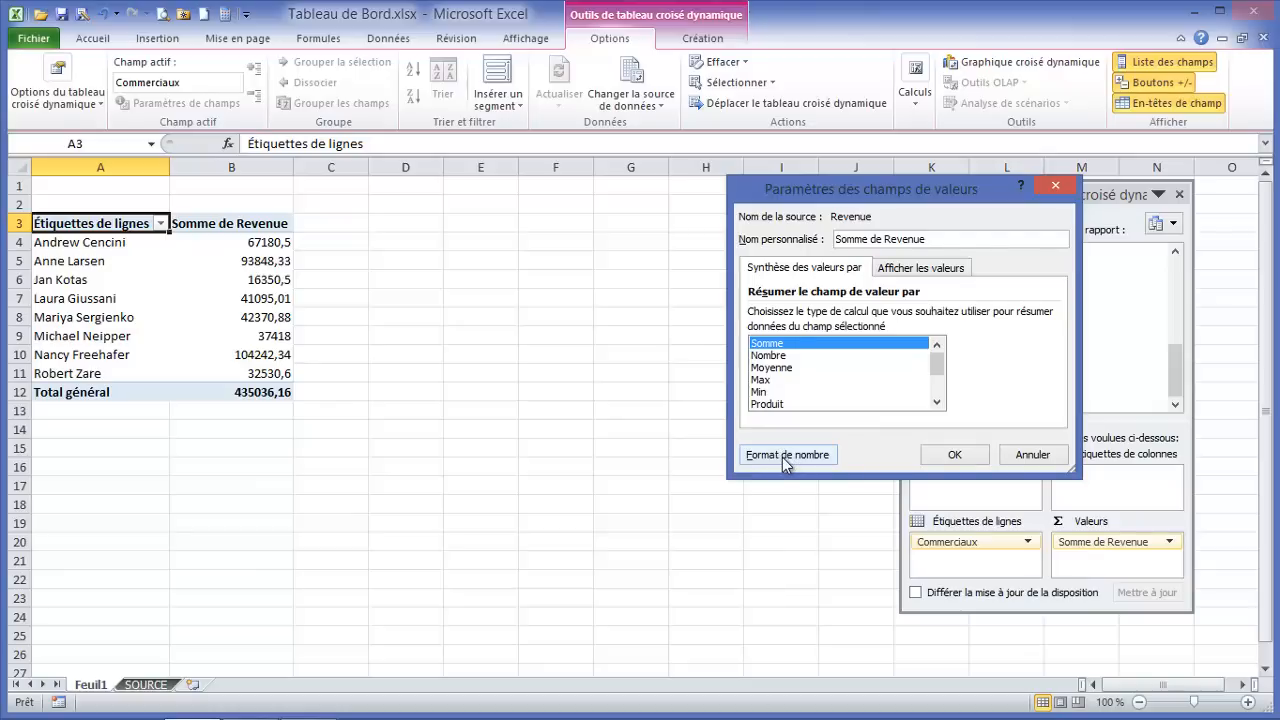
pyautogui.click(782, 455)
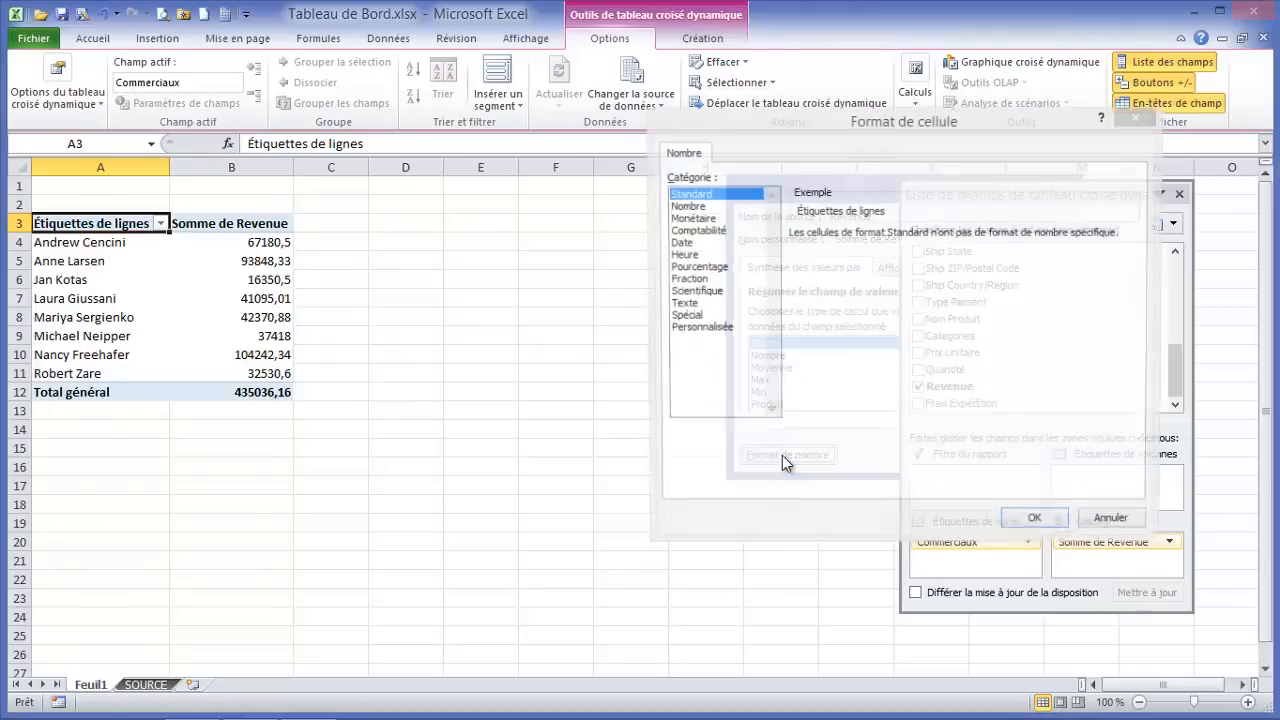
pyautogui.click(692, 220)
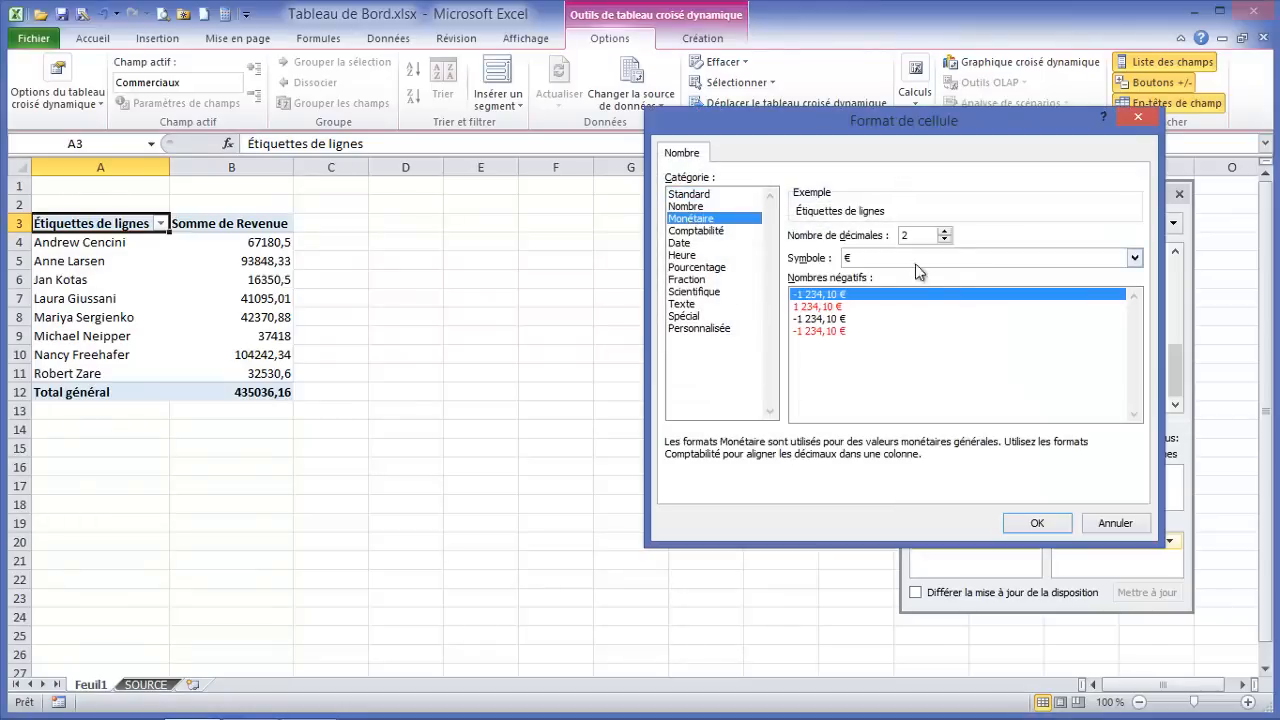
pyautogui.click(1032, 524)
pyautogui.click(954, 454)
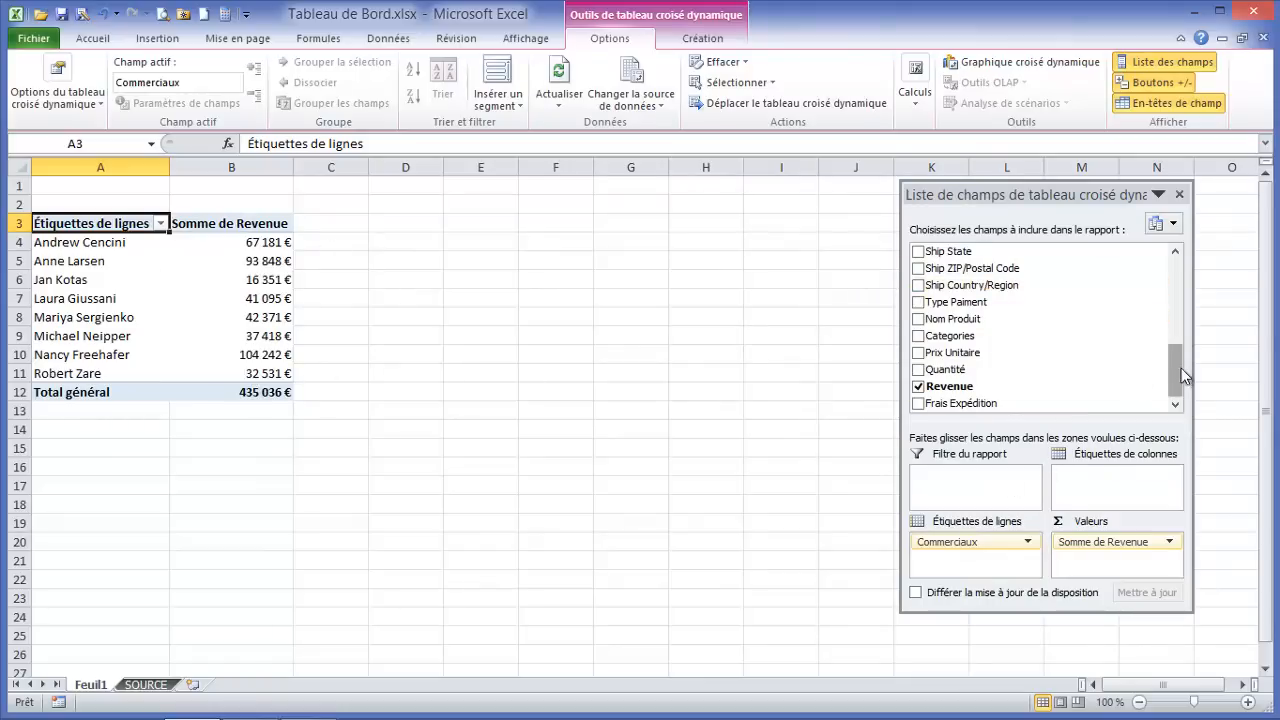
# Add the Region field to the pivot table as a report filter
pyautogui.moveTo(1165, 369); pyautogui.dragTo(1177, 321)
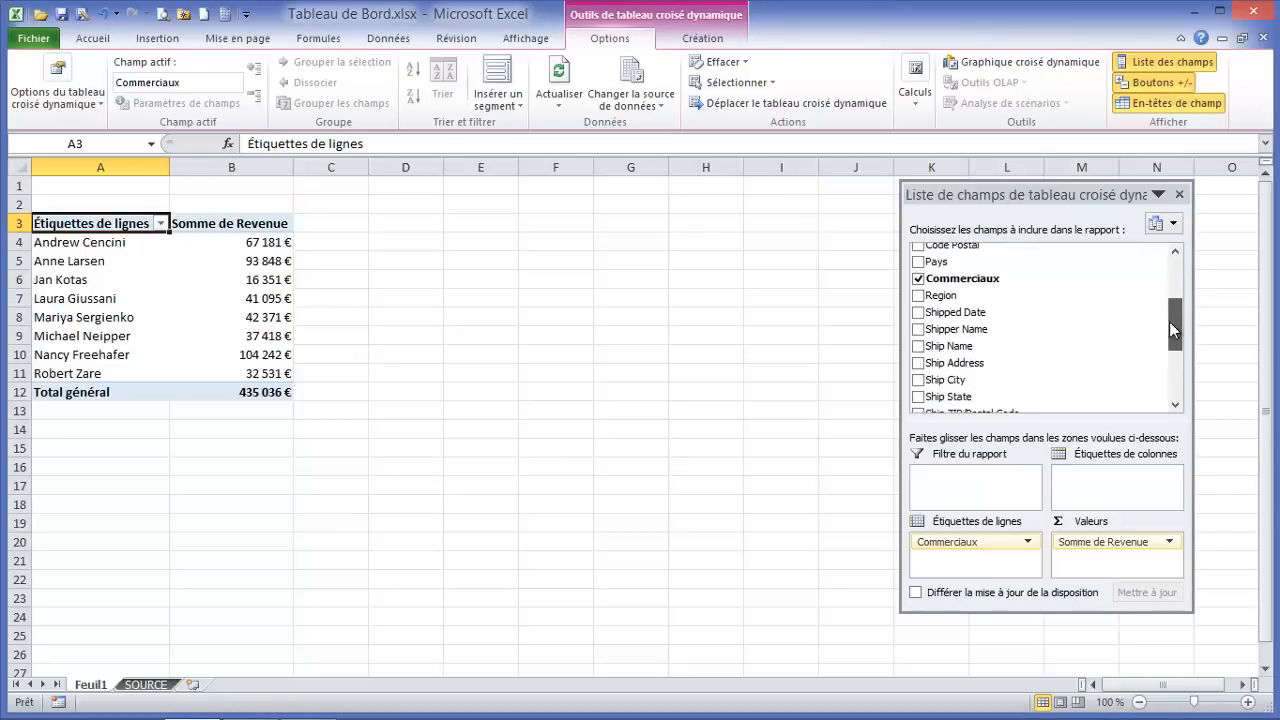
pyautogui.moveTo(940, 295); pyautogui.dragTo(948, 478)
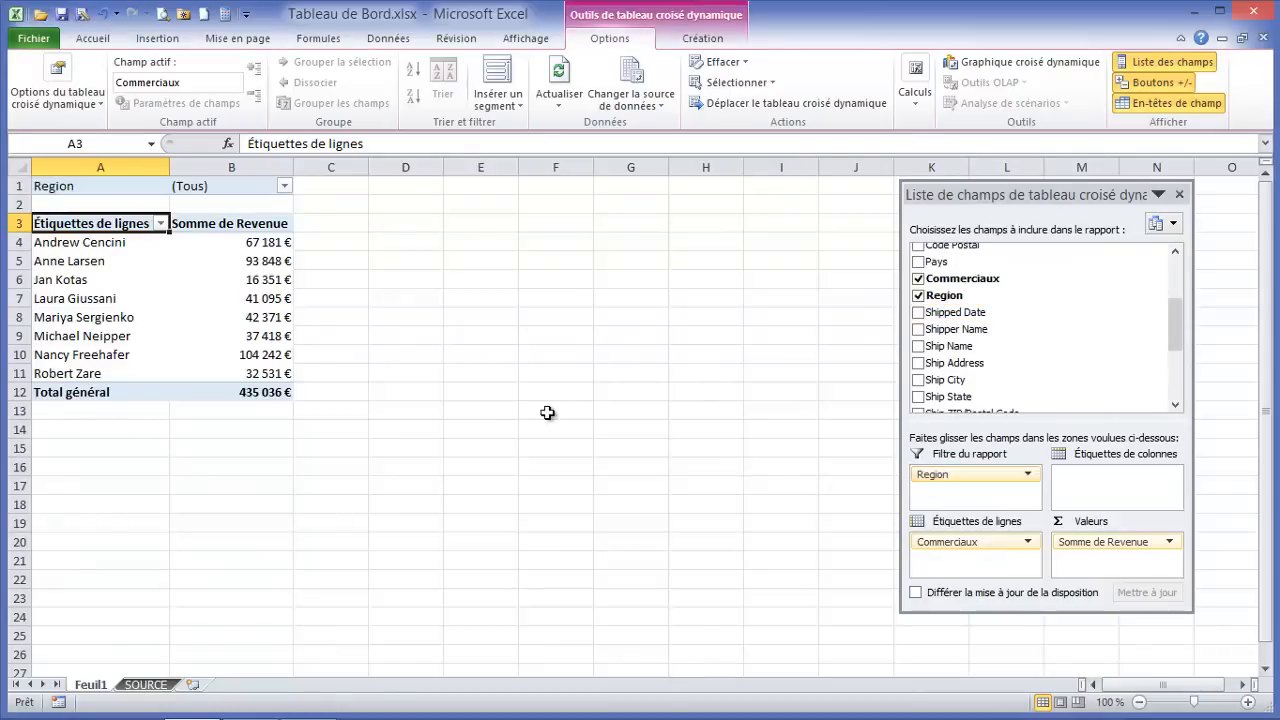
# Test the pivot table's Region filter on Nord and reset it to (Tous)
pyautogui.click(284, 188)
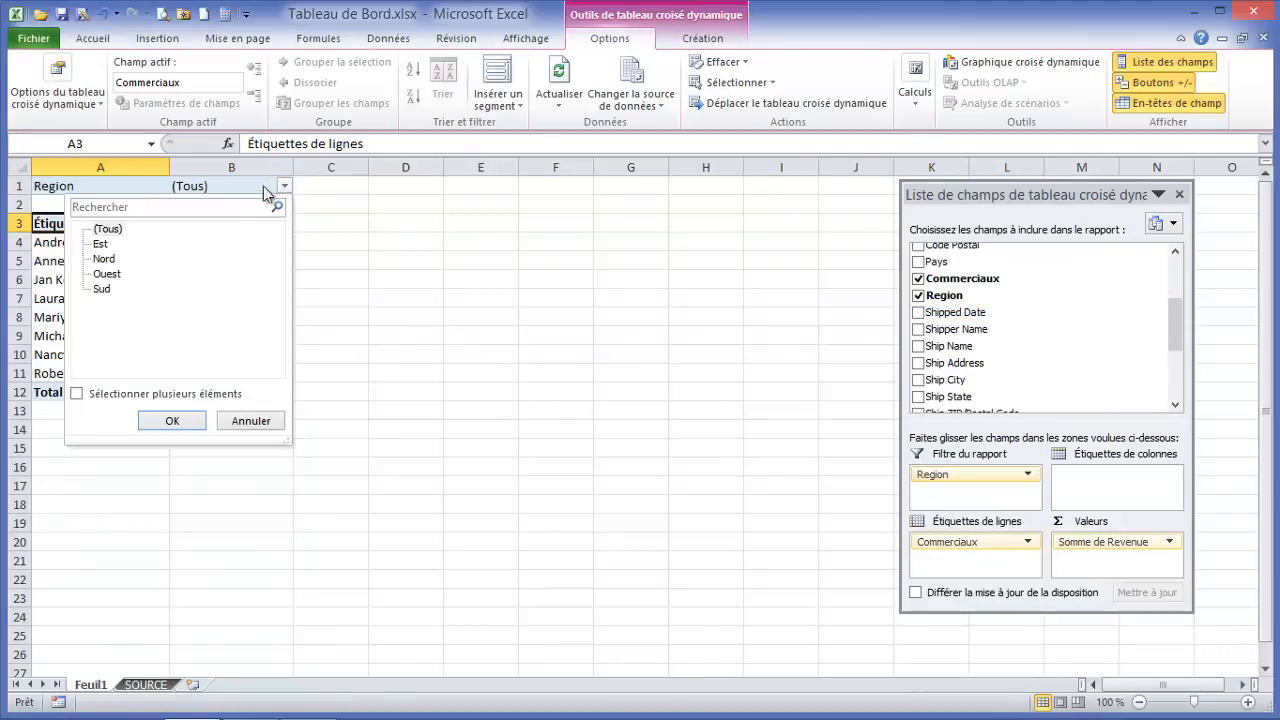
pyautogui.click(102, 258)
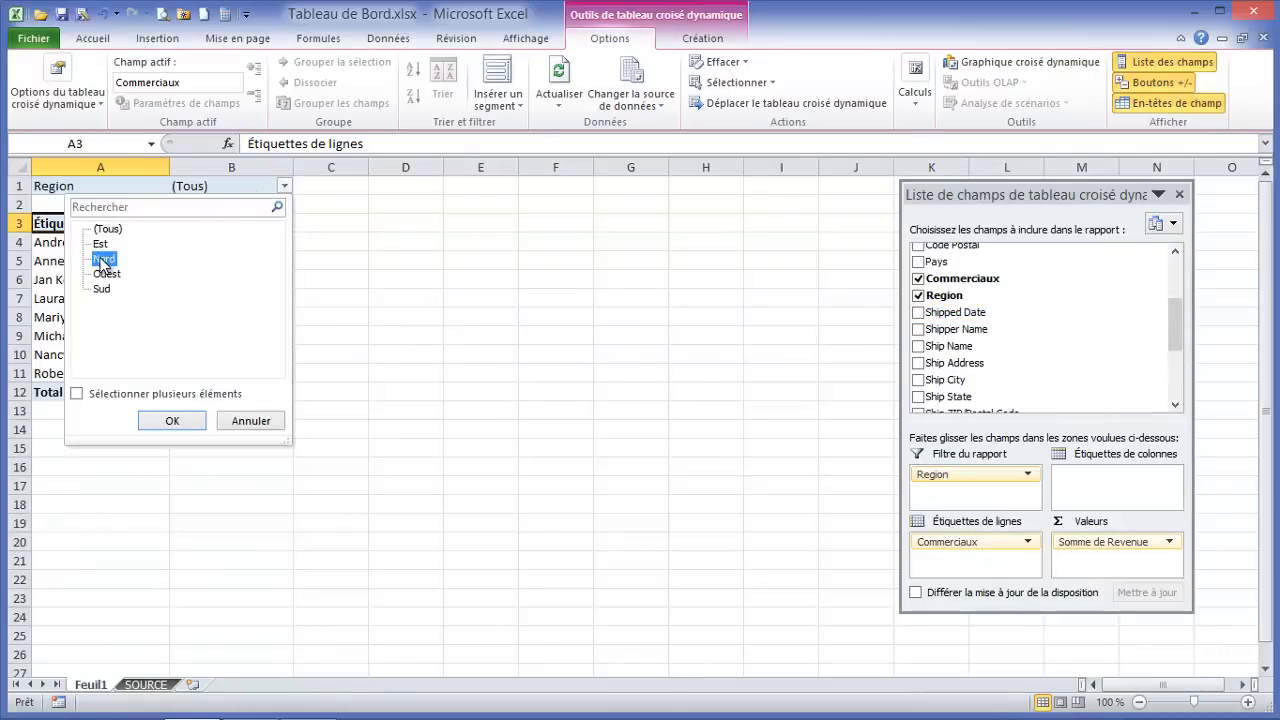
pyautogui.click(172, 421)
pyautogui.click(284, 187)
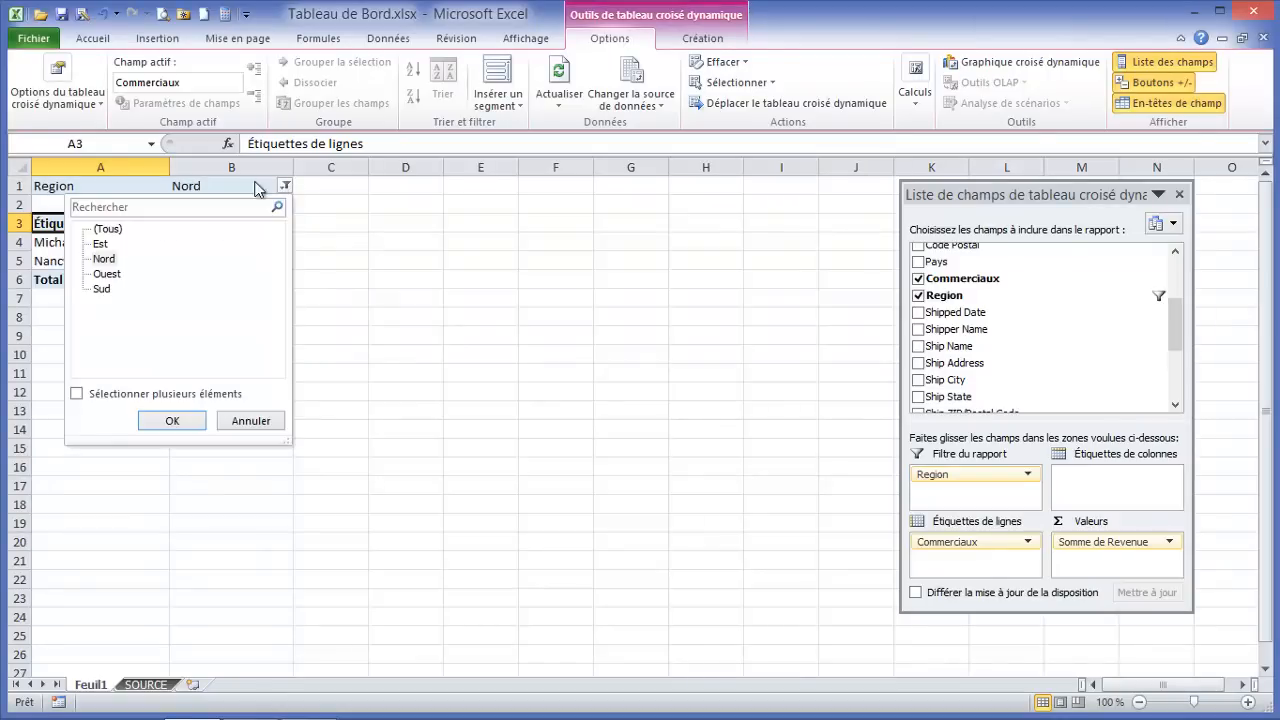
pyautogui.click(108, 229)
pyautogui.click(172, 421)
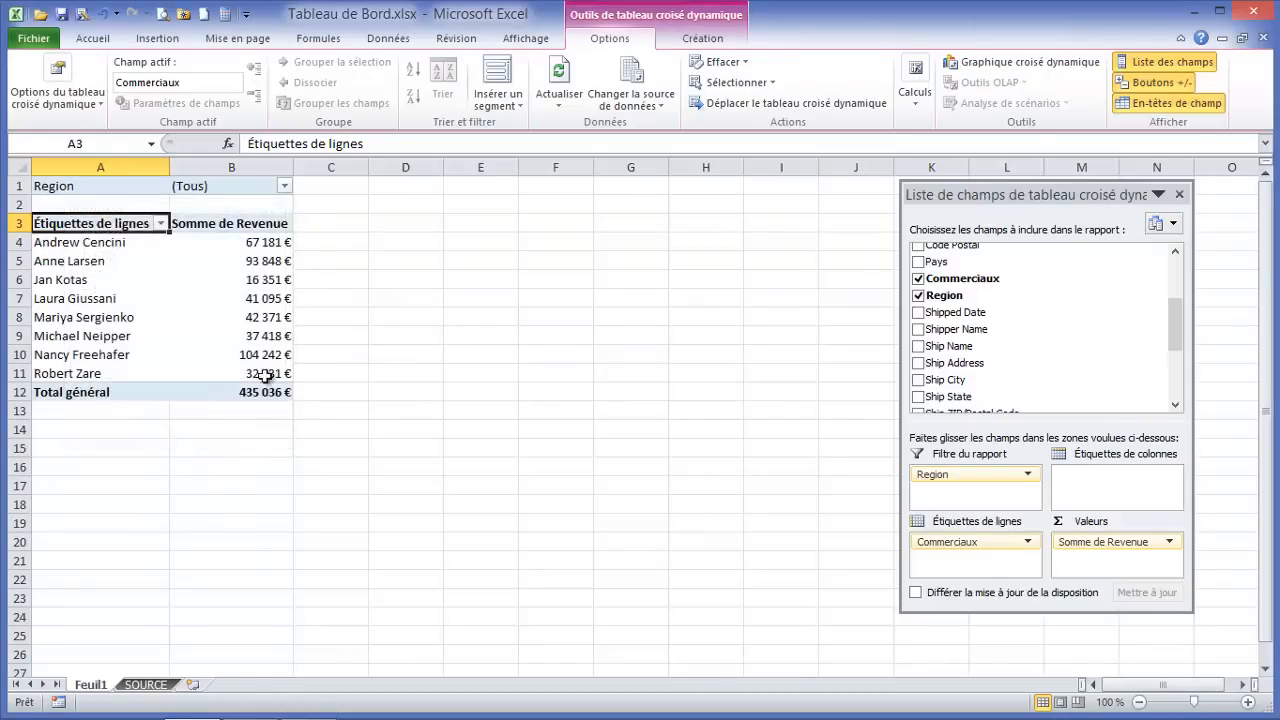
# Insert a clustered bar pivot chart from the pivot table and place it beside the table at the top of the sheet
pyautogui.click(406, 291)
pyautogui.click(224, 278)
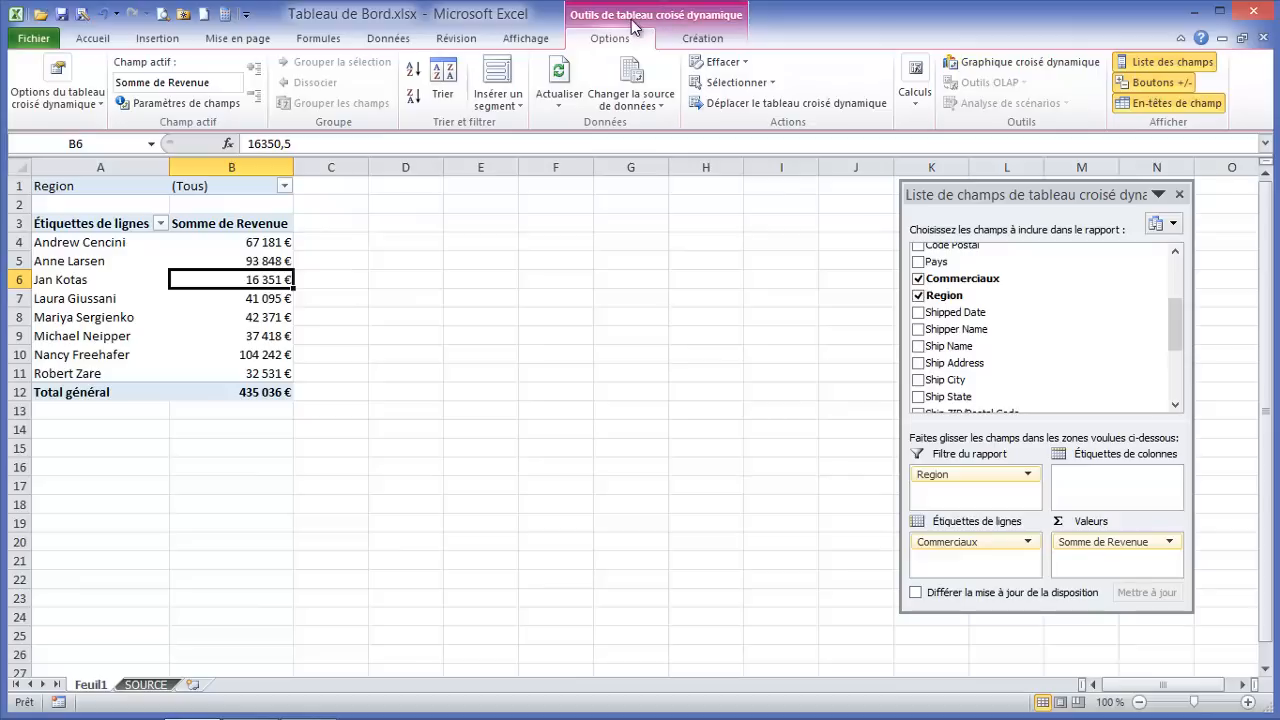
pyautogui.click(985, 64)
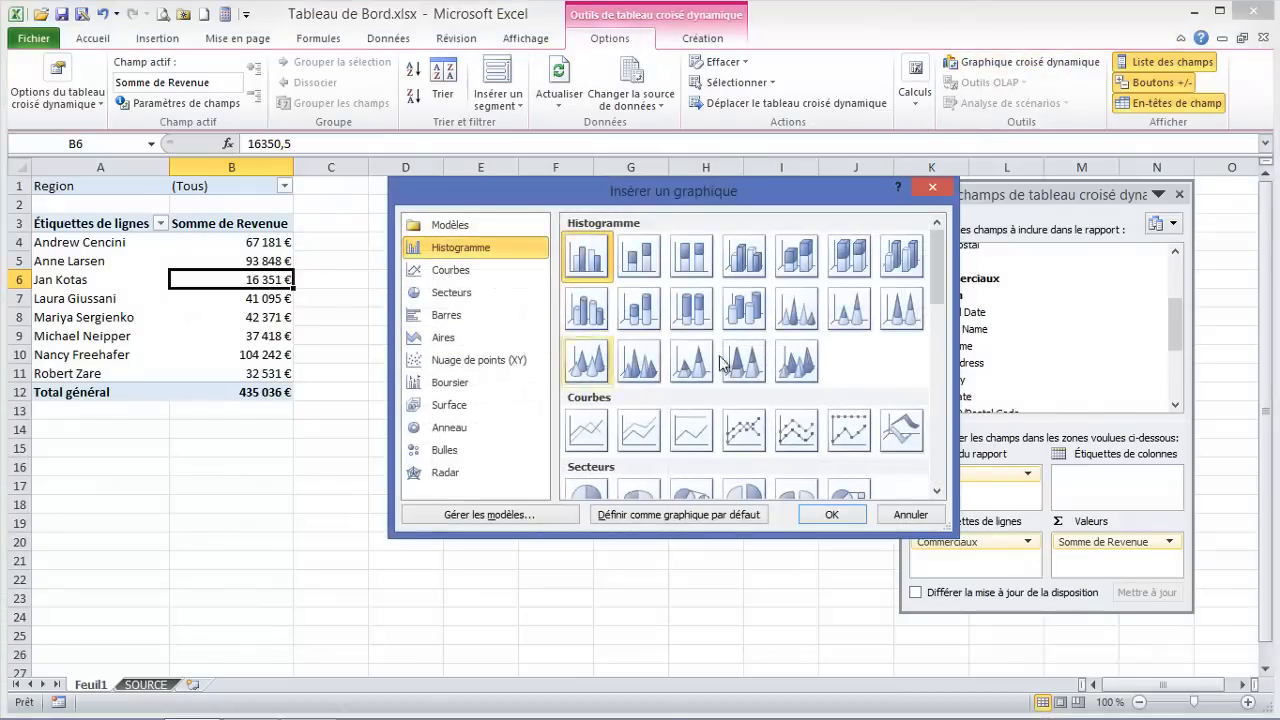
pyautogui.moveTo(943, 273); pyautogui.dragTo(943, 343)
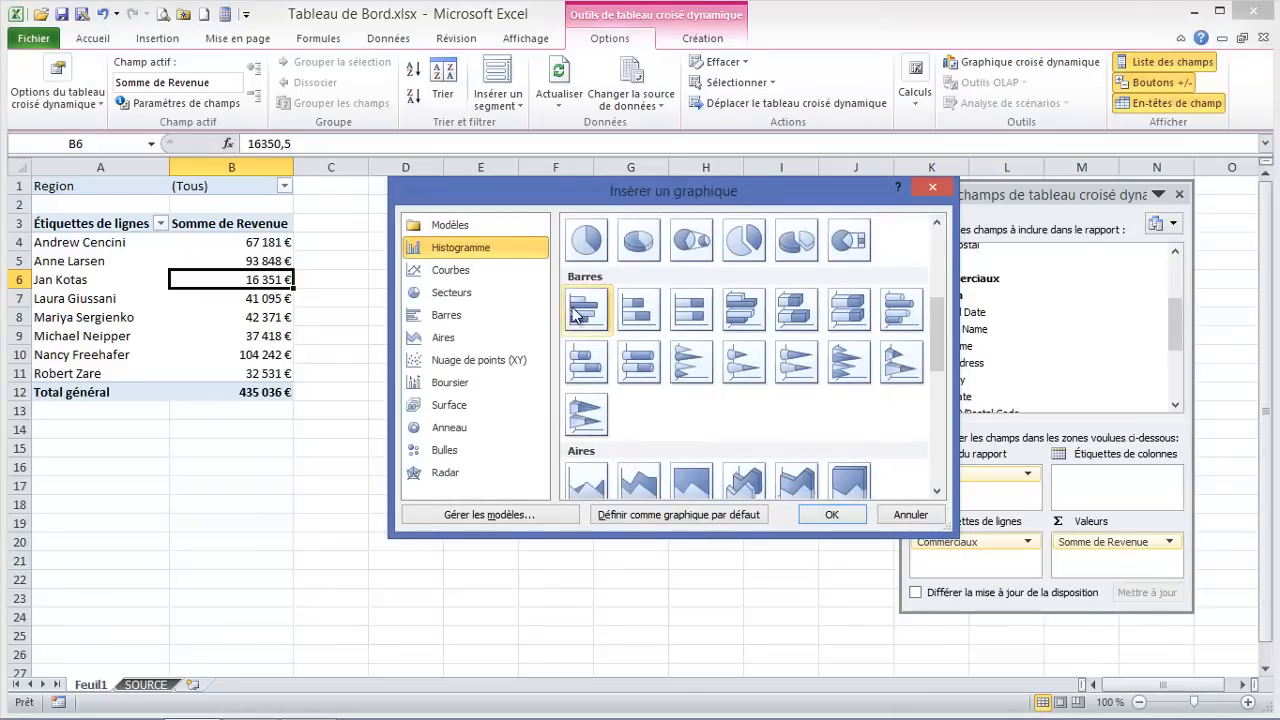
pyautogui.click(586, 310)
pyautogui.click(831, 514)
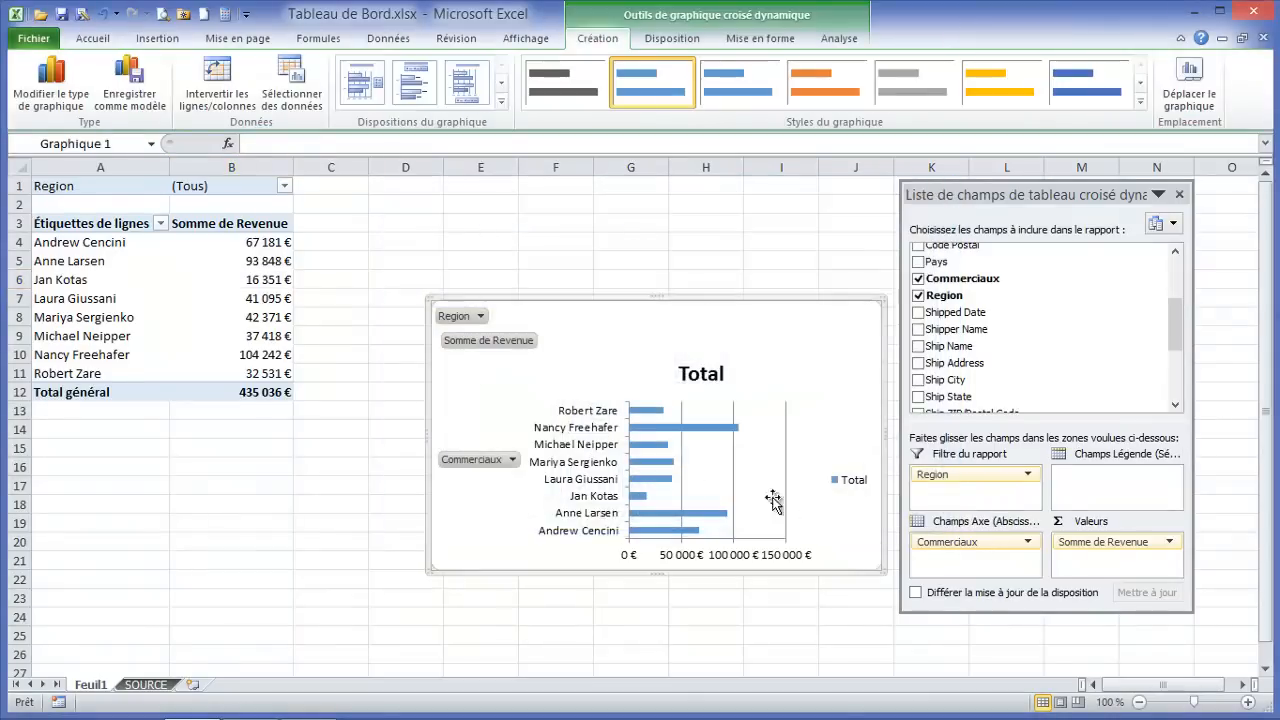
pyautogui.moveTo(692, 301); pyautogui.dragTo(622, 184)
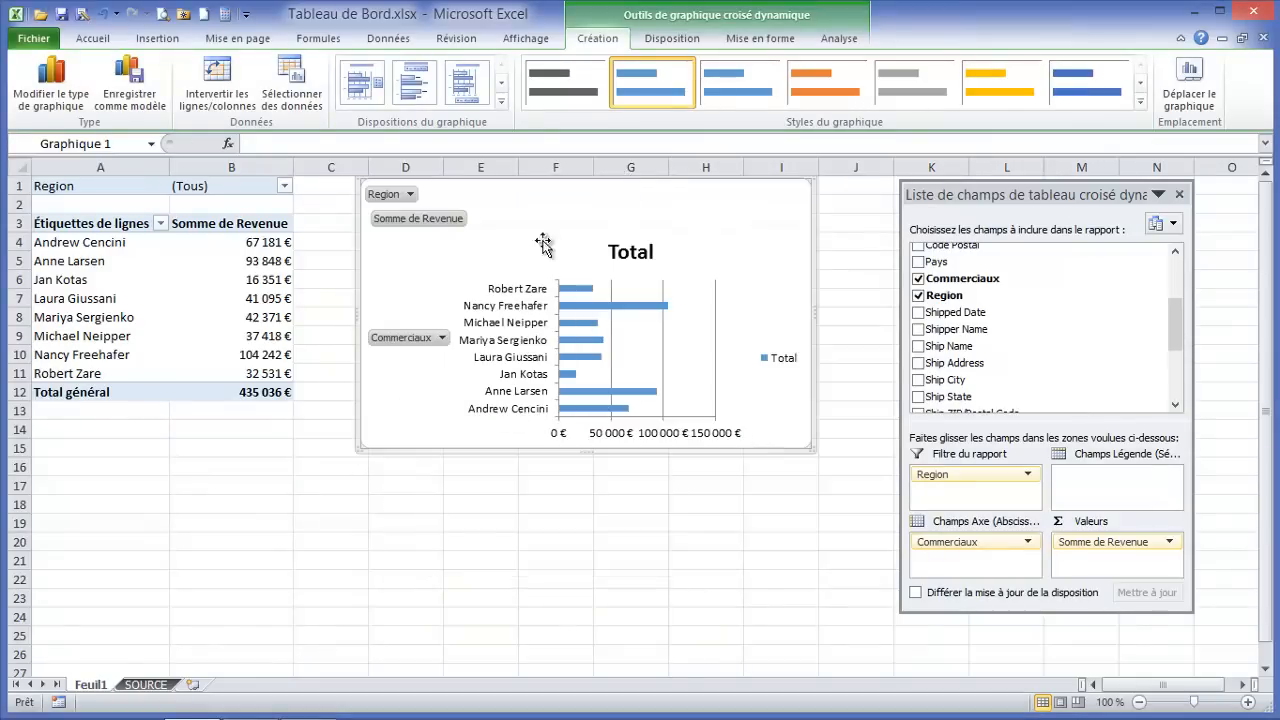
# Delete the pivot chart's legend and hide all of its field buttons
pyautogui.click(786, 358)
pyautogui.press('Delete')
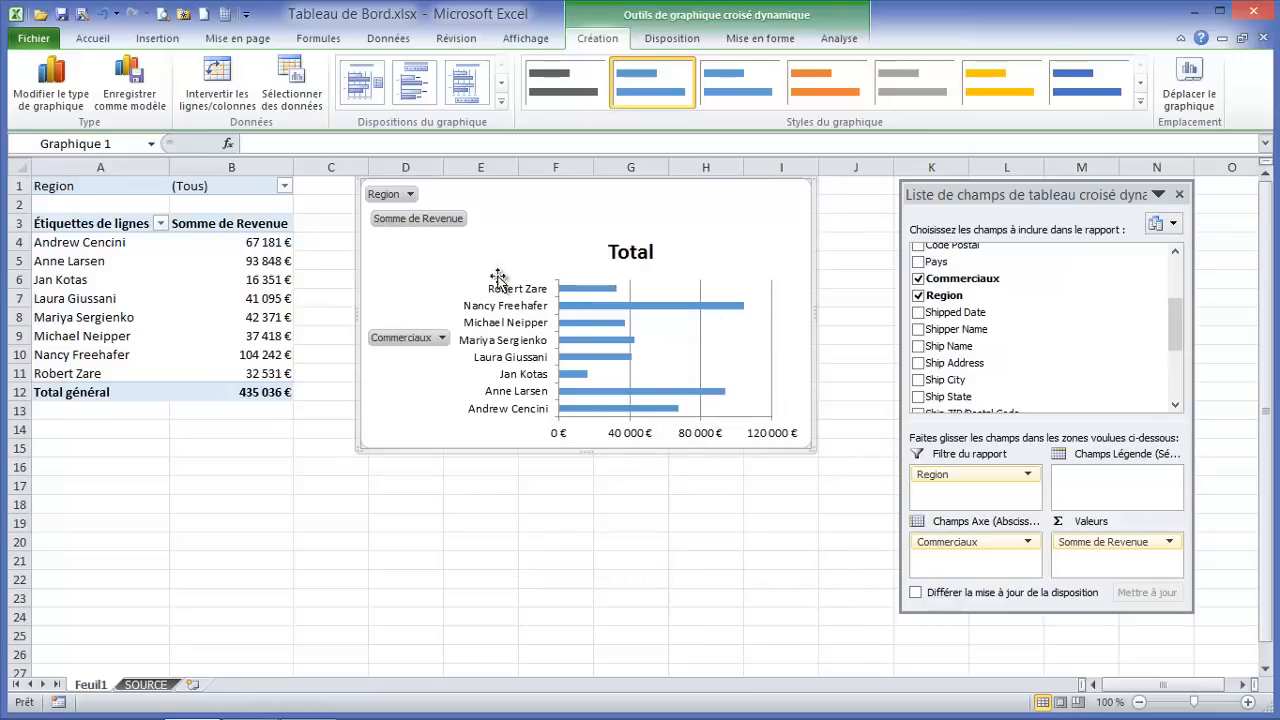
pyautogui.rightClick(413, 218)
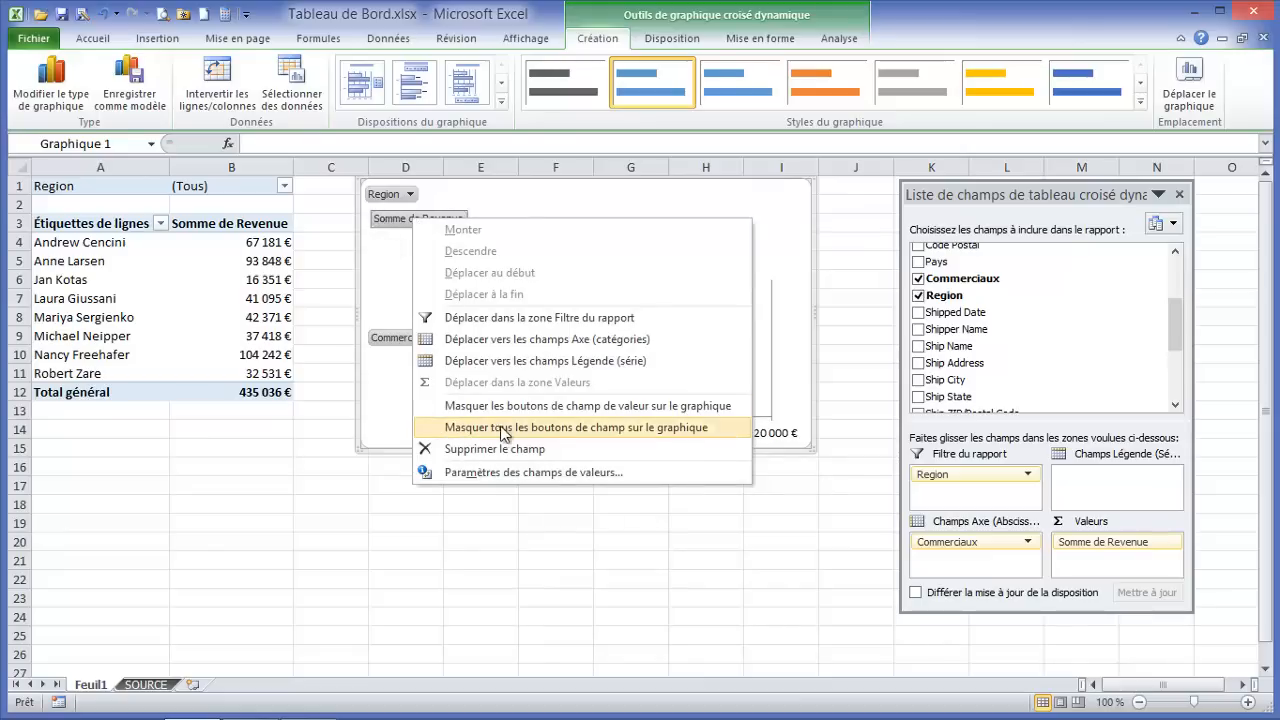
pyautogui.click(569, 405)
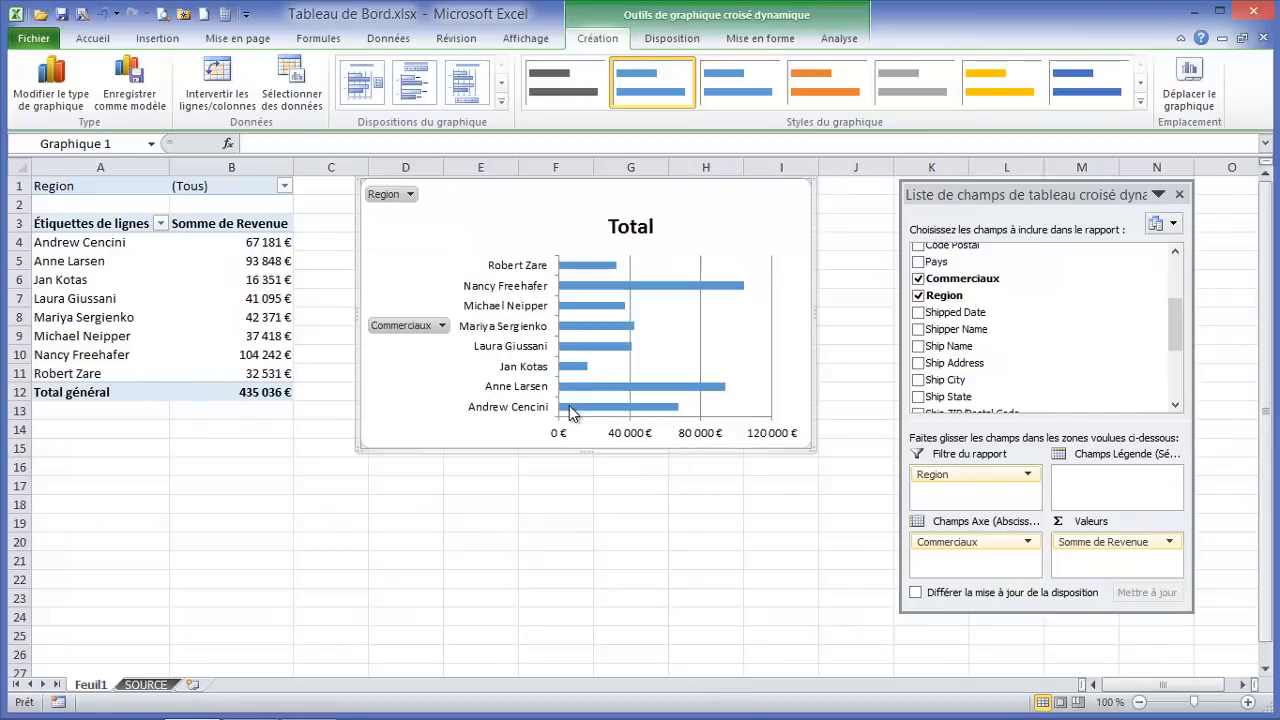
pyautogui.rightClick(403, 330)
pyautogui.click(530, 540)
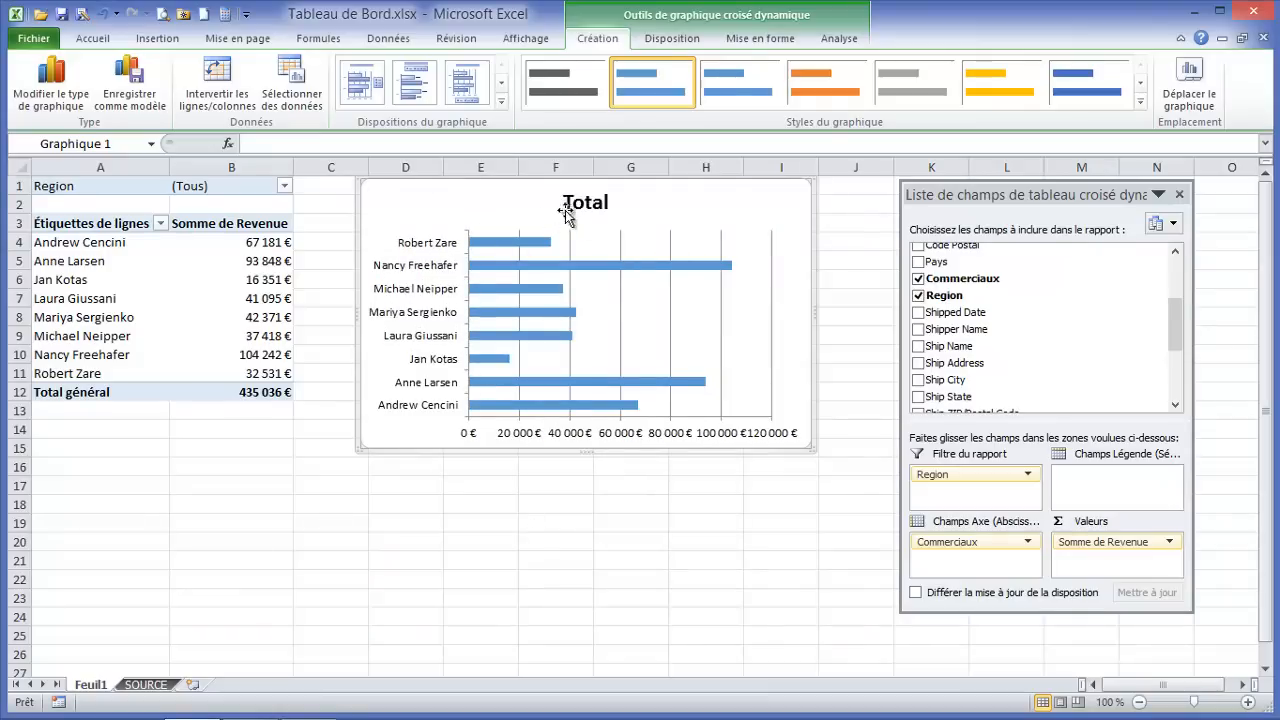
# Change the pivot chart's title to "Ventes par Commerciaux"
pyautogui.click(581, 204)
pyautogui.doubleClick(585, 203)
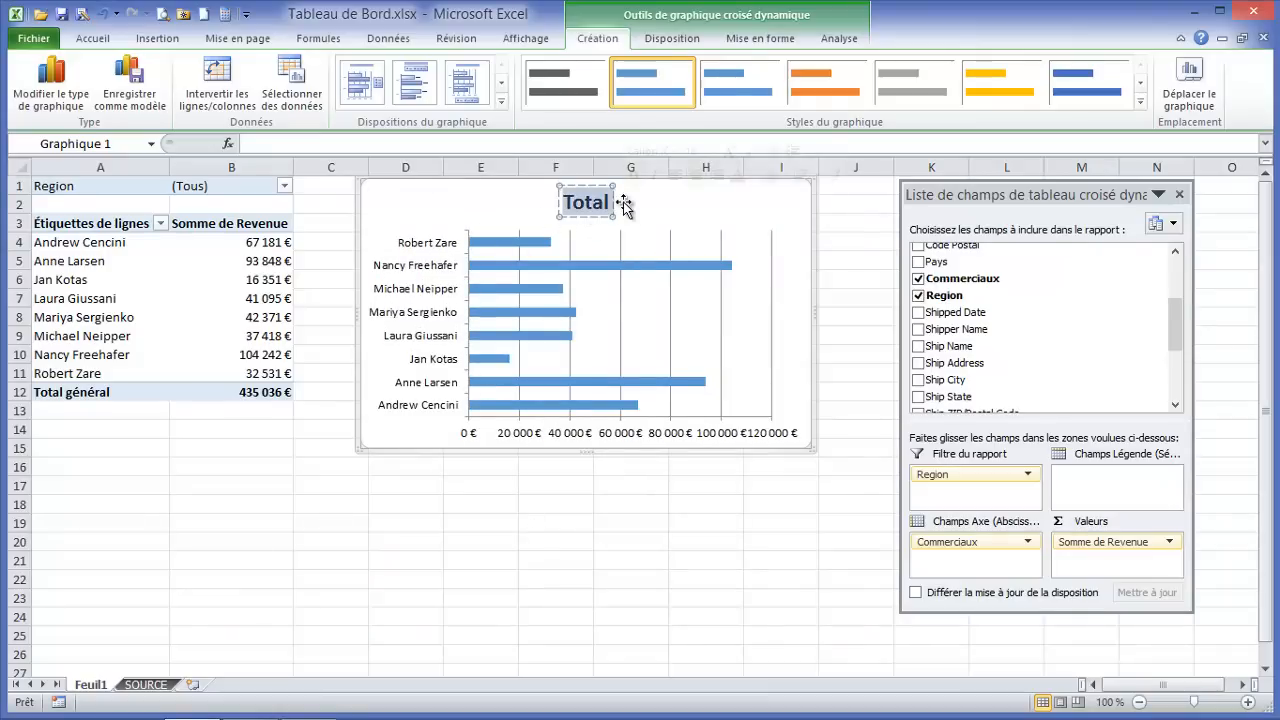
pyautogui.write('Ventes')
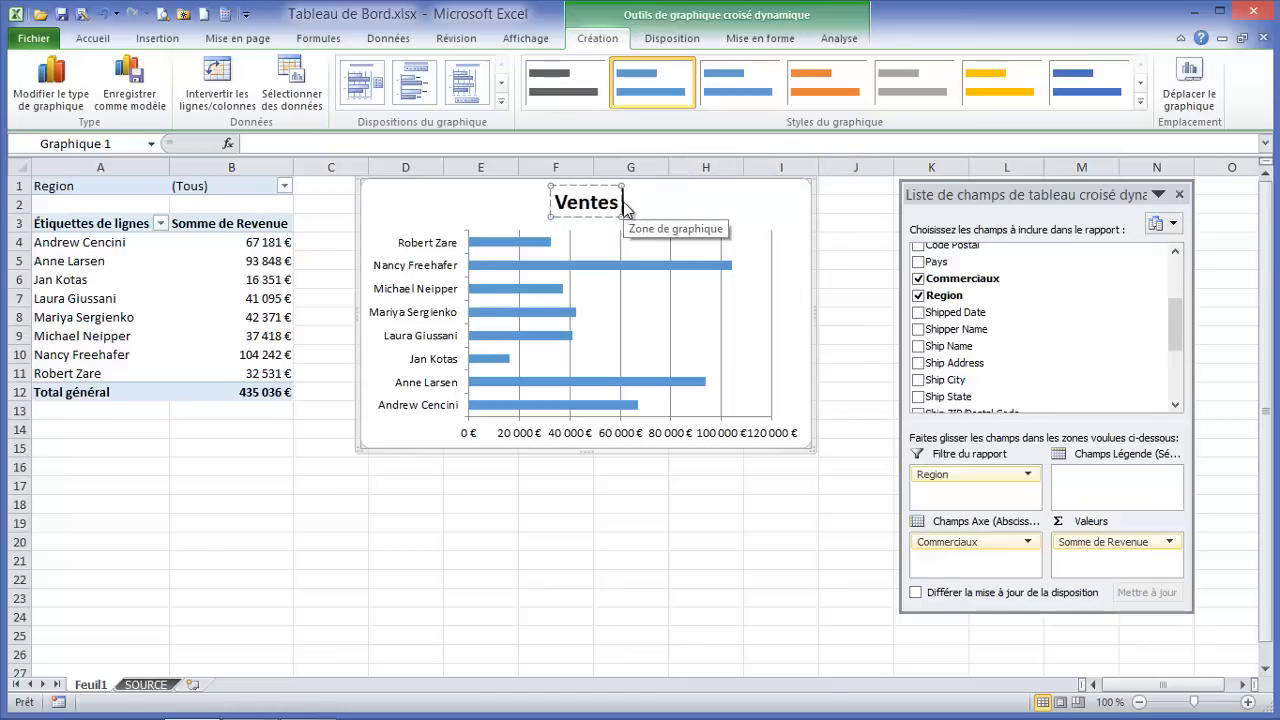
pyautogui.write(' patr')
pyautogui.press('BackSpace')
pyautogui.press('BackSpace')
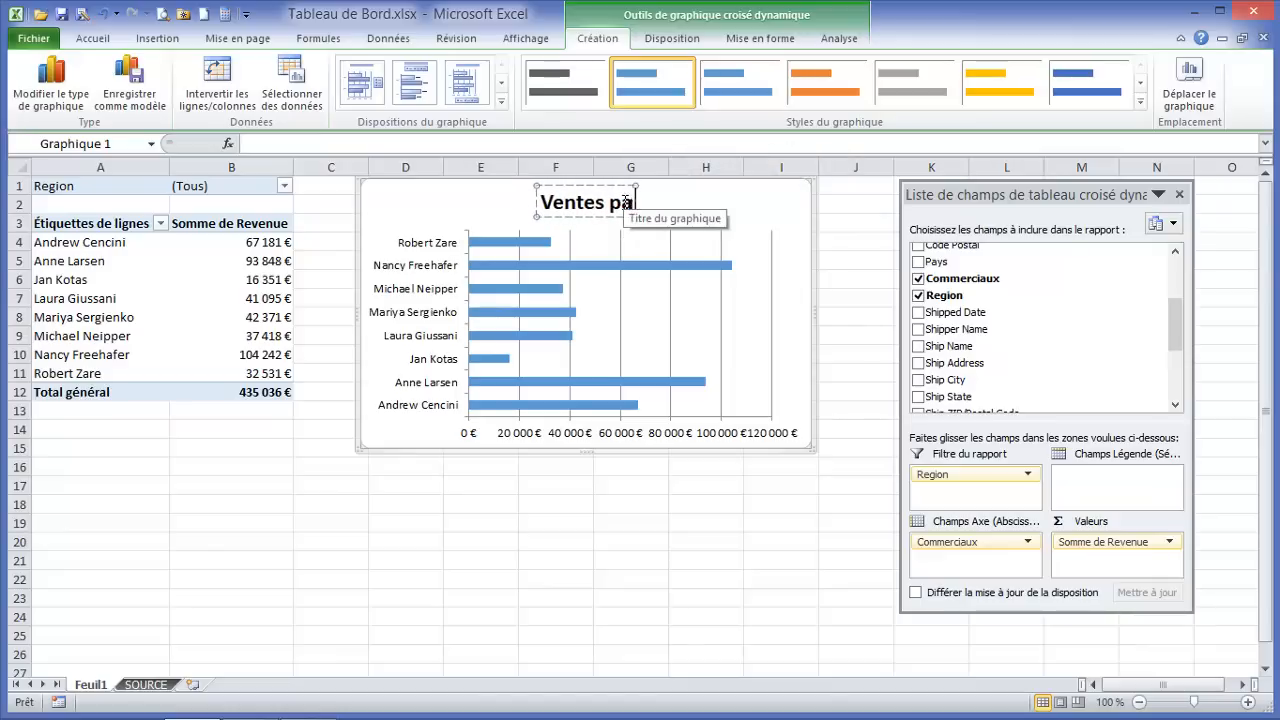
pyautogui.write('r Commerciaux')
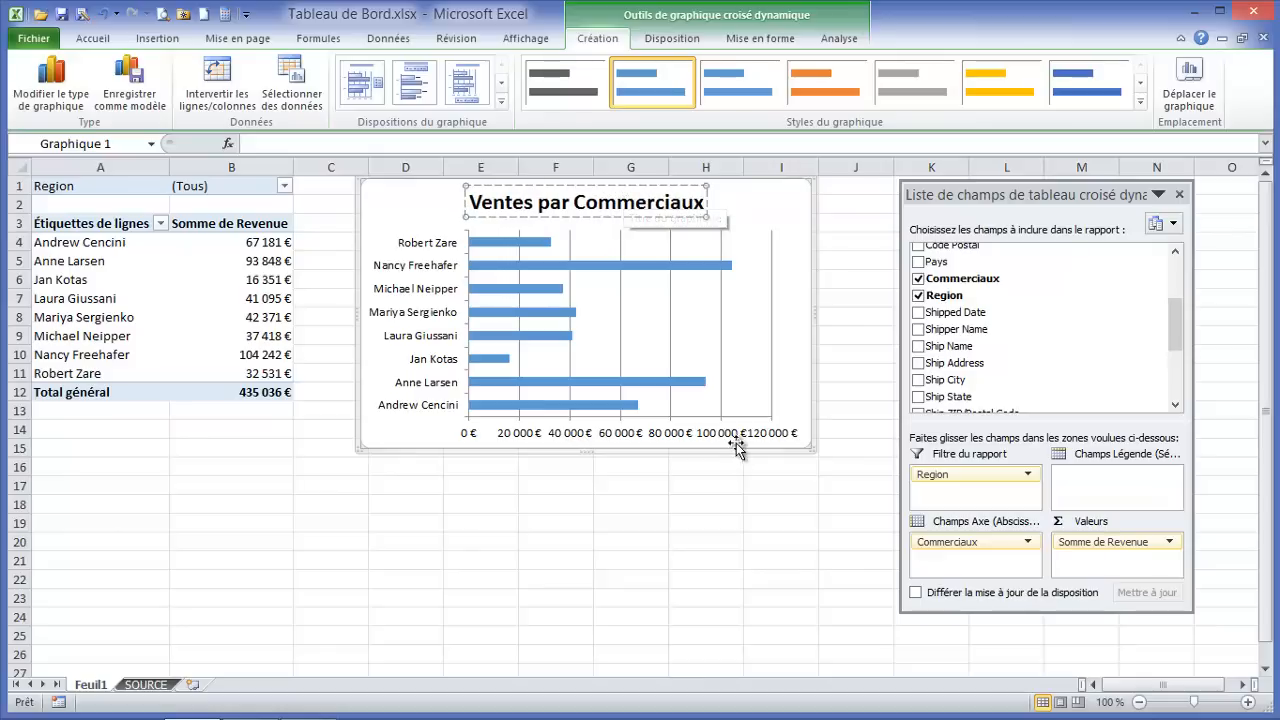
pyautogui.click(645, 466)
# Widen the Ventes par Commerciaux chart slightly by extending its right edge
pyautogui.click(726, 346)
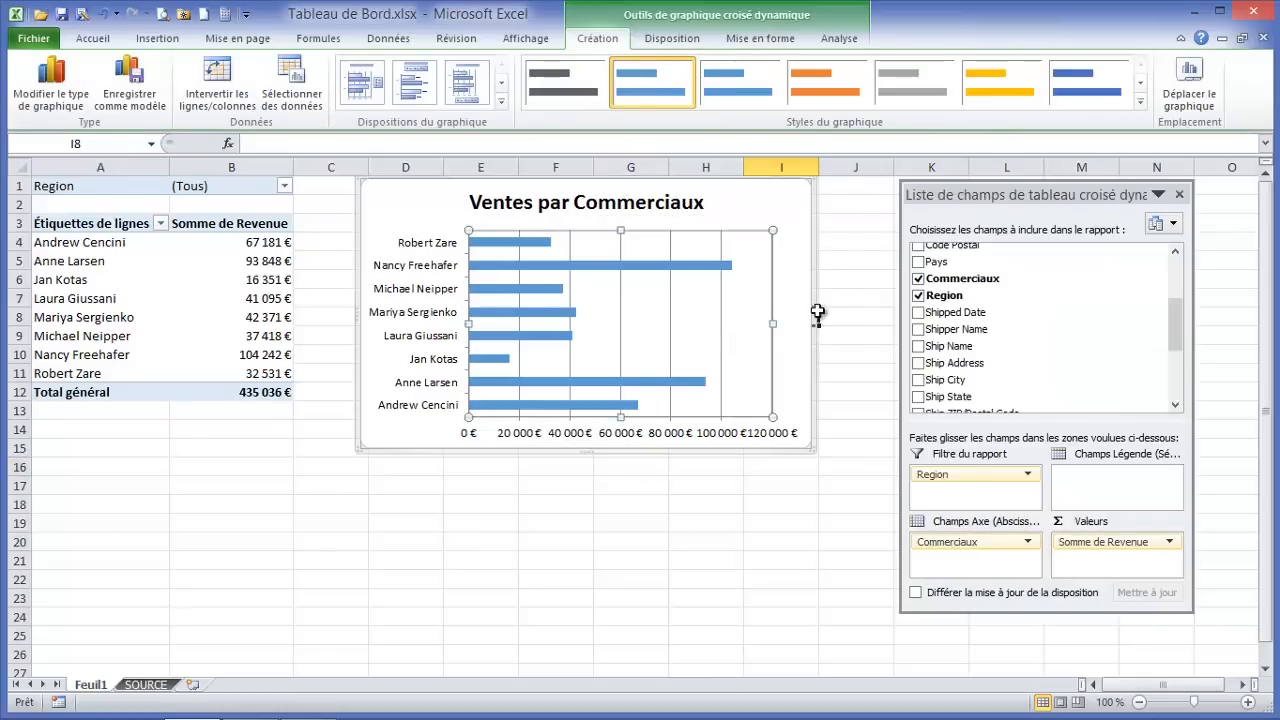
pyautogui.click(822, 314)
pyautogui.click(815, 314)
pyautogui.moveTo(818, 314); pyautogui.dragTo(850, 316)
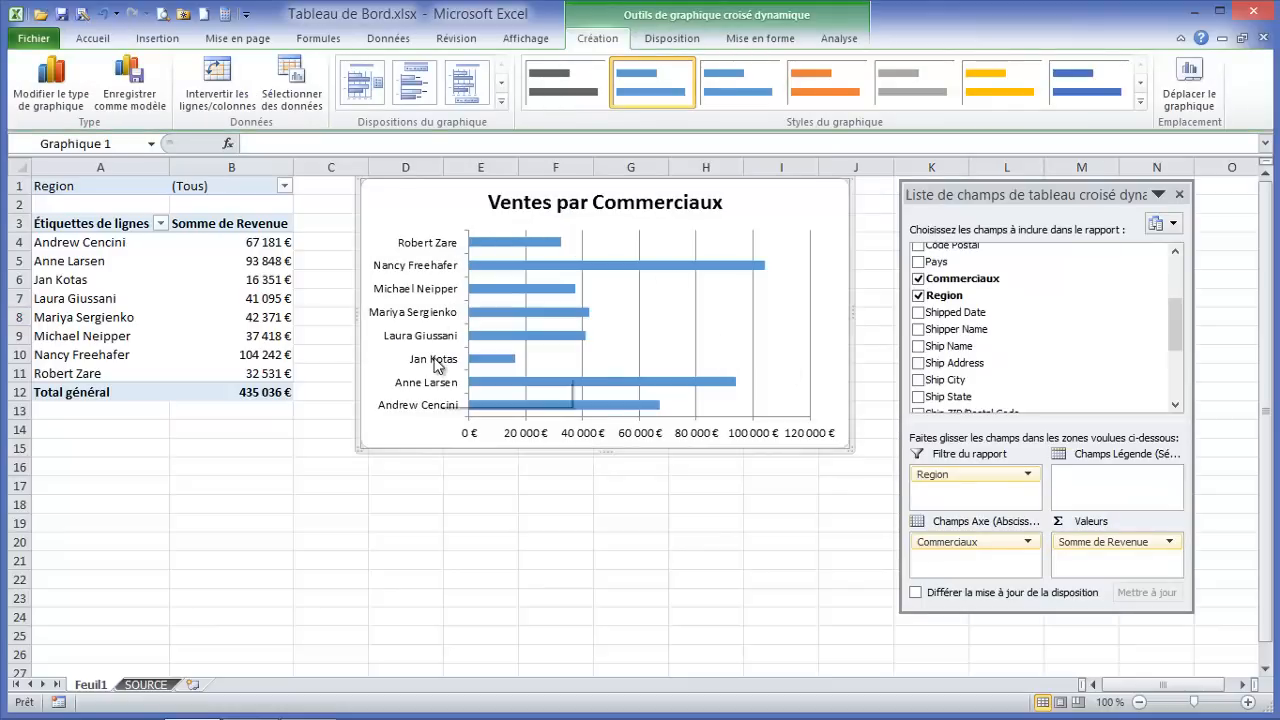
pyautogui.moveTo(518, 392)
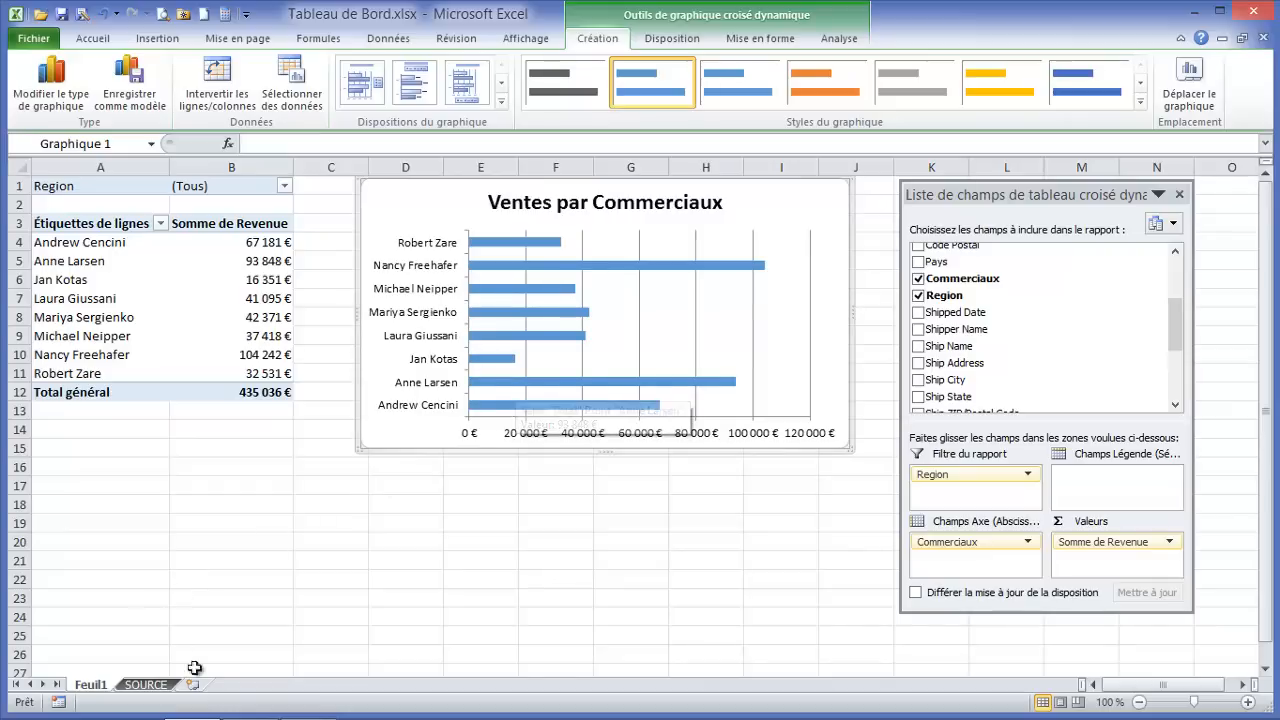
# Switch to the TCD & TDB.xlsx workbook and examine the Ventes par Région chart on the dashboard and its Ventes par Region sheet
pyautogui.click(524, 39)
pyautogui.click(1110, 100)
pyautogui.click(1130, 126)
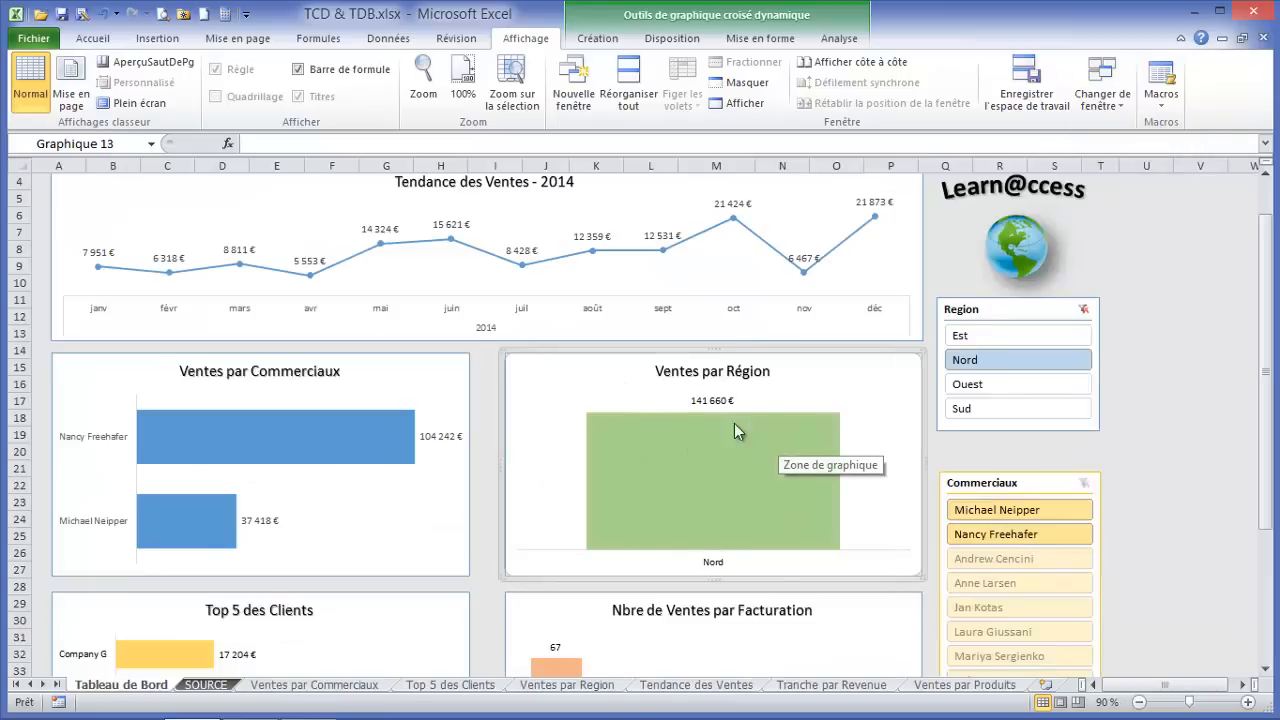
pyautogui.moveTo(714, 447)
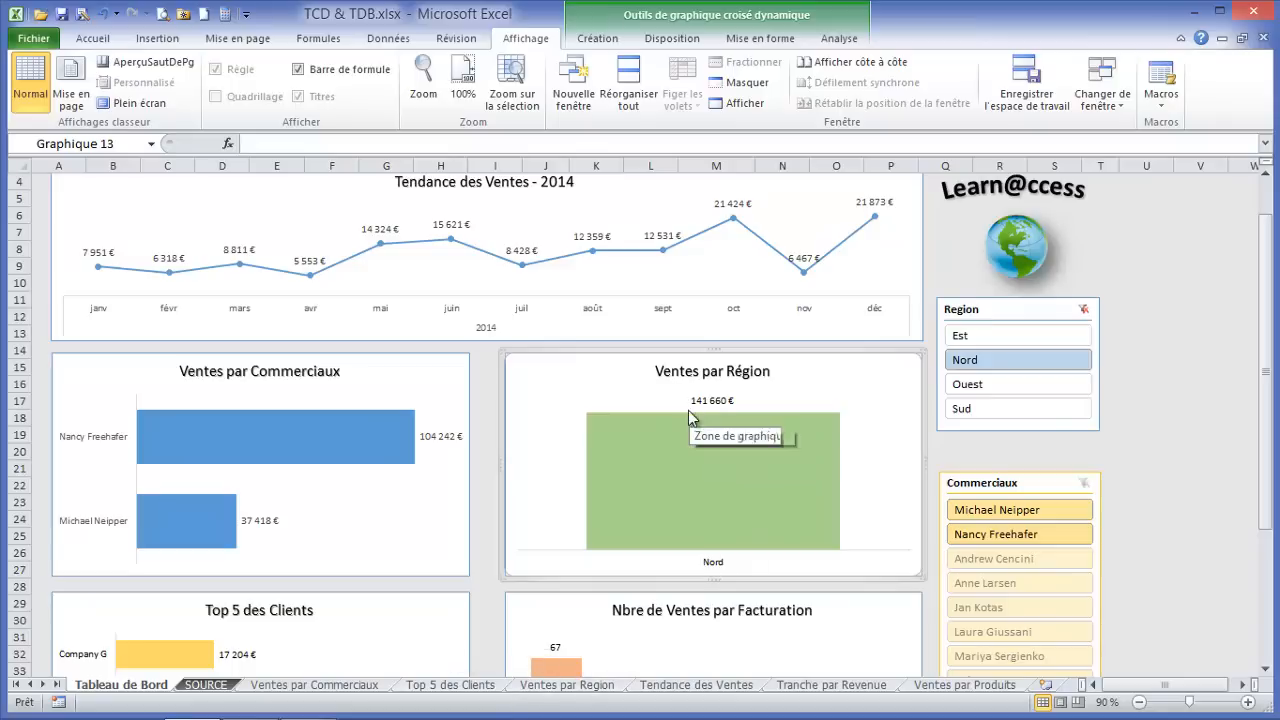
pyautogui.click(592, 686)
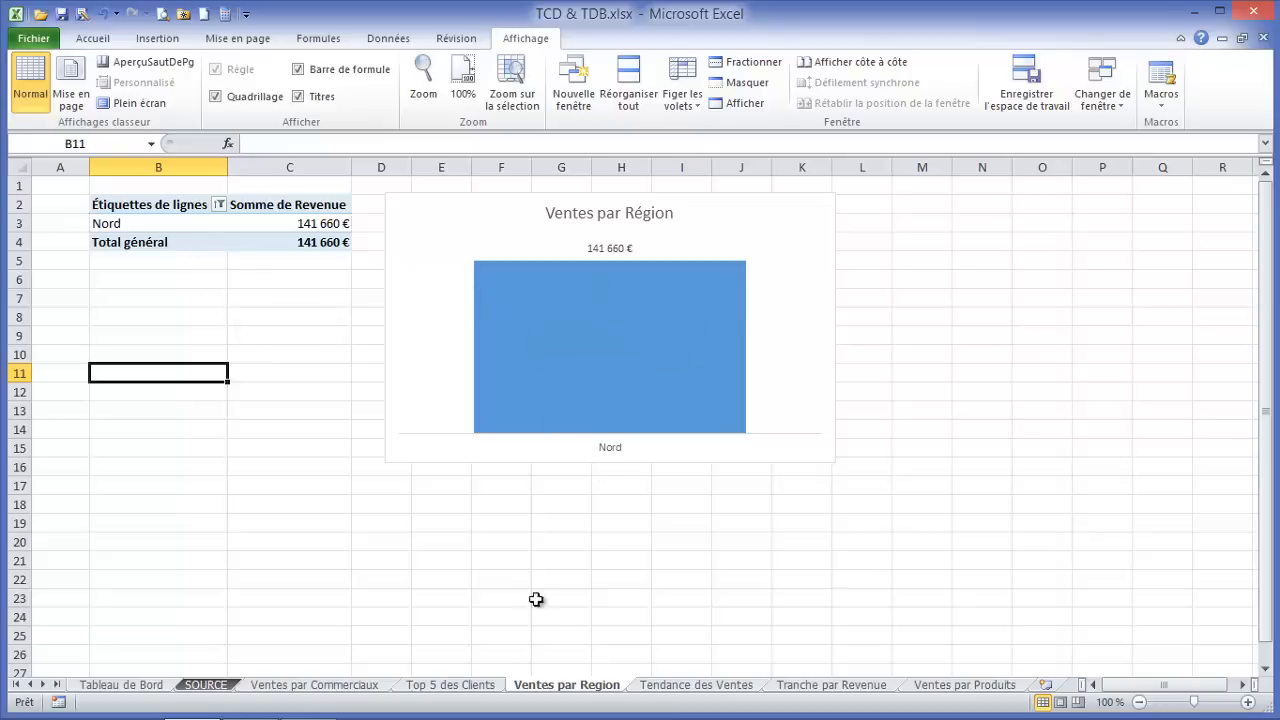
# Select all regions in the row label filter of the Ventes par Region pivot table
pyautogui.click(219, 204)
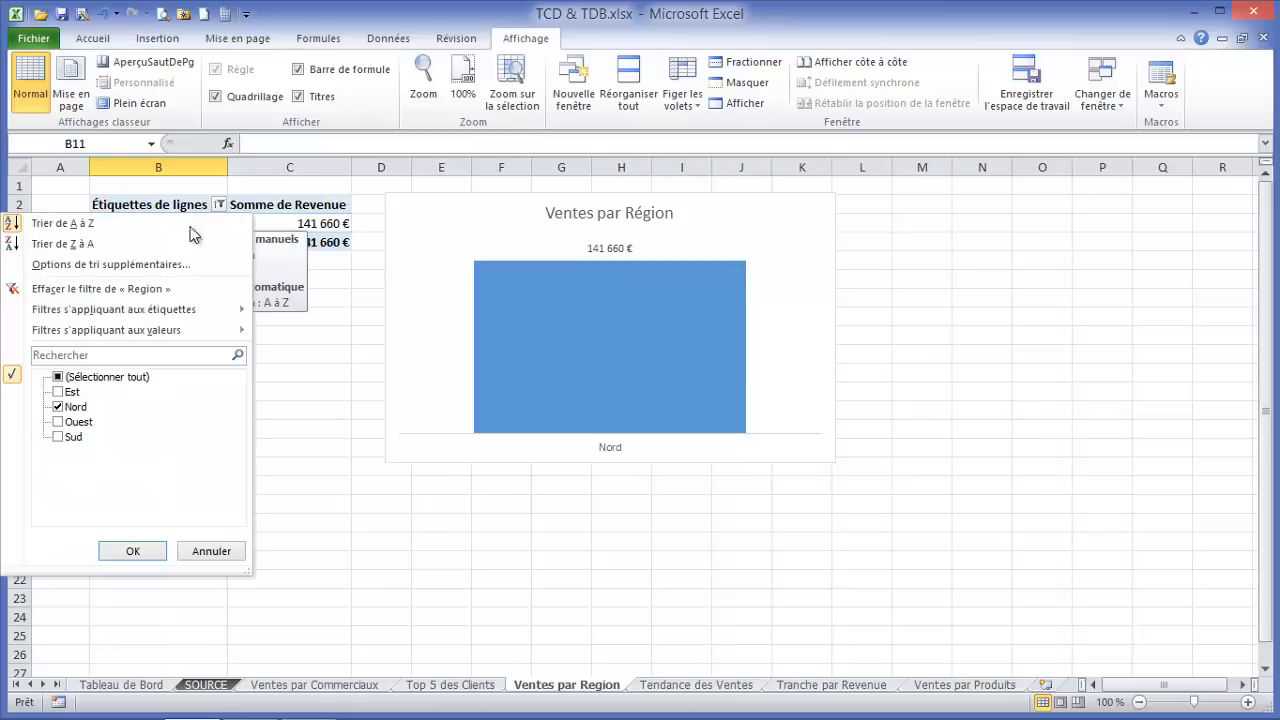
pyautogui.click(57, 377)
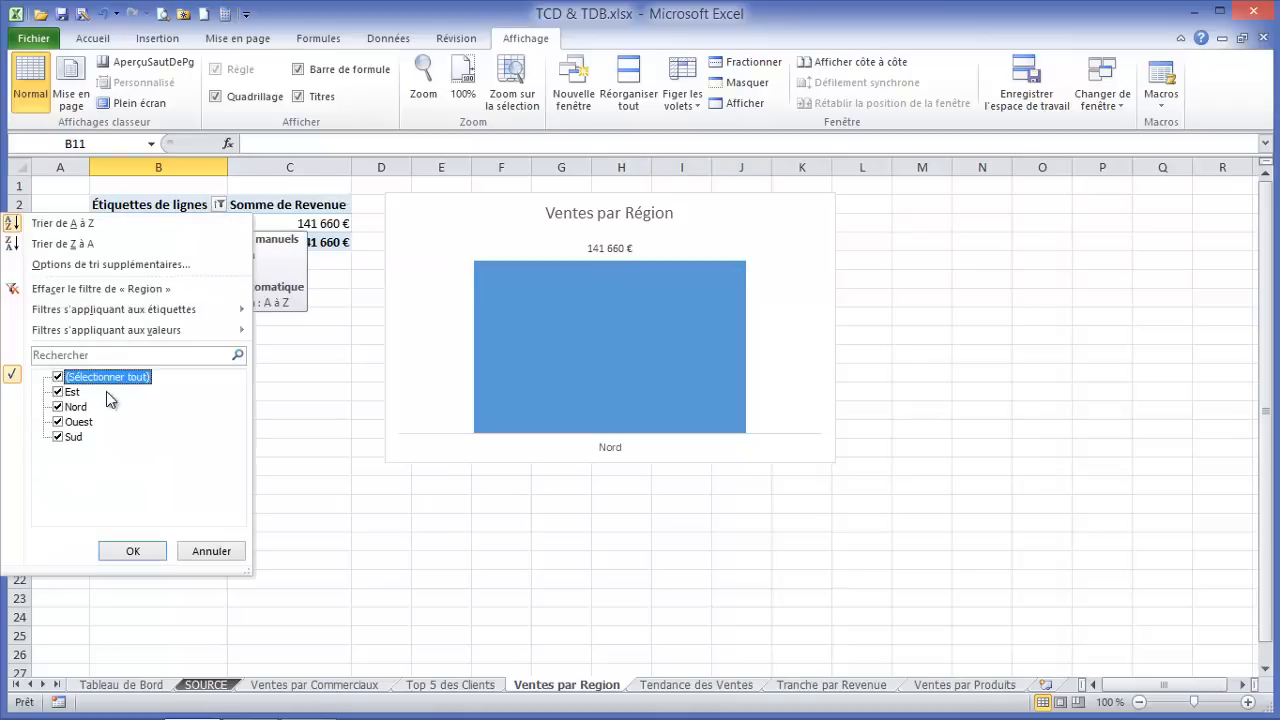
pyautogui.click(127, 550)
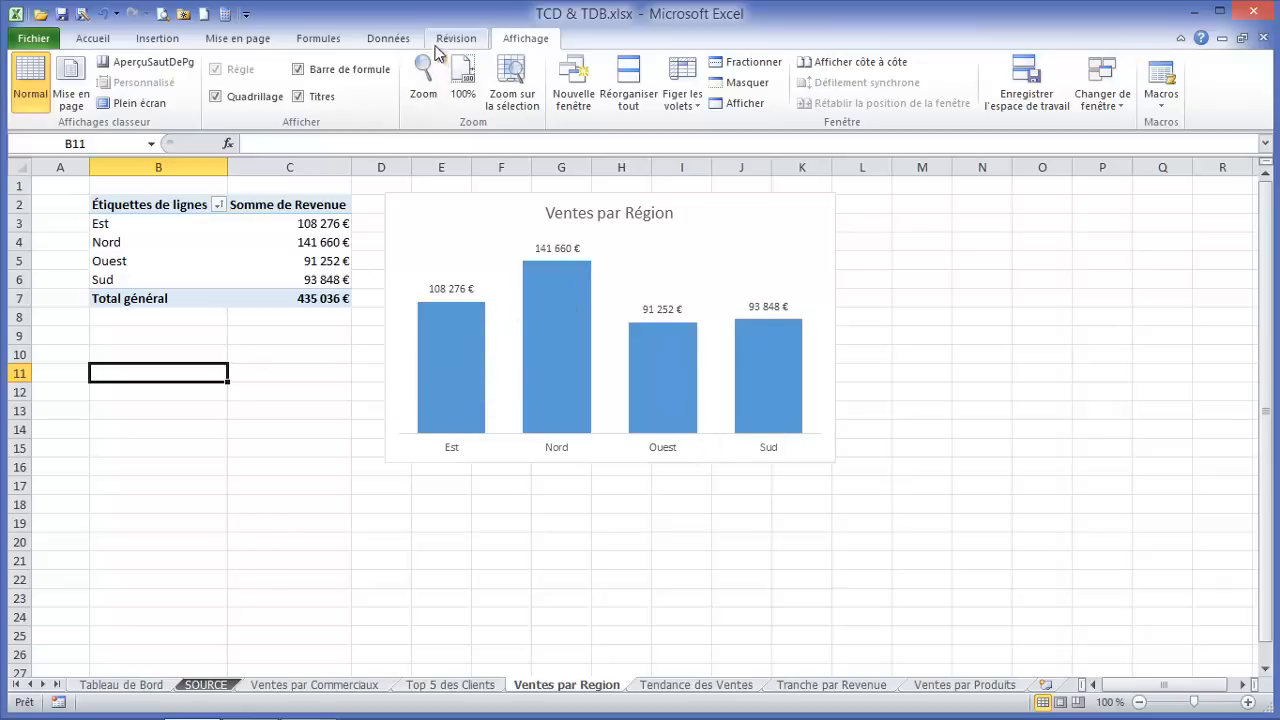
# Return to the Tableau de Bord.xlsx workbook and rename the sheet Feuil1 as "Ventes par Commerciaux"
pyautogui.click(1102, 96)
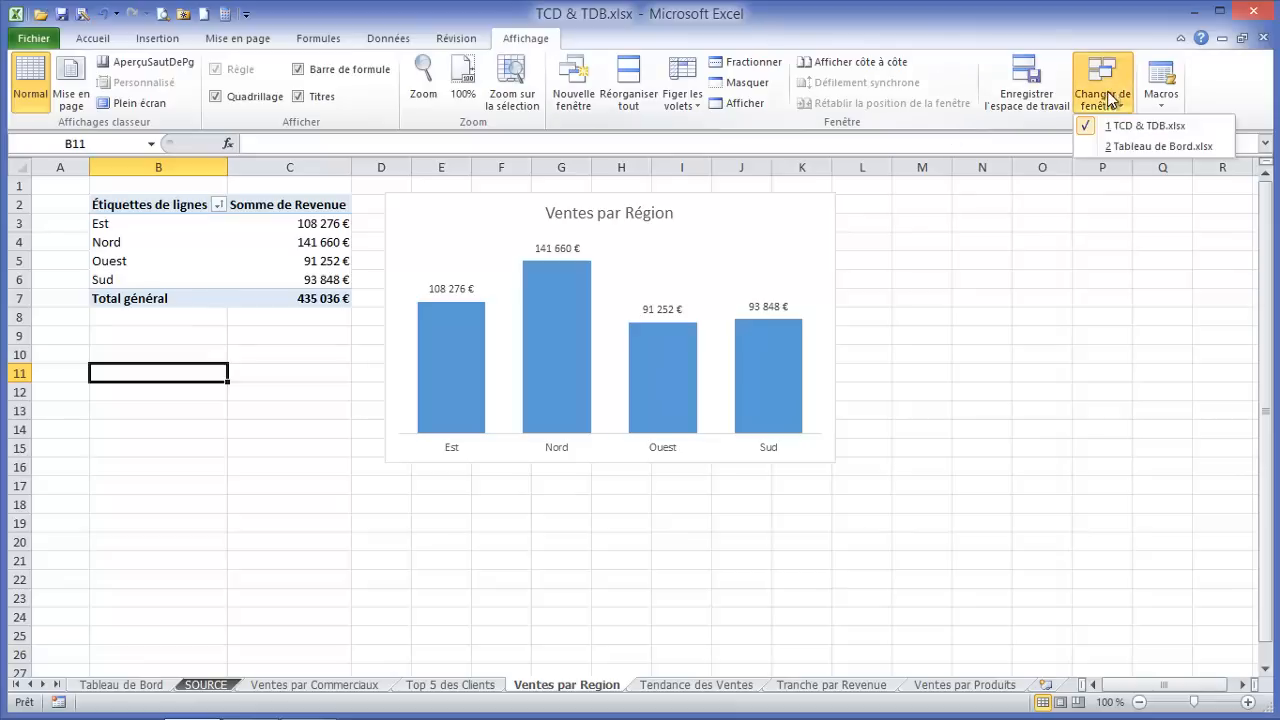
pyautogui.click(1140, 143)
pyautogui.click(214, 467)
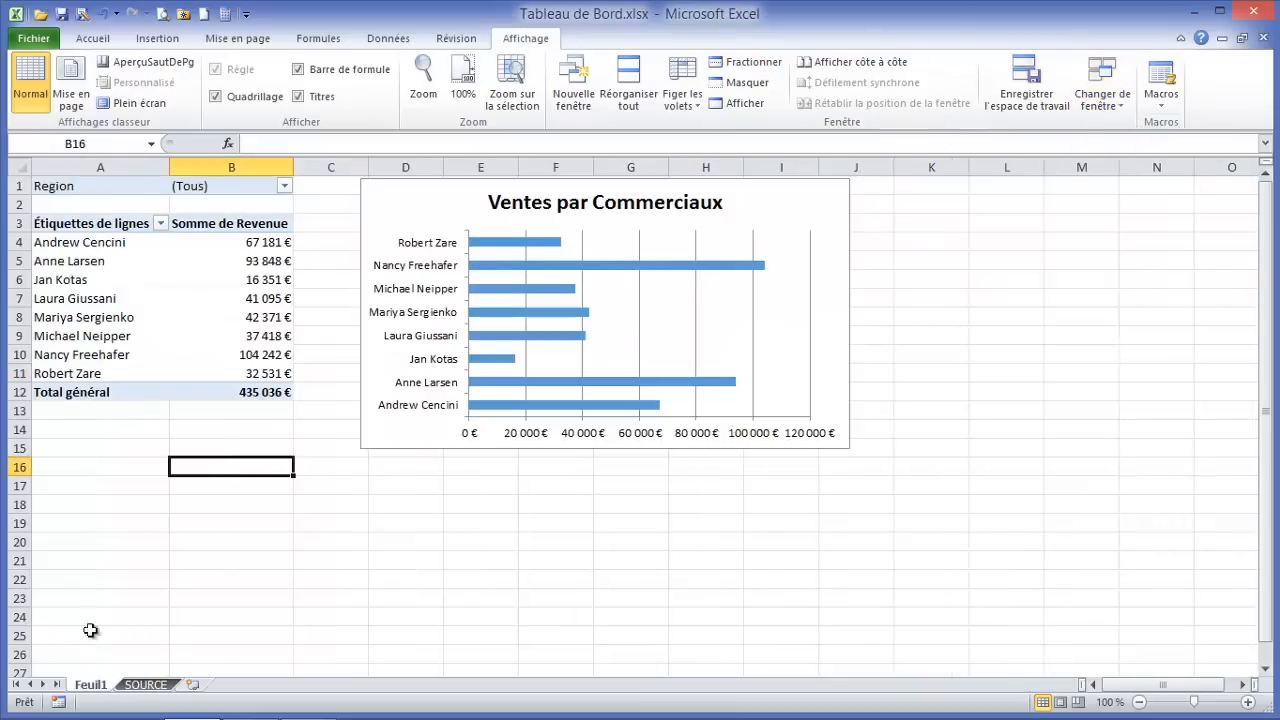
pyautogui.doubleClick(91, 685)
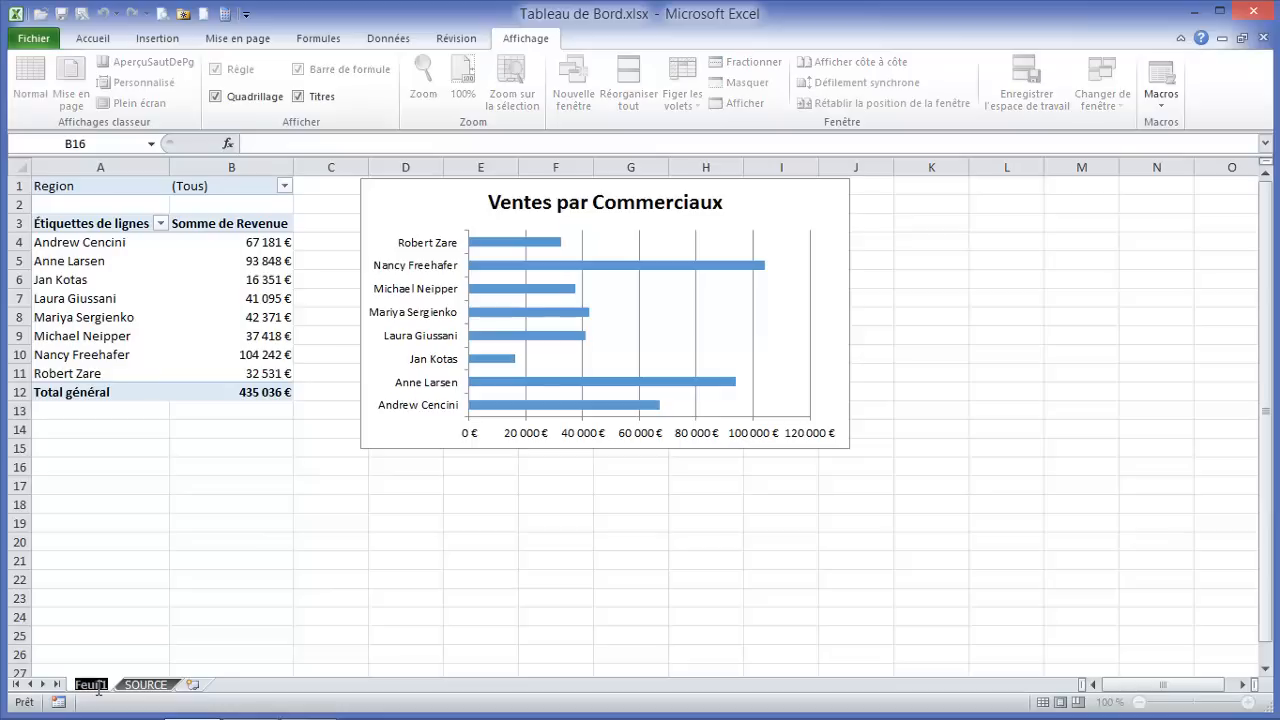
pyautogui.write('Ventes')
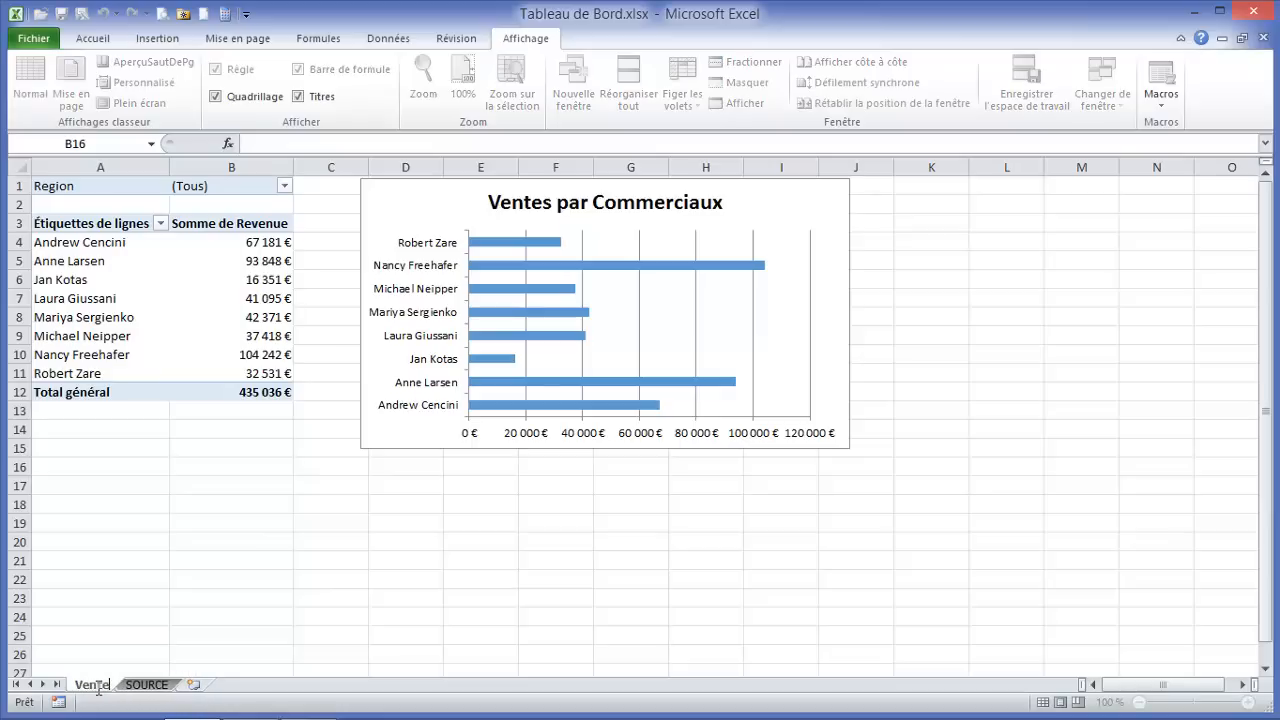
pyautogui.write(' par Commerciaux')
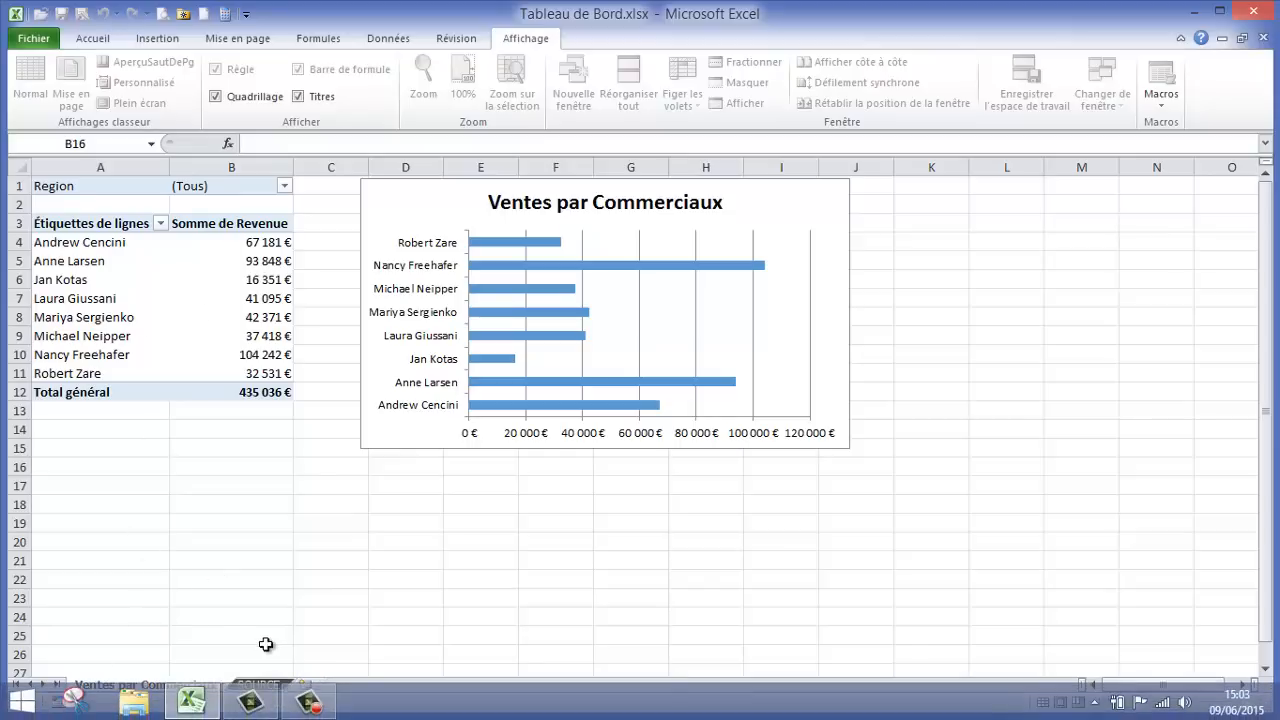
# Create a second pivot table on a new worksheet from the Data table on the SOURCE sheet
pyautogui.click(260, 685)
pyautogui.click(258, 411)
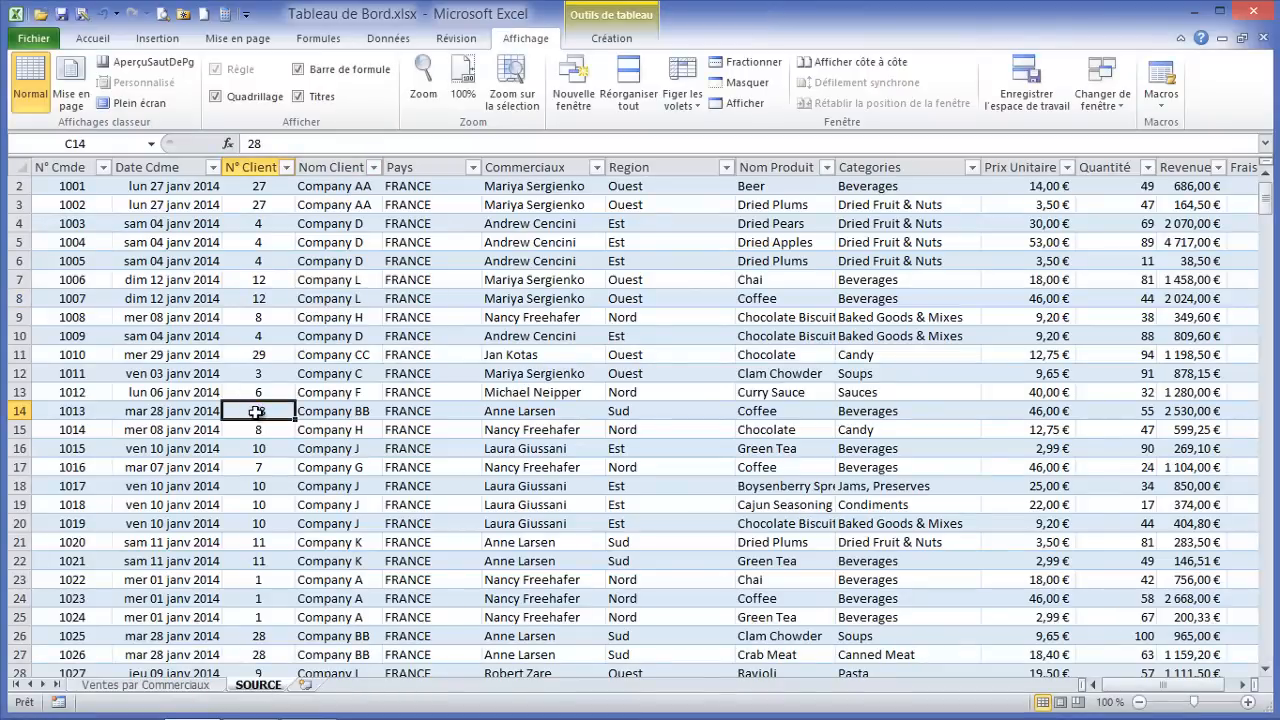
pyautogui.click(155, 37)
pyautogui.click(60, 80)
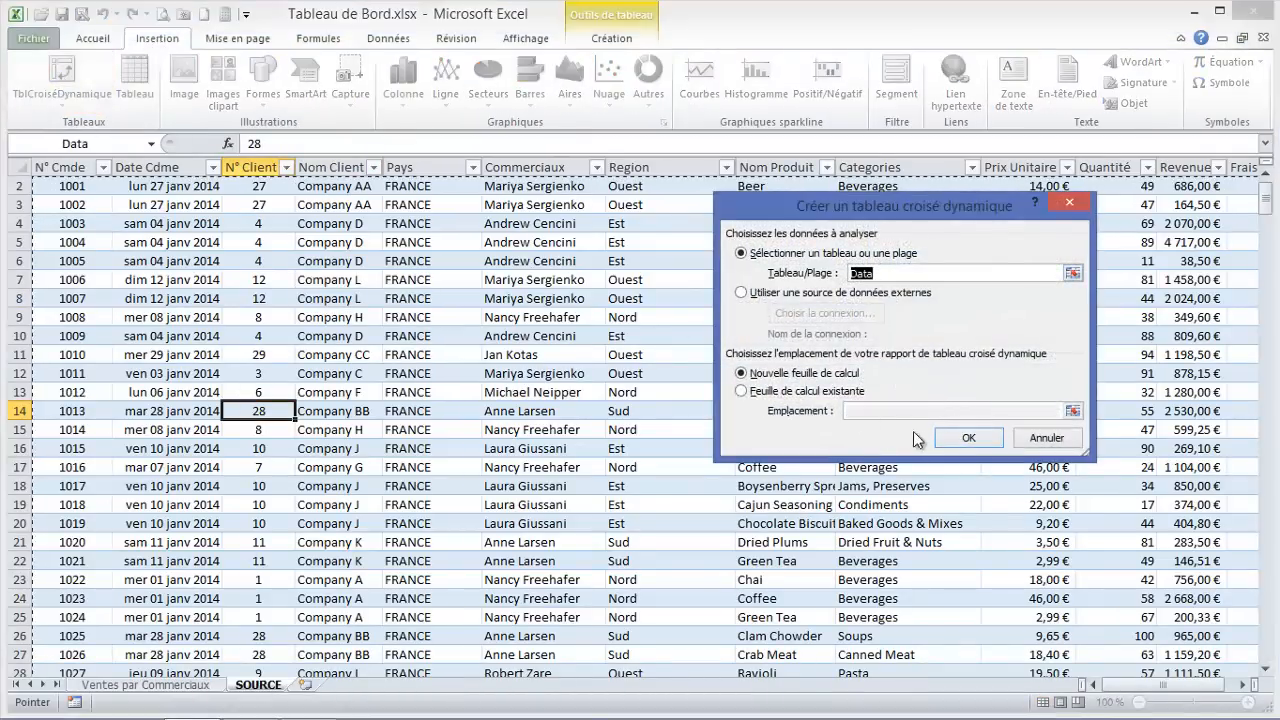
pyautogui.click(966, 438)
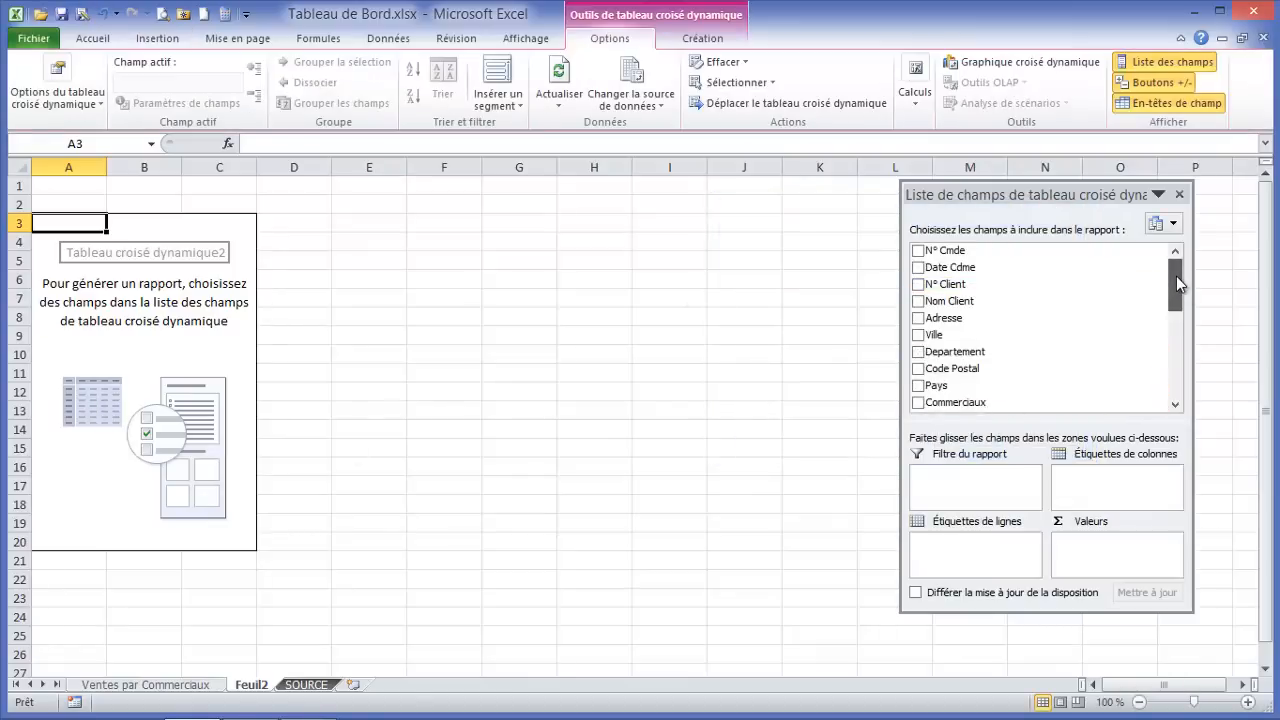
# Set Region as the pivot table's row labels and Revenue as its summed values
pyautogui.moveTo(1176, 283); pyautogui.dragTo(1174, 302)
pyautogui.moveTo(945, 337); pyautogui.dragTo(955, 548)
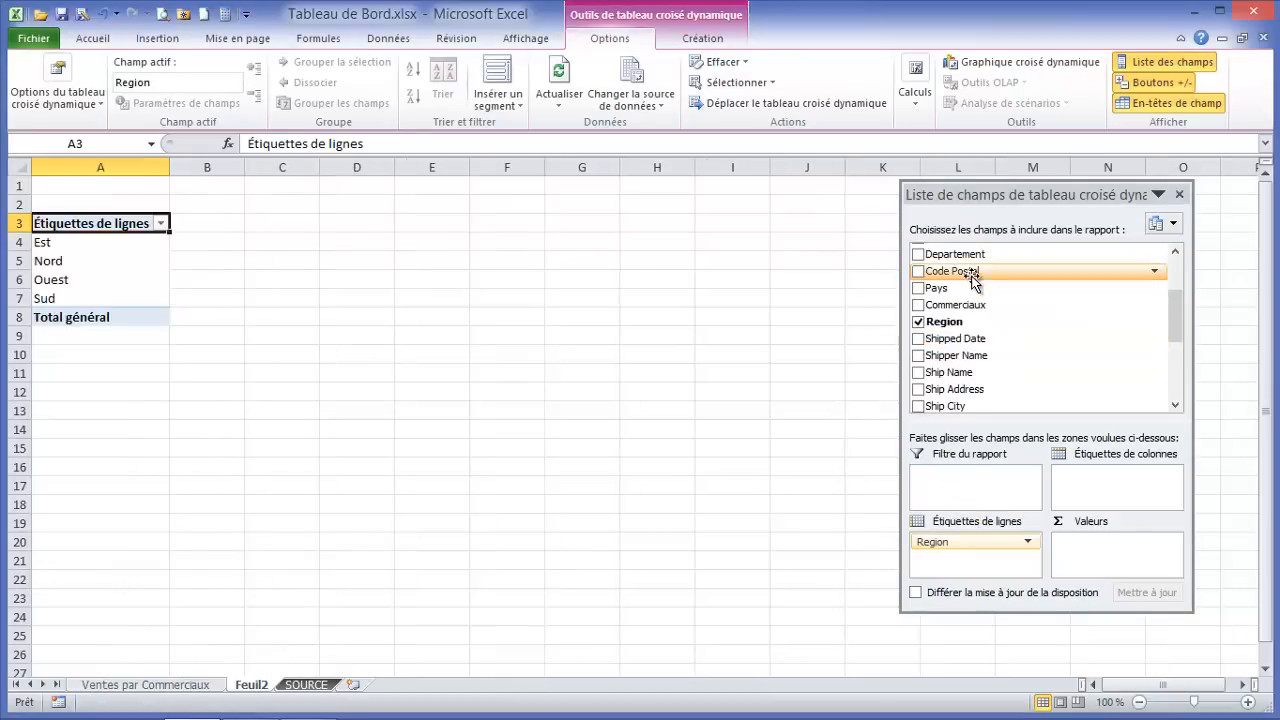
pyautogui.moveTo(1177, 341); pyautogui.dragTo(1177, 399)
pyautogui.moveTo(945, 386); pyautogui.dragTo(1110, 545)
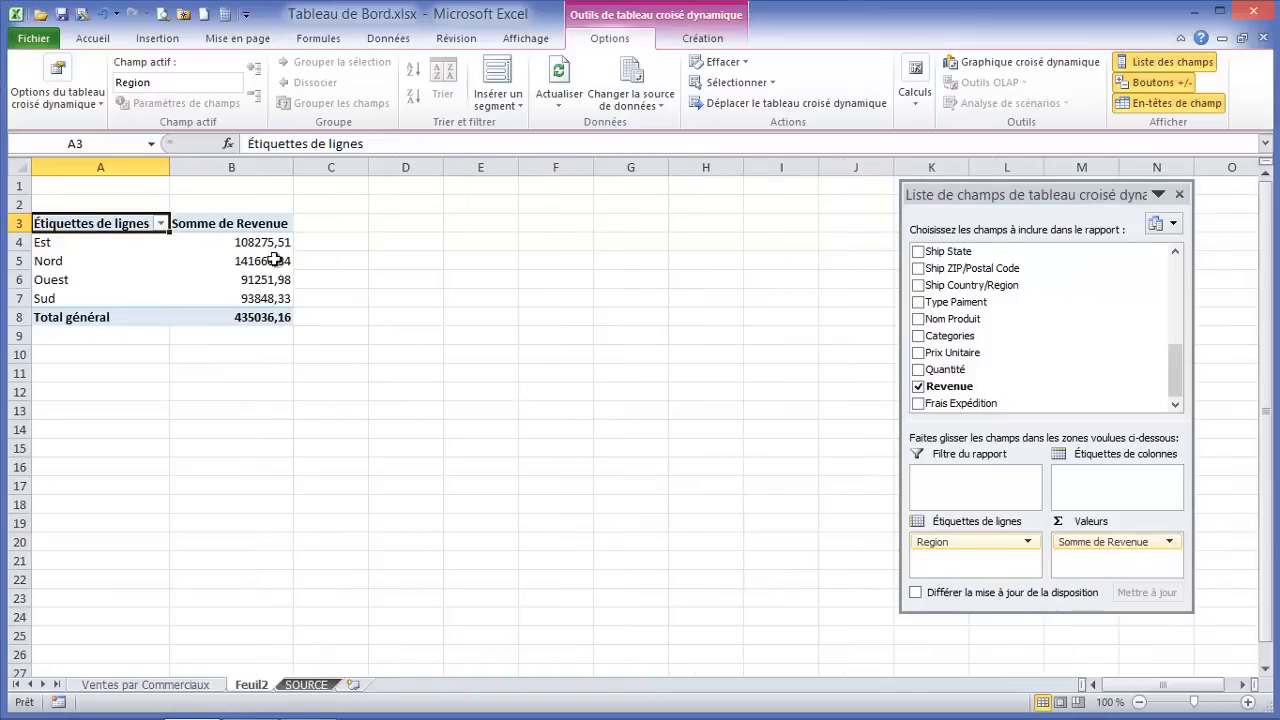
# Format the Somme de Revenue values as Monétaire in € with 0 decimals
pyautogui.click(270, 242)
pyautogui.rightClick(264, 242)
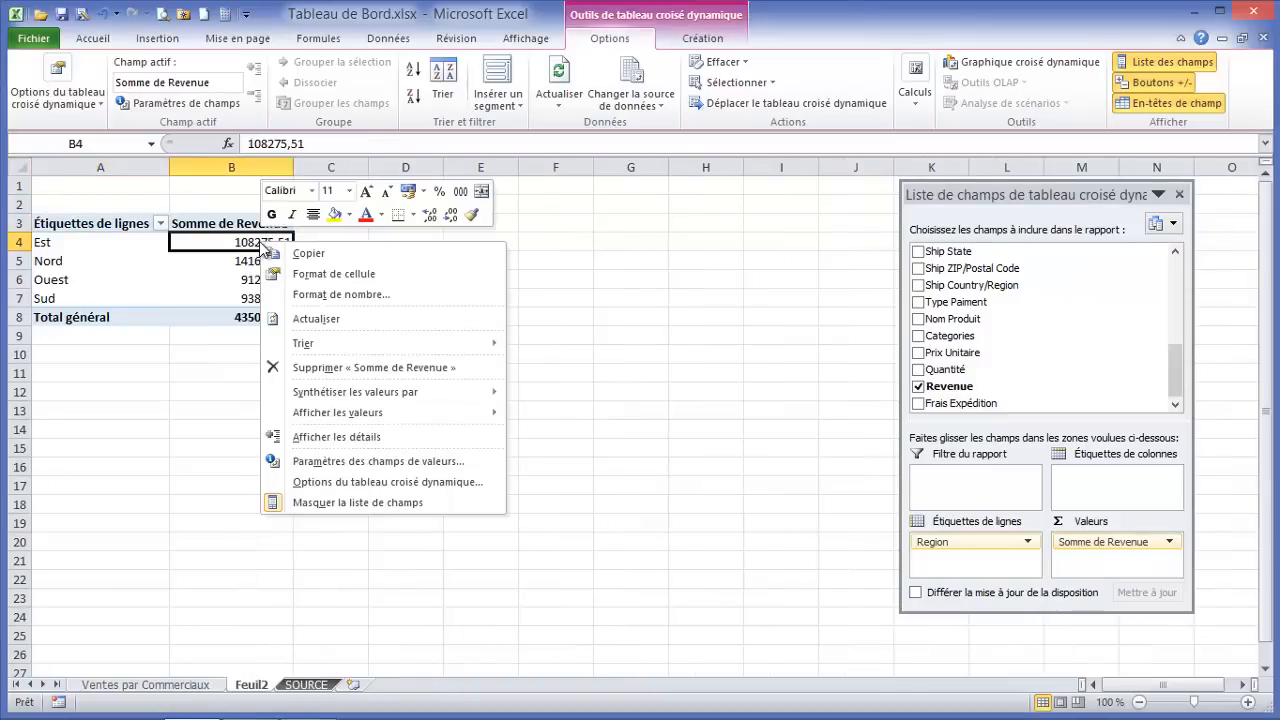
pyautogui.click(347, 462)
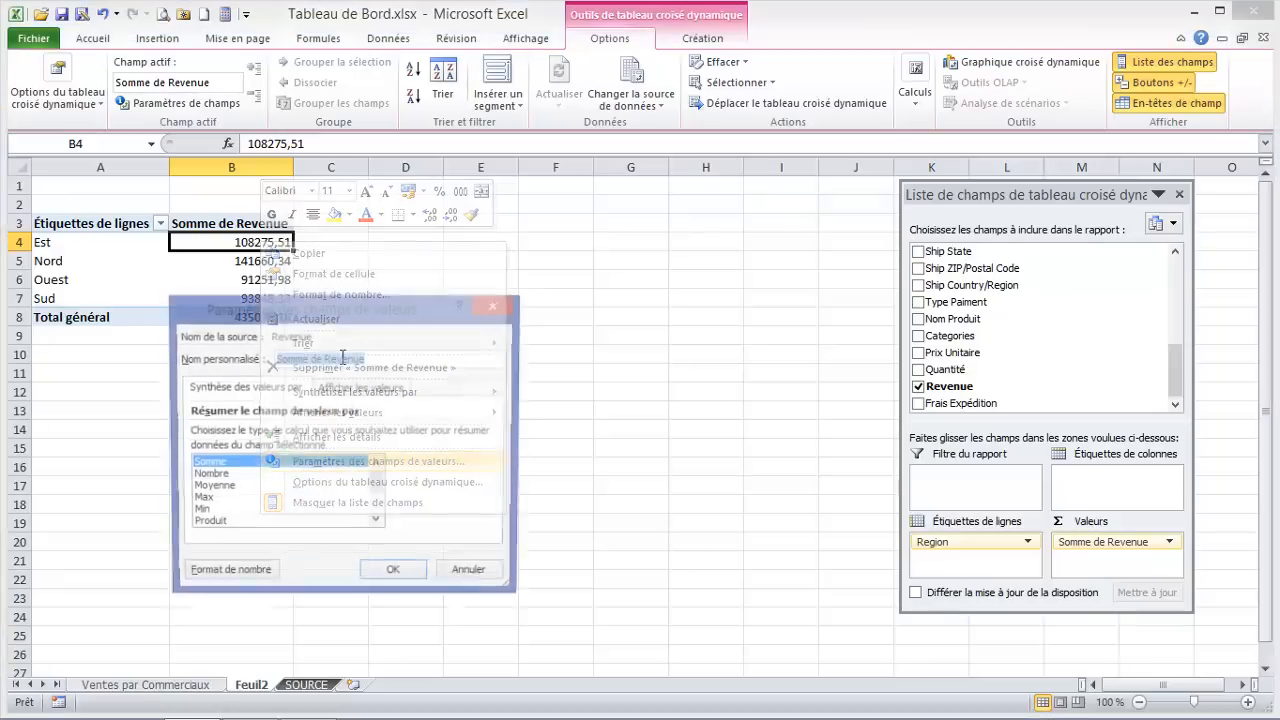
pyautogui.click(222, 576)
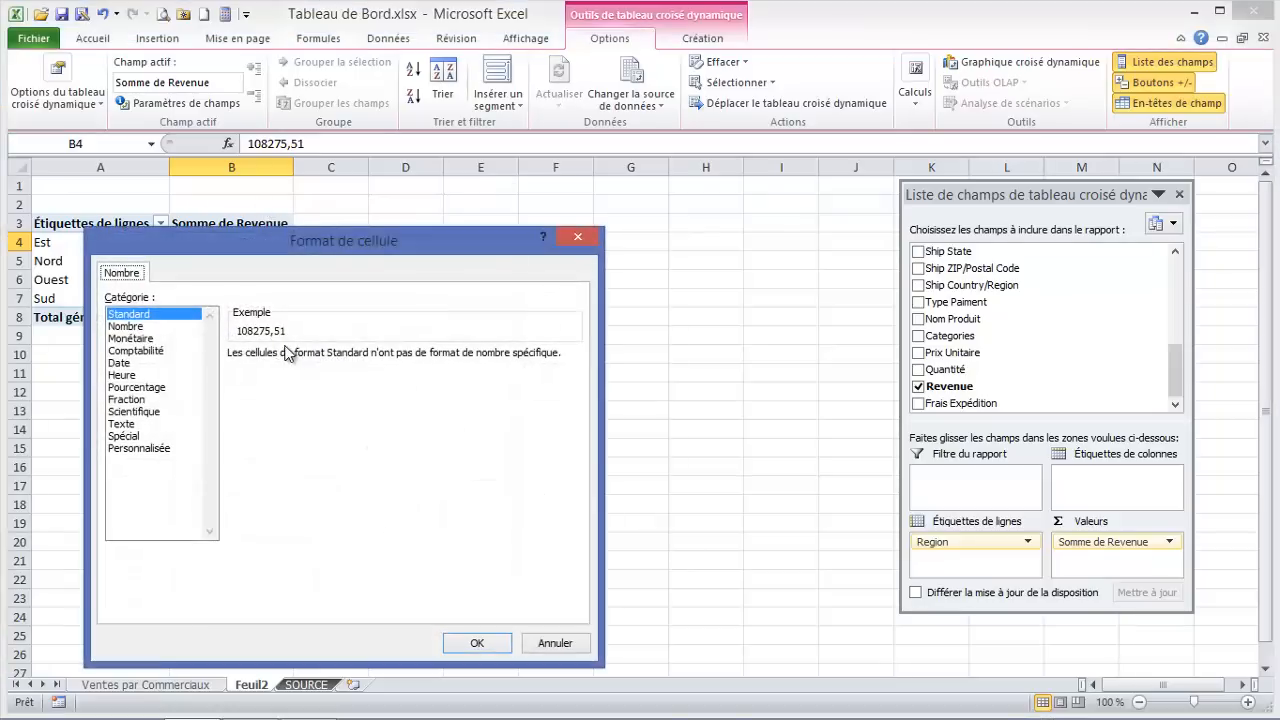
pyautogui.click(131, 339)
pyautogui.click(384, 360)
pyautogui.click(384, 360)
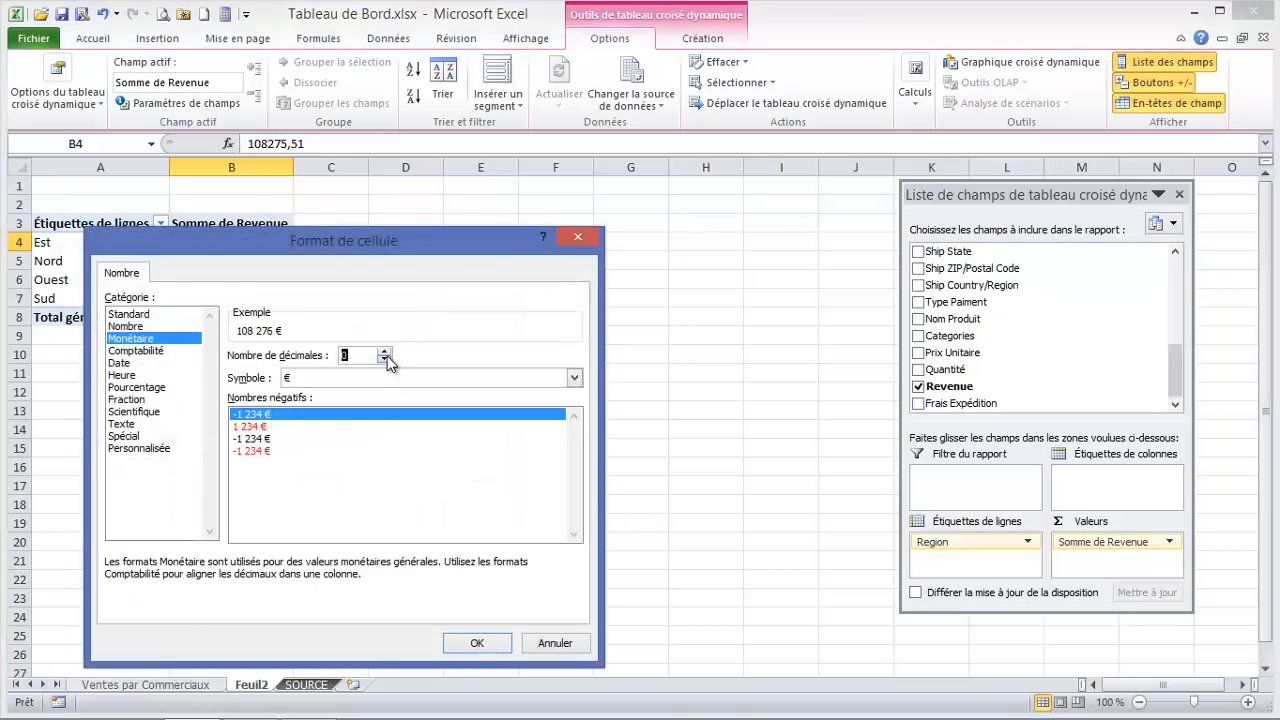
pyautogui.click(477, 643)
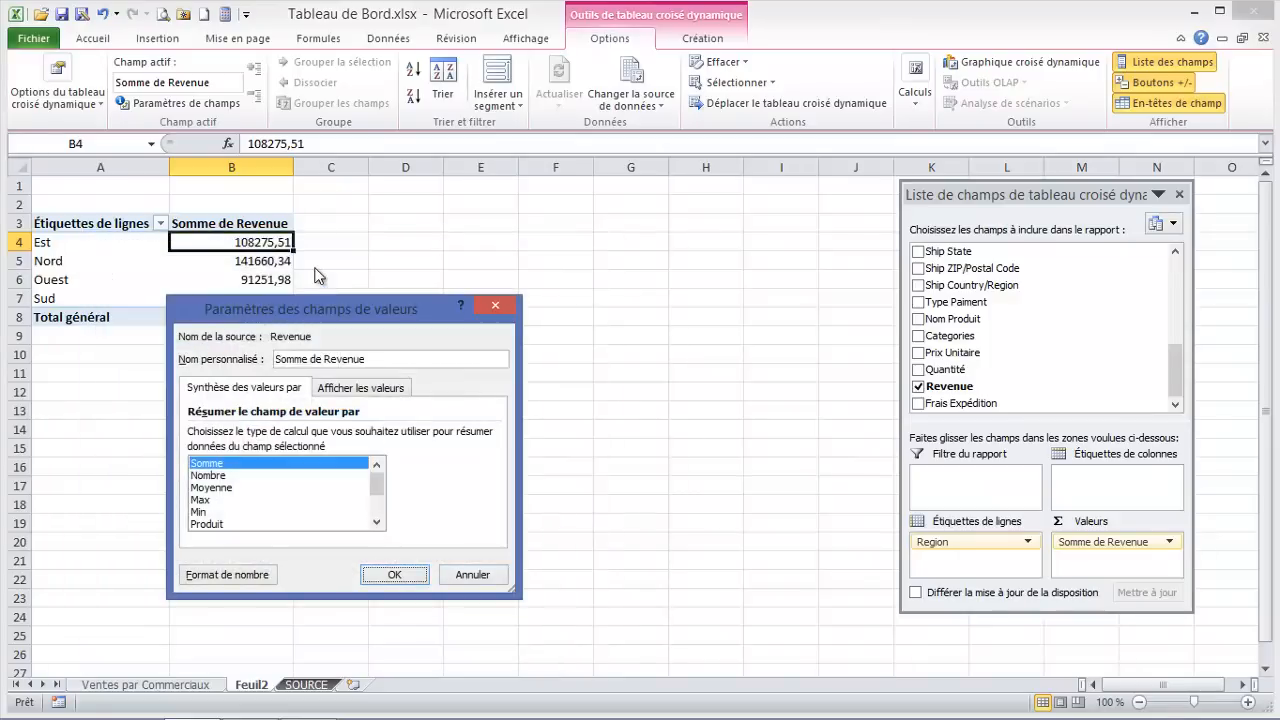
pyautogui.click(396, 575)
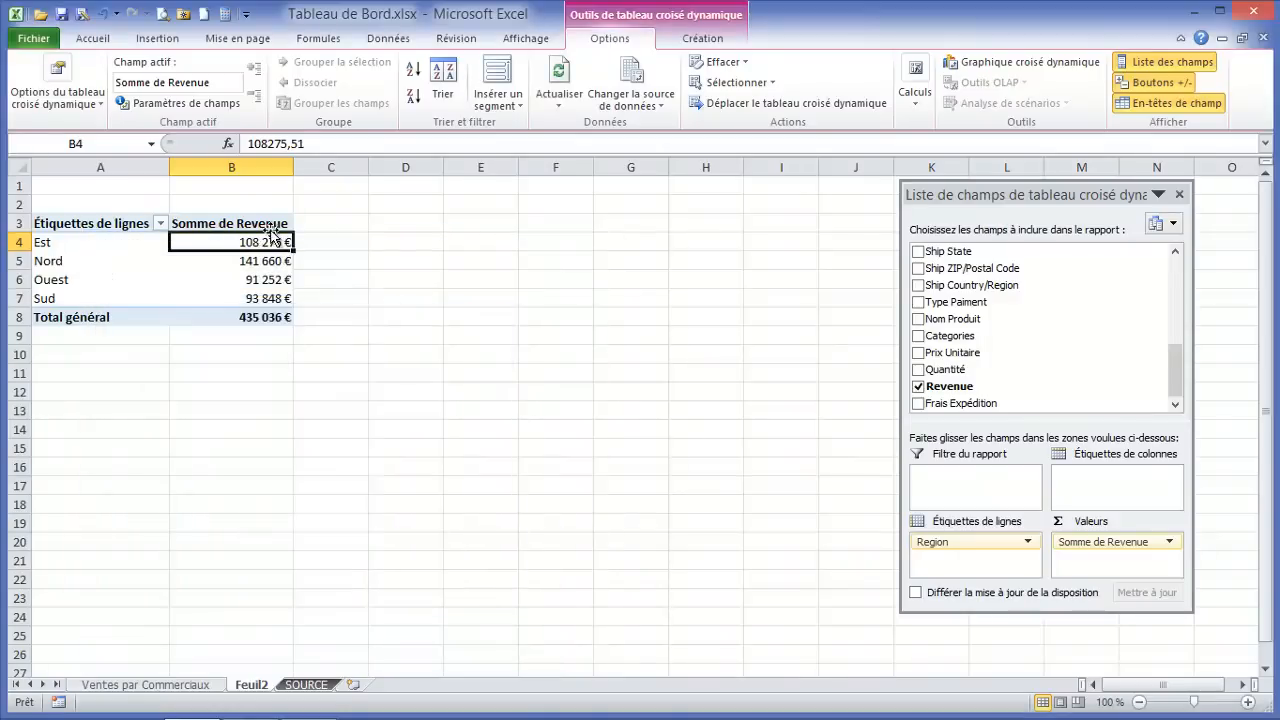
# Insert a clustered column pivot chart from the region pivot table and place it beside the table near the sheet's top
pyautogui.click(163, 262)
pyautogui.click(180, 250)
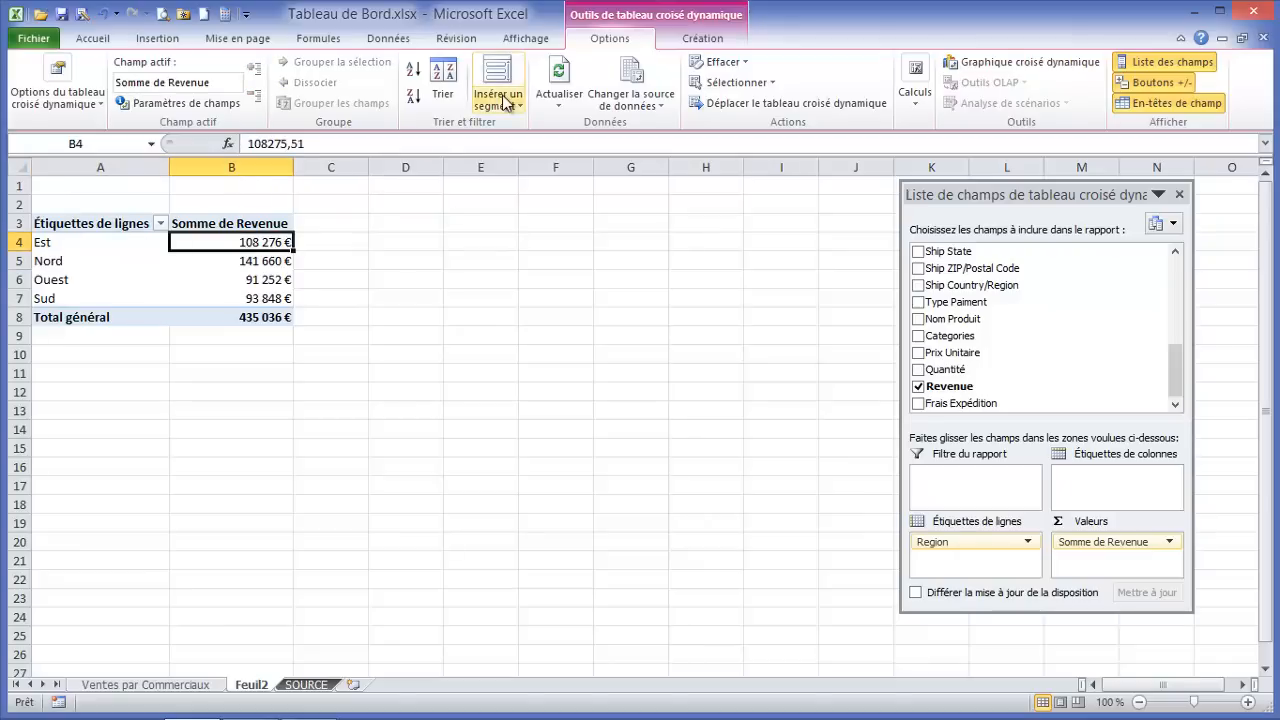
pyautogui.click(1003, 65)
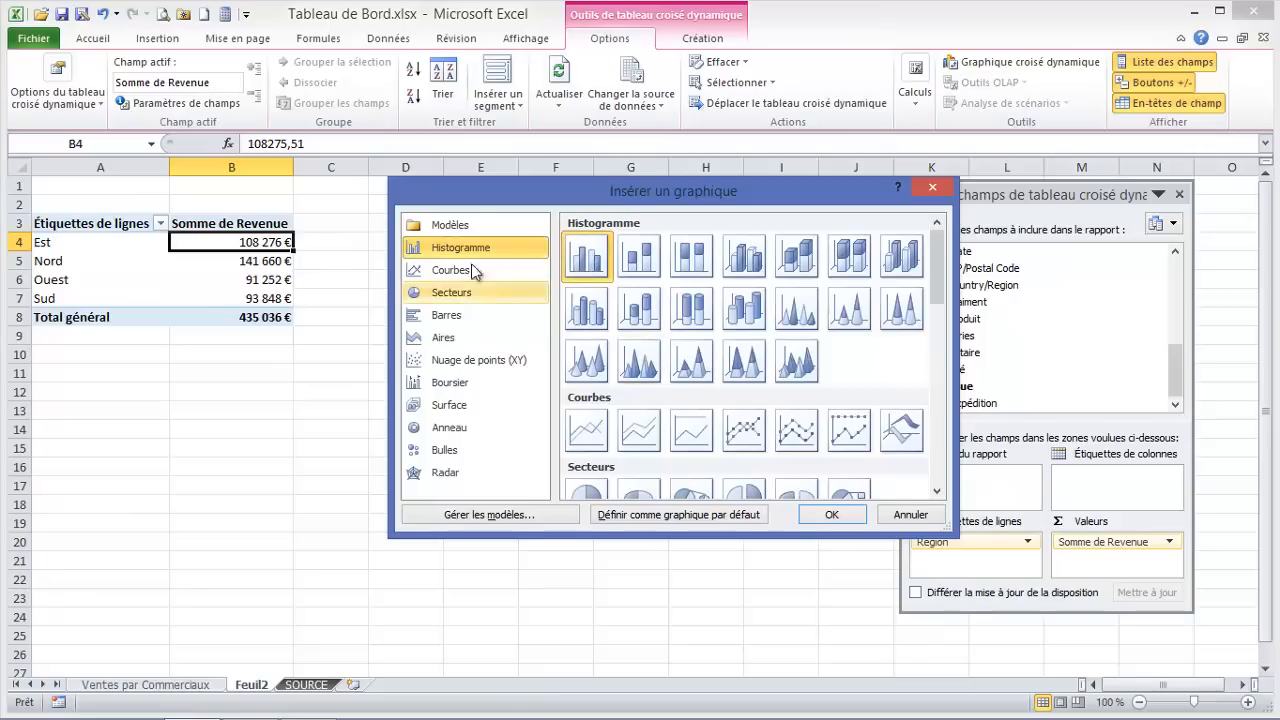
pyautogui.click(831, 514)
pyautogui.moveTo(718, 337); pyautogui.dragTo(643, 227)
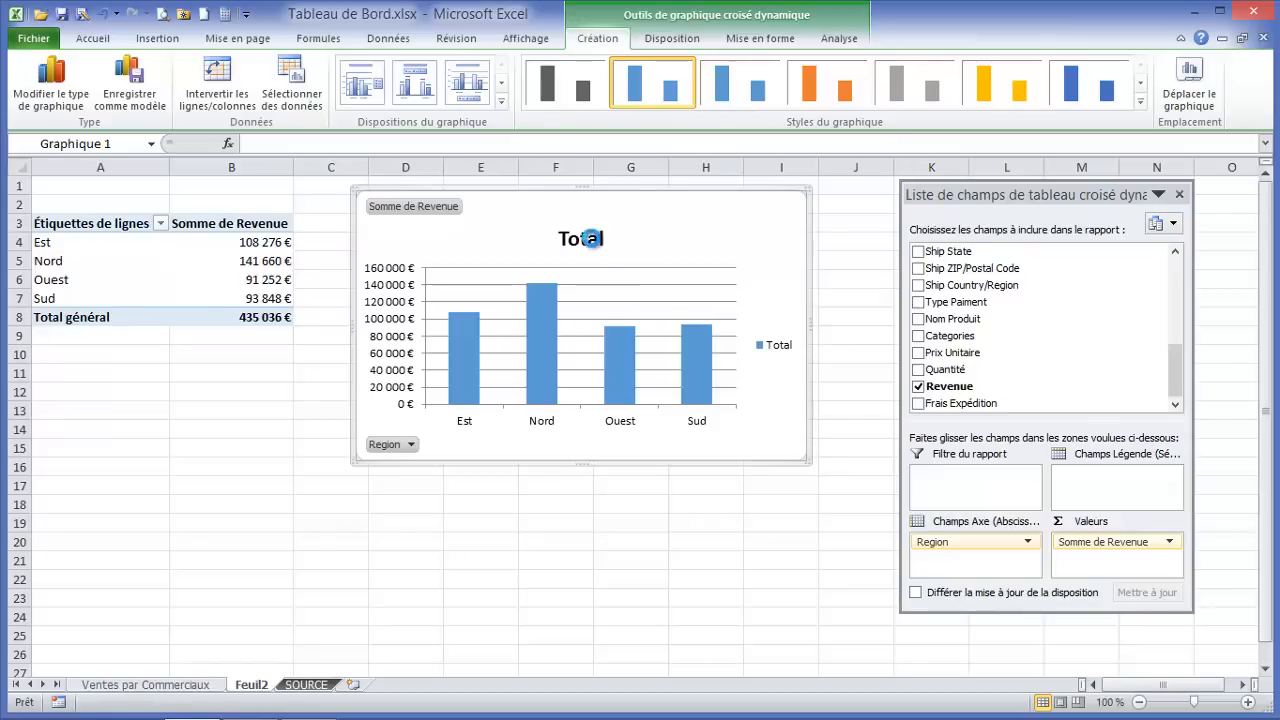
# Change the column chart's title to "Ventes par Région"
pyautogui.click(564, 240)
pyautogui.doubleClick(588, 238)
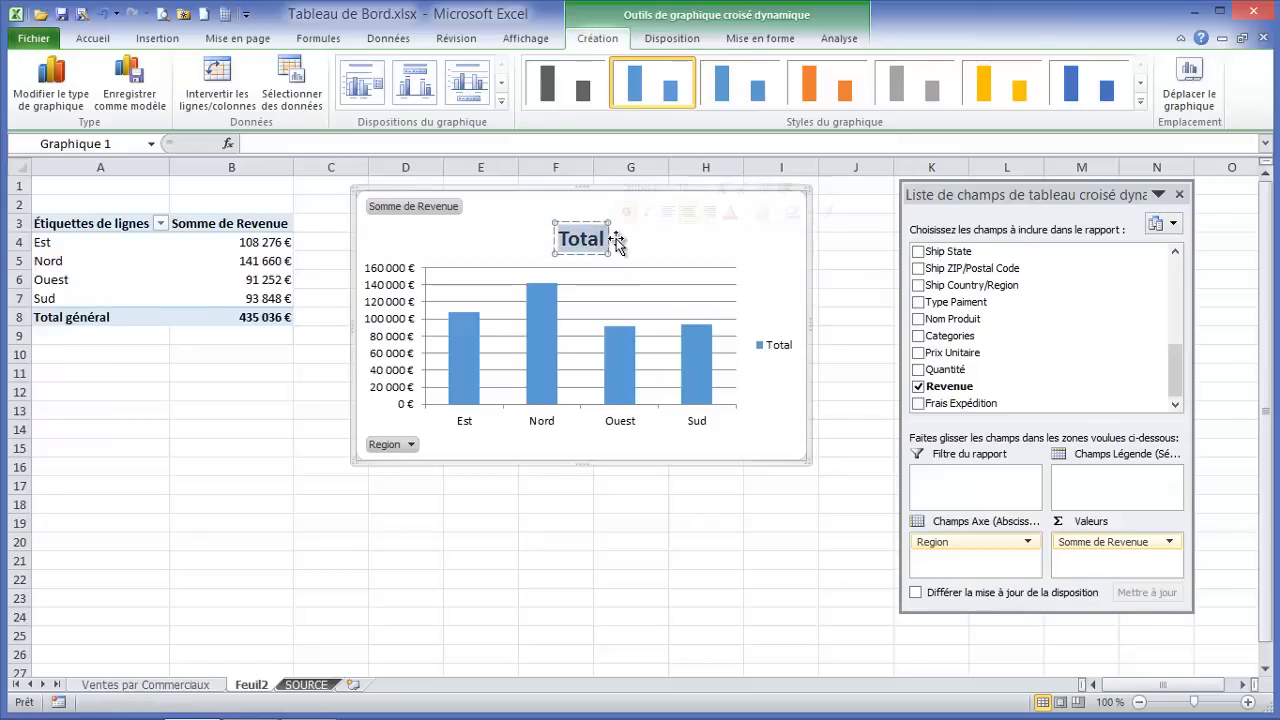
pyautogui.write('Ventes pa')
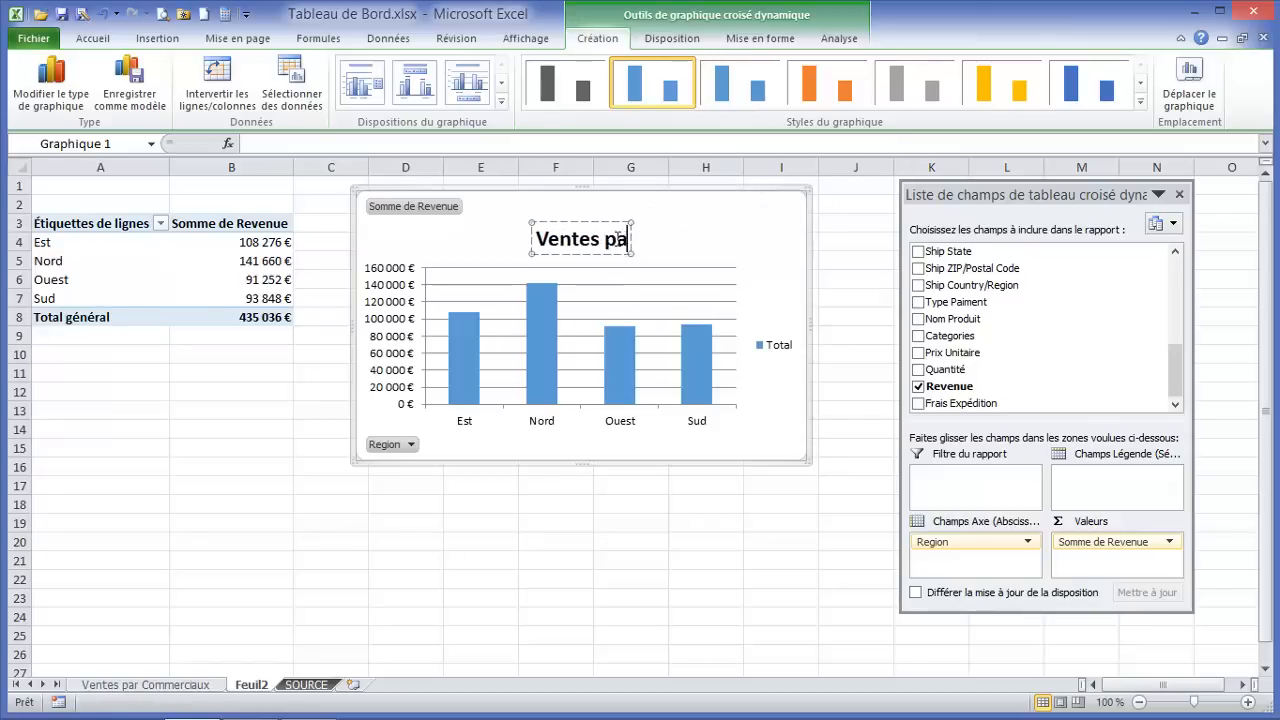
pyautogui.write('r Région')
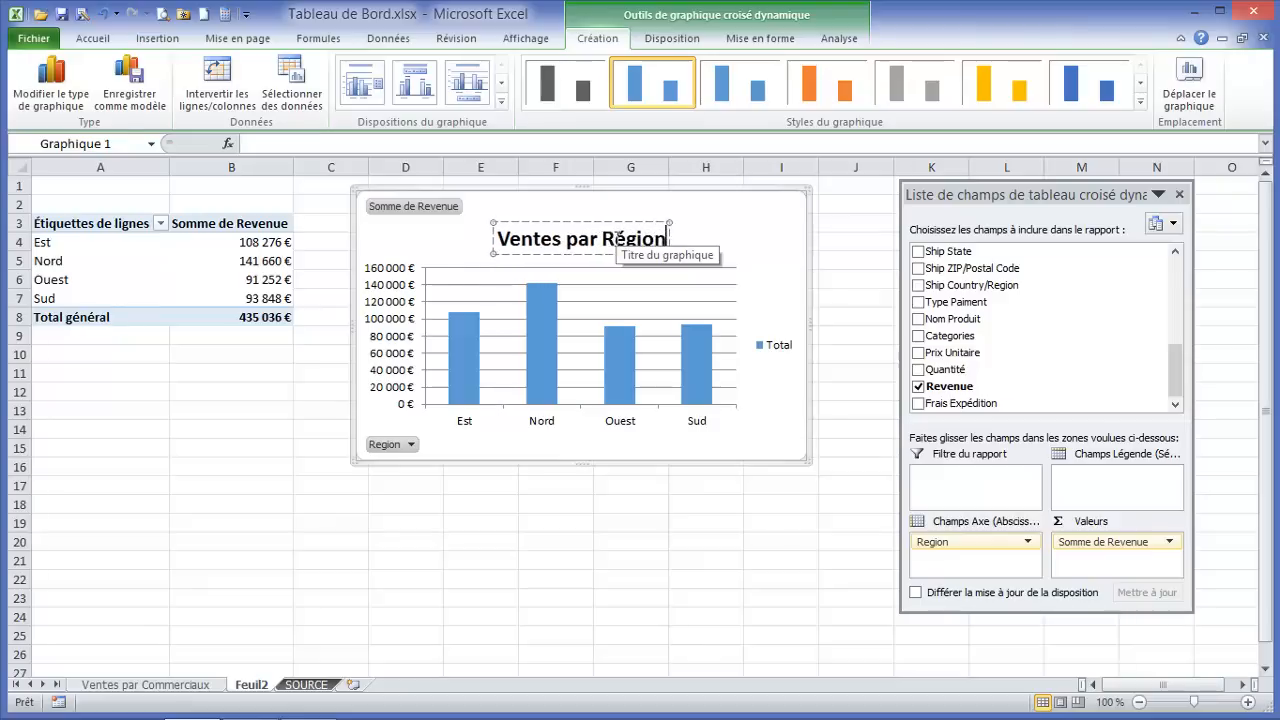
# Clear the legend and all field buttons from the Ventes par Région chart, and enlarge it slightly from its lower-right corner
pyautogui.click(776, 345)
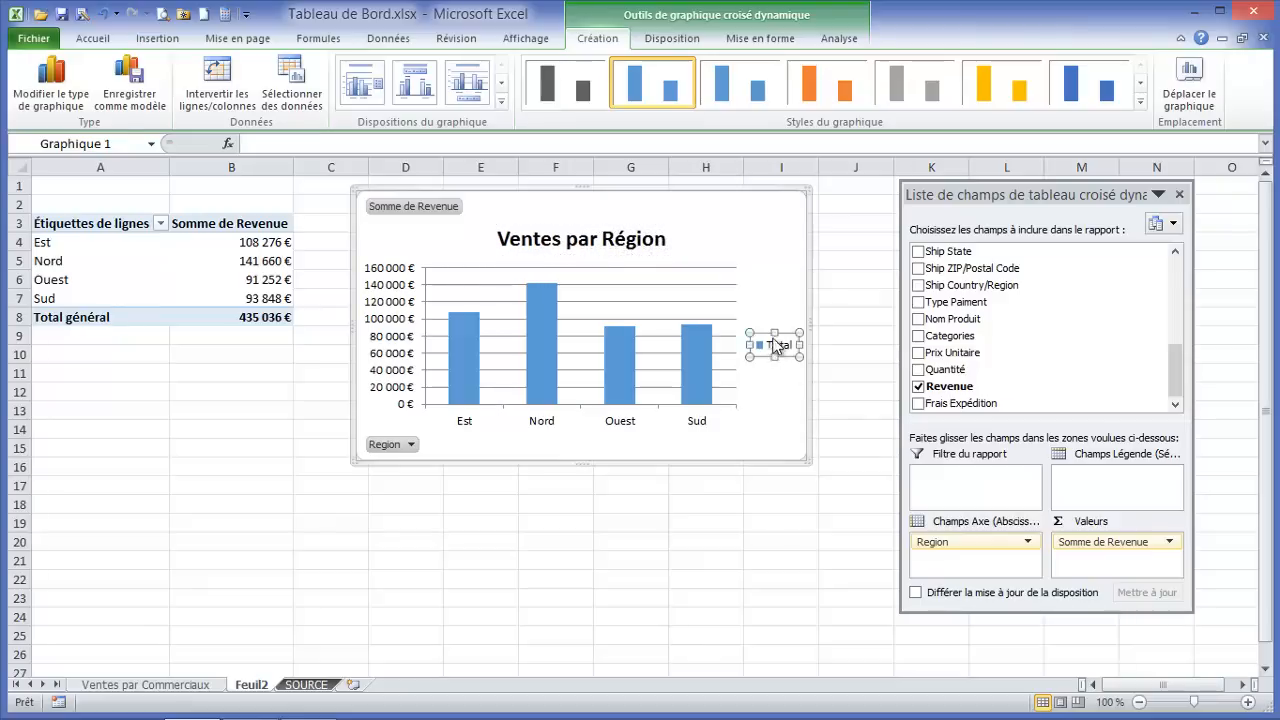
pyautogui.press('Delete')
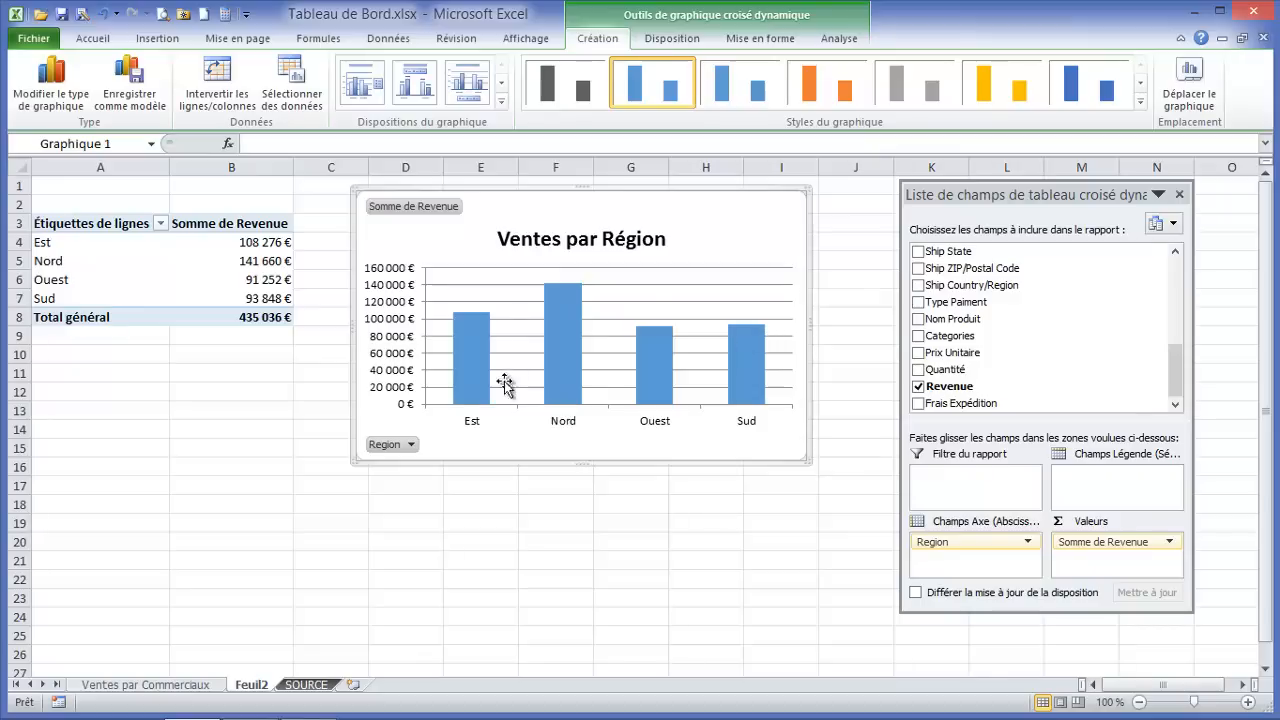
pyautogui.rightClick(404, 210)
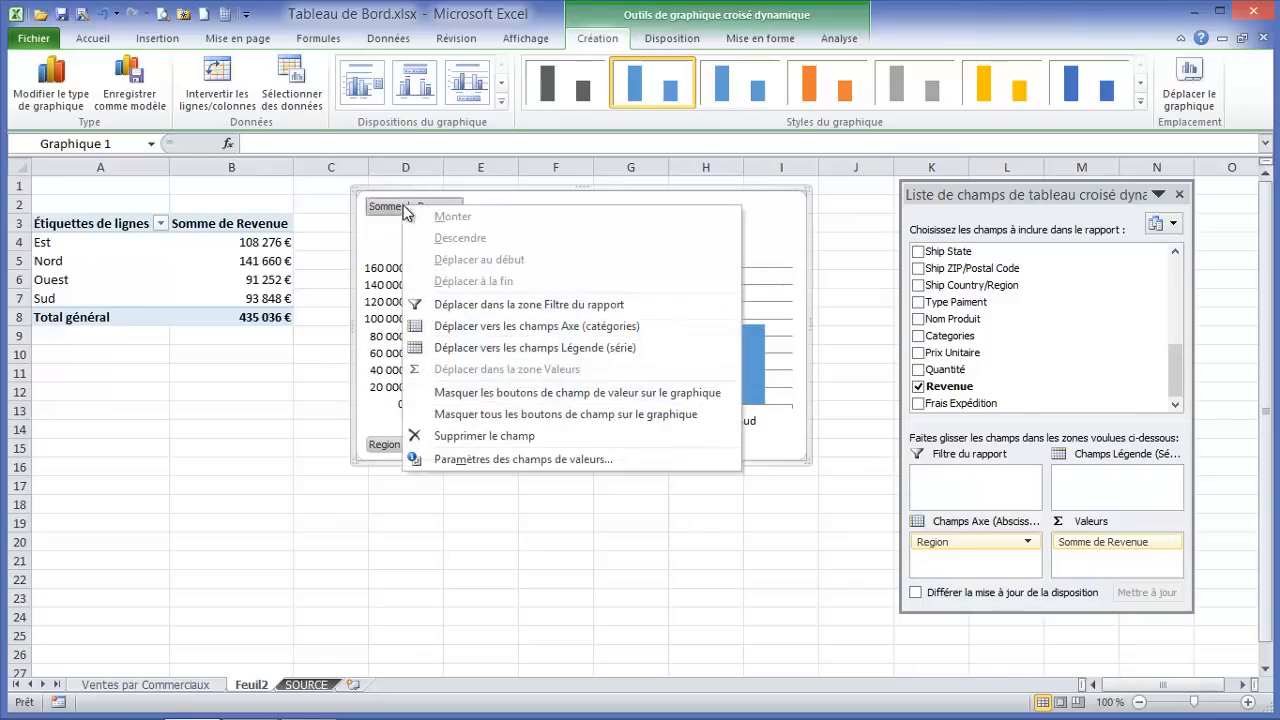
pyautogui.click(505, 414)
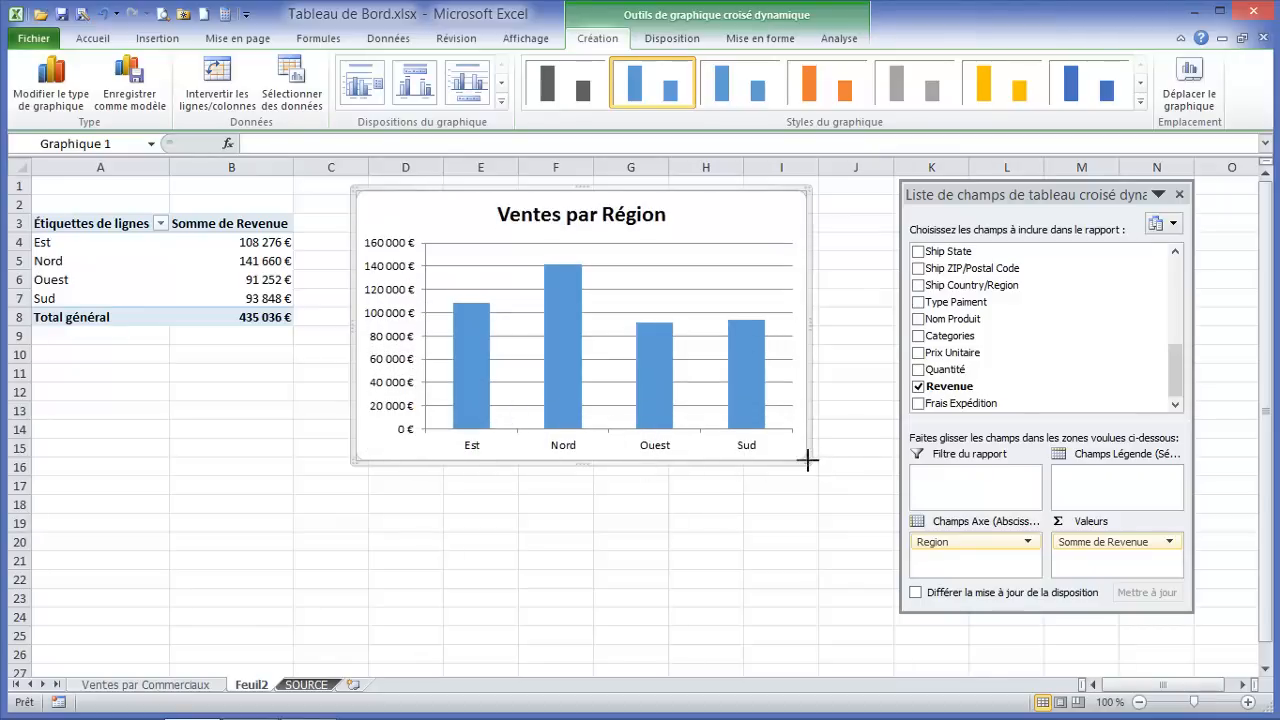
pyautogui.moveTo(808, 460); pyautogui.dragTo(852, 476)
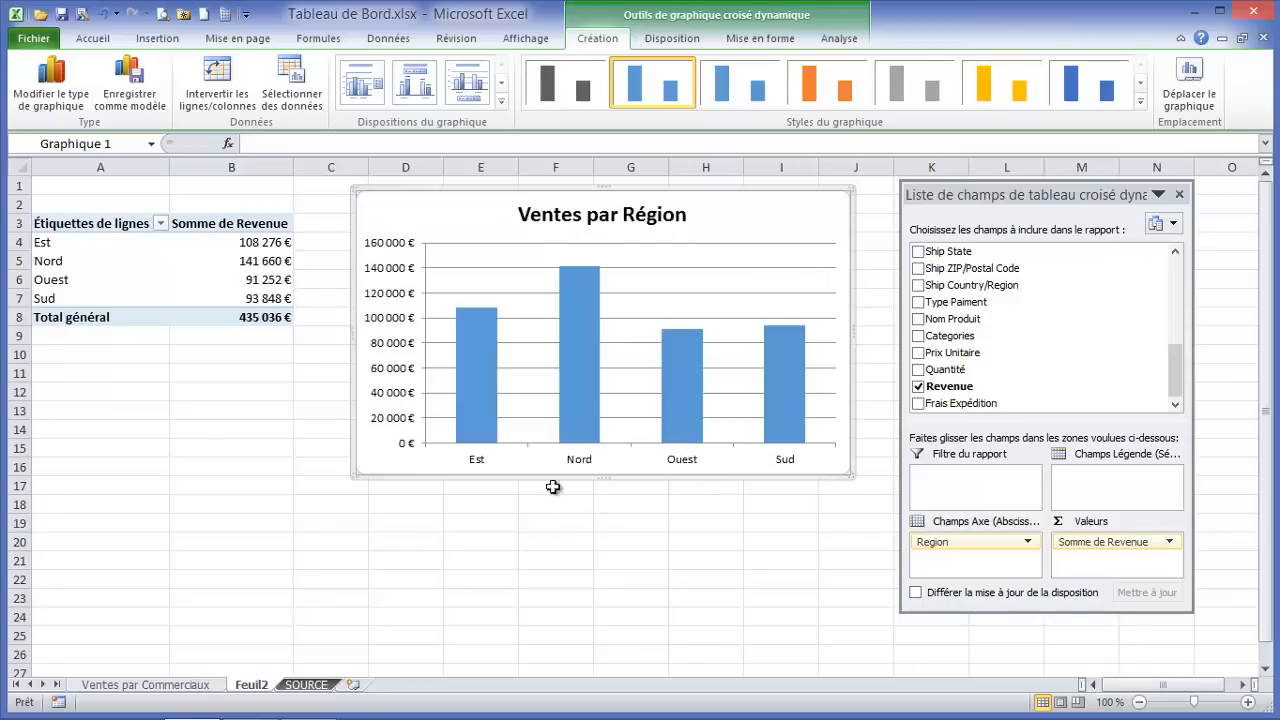
# Rename the region pivot sheet Feuil2 as "Ventes par Region"
pyautogui.doubleClick(263, 685)
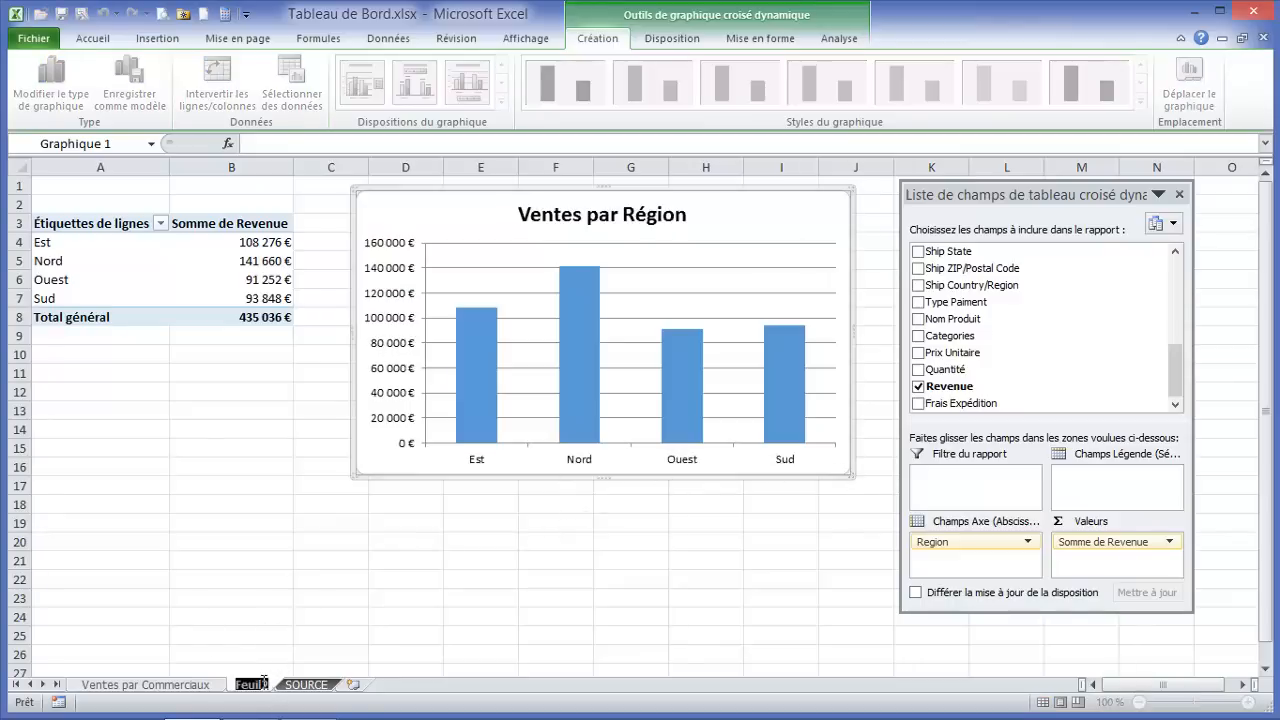
pyautogui.write('Ventes par ')
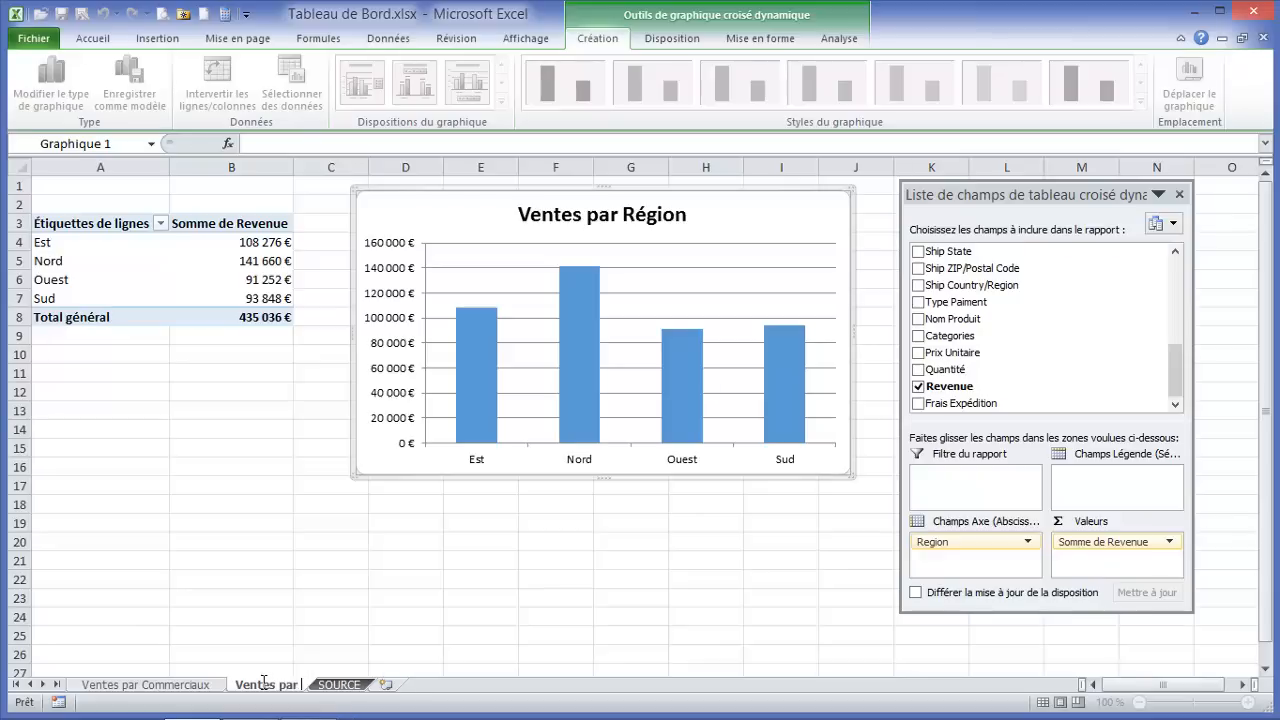
pyautogui.write('Region')
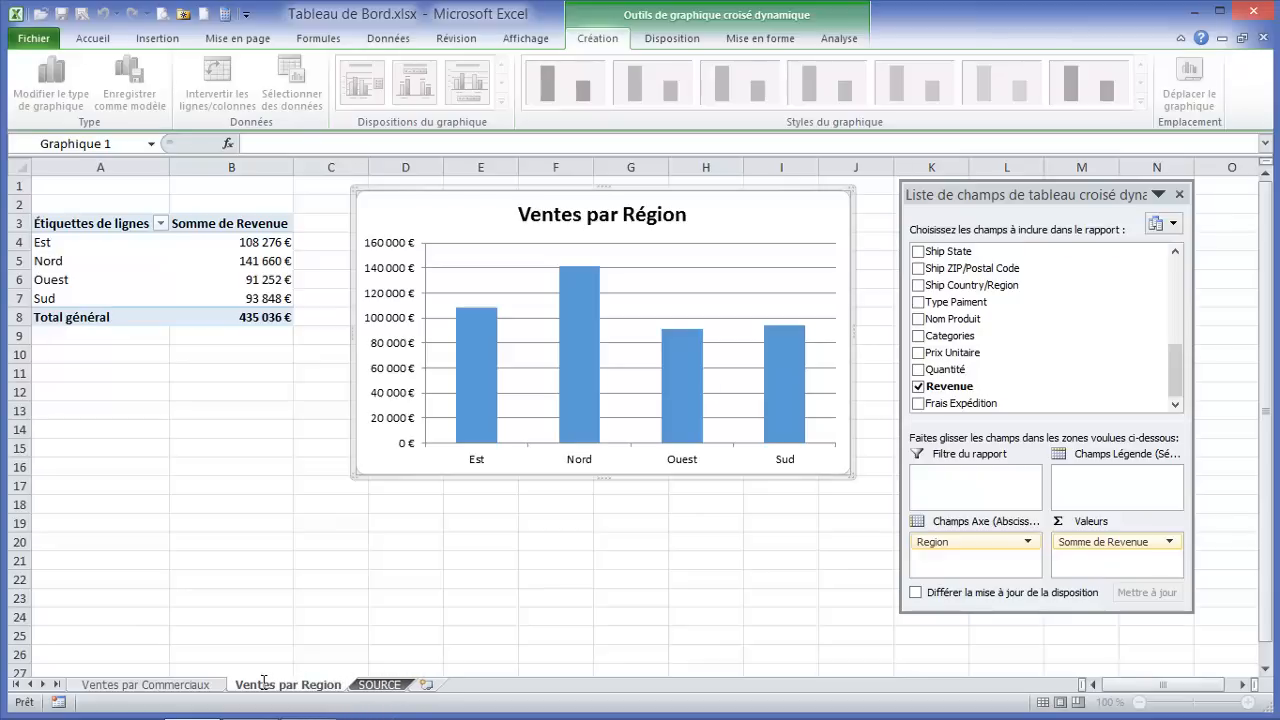
pyautogui.click(230, 542)
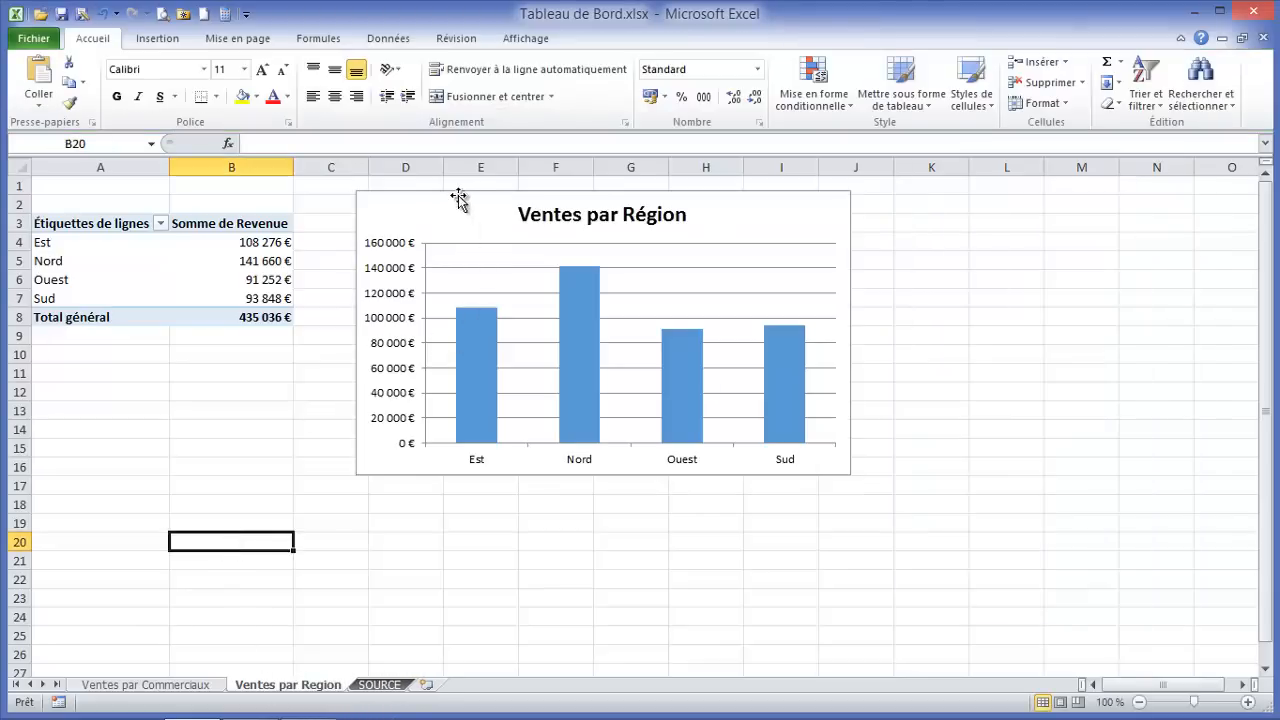
# Switch to the TCD & TDB.xlsx workbook and examine its finished dashboard and the Top 5 des Clients pivot table and chart
pyautogui.click(526, 40)
pyautogui.click(1102, 92)
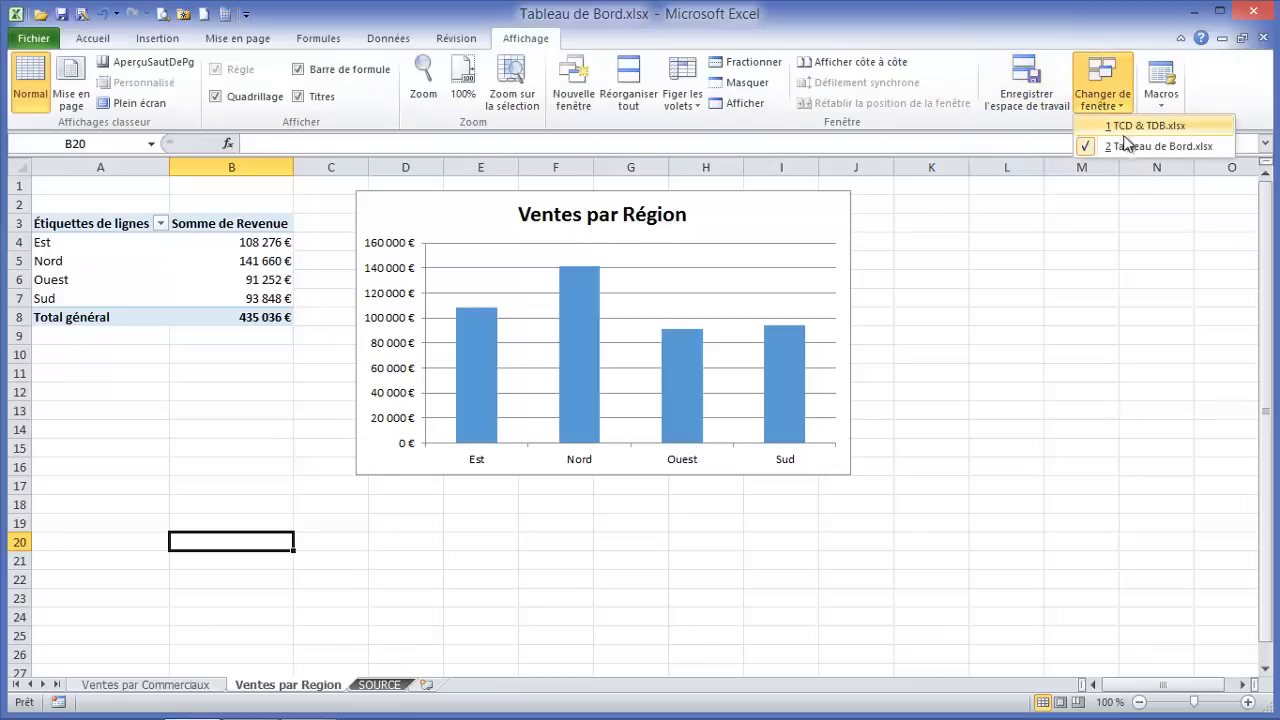
pyautogui.click(1135, 124)
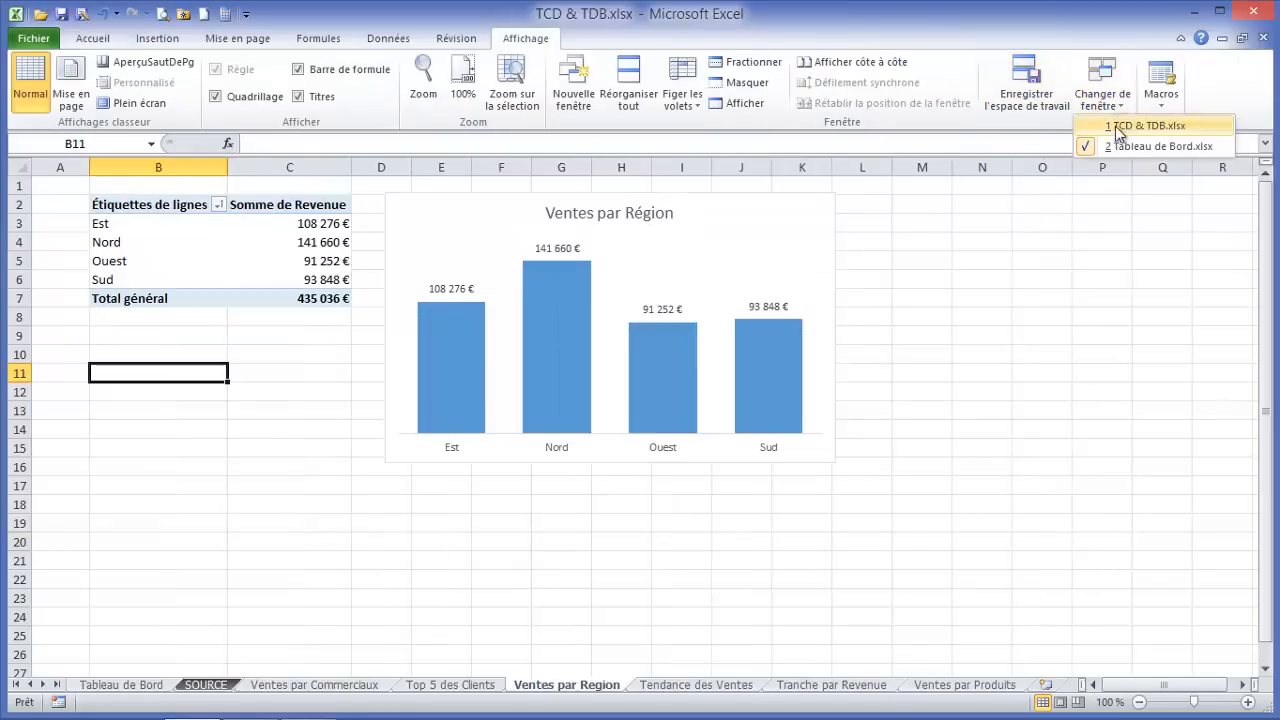
pyautogui.click(148, 686)
pyautogui.scroll(-6, 288, 530)
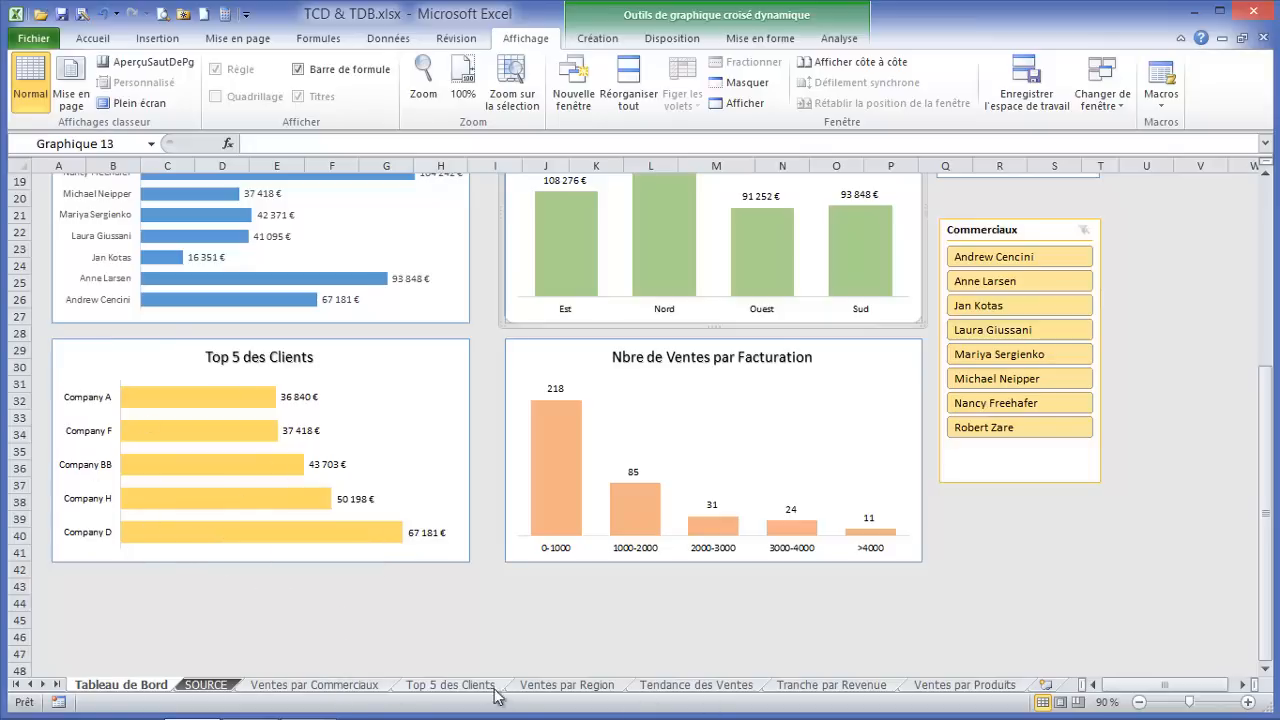
pyautogui.click(463, 686)
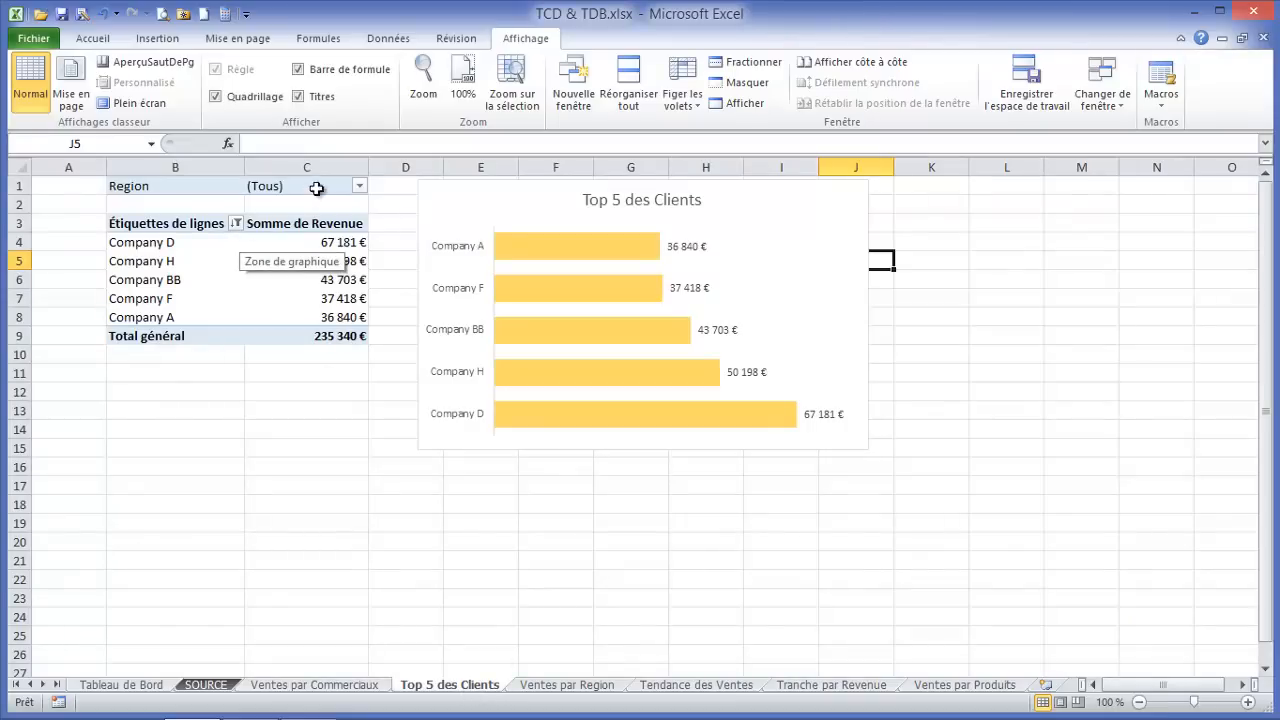
pyautogui.click(162, 213)
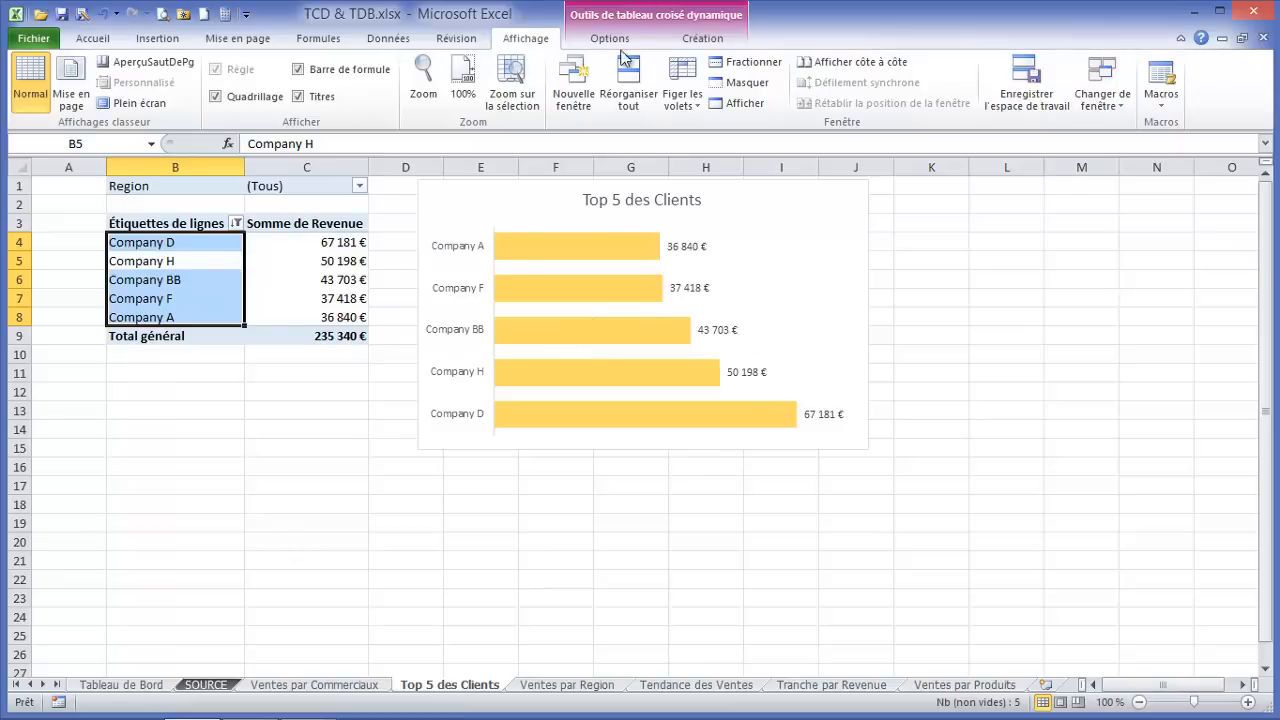
# Return to Tableau de Bord.xlsx and create a pivot table from the SOURCE sheet's Data table on a new worksheet
pyautogui.click(1123, 105)
pyautogui.click(1132, 143)
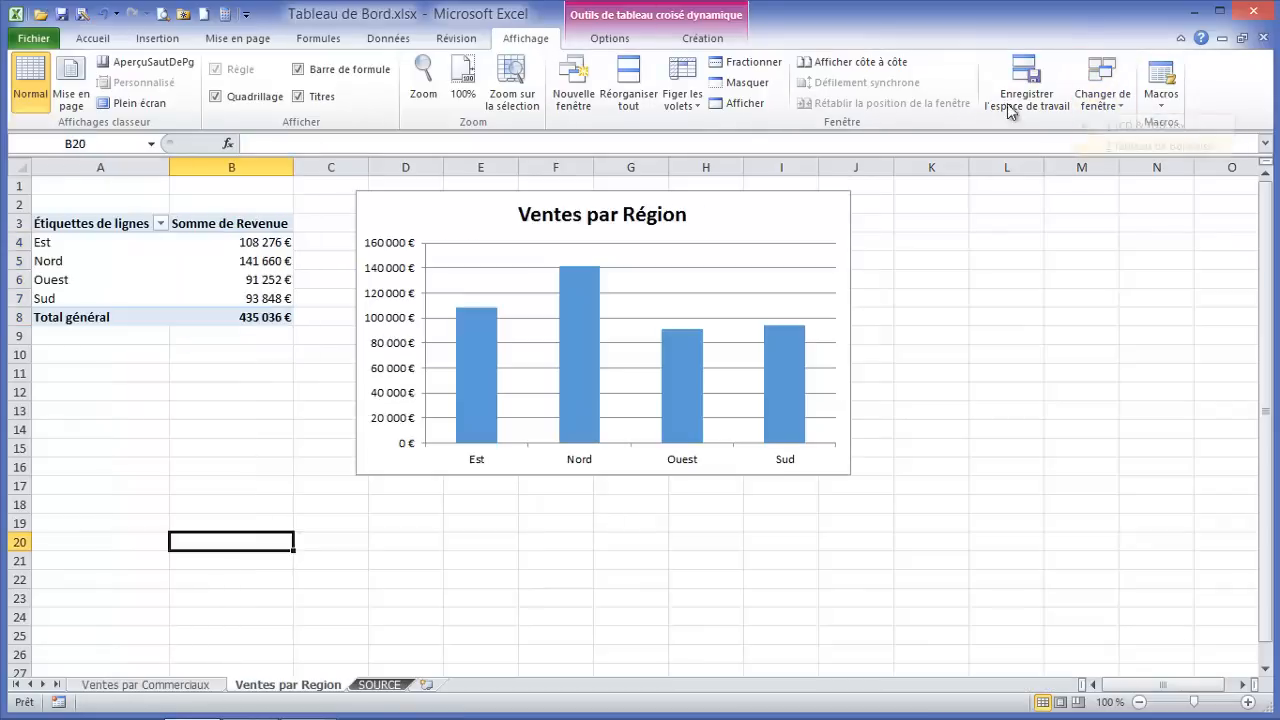
pyautogui.click(380, 684)
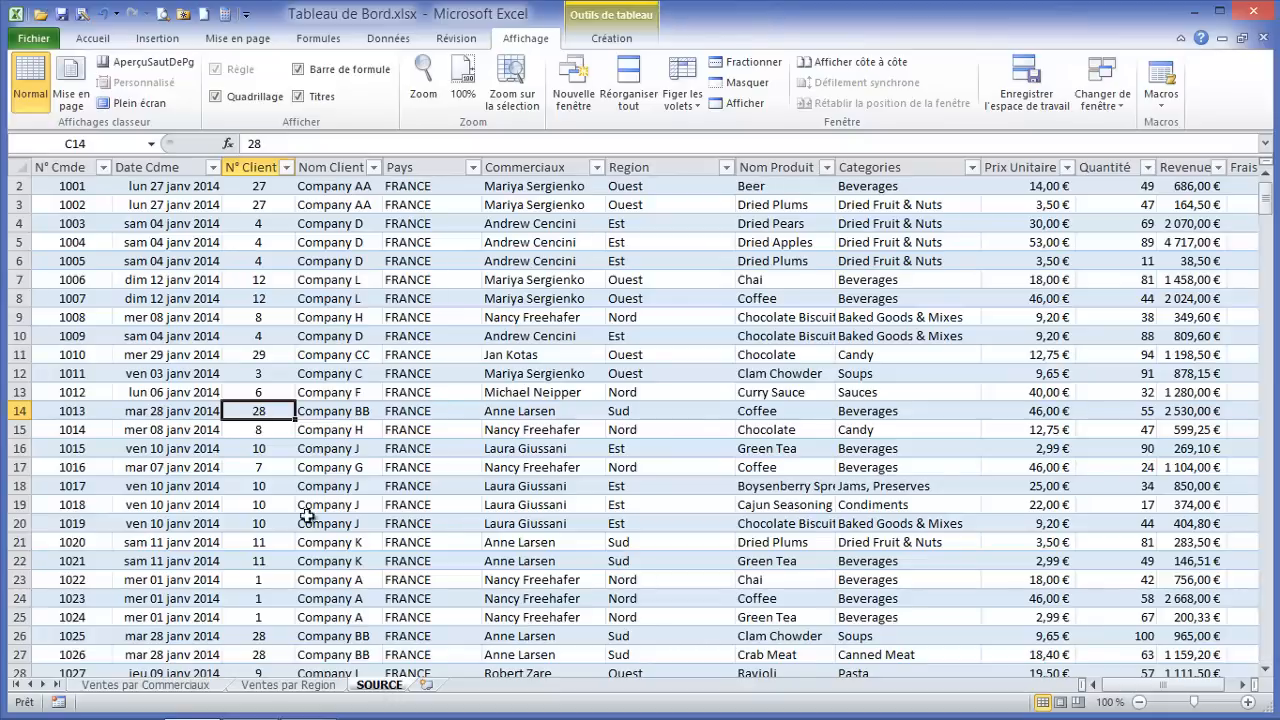
pyautogui.click(255, 262)
pyautogui.click(157, 38)
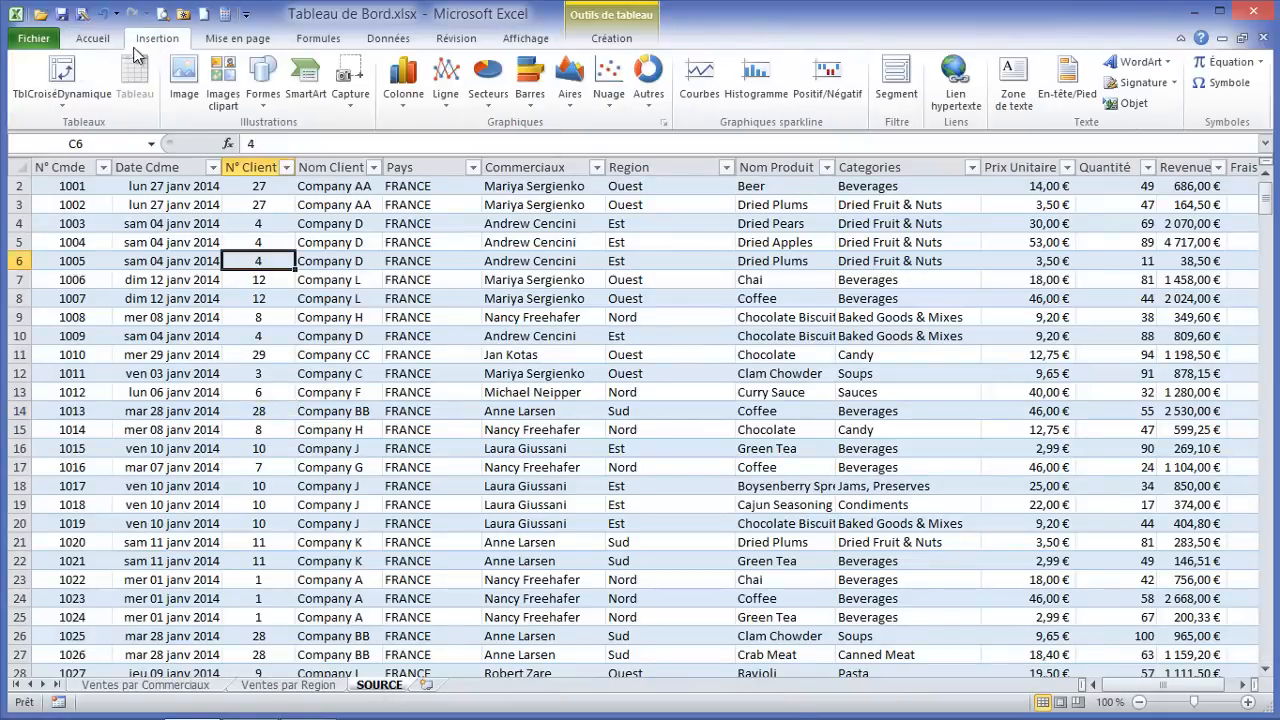
pyautogui.click(62, 72)
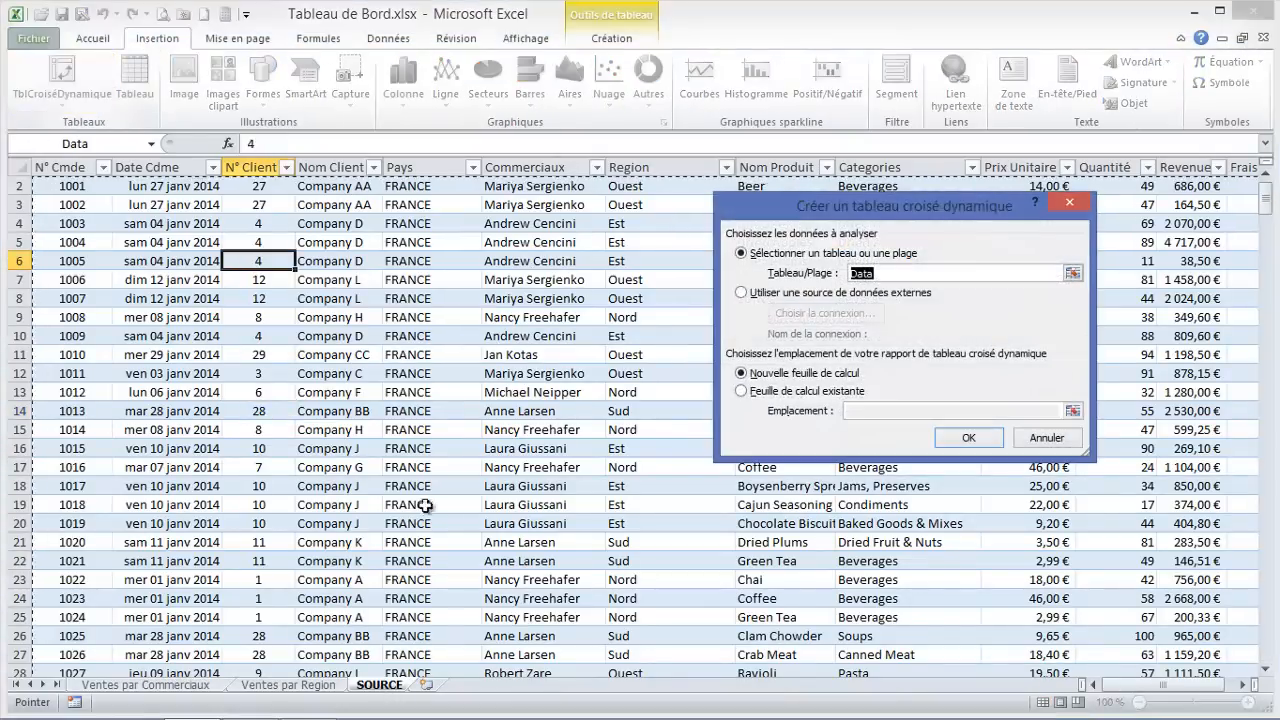
pyautogui.click(968, 437)
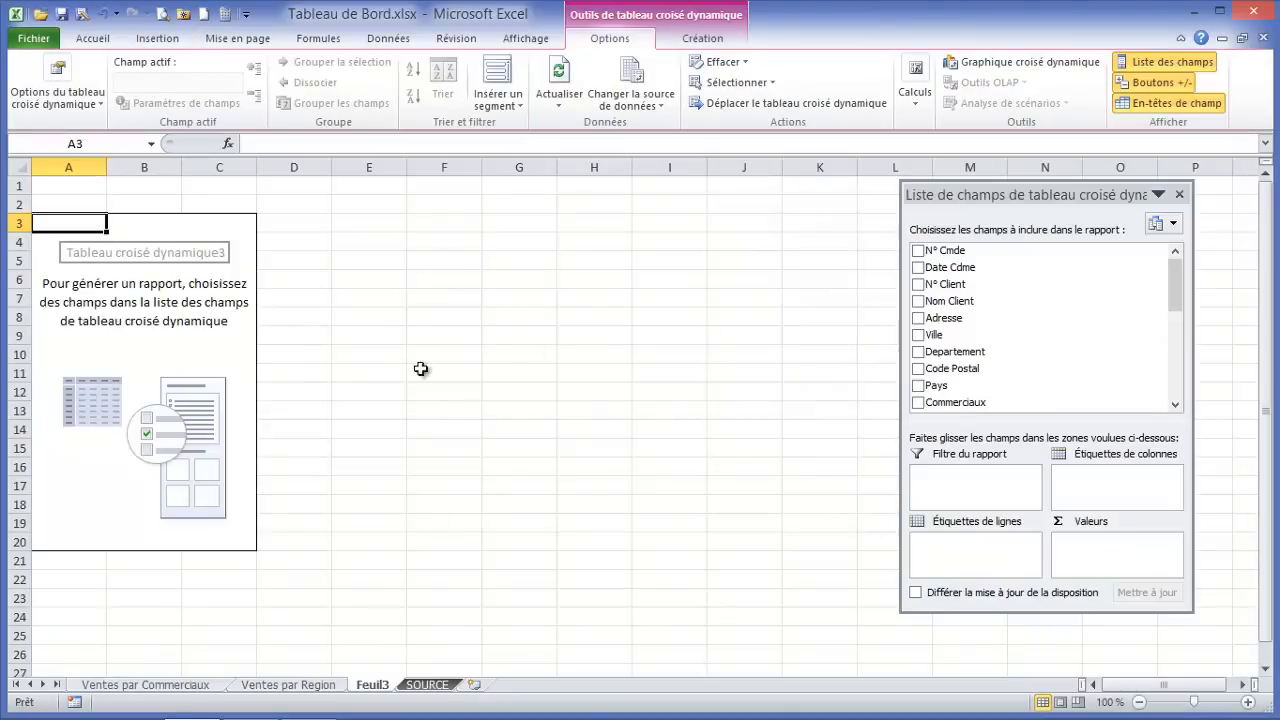
# Rename the new pivot sheet Feuil3 as "Top 5 Client"
pyautogui.doubleClick(374, 685)
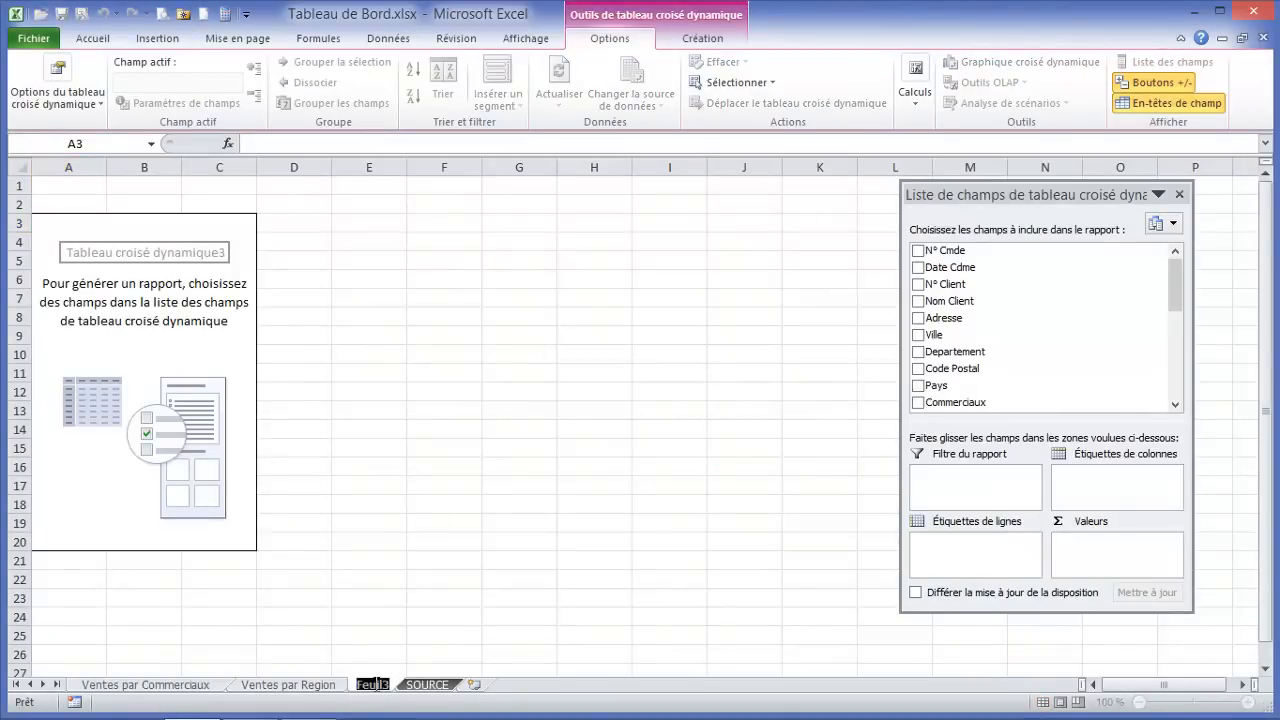
pyautogui.write('Top')
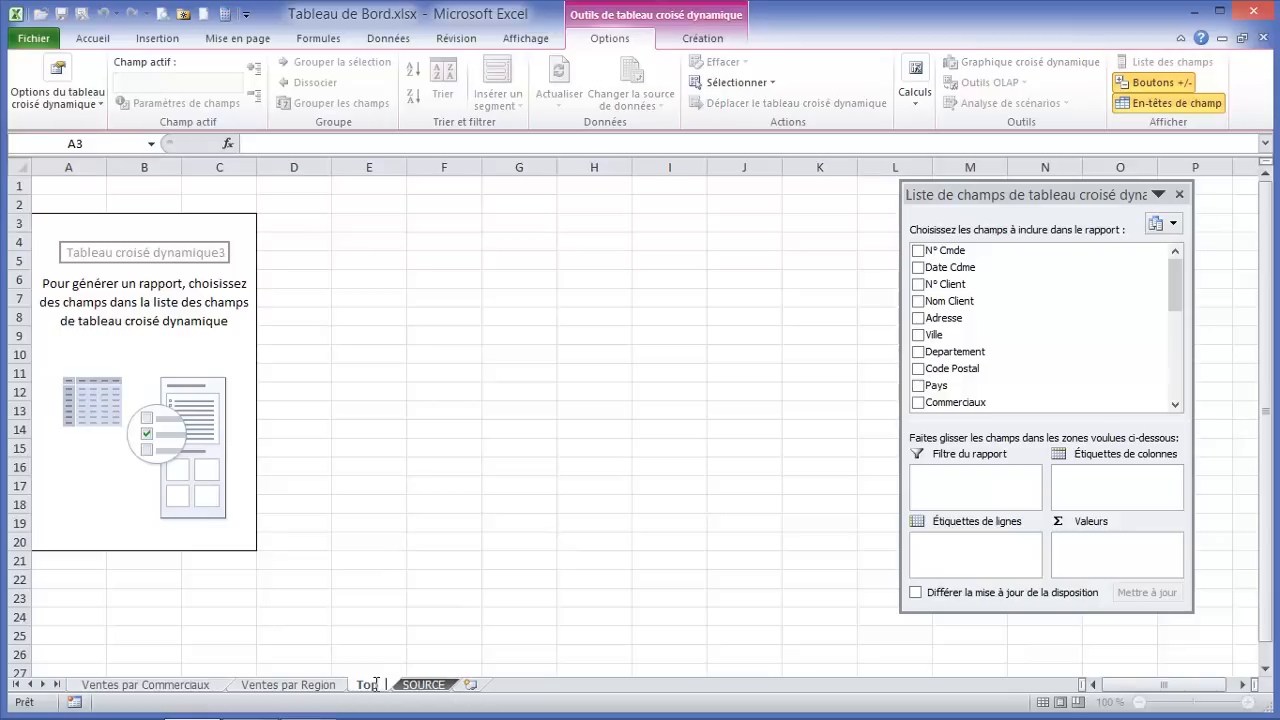
pyautogui.write(' 2 Cl')
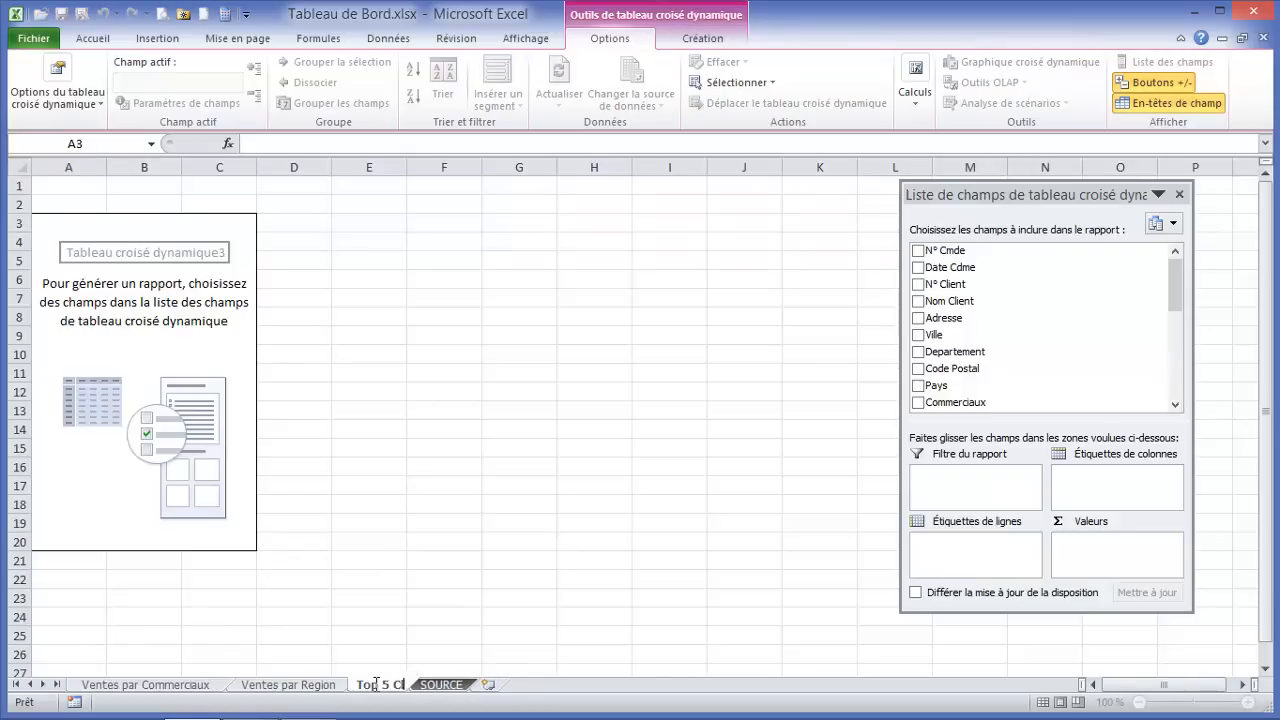
pyautogui.write('ient')
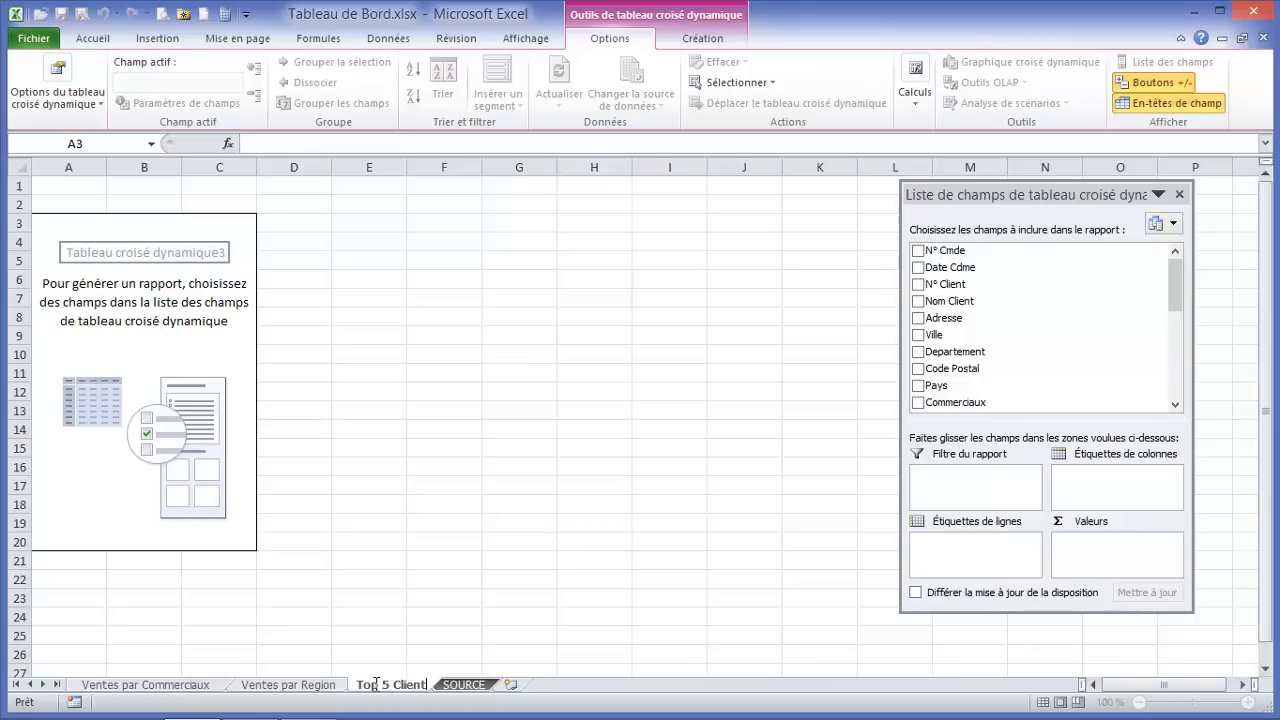
pyautogui.click(113, 254)
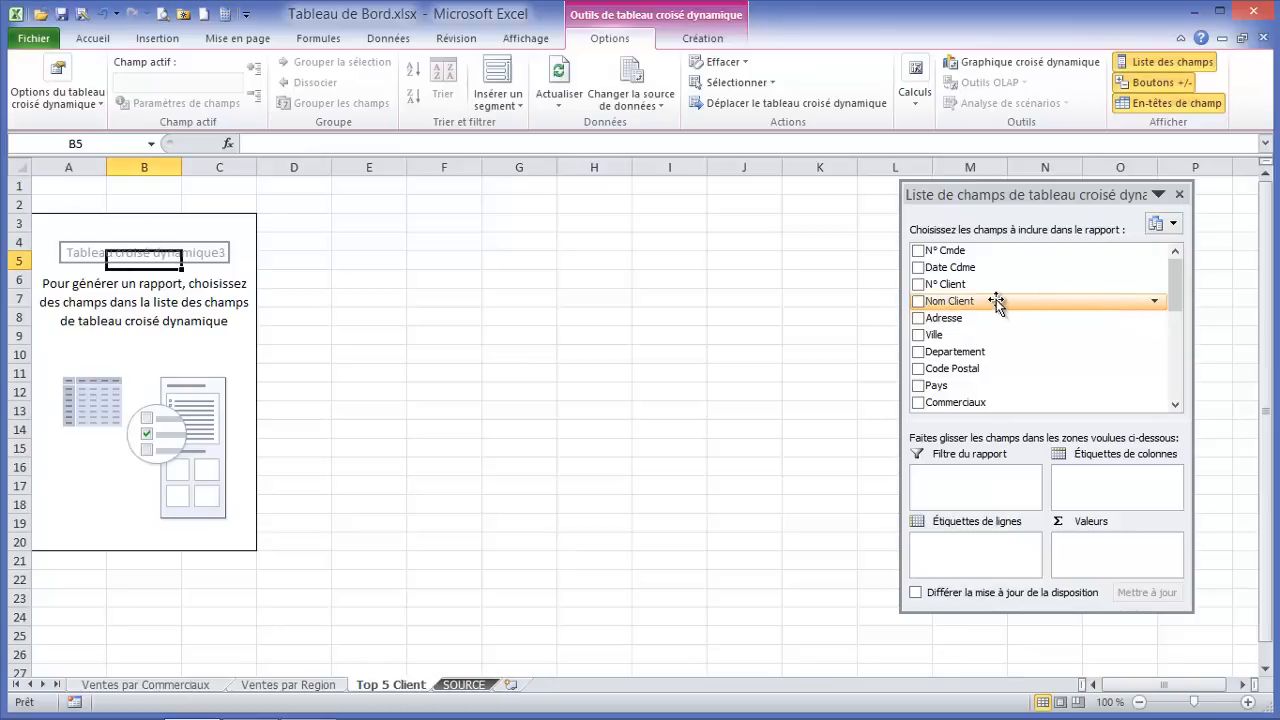
# Add Nom Client as the row labels and Revenue as the summed values of the new pivot table
pyautogui.moveTo(997, 303); pyautogui.dragTo(940, 545)
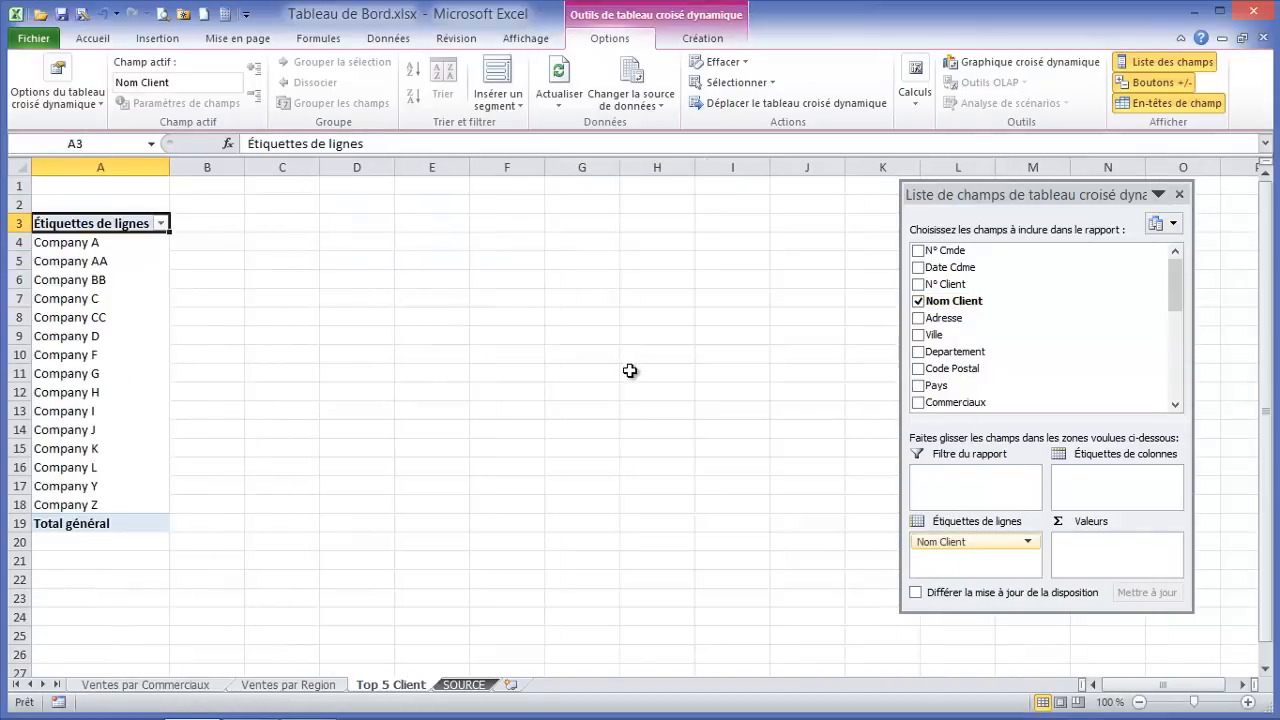
pyautogui.moveTo(1176, 282); pyautogui.dragTo(1176, 361)
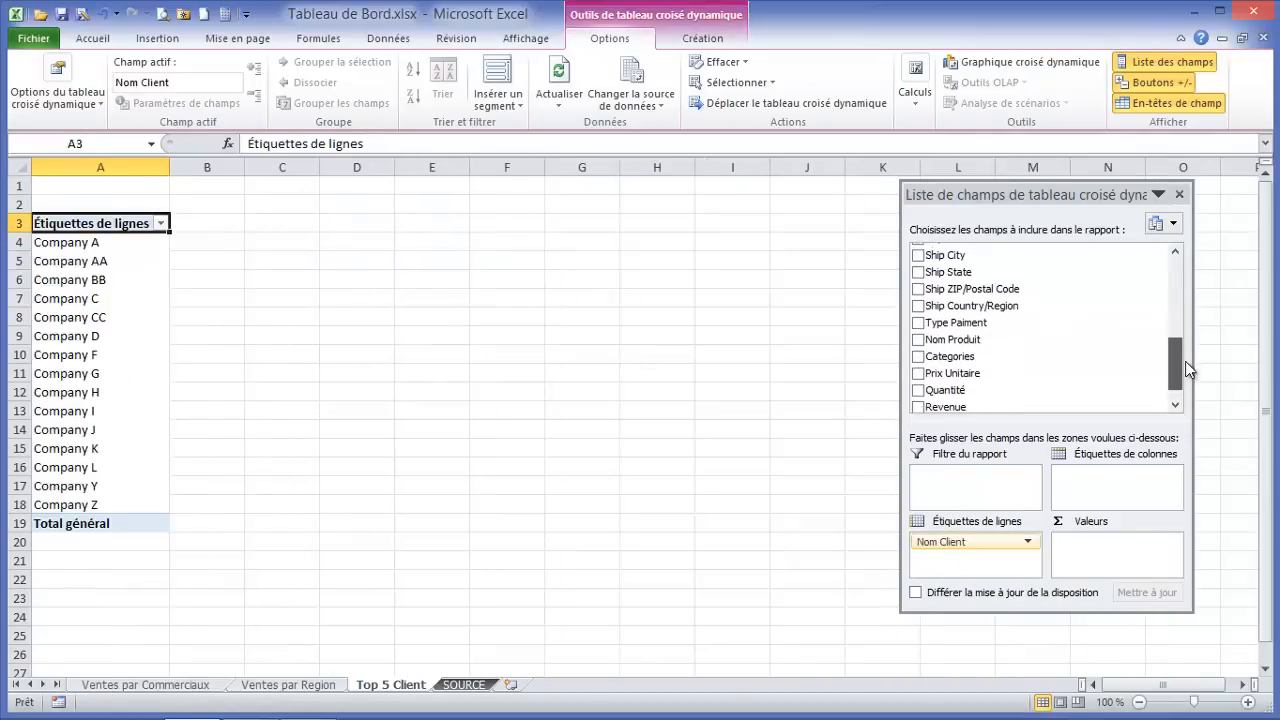
pyautogui.moveTo(945, 407); pyautogui.dragTo(1120, 552)
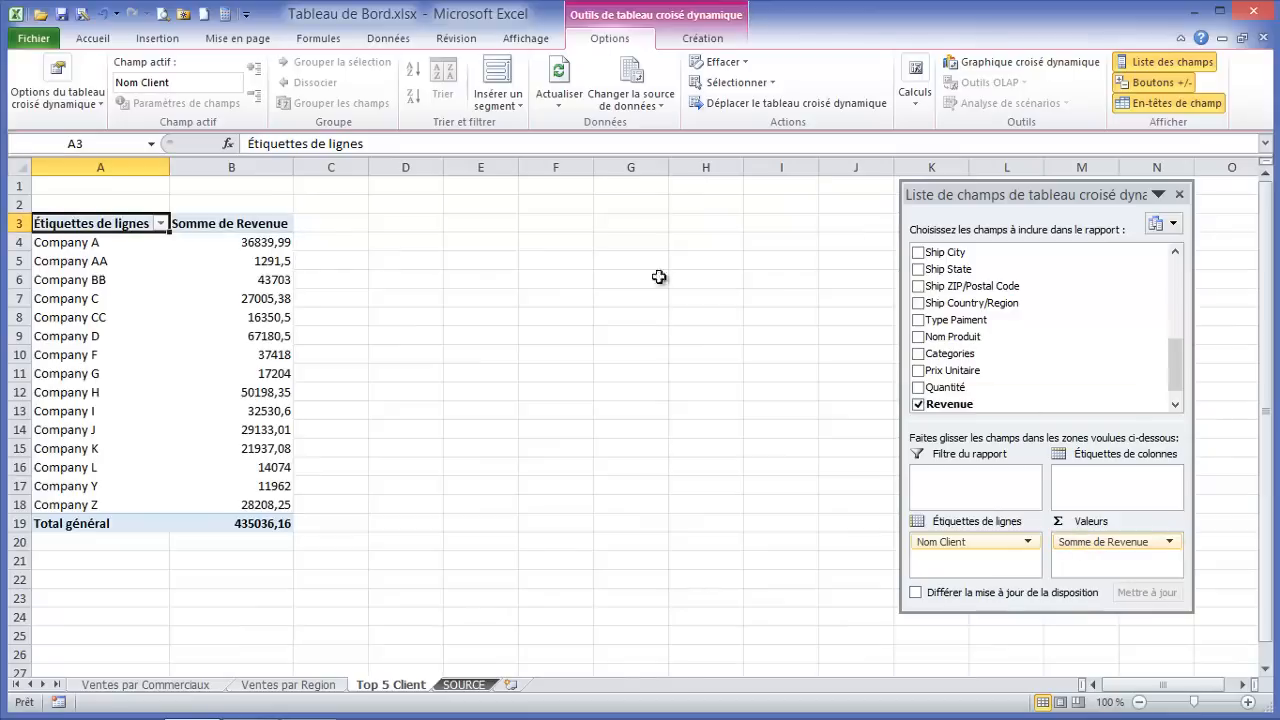
# Format the client pivot table's Somme de Revenue values as Monétaire in € with 0 decimals
pyautogui.click(249, 242)
pyautogui.rightClick(250, 243)
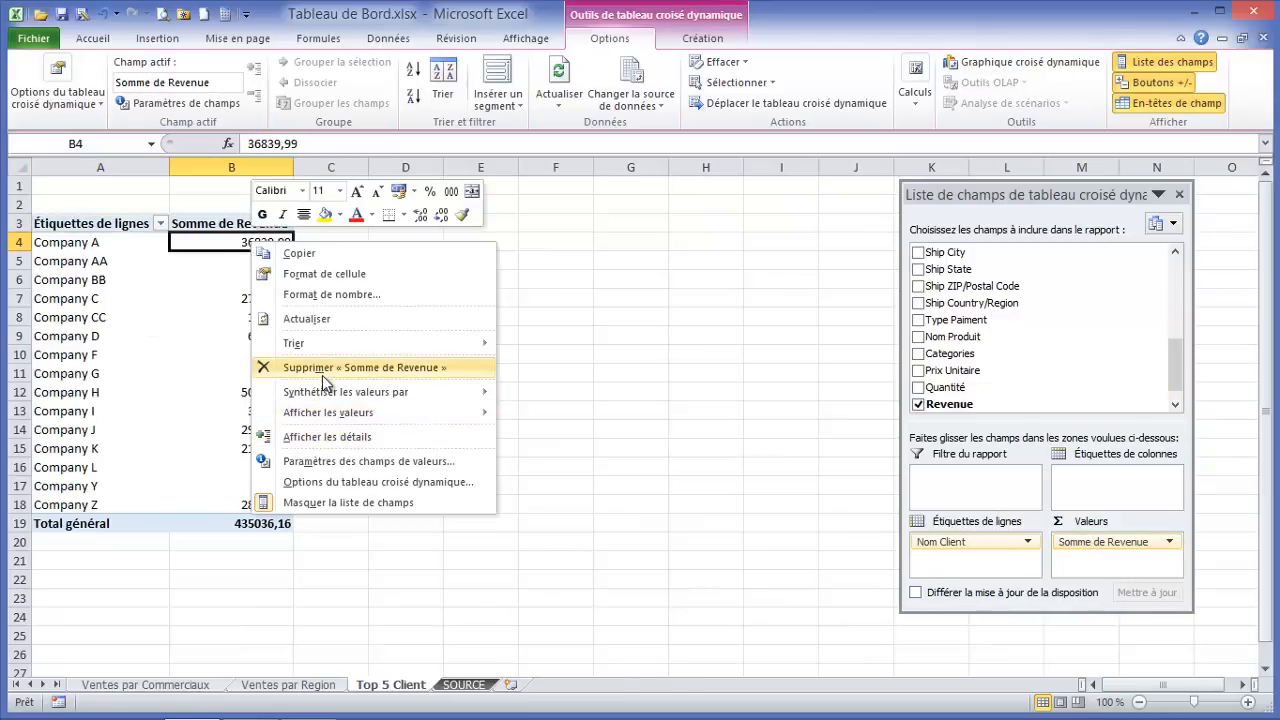
pyautogui.click(340, 462)
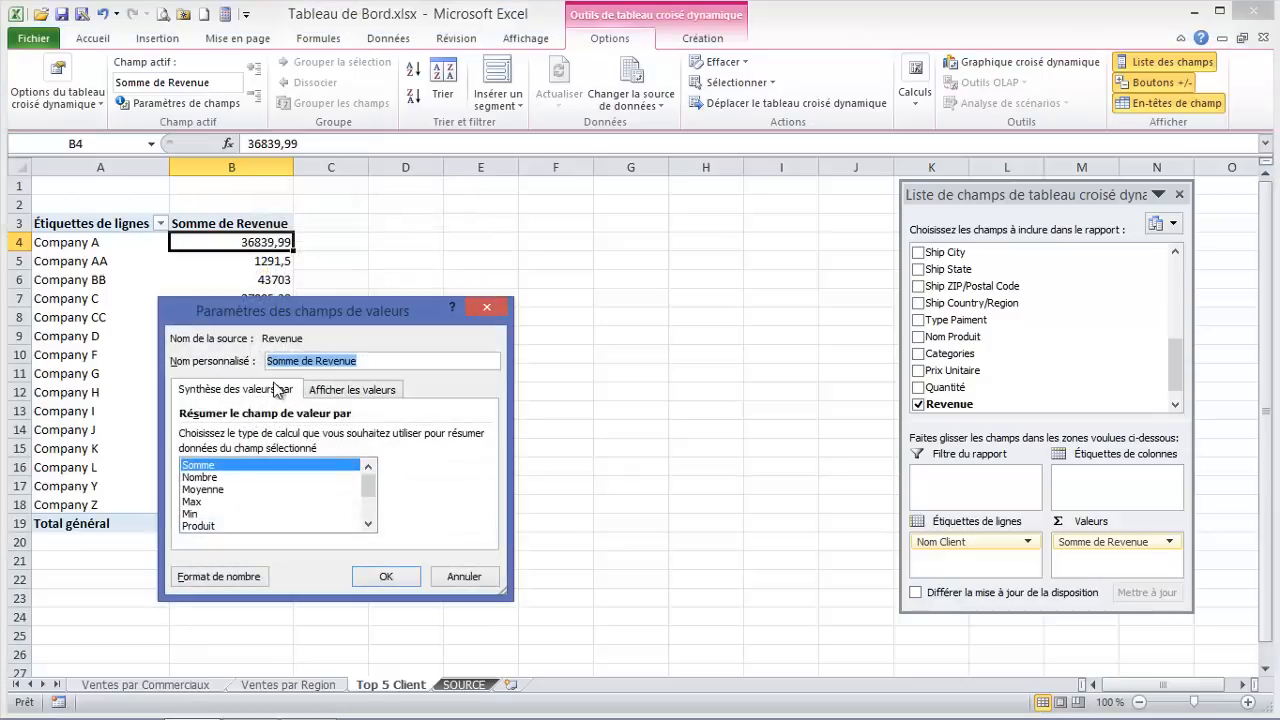
pyautogui.click(222, 575)
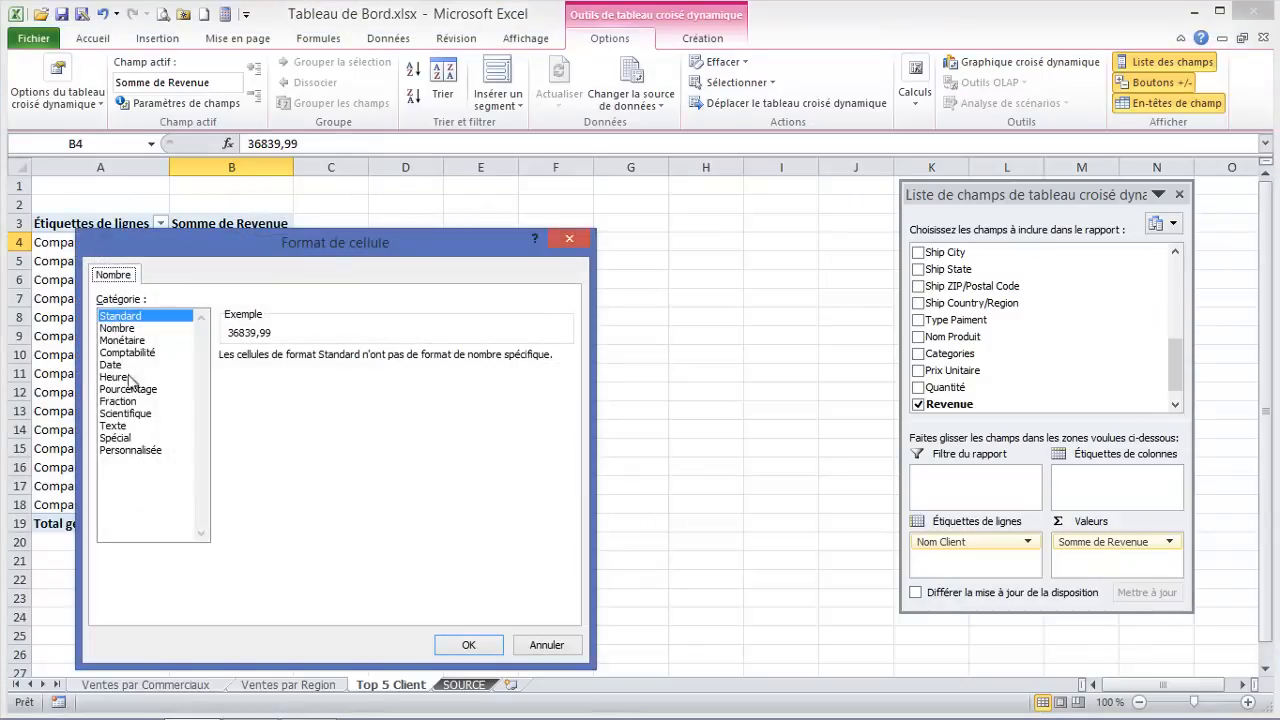
pyautogui.click(126, 341)
pyautogui.click(376, 362)
pyautogui.click(376, 362)
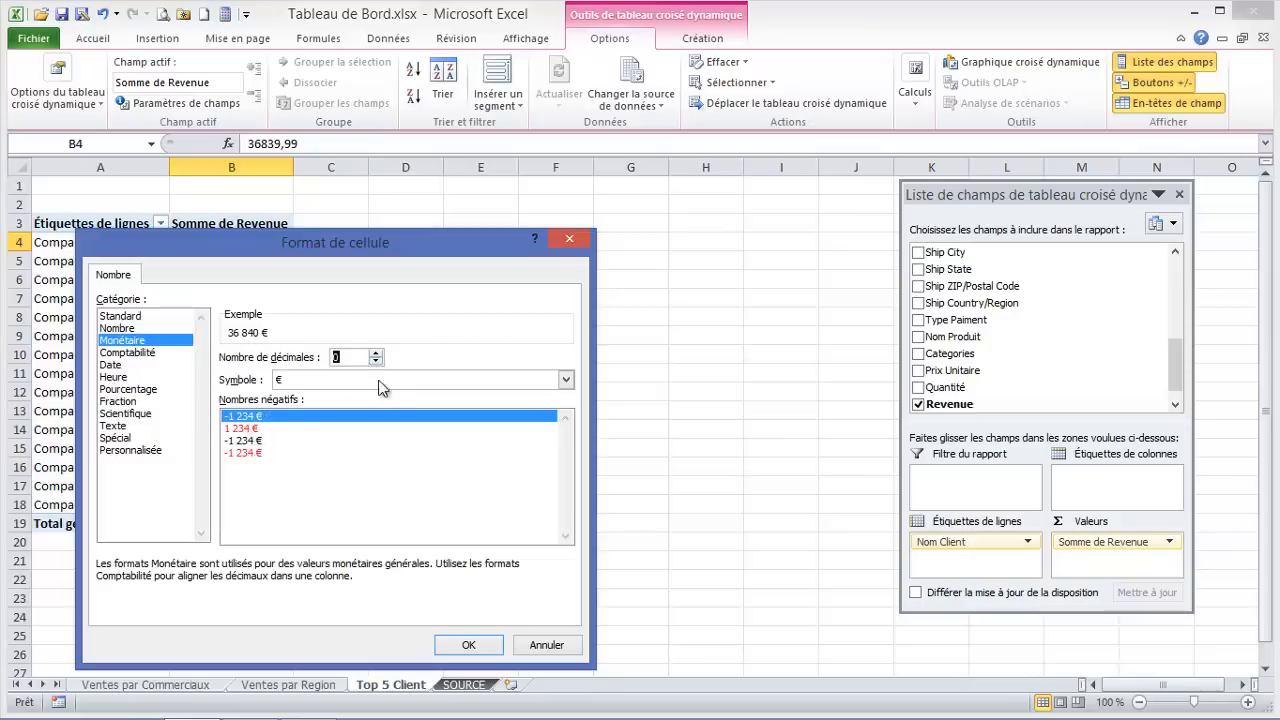
pyautogui.click(468, 645)
pyautogui.click(390, 580)
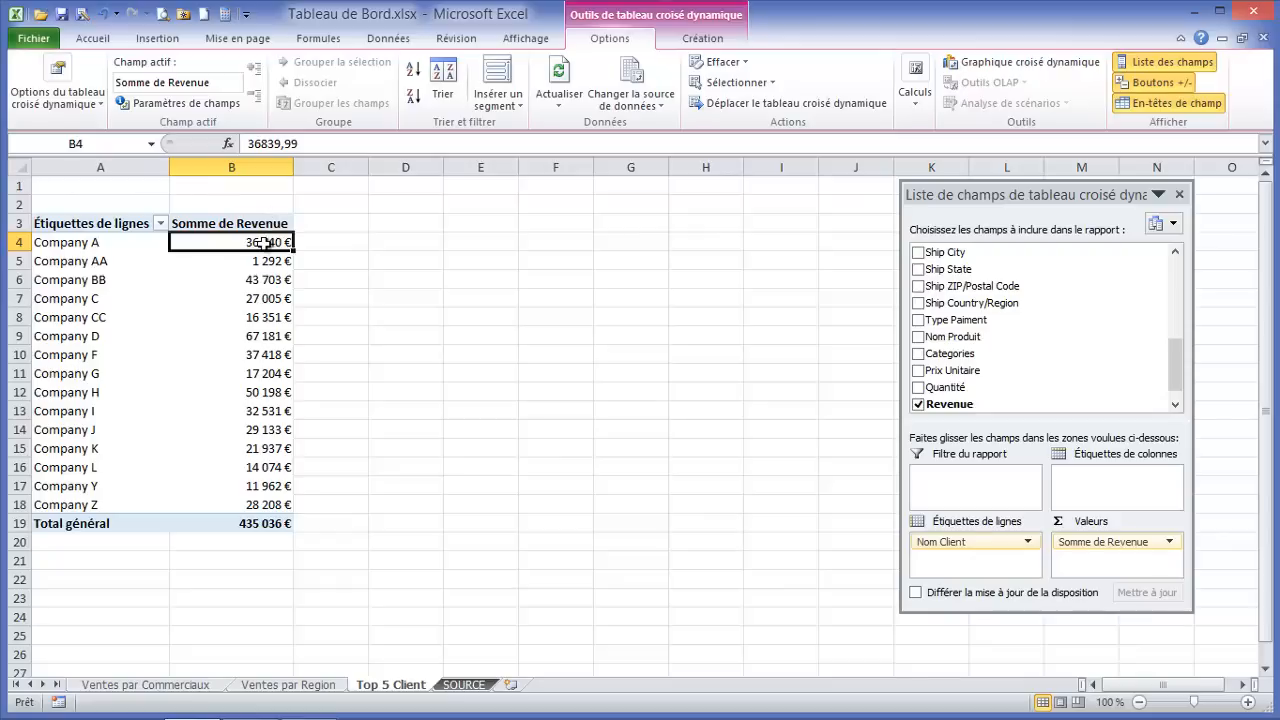
# Sort the clients by revenue in descending order and filter them to the top 5 elements by Somme de Revenue
pyautogui.click(413, 70)
pyautogui.click(413, 96)
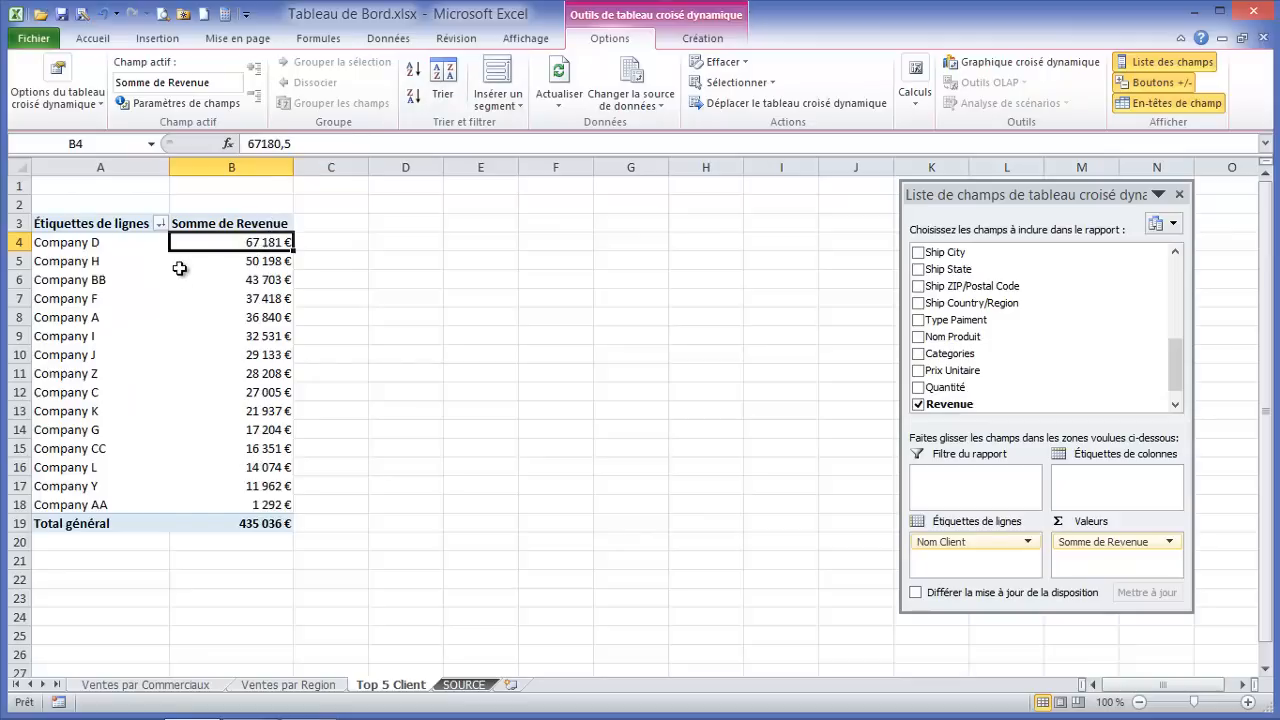
pyautogui.click(159, 224)
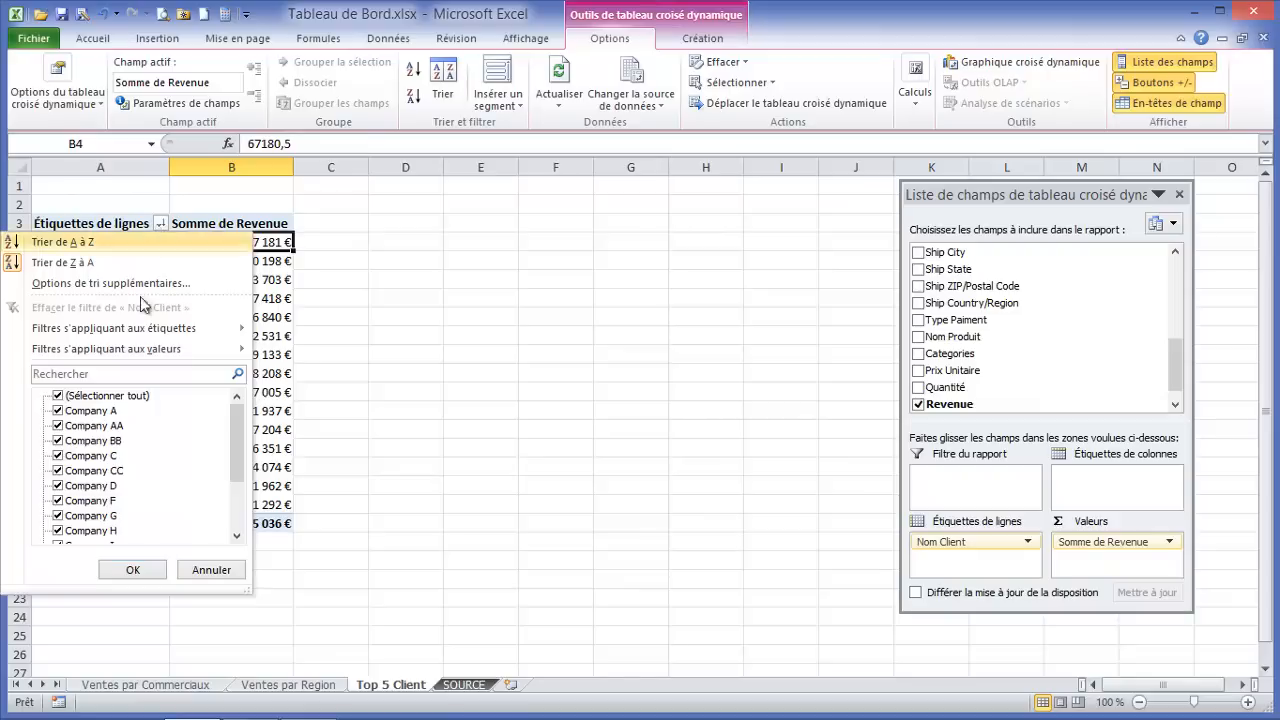
pyautogui.moveTo(137, 334)
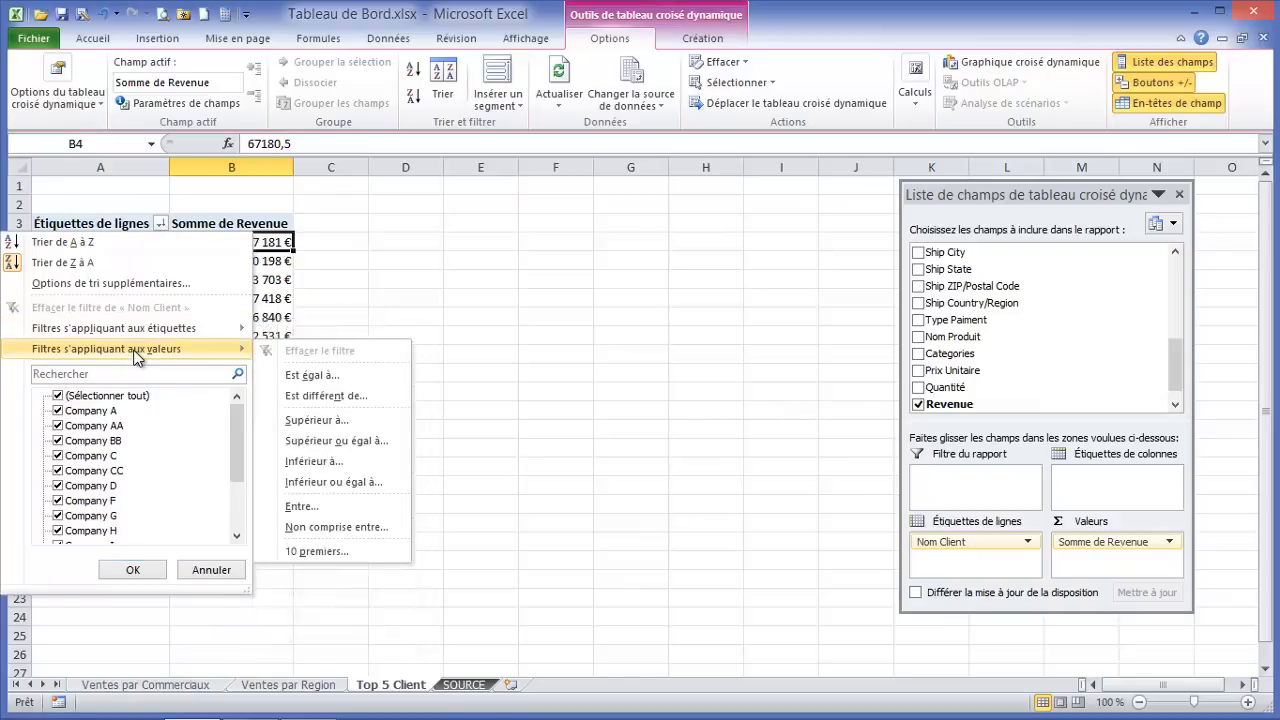
pyautogui.click(315, 552)
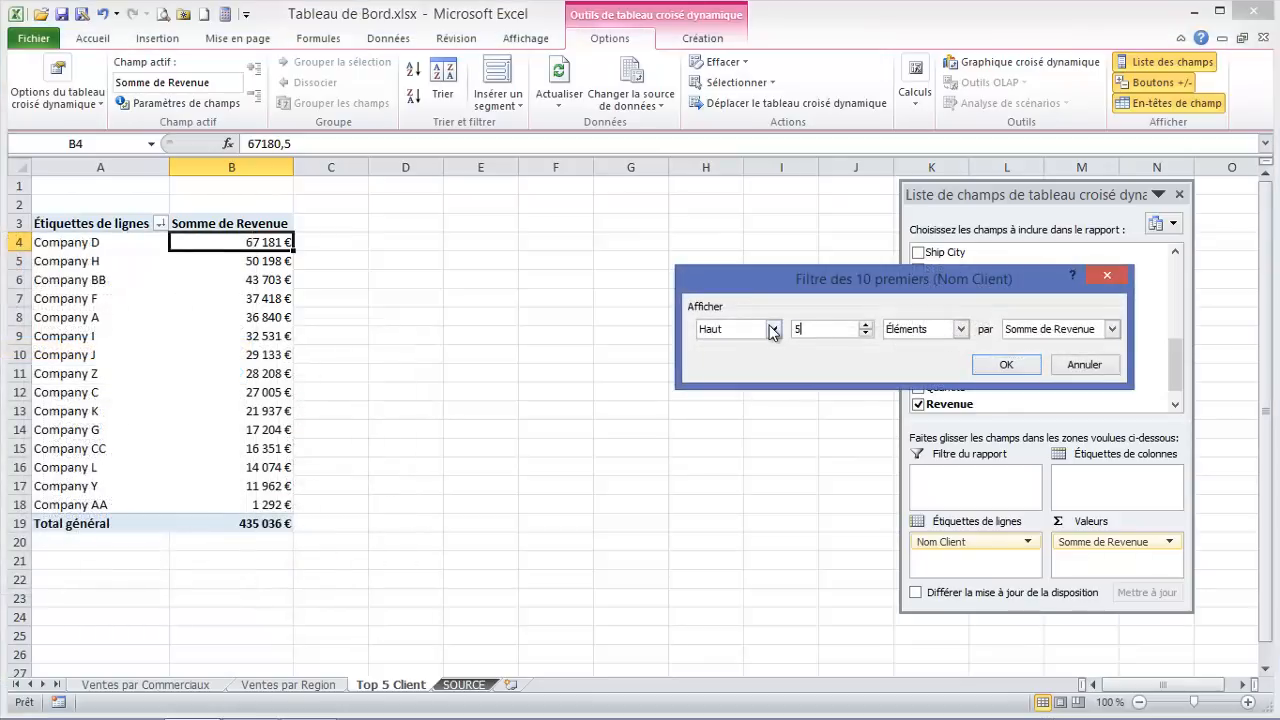
pyautogui.click(1005, 364)
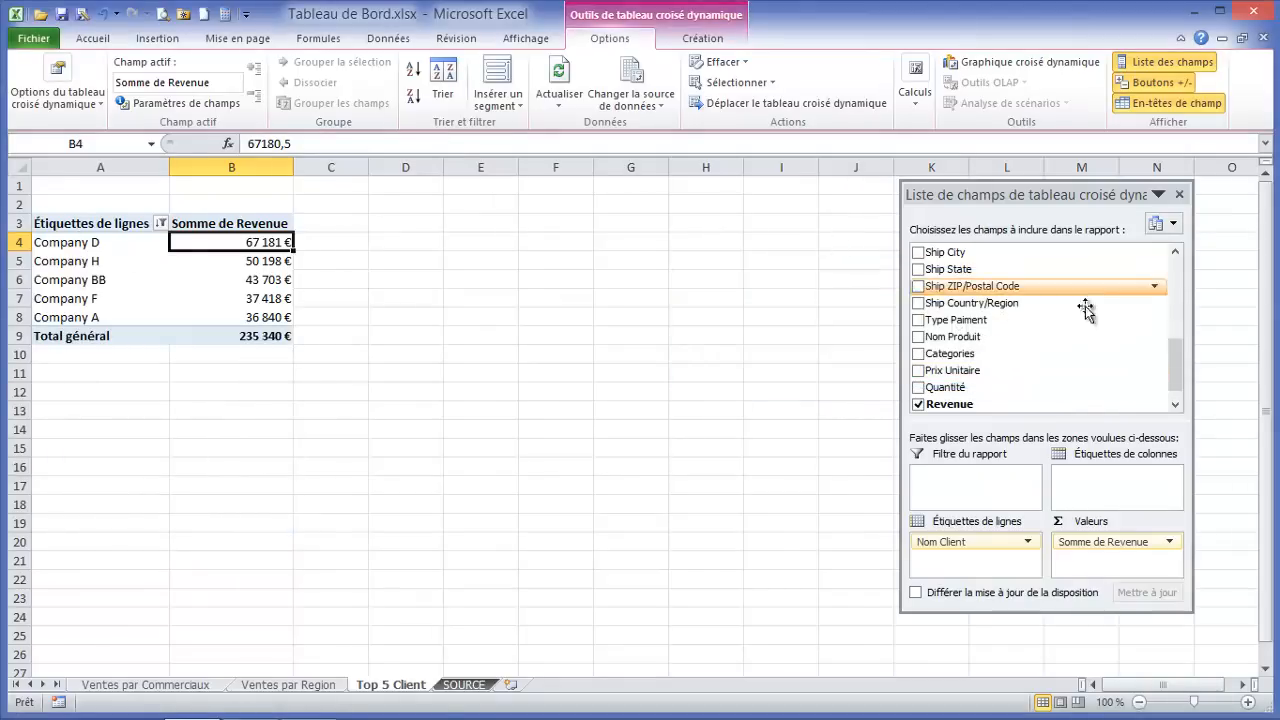
# Add the Region field as the report filter of the Top 5 Client pivot table
pyautogui.moveTo(1174, 354); pyautogui.dragTo(1179, 293)
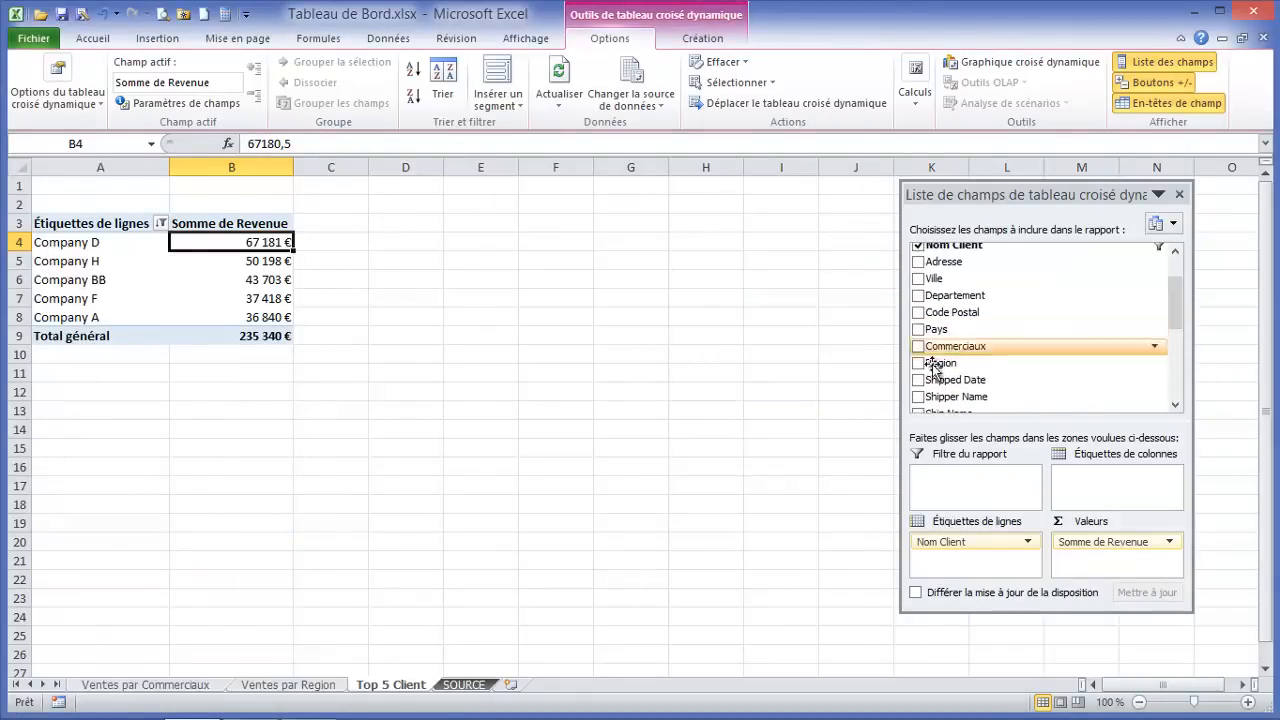
pyautogui.moveTo(940, 363); pyautogui.dragTo(945, 477)
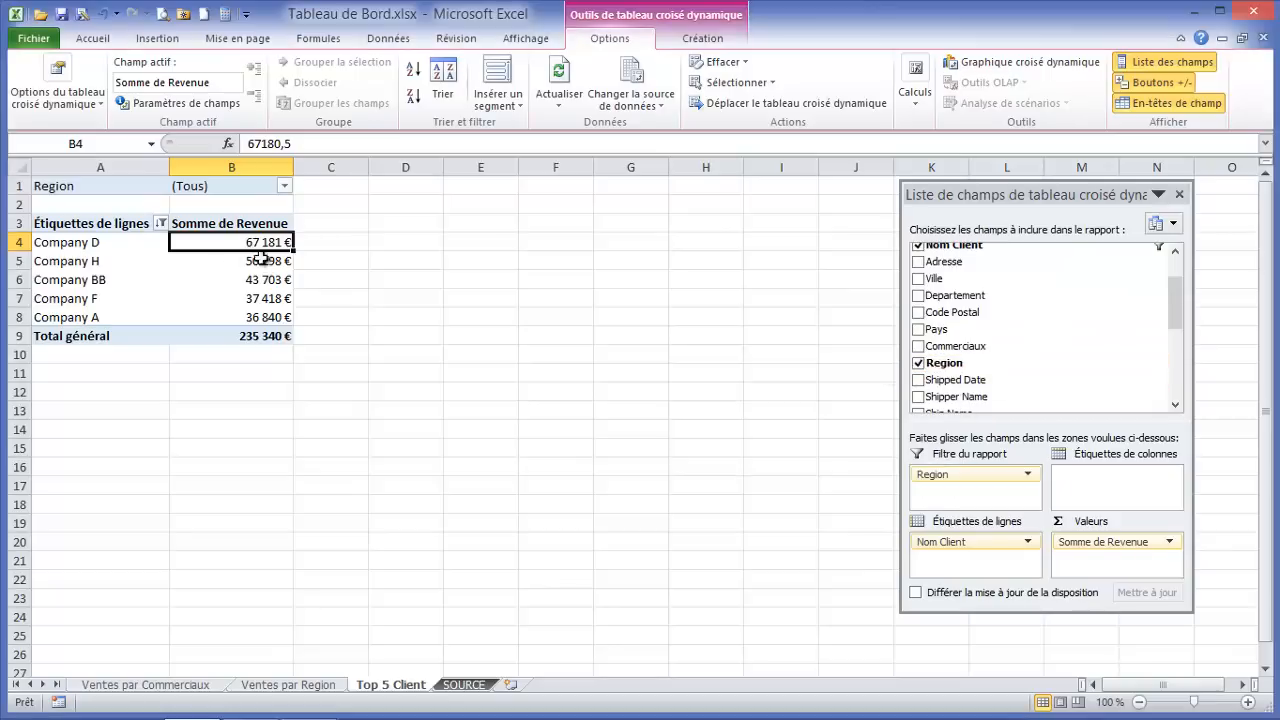
# Test the Region report filter with Ouest and reset it to (Tous)
pyautogui.click(285, 187)
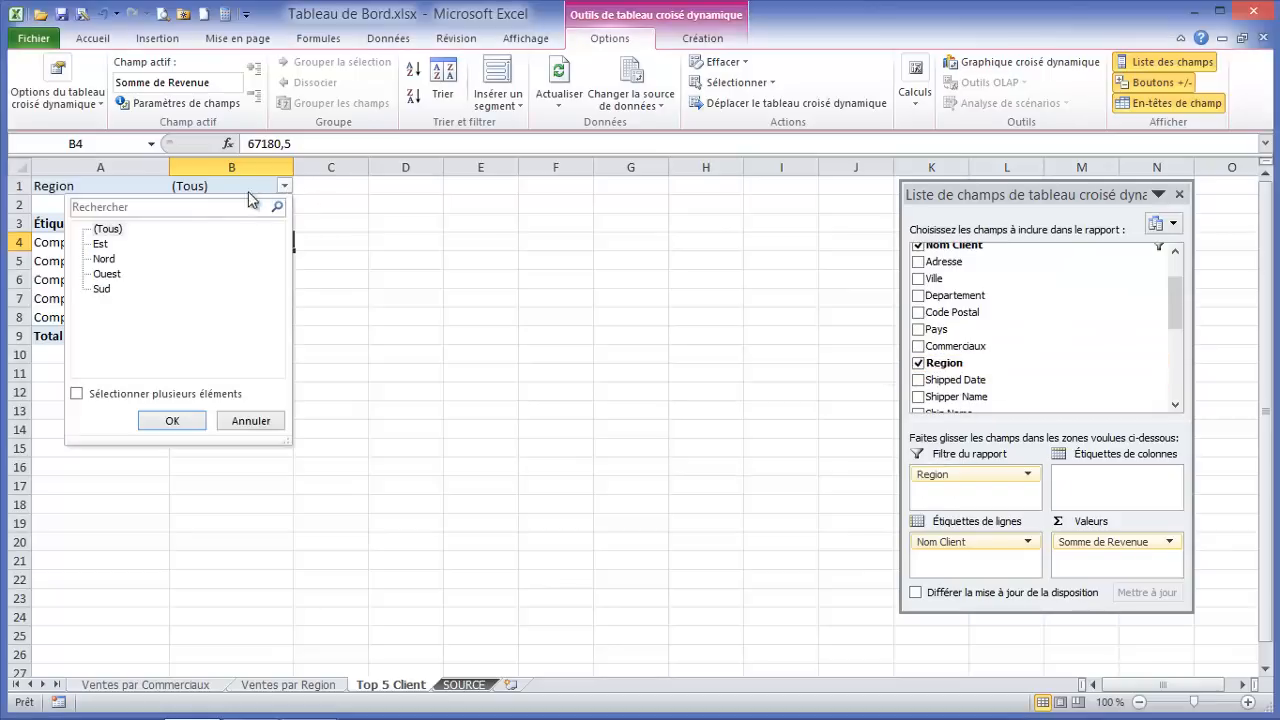
pyautogui.click(112, 274)
pyautogui.click(172, 420)
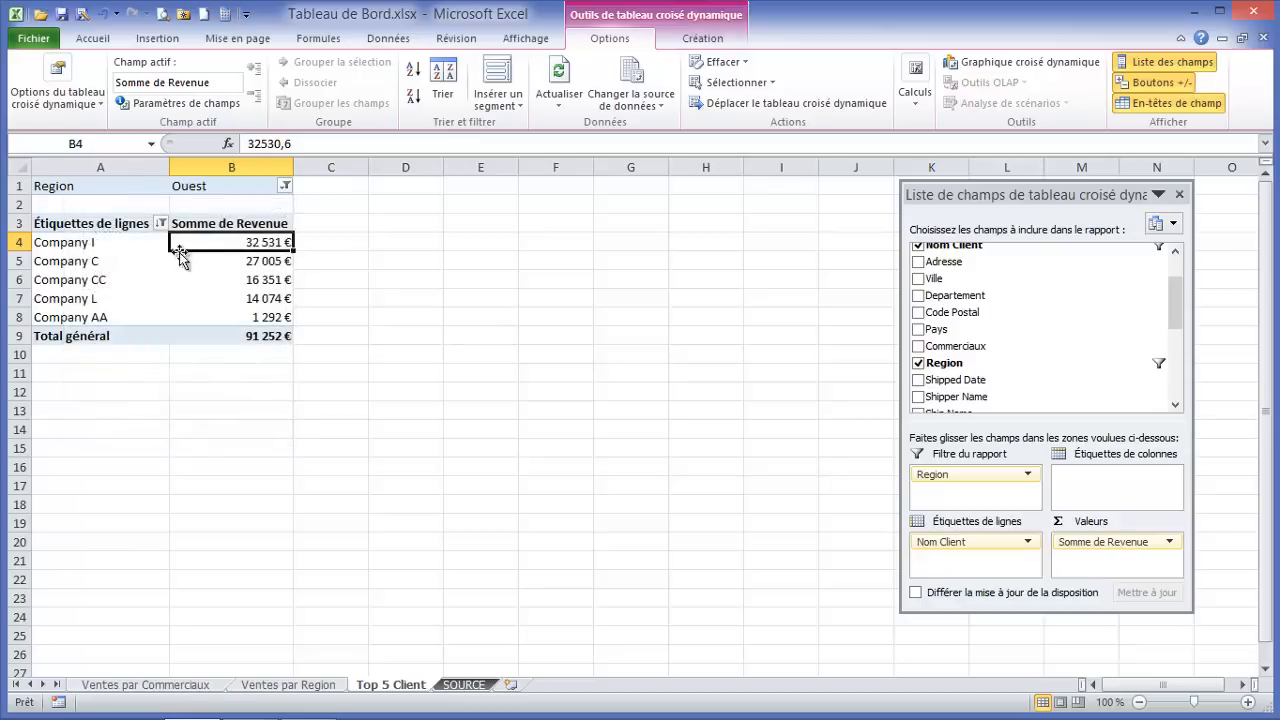
pyautogui.click(286, 187)
pyautogui.click(110, 229)
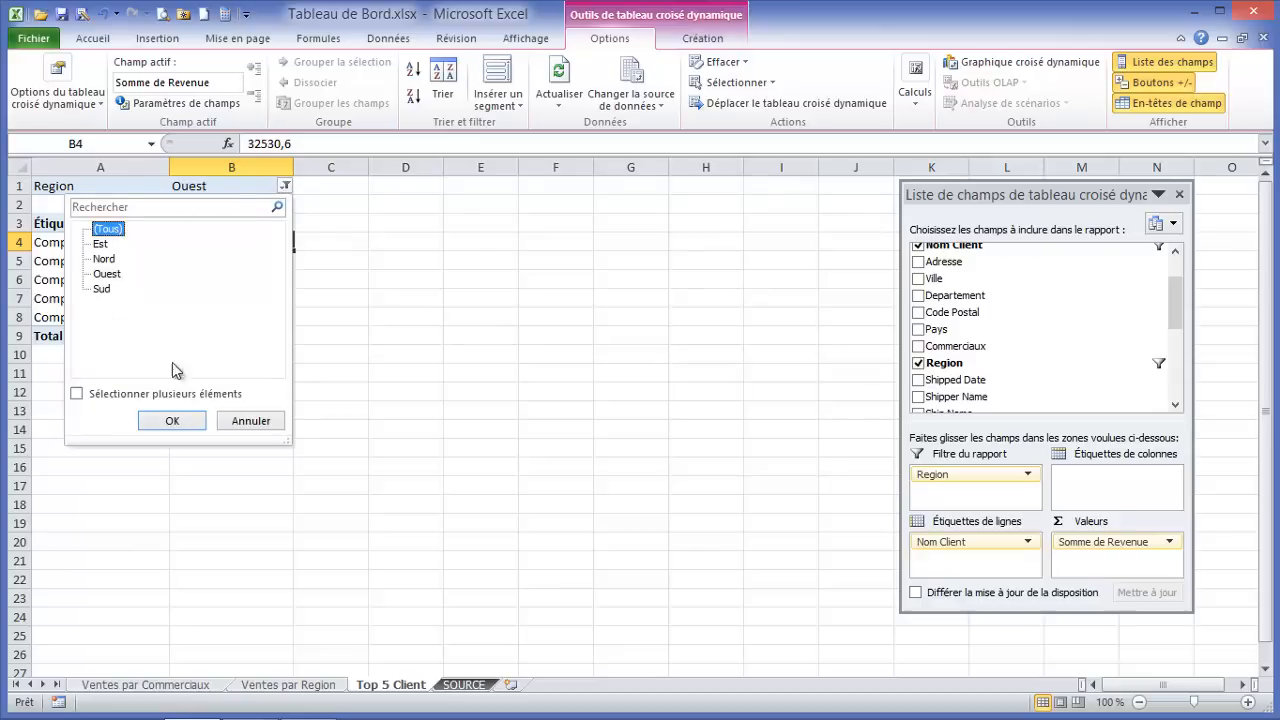
pyautogui.click(175, 420)
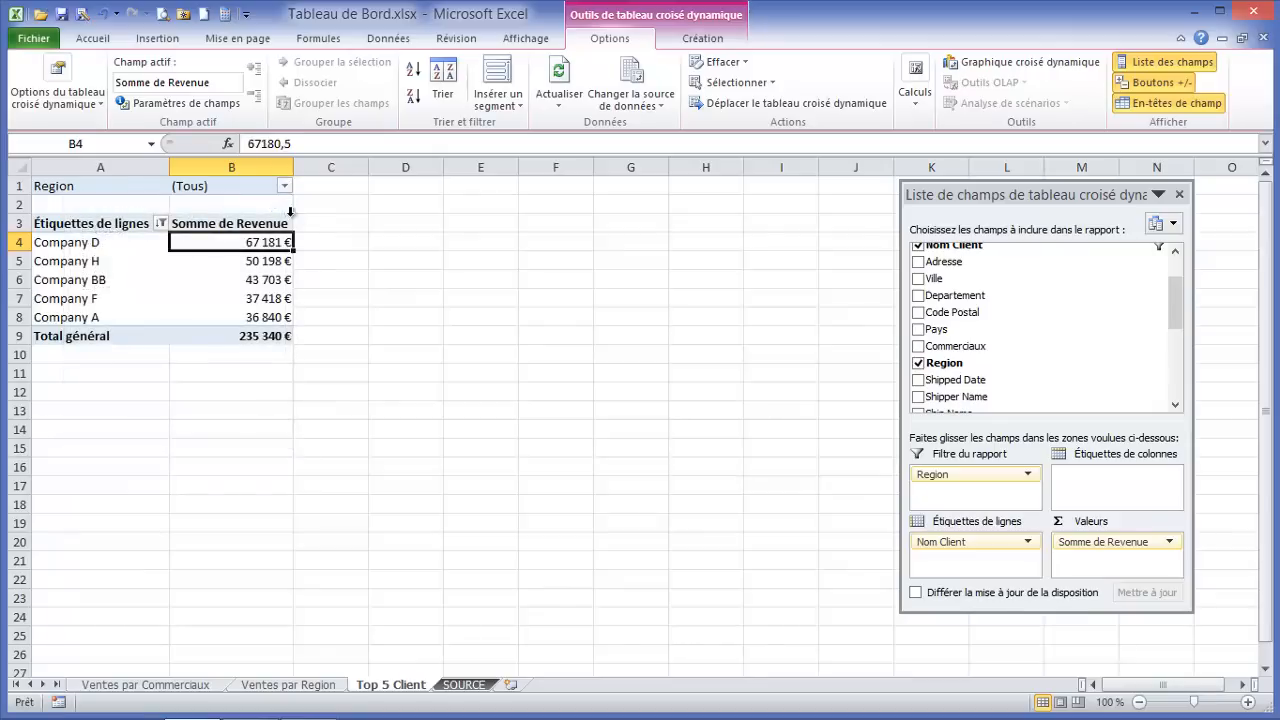
# Insert a clustered bar pivot chart from the client pivot table and place it beside the table
pyautogui.click(1024, 61)
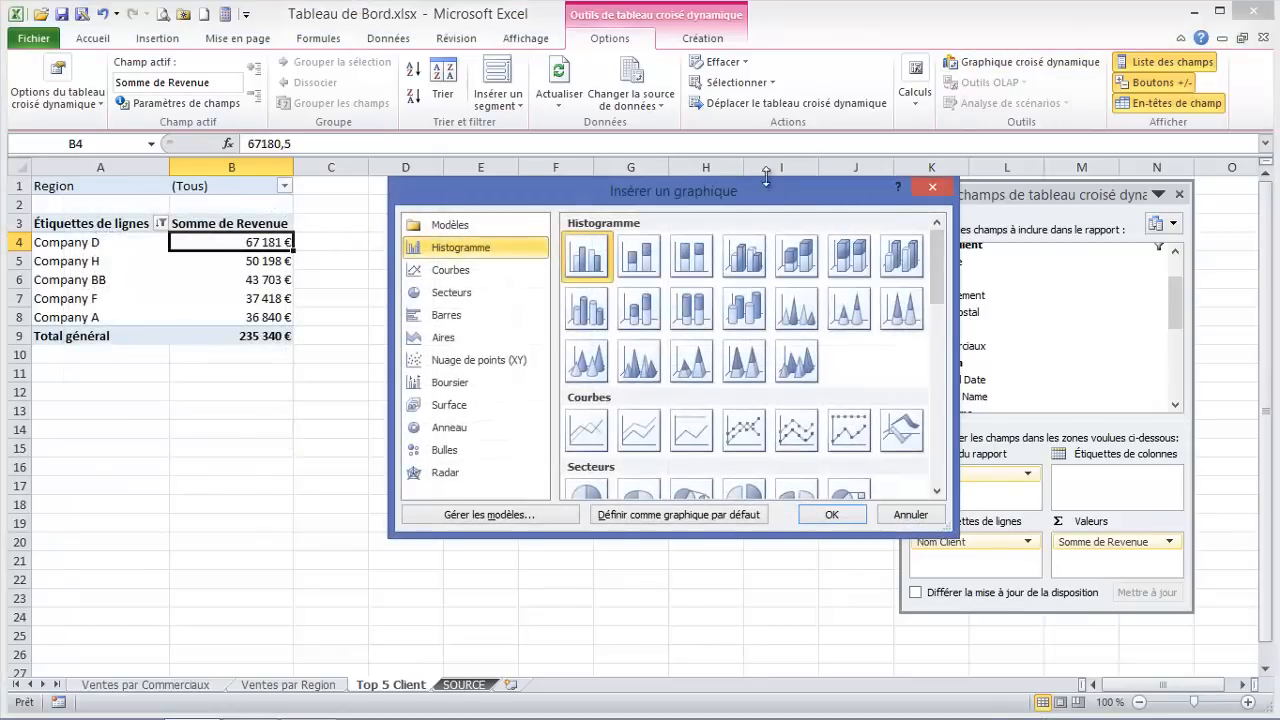
pyautogui.moveTo(772, 189); pyautogui.dragTo(829, 194)
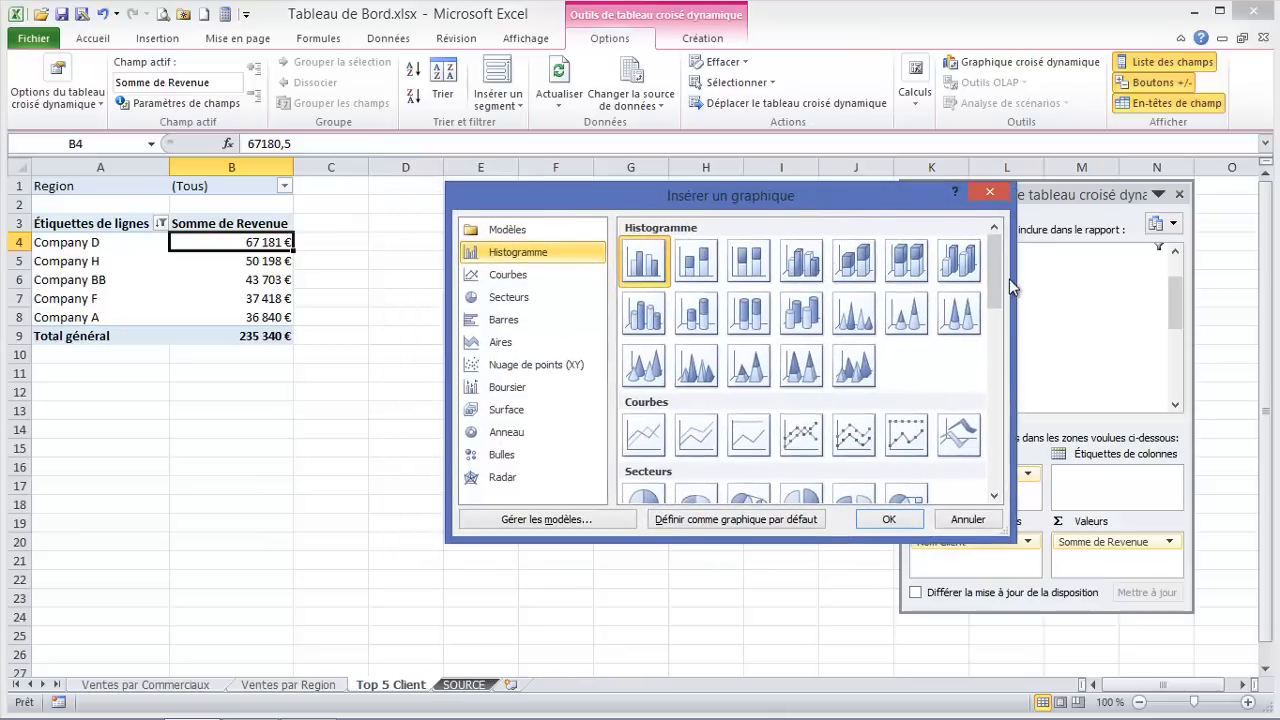
pyautogui.moveTo(997, 288); pyautogui.dragTo(1000, 357)
pyautogui.click(644, 322)
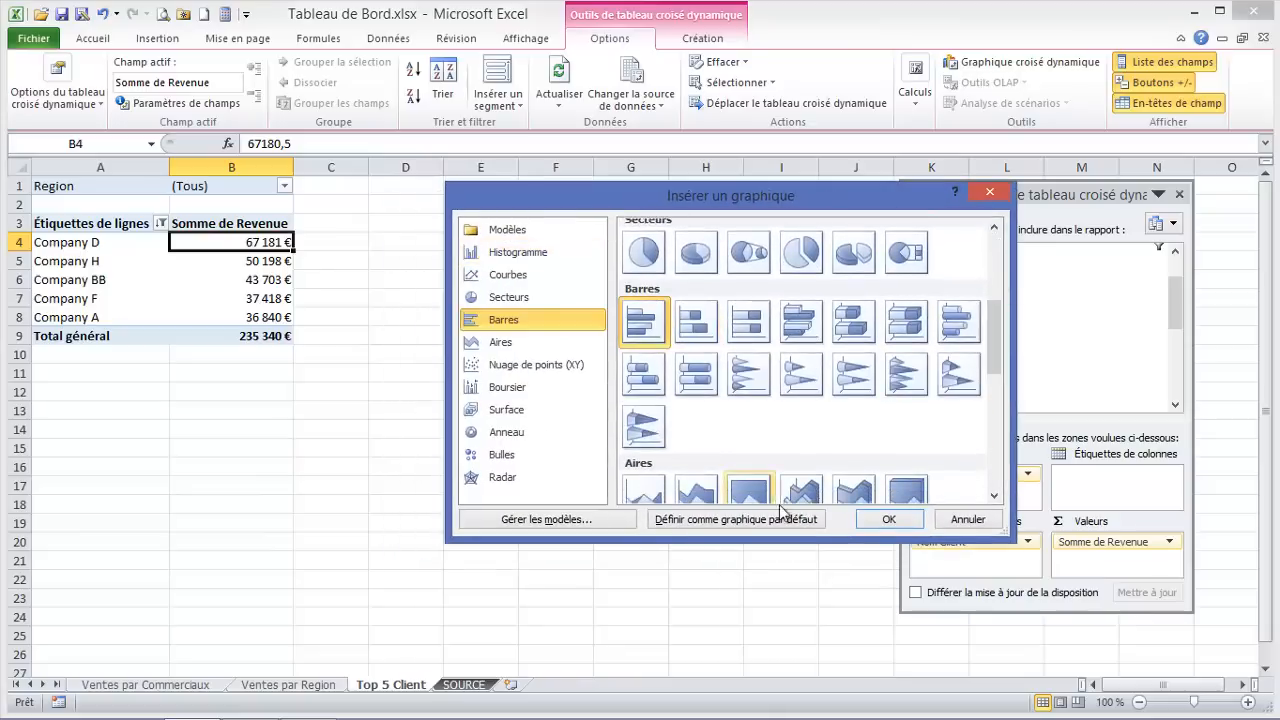
pyautogui.click(872, 521)
pyautogui.moveTo(620, 294); pyautogui.dragTo(553, 189)
# Change the bar chart's title to "Top 5 Clients"
pyautogui.click(625, 258)
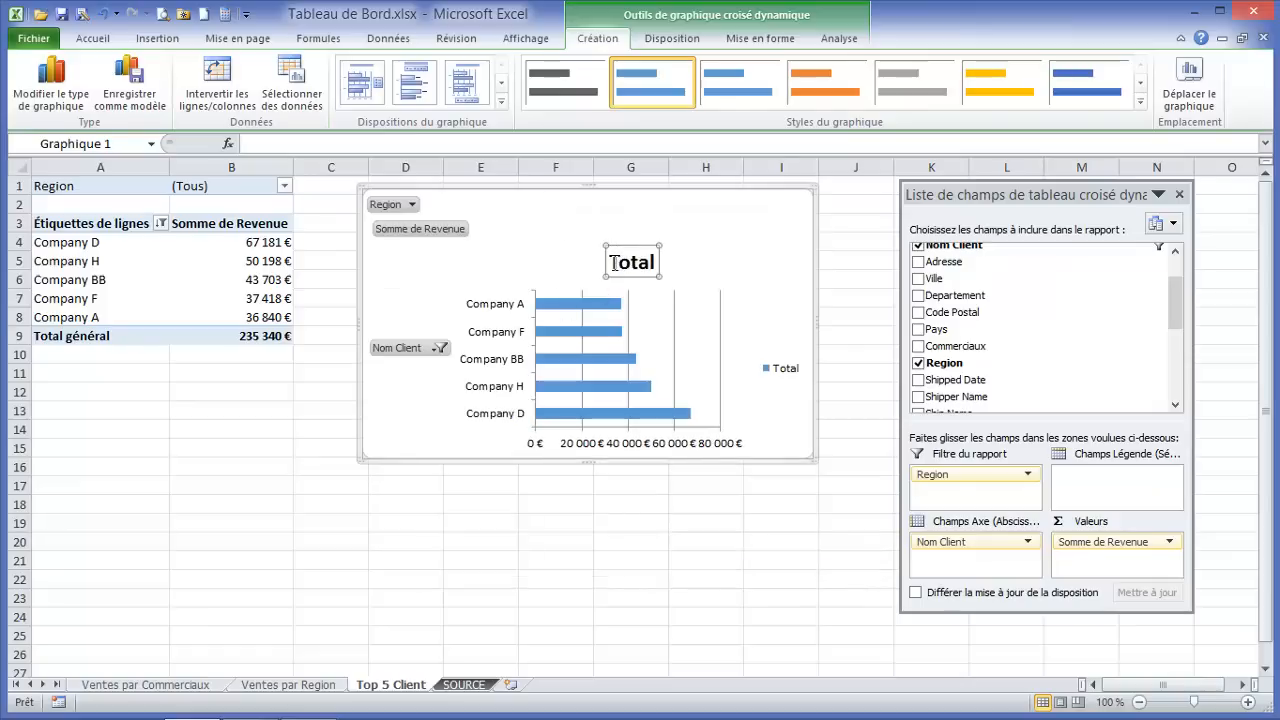
pyautogui.write('To')
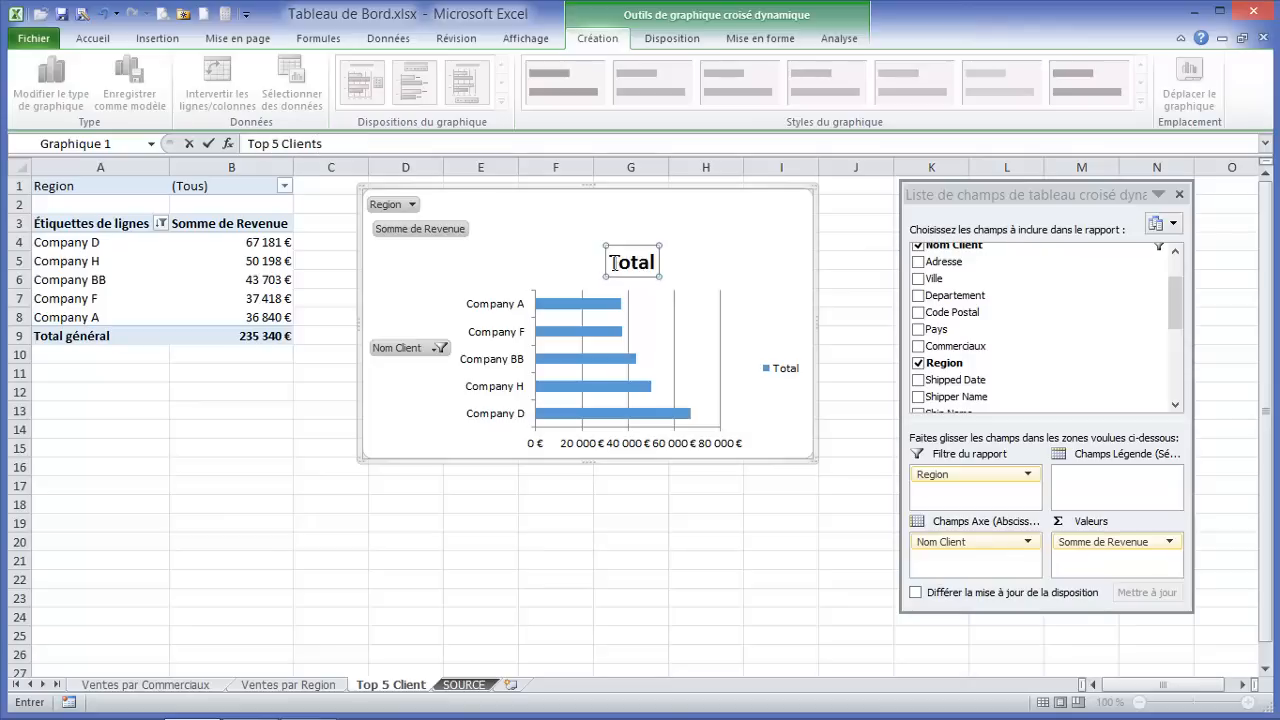
pyautogui.write('p 5 Clients')
pyautogui.press('Return')
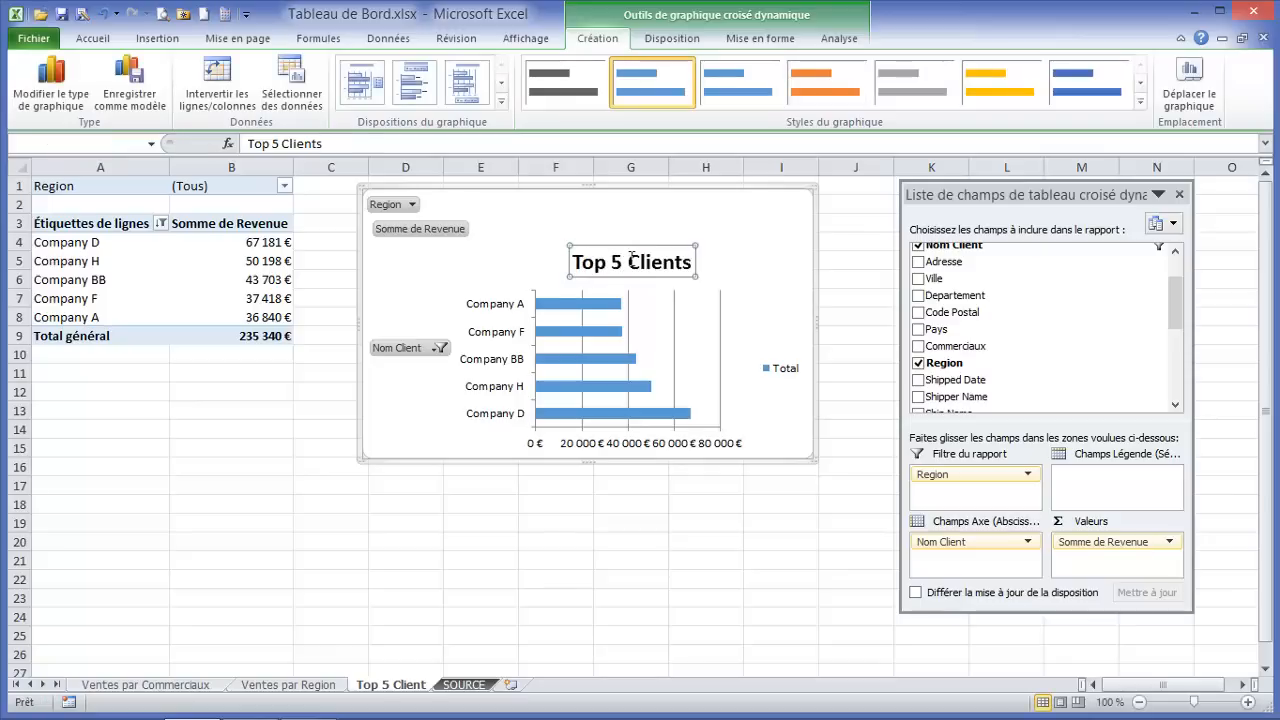
# Hide all field buttons on the Top 5 Clients chart and delete its legend
pyautogui.rightClick(430, 230)
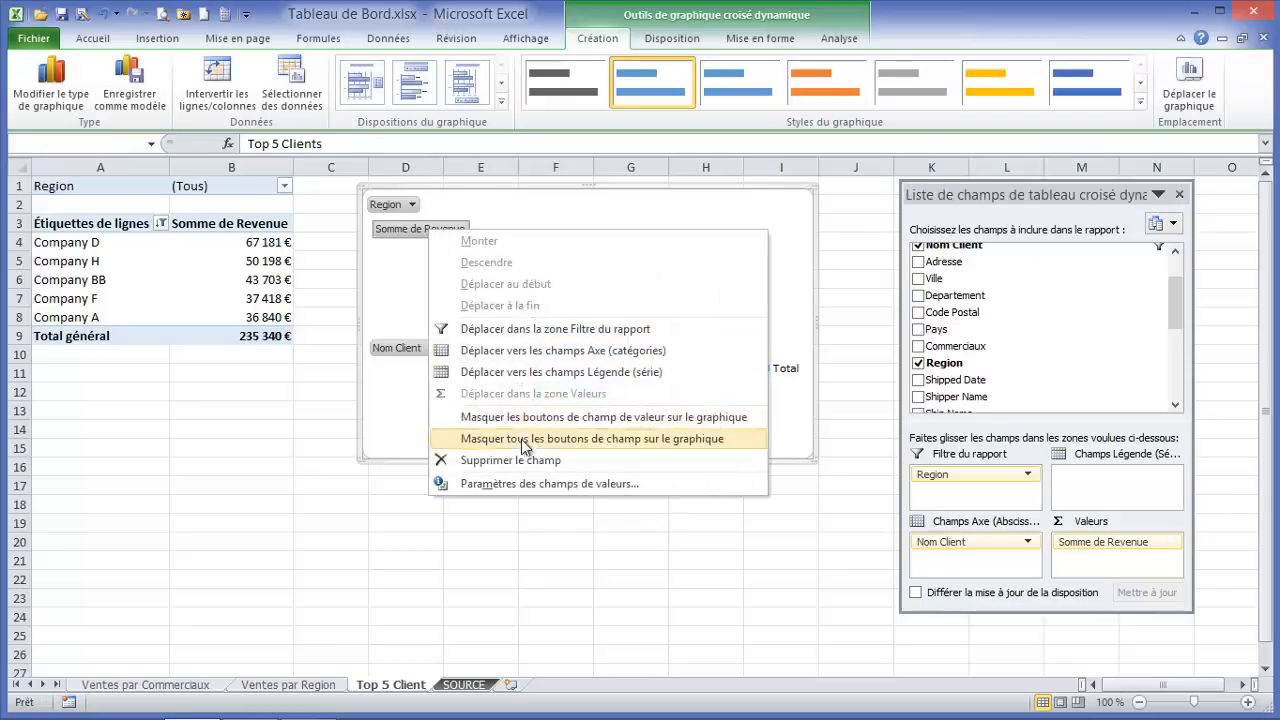
pyautogui.click(523, 438)
pyautogui.click(786, 338)
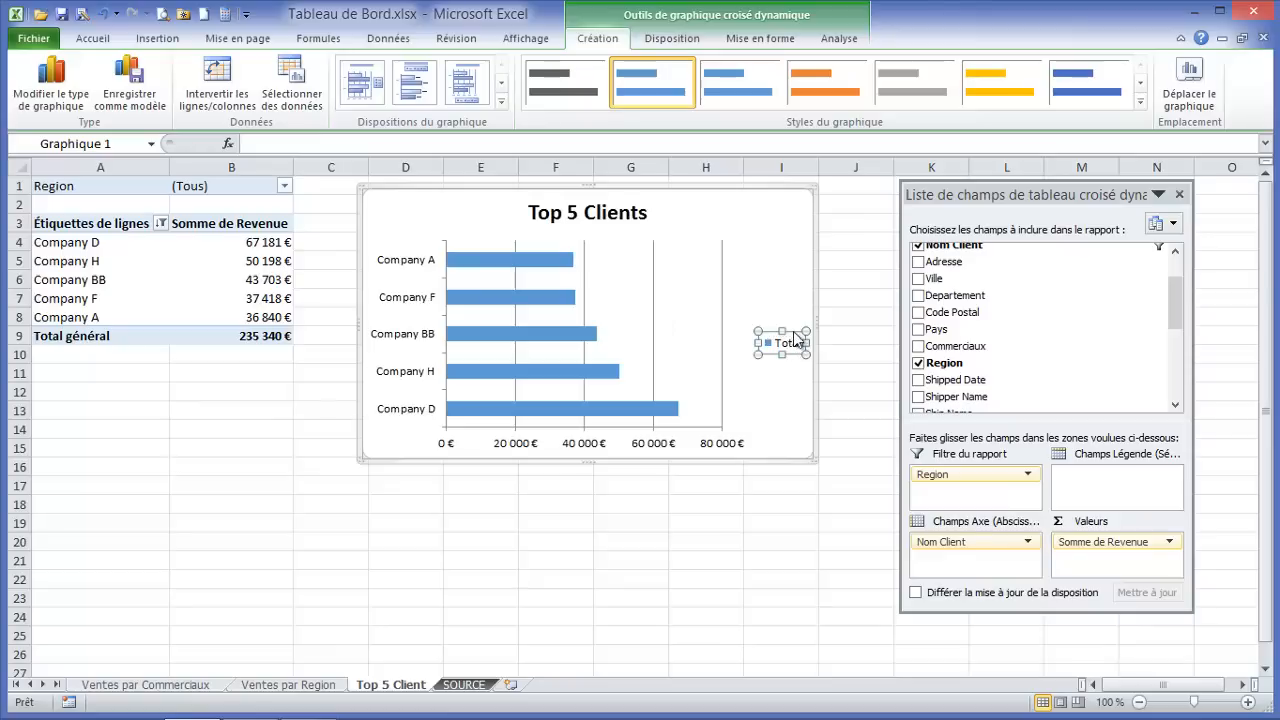
pyautogui.press('Delete')
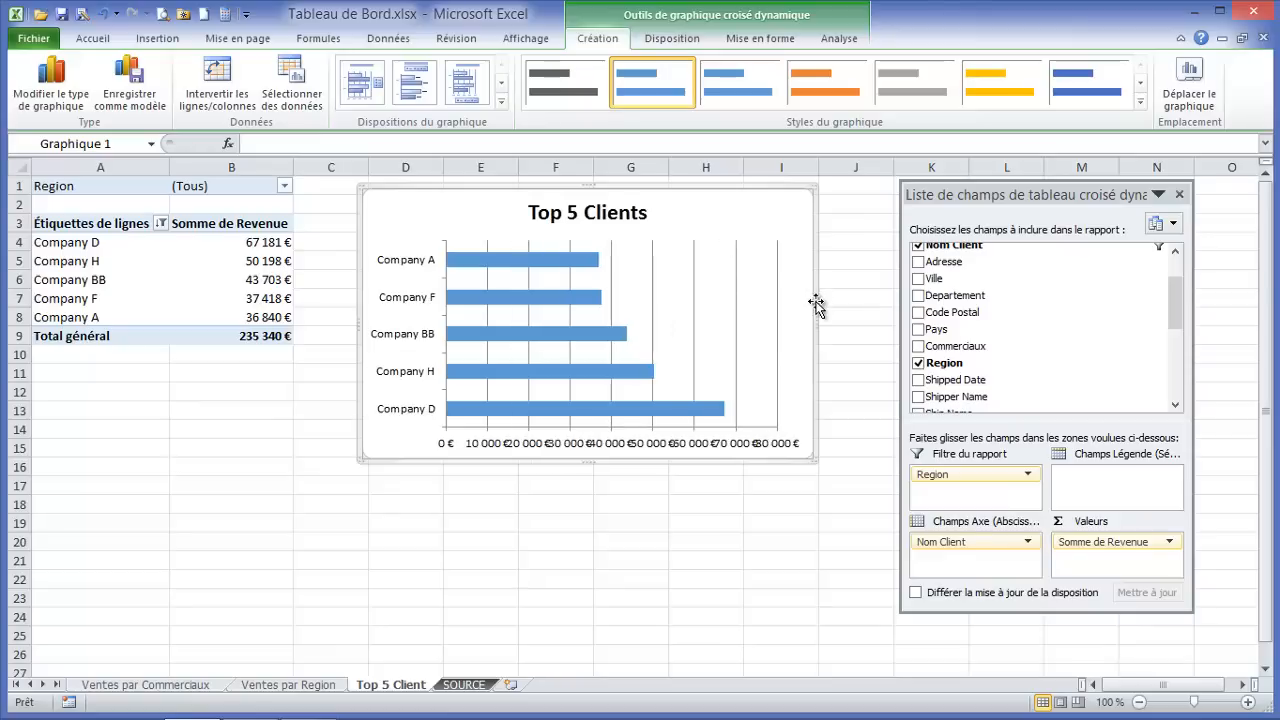
# Widen the Top 5 Clients chart and nudge it slightly upward
pyautogui.moveTo(813, 319); pyautogui.dragTo(871, 320)
pyautogui.moveTo(543, 190); pyautogui.dragTo(543, 185)
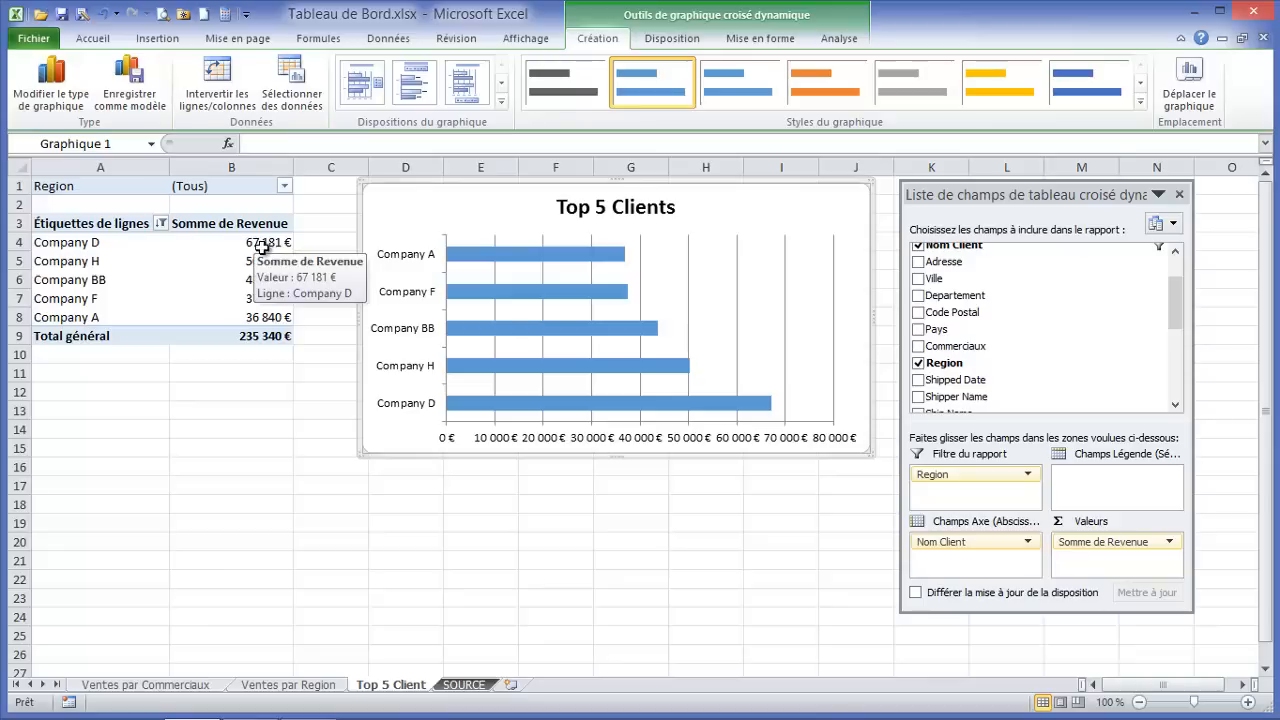
# Sort the client pivot table by revenue from smallest to largest and nudge the chart slightly
pyautogui.rightClick(466, 256)
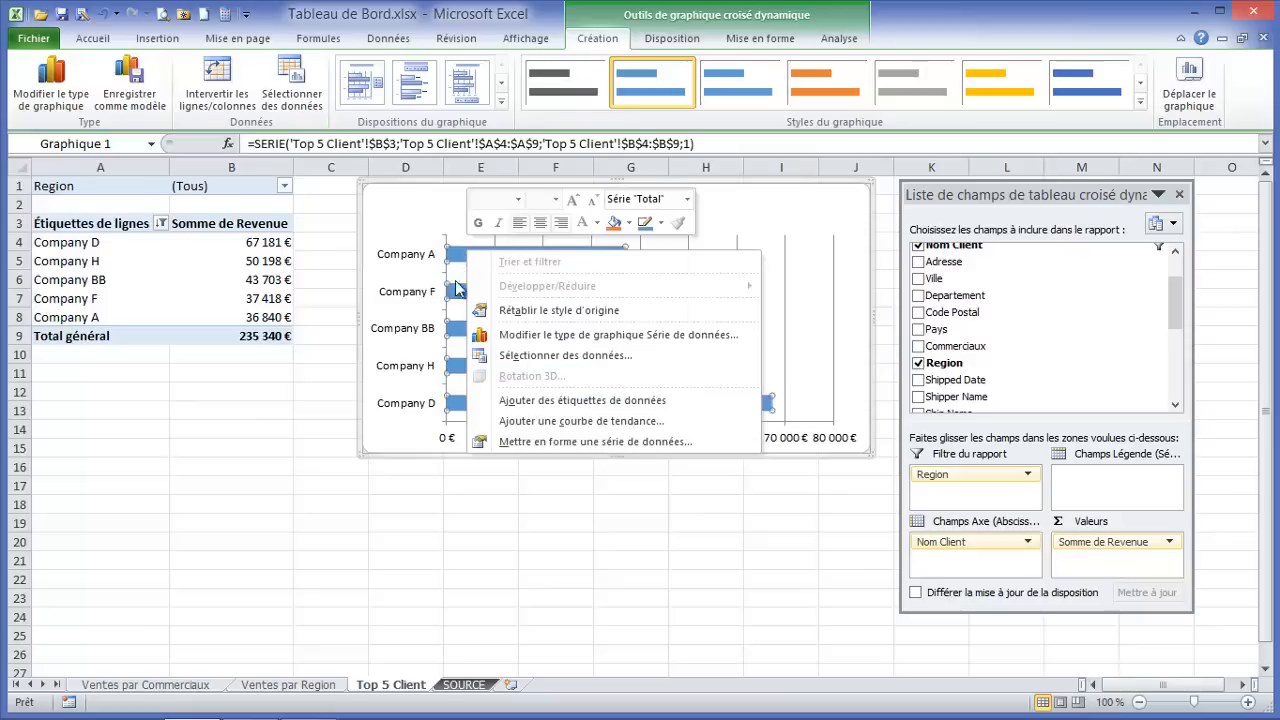
pyautogui.rightClick(262, 245)
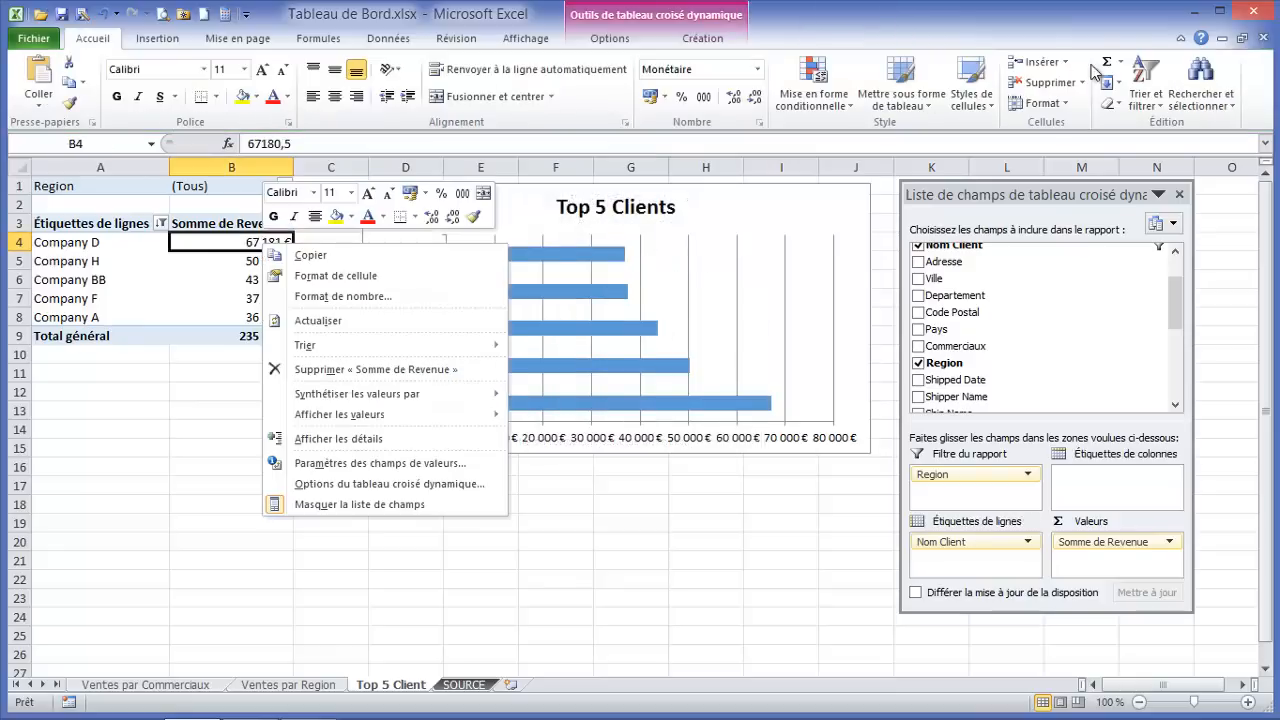
pyautogui.click(1160, 89)
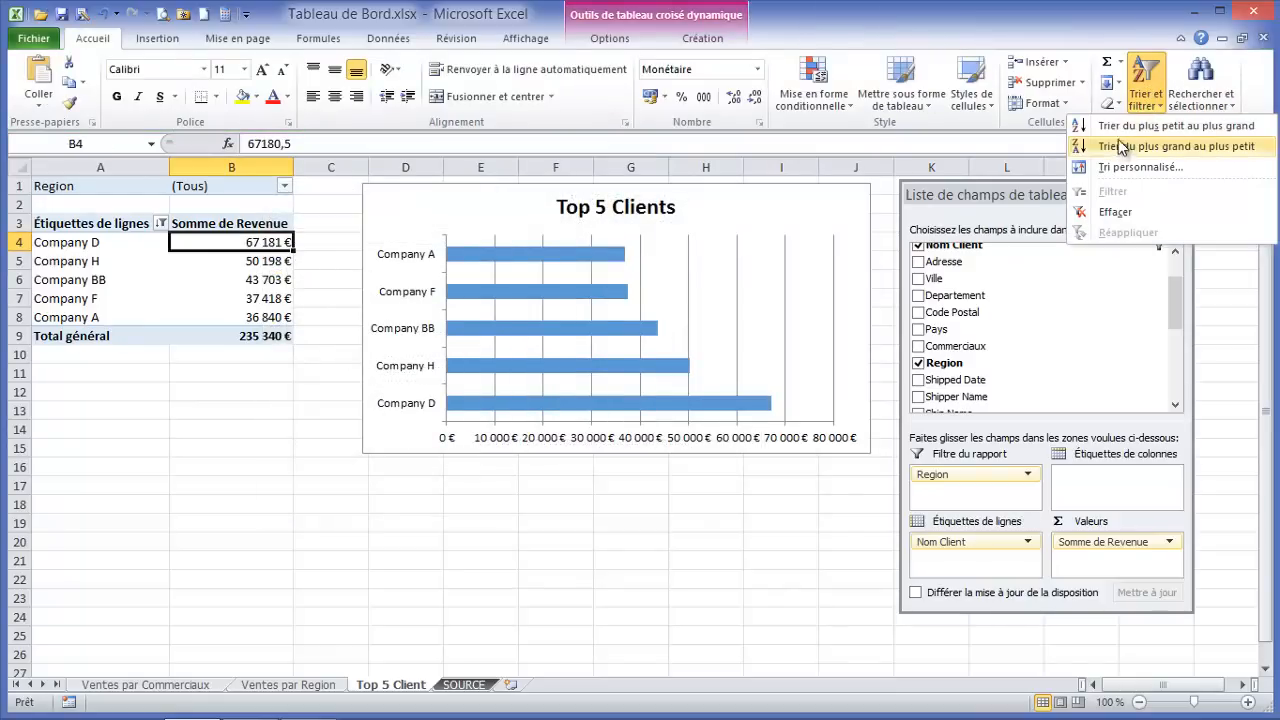
pyautogui.click(1121, 129)
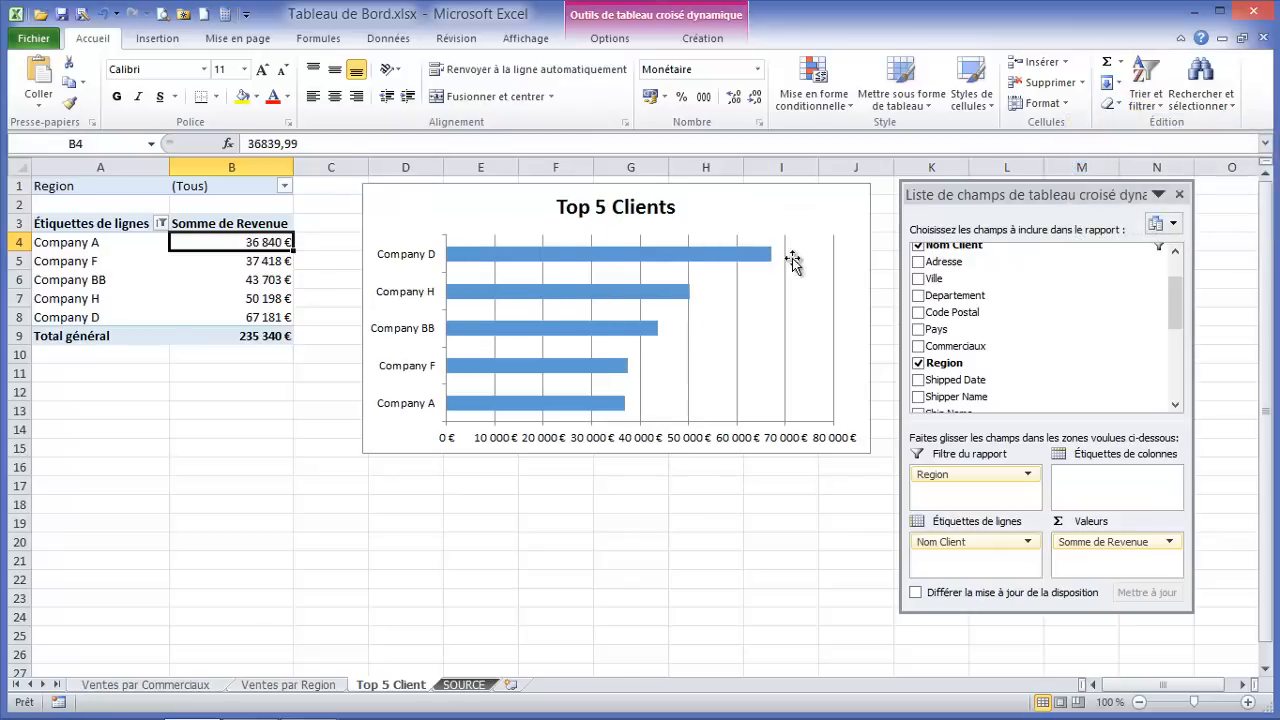
pyautogui.click(205, 389)
pyautogui.click(256, 263)
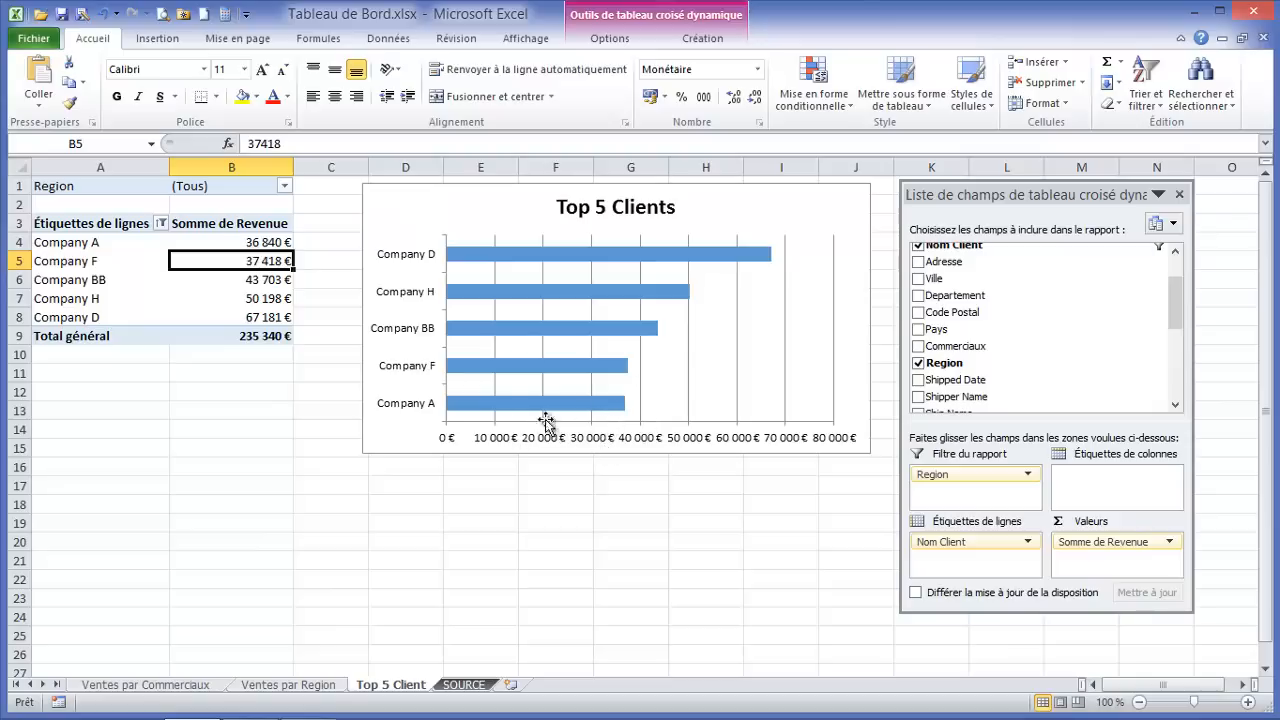
pyautogui.moveTo(803, 183); pyautogui.dragTo(798, 185)
pyautogui.click(266, 352)
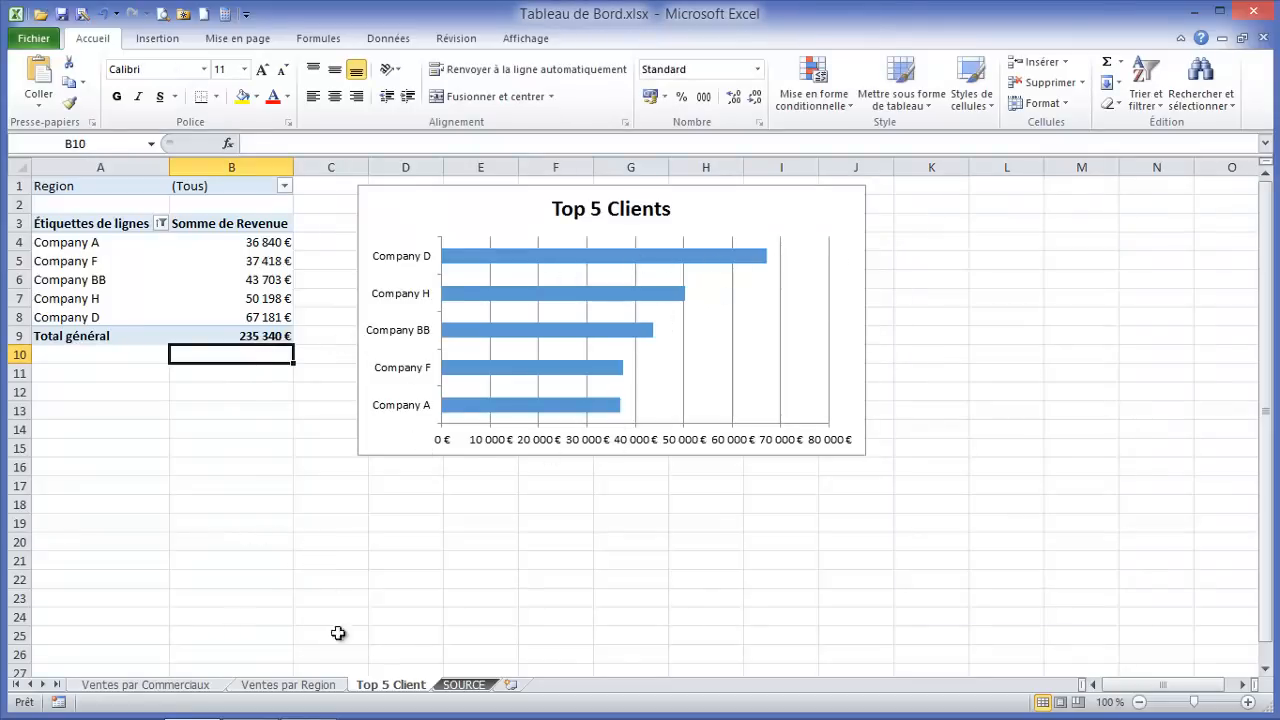
# Switch to the TCD & TDB.xlsx workbook and view the charts on its Tableau de Bord sheet
pyautogui.click(525, 40)
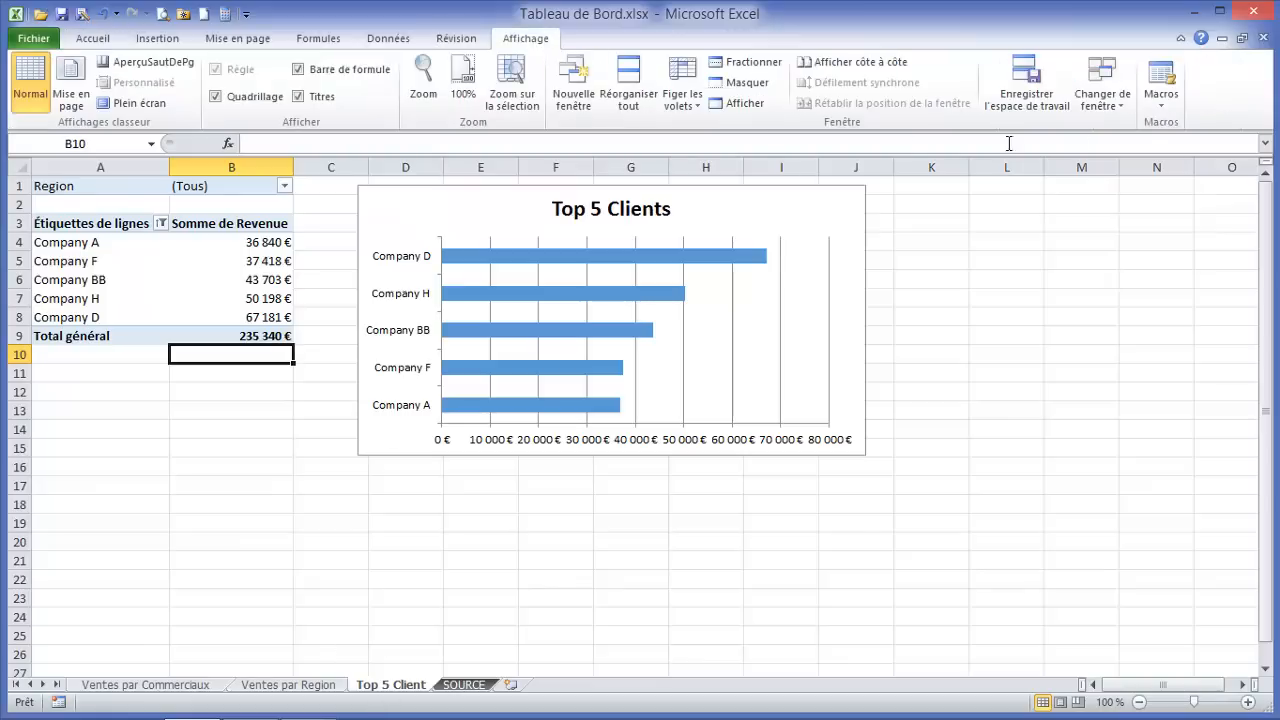
pyautogui.click(1107, 99)
pyautogui.click(1120, 124)
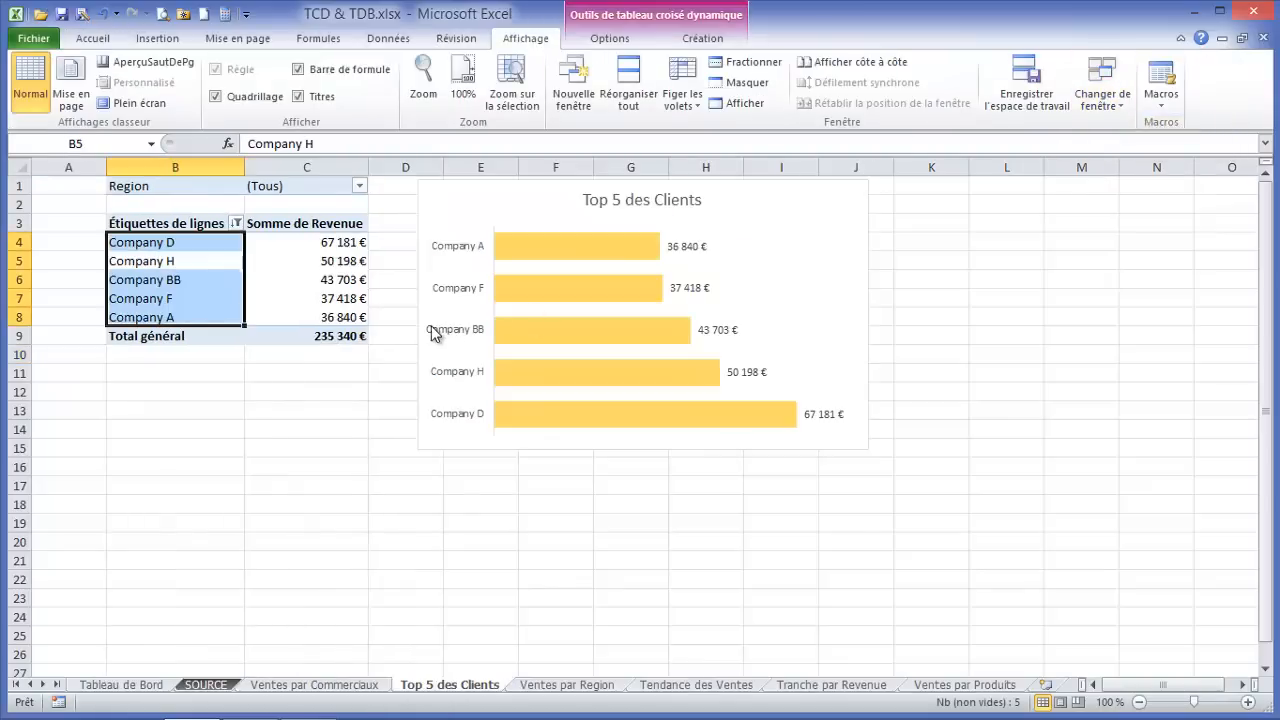
pyautogui.click(162, 686)
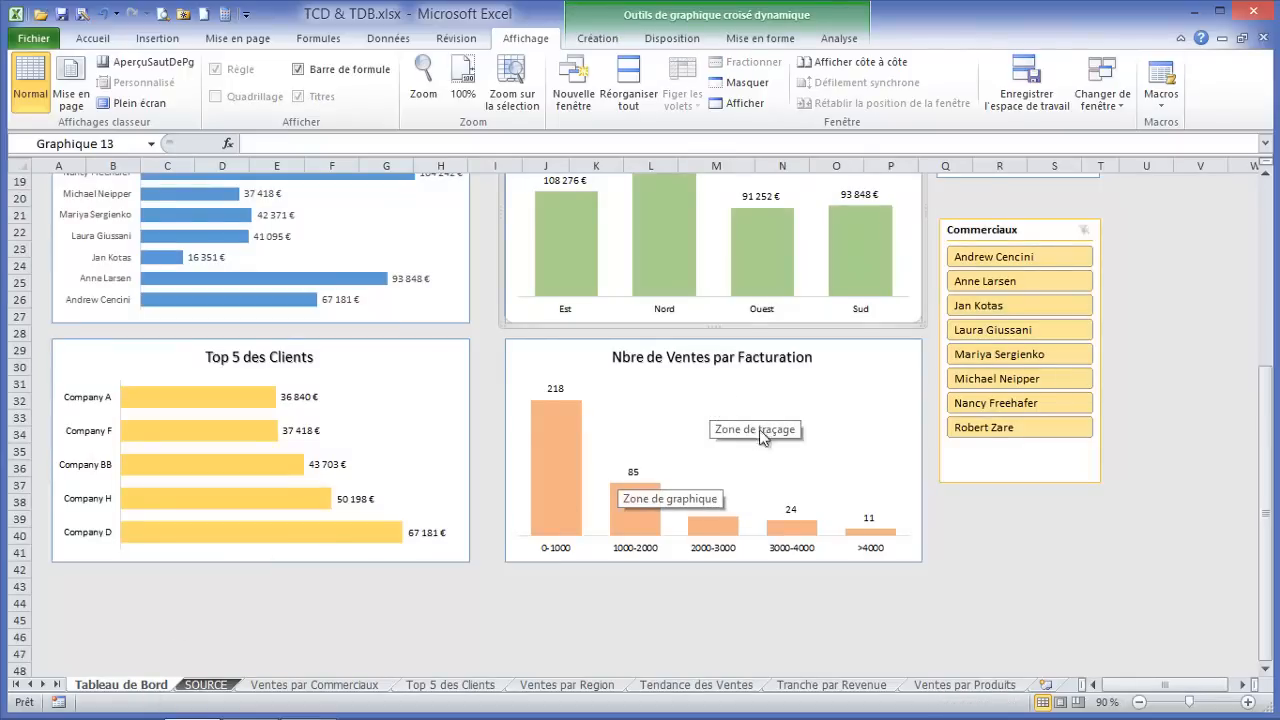
# Examine the pivot table on the Tranche par Revenue sheet and display its field list
pyautogui.click(826, 685)
pyautogui.click(226, 261)
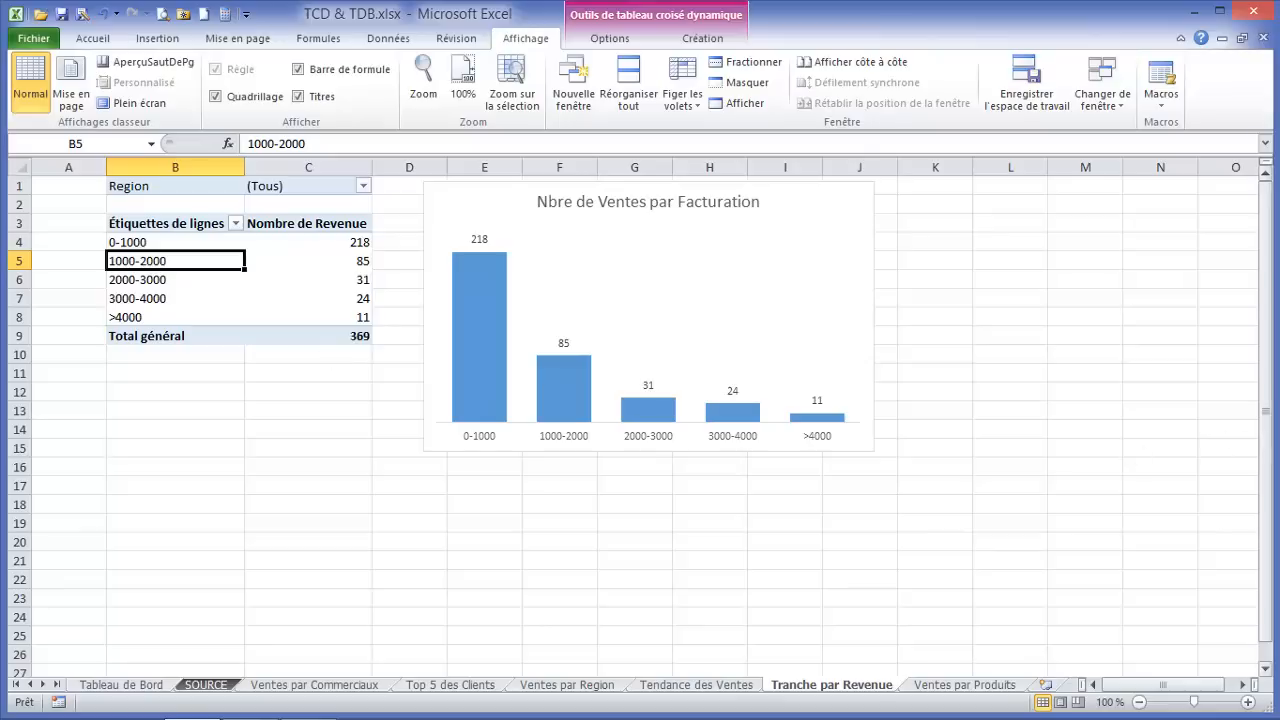
pyautogui.doubleClick(191, 259)
pyautogui.click(1064, 240)
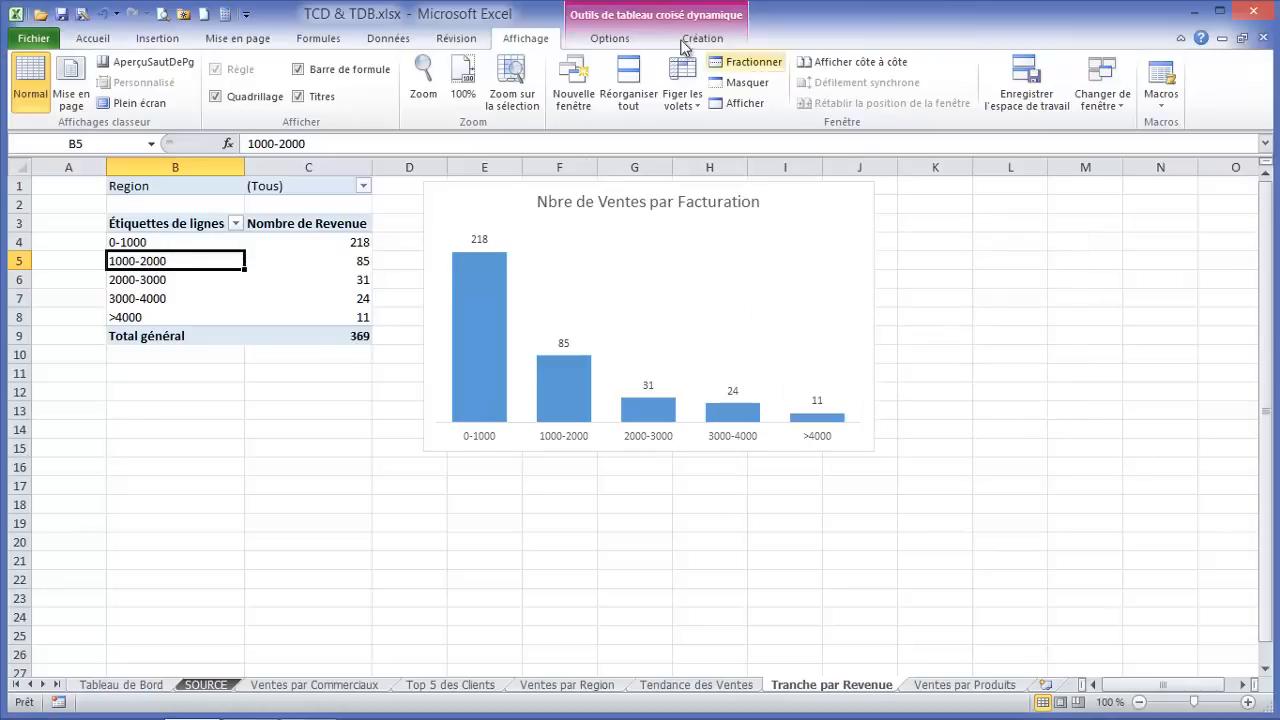
pyautogui.click(622, 36)
pyautogui.click(1150, 64)
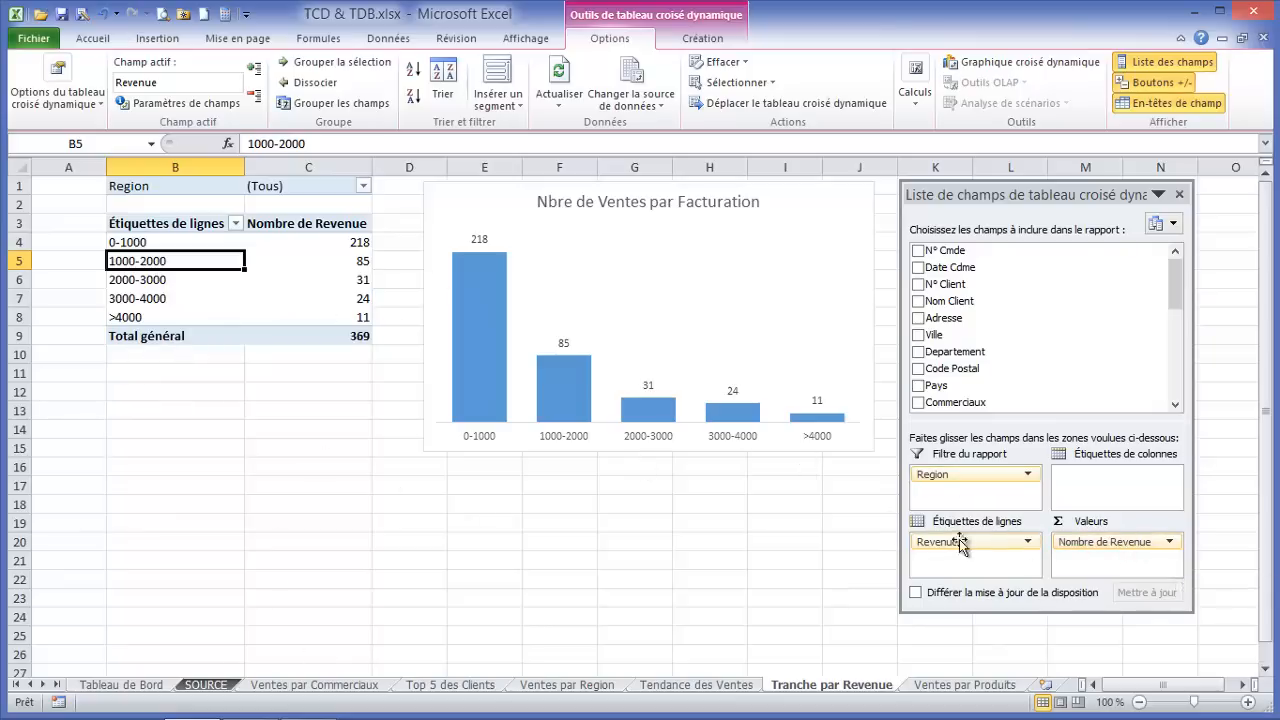
# Return to Tableau de Bord.xlsx and create a pivot table from the SOURCE sheet's Data table on a new worksheet
pyautogui.click(525, 38)
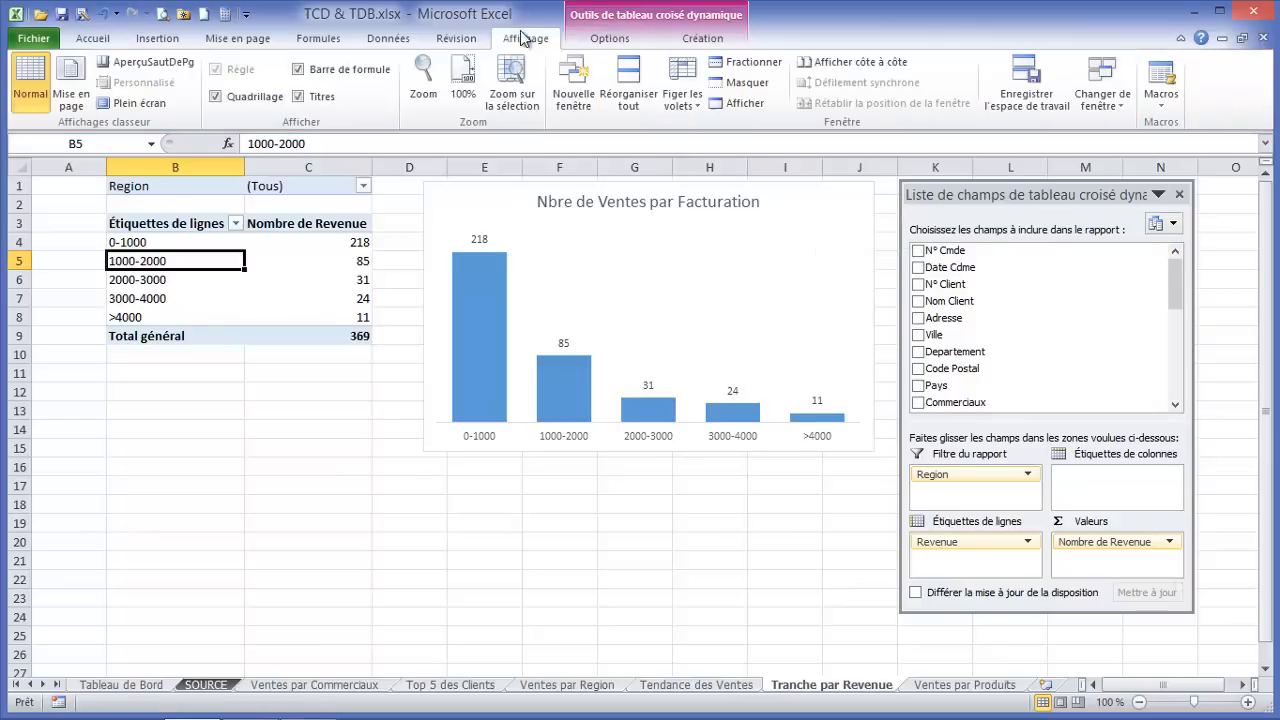
pyautogui.click(1102, 88)
pyautogui.click(1139, 151)
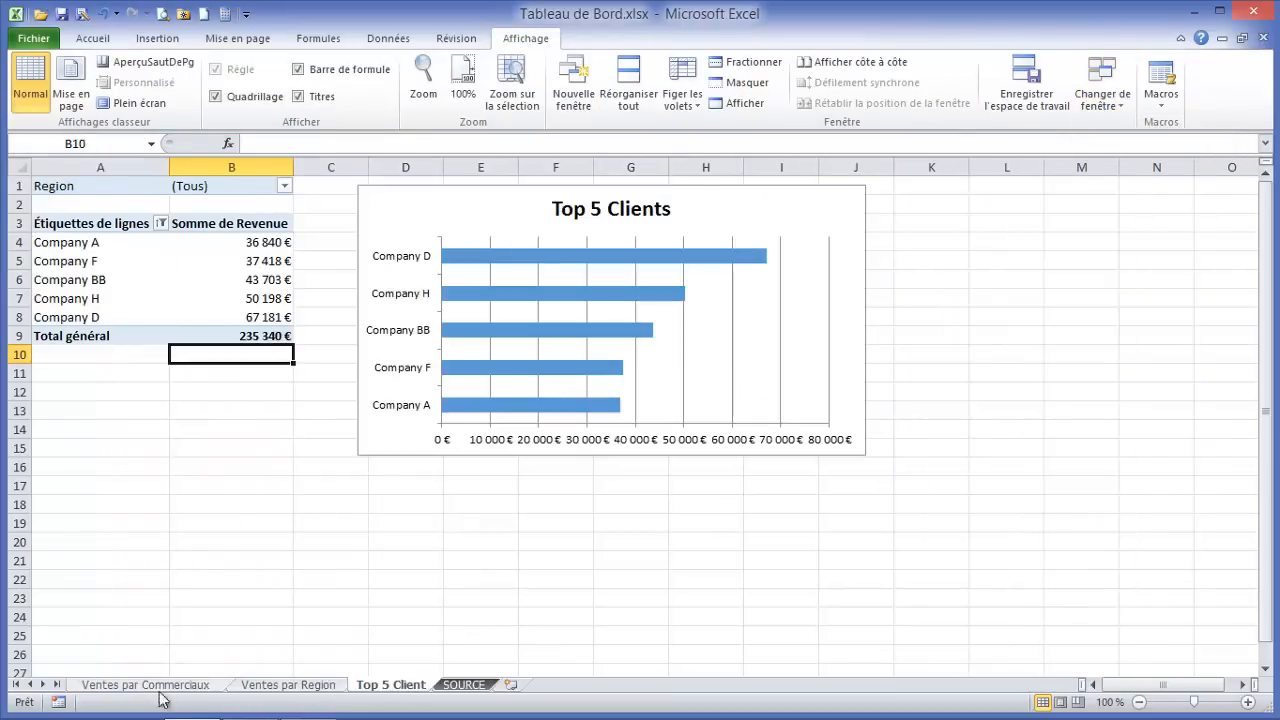
pyautogui.click(464, 685)
pyautogui.click(300, 316)
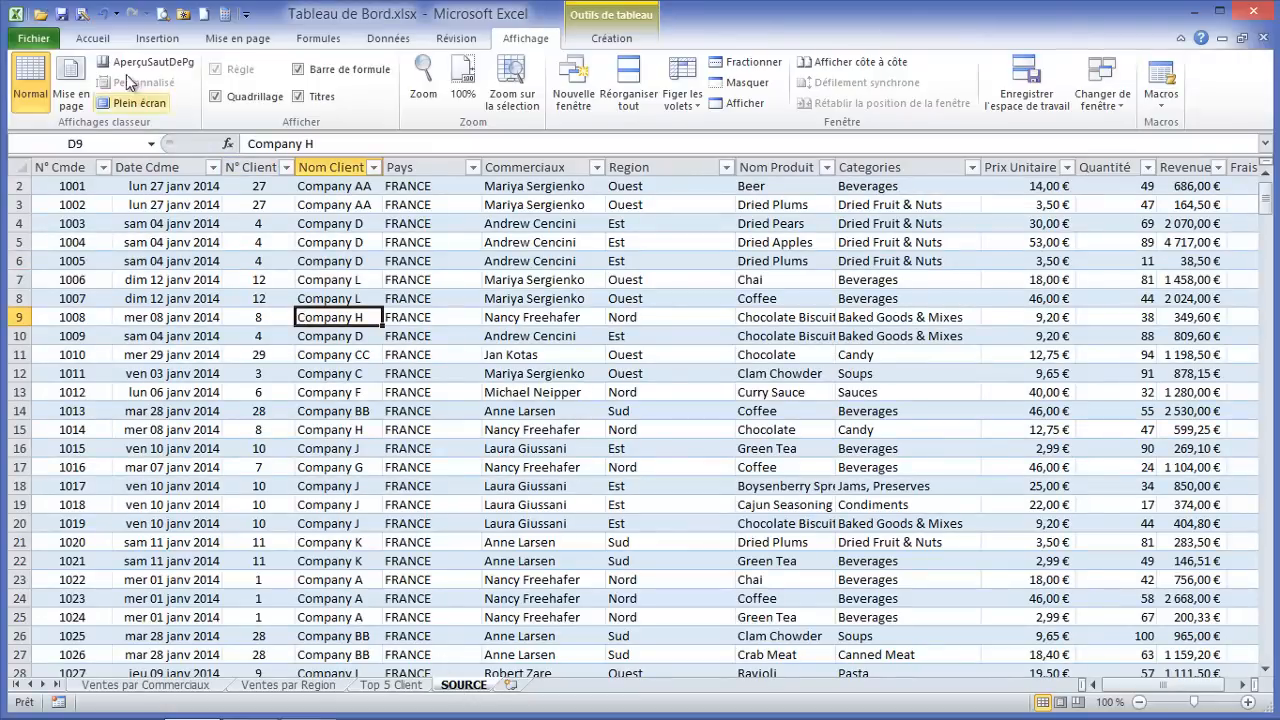
pyautogui.click(157, 38)
pyautogui.click(62, 78)
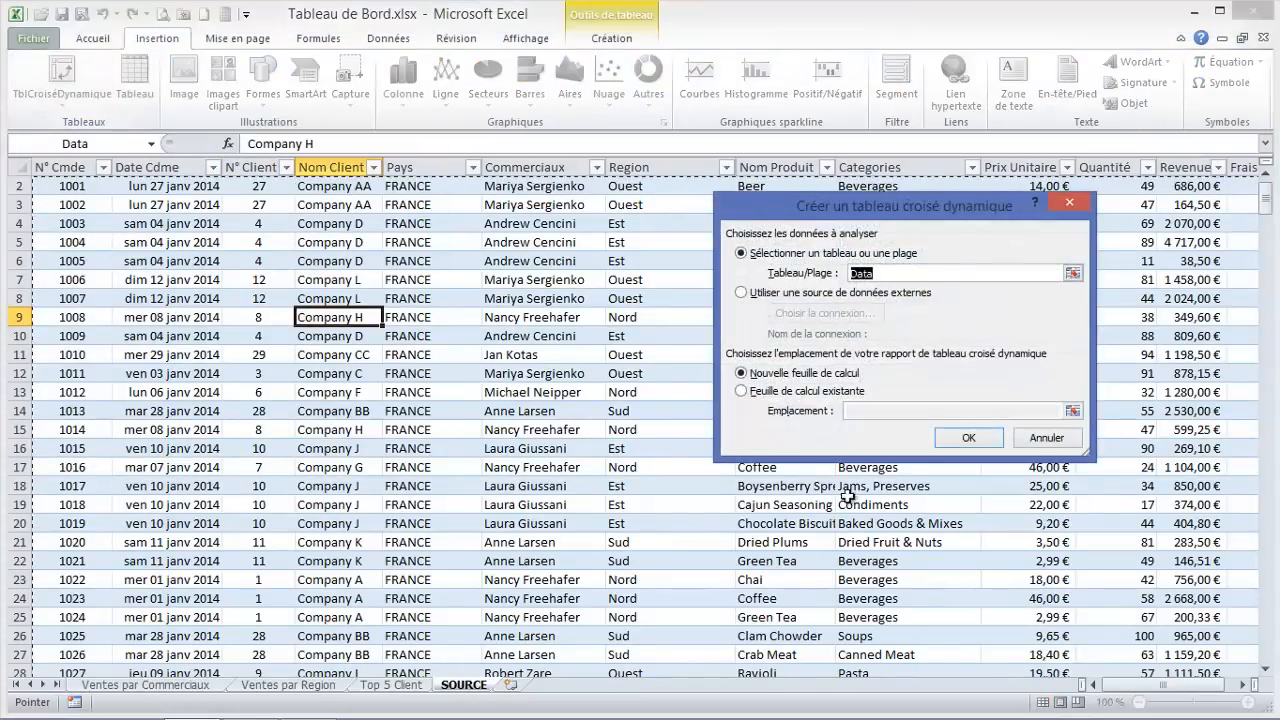
pyautogui.click(968, 440)
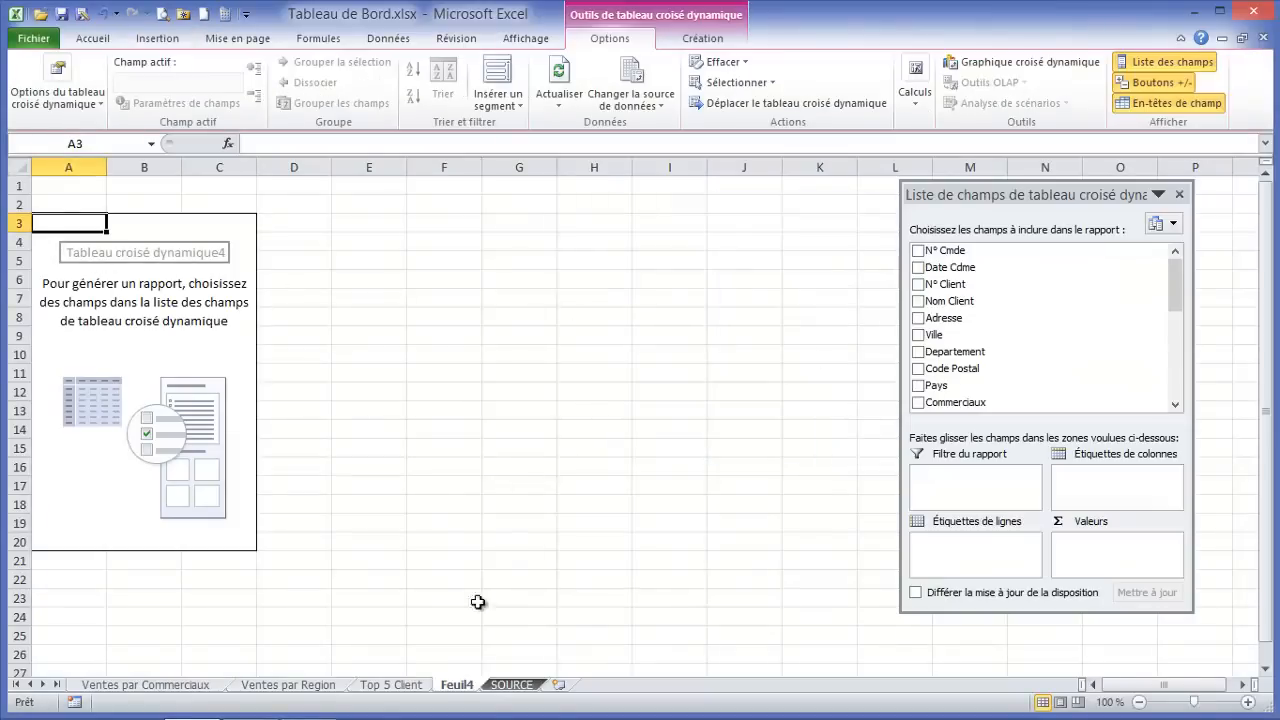
# Rename the new pivot table sheet as Tranche Revenue
pyautogui.doubleClick(456, 686)
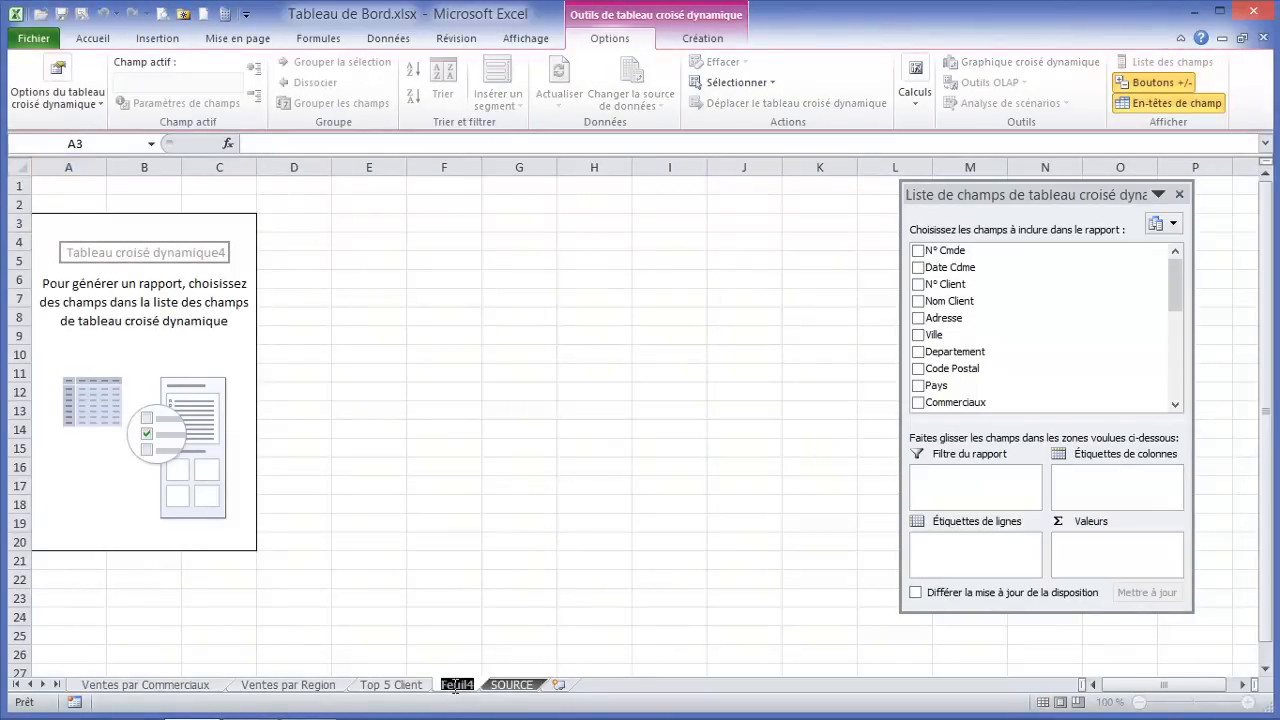
pyautogui.write('Tranche')
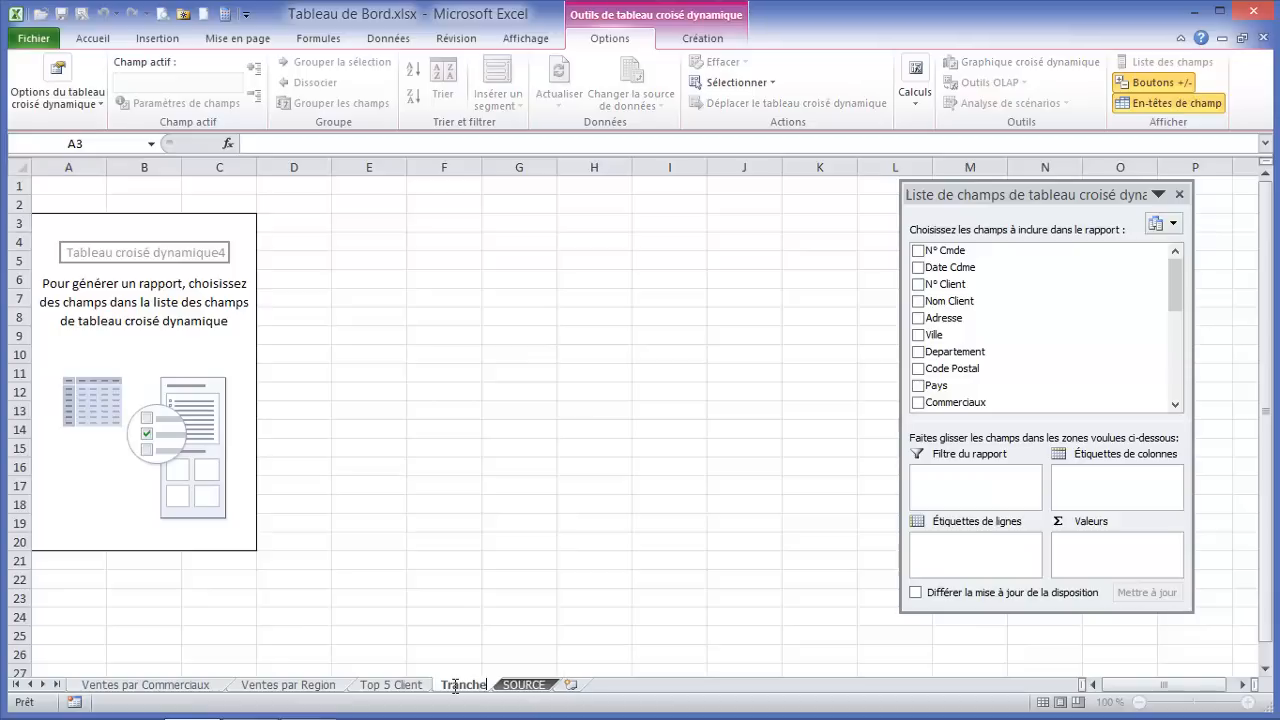
pyautogui.write(' Revenu')
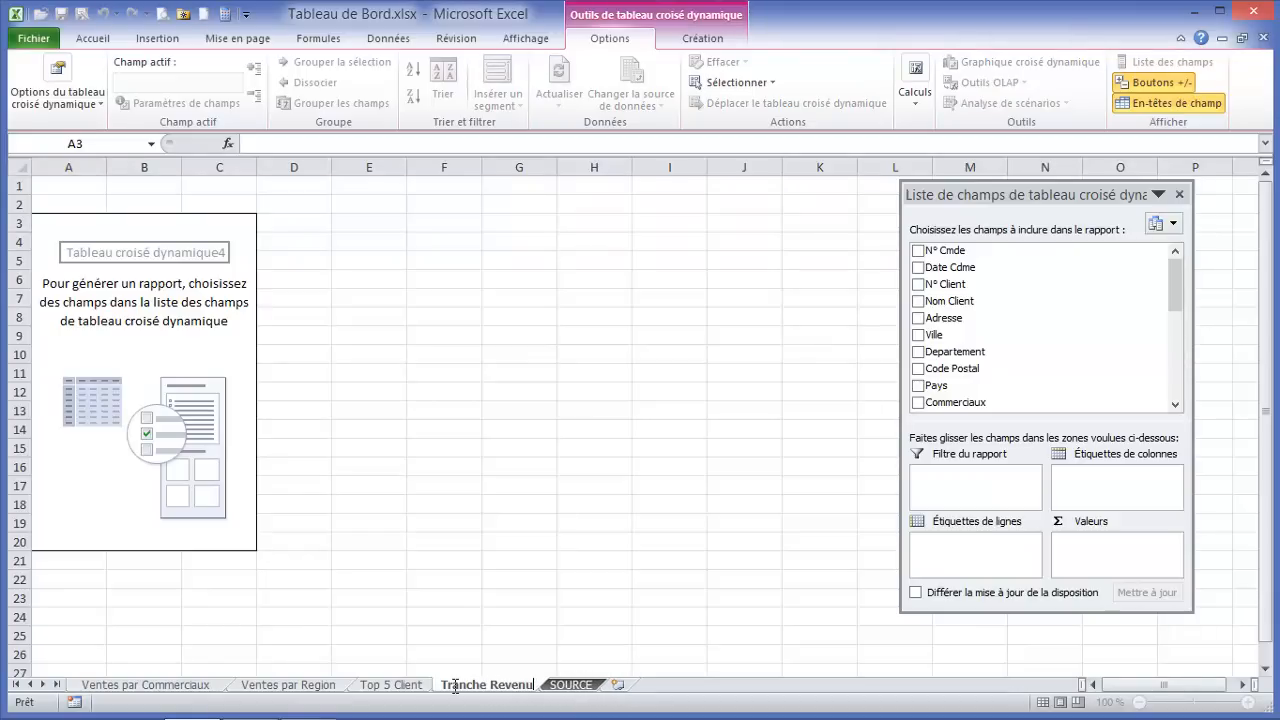
pyautogui.write('e')
pyautogui.click(633, 325)
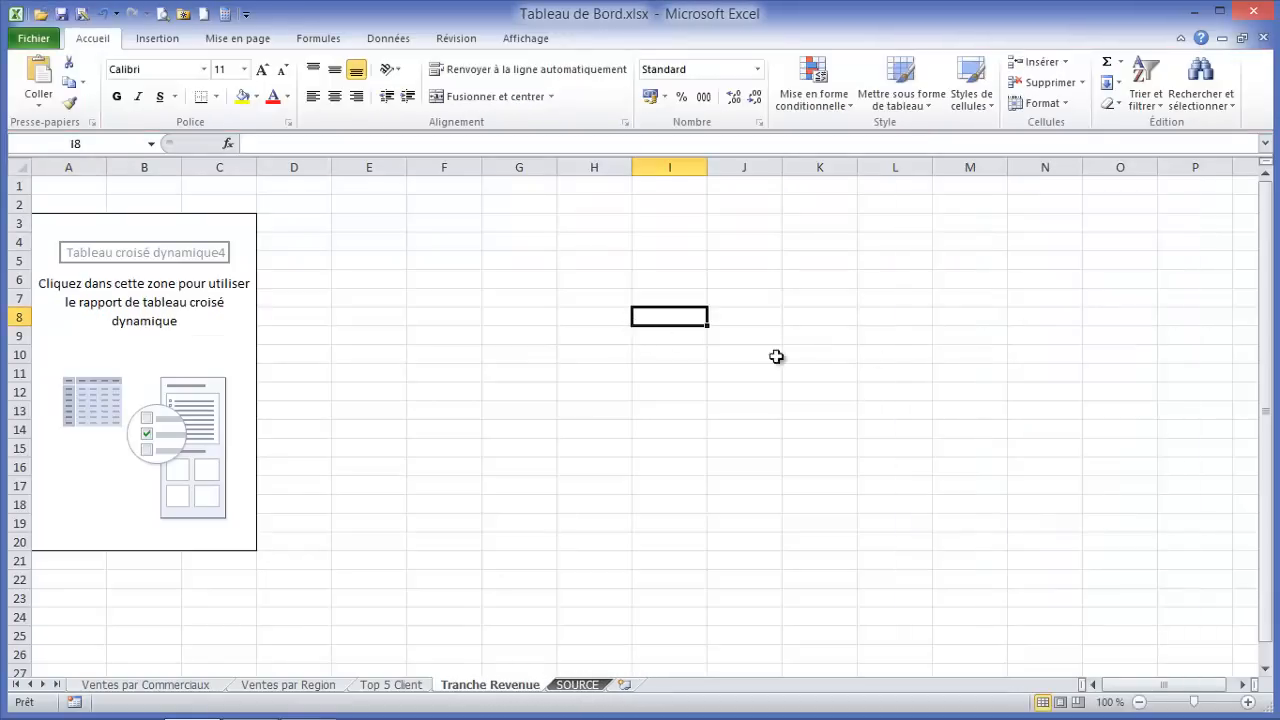
# Add the Revenue field to the pivot table as both row labels and summed values
pyautogui.click(115, 264)
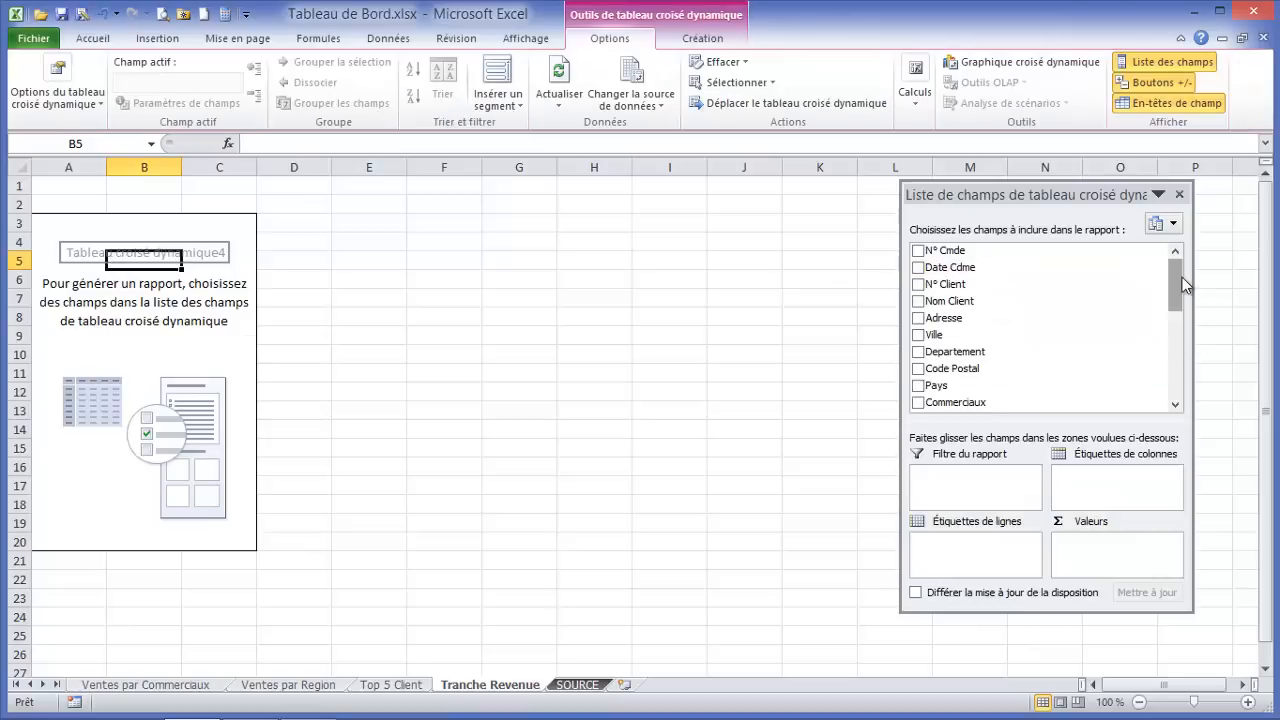
pyautogui.moveTo(1177, 278); pyautogui.dragTo(1177, 378)
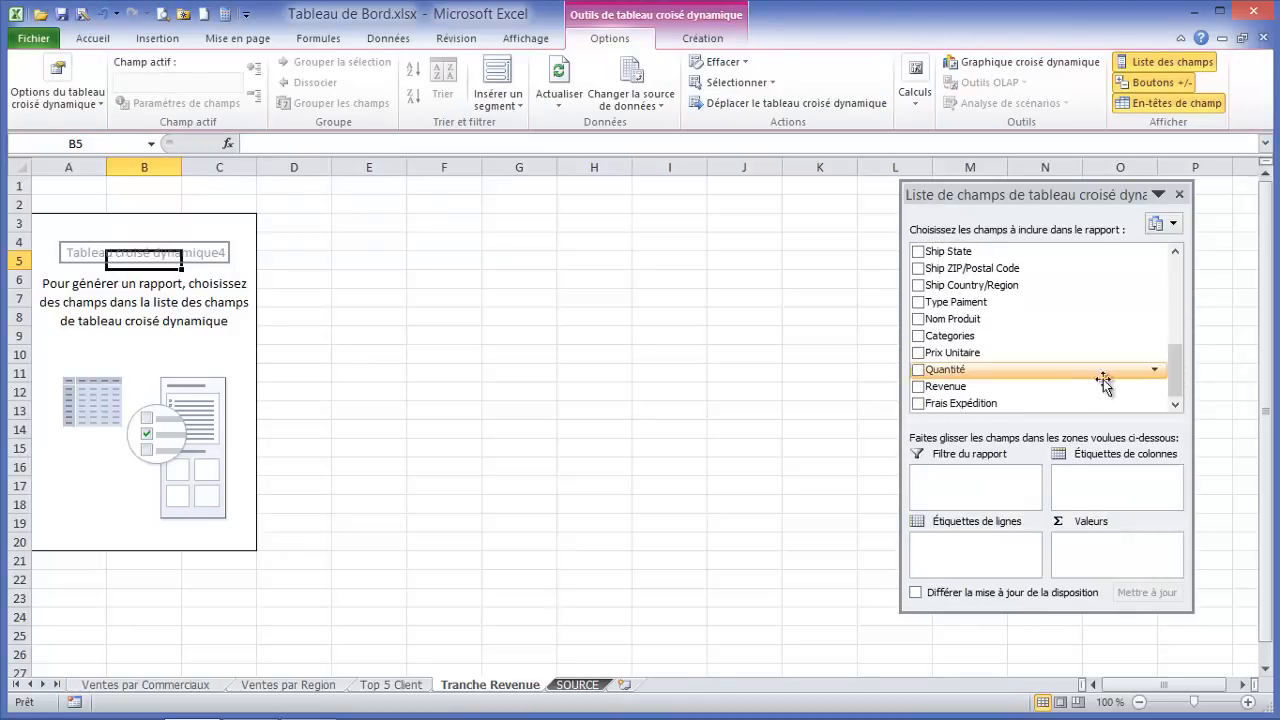
pyautogui.moveTo(945, 386); pyautogui.dragTo(940, 548)
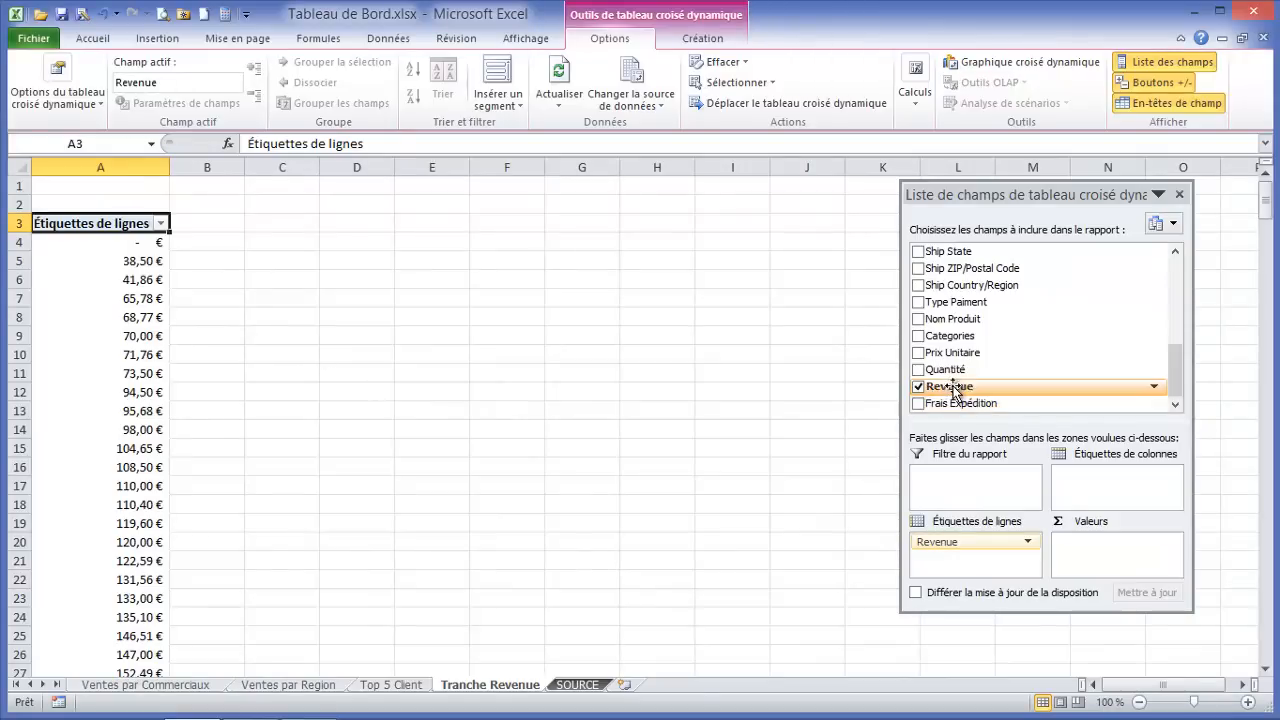
pyautogui.moveTo(949, 386); pyautogui.dragTo(1088, 548)
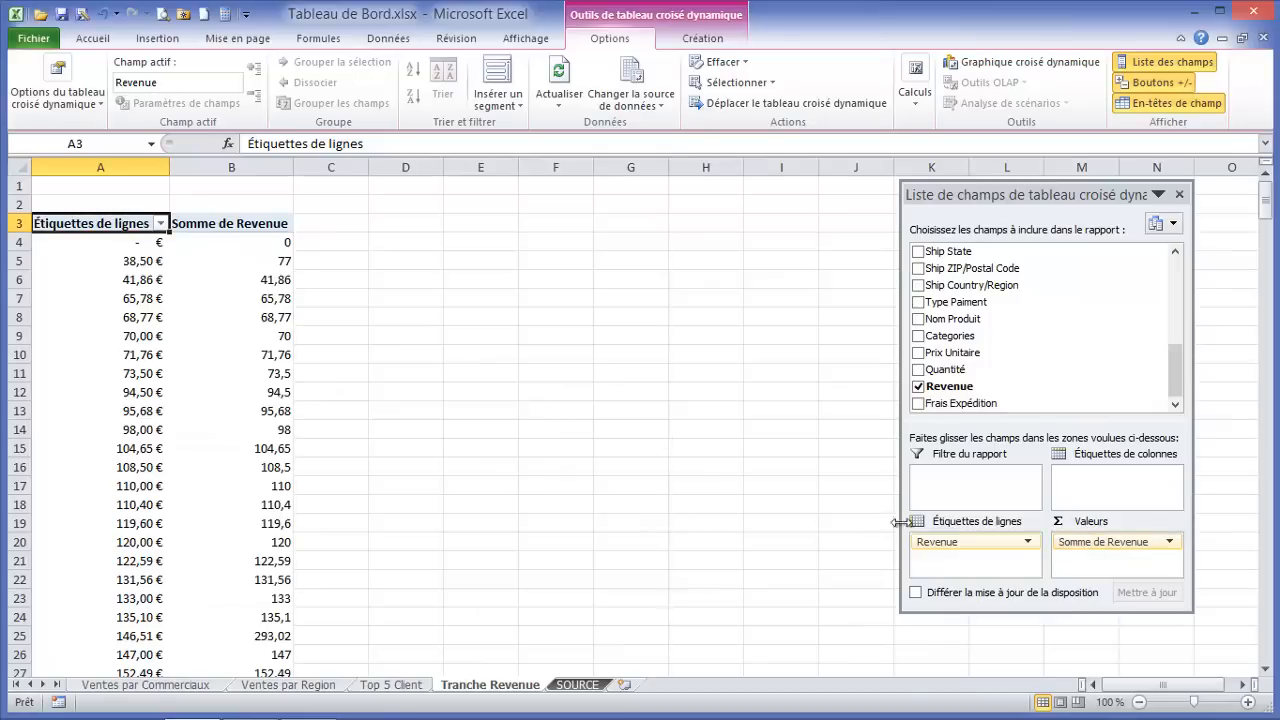
# Group the revenue row labels from 0 to 7938 in intervals of 1000
pyautogui.click(131, 262)
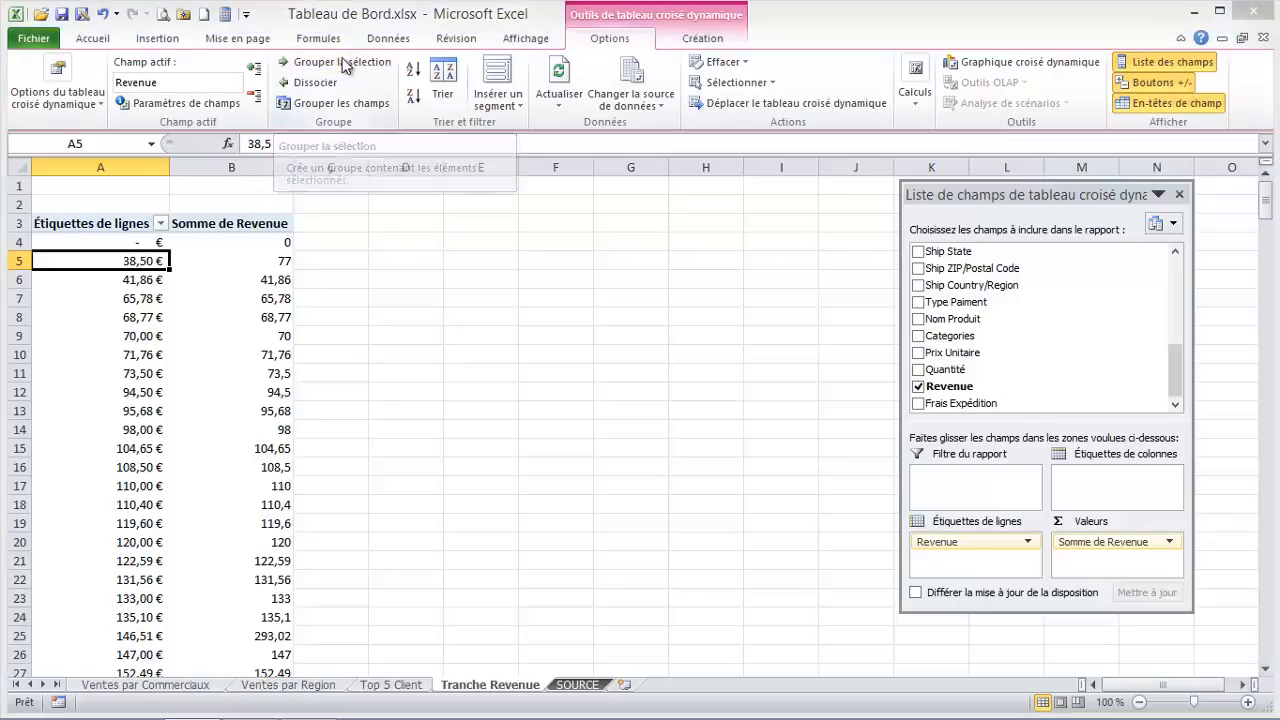
pyautogui.click(343, 64)
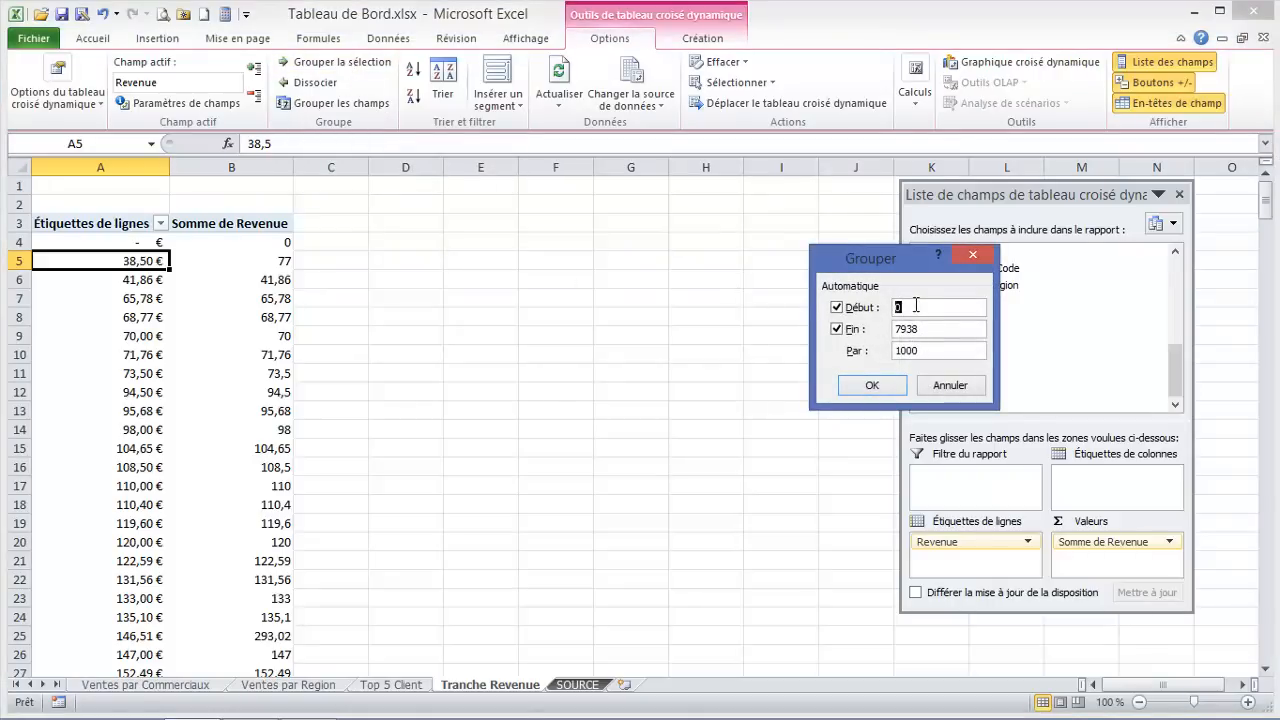
pyautogui.click(871, 385)
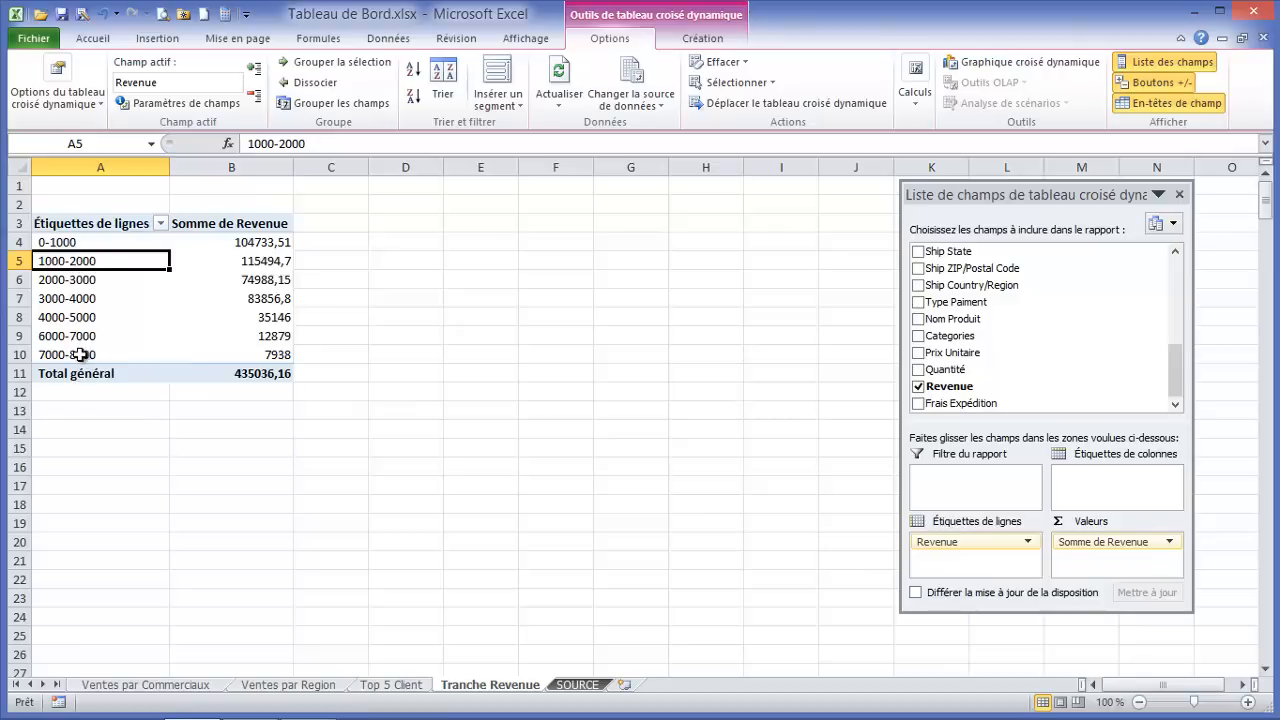
# Summarize the Revenue values by count (Nombre) instead of sum
pyautogui.click(258, 249)
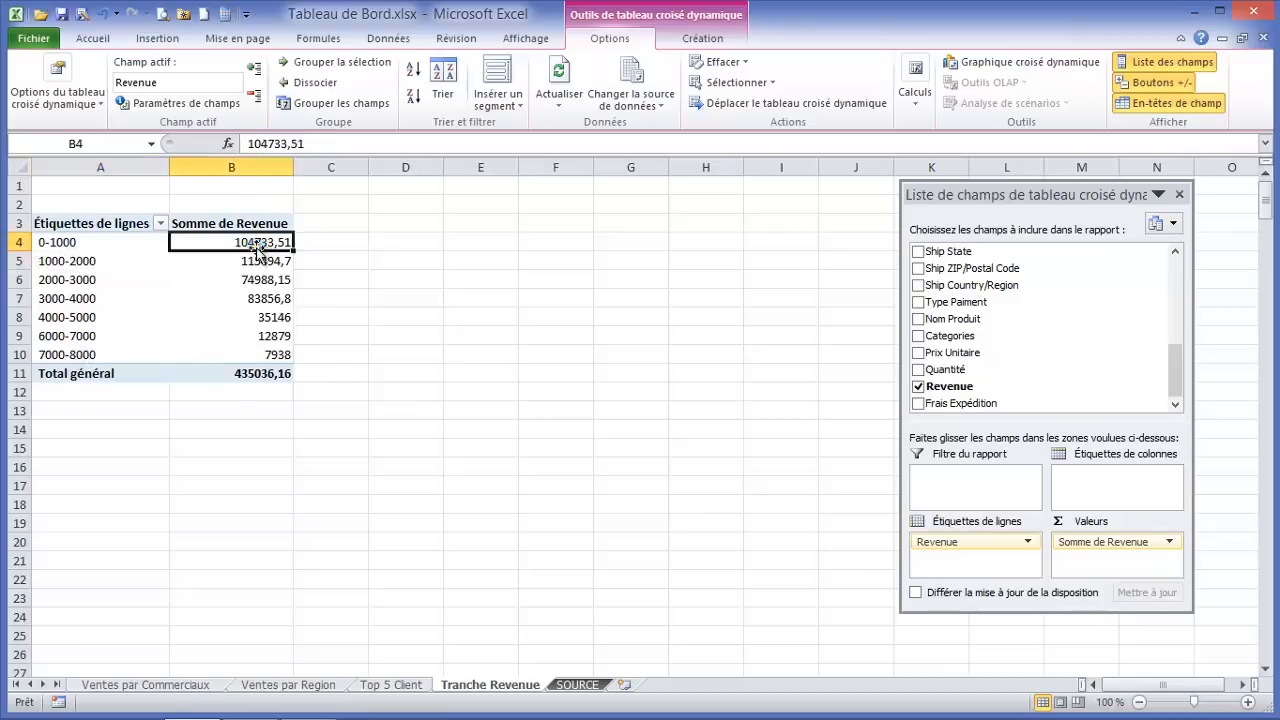
pyautogui.click(1169, 541)
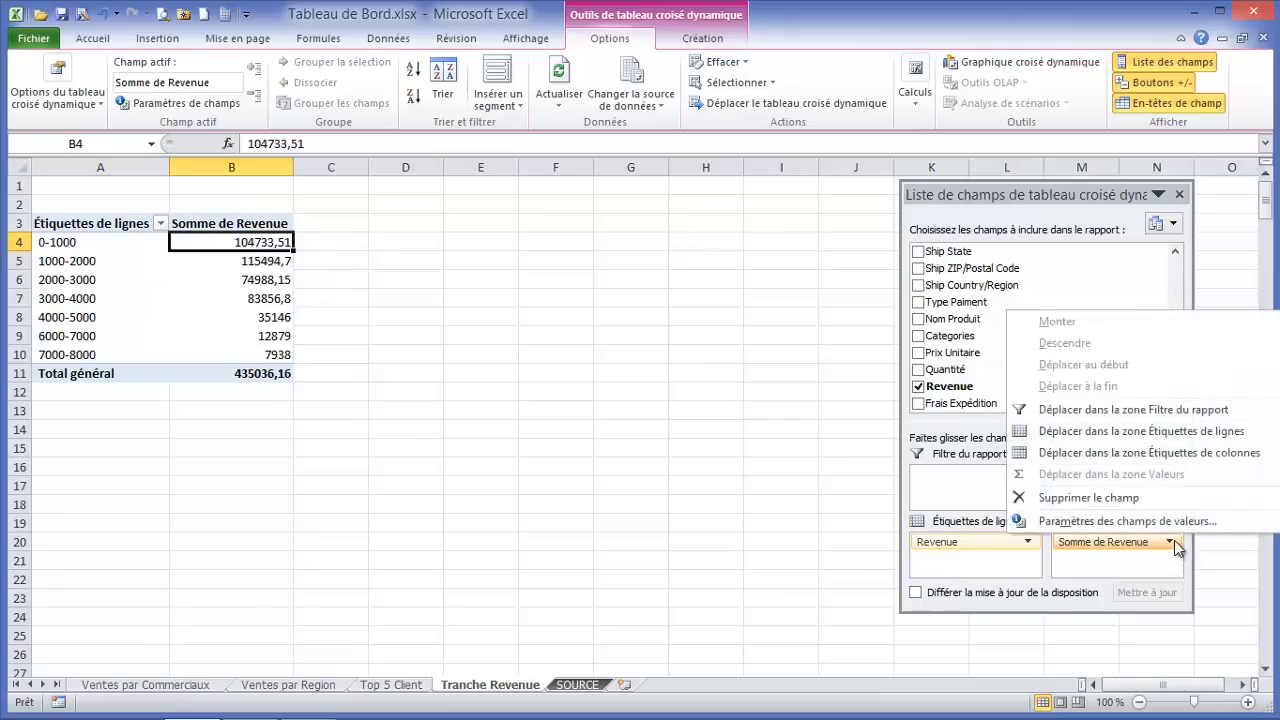
pyautogui.click(1097, 521)
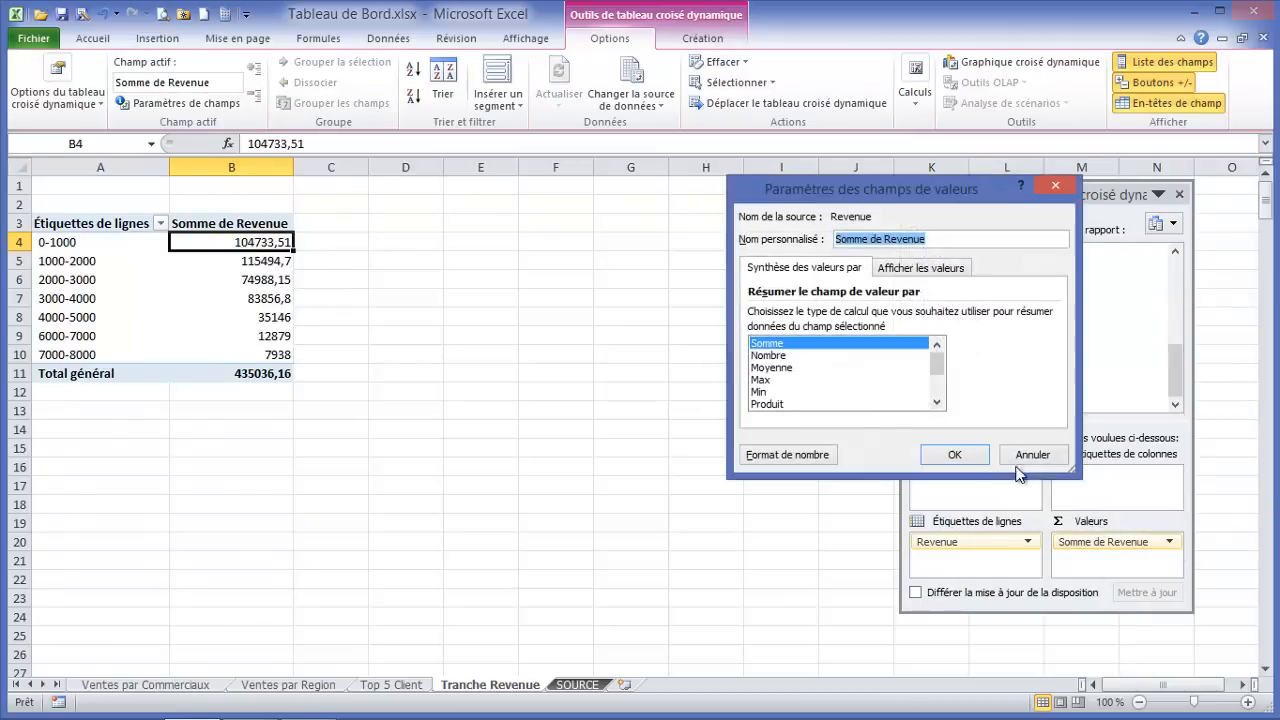
pyautogui.click(779, 356)
pyautogui.click(958, 455)
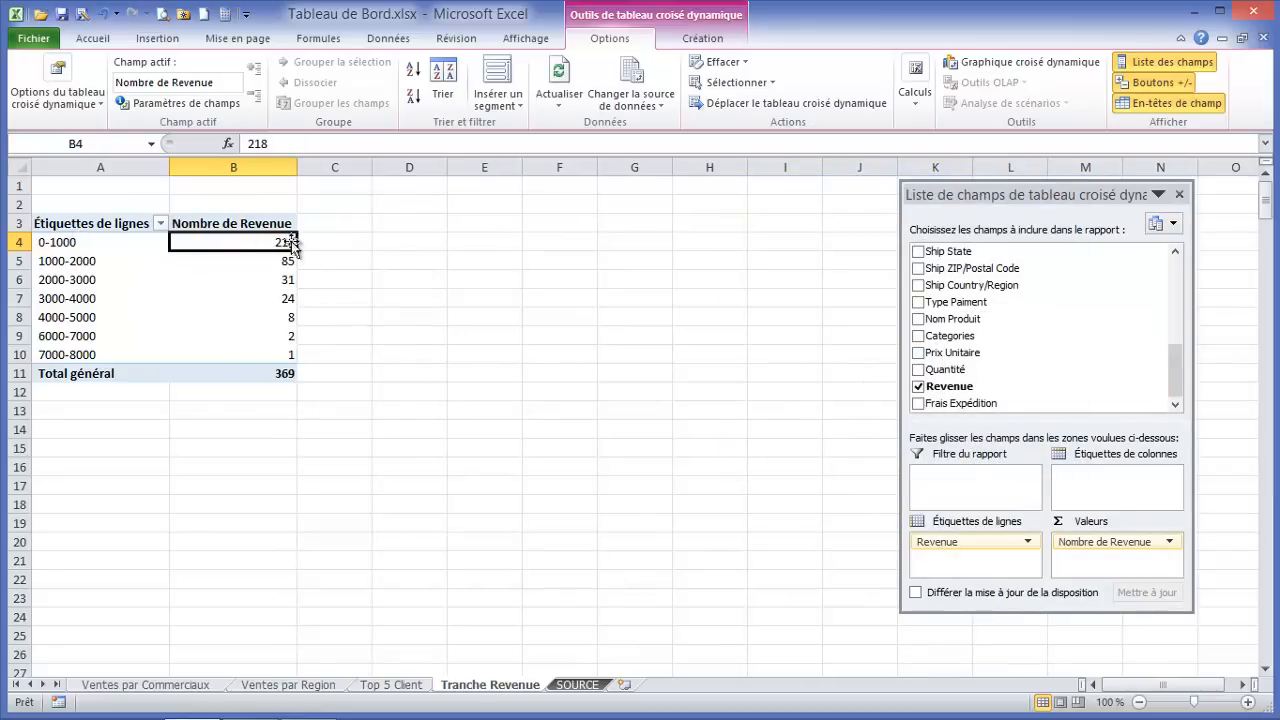
# Try regrouping the revenue brackets in intervals of 4000 and undo the regrouping
pyautogui.click(107, 254)
pyautogui.click(82, 318)
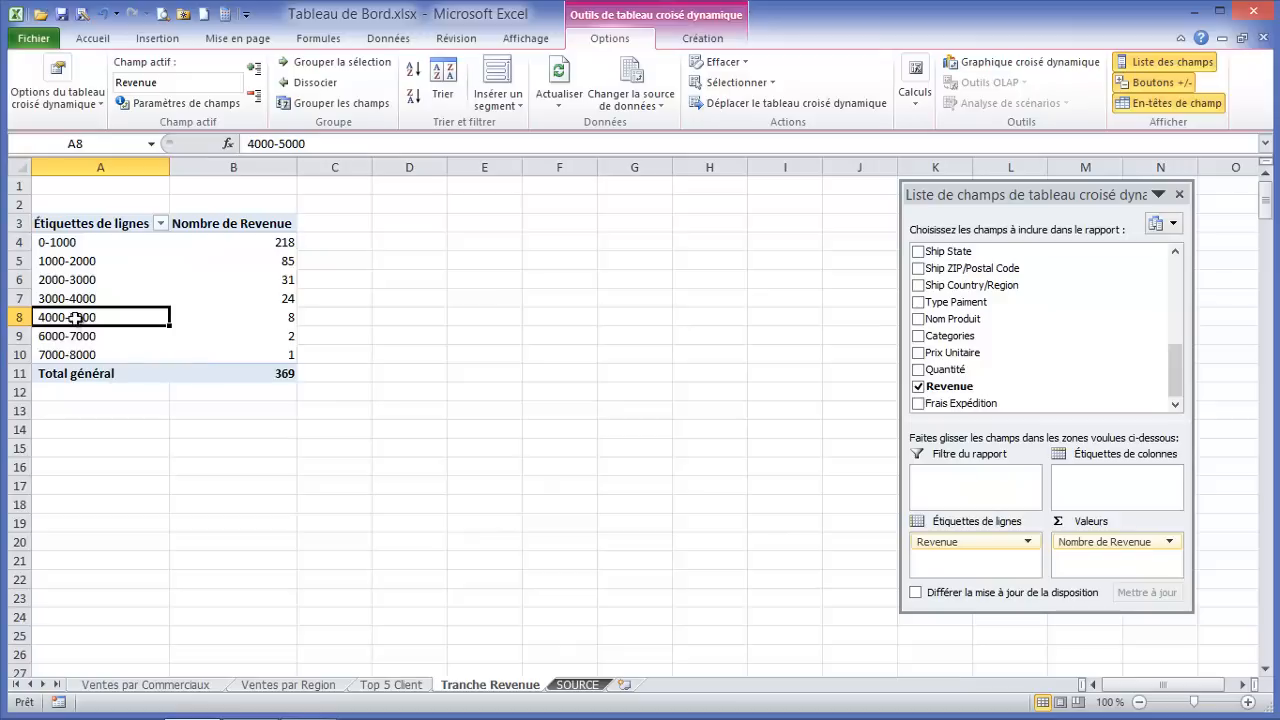
pyautogui.rightClick(76, 318)
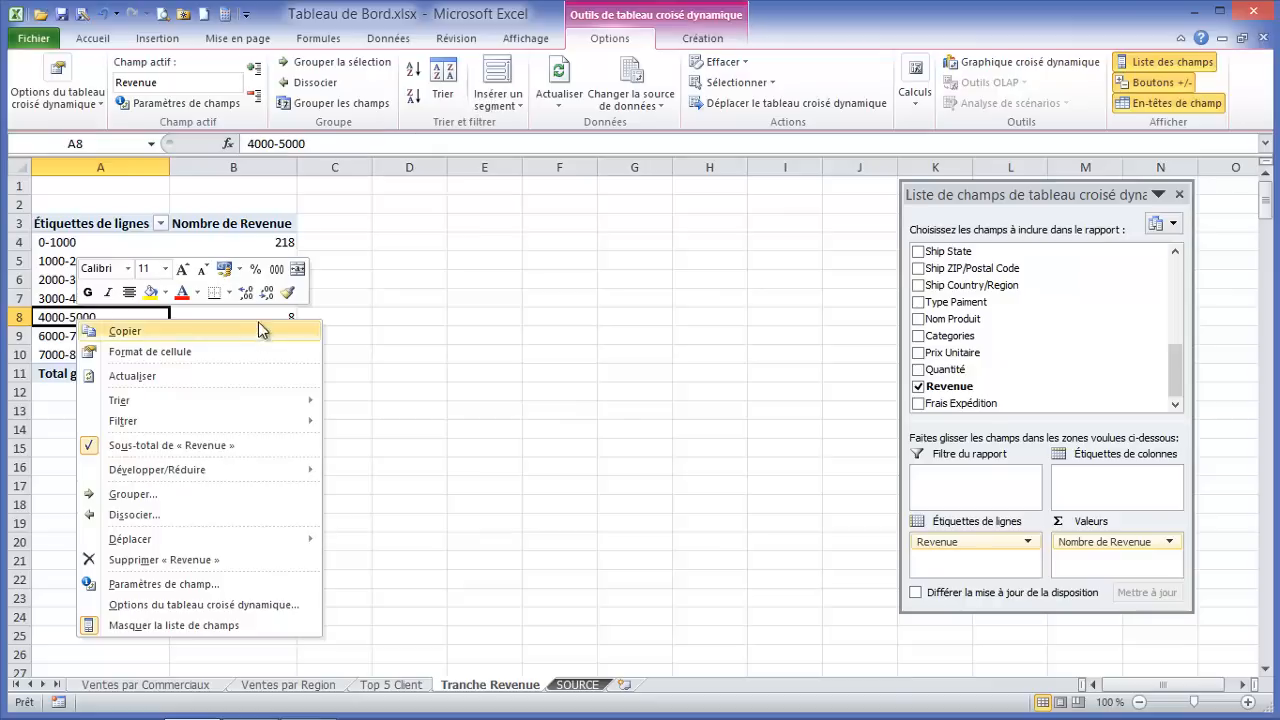
pyautogui.click(330, 63)
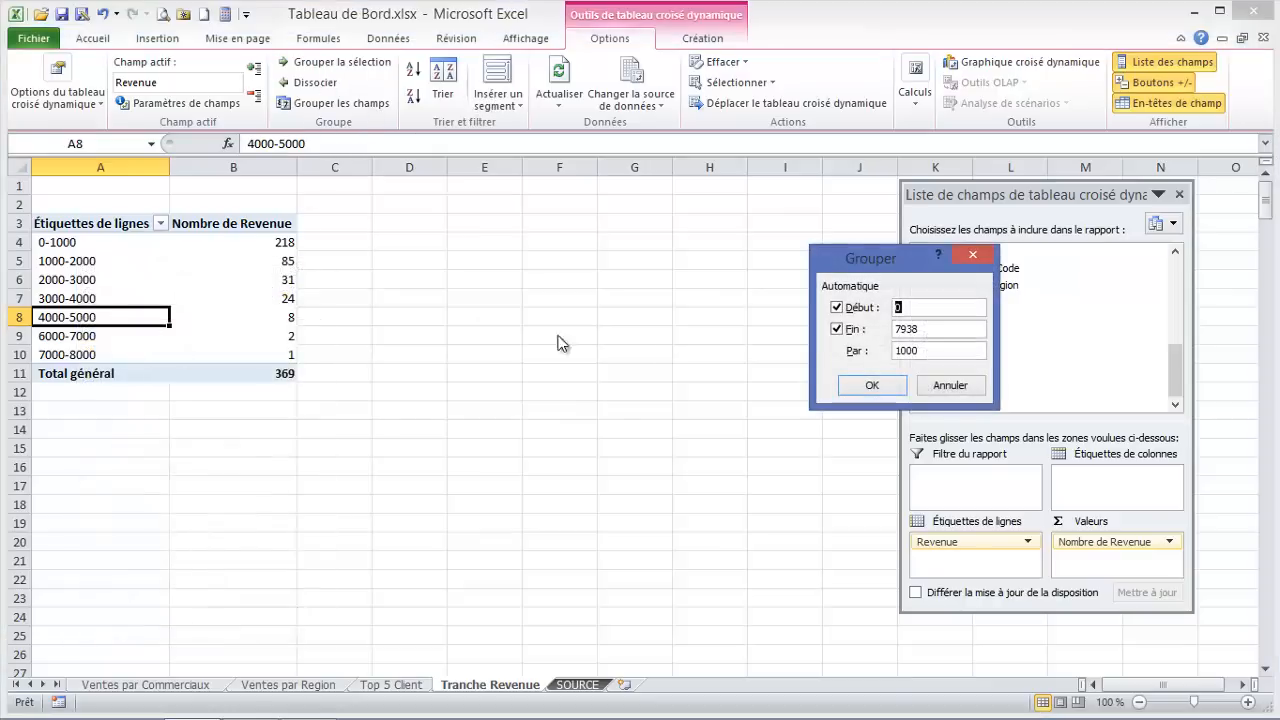
pyautogui.moveTo(879, 350); pyautogui.dragTo(876, 356)
pyautogui.click(864, 385)
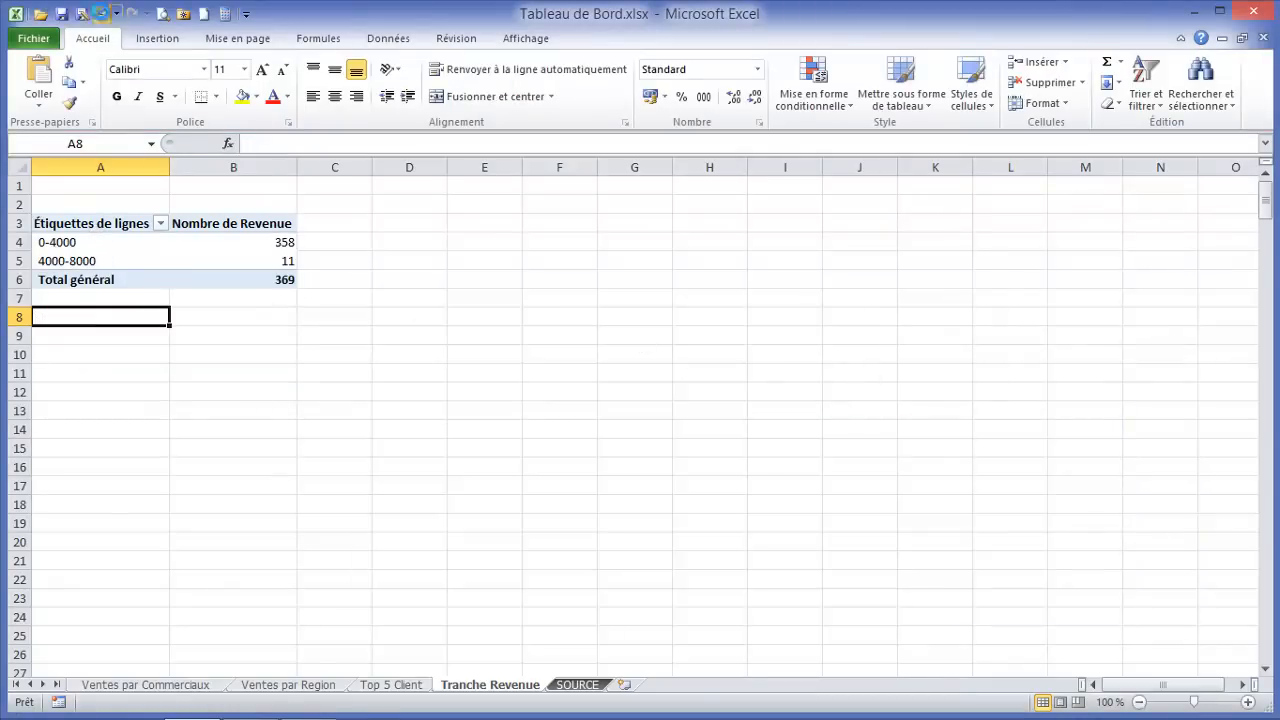
pyautogui.click(103, 13)
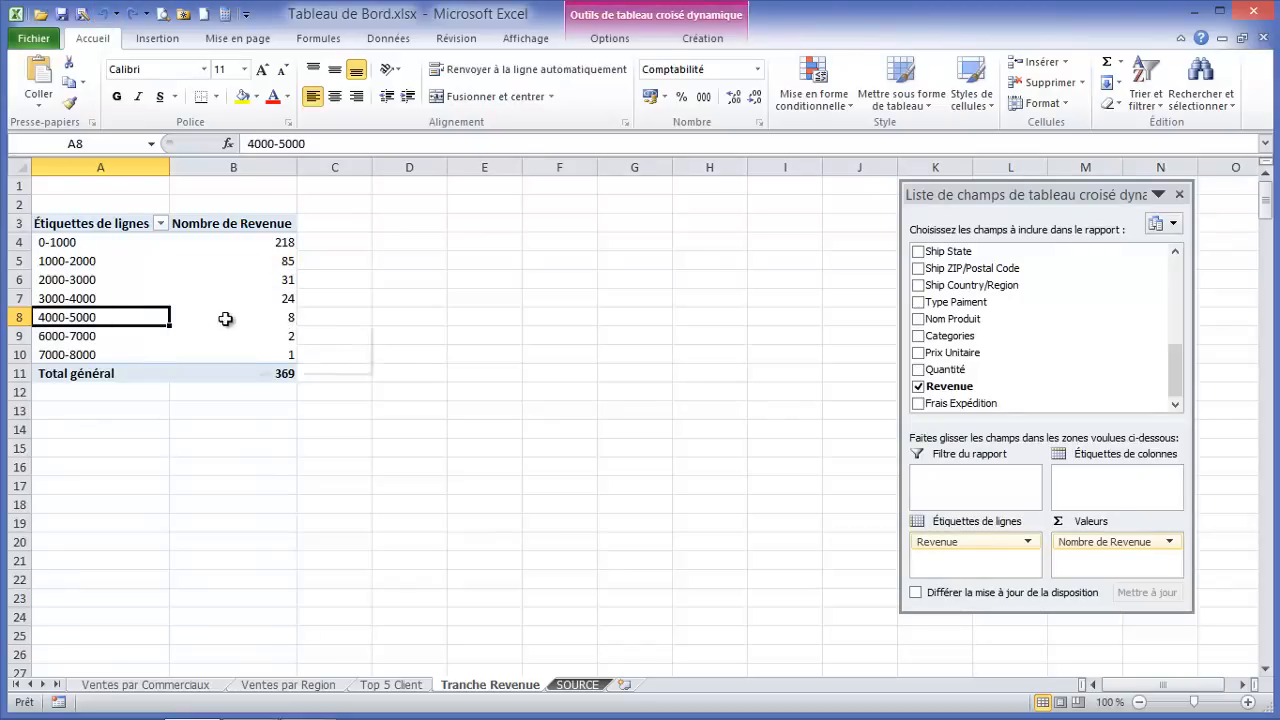
# Insert a clustered column pivot chart of the revenue brackets and place it beside the pivot table
pyautogui.click(417, 330)
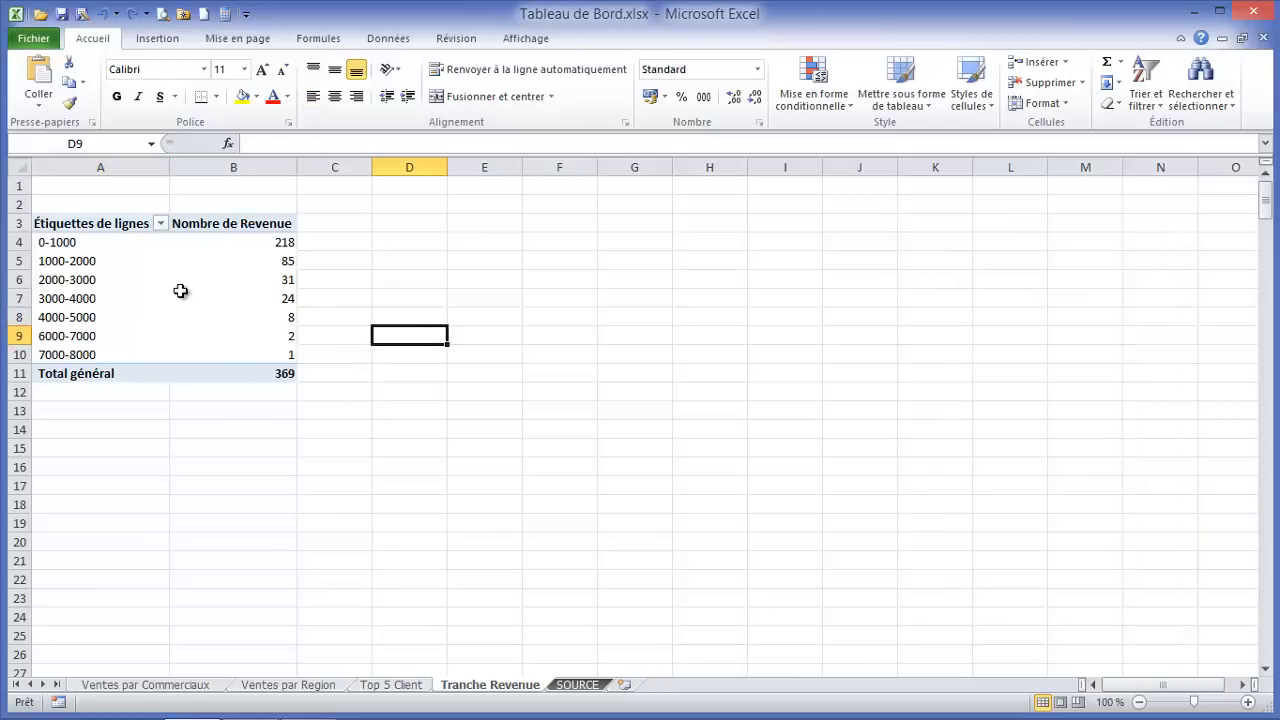
pyautogui.click(87, 270)
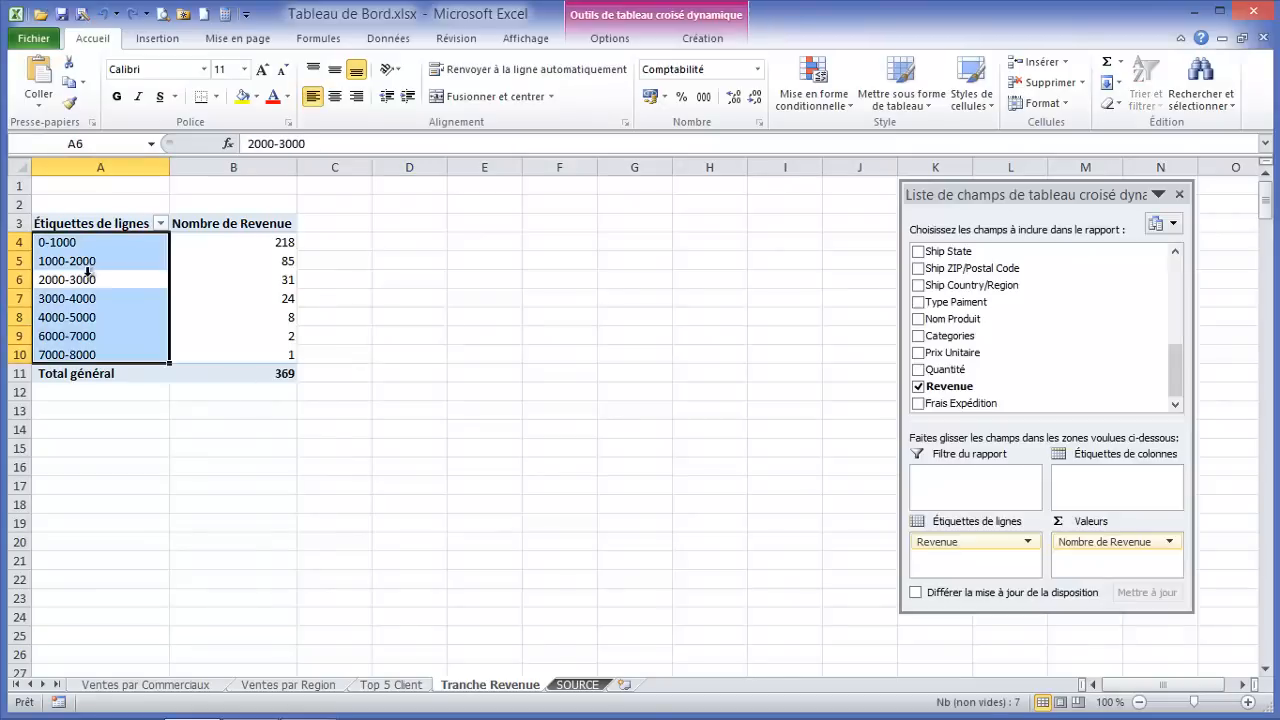
pyautogui.click(693, 45)
pyautogui.click(625, 48)
pyautogui.click(985, 62)
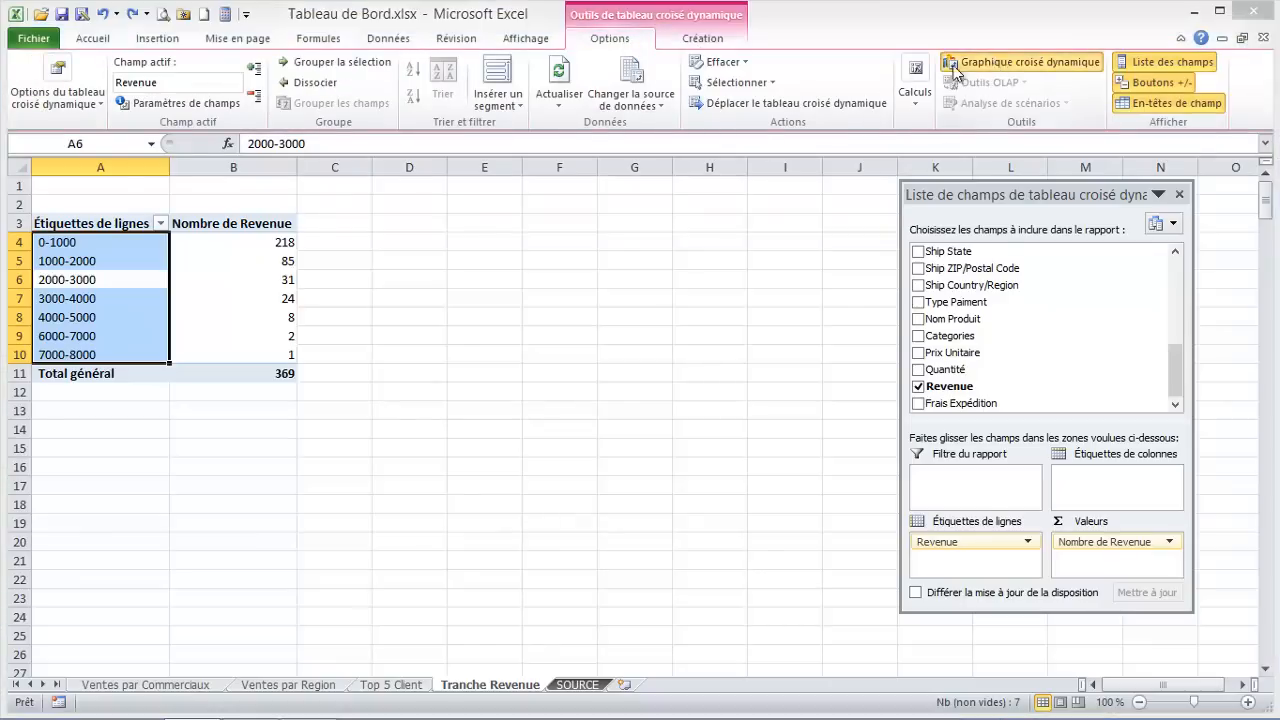
pyautogui.moveTo(730, 203); pyautogui.dragTo(638, 211)
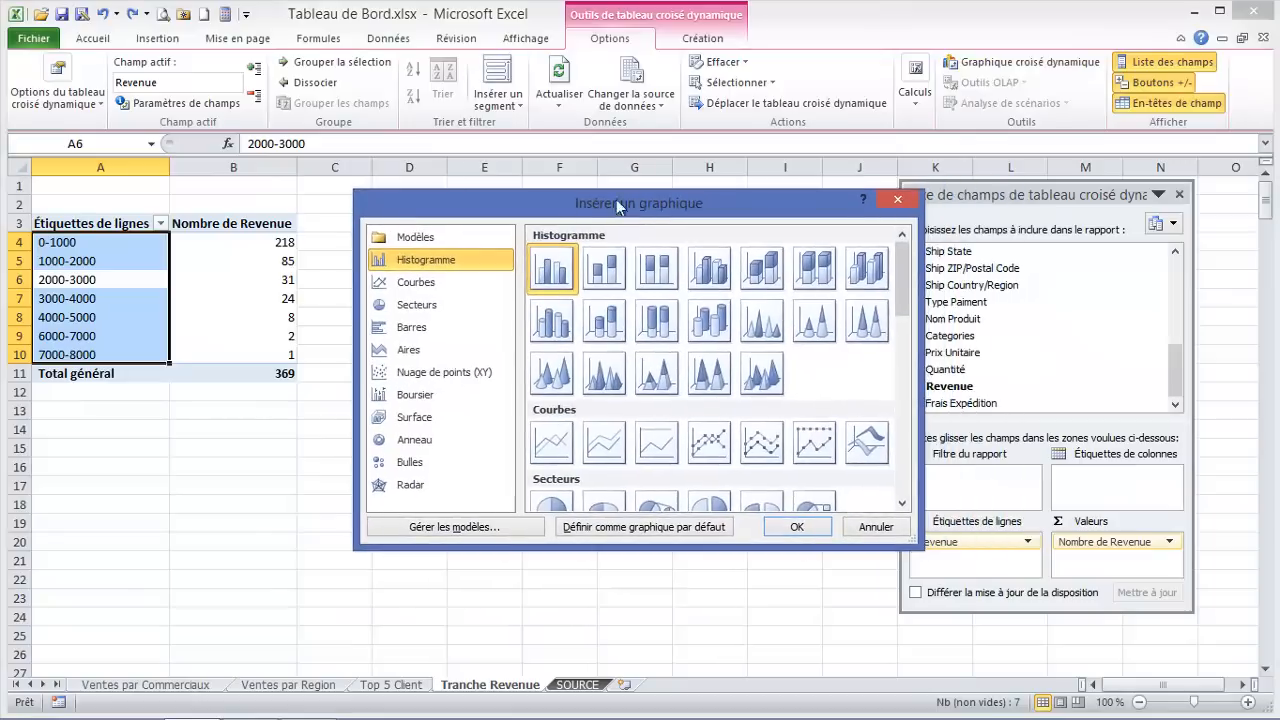
pyautogui.click(797, 526)
pyautogui.moveTo(704, 302); pyautogui.dragTo(646, 193)
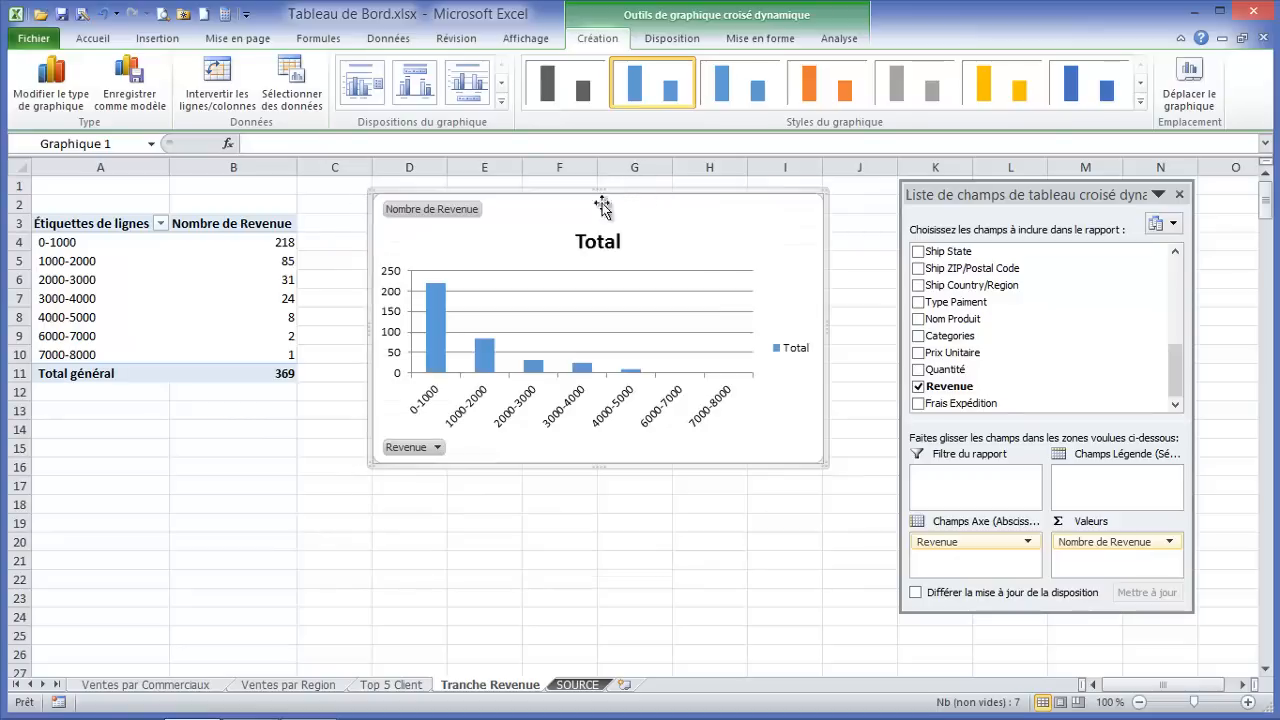
# Hide all field buttons on the pivot chart and delete its legend, keeping the chart itself
pyautogui.rightClick(455, 205)
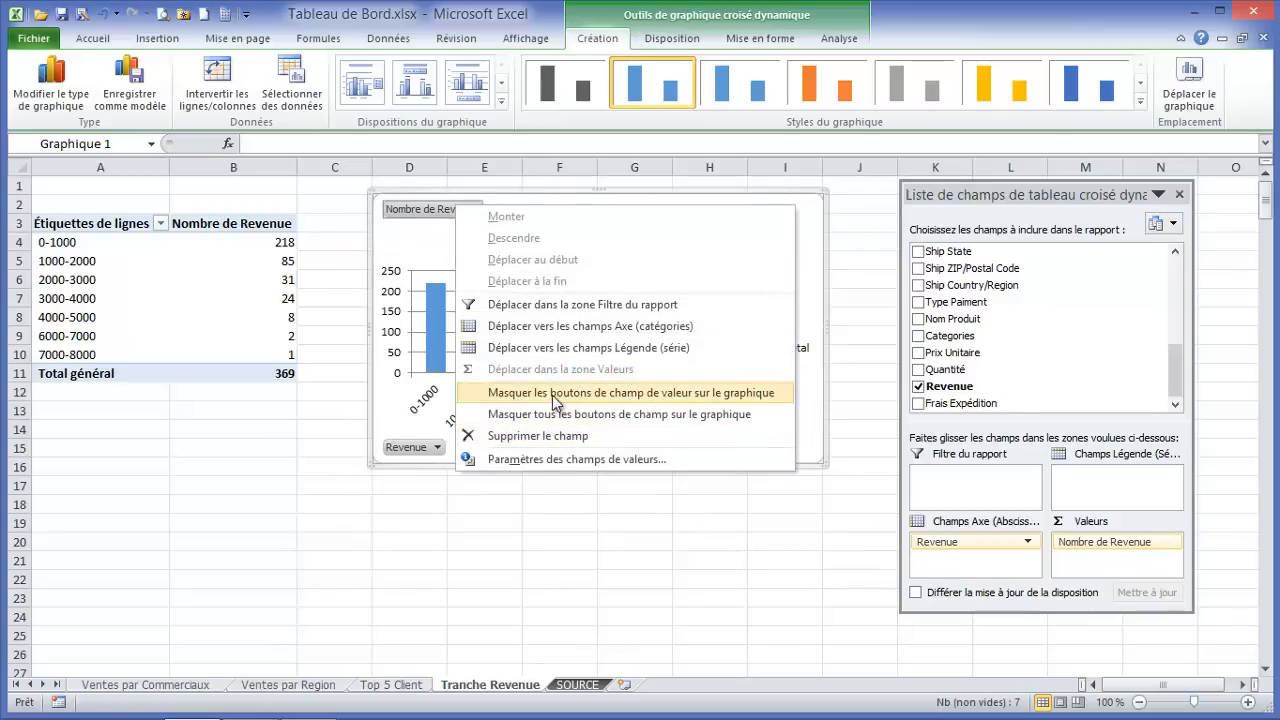
pyautogui.click(568, 414)
pyautogui.click(804, 352)
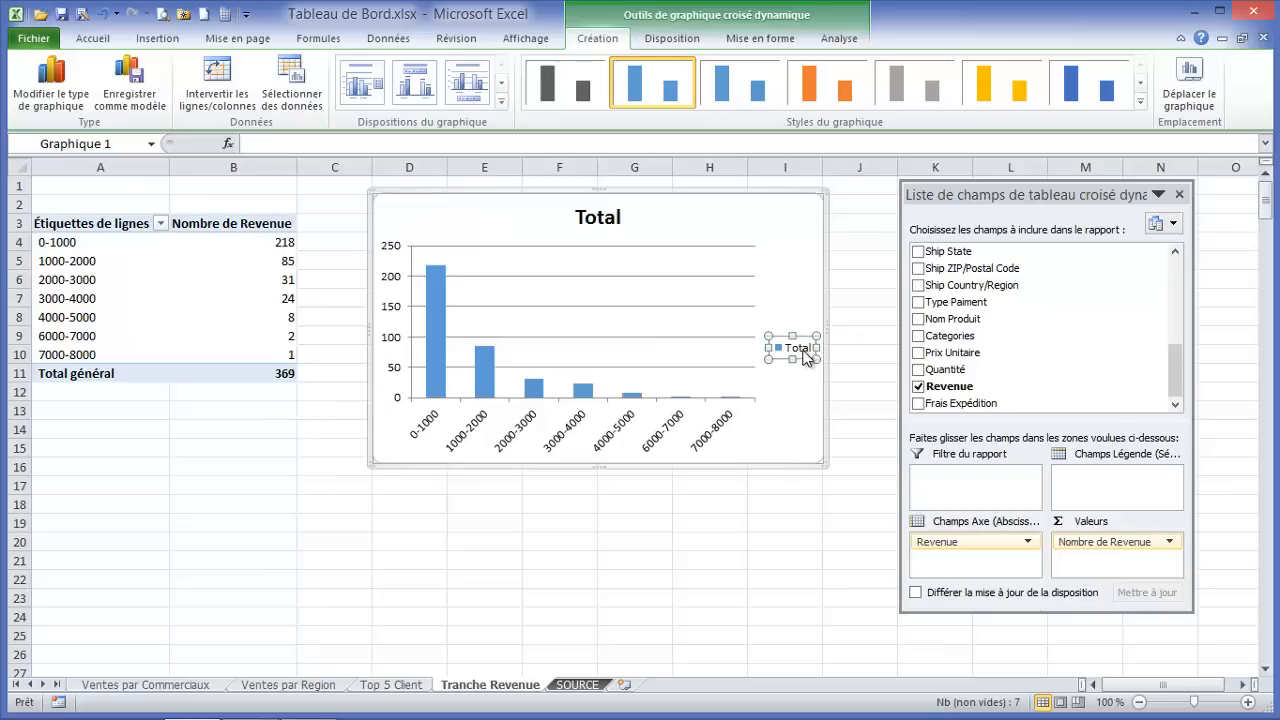
pyautogui.press('Delete')
pyautogui.press('Delete')
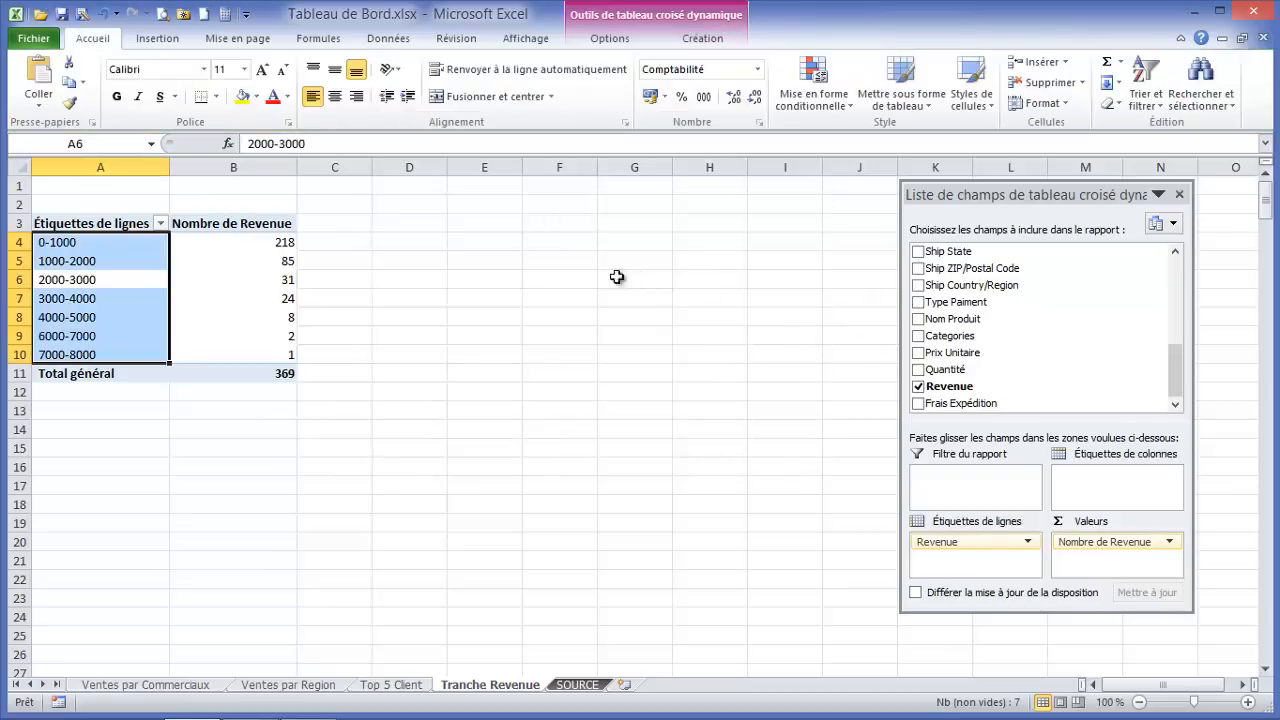
pyautogui.click(103, 13)
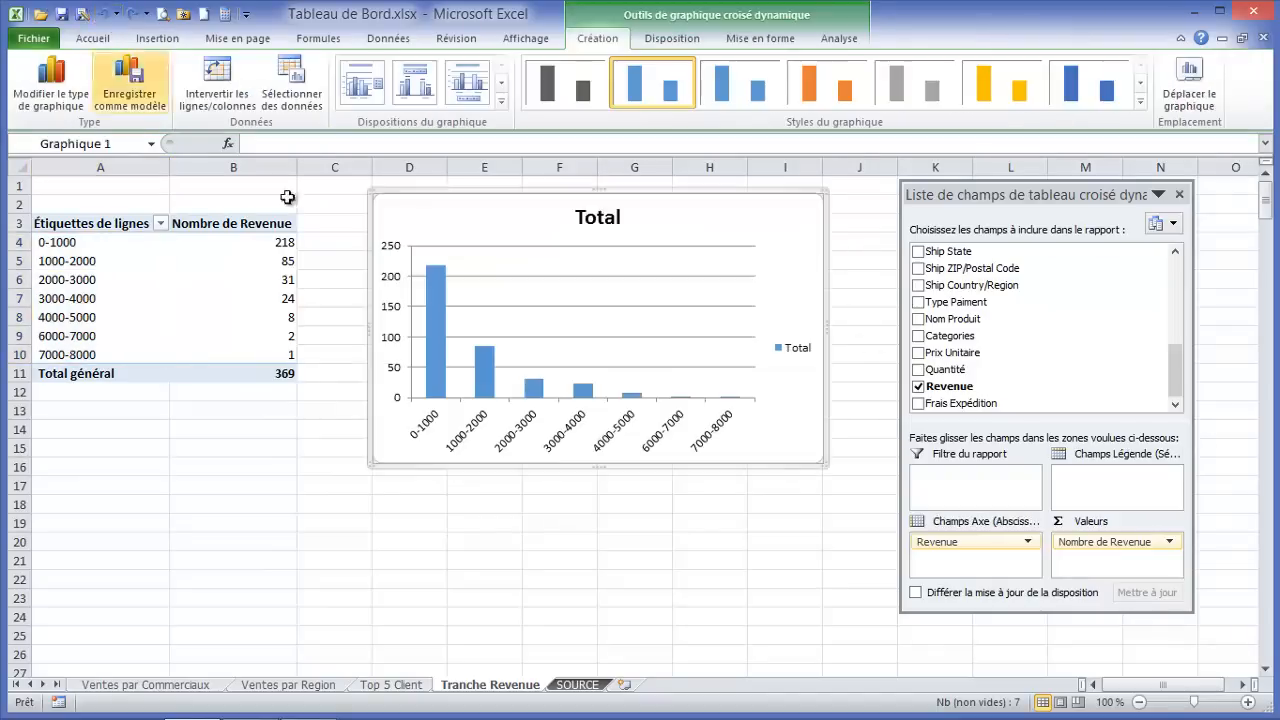
pyautogui.click(802, 350)
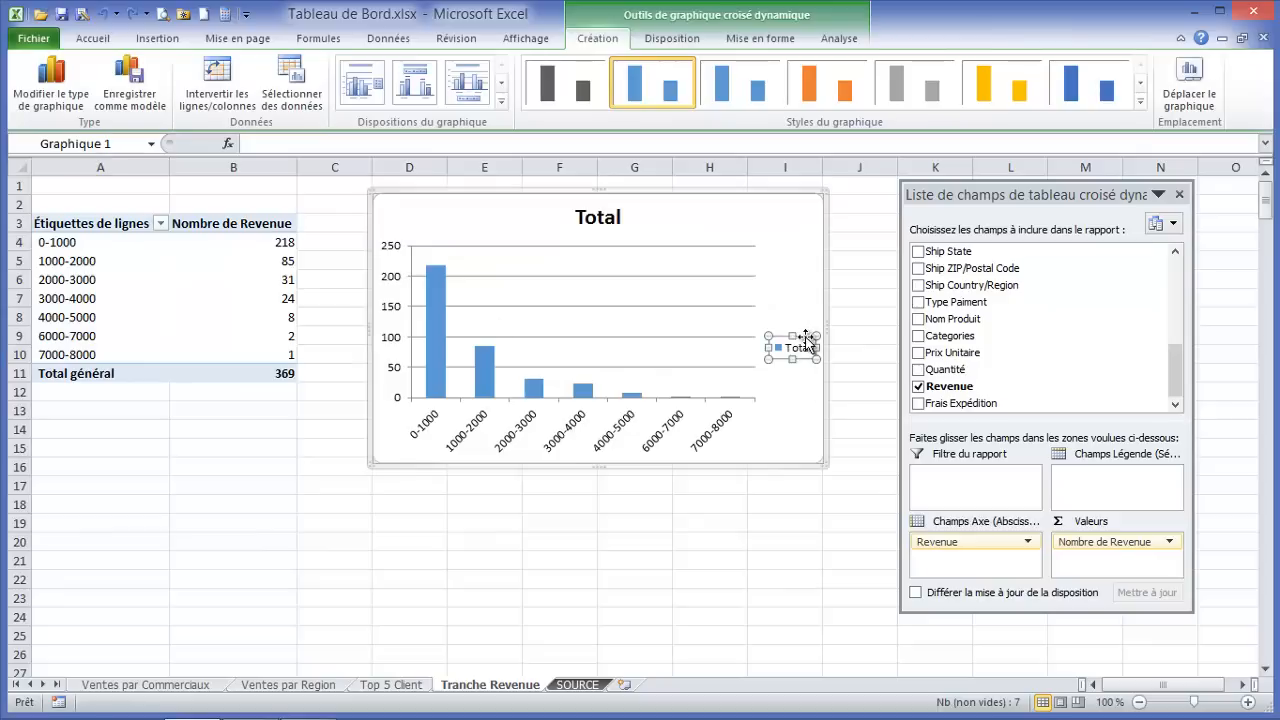
pyautogui.press('Delete')
# Change the chart title to "Revenue par Tranche de Facturation"
pyautogui.click(588, 222)
pyautogui.moveTo(580, 217); pyautogui.dragTo(641, 212)
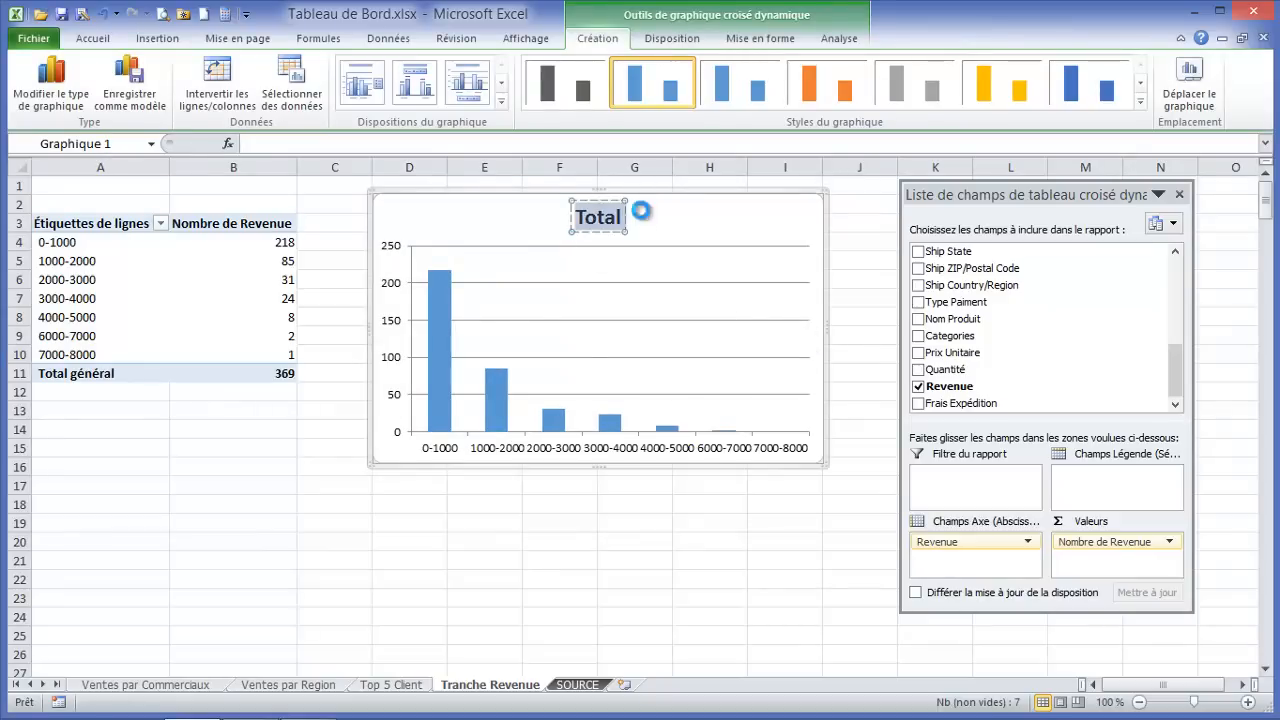
pyautogui.write('ven')
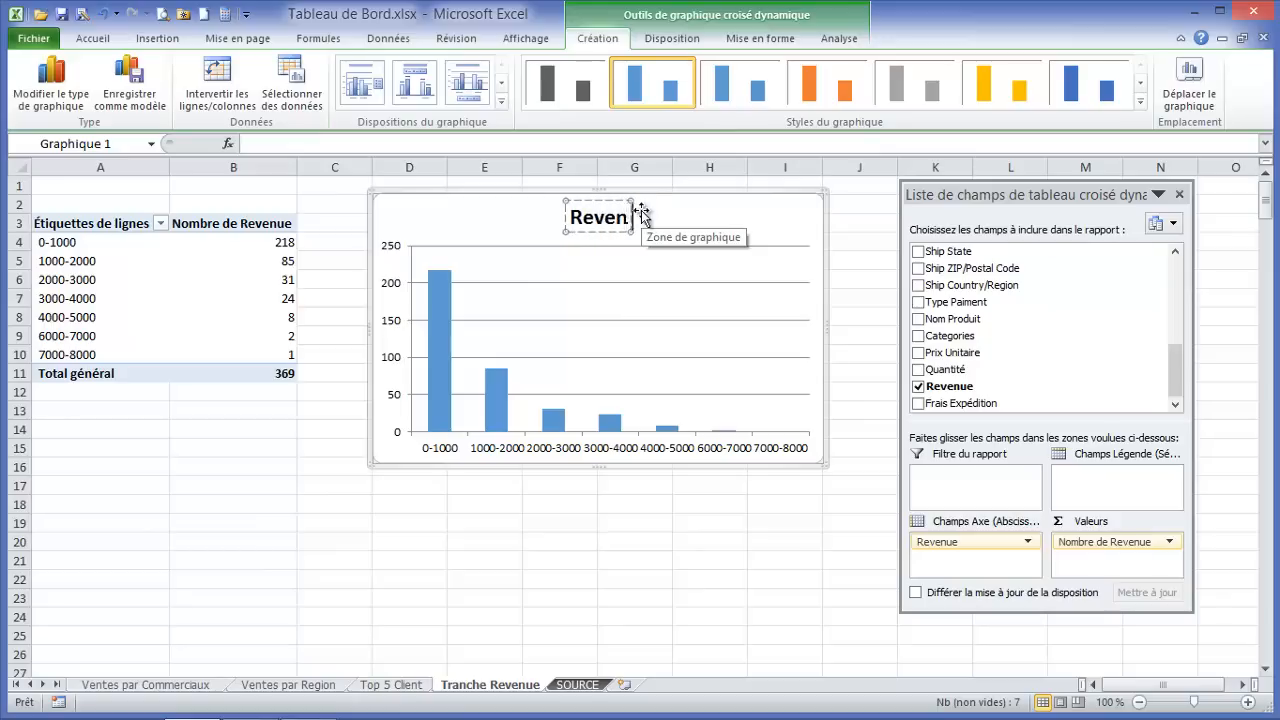
pyautogui.write('ue par Tran')
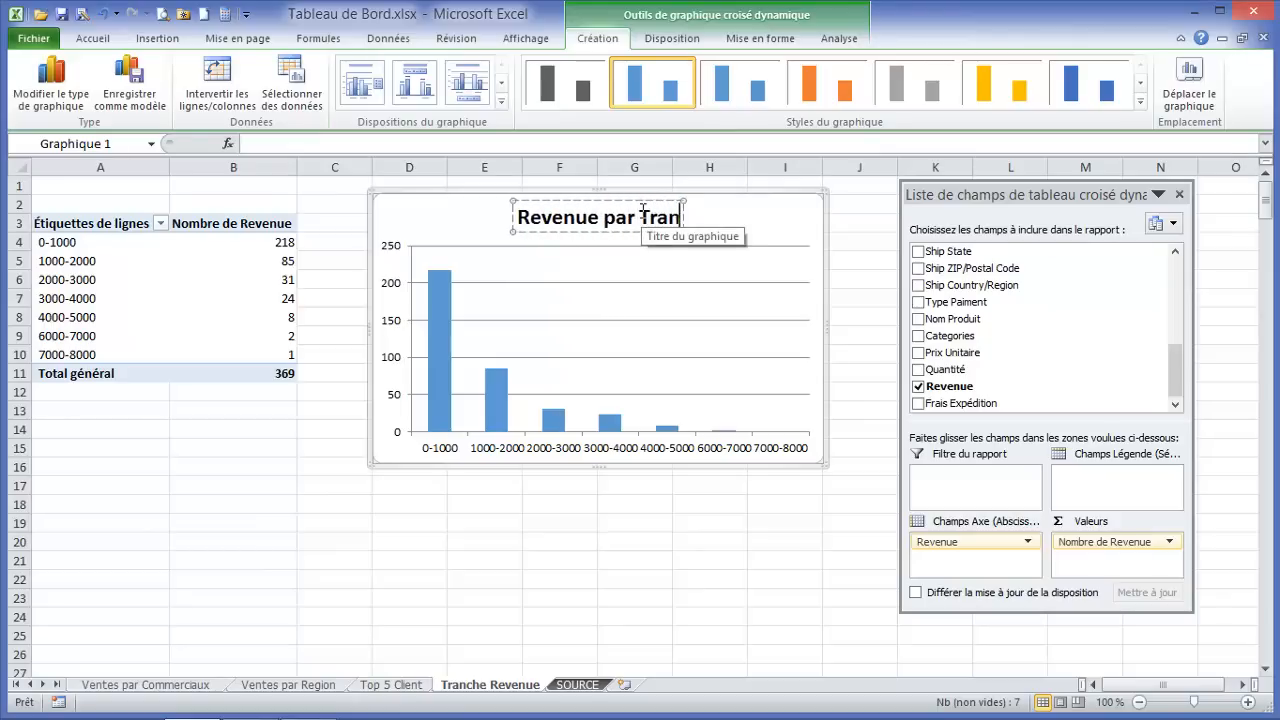
pyautogui.write('che de')
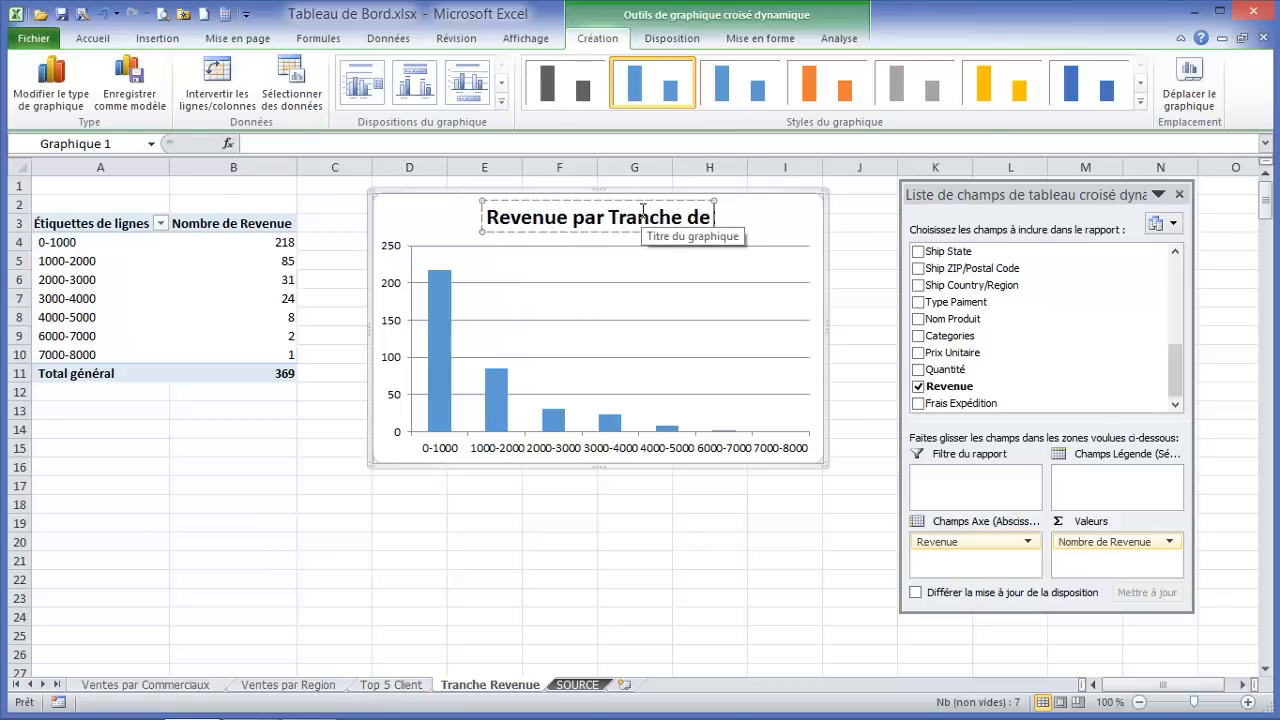
pyautogui.write(' Facturation')
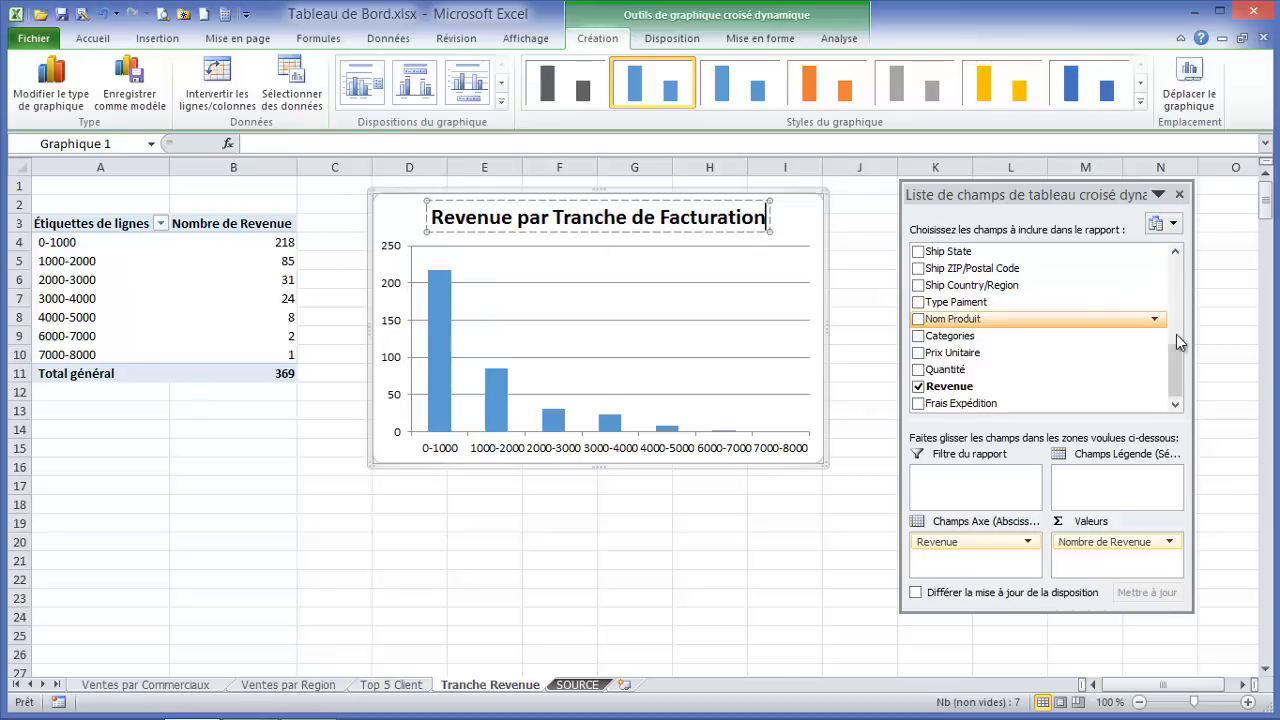
# Add the Region field as a report filter on the revenue bracket pivot table
pyautogui.moveTo(1180, 366); pyautogui.dragTo(1178, 300)
pyautogui.moveTo(940, 335); pyautogui.dragTo(960, 482)
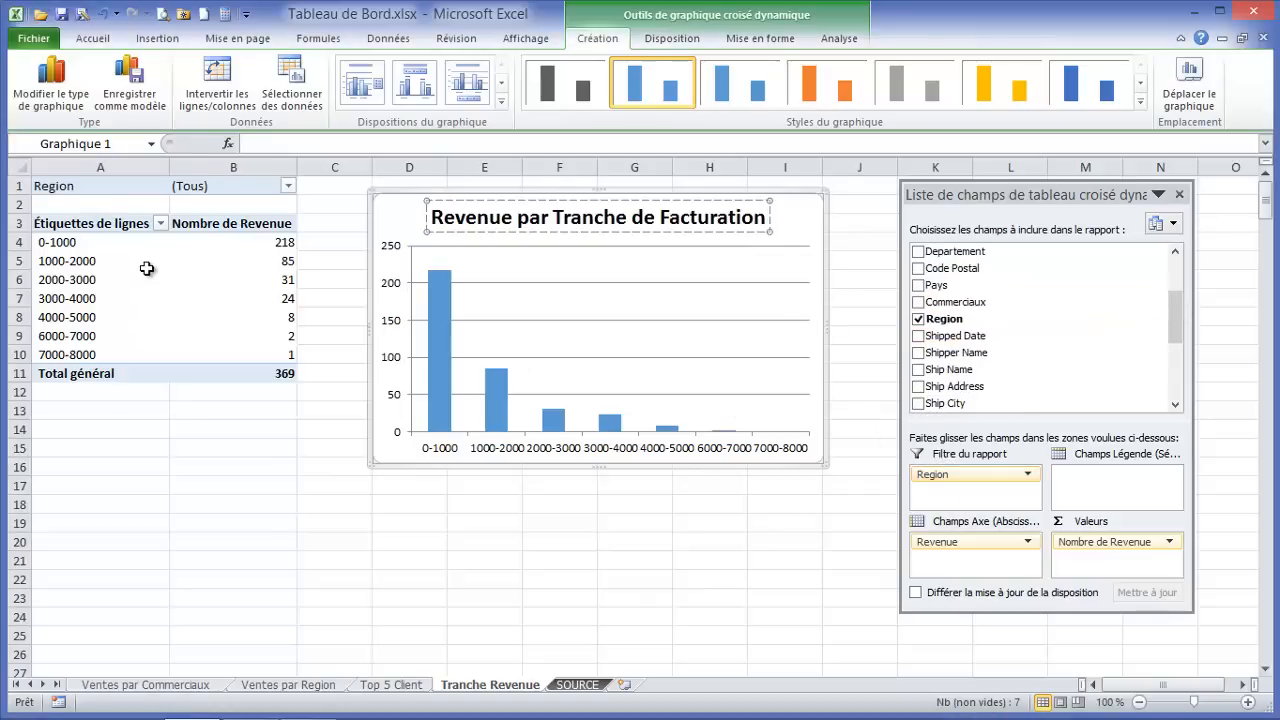
pyautogui.click(65, 337)
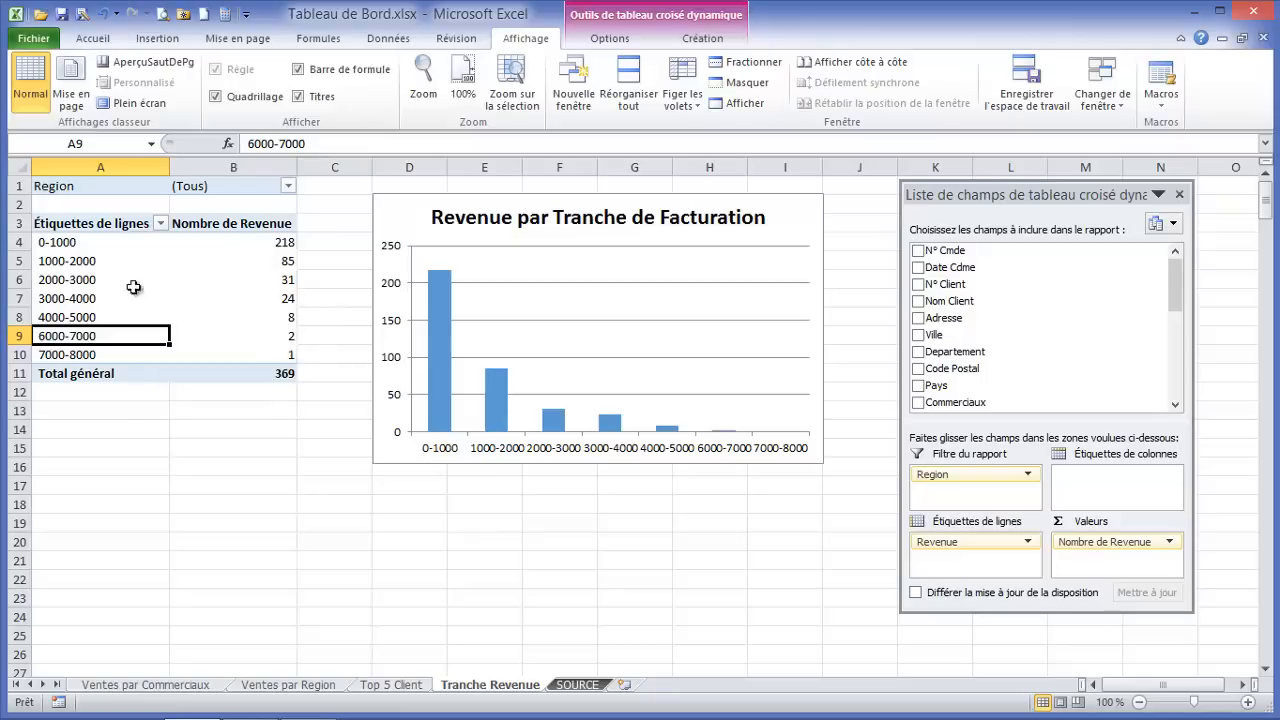
# Regroup the revenue row labels with an end value of 4000 so larger amounts fall into one bracket
pyautogui.click(68, 320)
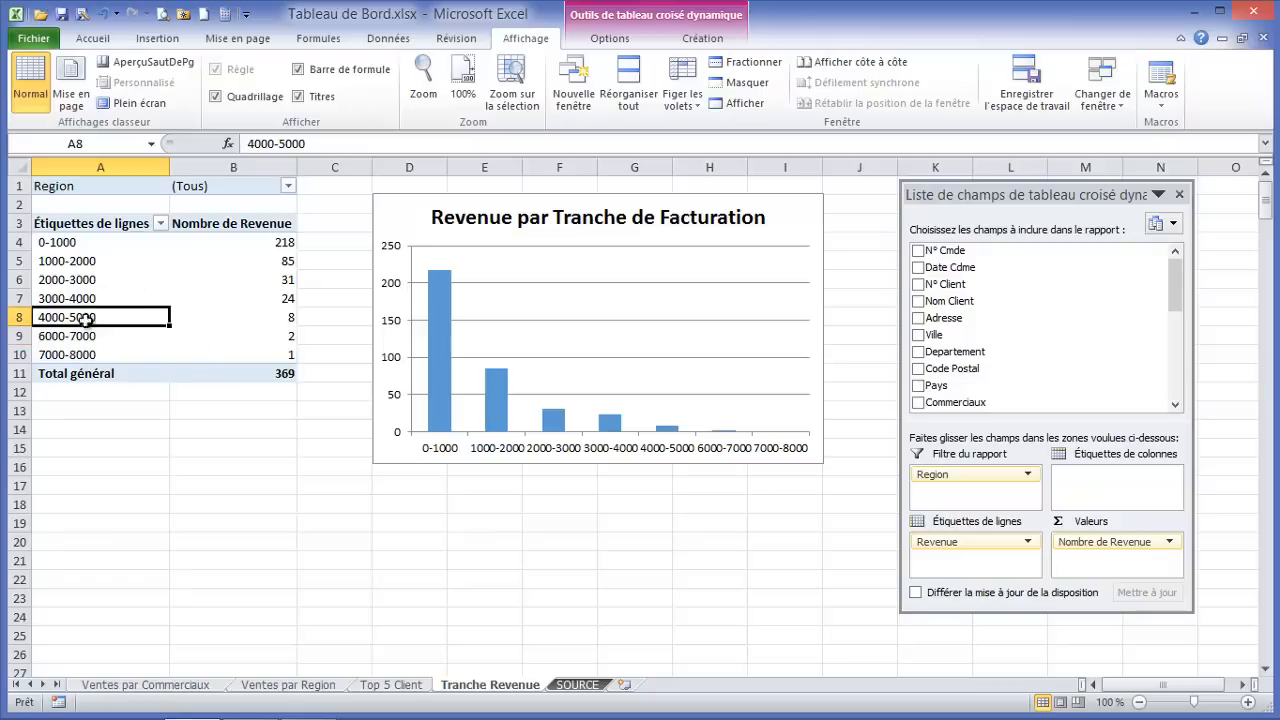
pyautogui.click(600, 40)
pyautogui.click(333, 64)
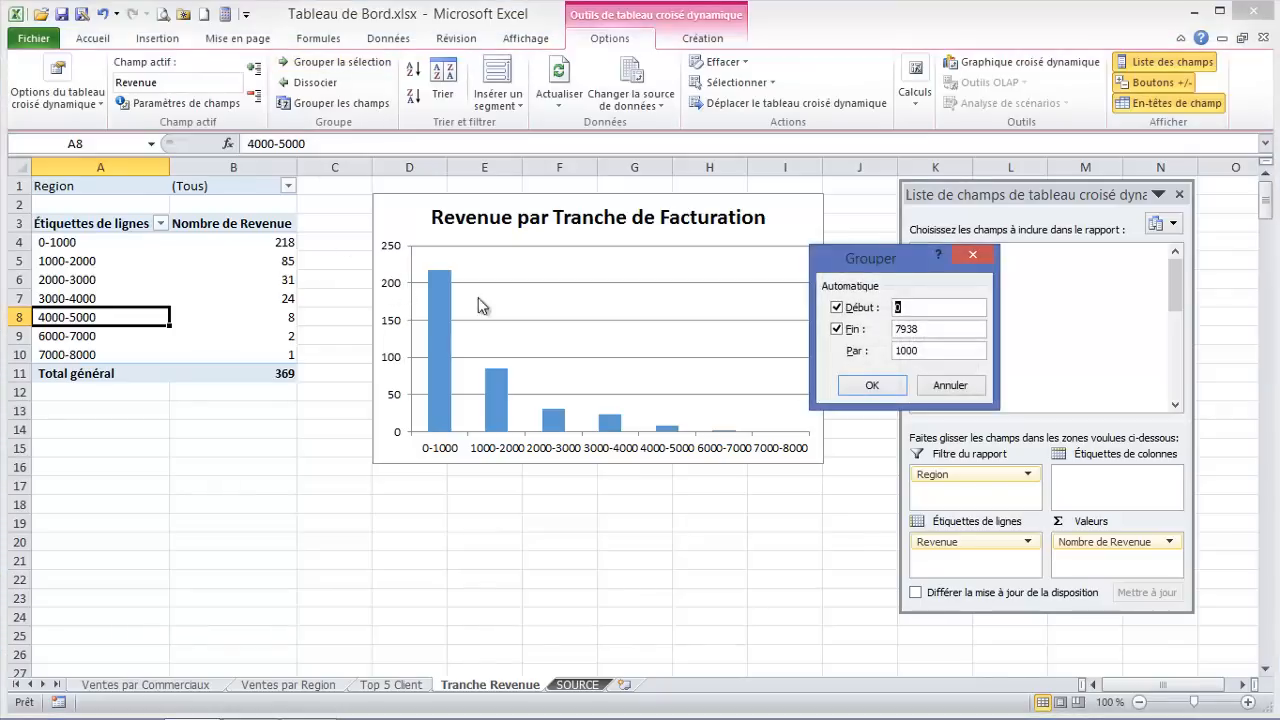
pyautogui.moveTo(915, 333); pyautogui.dragTo(865, 330)
pyautogui.write('4000')
pyautogui.click(872, 385)
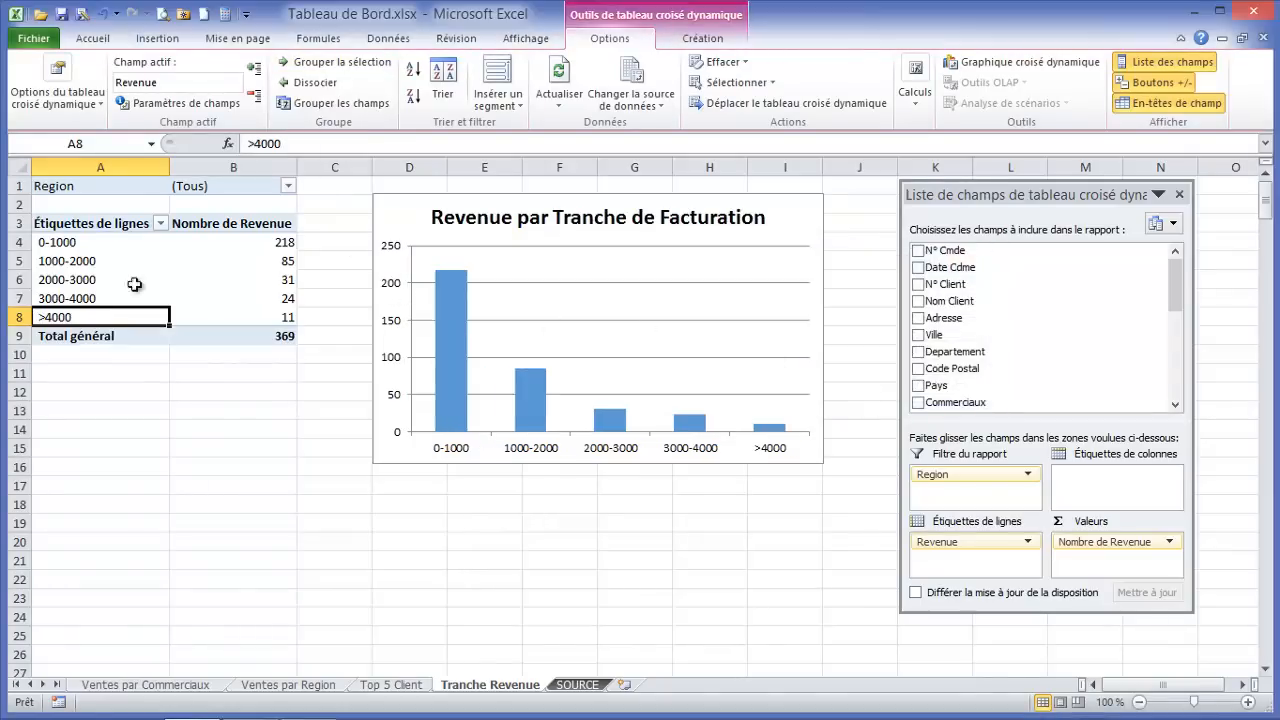
pyautogui.moveTo(284, 317)
pyautogui.click(280, 391)
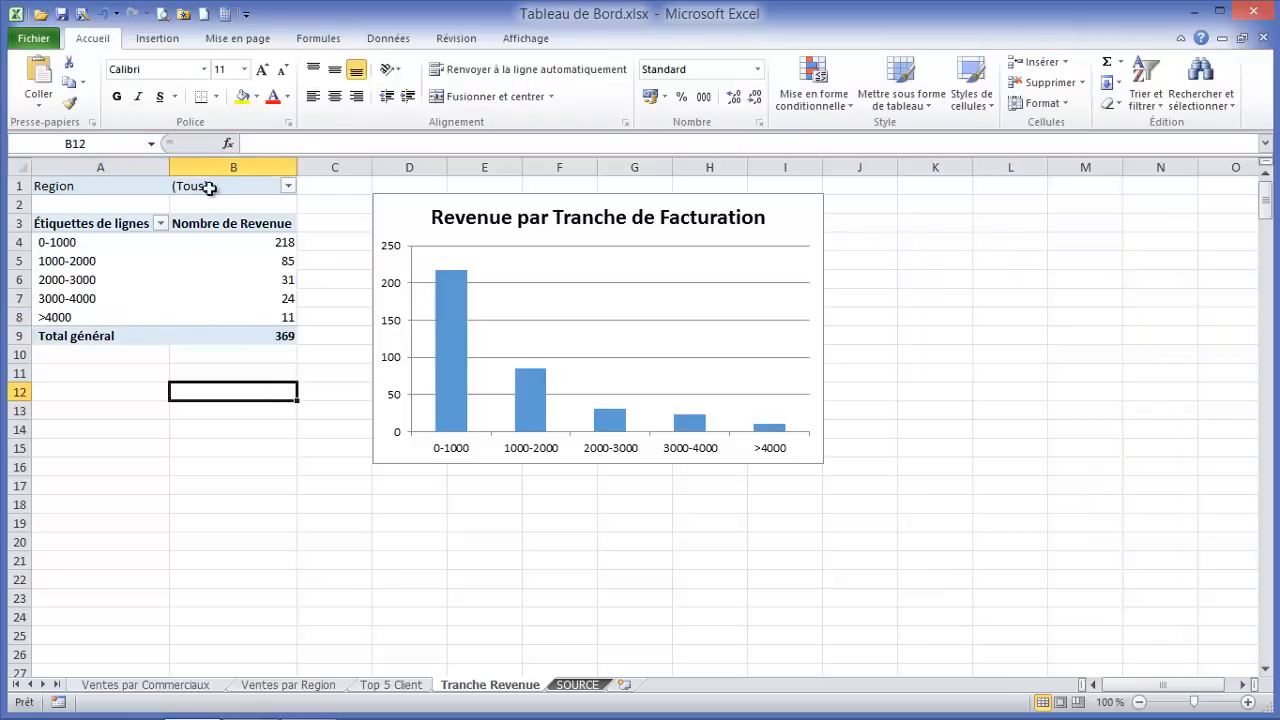
# Switch to TCD & TDB.xlsx and examine the Tableau de Bord sheet and the Tendance des Ventes pivot table and chart
pyautogui.click(527, 40)
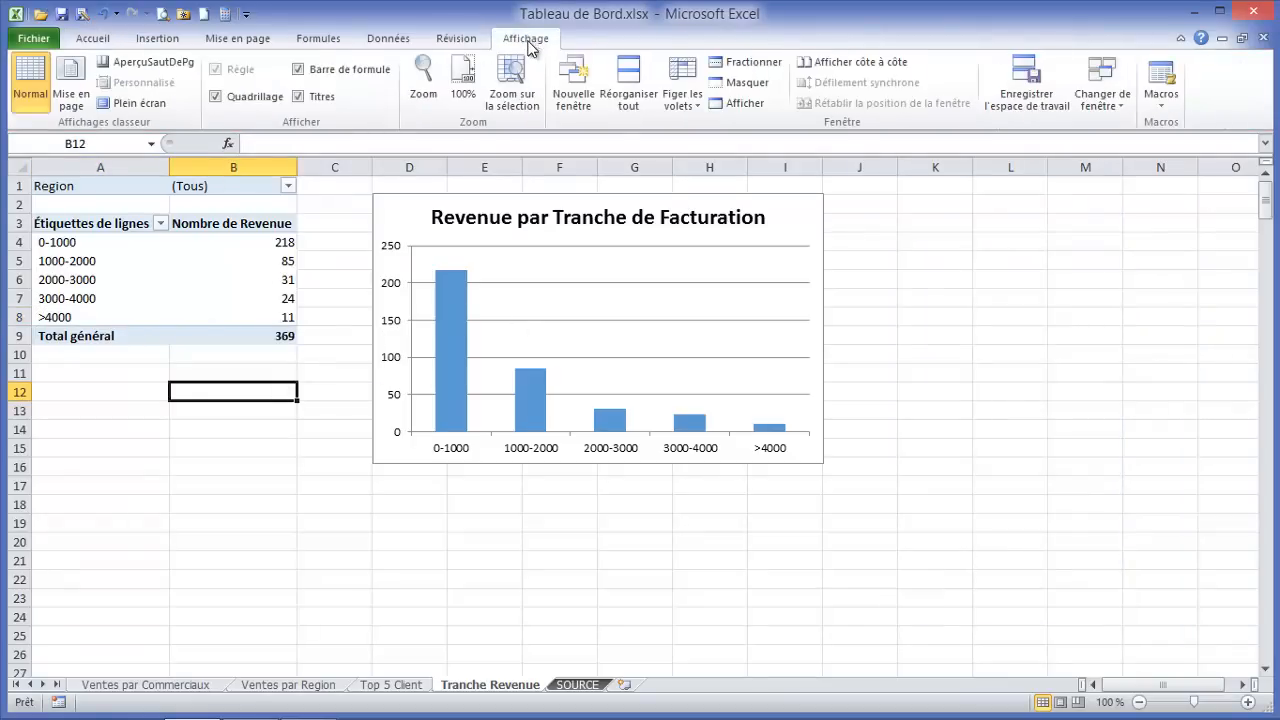
pyautogui.click(1102, 90)
pyautogui.click(1125, 124)
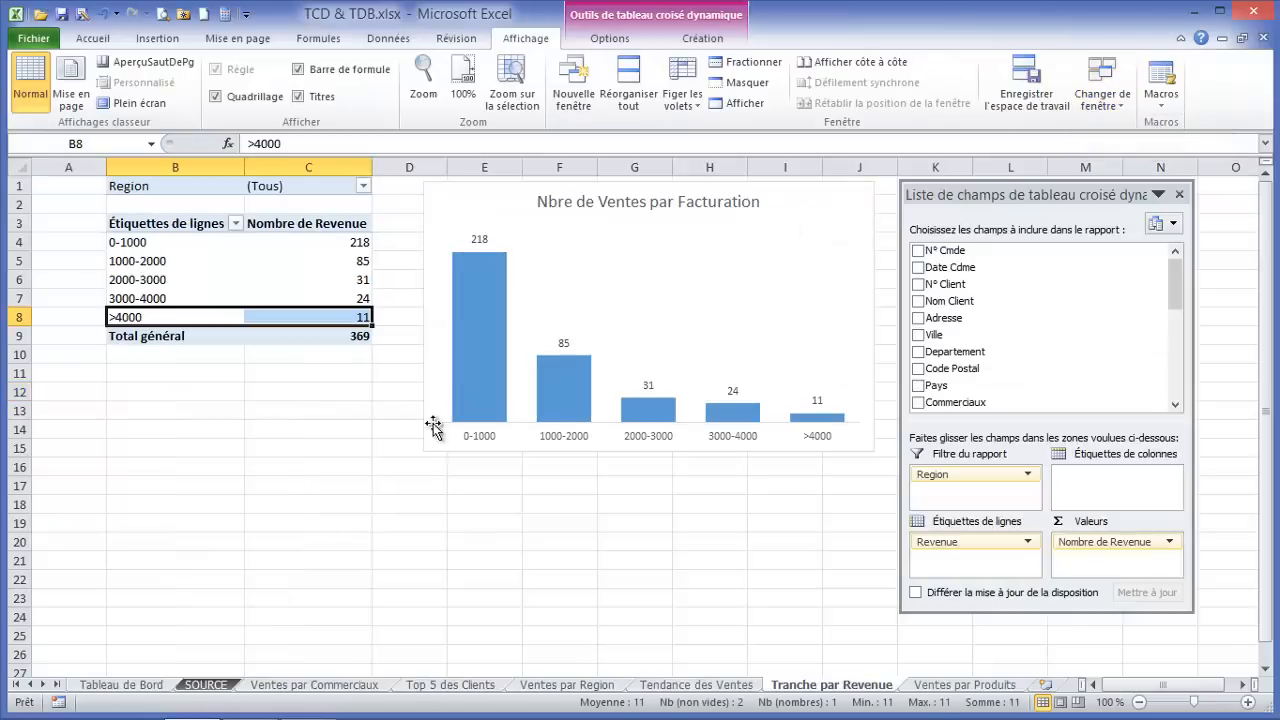
pyautogui.click(155, 685)
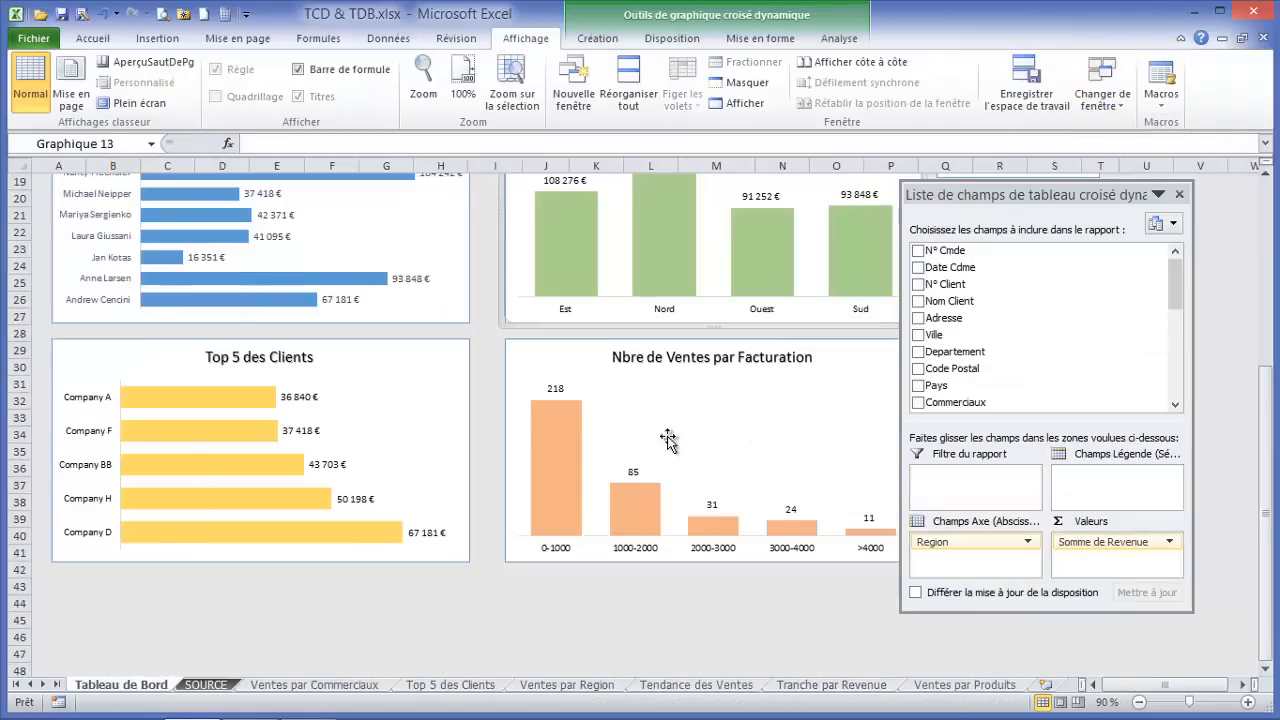
pyautogui.moveTo(1265, 470); pyautogui.dragTo(1265, 432)
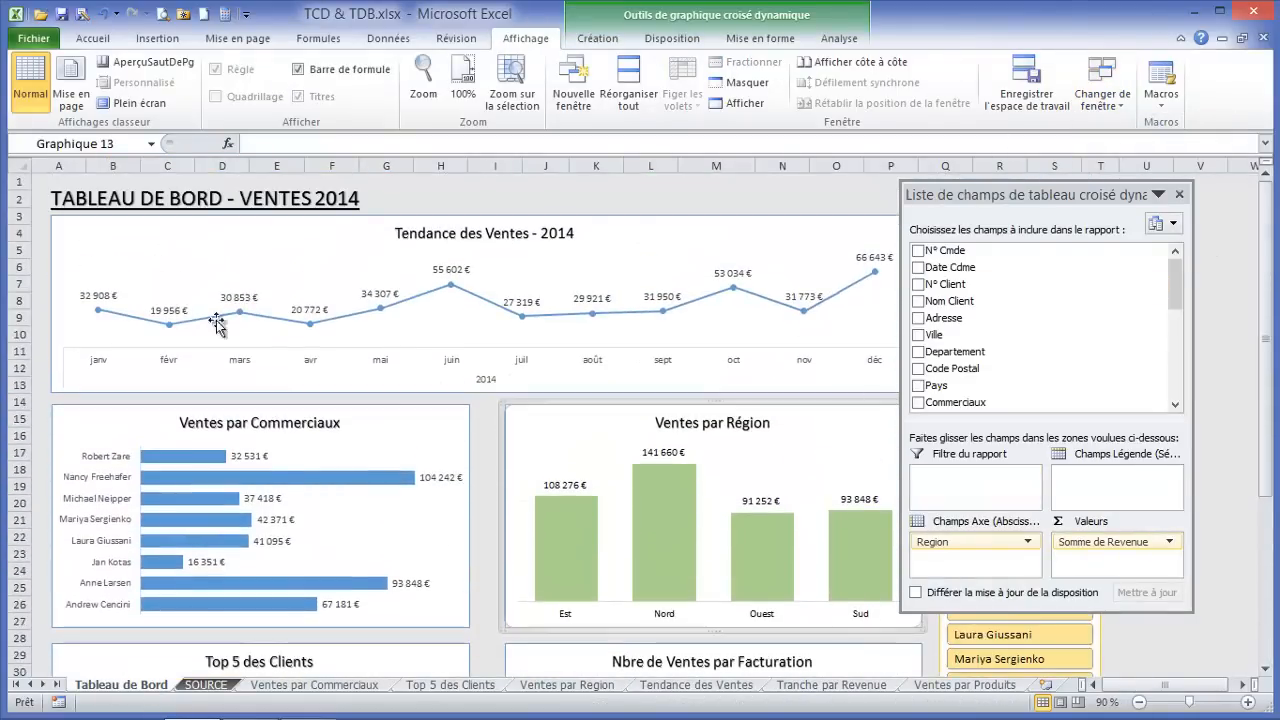
pyautogui.click(665, 255)
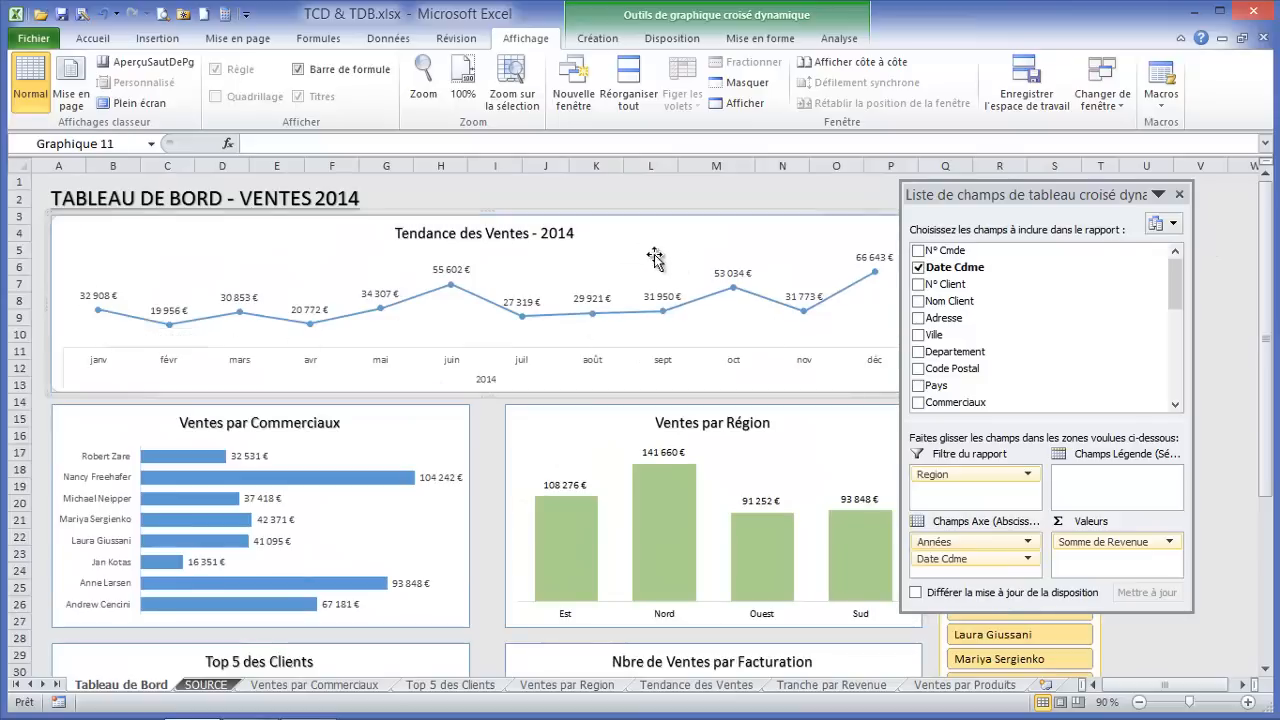
pyautogui.click(722, 688)
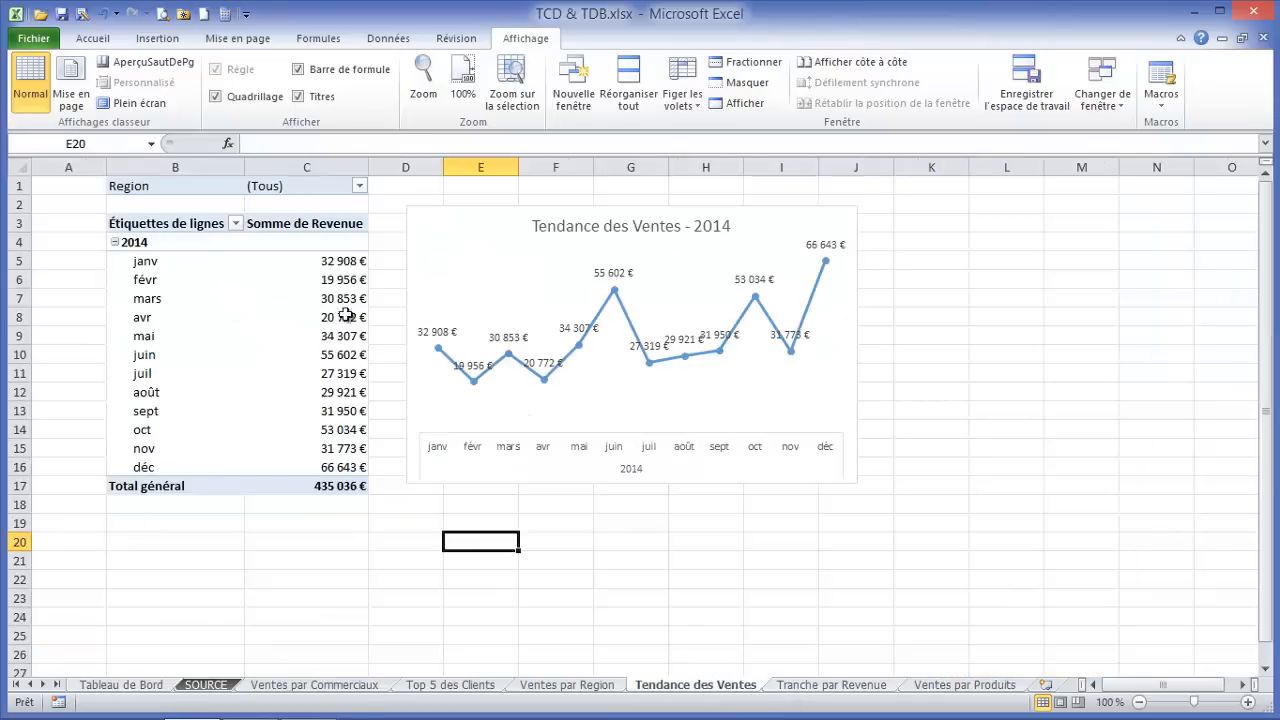
pyautogui.click(225, 317)
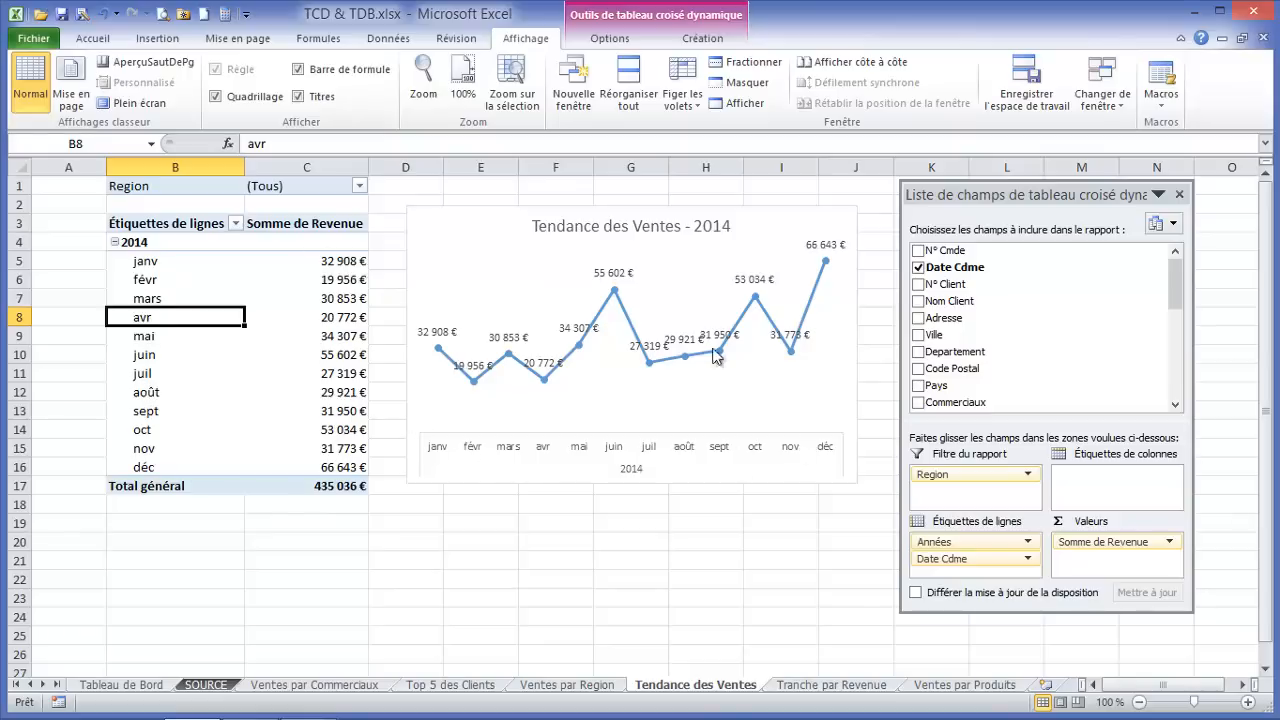
# Return to Tableau de Bord.xlsx and create a pivot table from the Data table on the SOURCE sheet, placed on a new worksheet
pyautogui.click(1114, 98)
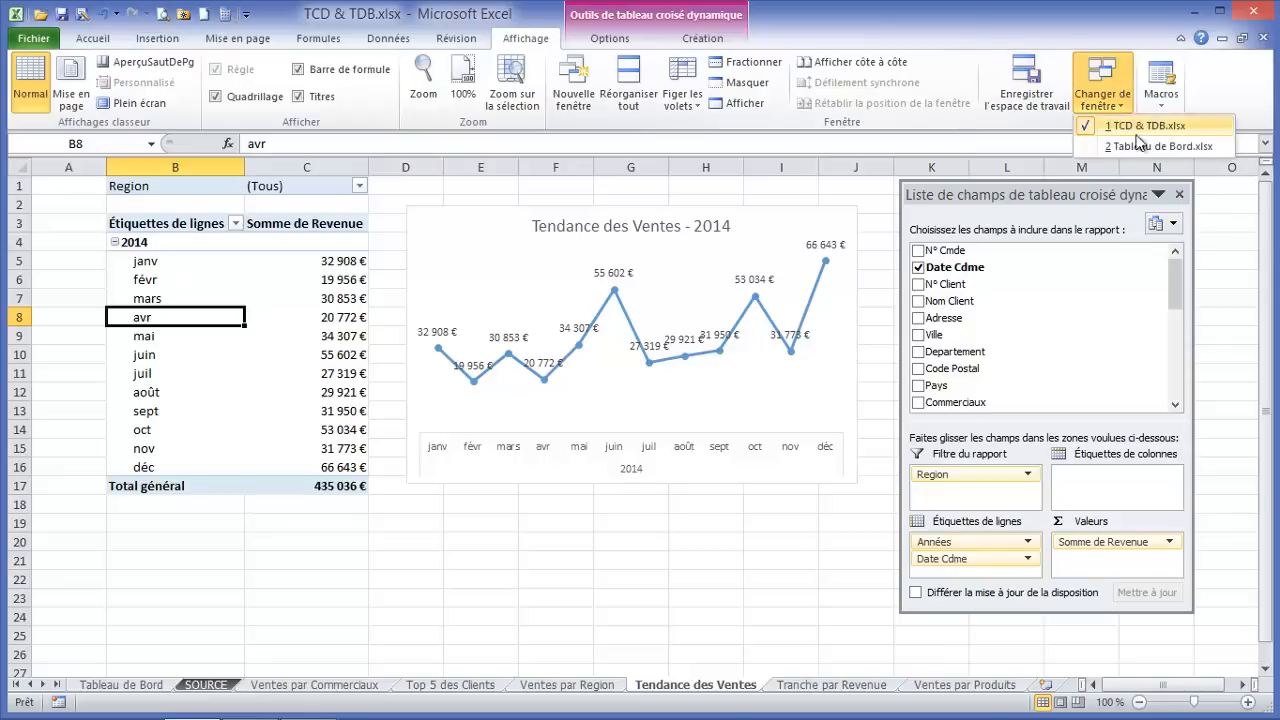
pyautogui.click(1140, 146)
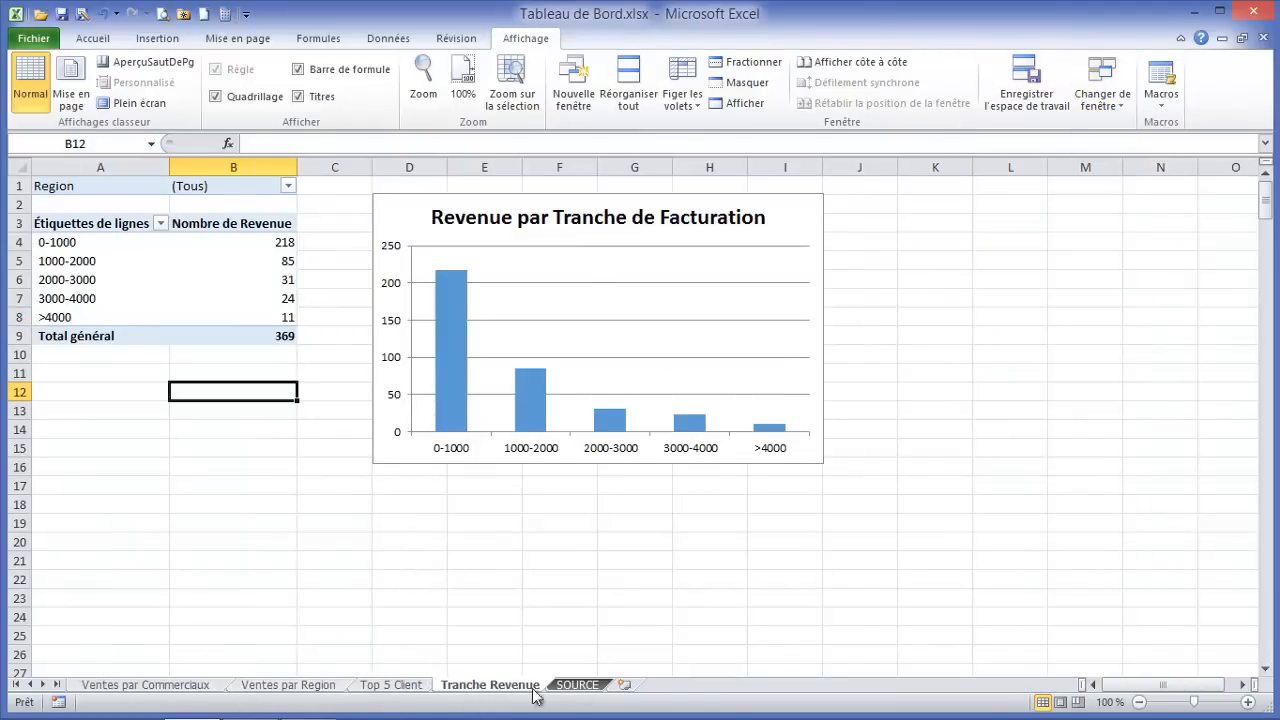
pyautogui.click(576, 685)
pyautogui.click(268, 372)
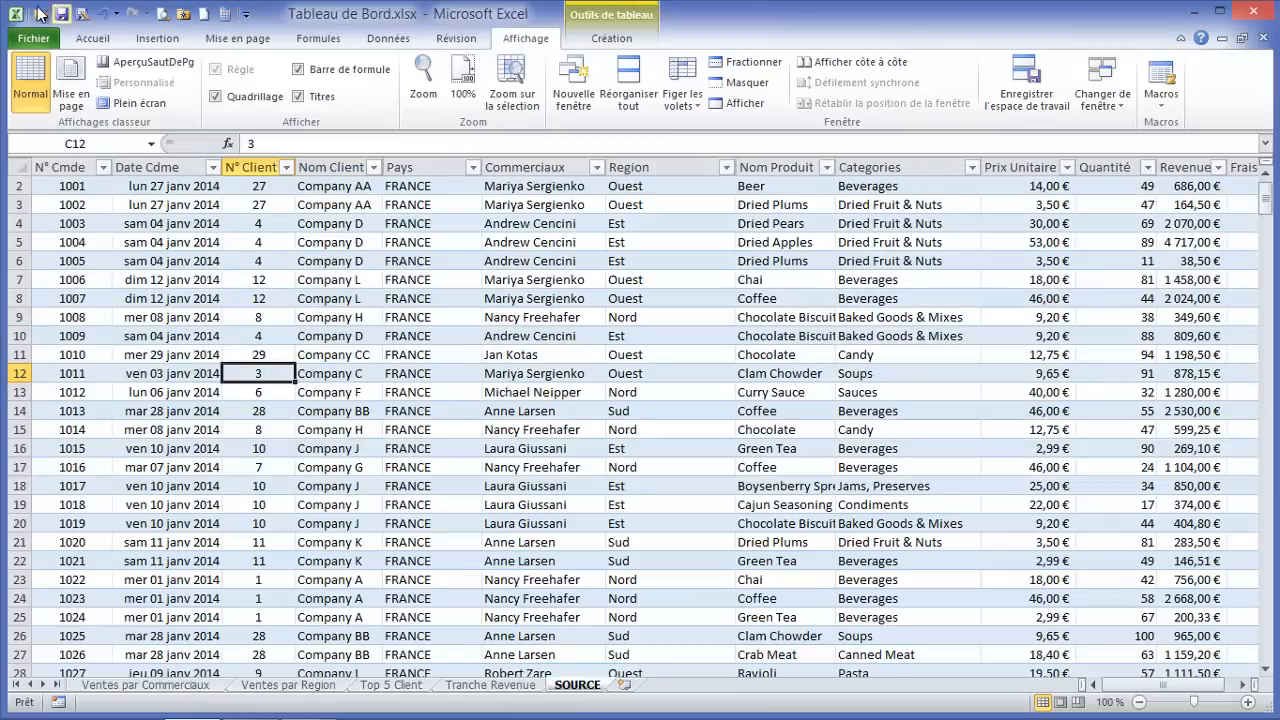
pyautogui.click(157, 38)
pyautogui.click(62, 78)
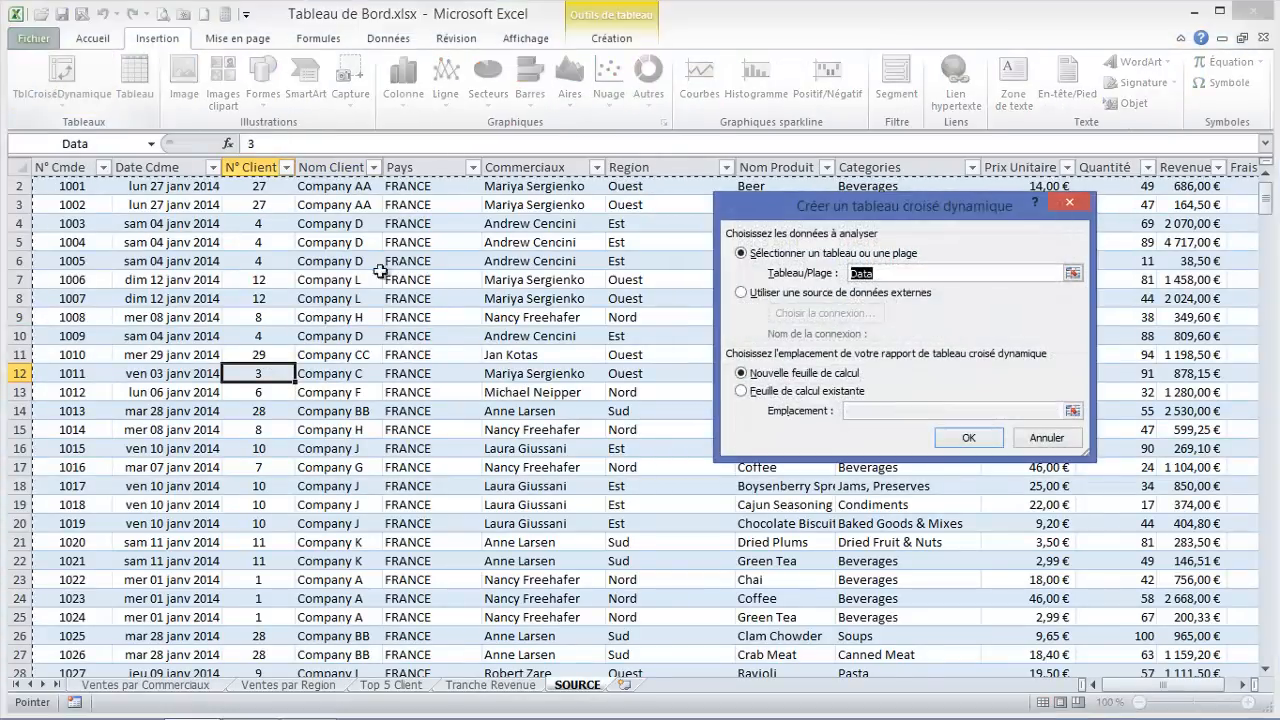
pyautogui.click(967, 437)
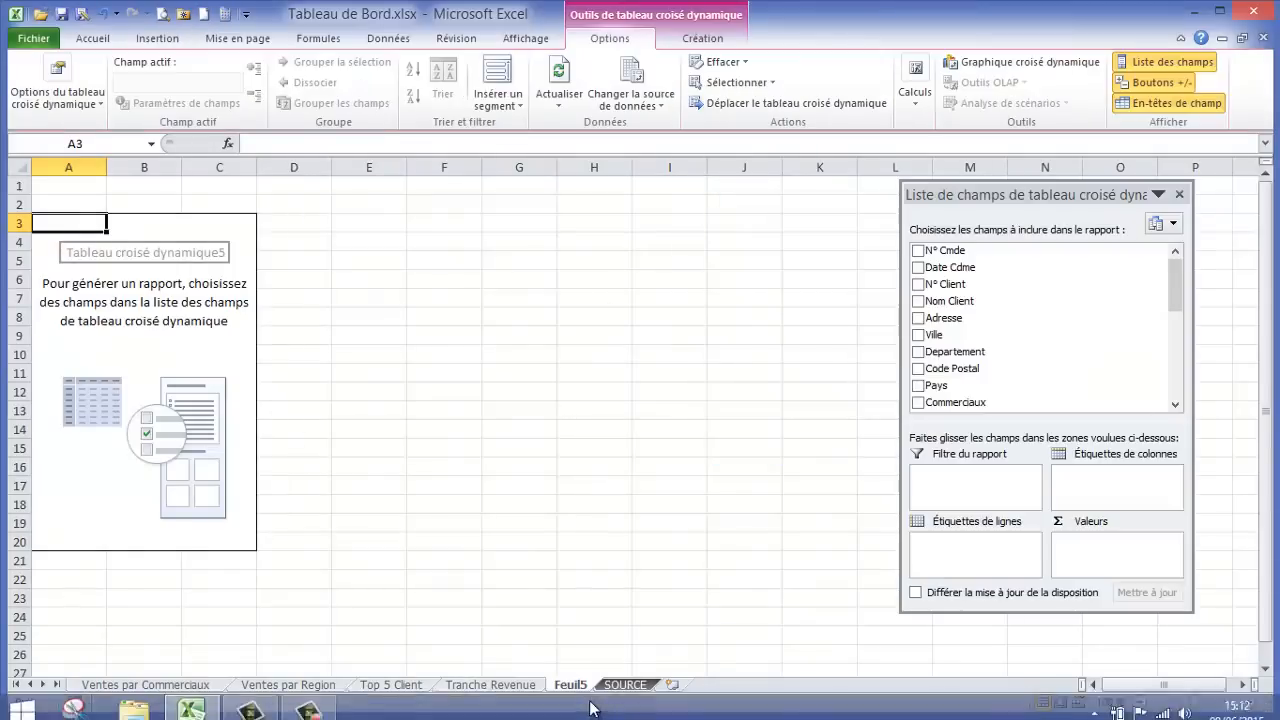
# Rename the new pivot table sheet "Tendance Annuelle"
pyautogui.doubleClick(572, 685)
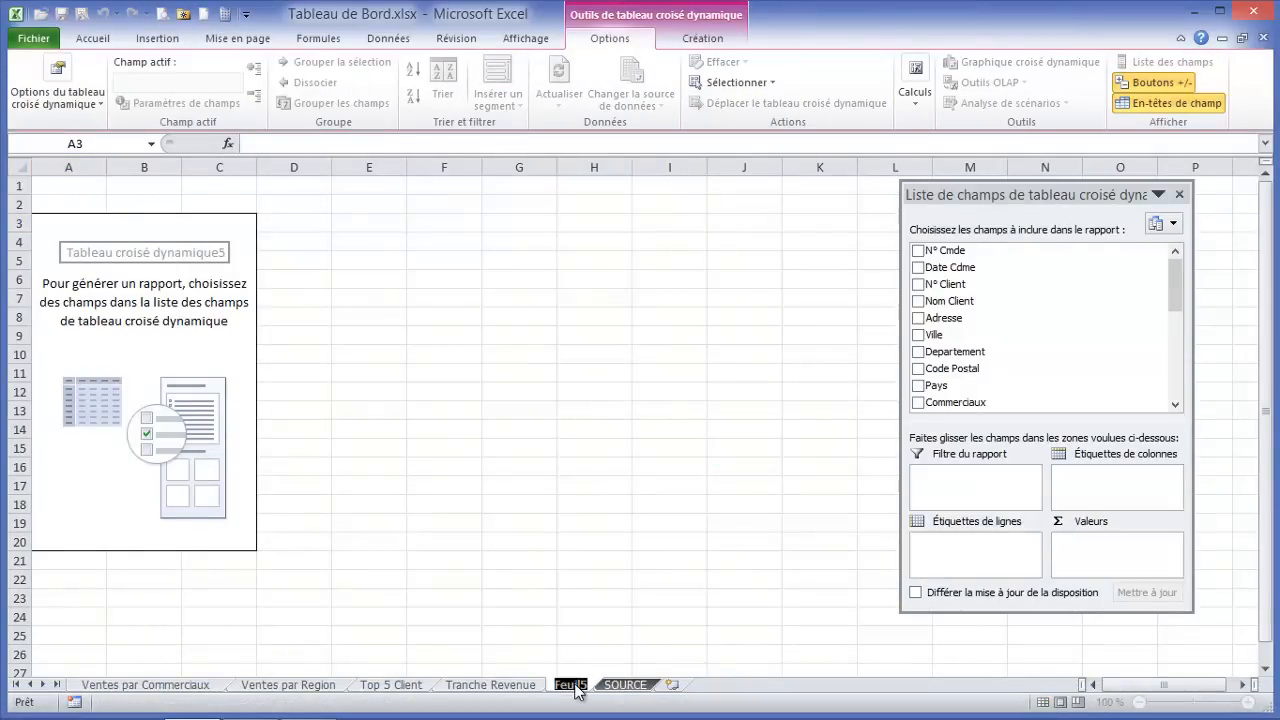
pyautogui.write('Tendance')
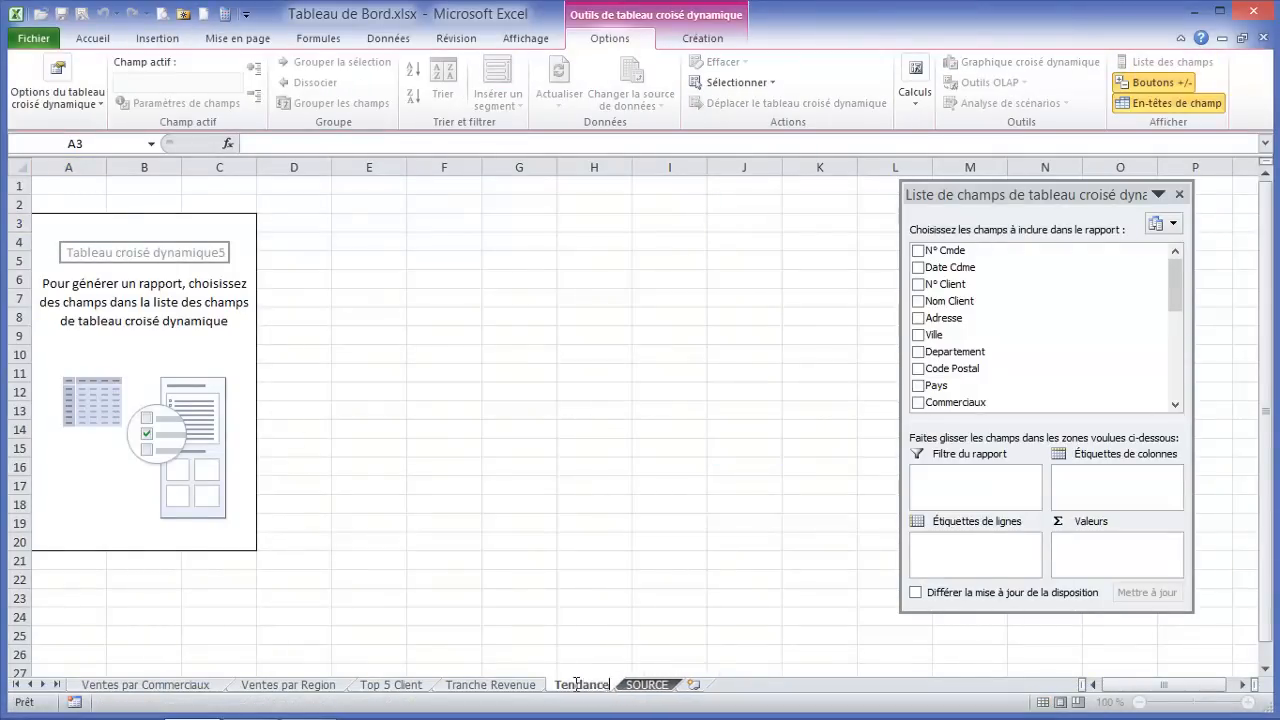
pyautogui.press('Return')
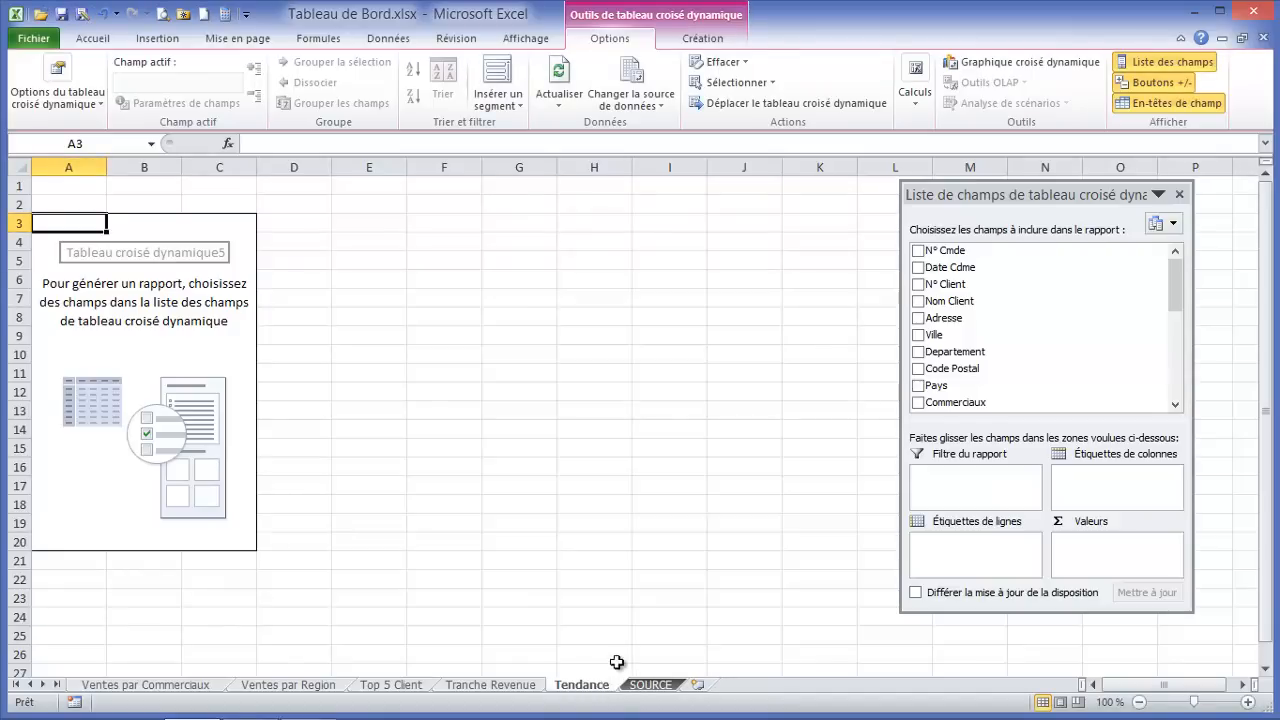
pyautogui.doubleClick(611, 685)
pyautogui.click(615, 685)
pyautogui.doubleClick(611, 685)
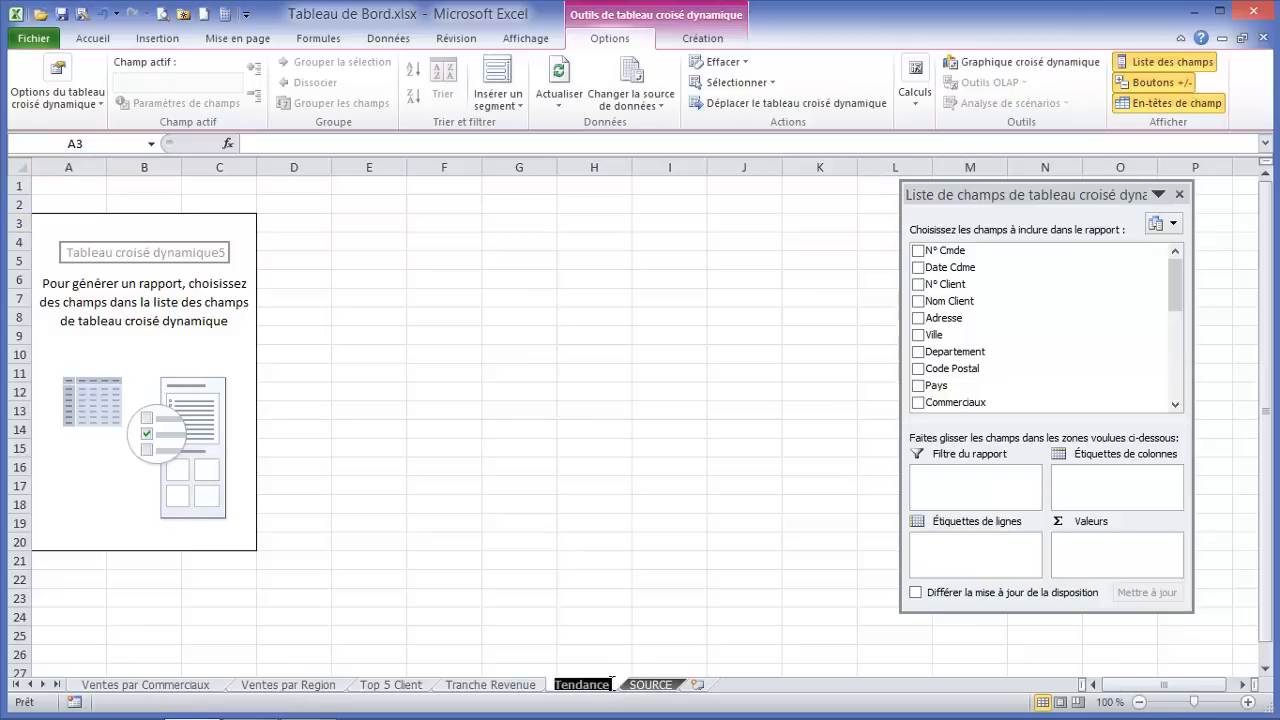
pyautogui.click(611, 684)
pyautogui.write('Annuelle')
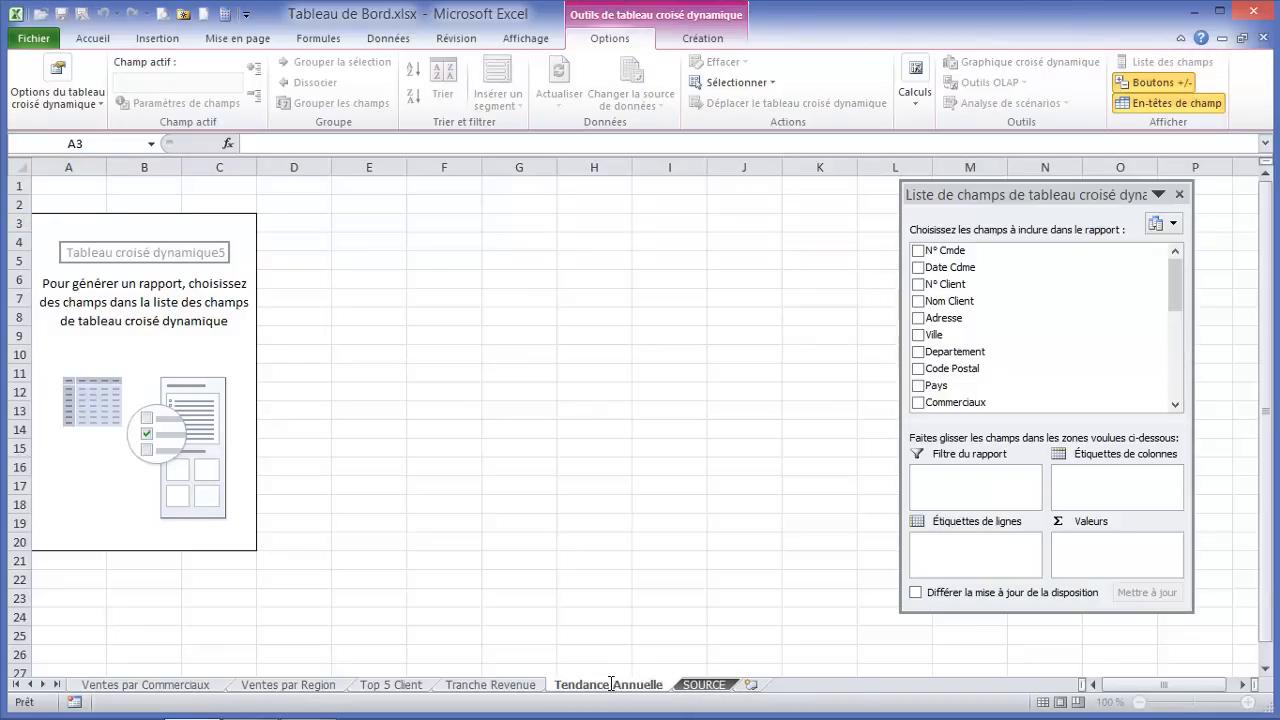
pyautogui.click(164, 220)
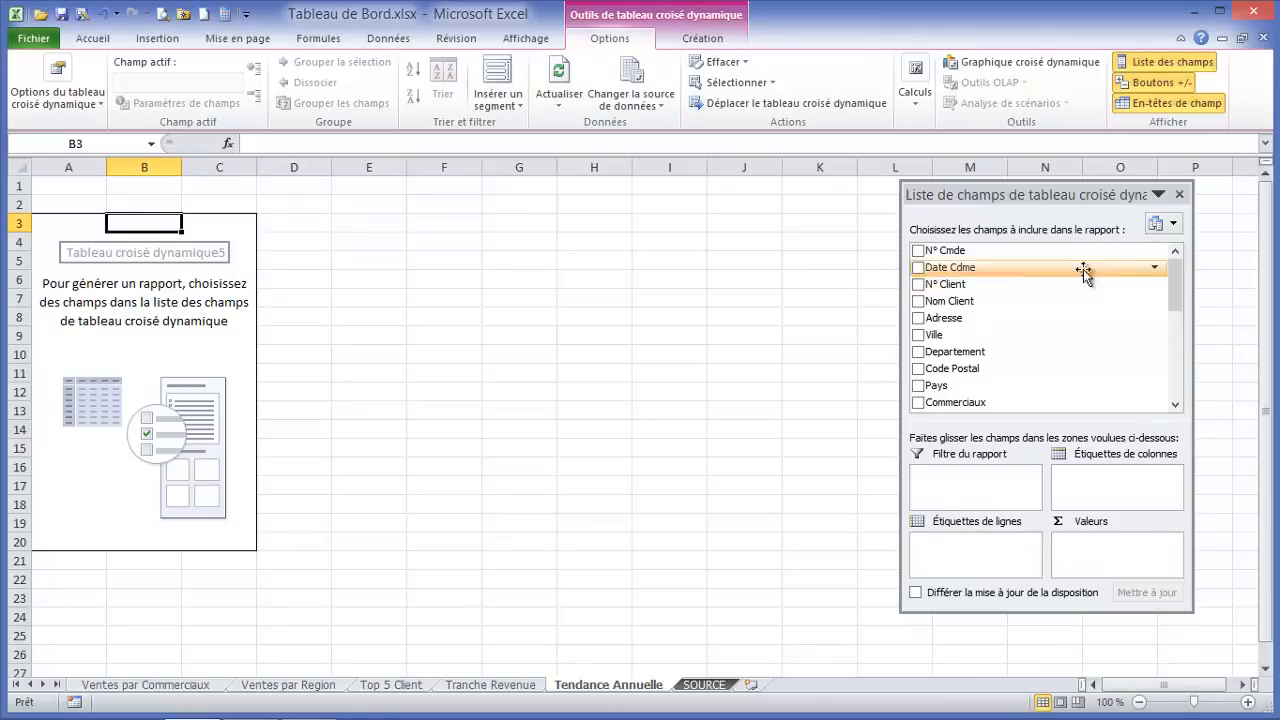
# Set Date Cdme as the row labels and Revenue as the values of the new pivot table
pyautogui.moveTo(1086, 271); pyautogui.dragTo(940, 551)
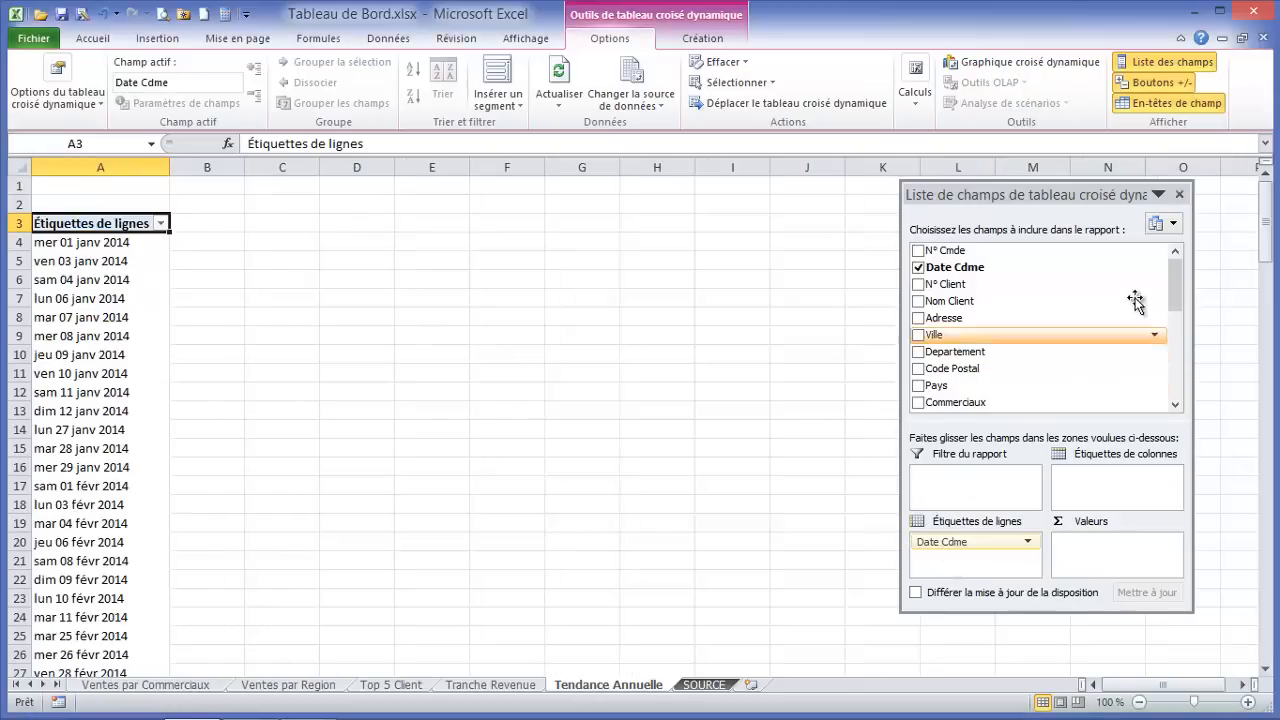
pyautogui.scroll(-5, 1137, 300)
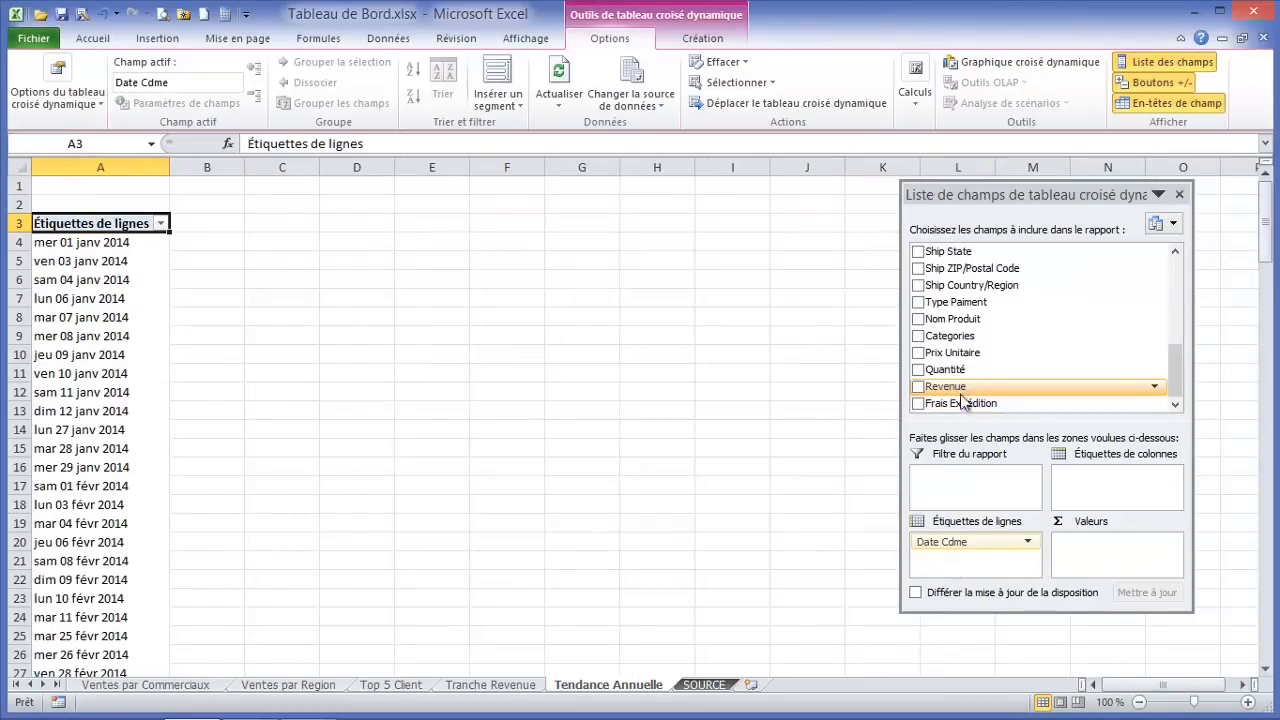
pyautogui.moveTo(957, 388); pyautogui.dragTo(1100, 553)
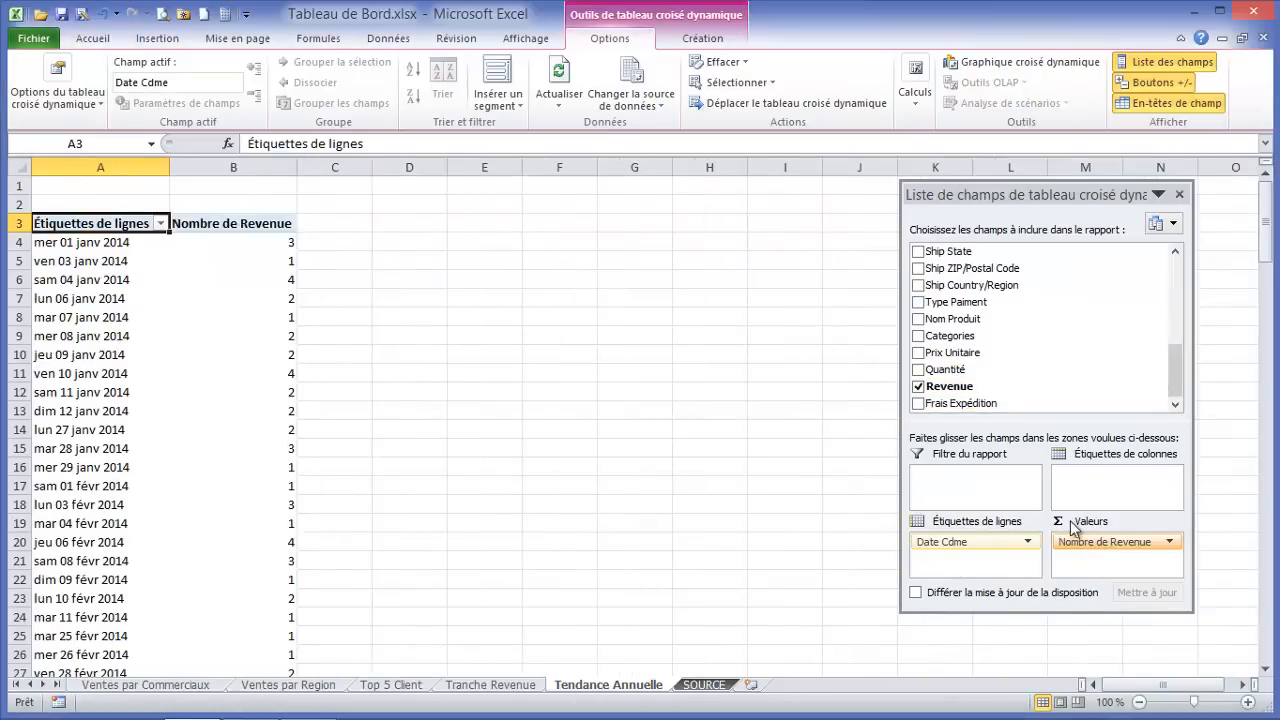
# Open the grouping settings for the Date Cdme row labels
pyautogui.click(78, 244)
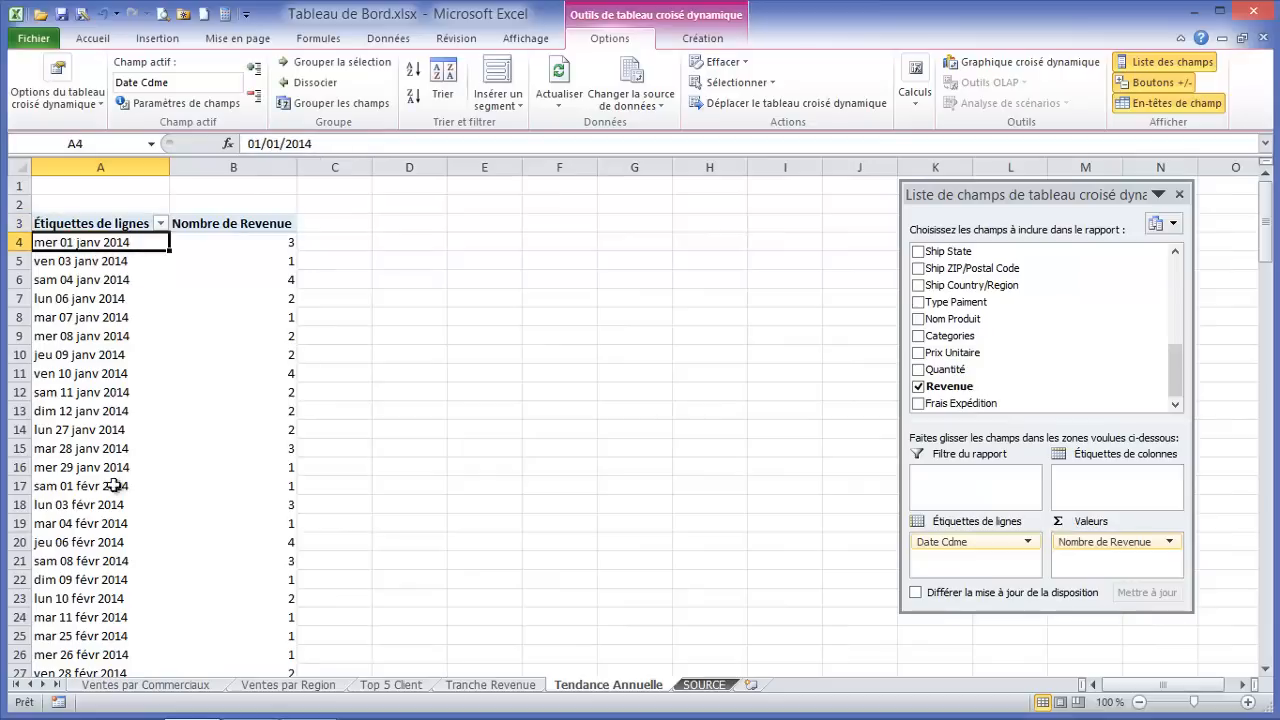
pyautogui.click(333, 63)
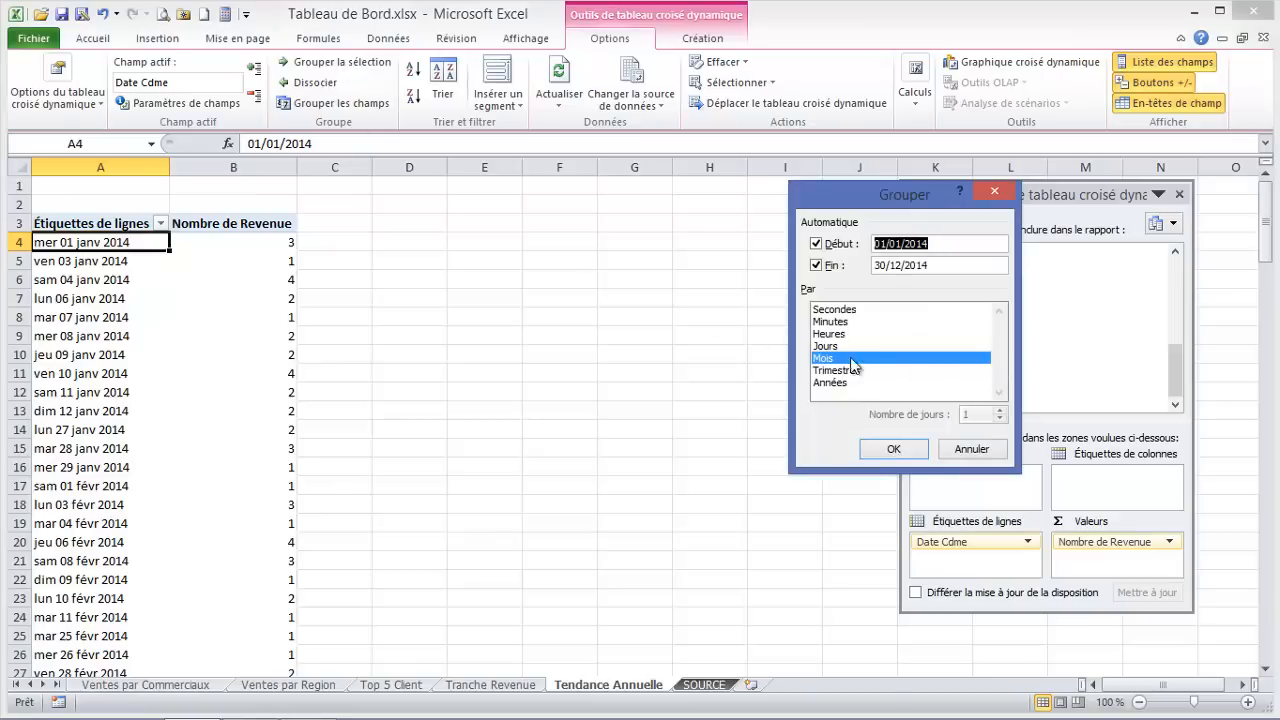
# Group the pivot table's order dates by Mois and Années, and summarise the Revenue value field with Somme
pyautogui.click(831, 384)
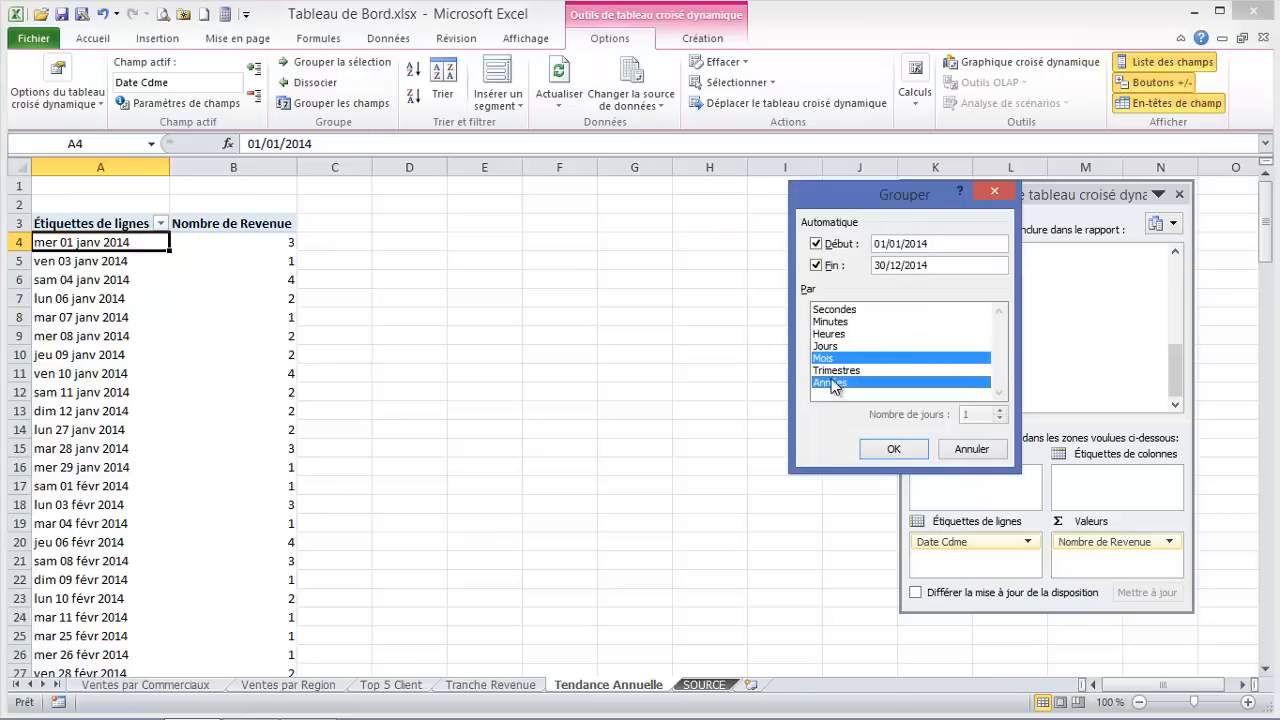
pyautogui.click(903, 457)
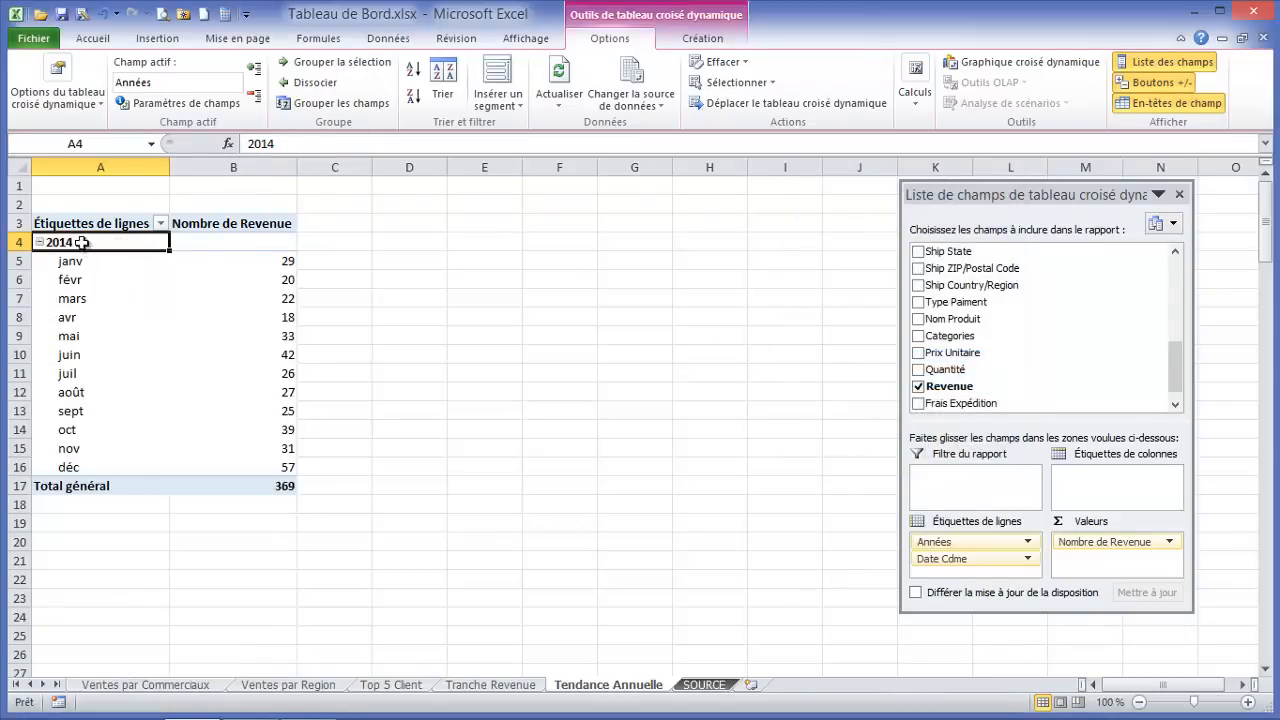
pyautogui.click(267, 261)
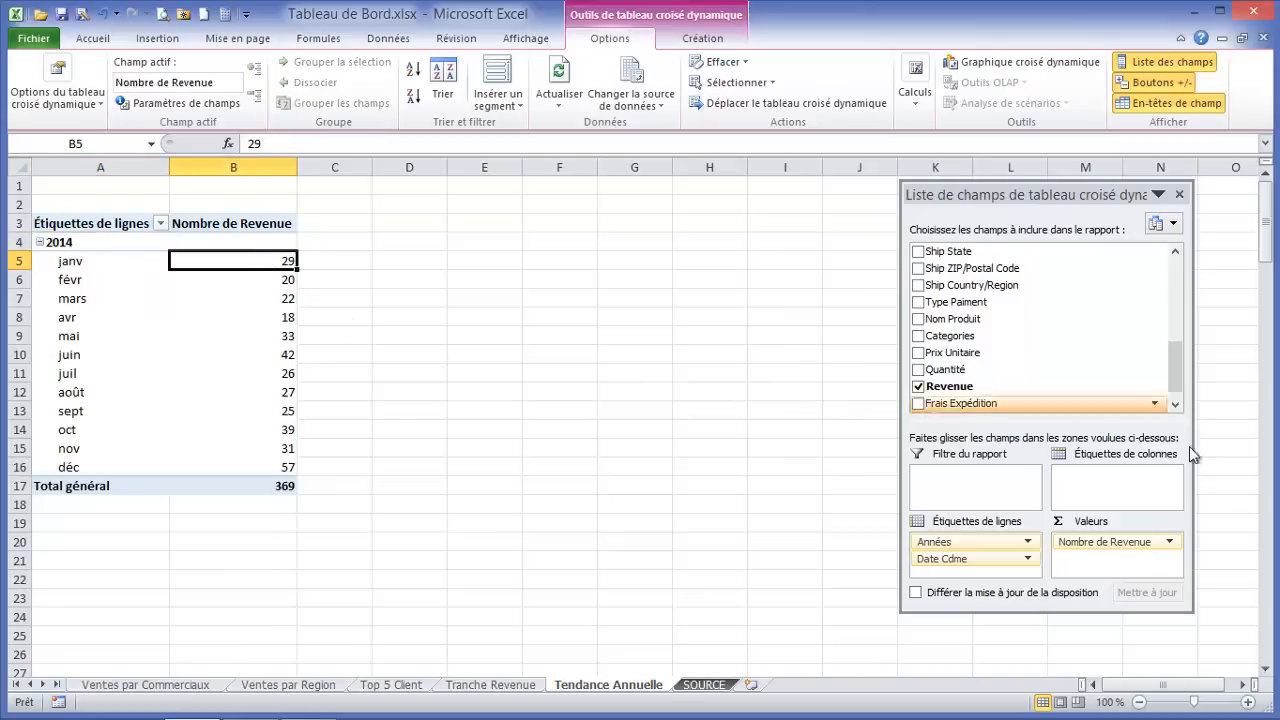
pyautogui.click(1171, 541)
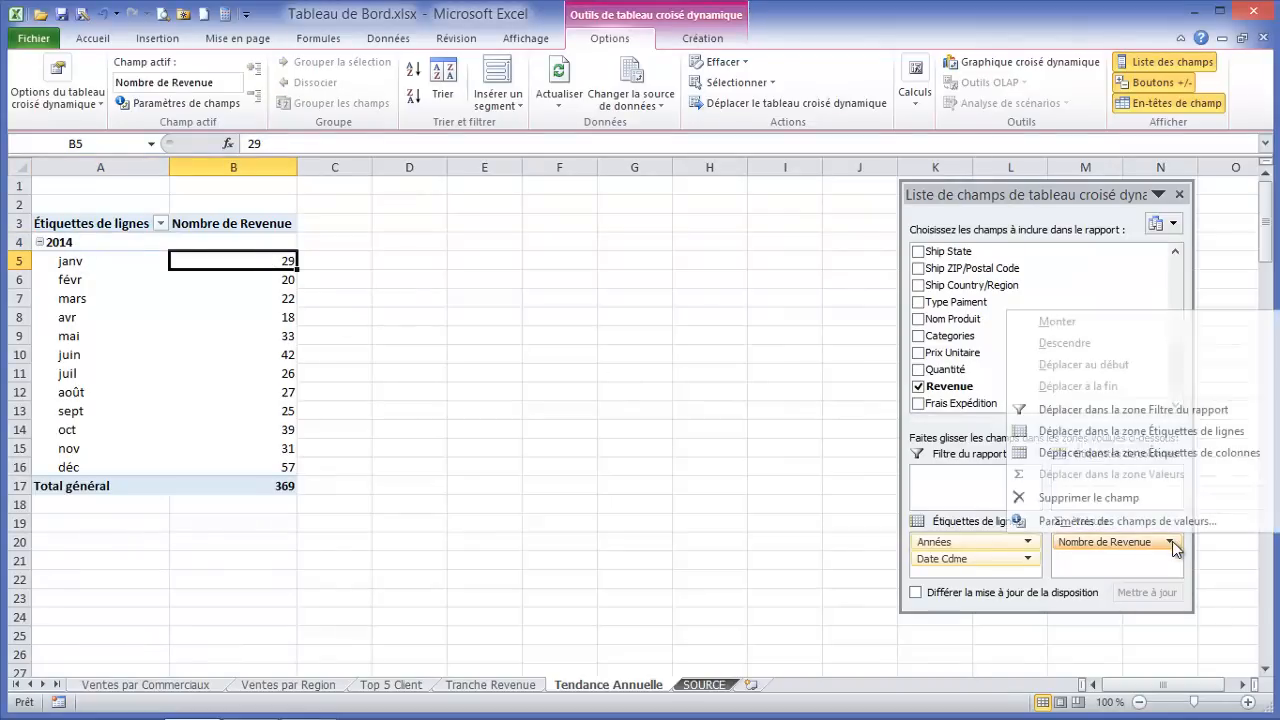
pyautogui.click(1109, 519)
pyautogui.click(790, 343)
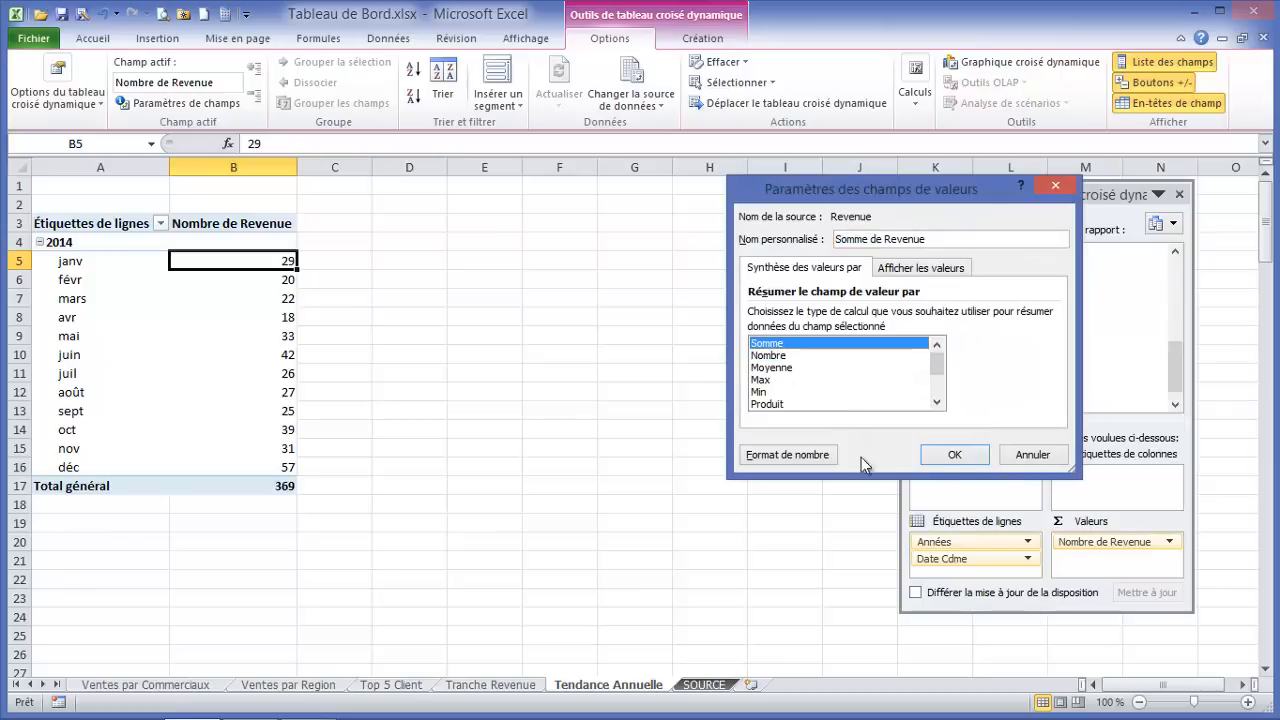
pyautogui.click(955, 455)
# Format the summed Revenue values as Monétaire in € with 0 decimals through the value field settings
pyautogui.rightClick(268, 263)
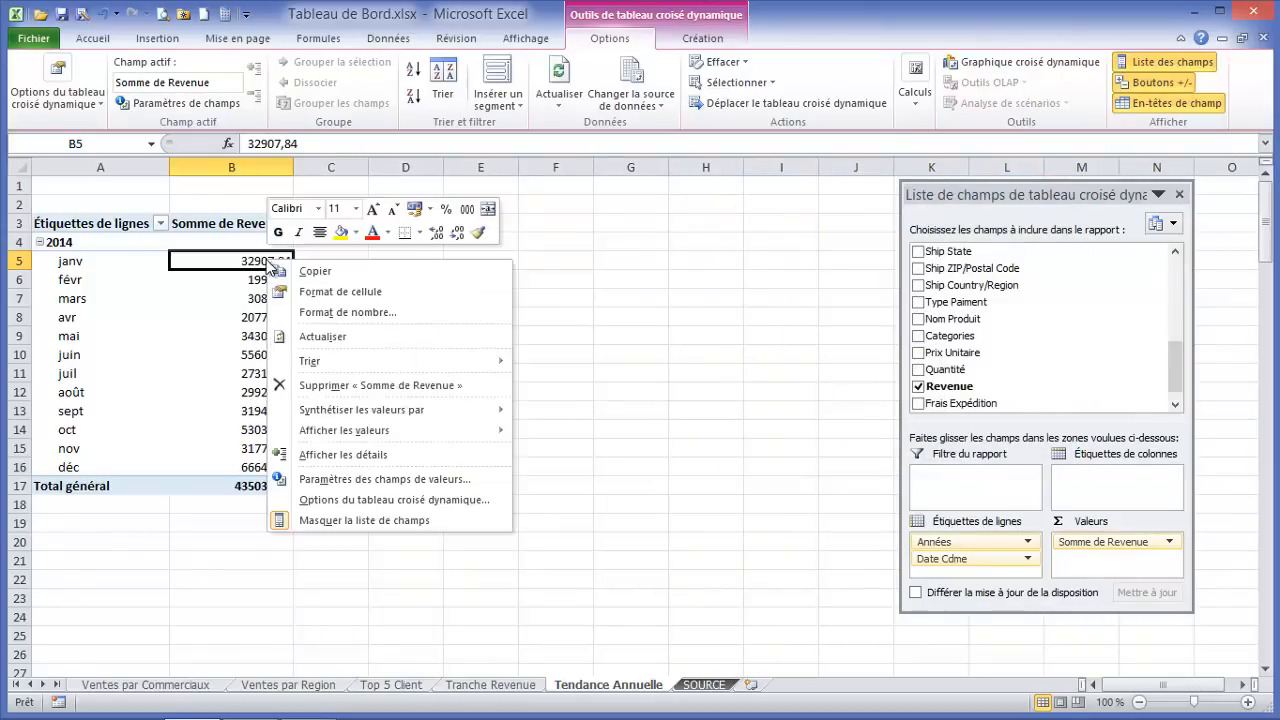
pyautogui.click(340, 479)
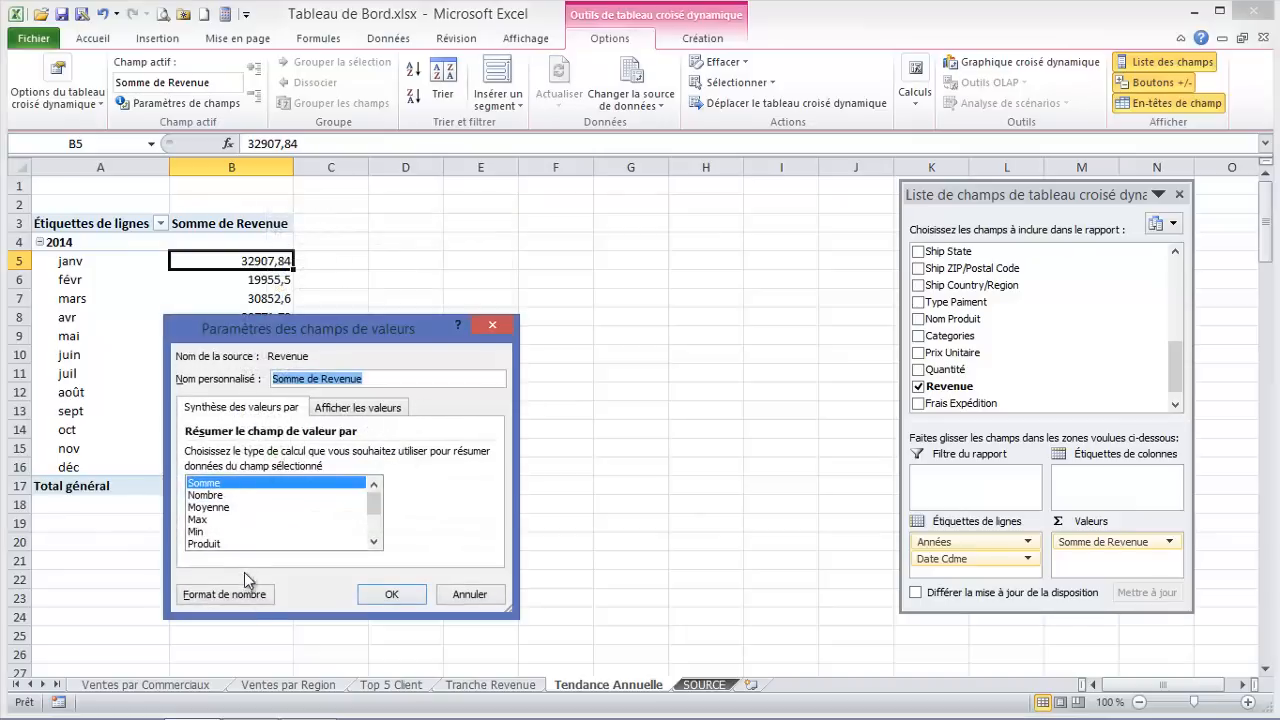
pyautogui.click(252, 597)
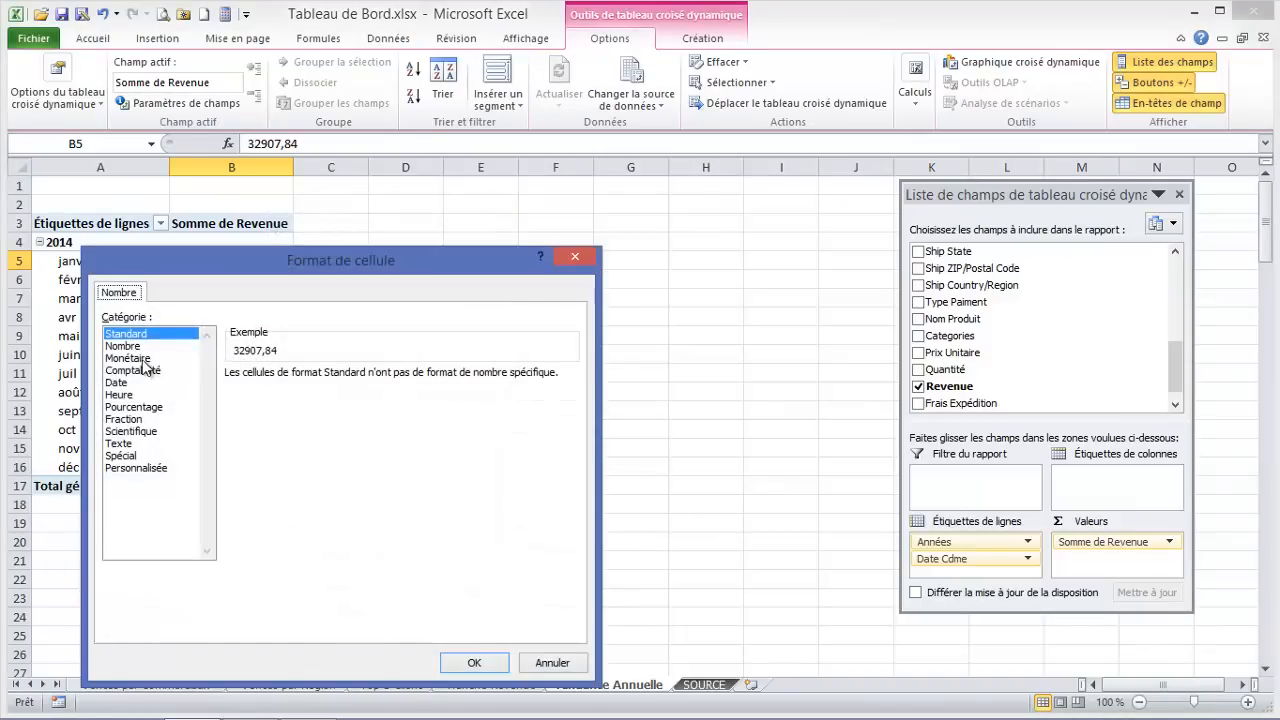
pyautogui.click(128, 358)
pyautogui.click(382, 379)
pyautogui.click(382, 379)
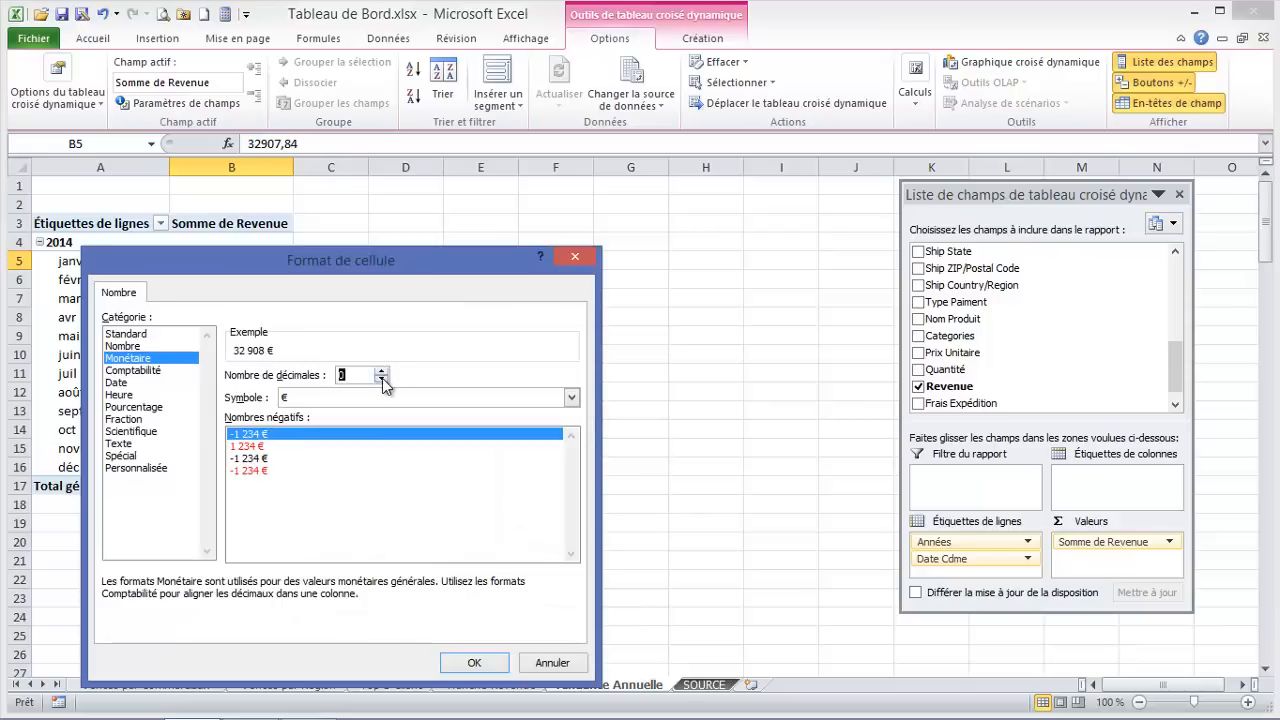
pyautogui.click(476, 664)
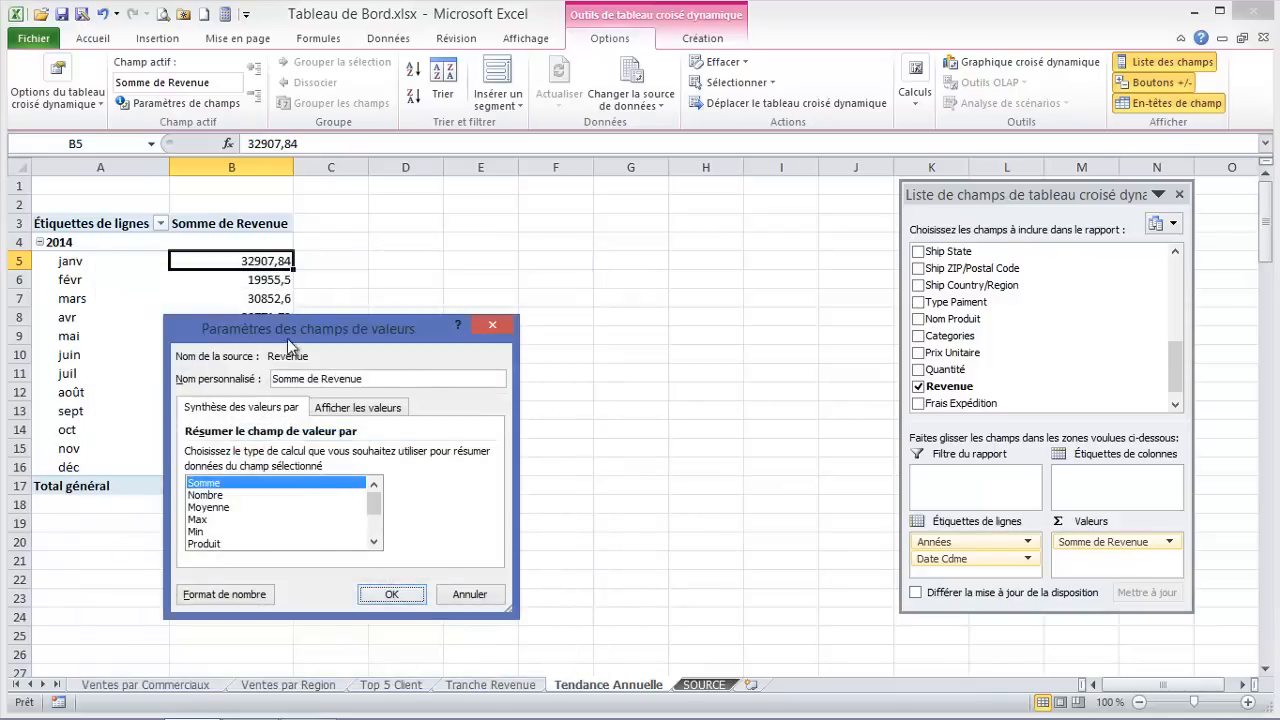
pyautogui.click(397, 592)
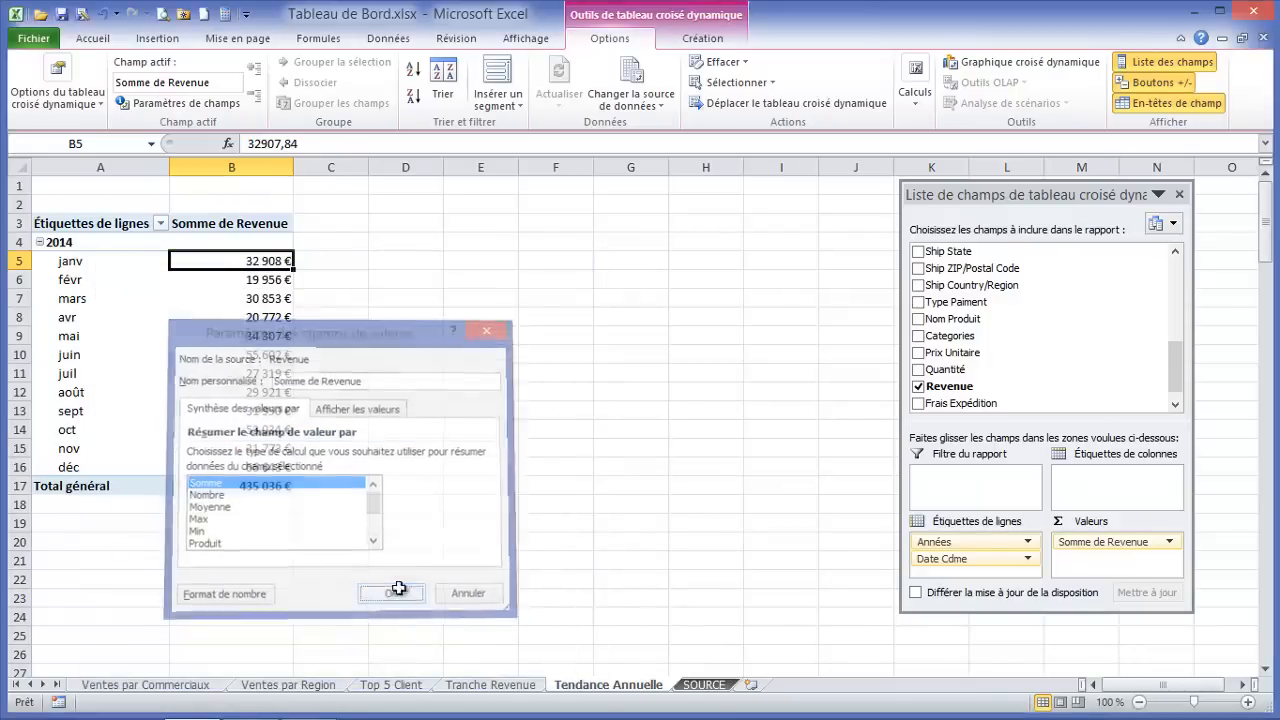
# Insert a basic line pivot chart of the monthly revenue and place it beside the pivot table, near row 2
pyautogui.click(221, 298)
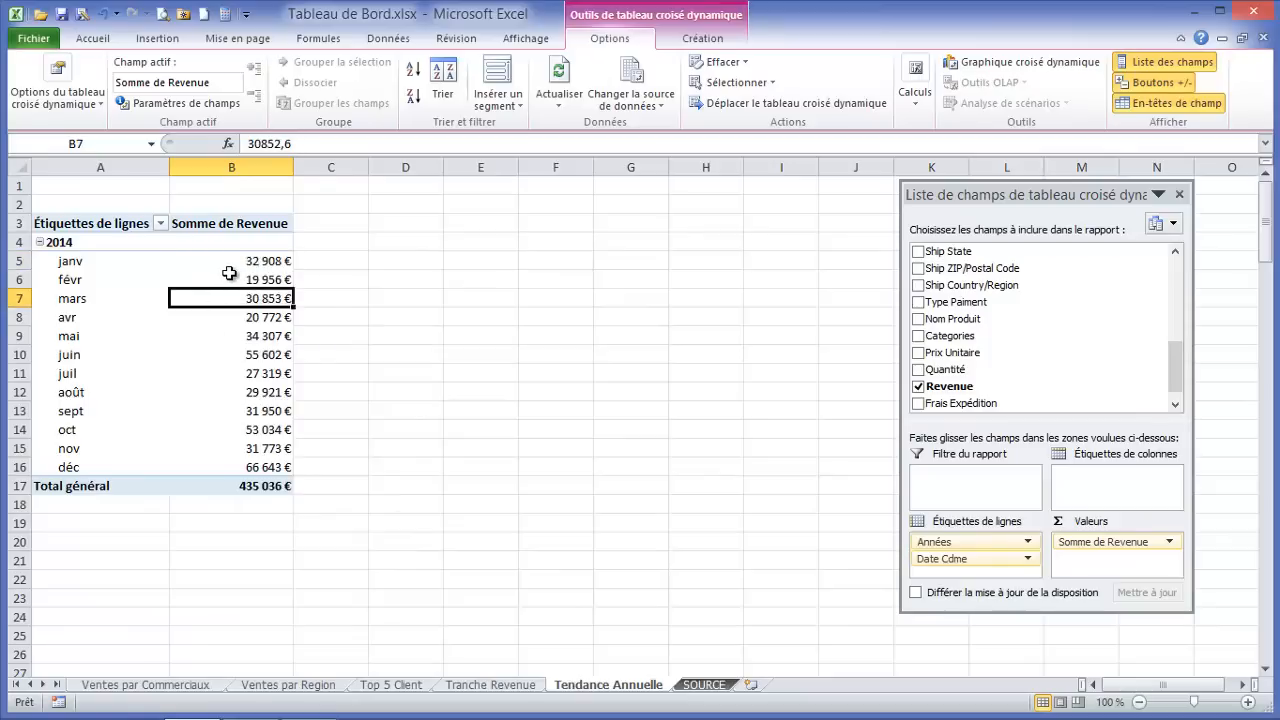
pyautogui.click(1000, 63)
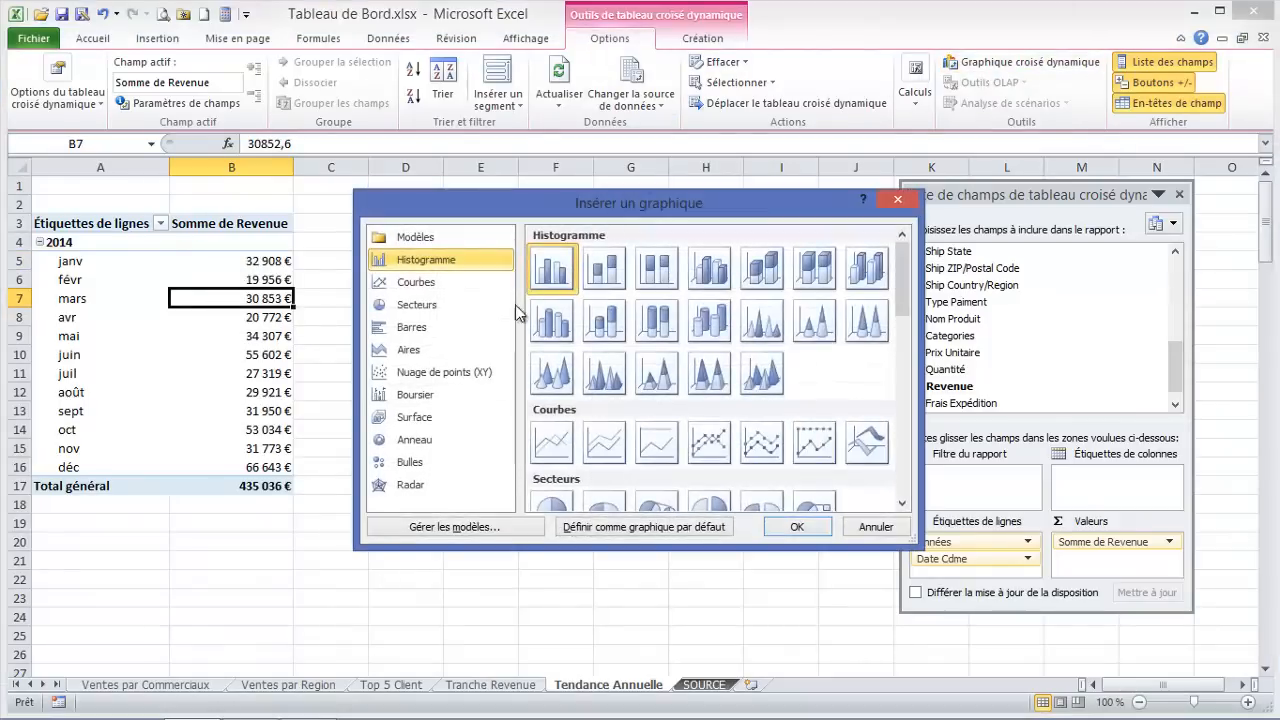
pyautogui.click(553, 441)
pyautogui.click(790, 527)
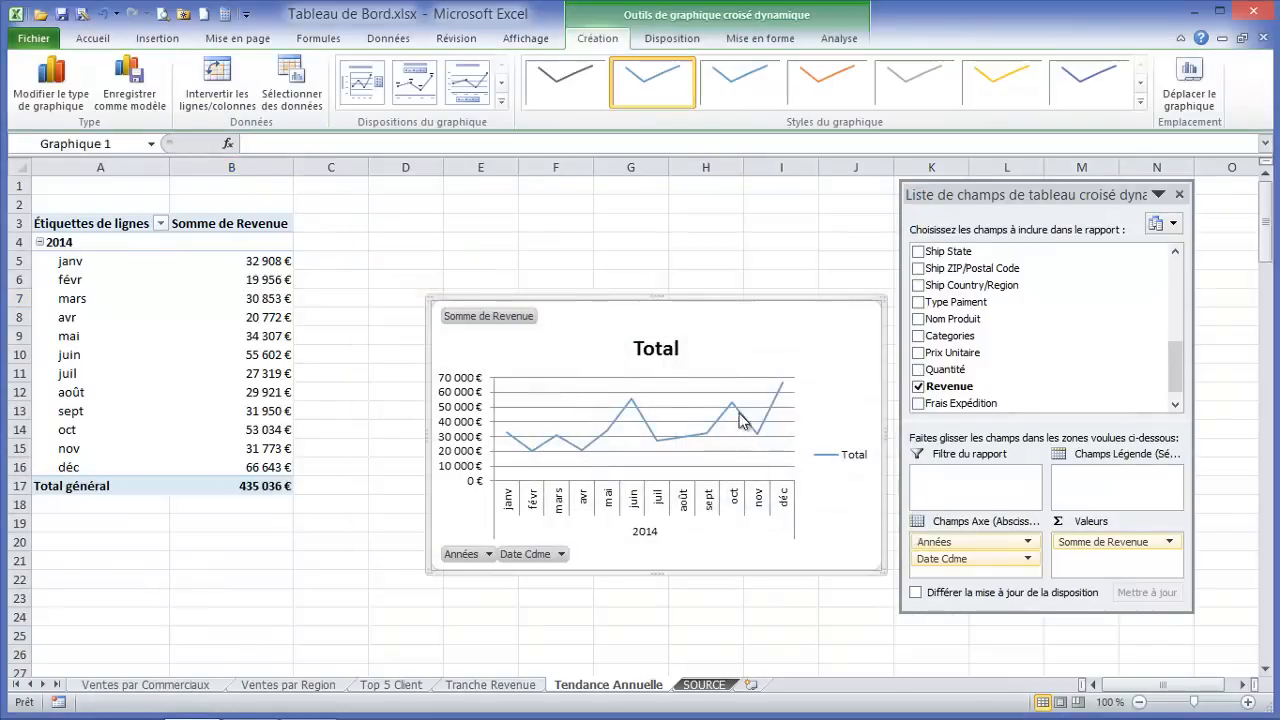
pyautogui.moveTo(694, 297); pyautogui.dragTo(596, 195)
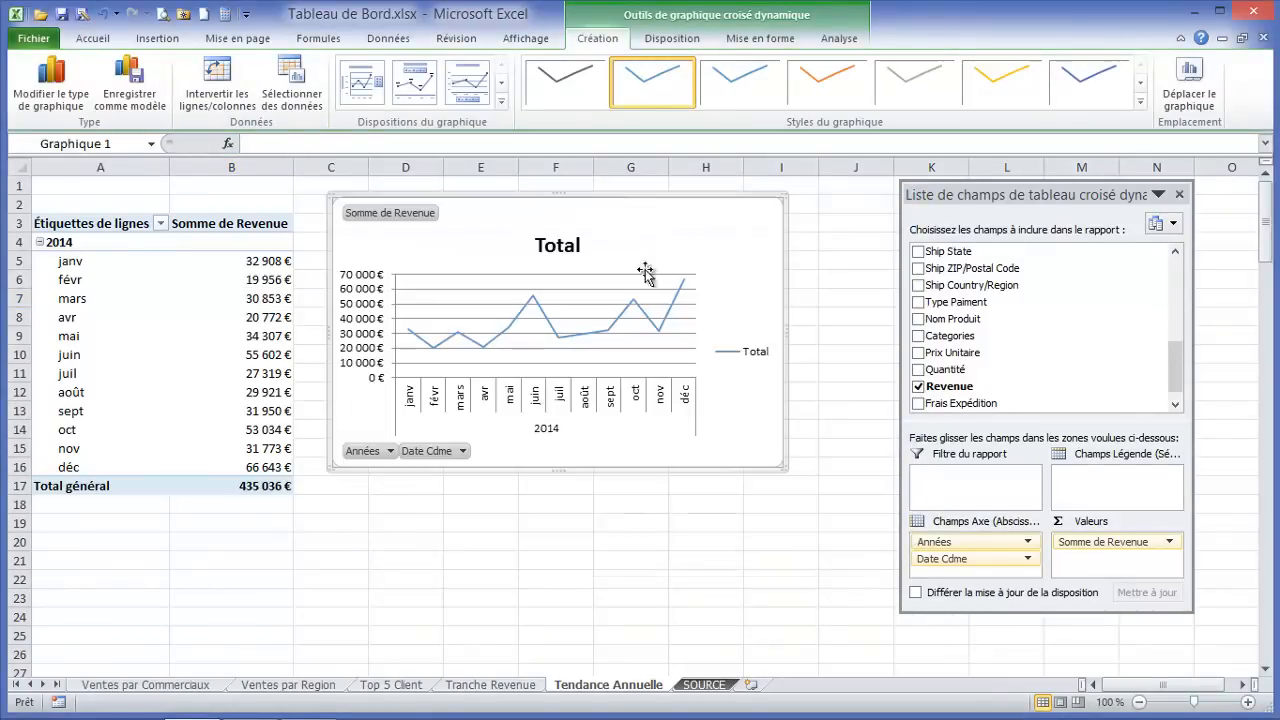
pyautogui.click(751, 340)
pyautogui.press('Delete')
pyautogui.press('Delete')
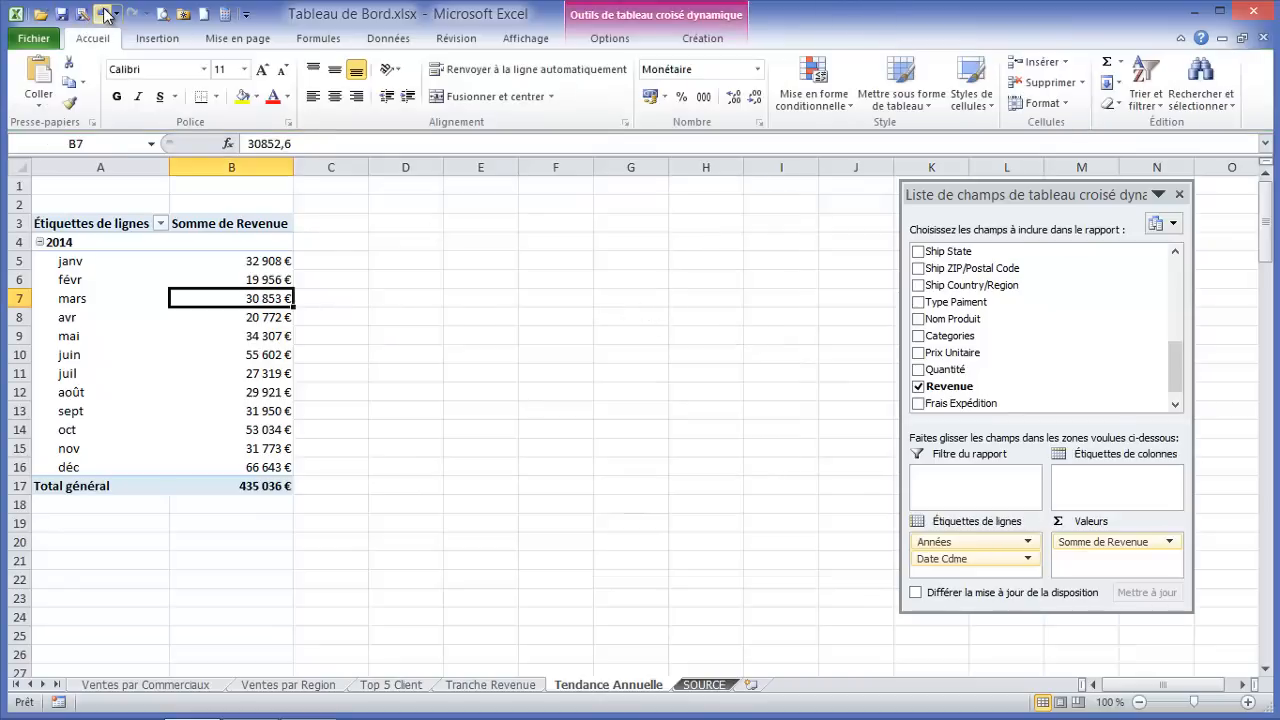
pyautogui.click(103, 13)
# Delete the chart's legend and hide all of its field buttons
pyautogui.click(752, 351)
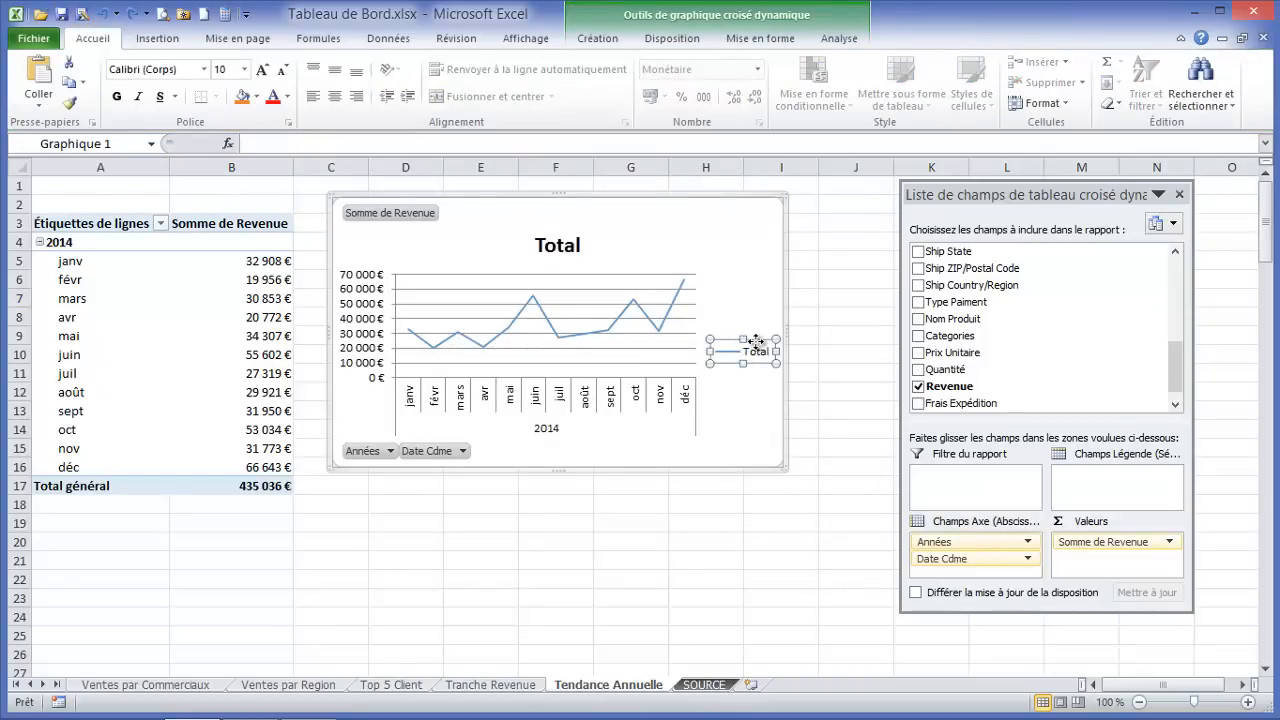
pyautogui.press('Delete')
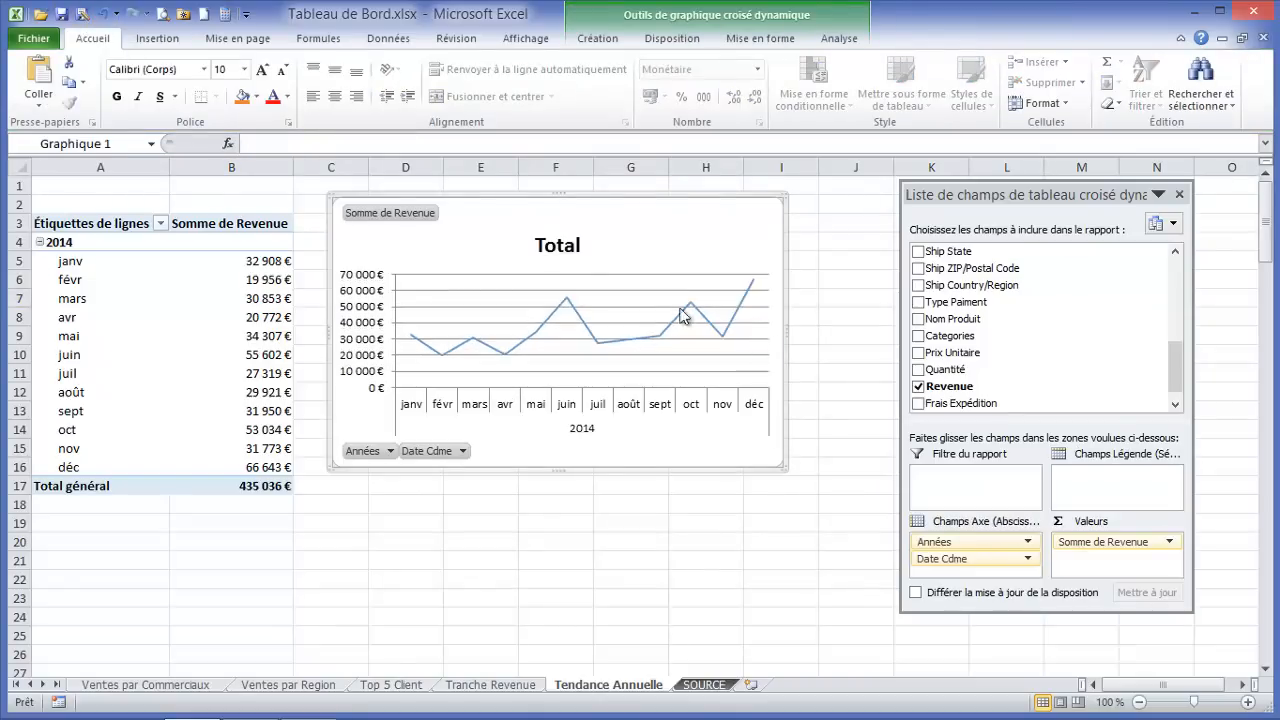
pyautogui.rightClick(392, 214)
pyautogui.click(490, 427)
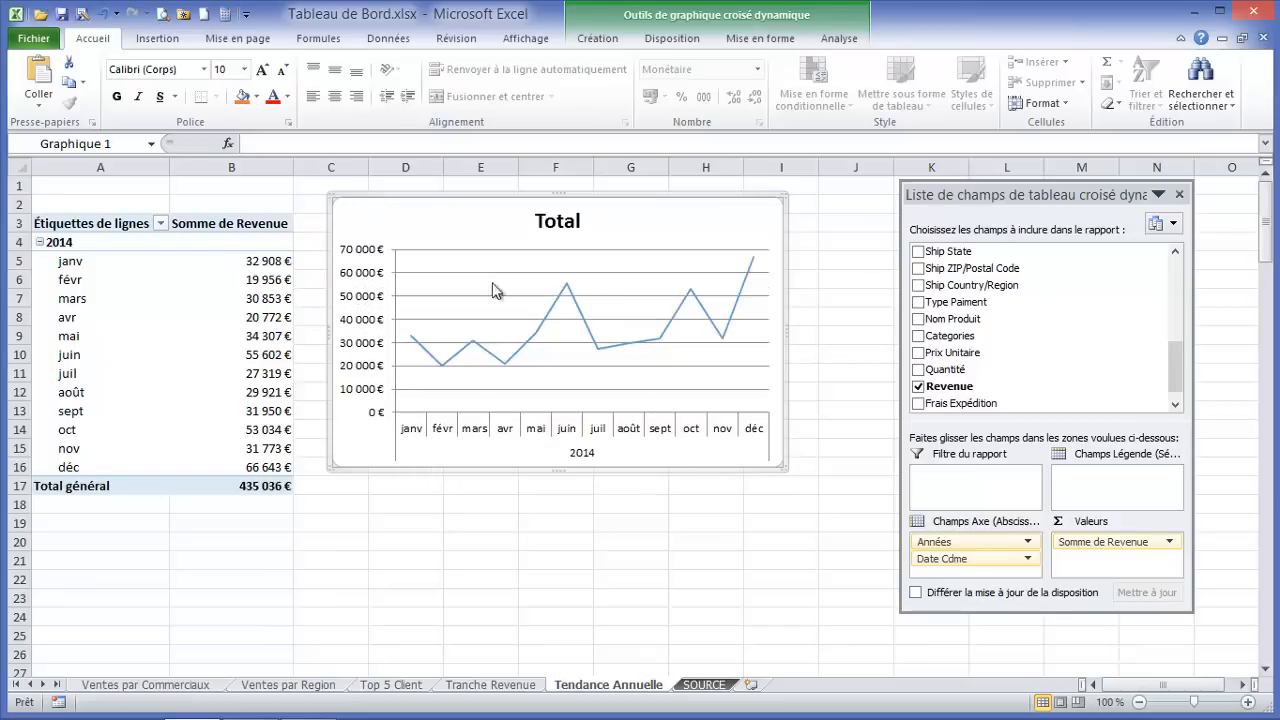
# Change the chart title to "Tendances des Ventes - 2014"
pyautogui.click(541, 222)
pyautogui.moveTo(540, 222); pyautogui.dragTo(594, 220)
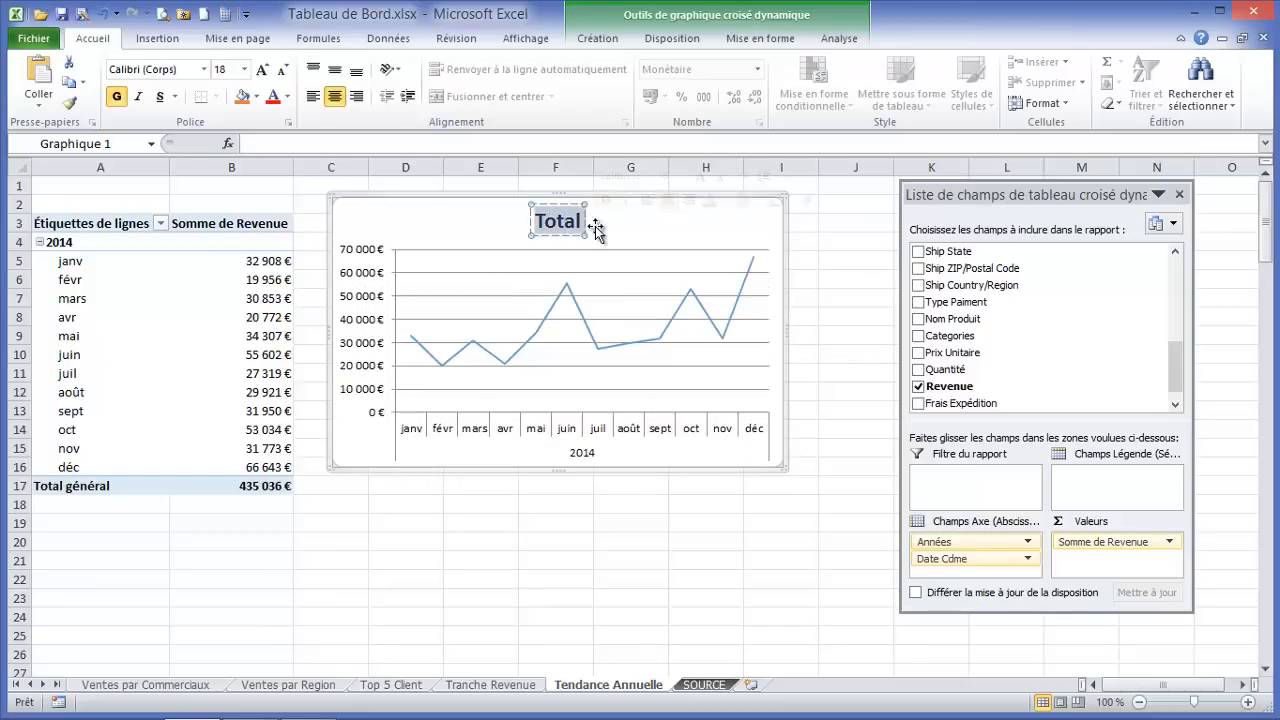
pyautogui.write('Tendances')
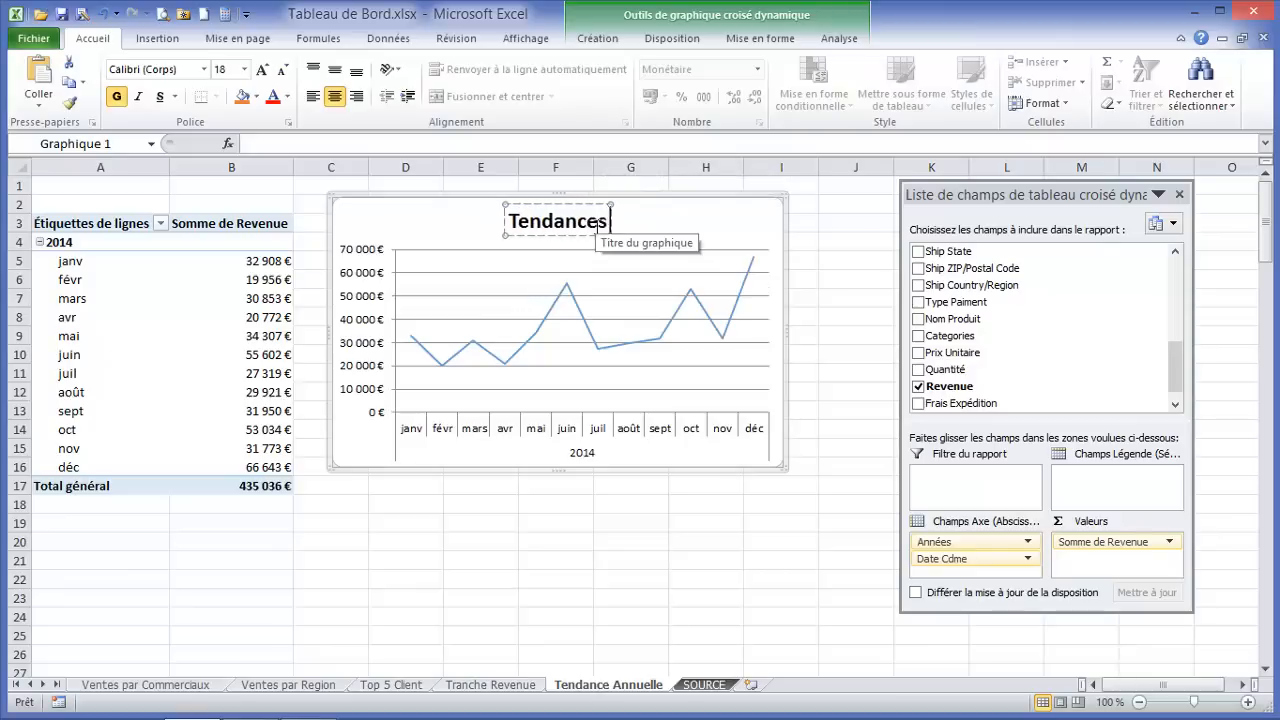
pyautogui.write(' des Ventes')
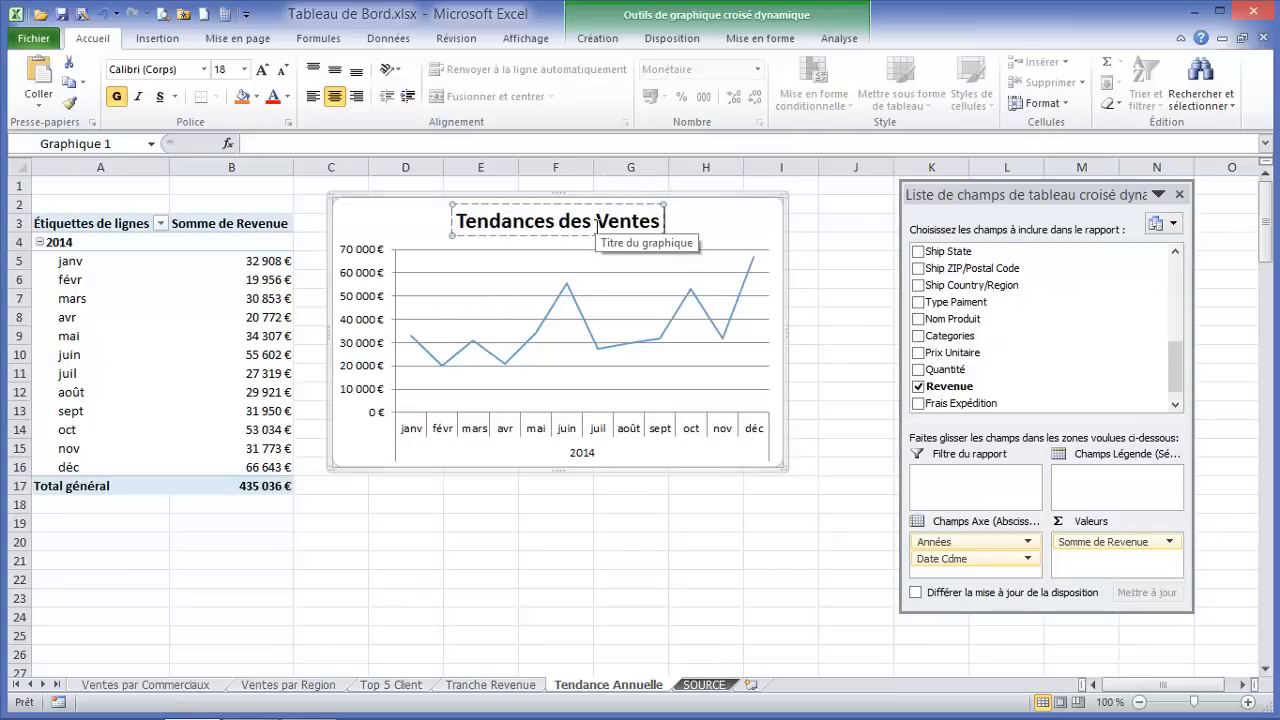
pyautogui.write(' - 2014')
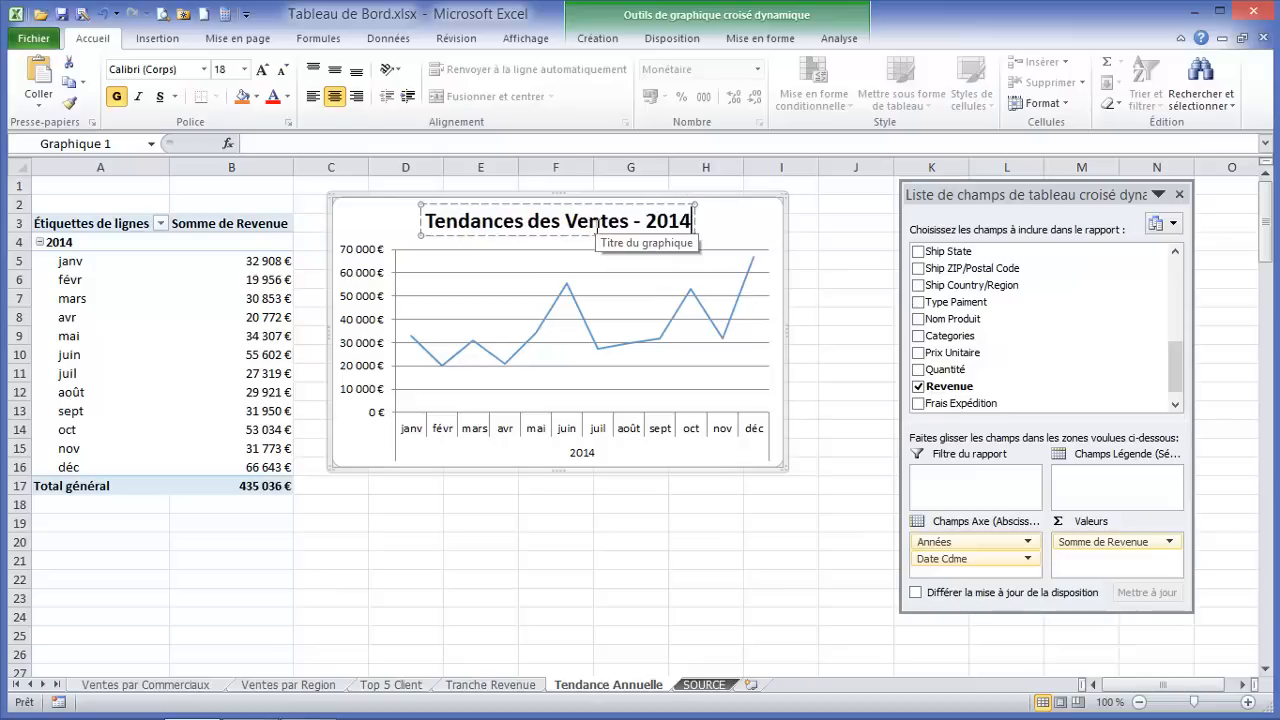
# Widen the chart to about 22 cm, close the pivot field list covering it, and shift the chart slightly away from the table
pyautogui.moveTo(786, 328); pyautogui.dragTo(1115, 331)
pyautogui.click(1179, 194)
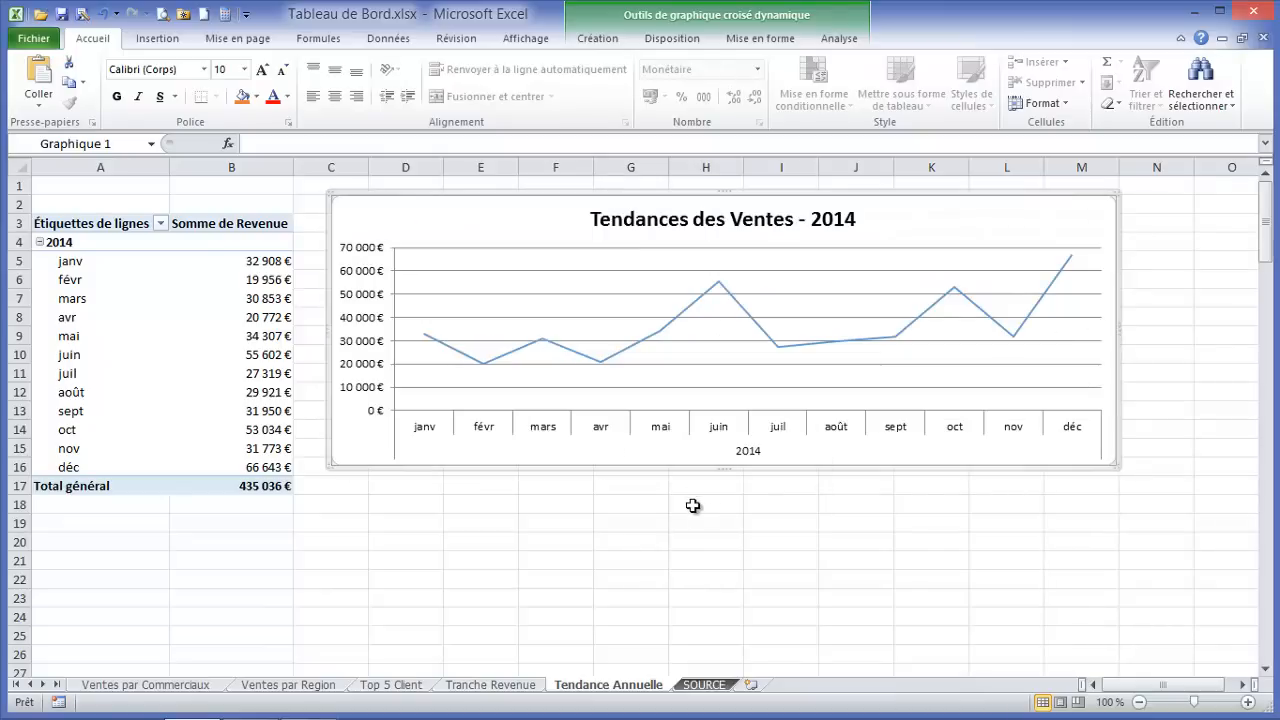
pyautogui.click(694, 506)
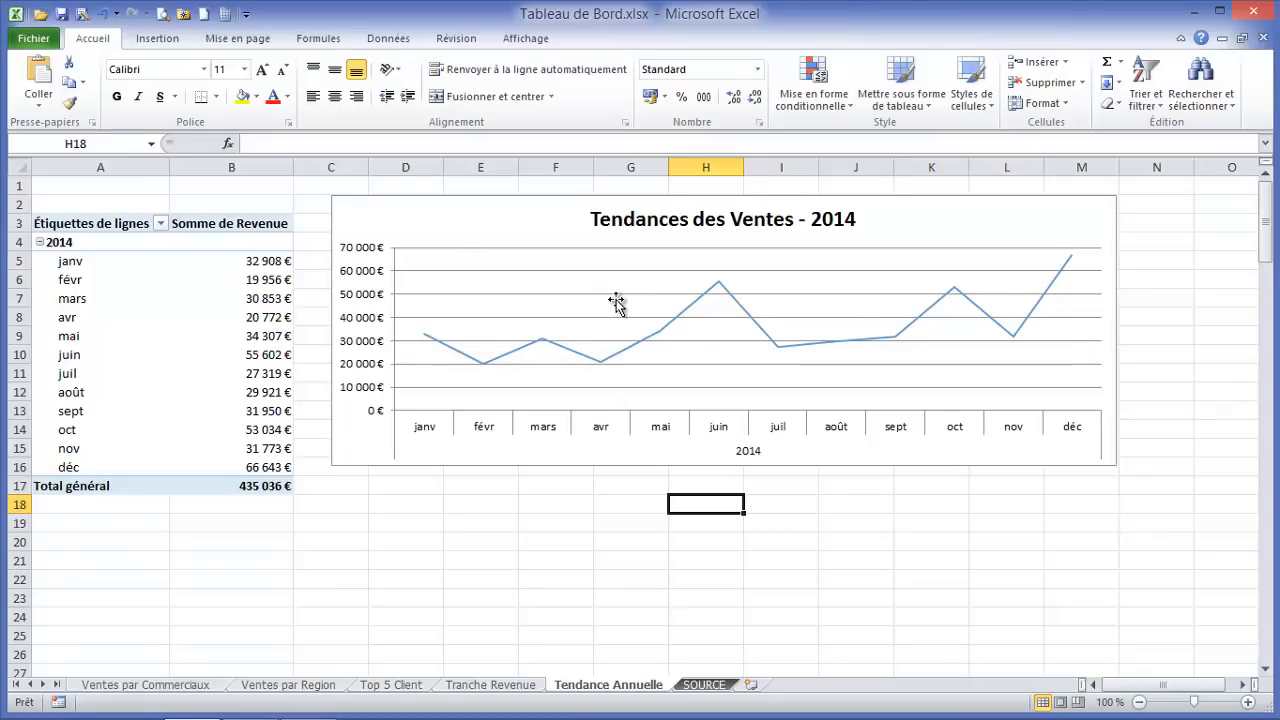
pyautogui.moveTo(736, 197); pyautogui.dragTo(749, 199)
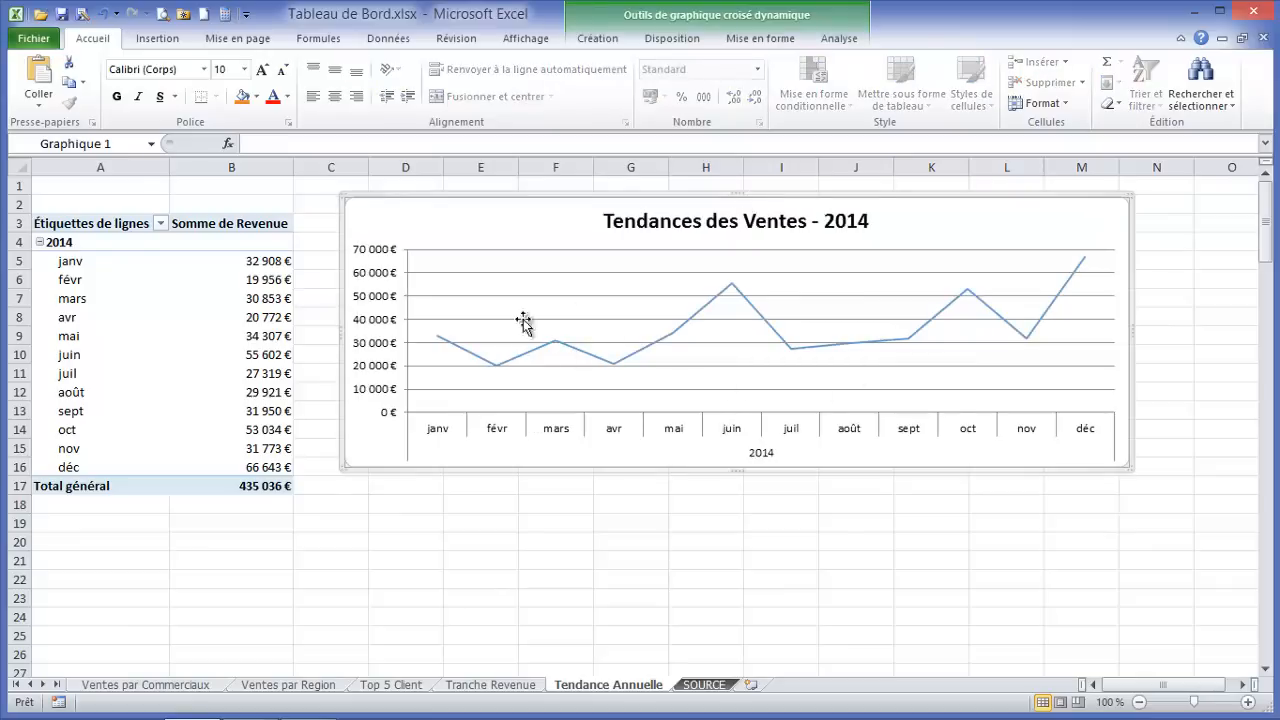
# Change the chart type to a line with markers and apply the orange chart style
pyautogui.click(746, 289)
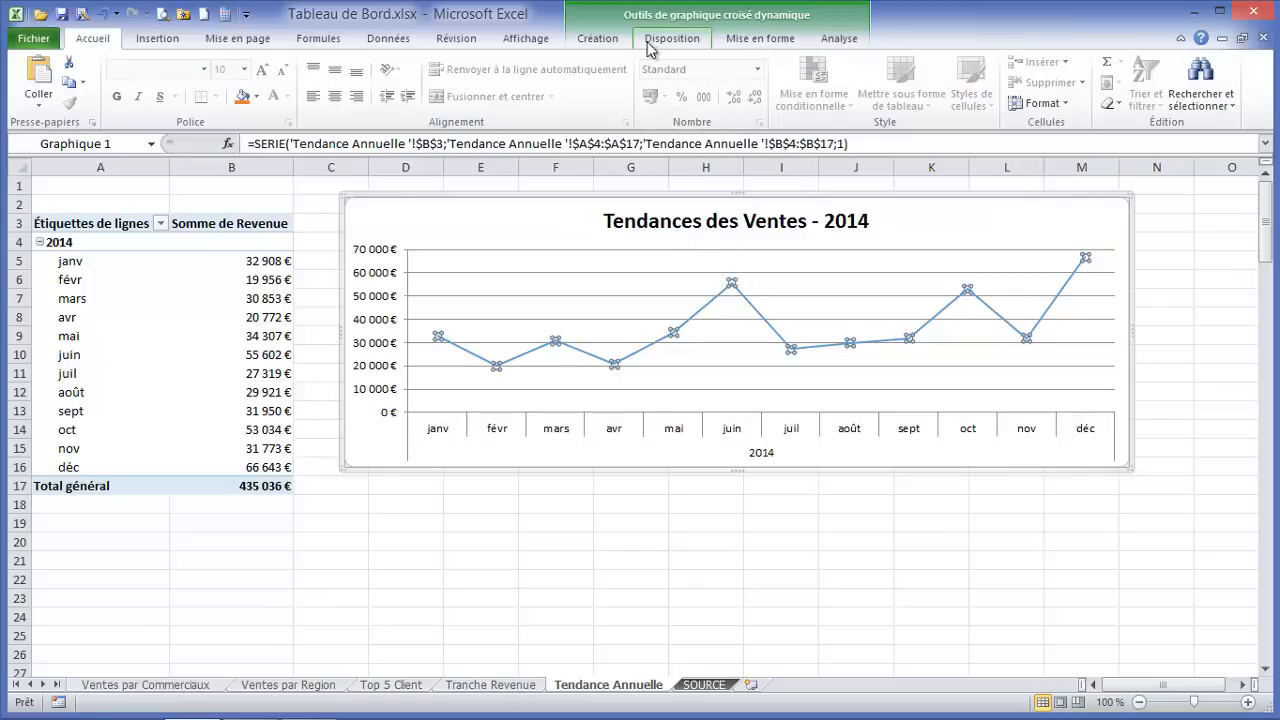
pyautogui.click(595, 40)
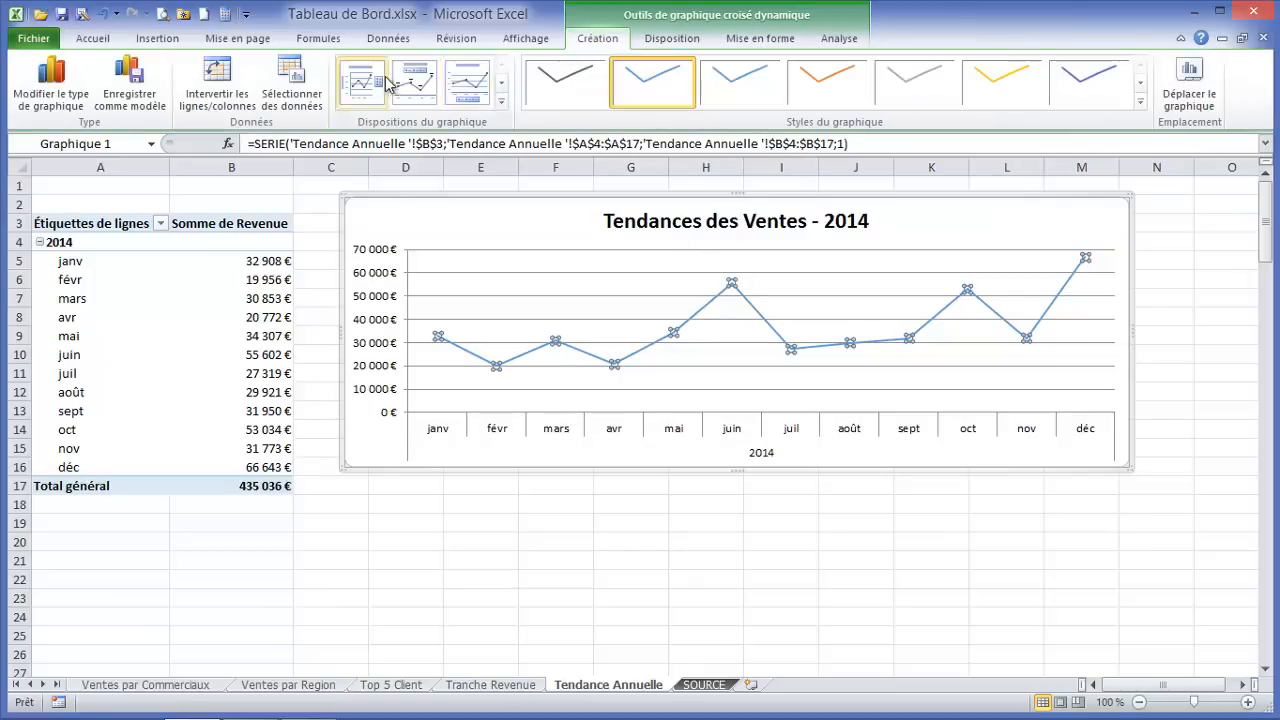
pyautogui.click(36, 83)
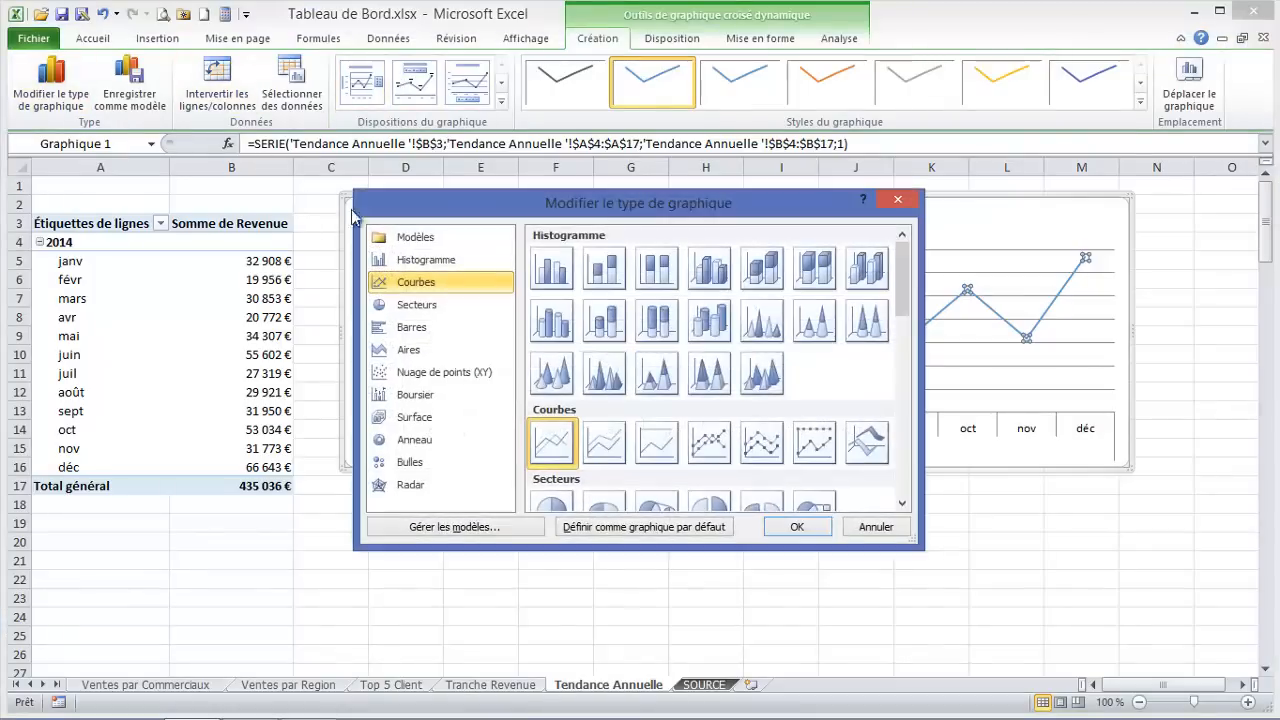
pyautogui.click(709, 442)
pyautogui.click(797, 527)
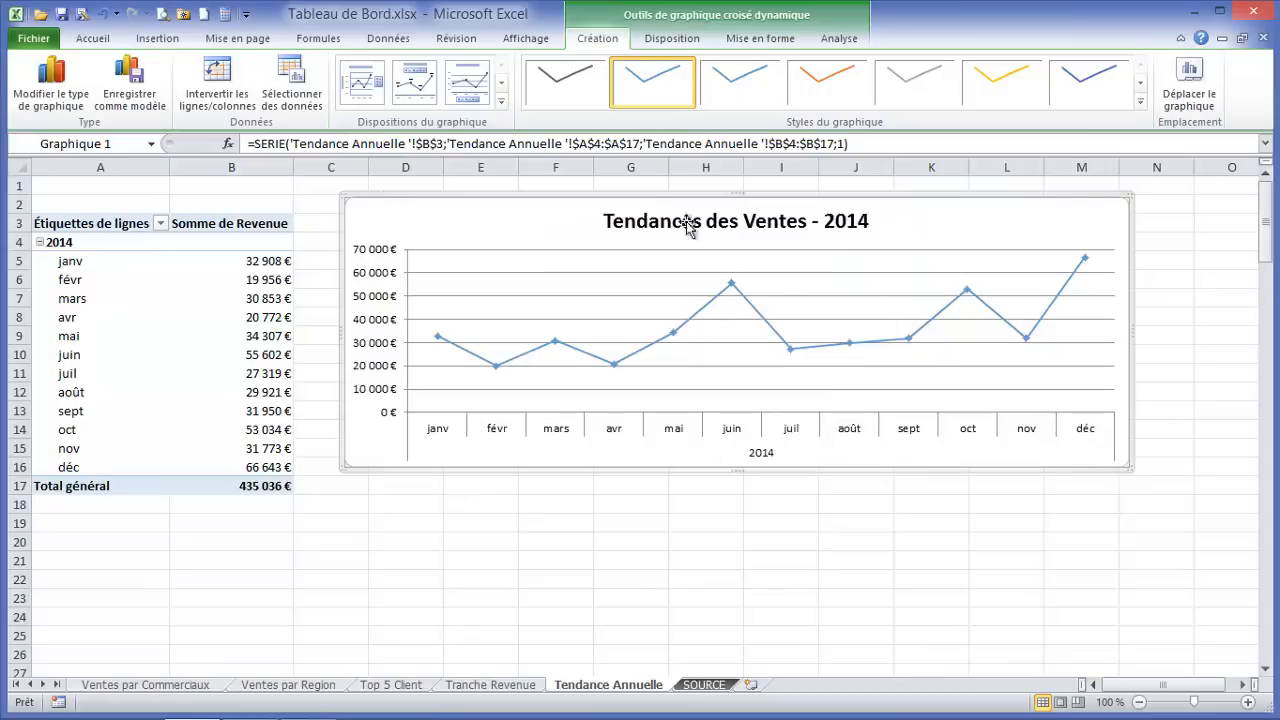
pyautogui.click(829, 81)
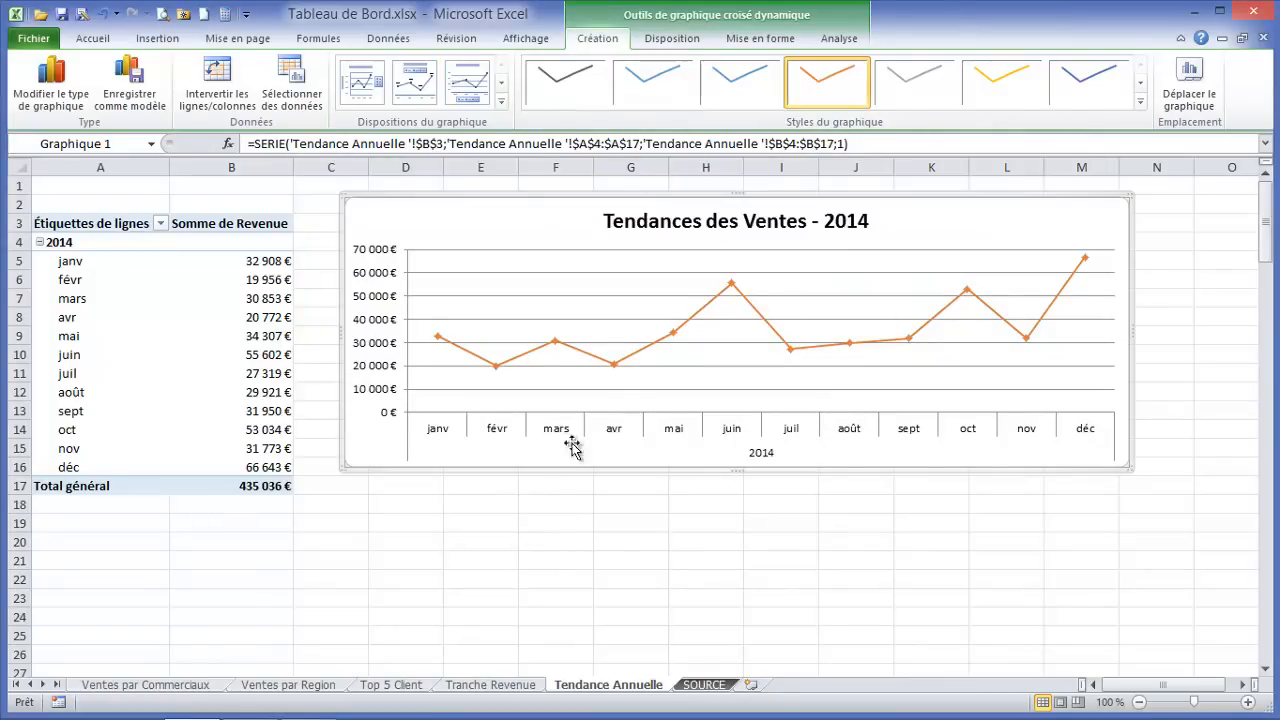
# Add data labels to the chart's line with the En dessous placement
pyautogui.click(762, 38)
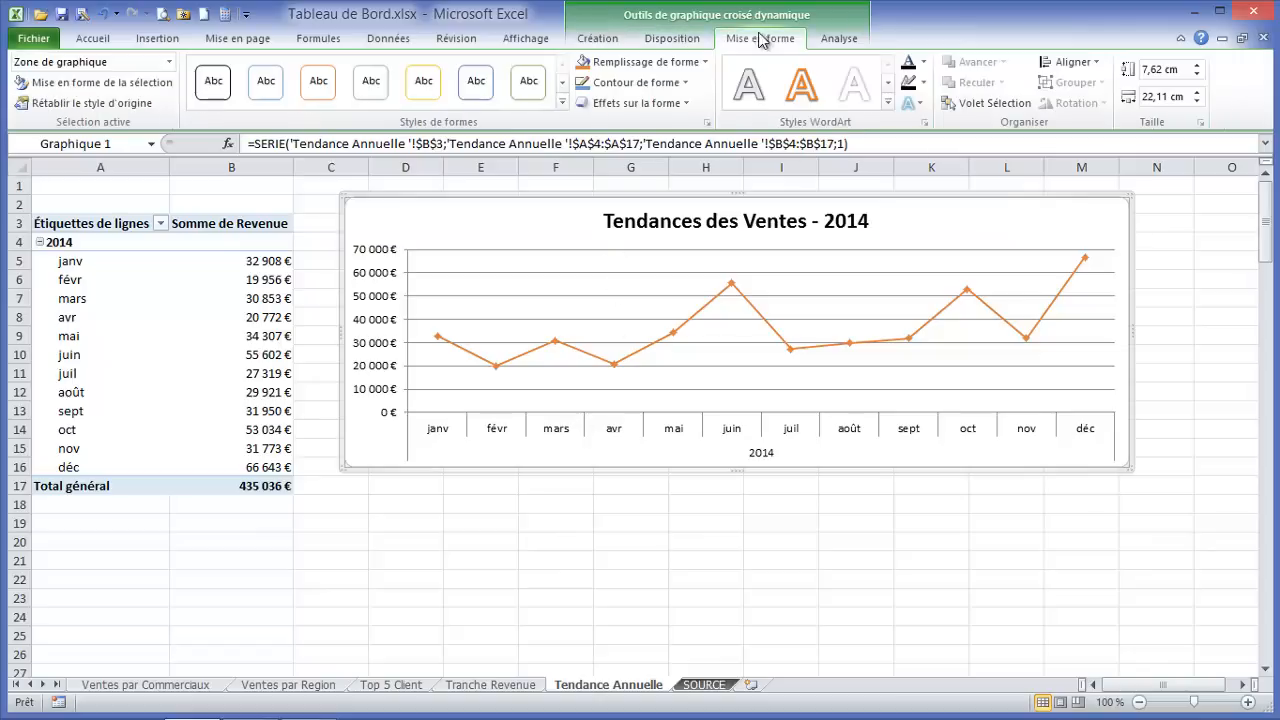
pyautogui.click(690, 40)
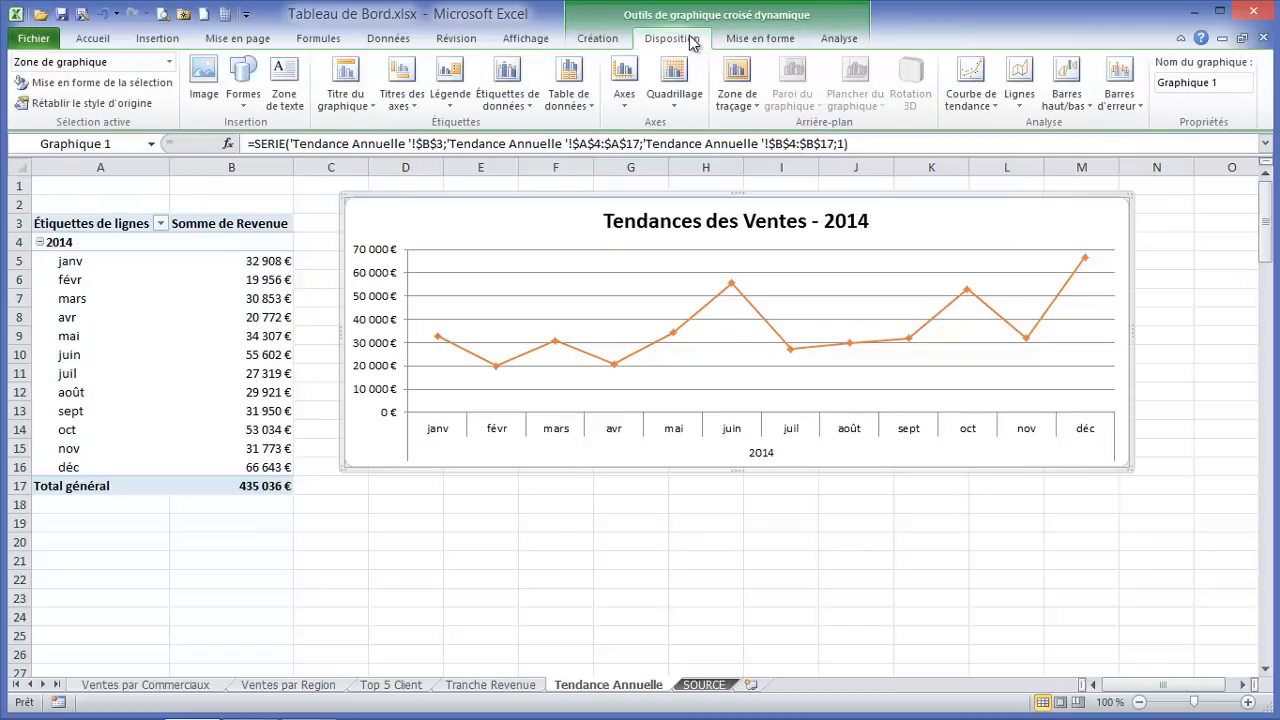
pyautogui.click(512, 100)
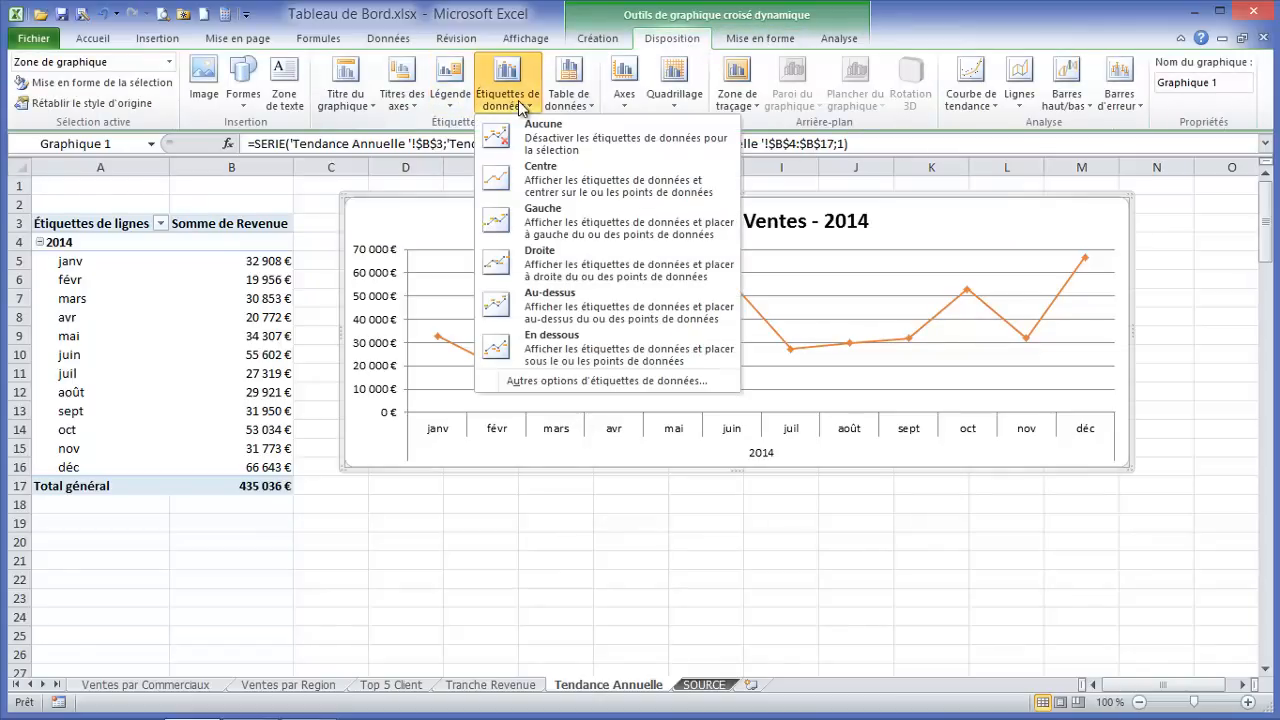
pyautogui.click(549, 345)
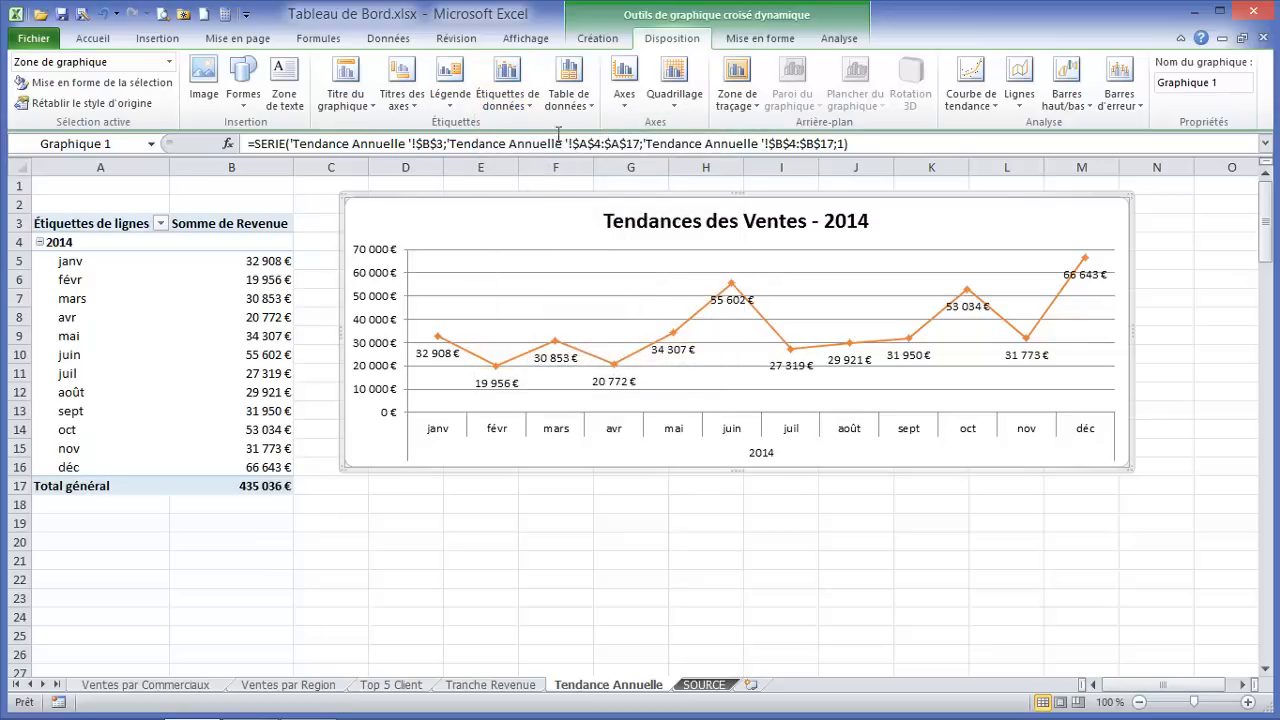
# Change the data labels' placement on the line chart to Au-dessus and deselect the chart
pyautogui.click(507, 95)
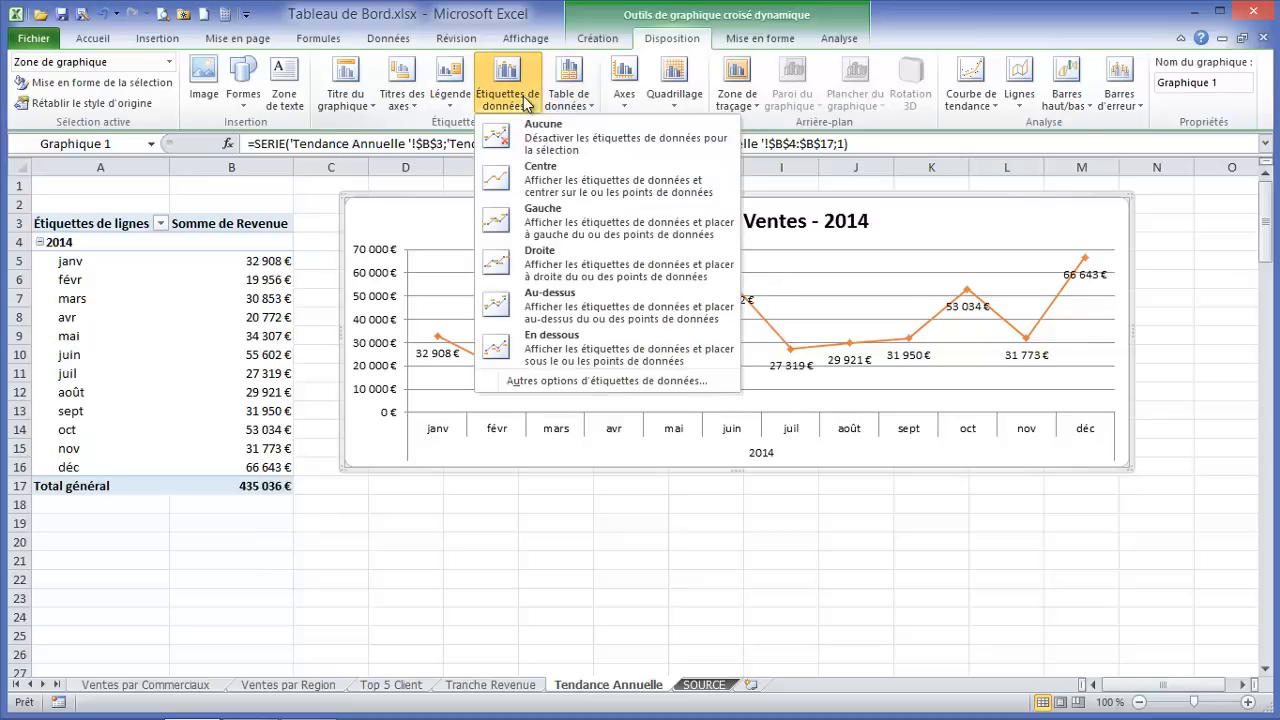
pyautogui.click(555, 305)
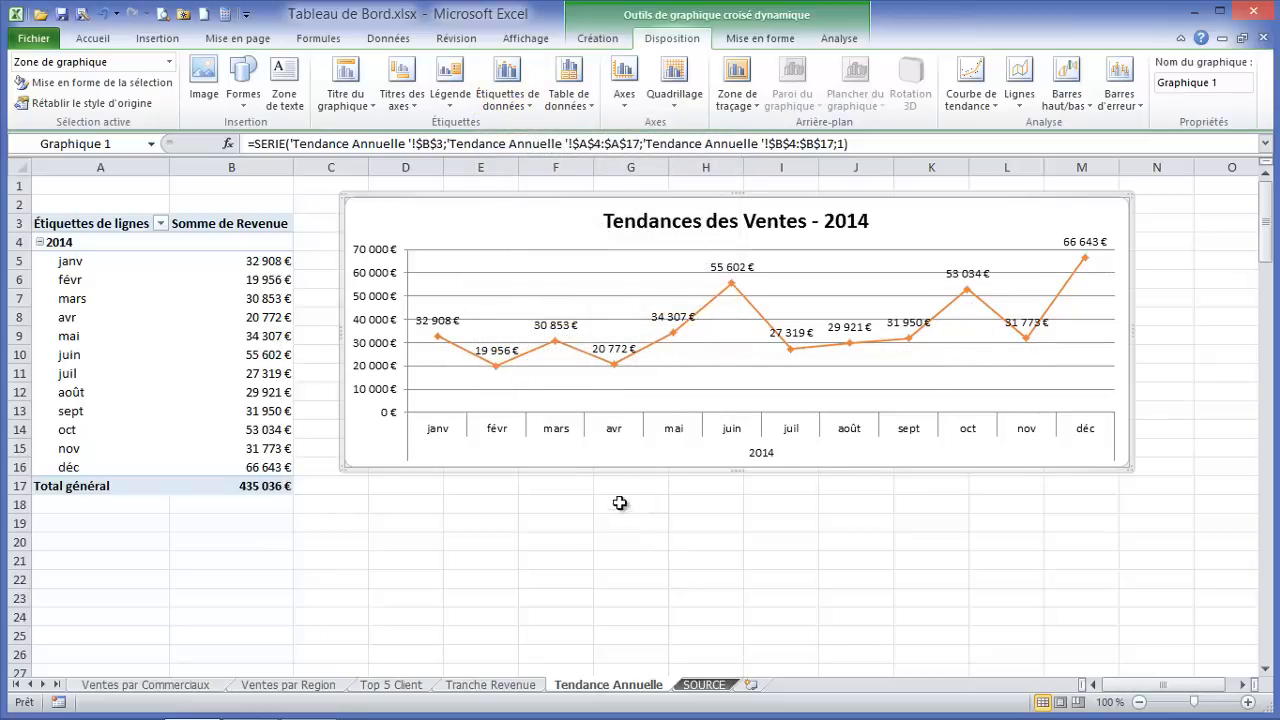
pyautogui.click(586, 490)
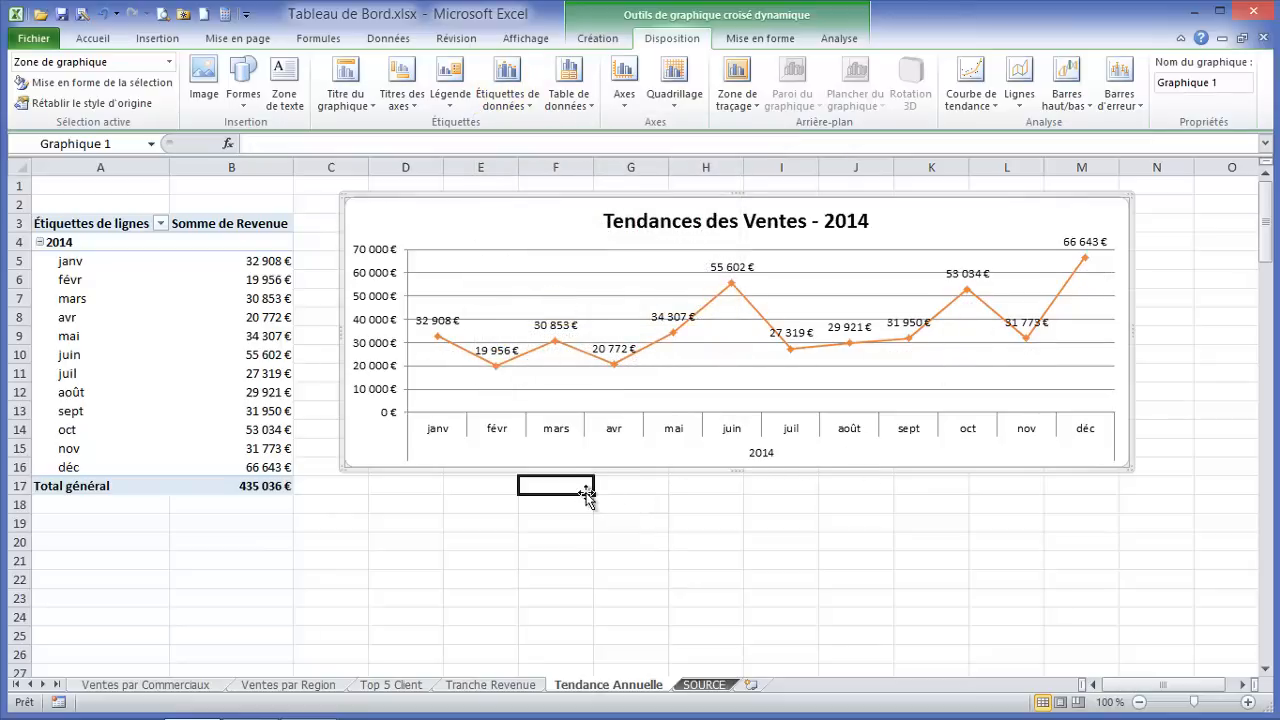
pyautogui.click(508, 200)
pyautogui.click(433, 540)
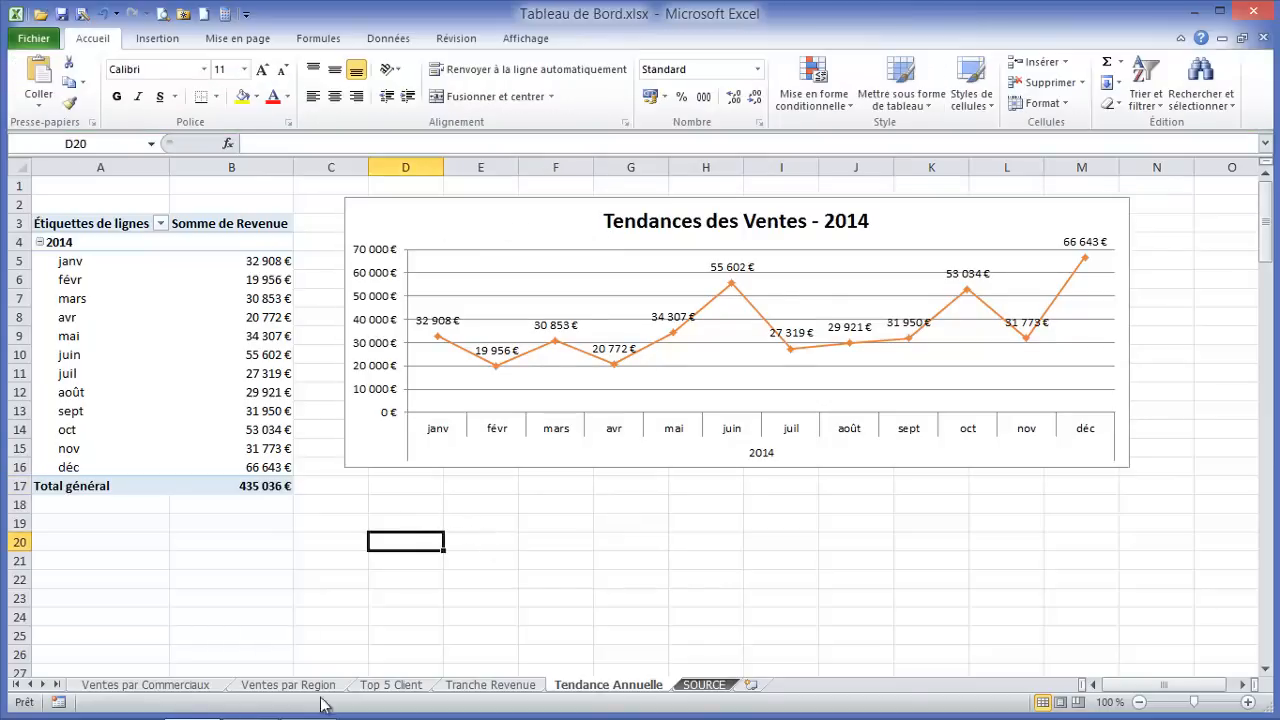
# Add a new worksheet after SOURCE and name it "Tableau de Bord"
pyautogui.click(751, 685)
pyautogui.doubleClick(760, 684)
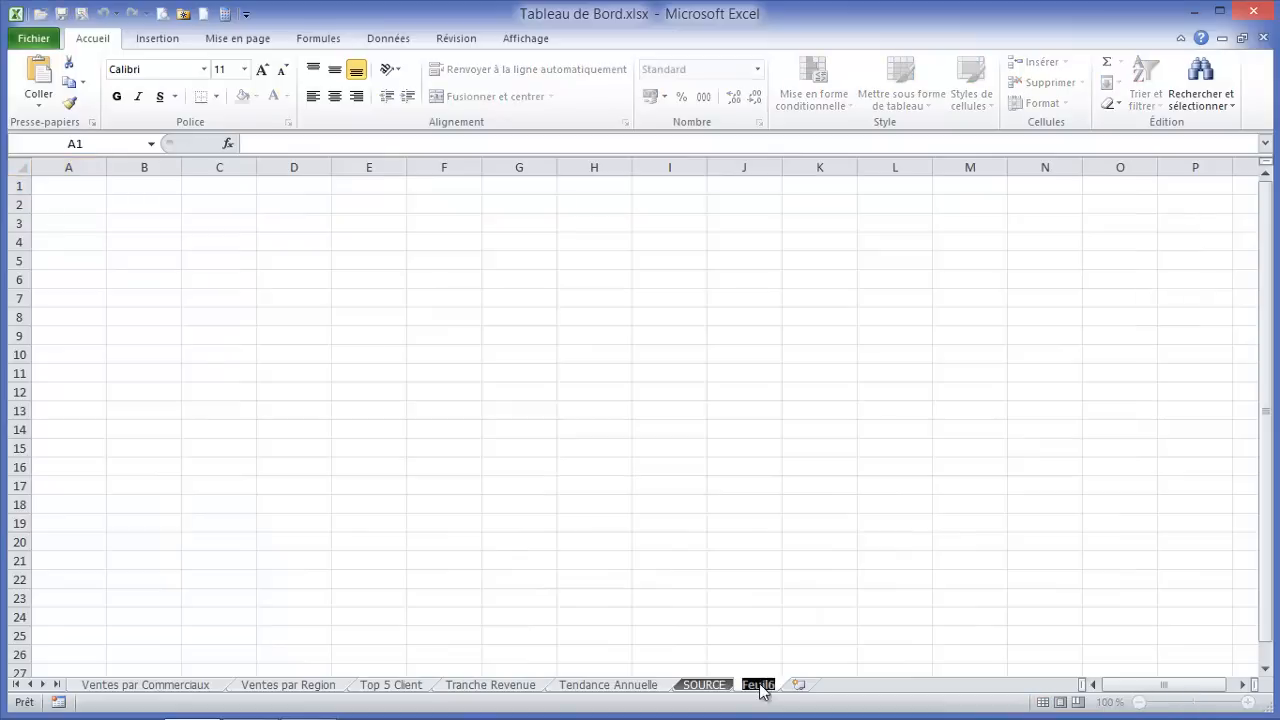
pyautogui.write('Ta')
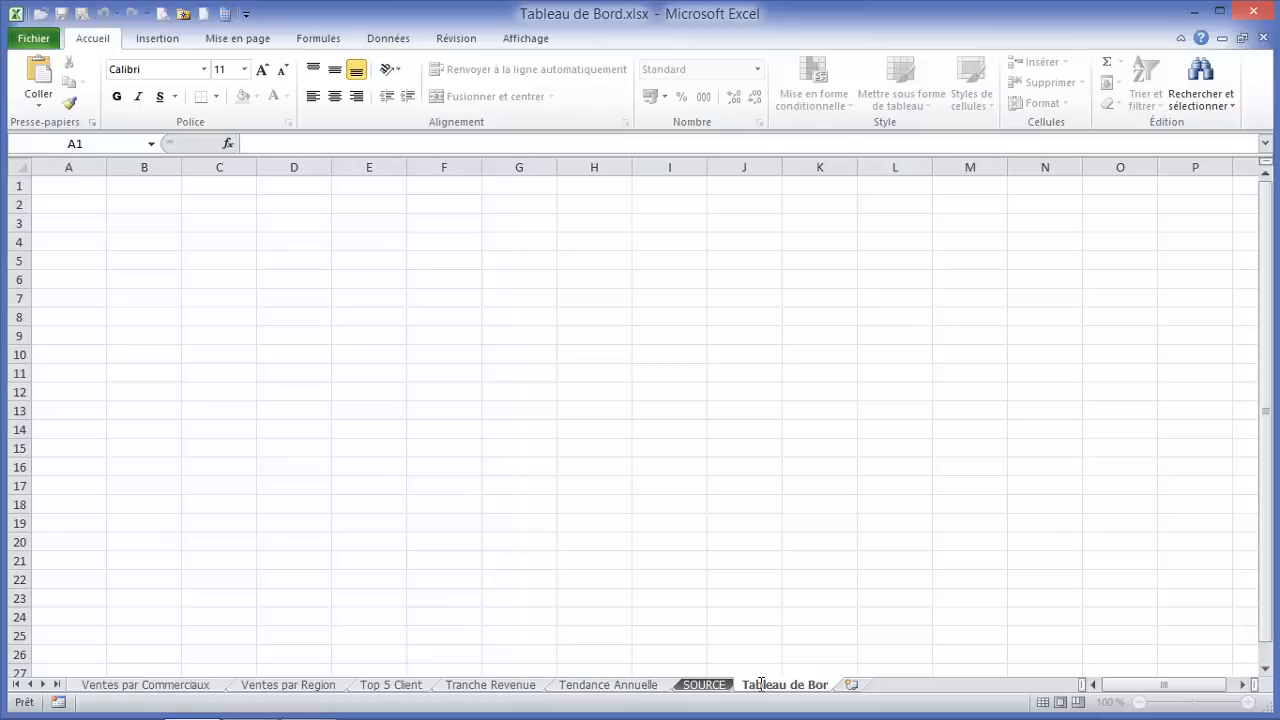
pyautogui.write('bleau de Bord')
pyautogui.press('Return')
pyautogui.click(135, 246)
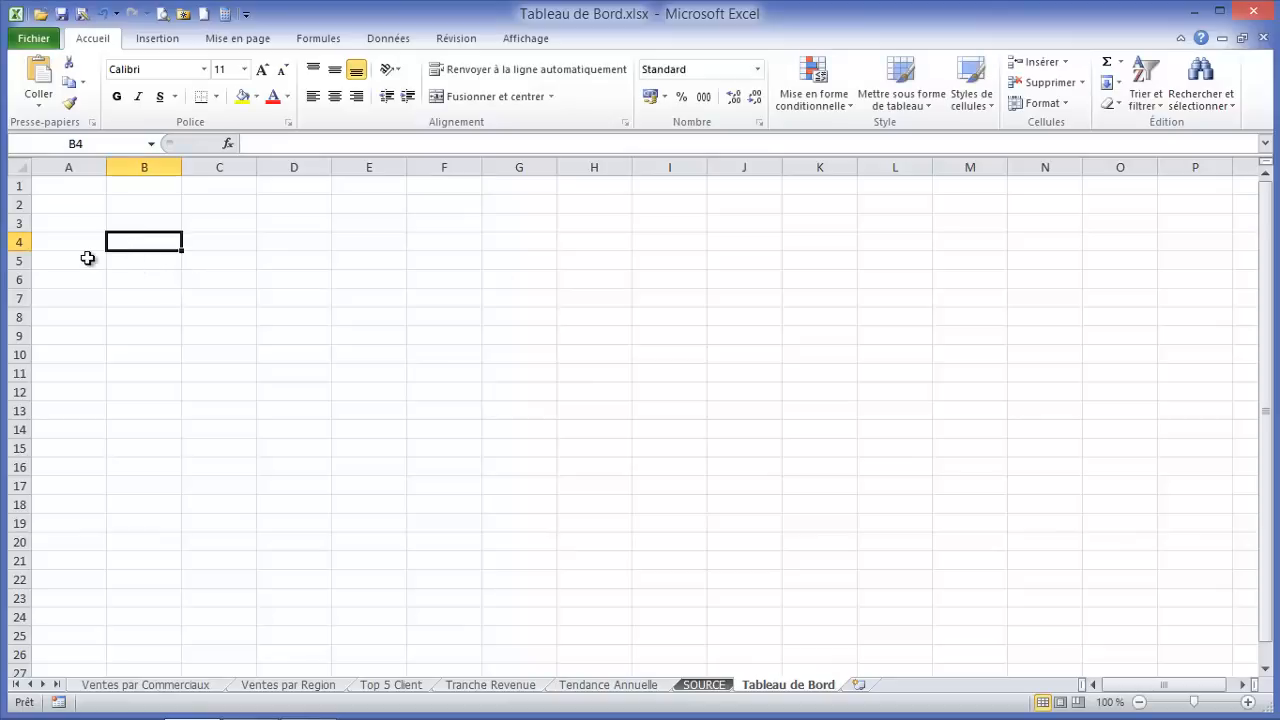
pyautogui.click(77, 222)
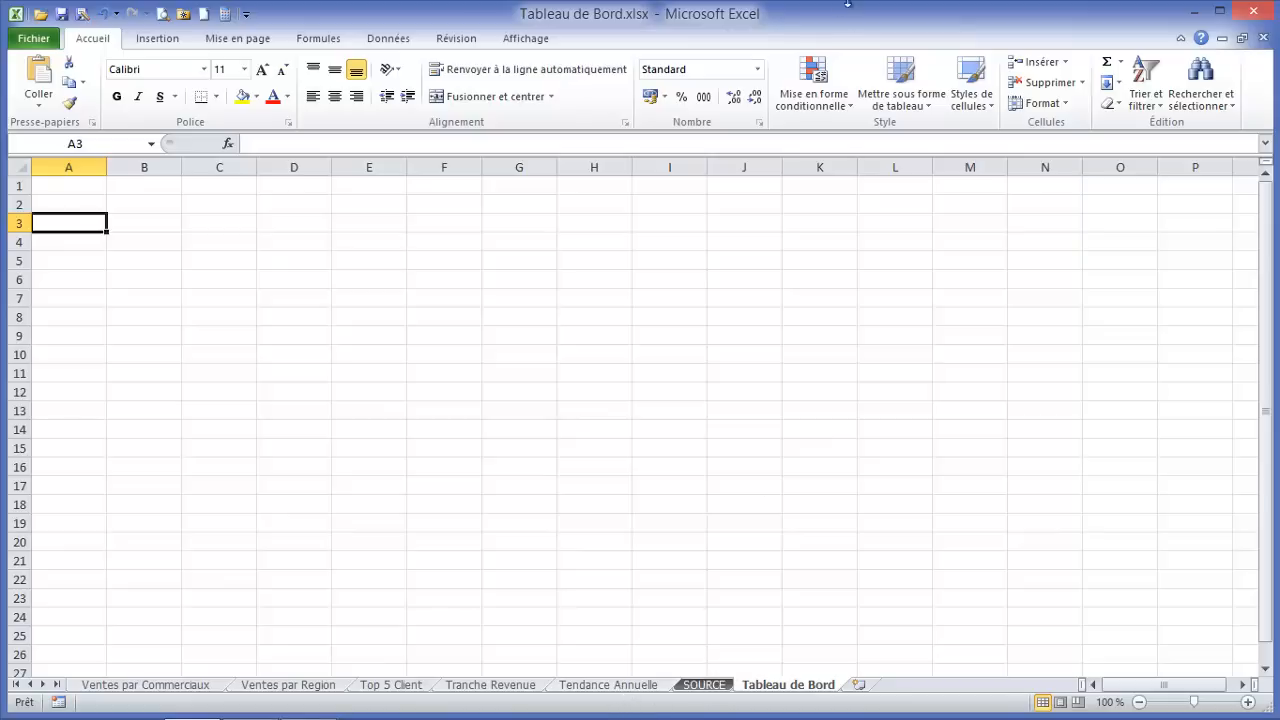
# Switch to the TCD & TDB.xlsx workbook, examine its finished Tableau de Bord sheet without the field list, and return to Tableau de Bord.xlsx
pyautogui.click(525, 38)
pyautogui.click(1103, 98)
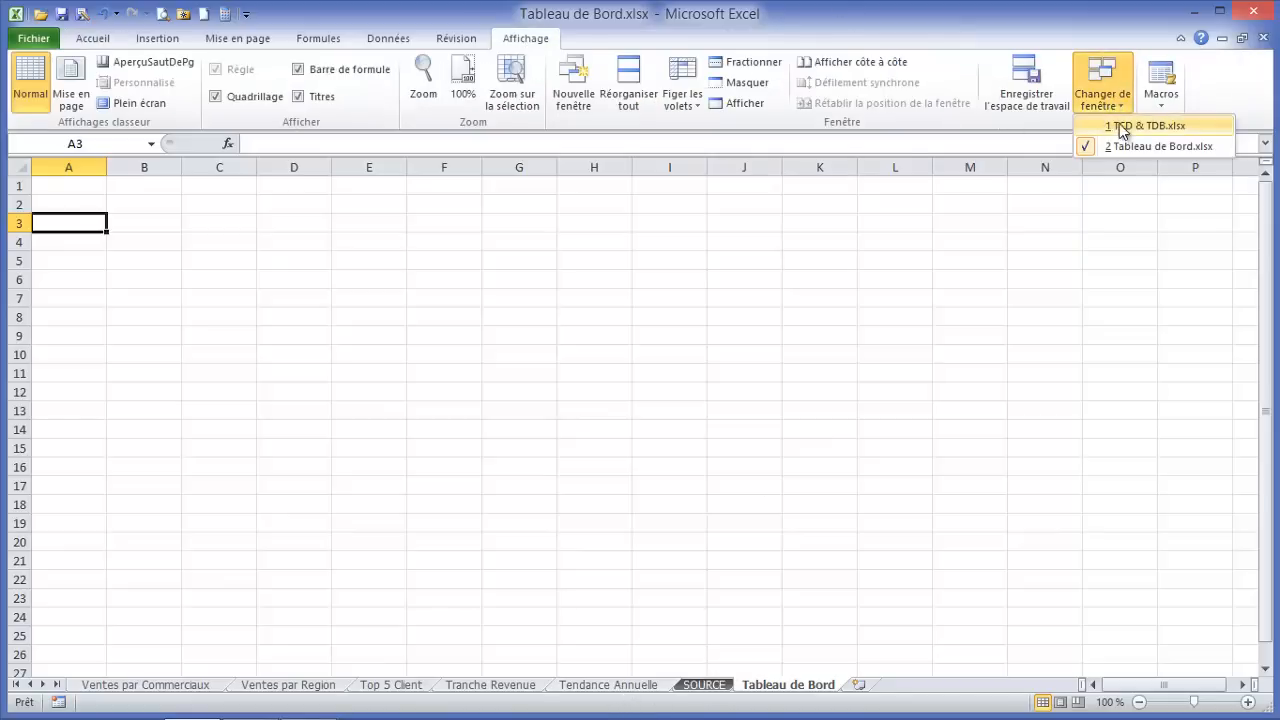
pyautogui.click(1145, 125)
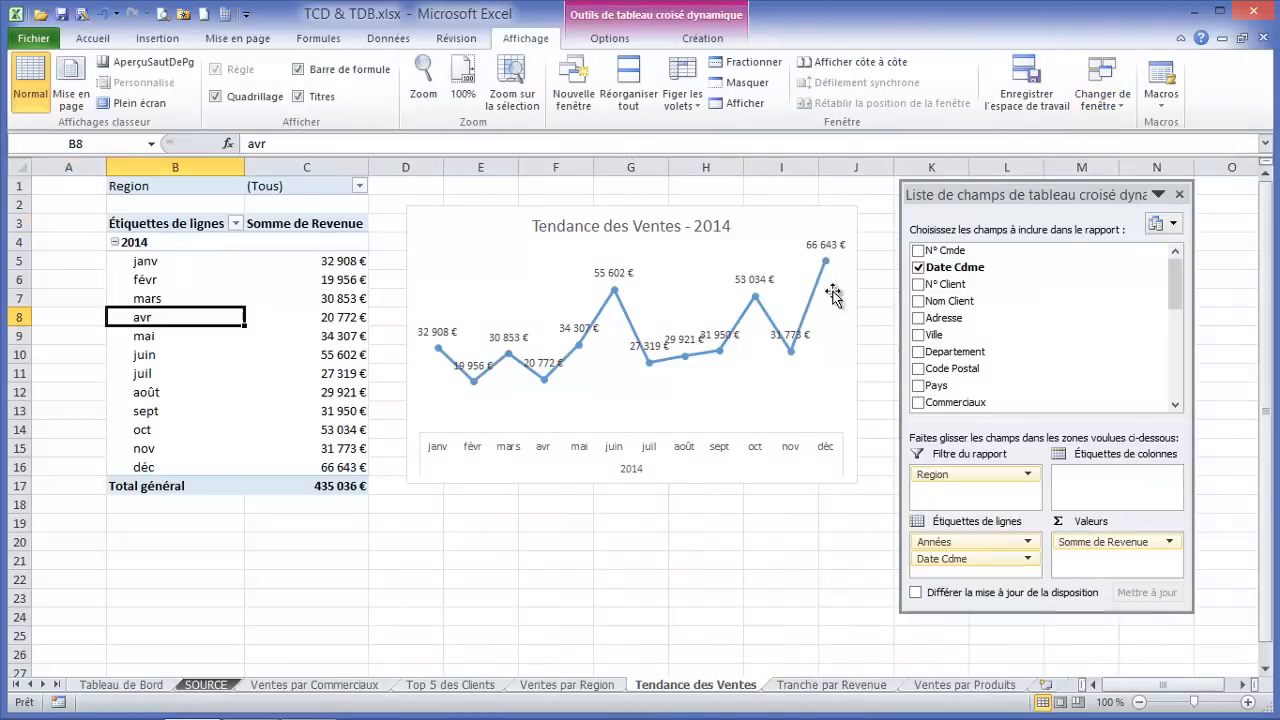
pyautogui.click(122, 685)
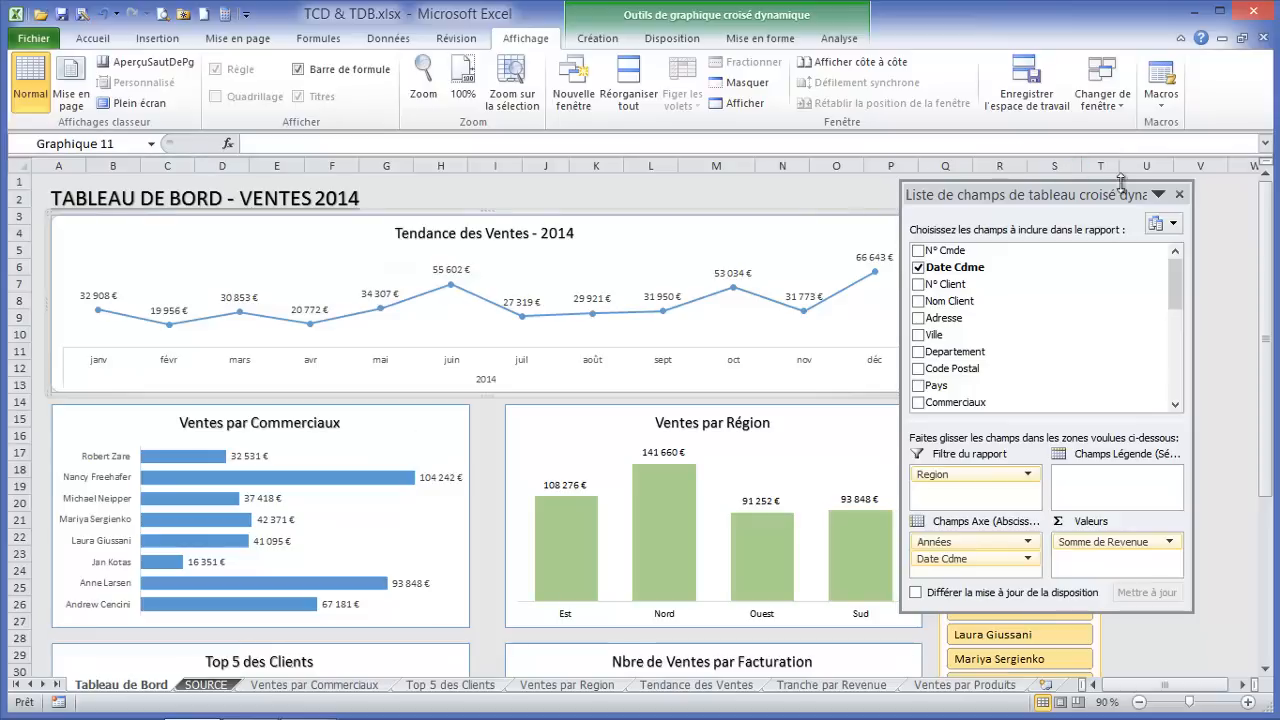
pyautogui.click(1179, 194)
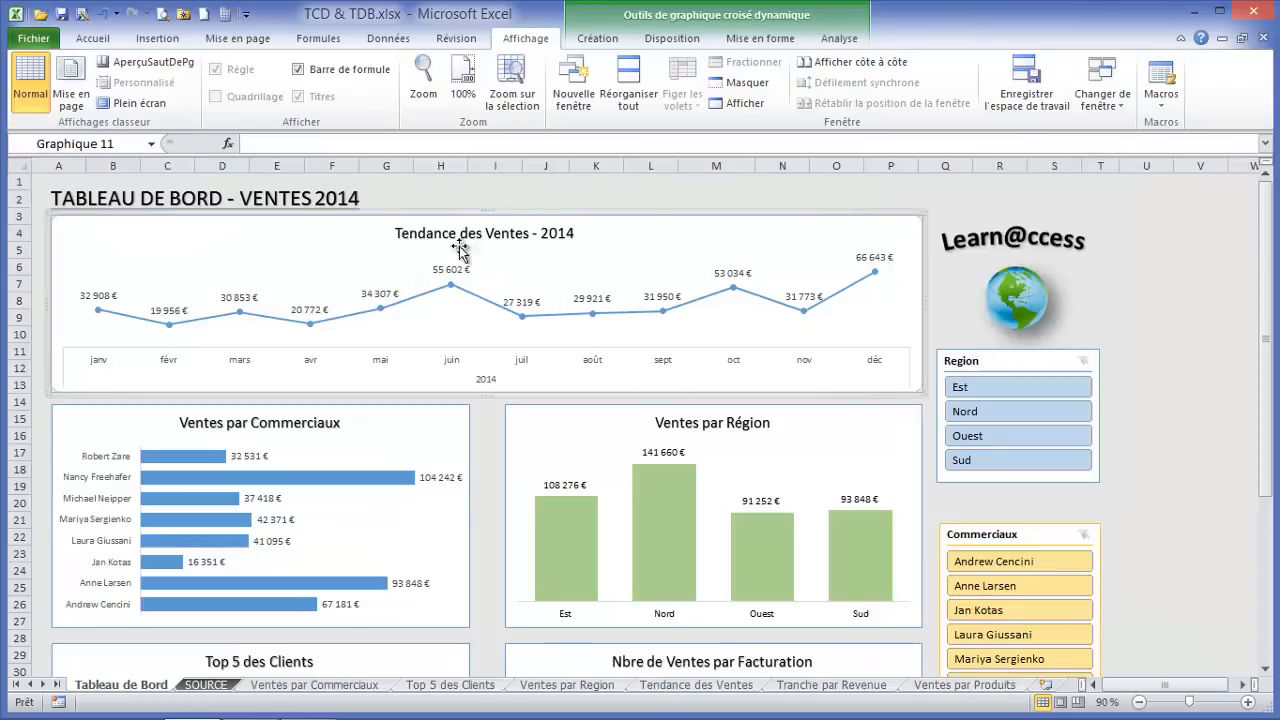
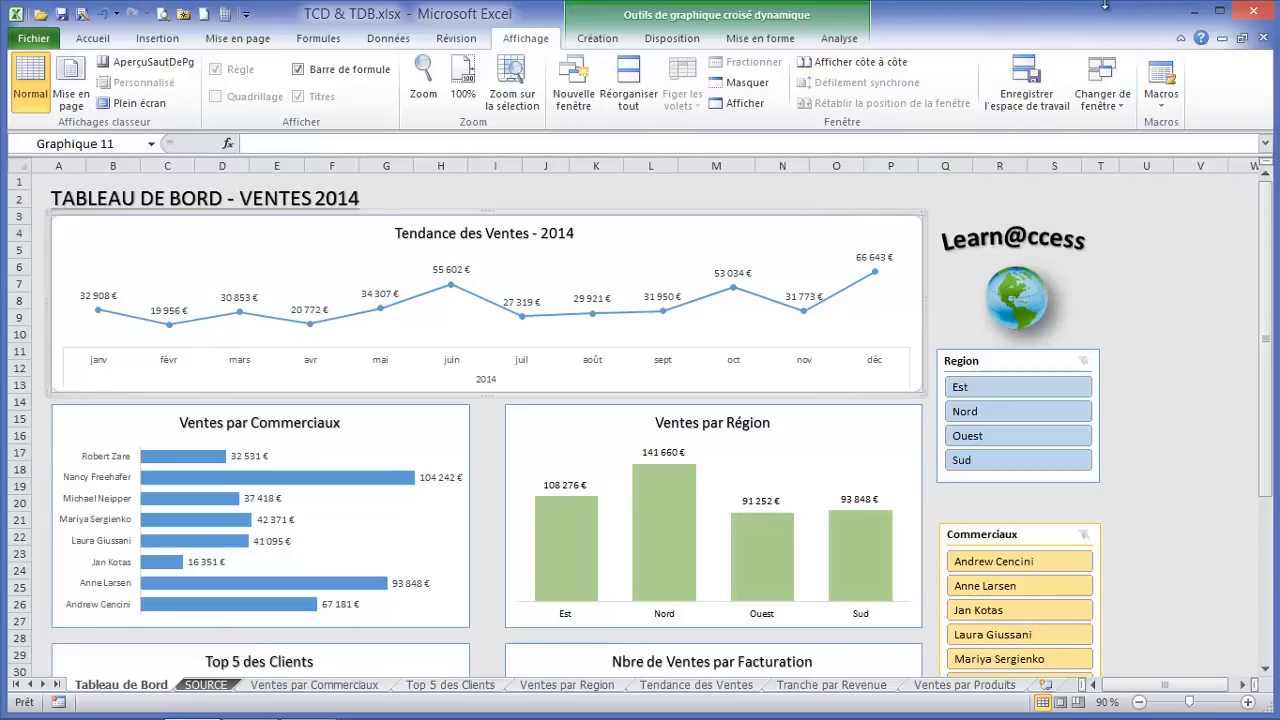
pyautogui.click(1110, 104)
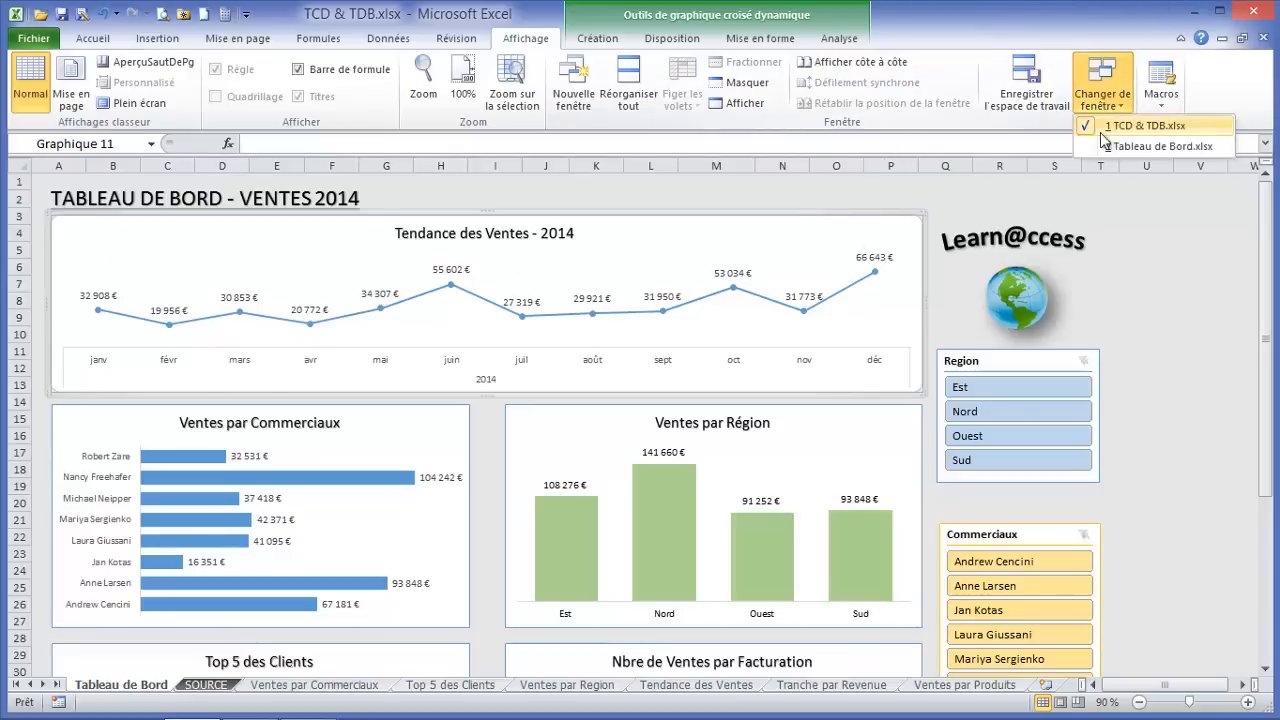
pyautogui.click(1140, 147)
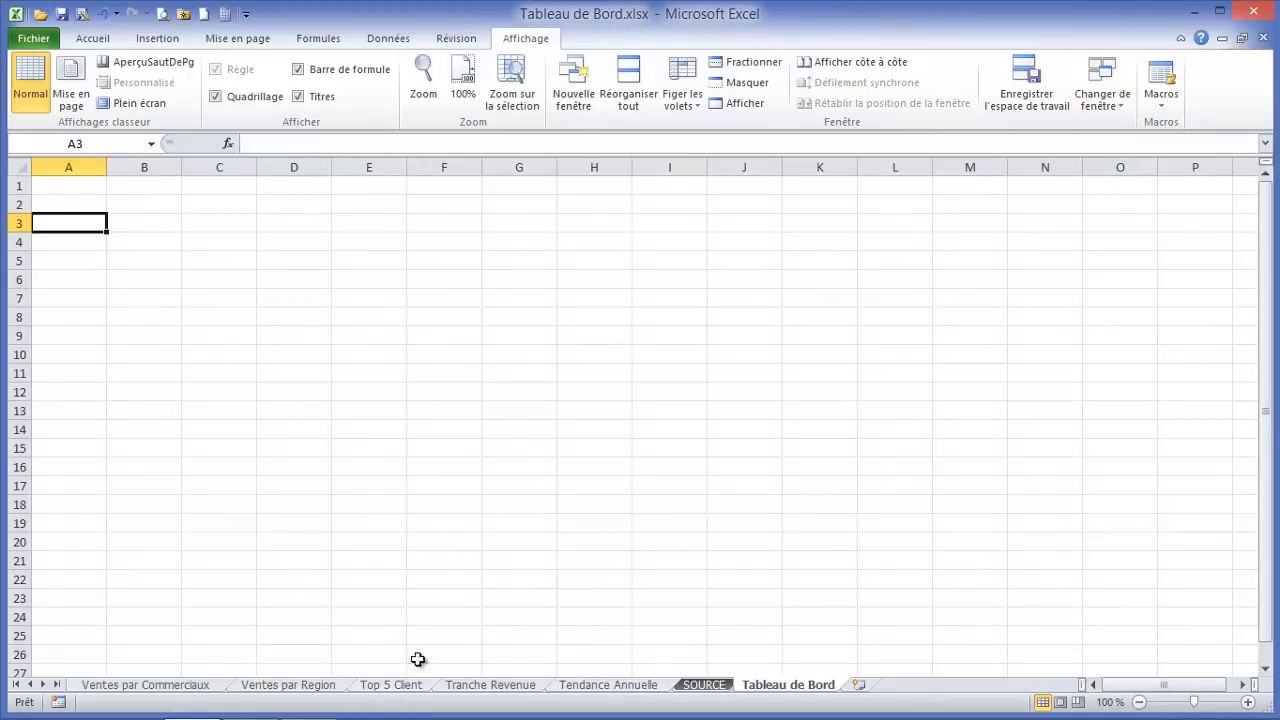
# Copy the Tendances des Ventes chart from the Tendance Annuelle sheet into the Tableau de Bord sheet at cell B3
pyautogui.click(625, 686)
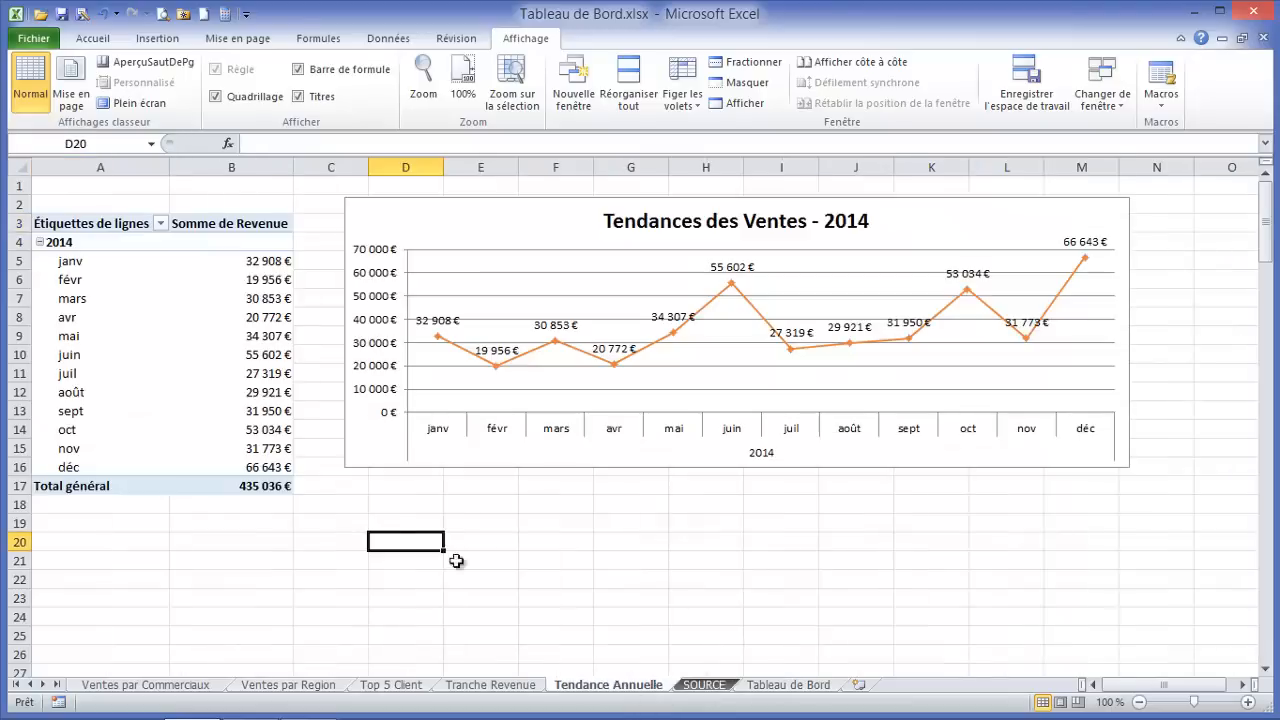
pyautogui.click(520, 197)
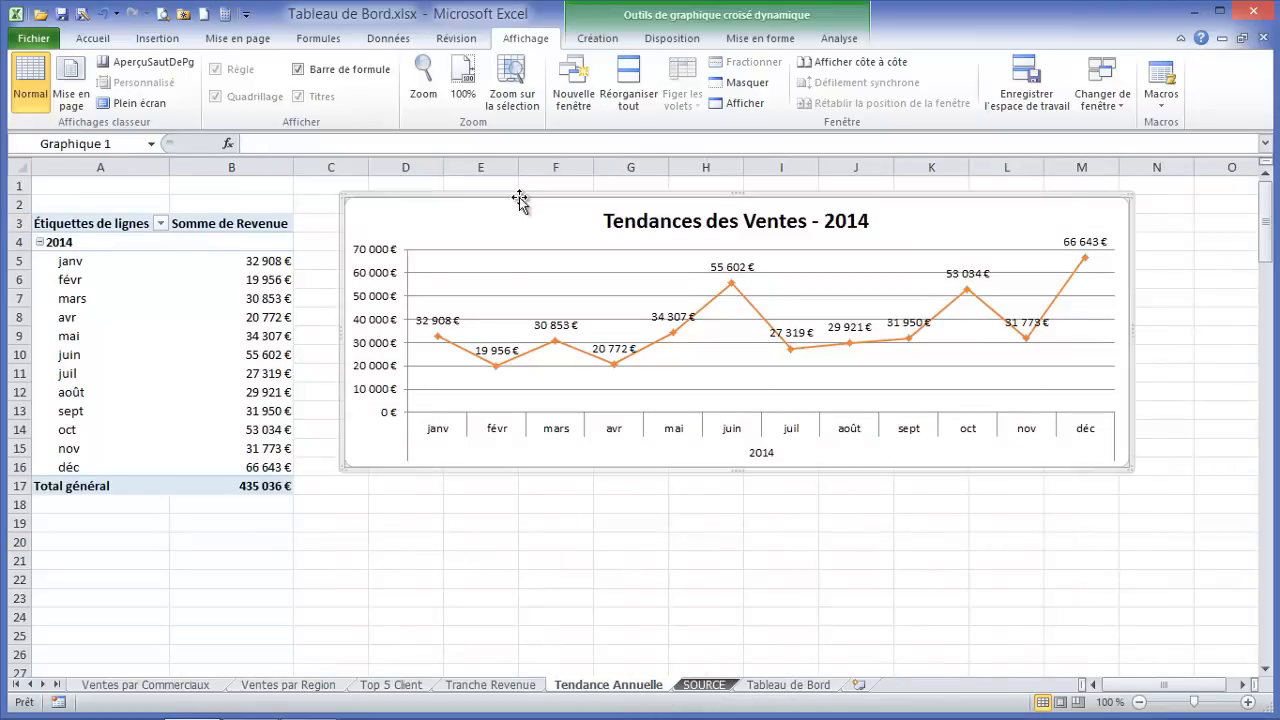
pyautogui.click(783, 687)
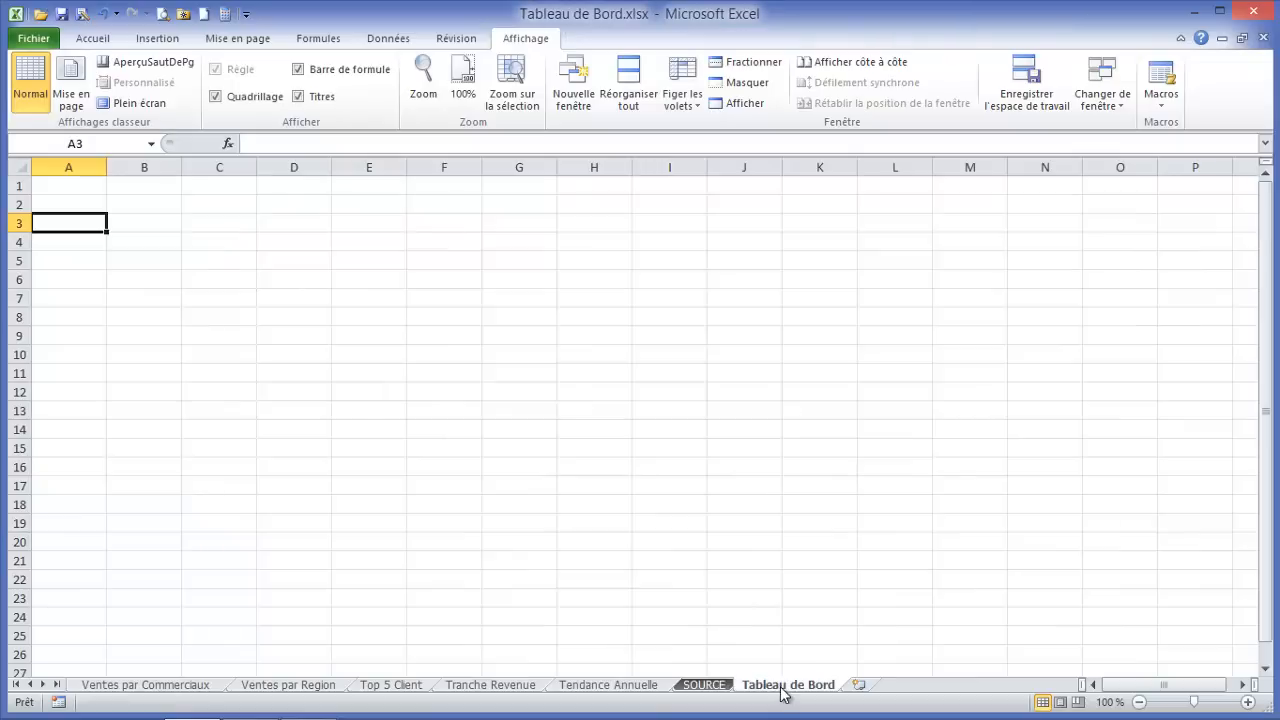
pyautogui.click(147, 232)
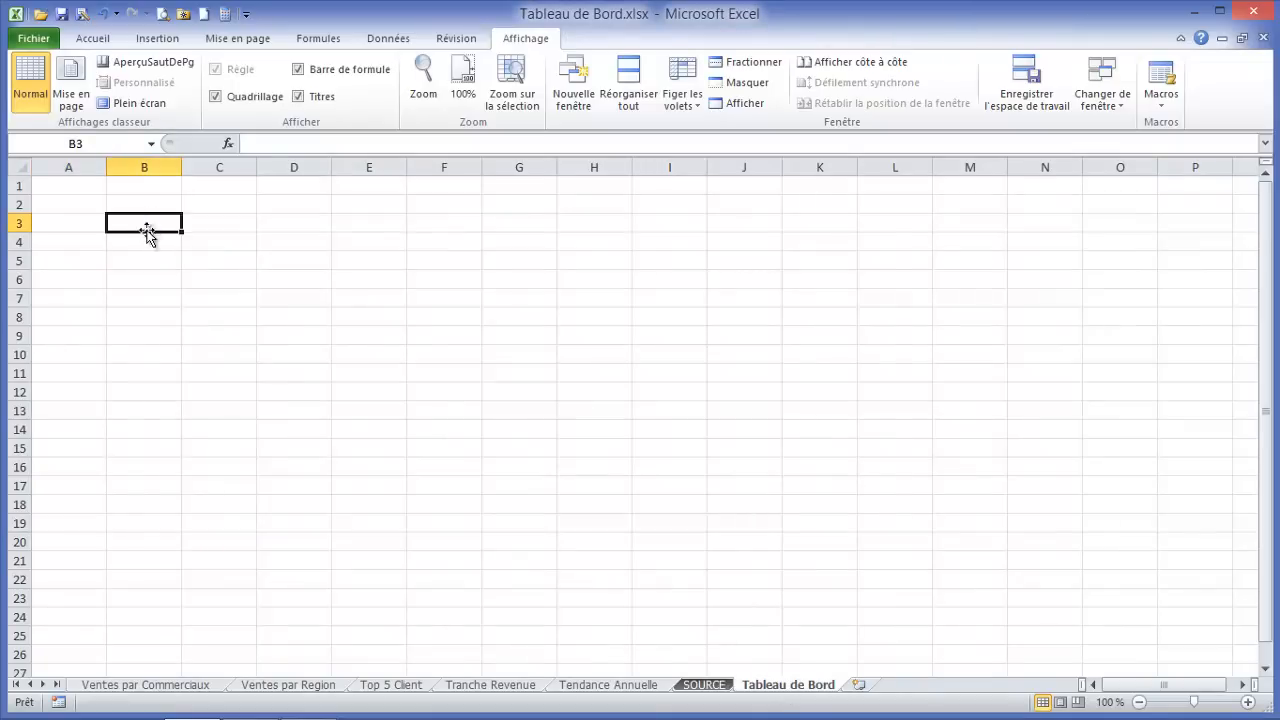
pyautogui.hotkey('ctrl', 'v')
# Widen the pasted chart into column M, shorten it to end at row 15, and narrow column A to a slim margin
pyautogui.moveTo(894, 346); pyautogui.dragTo(956, 346)
pyautogui.moveTo(531, 484); pyautogui.dragTo(509, 457)
pyautogui.moveTo(106, 290)
pyautogui.mouseDown()
pyautogui.moveTo(46, 289)
pyautogui.moveTo(108, 291)
pyautogui.mouseUp()
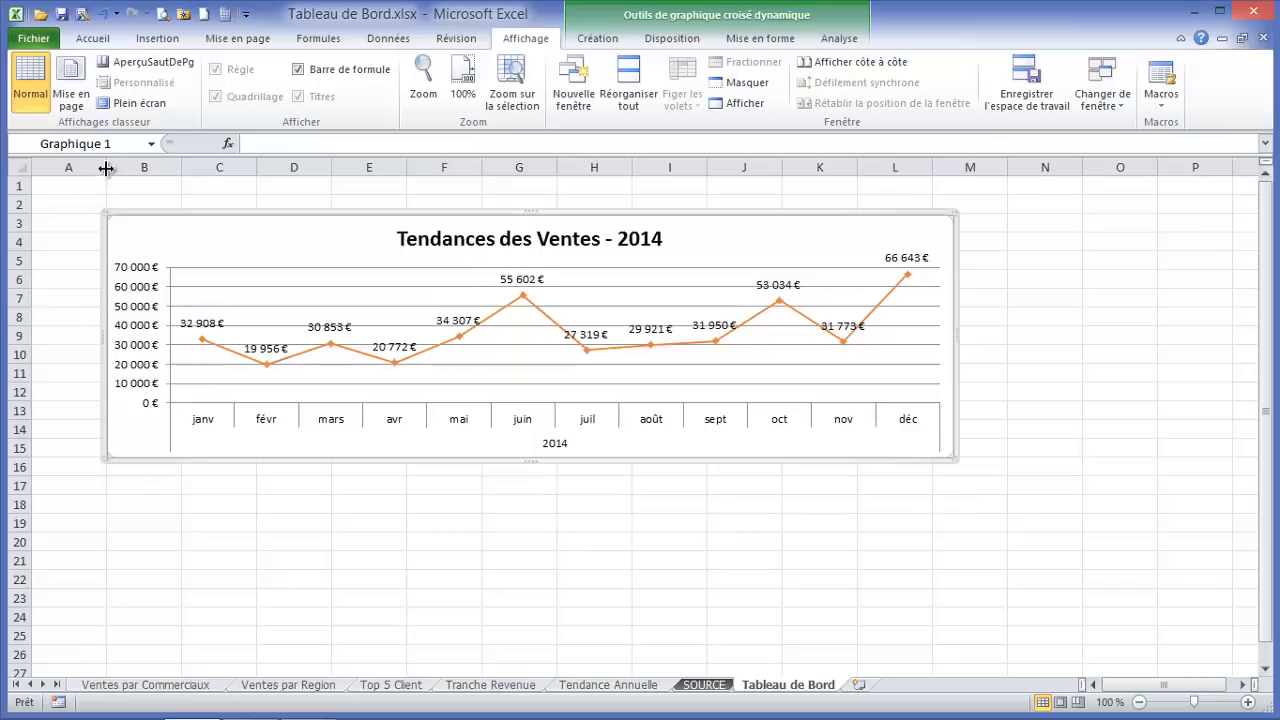
pyautogui.moveTo(106, 168); pyautogui.dragTo(59, 166)
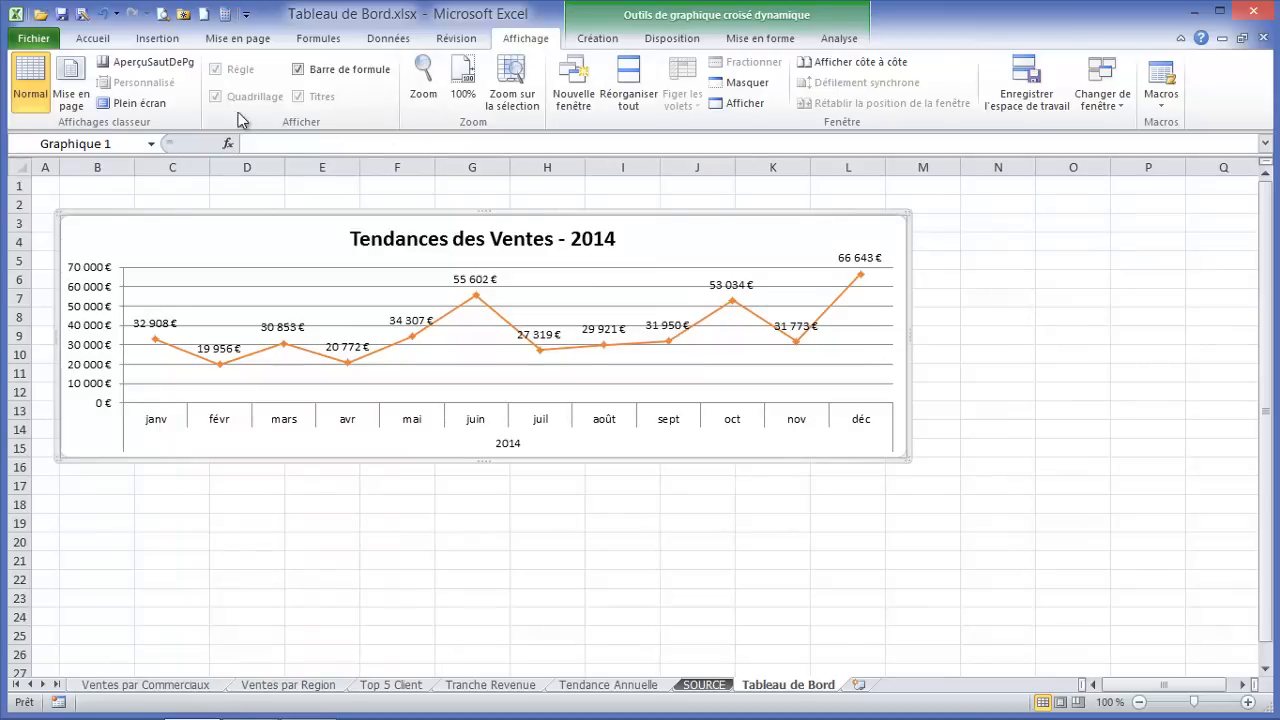
# Hide the dashboard sheet's gridlines and fill all its cells with Blanc, Arrière-plan 1, plus sombre 15 %
pyautogui.click(316, 207)
pyautogui.click(216, 96)
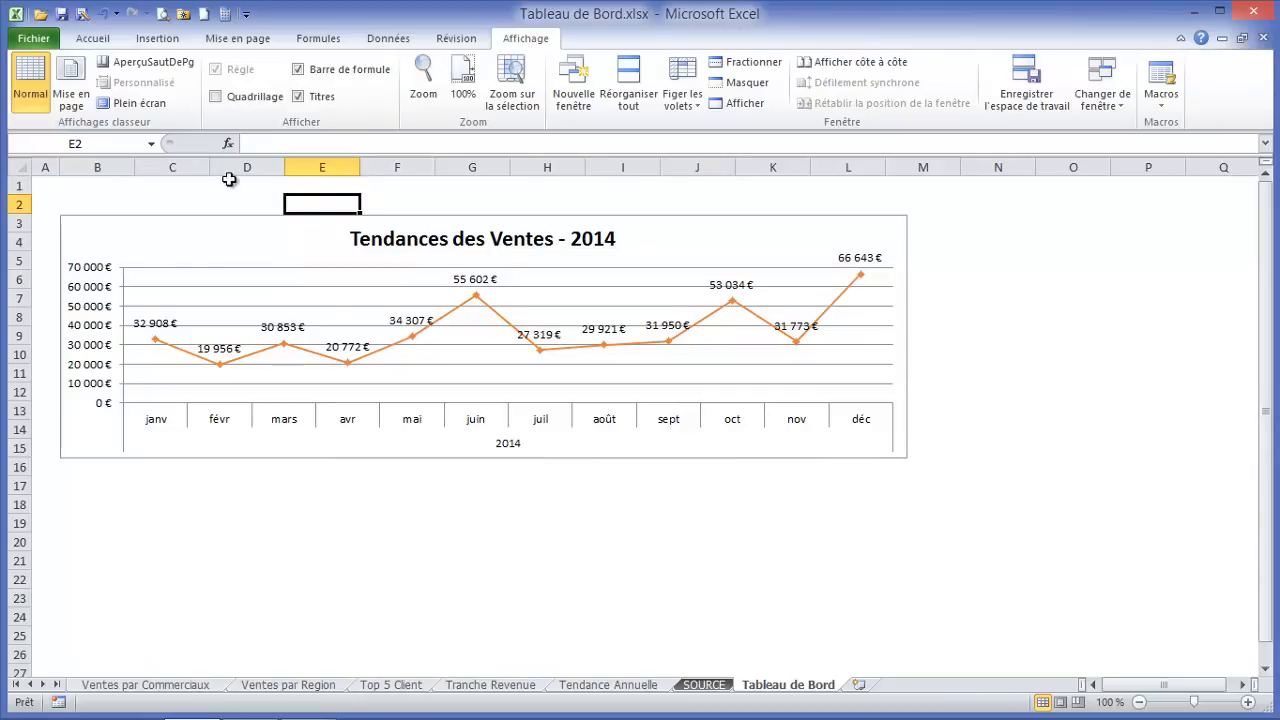
pyautogui.click(19, 167)
pyautogui.click(98, 39)
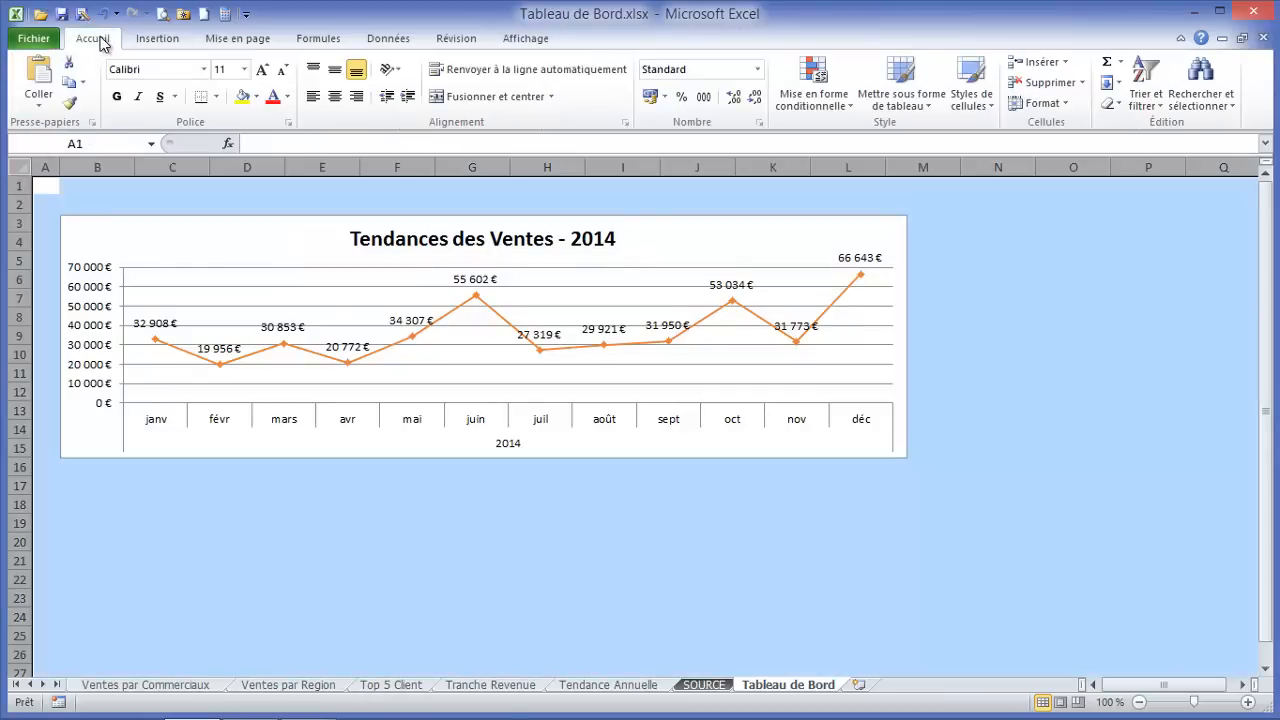
pyautogui.click(257, 96)
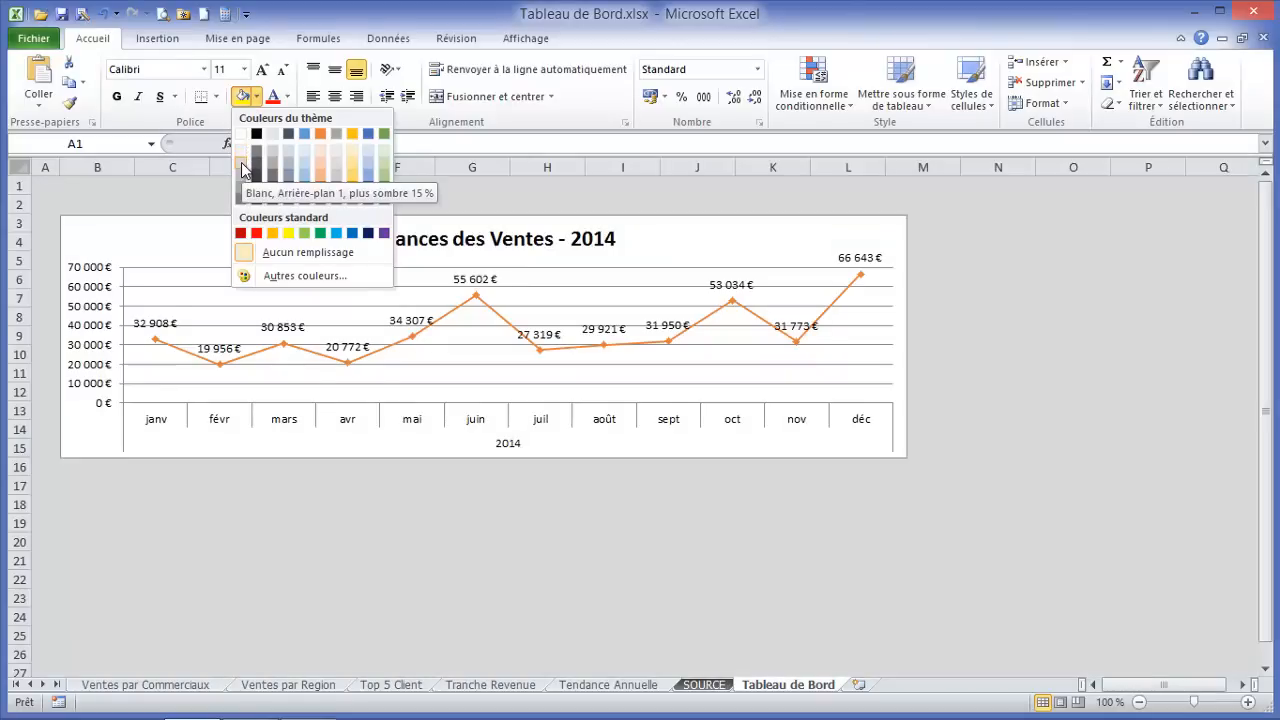
pyautogui.click(243, 170)
# Nudge the chart slightly up and to the left, and widen it to the right edge of column M
pyautogui.moveTo(253, 213); pyautogui.dragTo(244, 210)
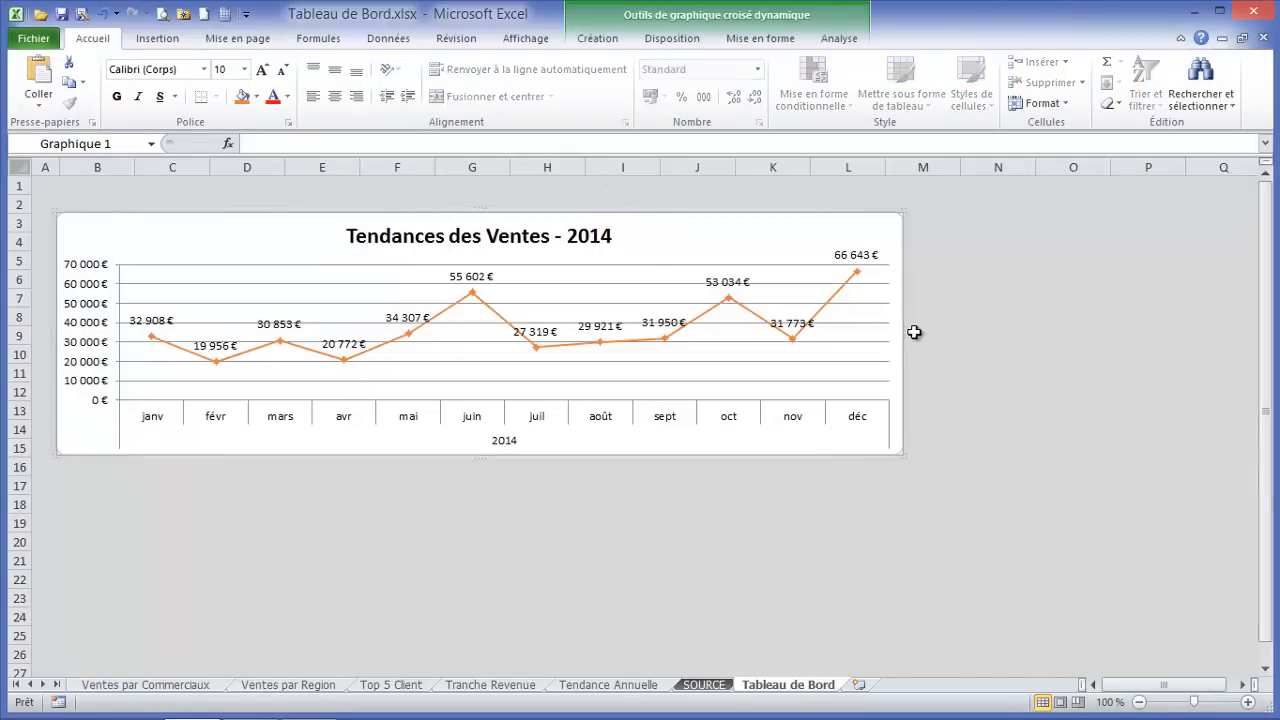
pyautogui.moveTo(903, 330); pyautogui.dragTo(956, 329)
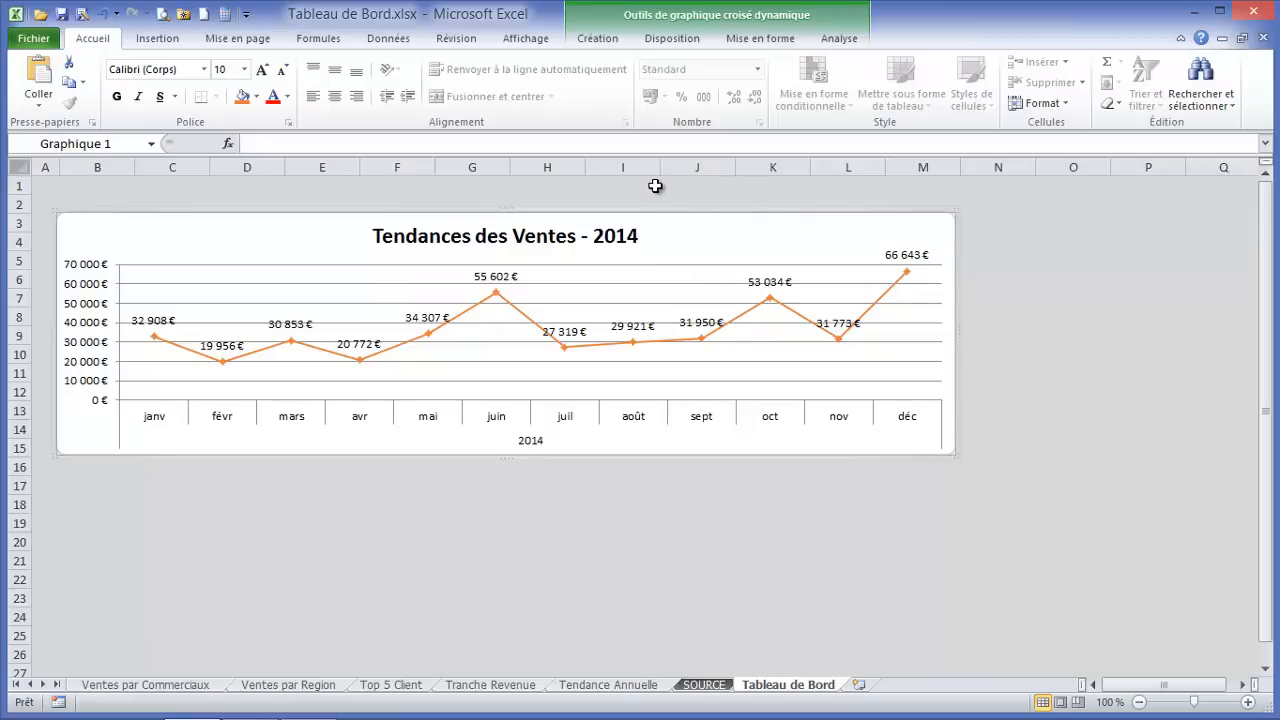
# Try widening all the sheet's columns to see how the chart reacts, and undo the width change
pyautogui.moveTo(585, 163); pyautogui.dragTo(772, 152)
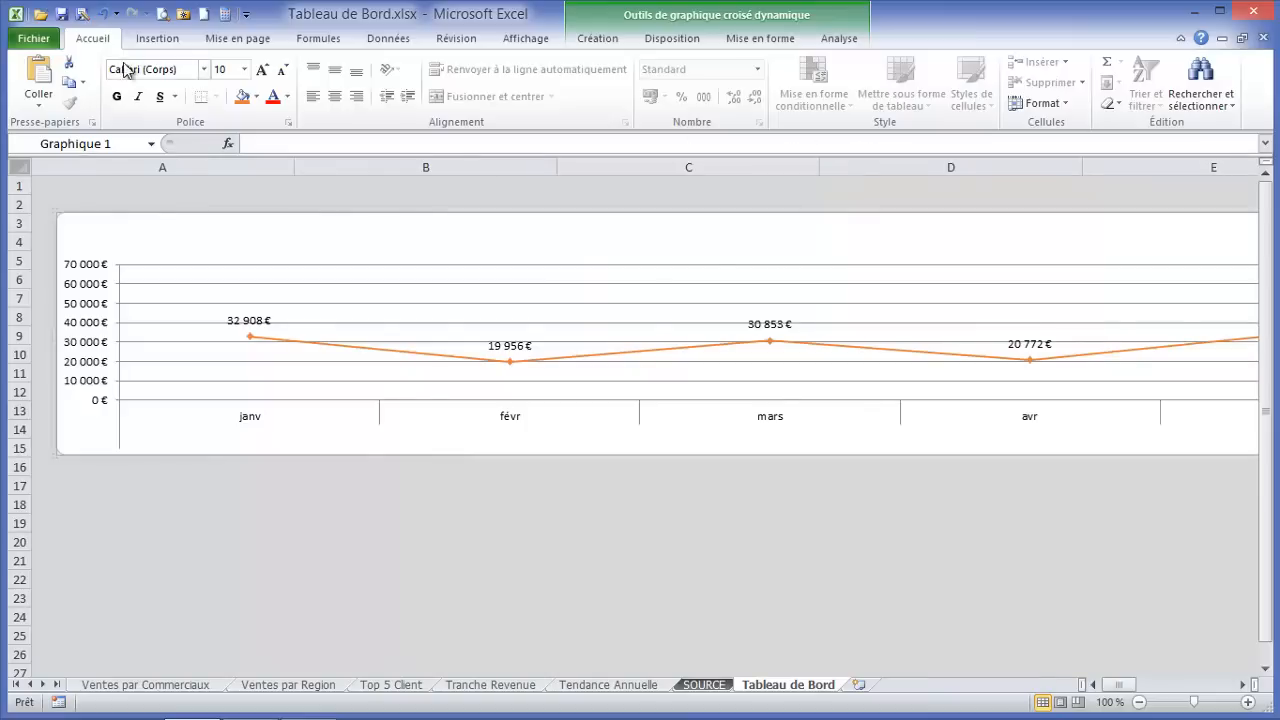
pyautogui.click(104, 14)
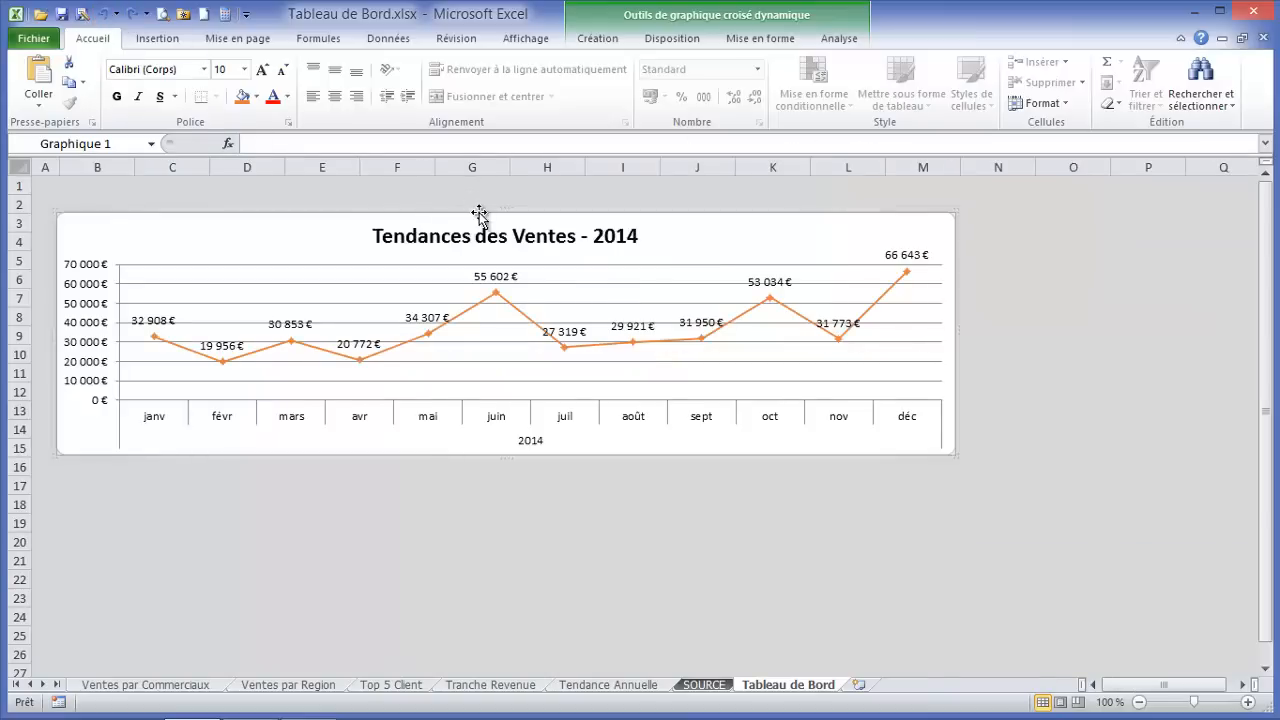
# Set the chart area's object positioning to "Ne pas déplacer ou dimensionner avec les cellules"
pyautogui.rightClick(672, 211)
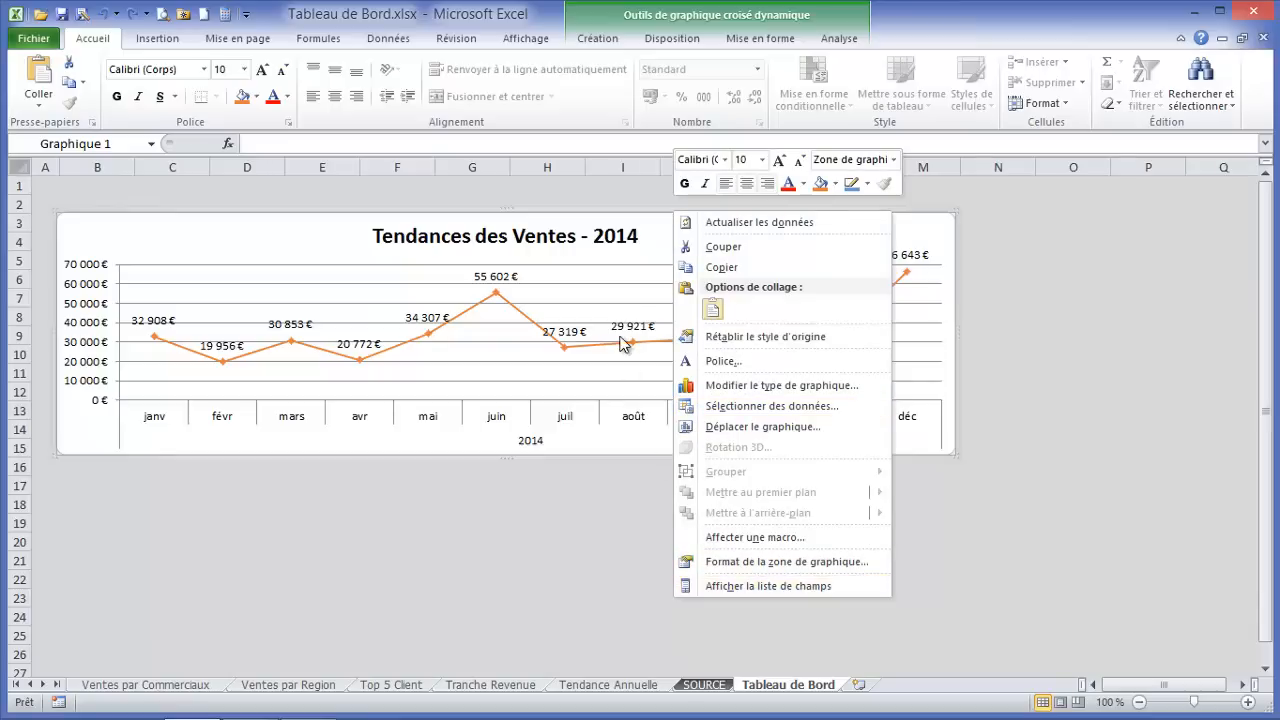
pyautogui.click(630, 219)
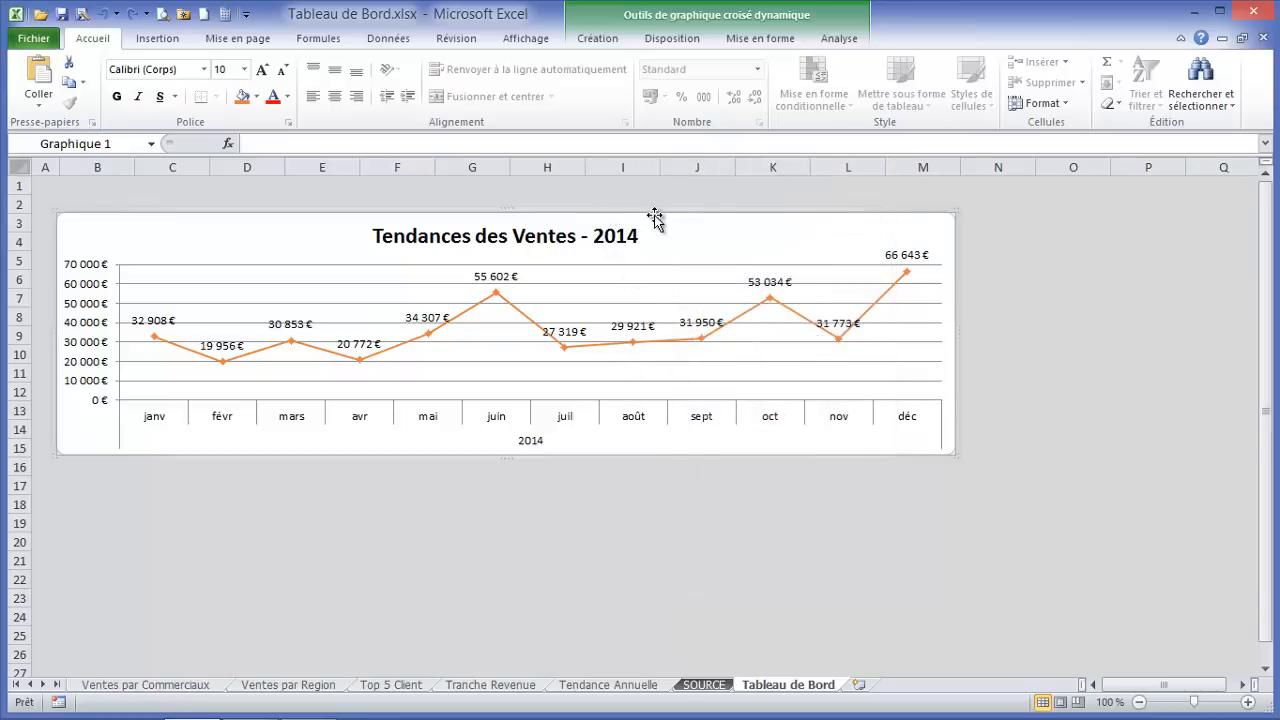
pyautogui.rightClick(661, 219)
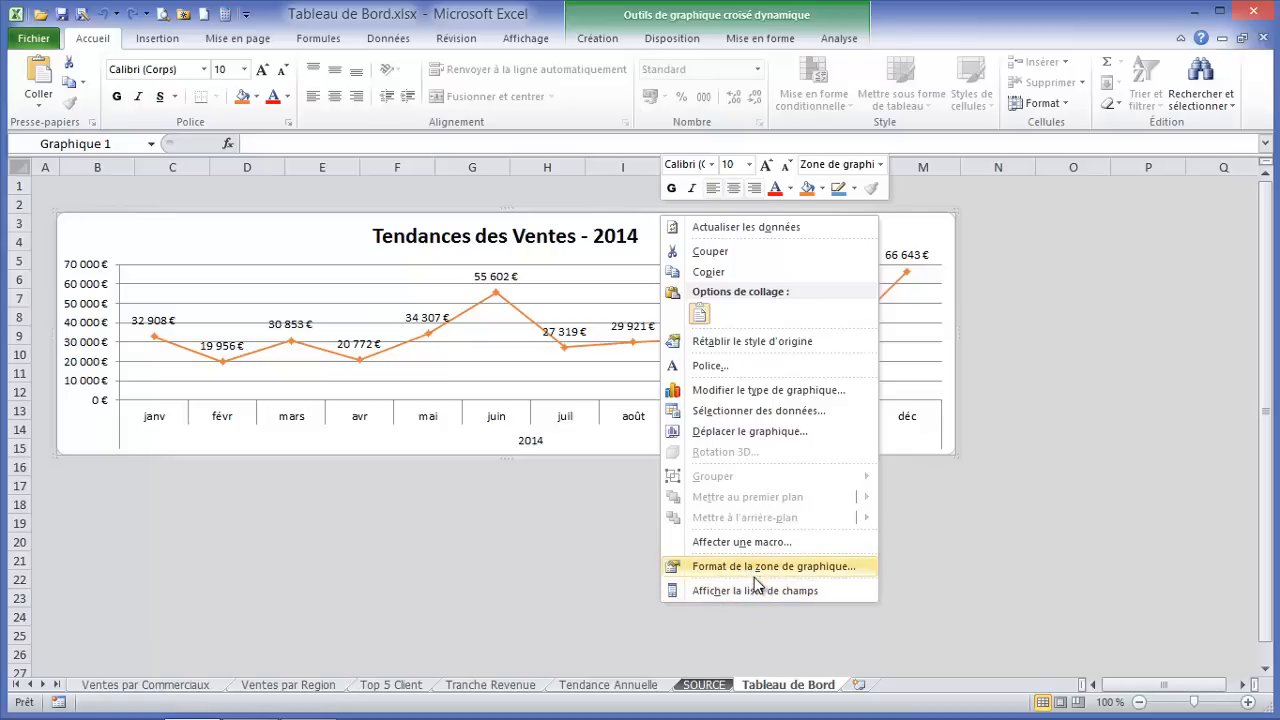
pyautogui.click(582, 452)
pyautogui.rightClick(590, 462)
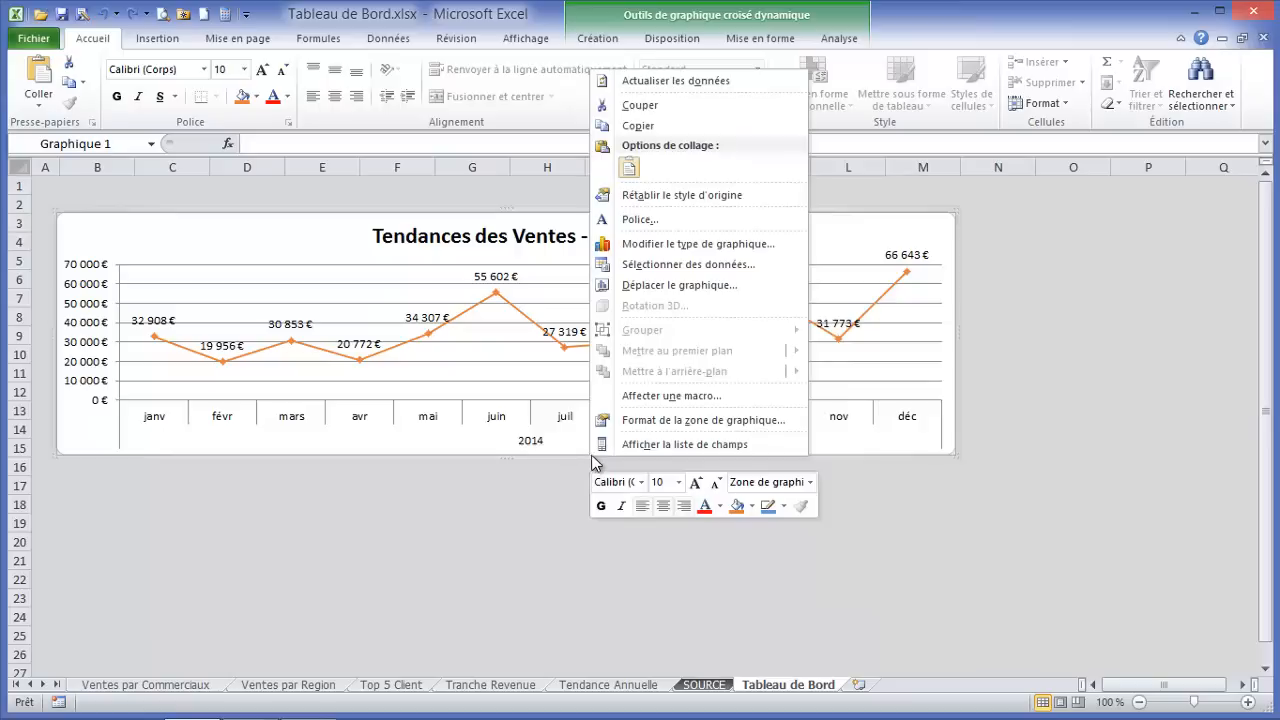
pyautogui.click(670, 425)
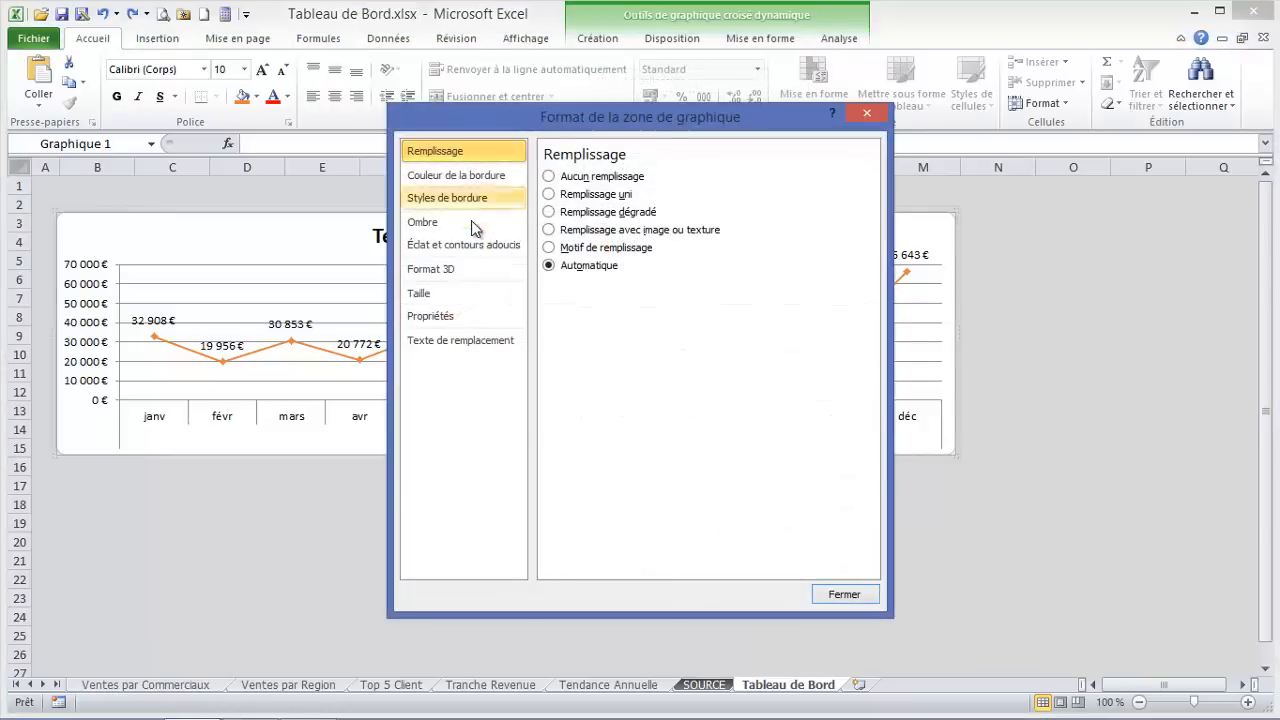
pyautogui.click(452, 318)
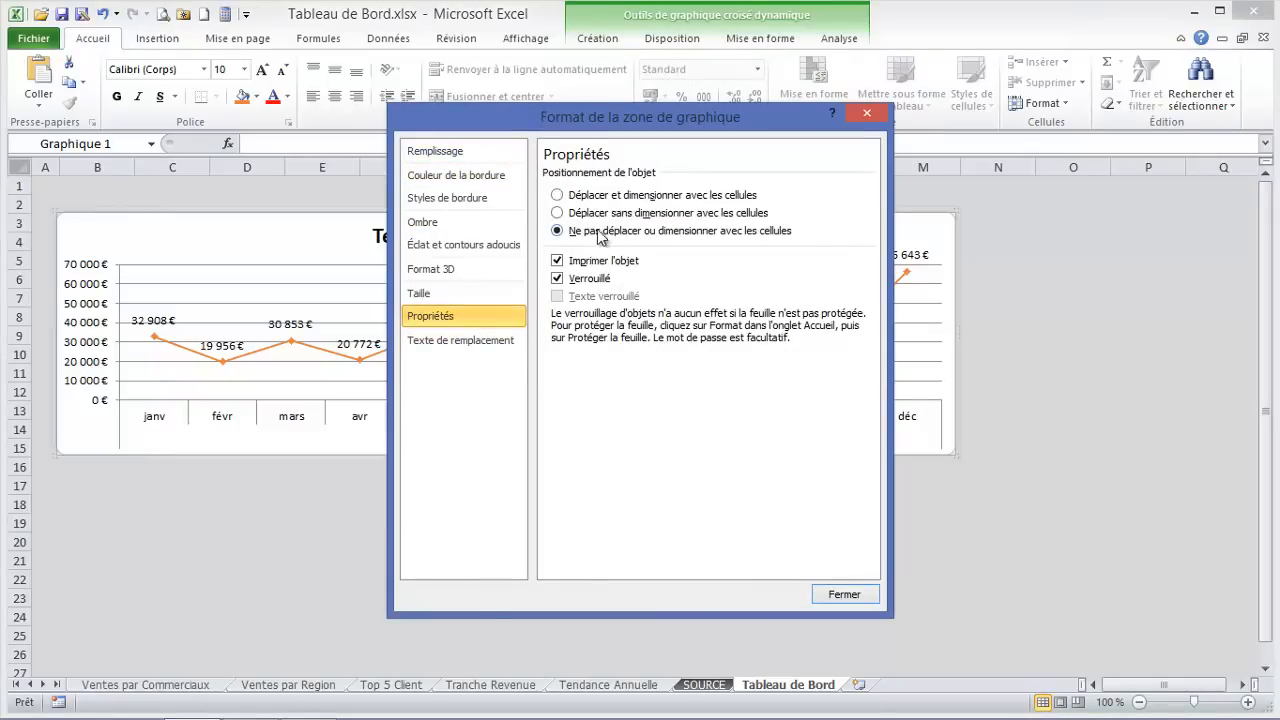
pyautogui.click(845, 596)
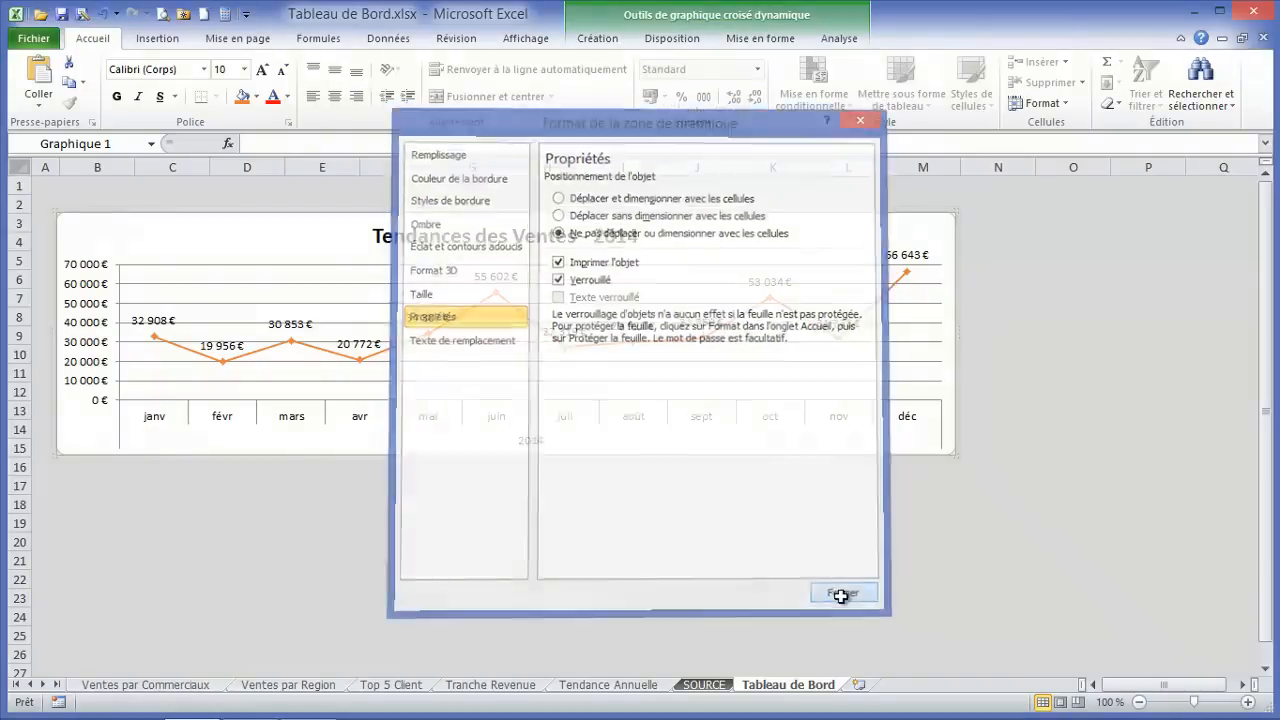
# Narrow all the sheet's columns to one equal width, and reduce column A to a slim margin beside the trend chart
pyautogui.moveTo(585, 161); pyautogui.dragTo(620, 167)
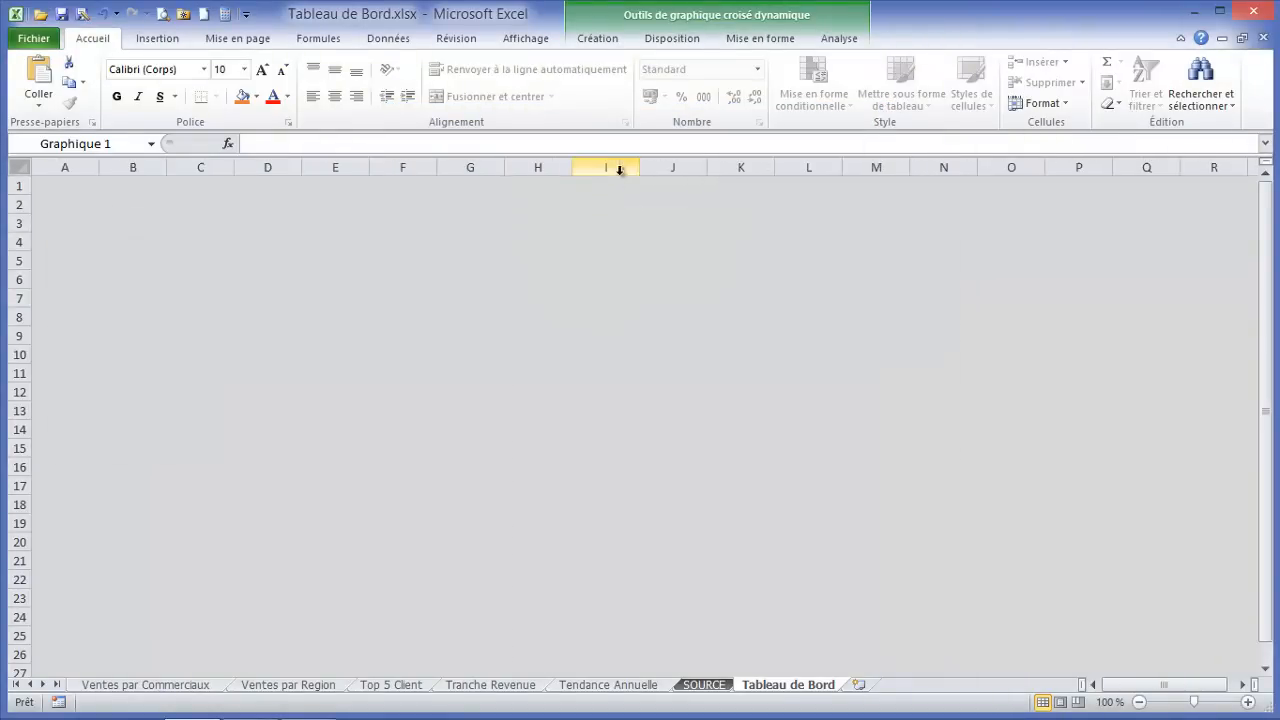
pyautogui.click(64, 189)
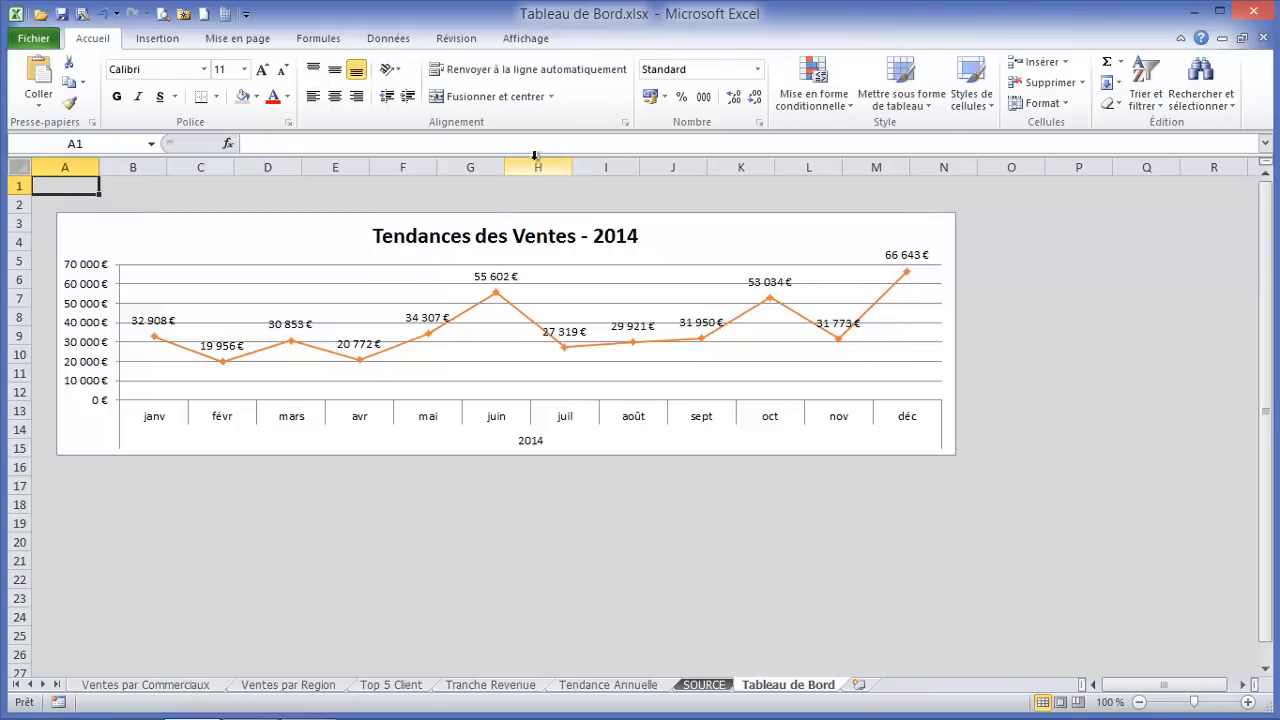
pyautogui.moveTo(460, 208); pyautogui.dragTo(478, 208)
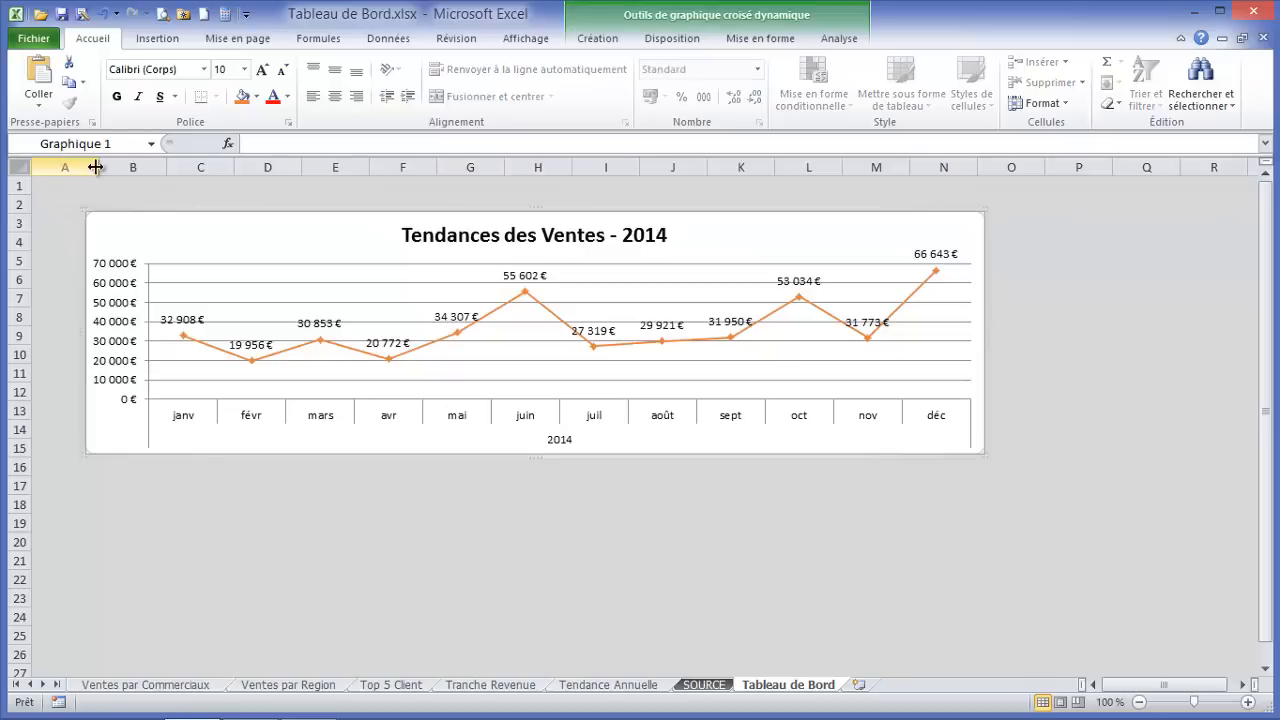
pyautogui.moveTo(98, 167); pyautogui.dragTo(57, 178)
# Move the trend chart to the left edge of column B and narrow it to the right edge of column N
pyautogui.moveTo(183, 208); pyautogui.dragTo(153, 212)
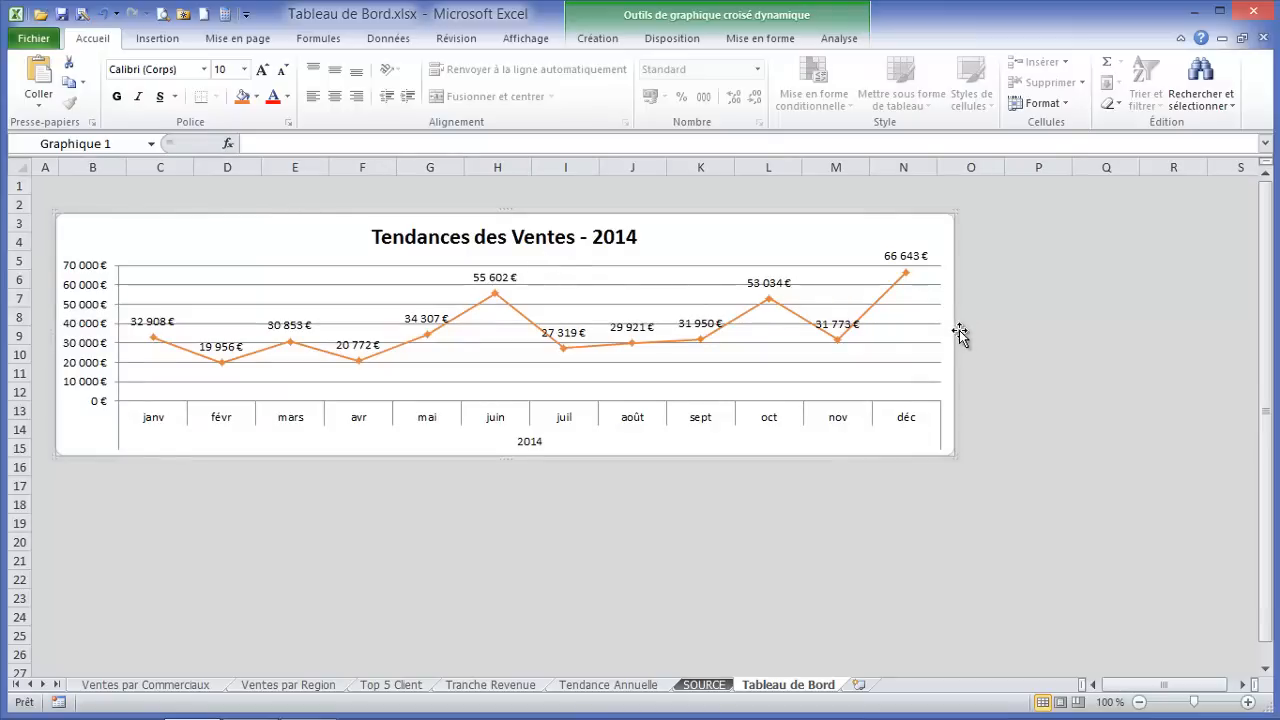
pyautogui.moveTo(949, 330); pyautogui.dragTo(940, 331)
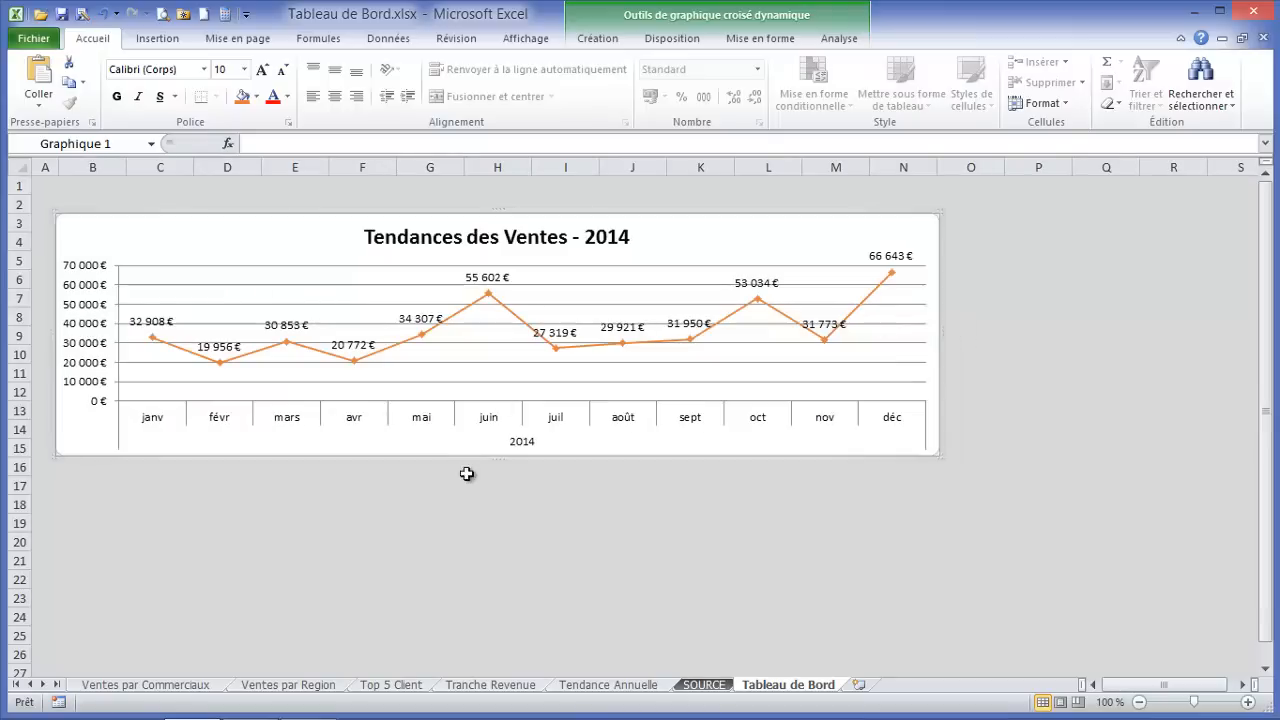
pyautogui.click(450, 485)
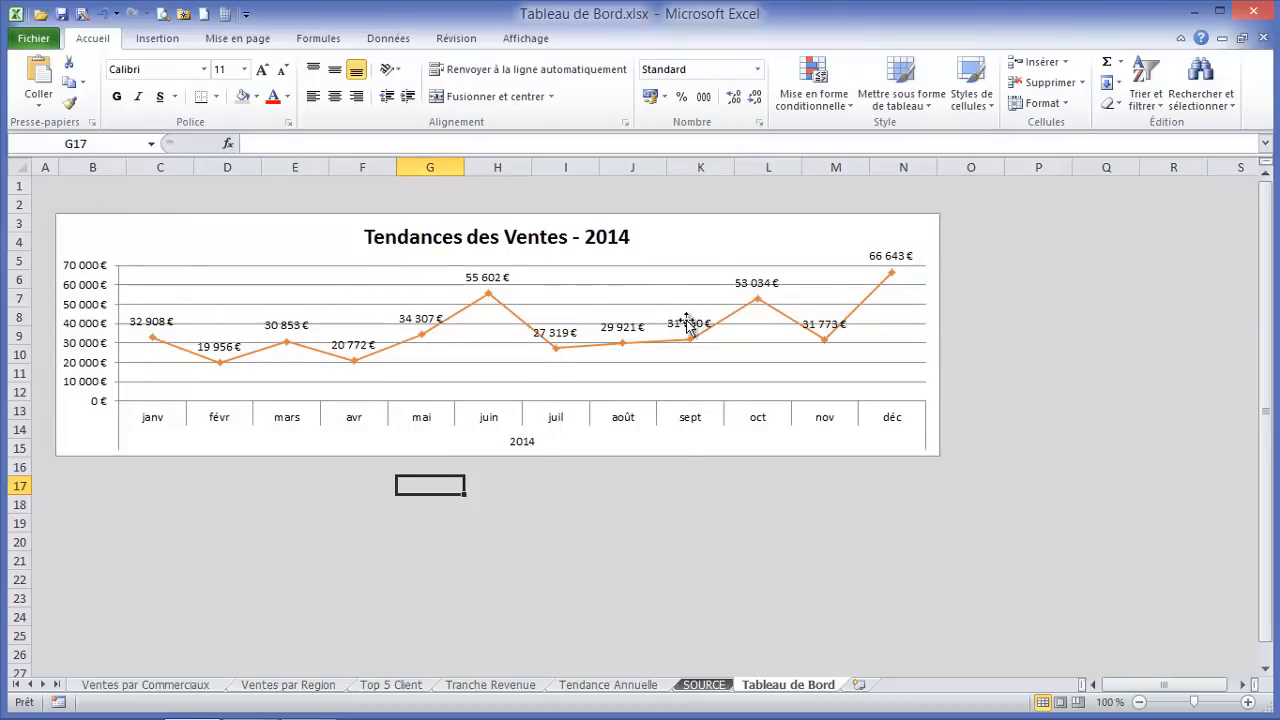
# Examine the chart layout of the finished dashboard in TCD & TDB.xlsx and return to Tableau de Bord.xlsx
pyautogui.click(525, 38)
pyautogui.click(1102, 95)
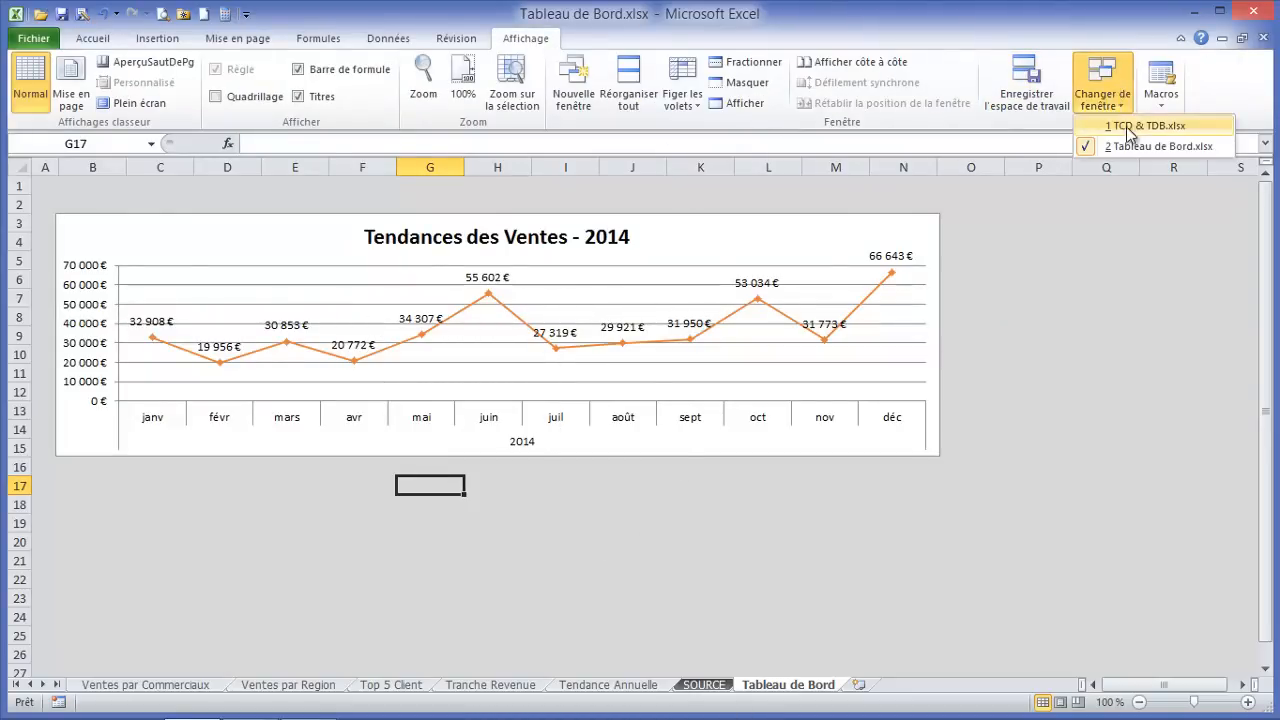
pyautogui.click(1130, 127)
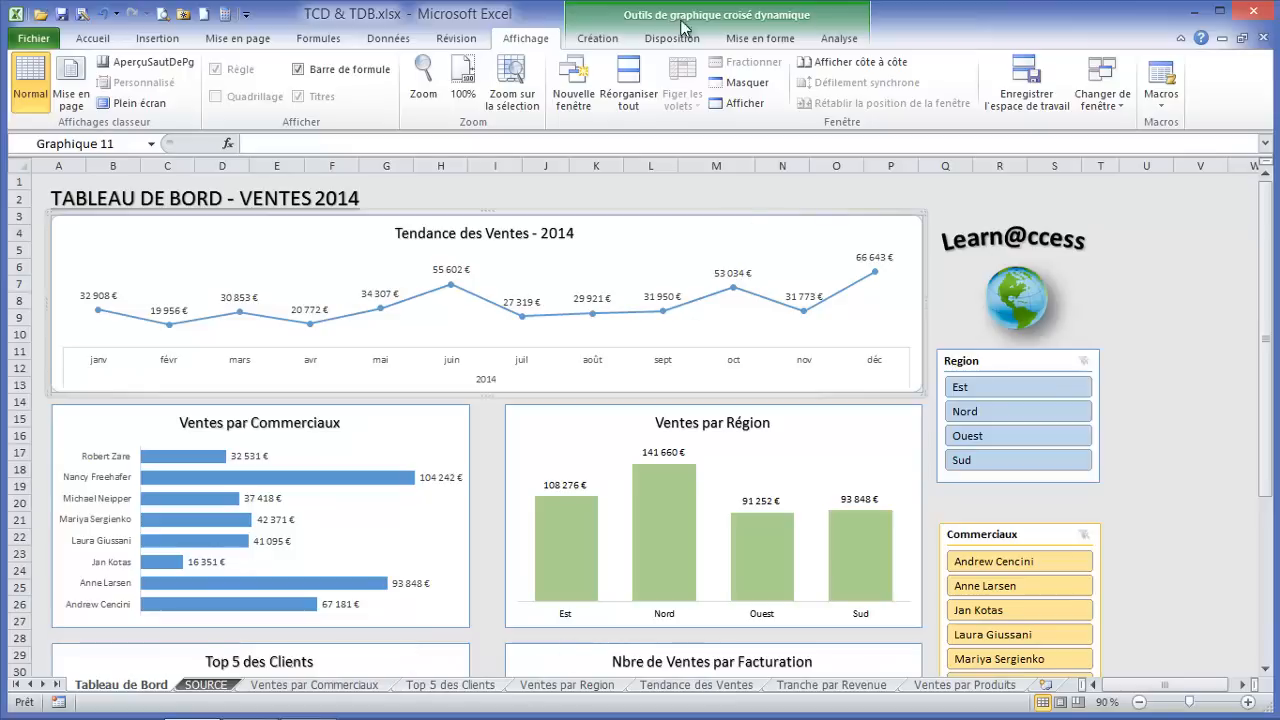
pyautogui.click(1102, 100)
pyautogui.click(1130, 149)
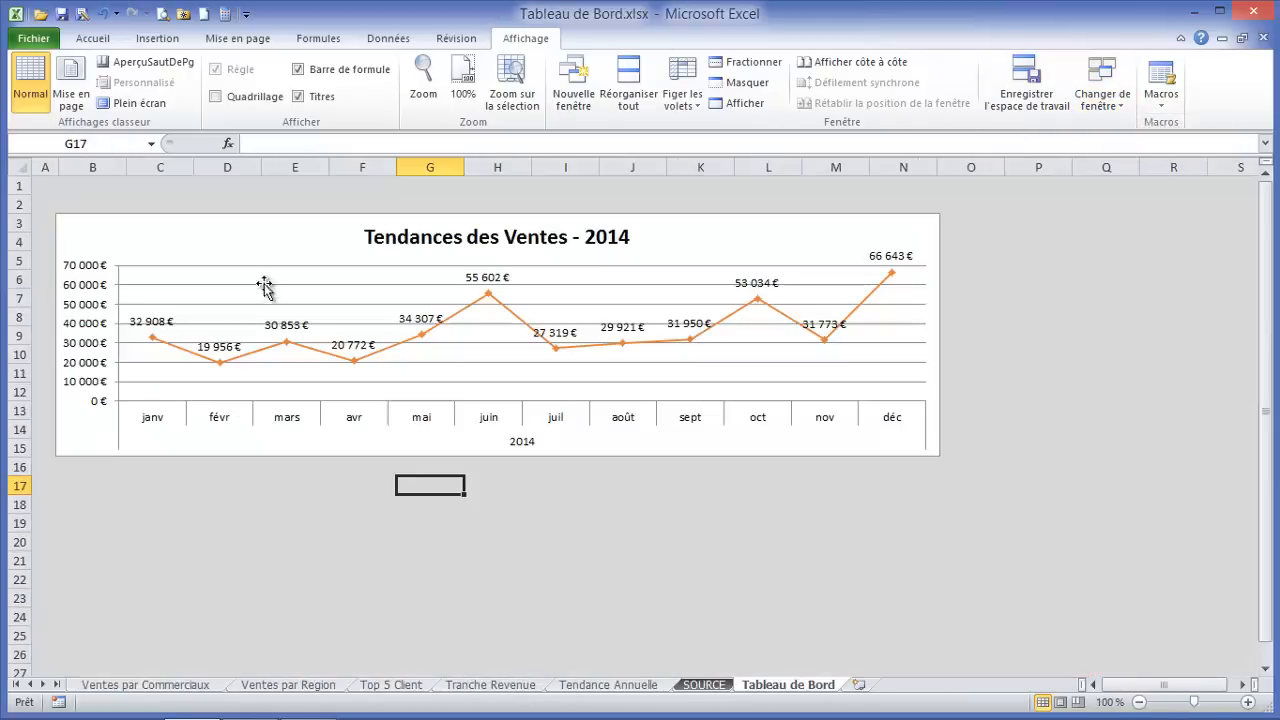
pyautogui.click(214, 484)
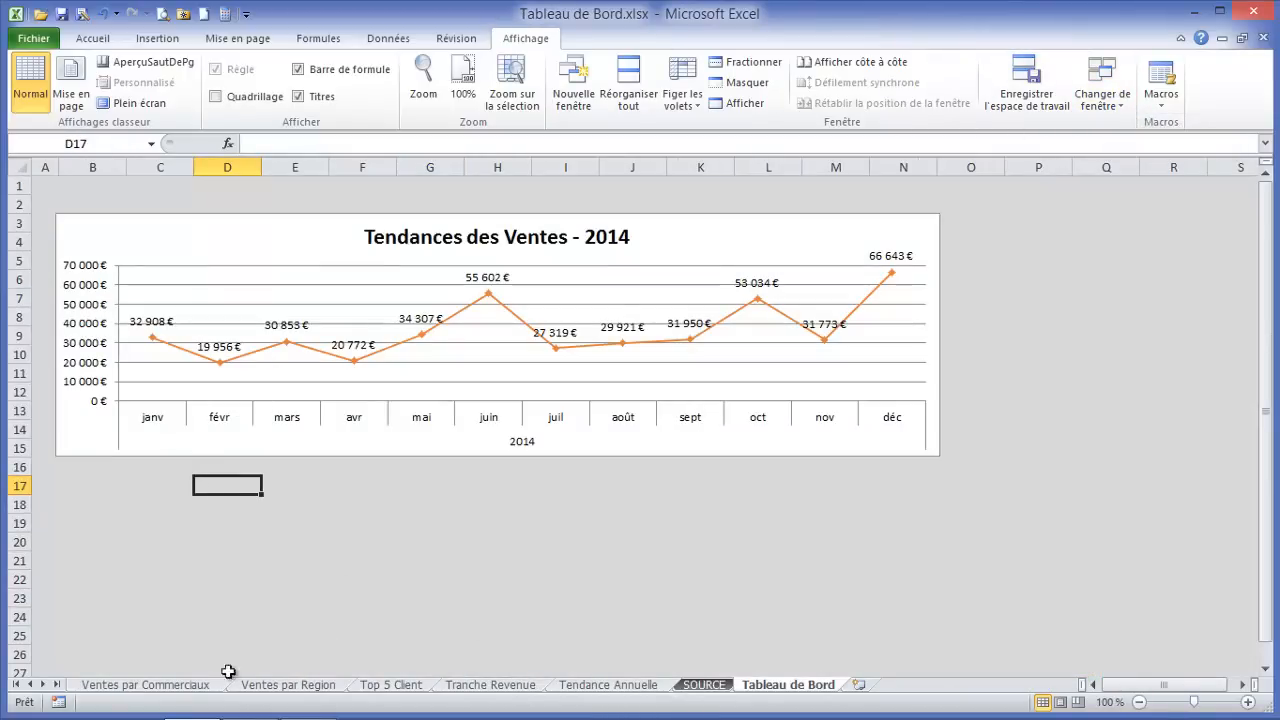
# Copy the Ventes par Région chart to the Tableau de Bord sheet and place it below the trend chart, starting at row 17
pyautogui.click(268, 685)
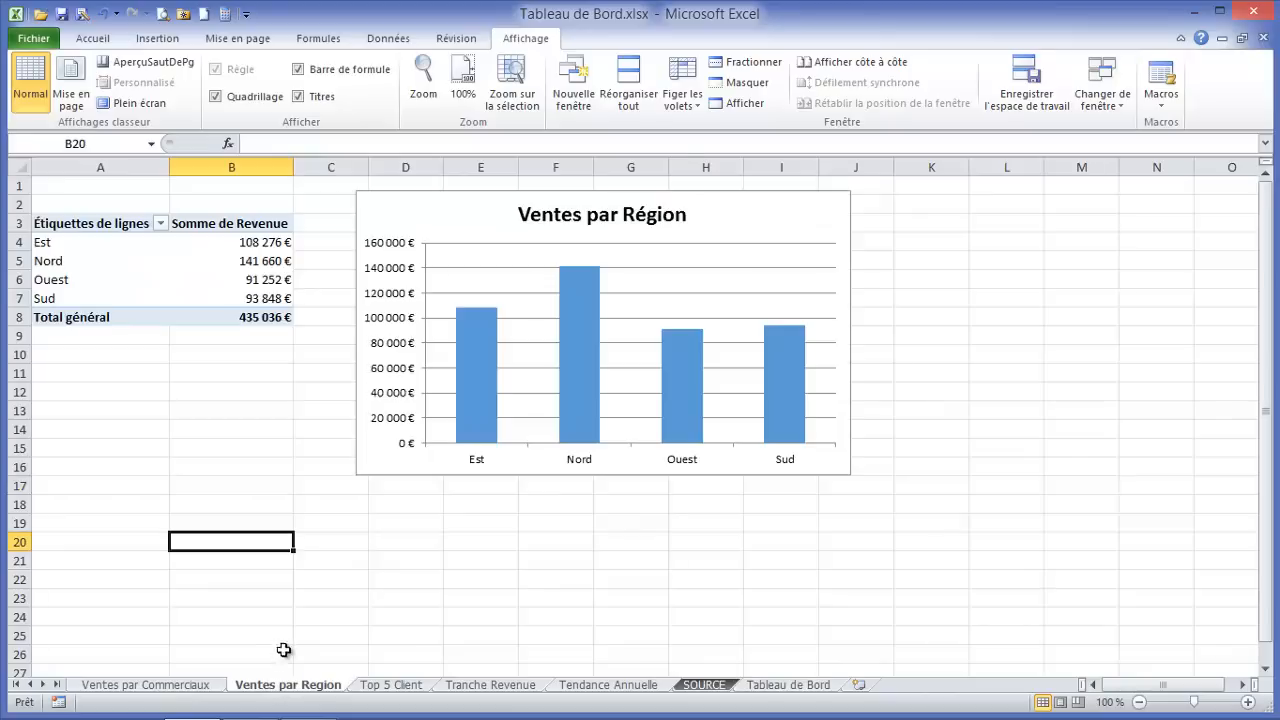
pyautogui.click(504, 196)
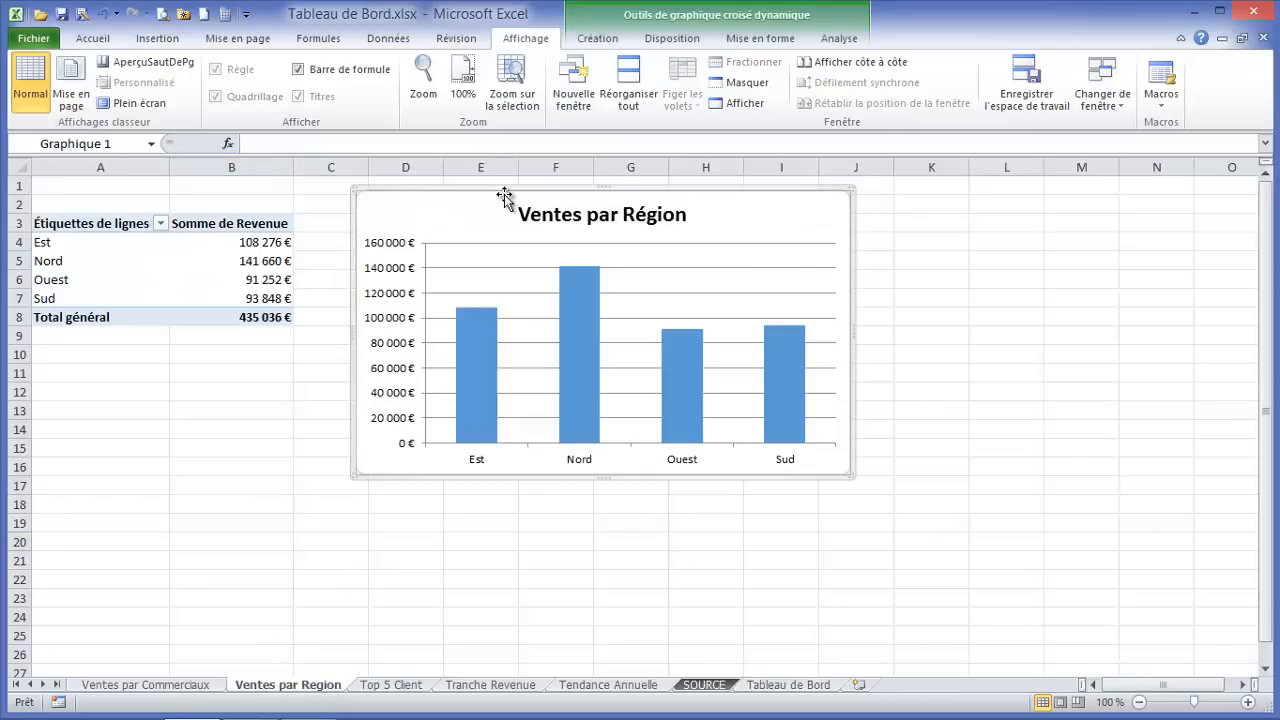
pyautogui.click(790, 684)
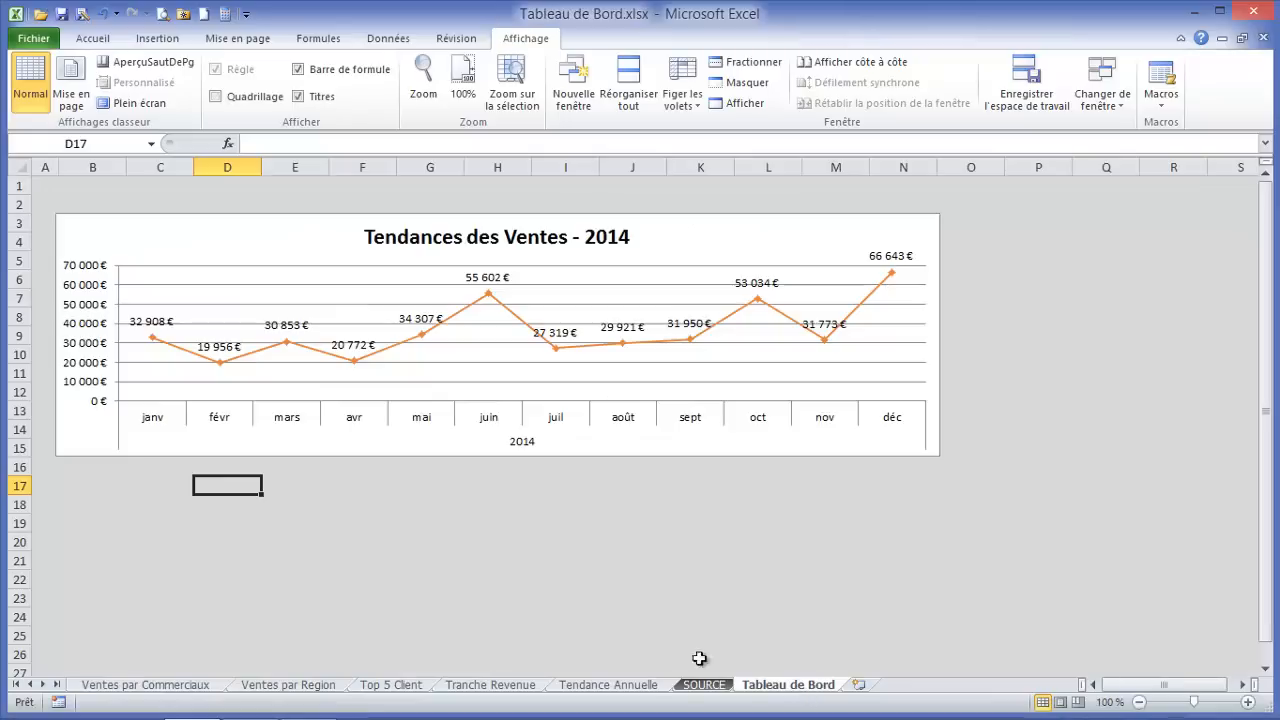
pyautogui.click(237, 536)
pyautogui.hotkey('ctrl', 'v')
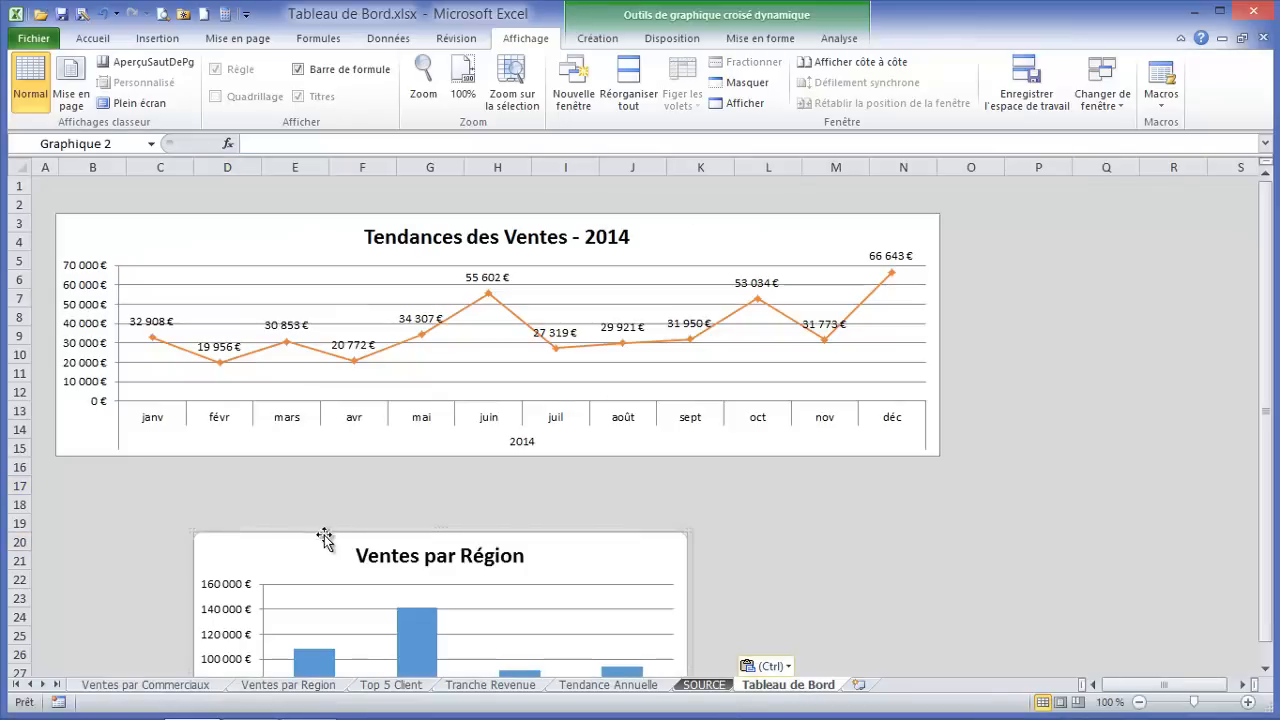
pyautogui.moveTo(327, 534); pyautogui.dragTo(193, 485)
pyautogui.scroll(-1, 622, 569)
pyautogui.scroll(-1, 622, 569)
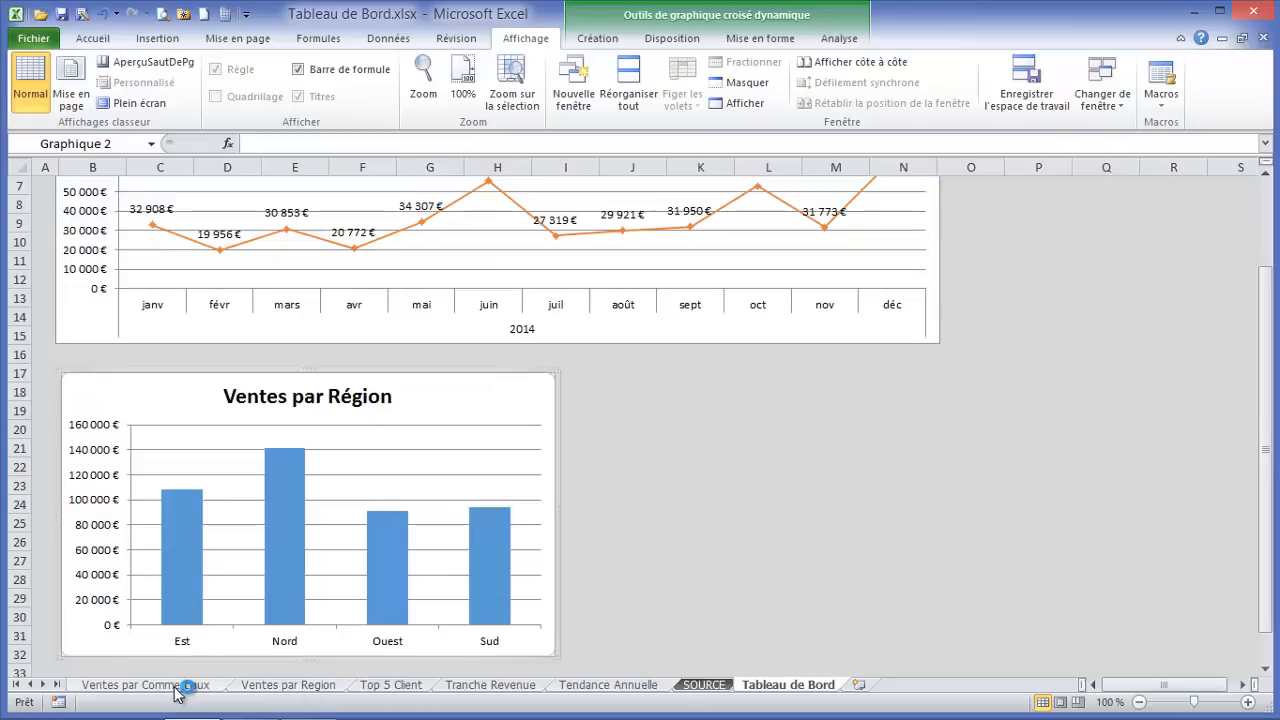
# Move the Ventes par Région chart to the right half beneath the trend chart, following the layout in TCD & TDB.xlsx
pyautogui.click(1102, 95)
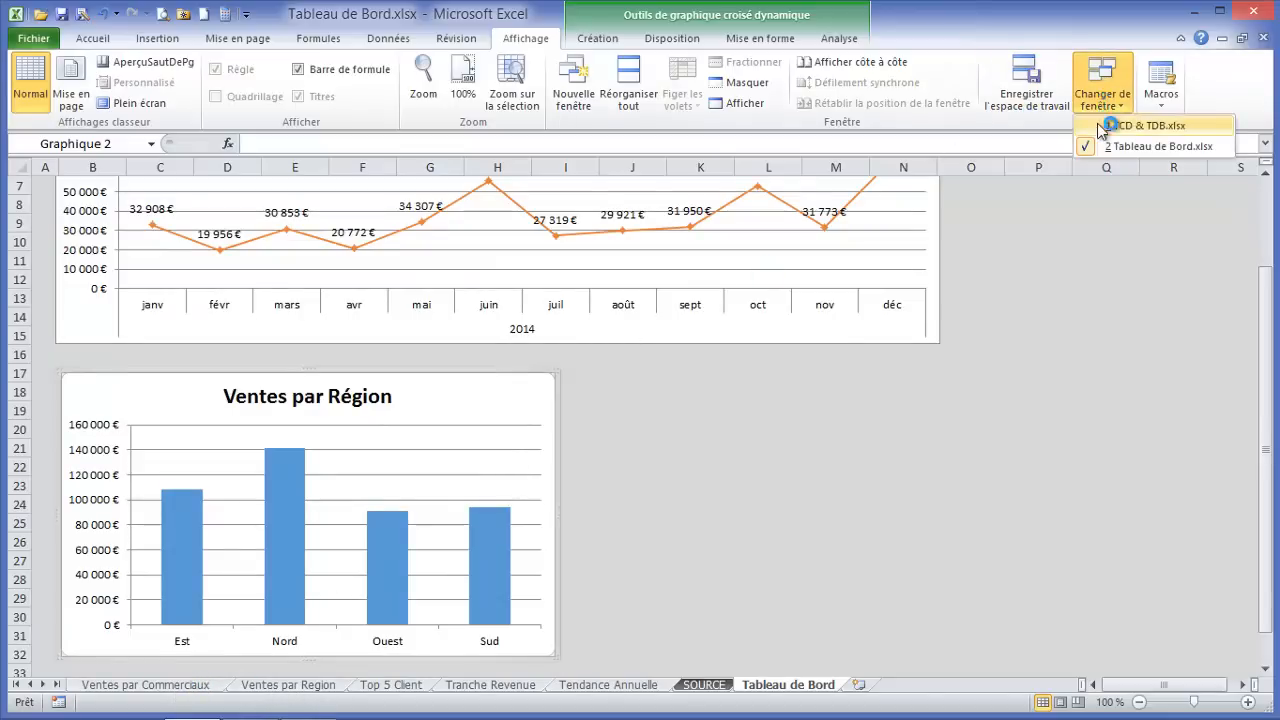
pyautogui.click(1102, 127)
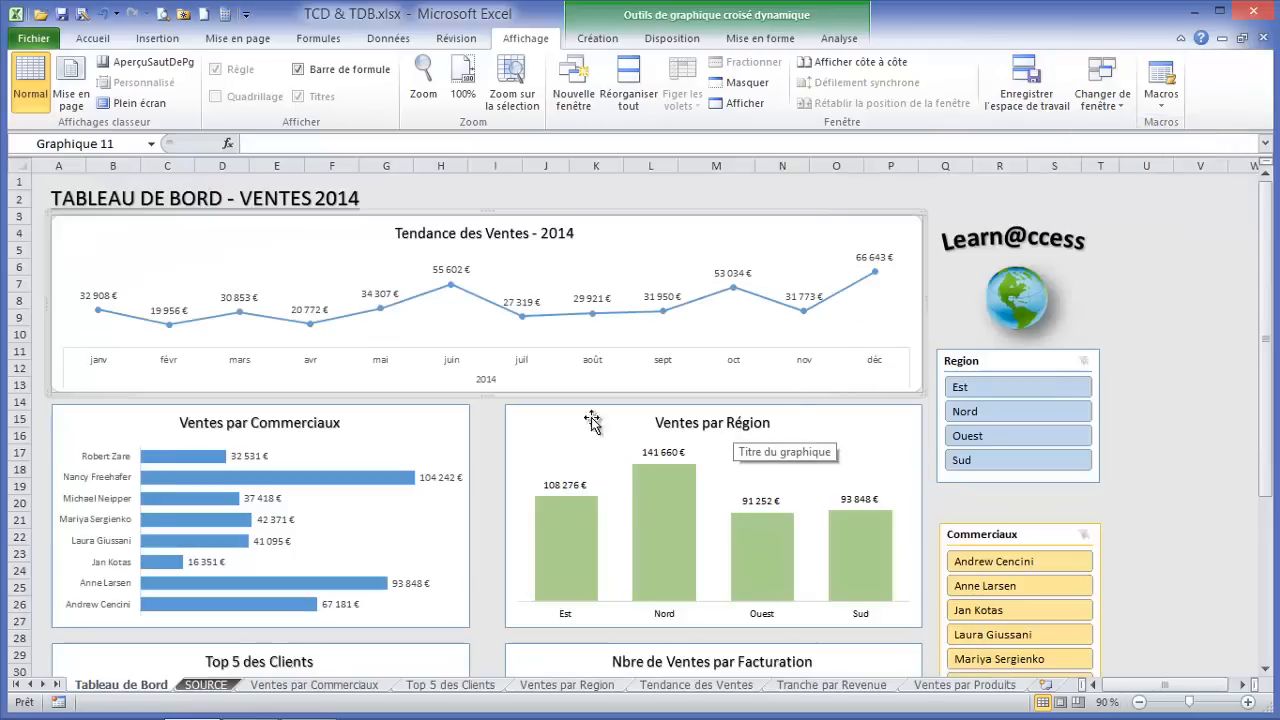
pyautogui.click(1112, 104)
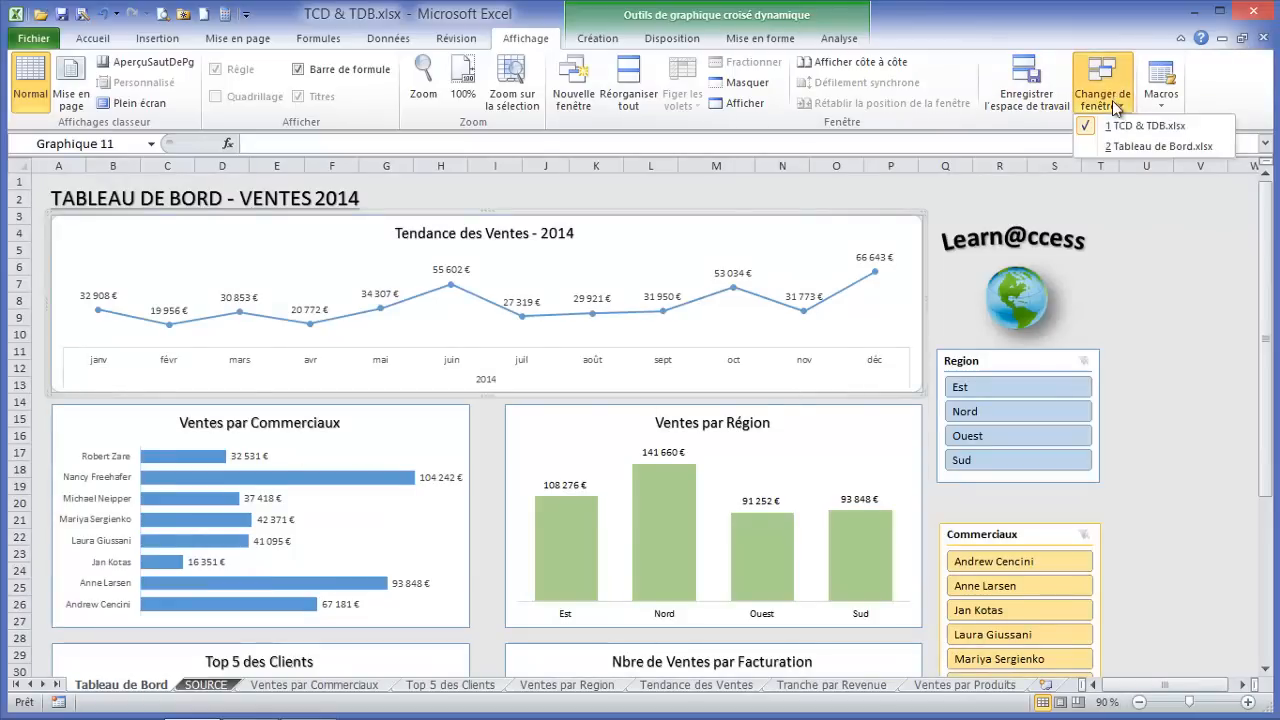
pyautogui.click(1158, 146)
pyautogui.moveTo(431, 374); pyautogui.dragTo(832, 368)
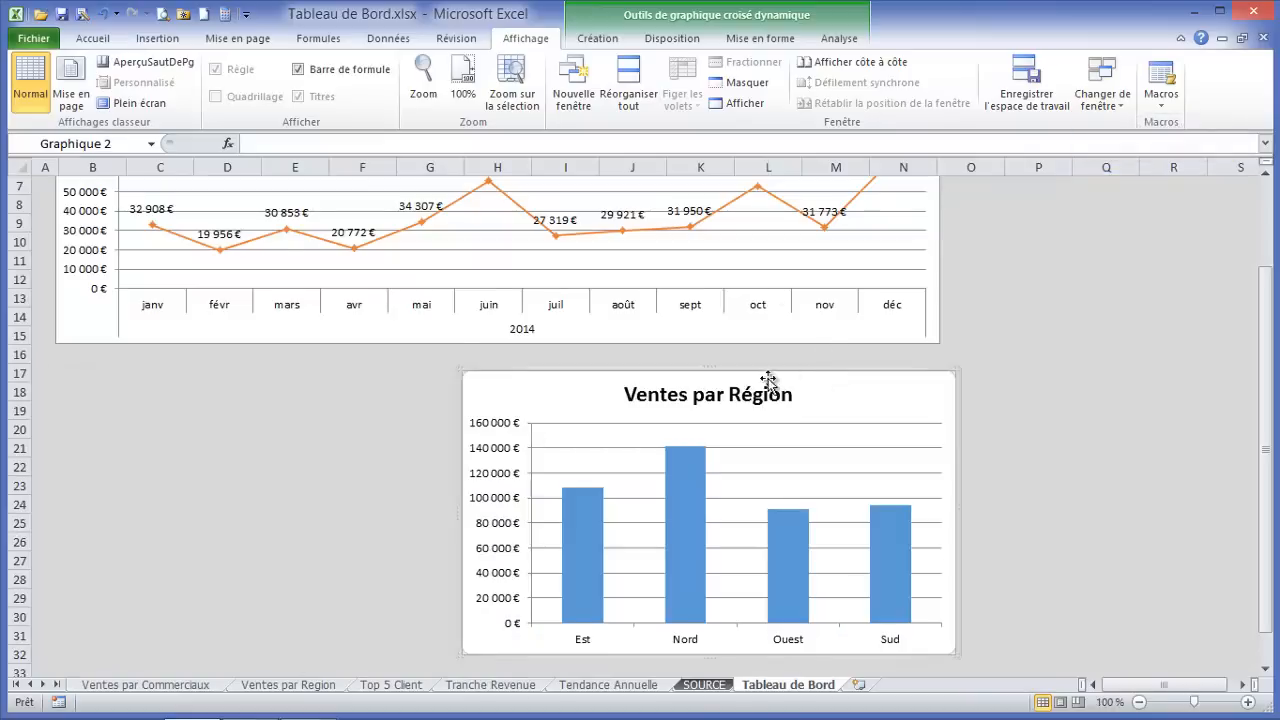
# Copy the Ventes par Commerciaux chart to the Tableau de Bord sheet and place it below the left part of the trend chart
pyautogui.click(307, 689)
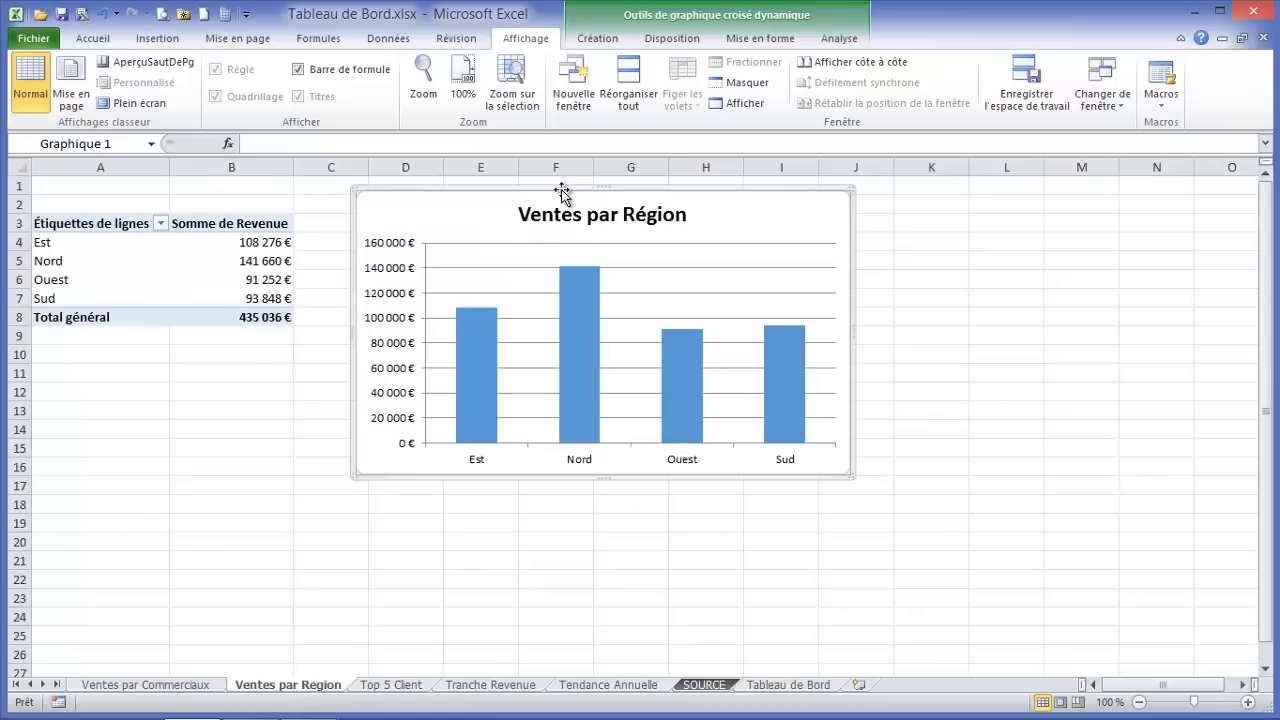
pyautogui.click(160, 686)
pyautogui.click(510, 184)
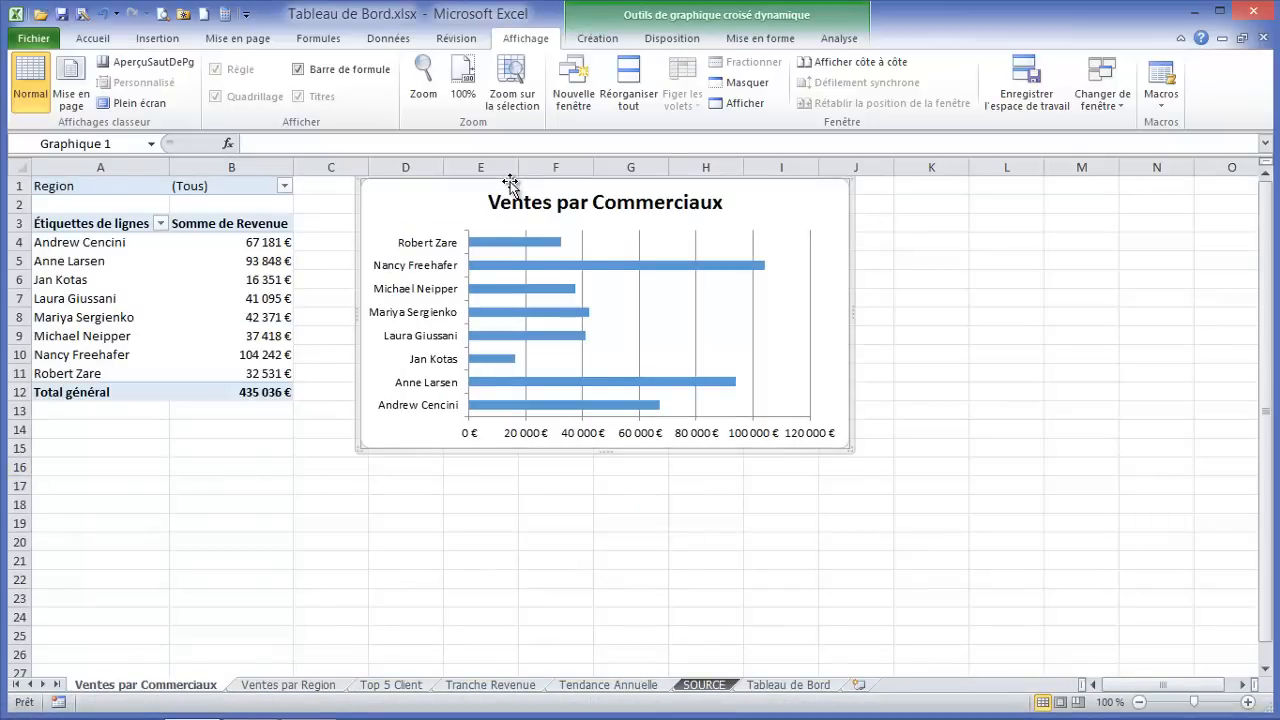
pyautogui.click(776, 686)
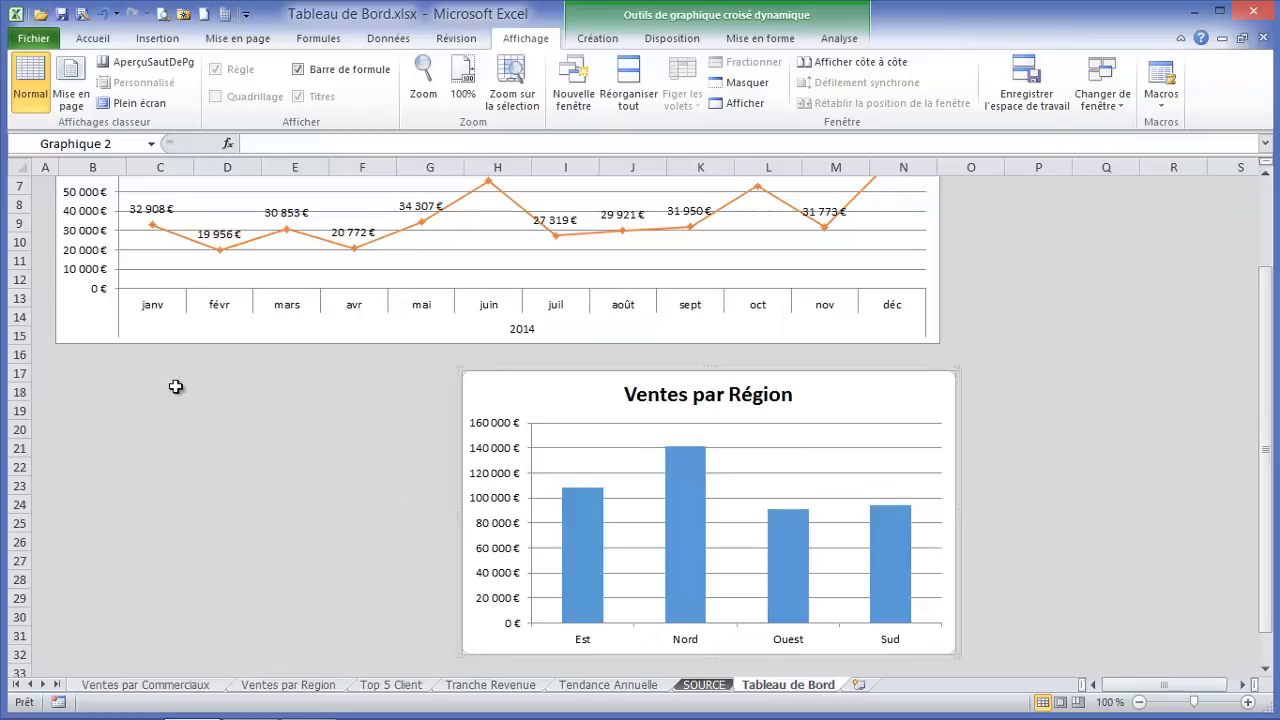
pyautogui.click(131, 389)
pyautogui.hotkey('ctrl', 'v')
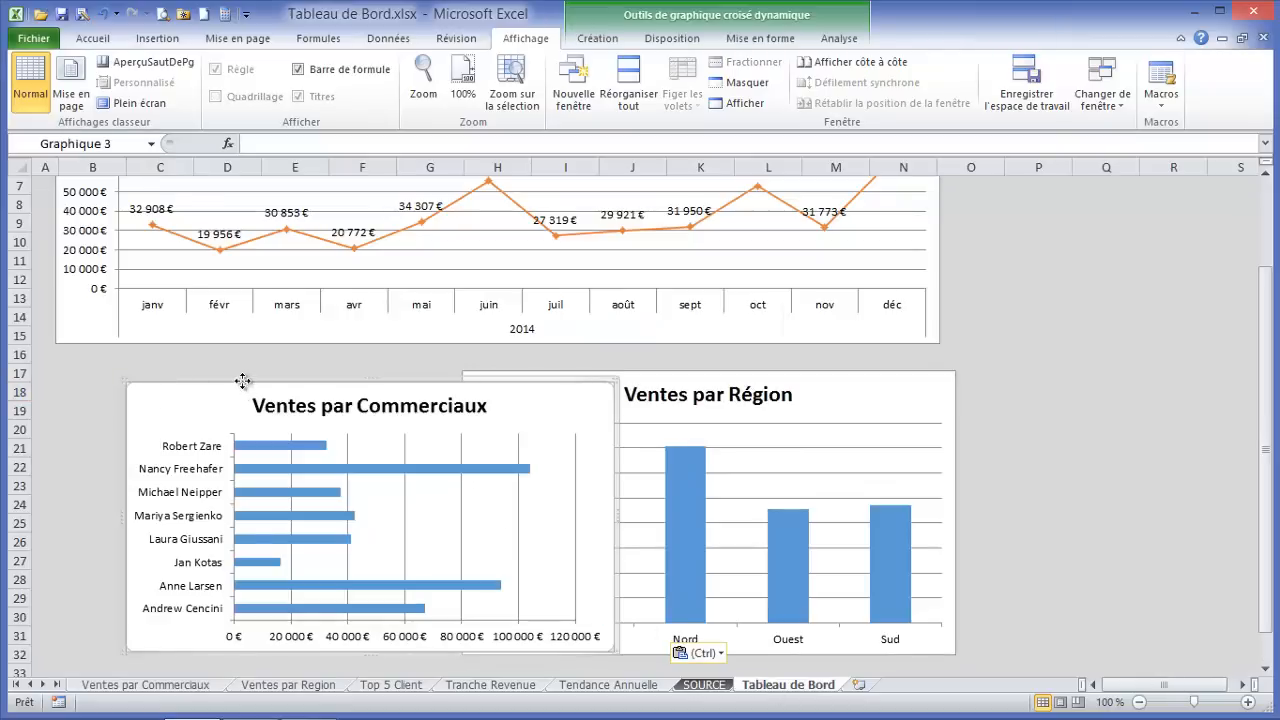
pyautogui.moveTo(243, 380); pyautogui.dragTo(169, 368)
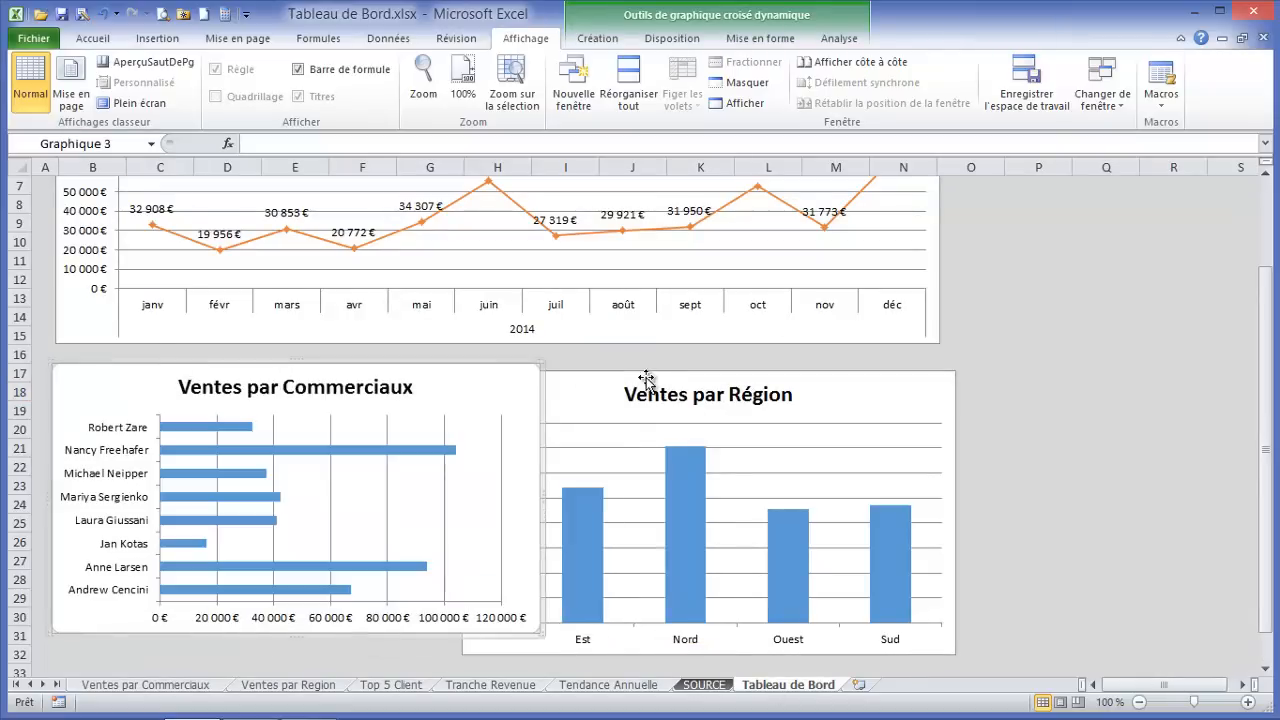
# Move the Ventes par Région chart clear of Ventes par Commerciaux, and narrow Ventes par Commerciaux to the middle of column H
pyautogui.moveTo(651, 372)
pyautogui.mouseDown()
pyautogui.moveTo(726, 368)
pyautogui.moveTo(665, 388)
pyautogui.mouseUp()
pyautogui.click(490, 420)
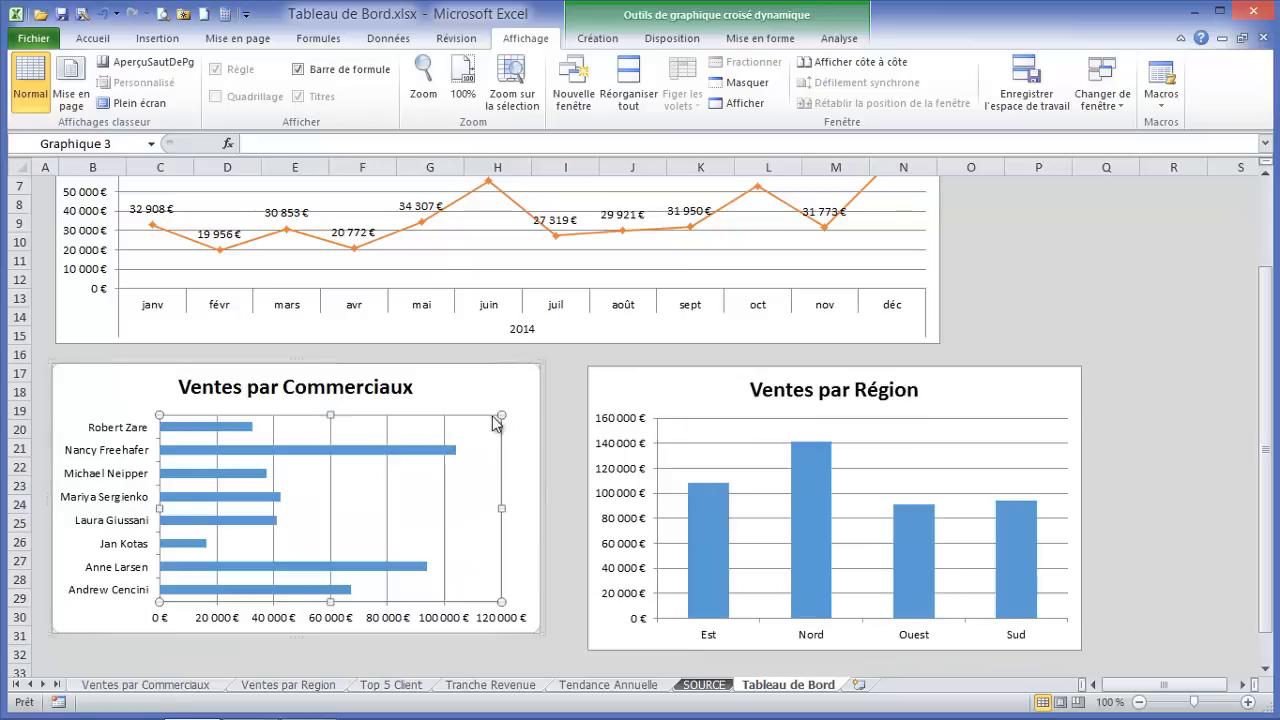
pyautogui.moveTo(540, 497); pyautogui.dragTo(501, 499)
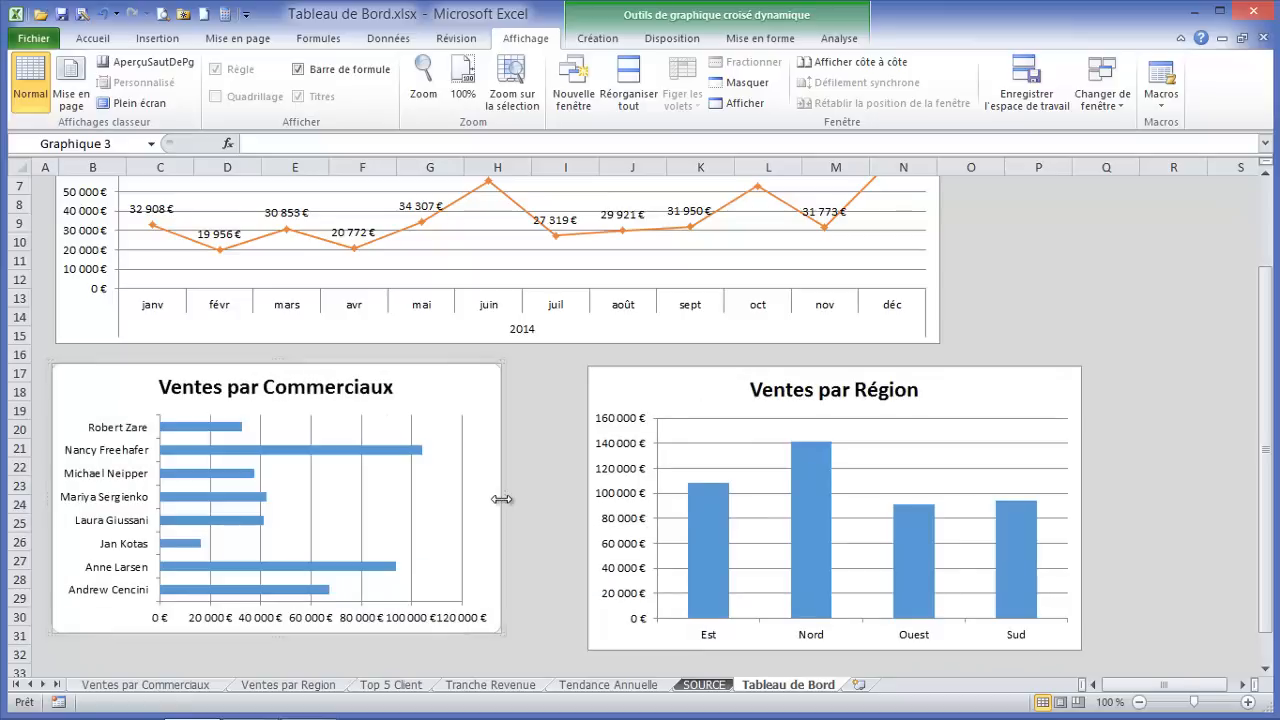
# Place Ventes par Région just right of Ventes par Commerciaux, level with it, and shrink it to the trend chart's right edge and its neighbour's height
pyautogui.moveTo(700, 366); pyautogui.dragTo(634, 371)
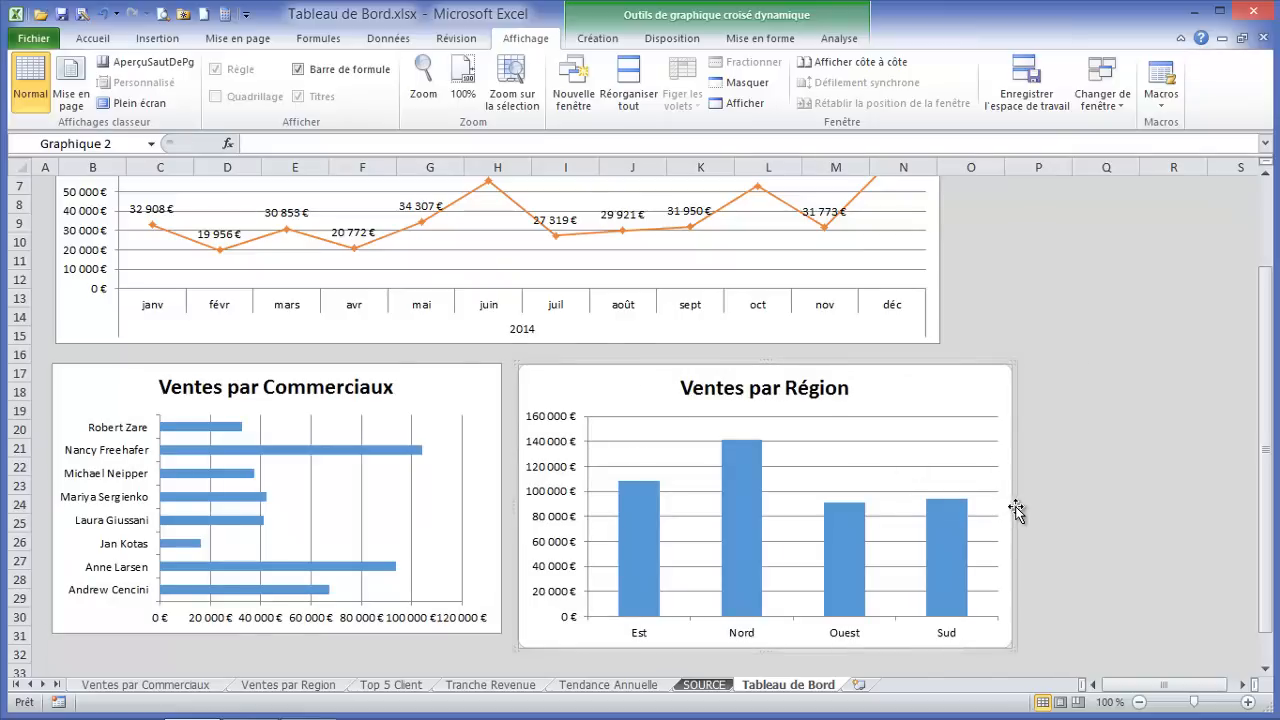
pyautogui.moveTo(1012, 505); pyautogui.dragTo(942, 497)
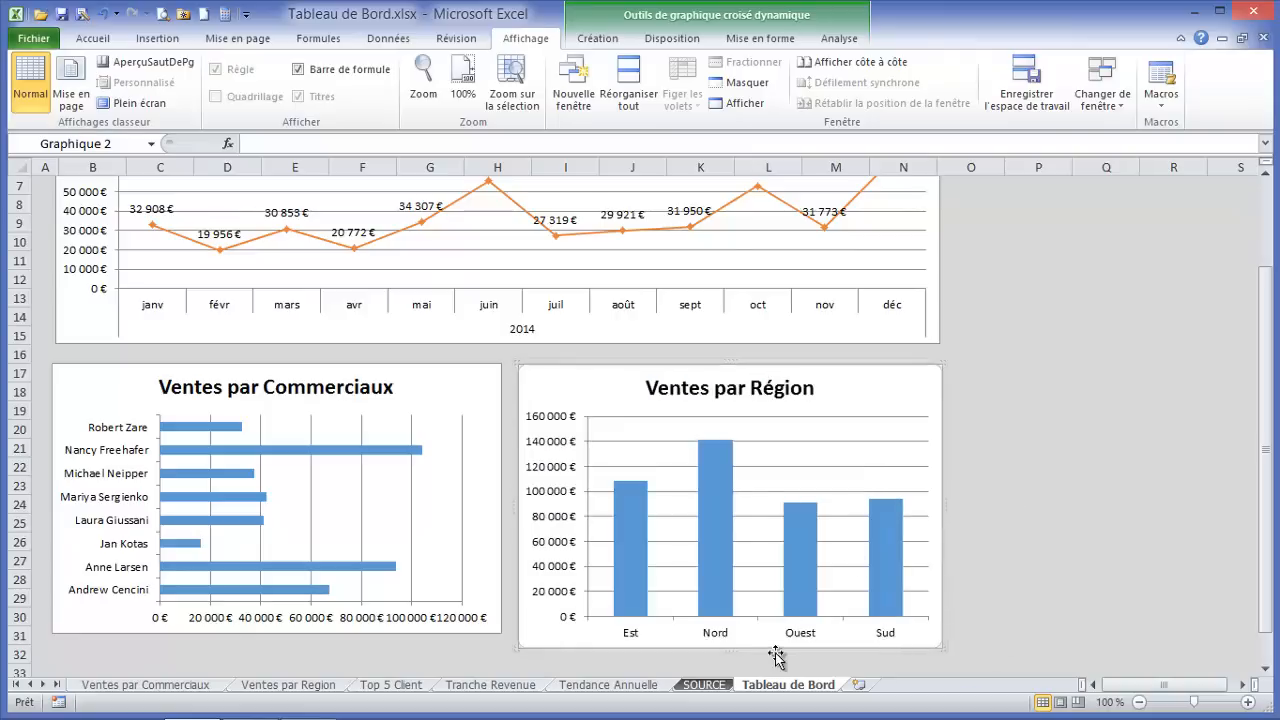
pyautogui.moveTo(727, 648); pyautogui.dragTo(729, 636)
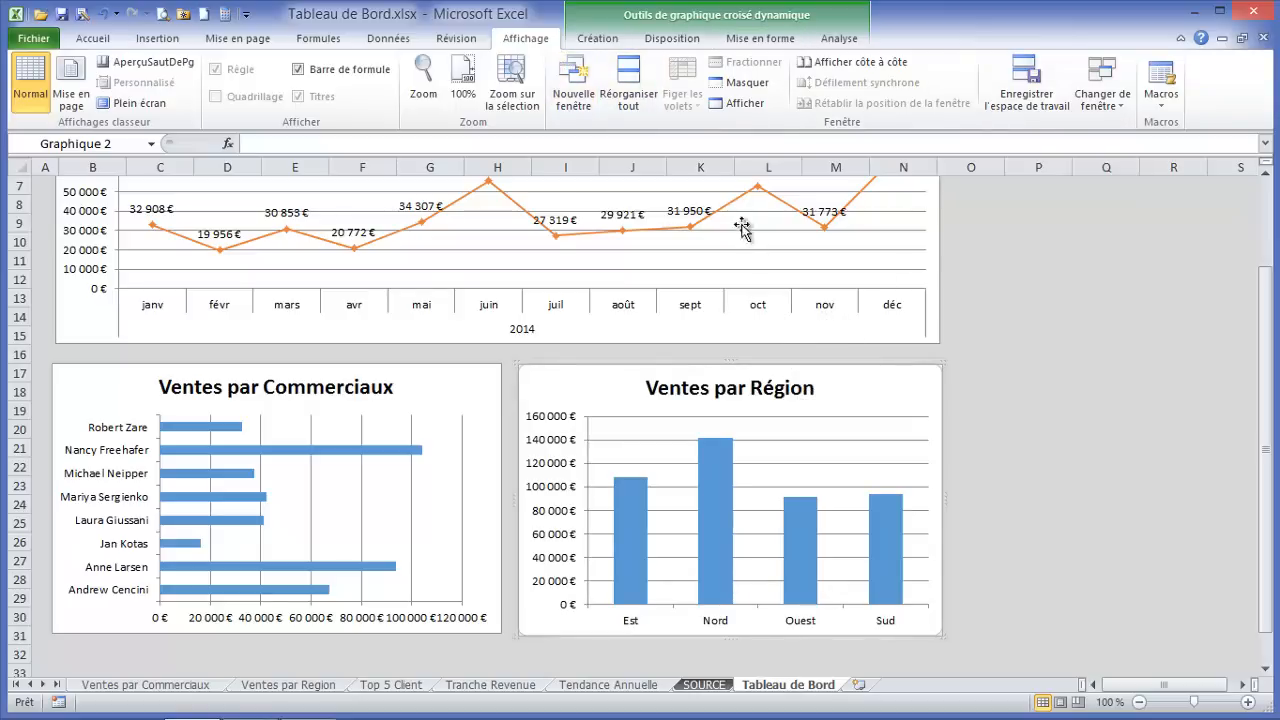
# Set the Ventes par Région chart's size to 7,5 cm high and 12 cm wide
pyautogui.click(598, 38)
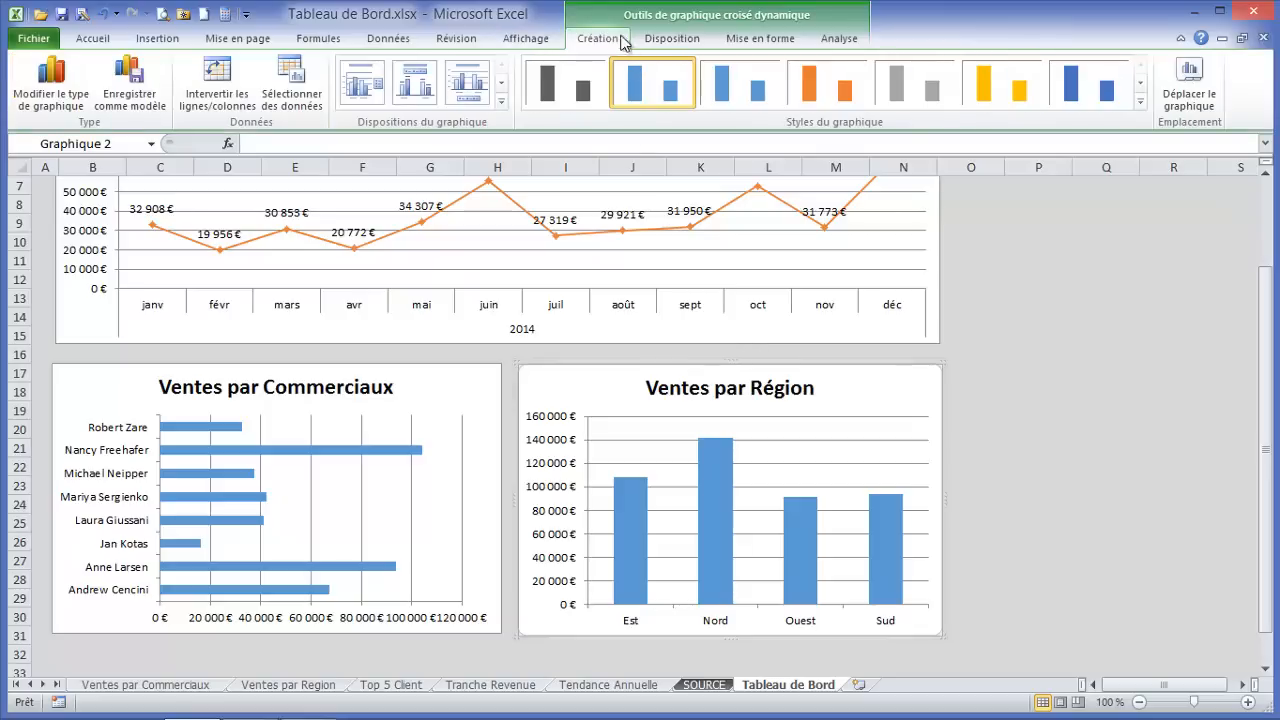
pyautogui.click(668, 38)
pyautogui.click(762, 39)
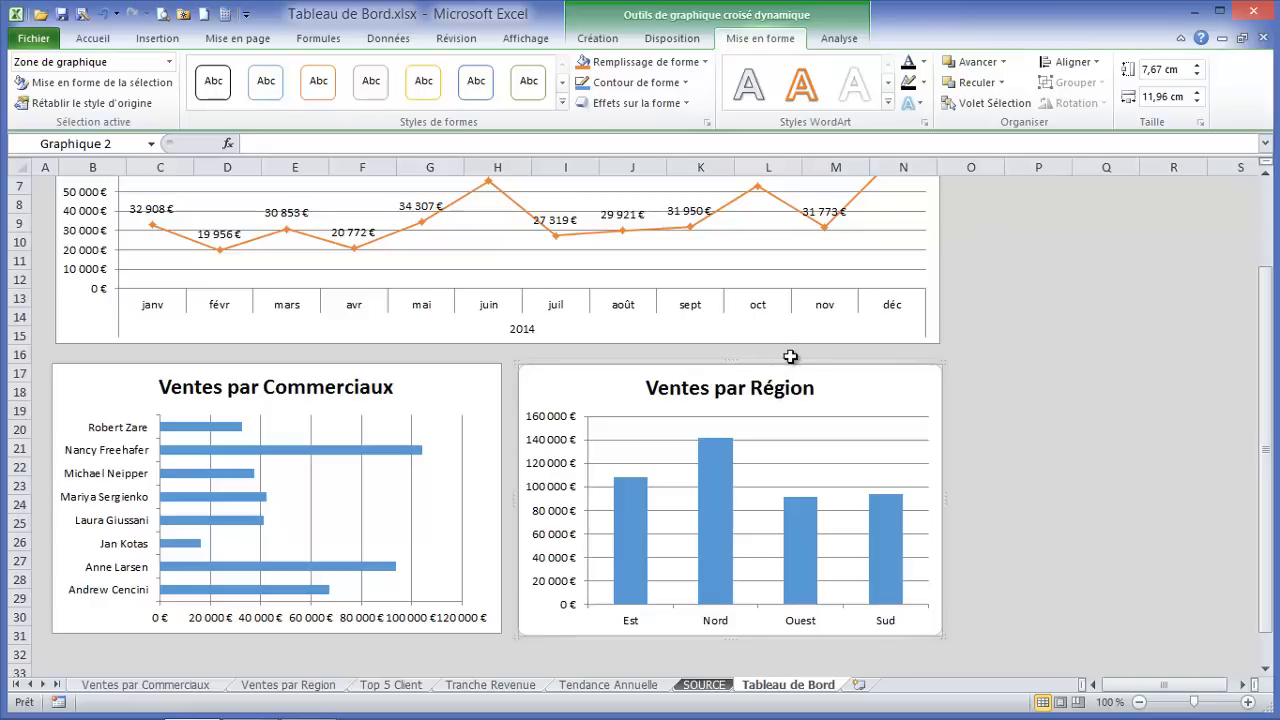
pyautogui.click(1197, 75)
pyautogui.click(1197, 75)
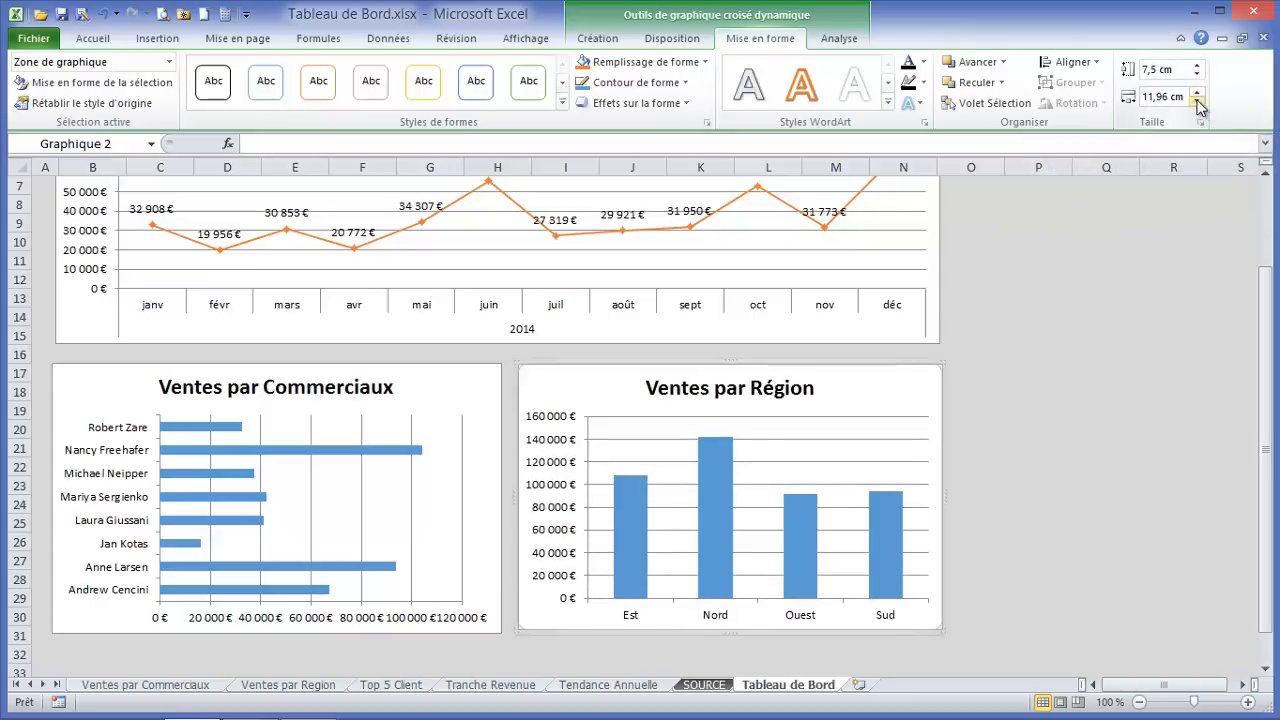
pyautogui.click(1143, 97)
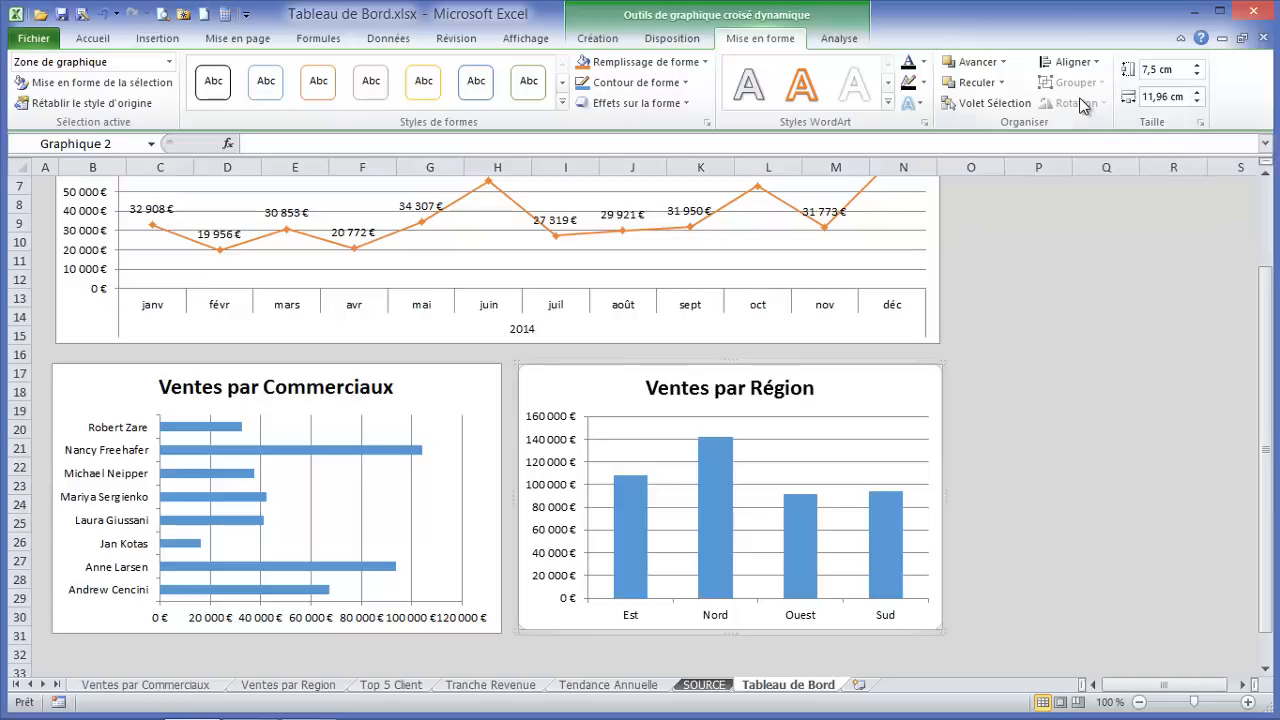
pyautogui.write('12')
pyautogui.press('Delete')
pyautogui.press('Delete')
pyautogui.press('Delete')
pyautogui.press('Delete')
pyautogui.press('Delete')
pyautogui.press('Delete')
pyautogui.click(1131, 208)
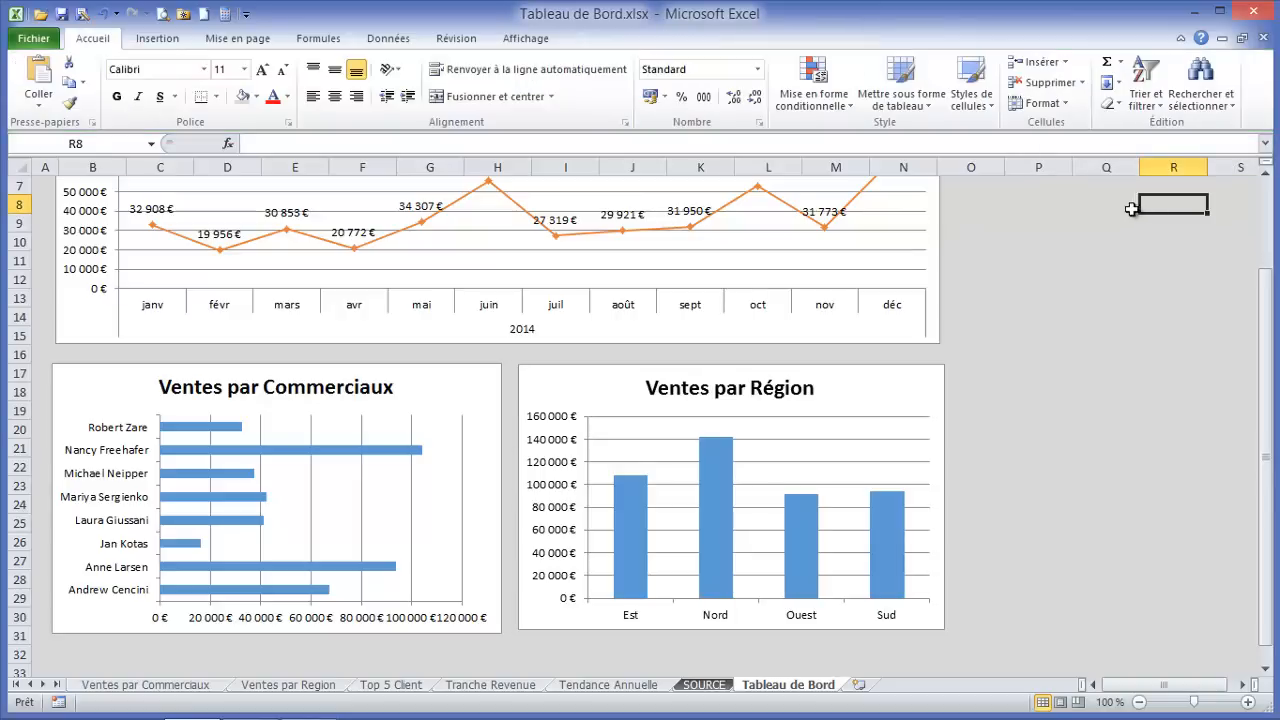
# Set the Ventes par Commerciaux chart's size to 7,5 cm high and 12 cm wide
pyautogui.click(437, 378)
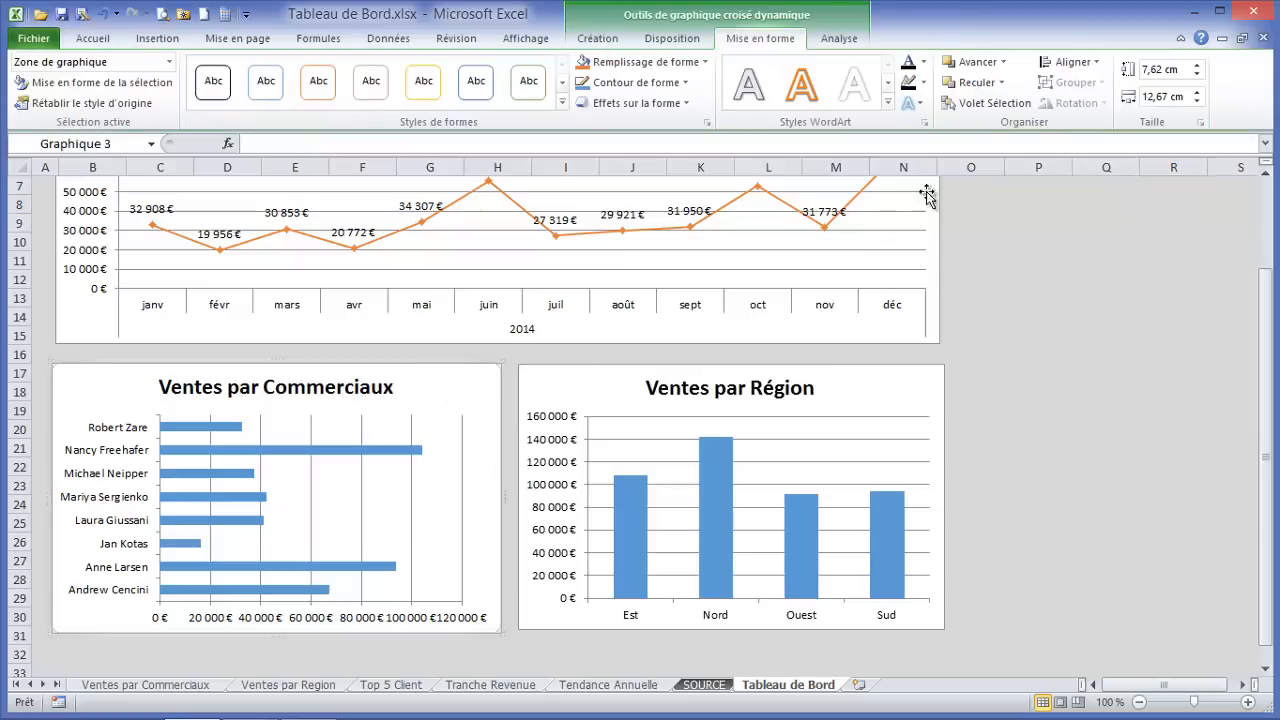
pyautogui.moveTo(1185, 70); pyautogui.dragTo(1111, 69)
pyautogui.click(1197, 101)
pyautogui.click(1197, 101)
pyautogui.click(1197, 101)
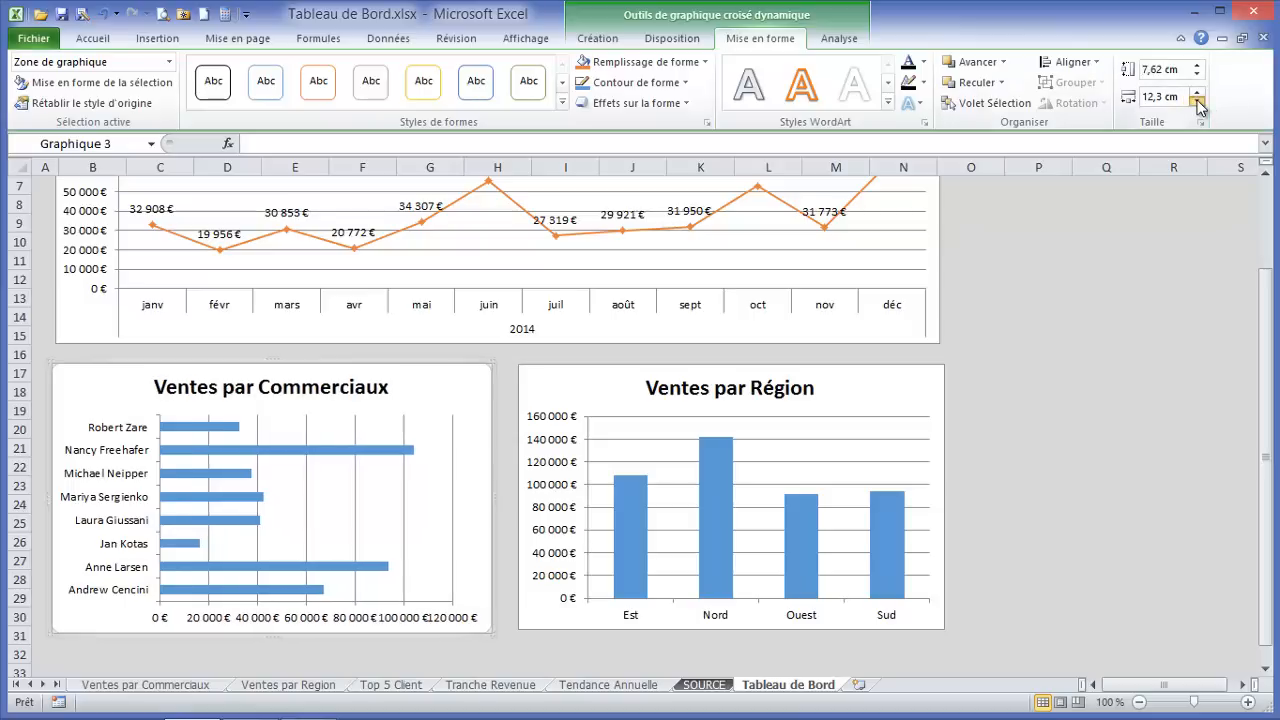
pyautogui.click(1197, 101)
pyautogui.click(1197, 101)
pyautogui.click(1197, 101)
pyautogui.click(1197, 101)
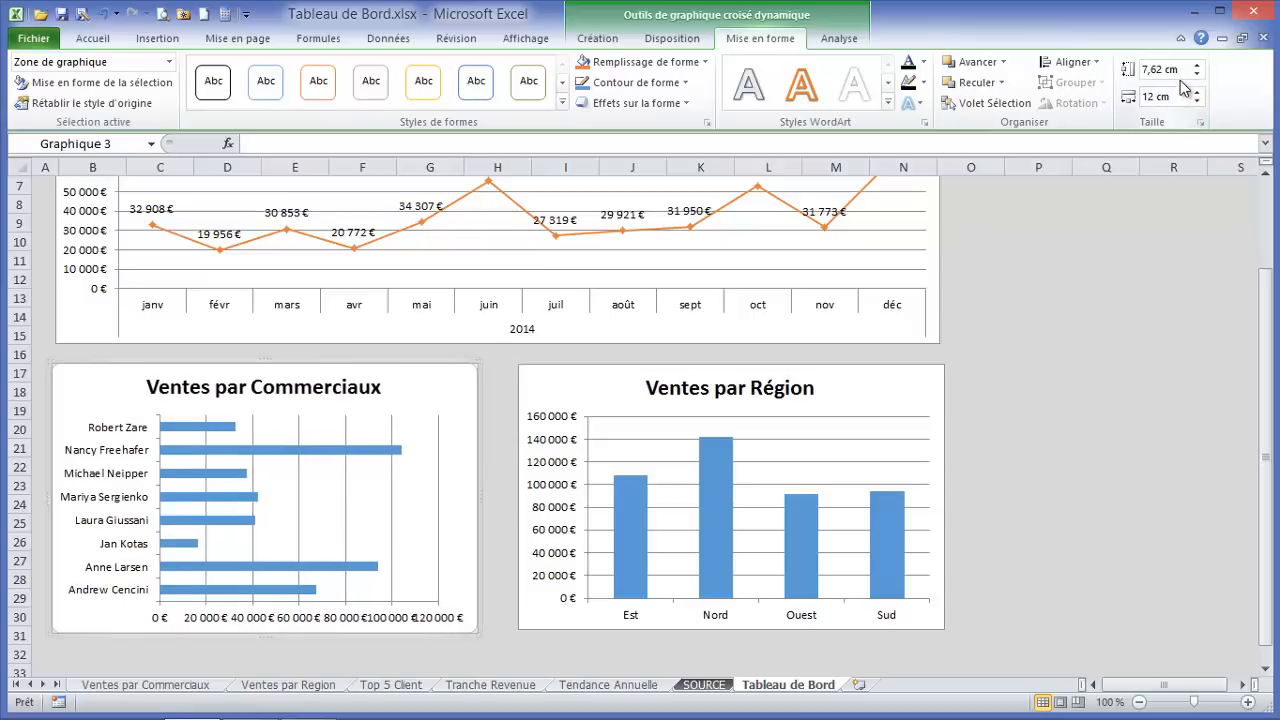
pyautogui.click(1197, 74)
pyautogui.click(1197, 74)
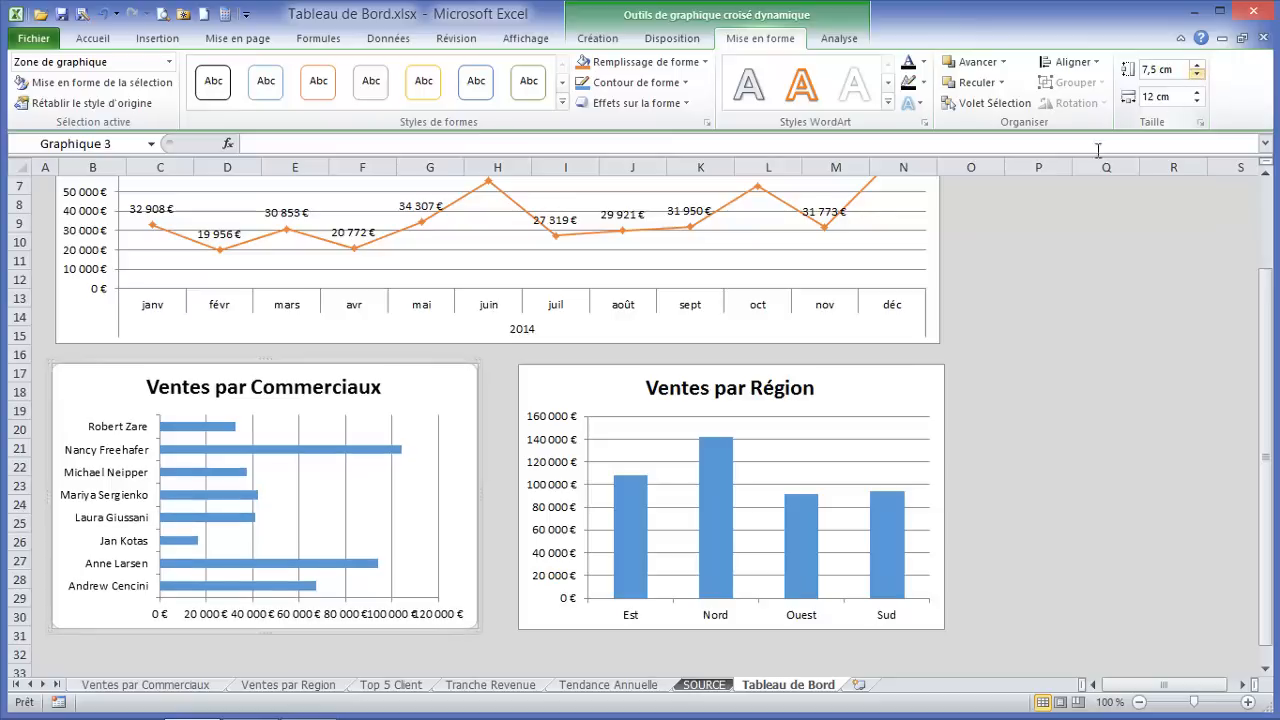
# Set the Ventes par Région chart's positioning property to "Ne pas déplacer ou dimensionner avec les cellules"
pyautogui.click(625, 372)
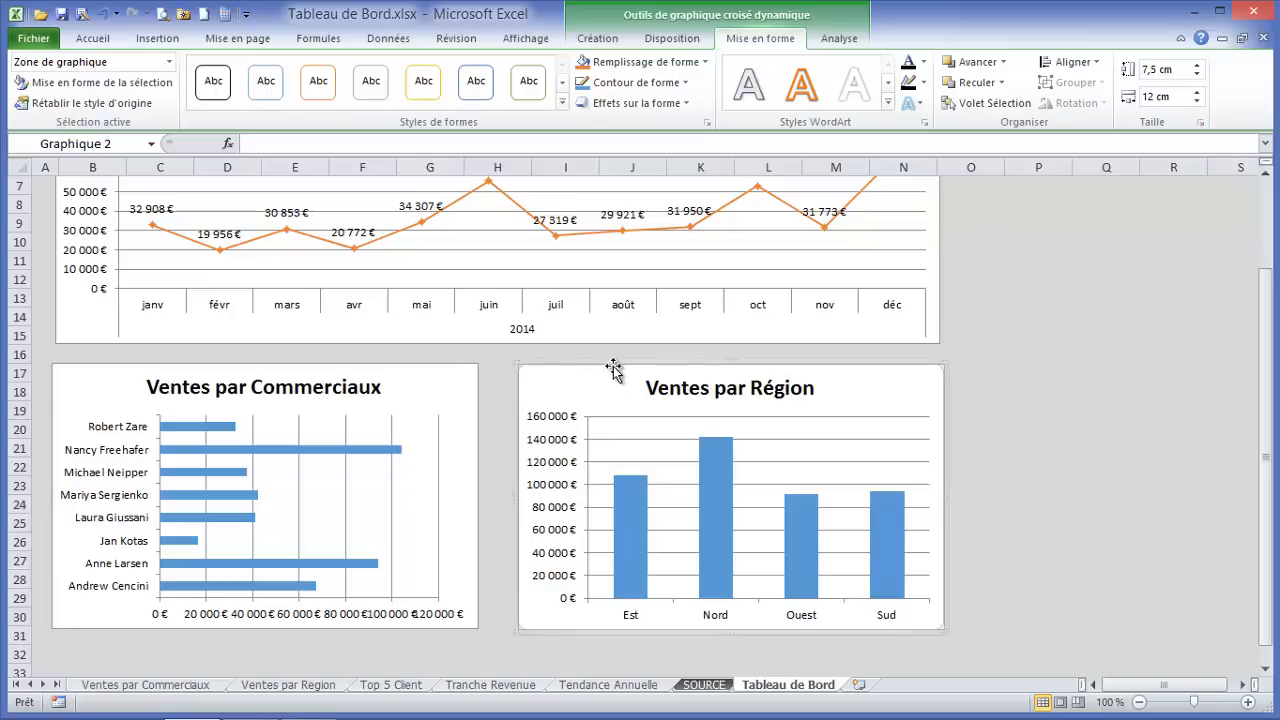
pyautogui.rightClick(763, 364)
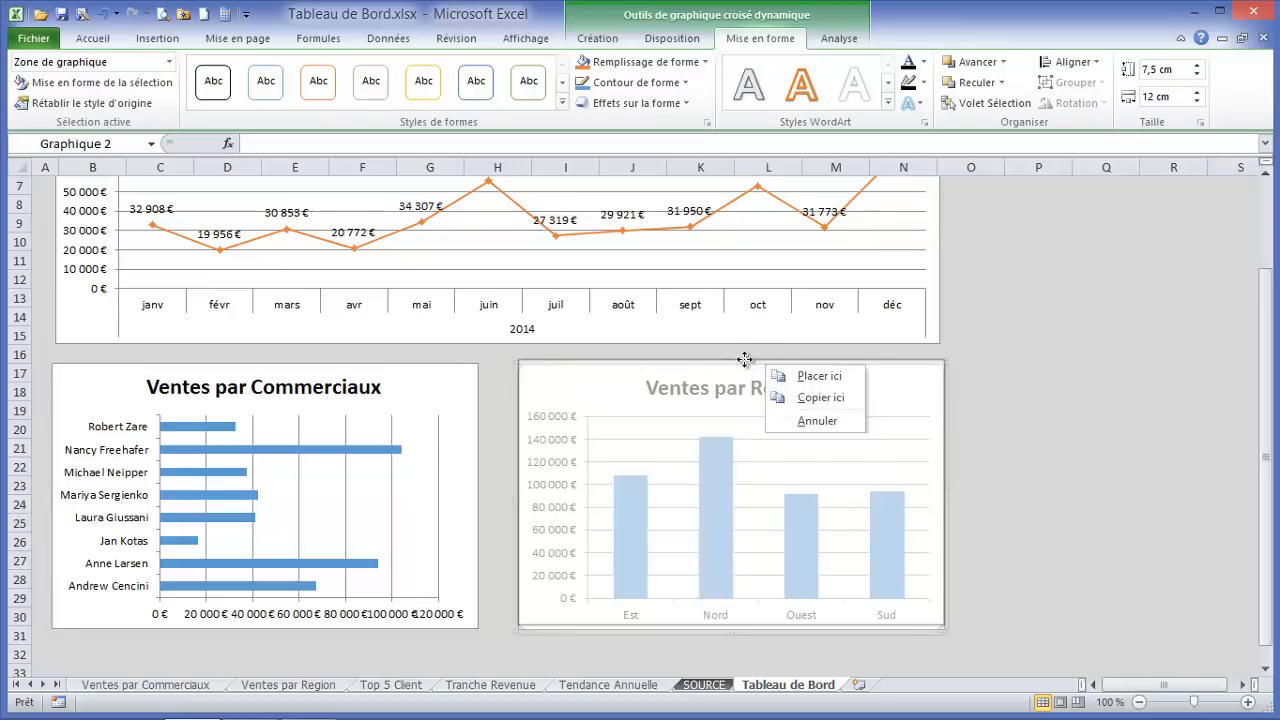
pyautogui.moveTo(745, 362); pyautogui.dragTo(744, 367)
pyautogui.rightClick(744, 364)
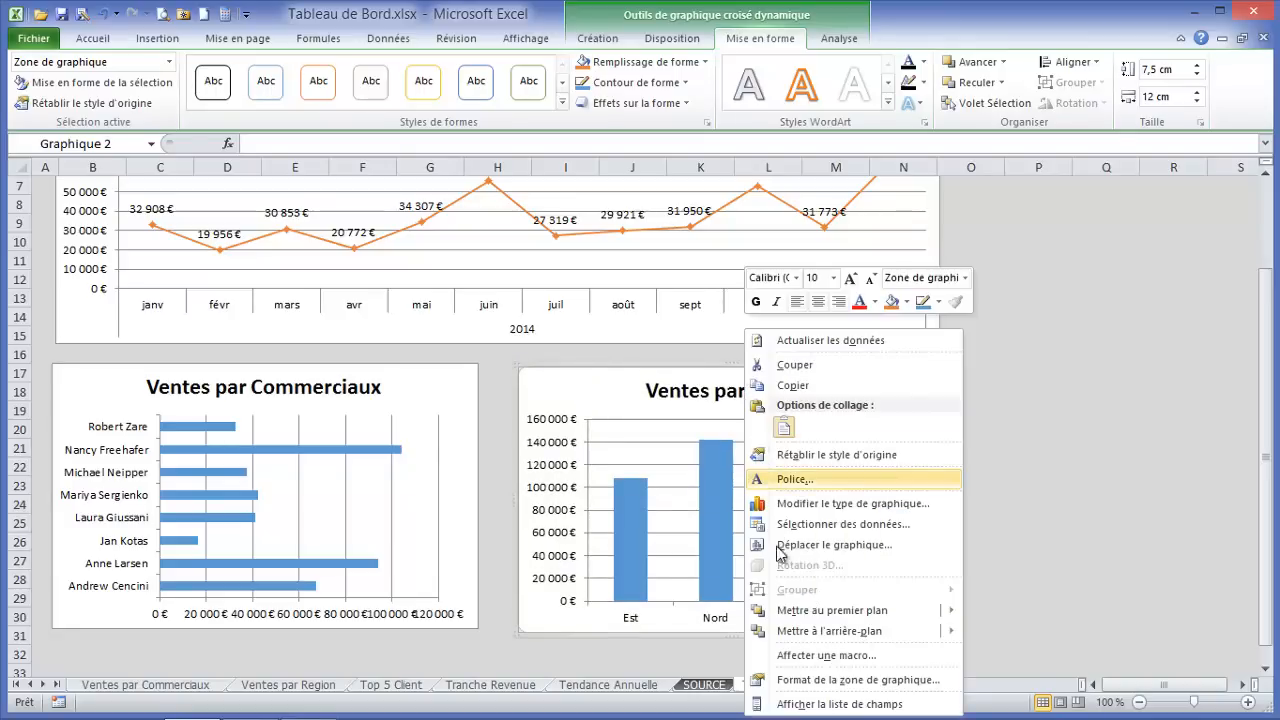
pyautogui.click(826, 680)
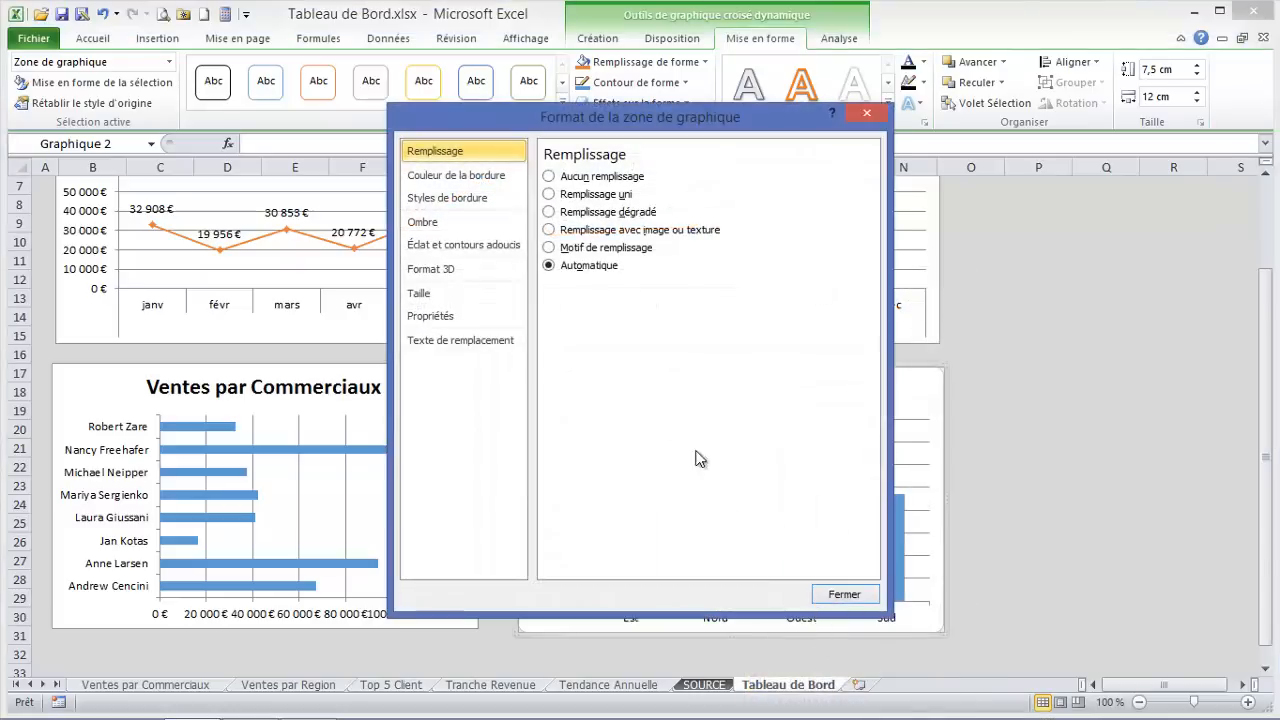
pyautogui.click(430, 315)
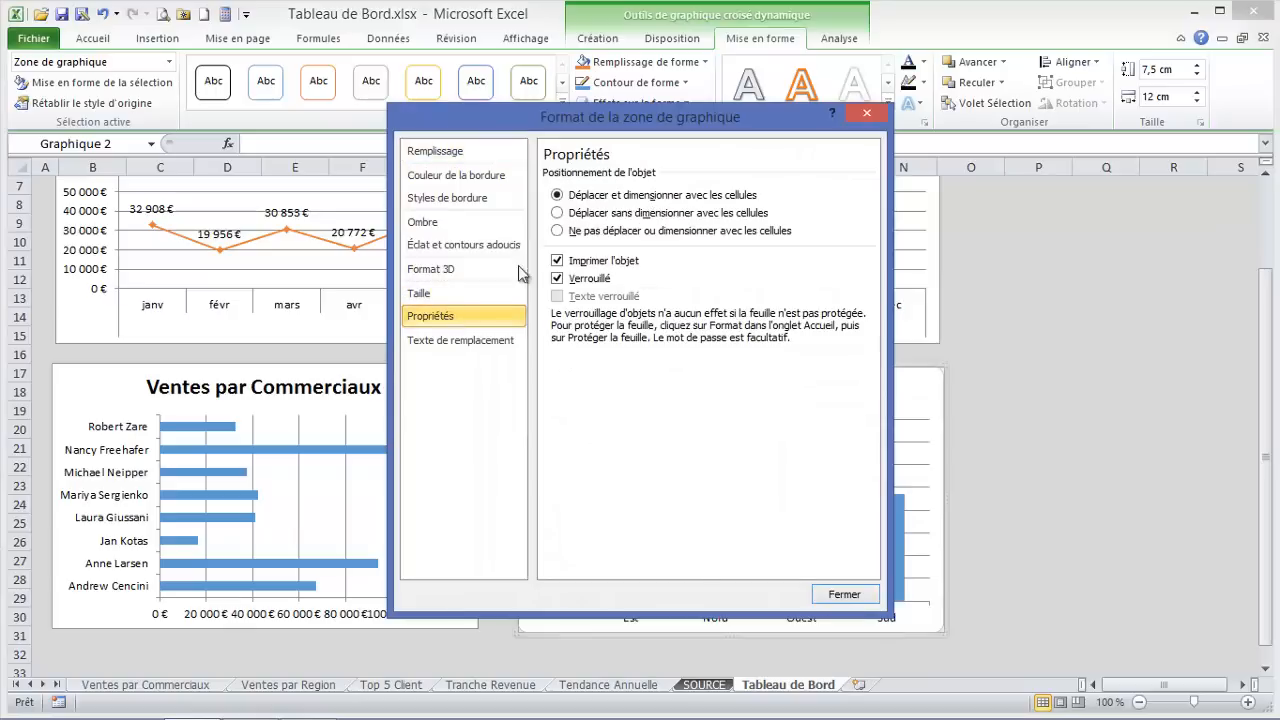
pyautogui.click(840, 594)
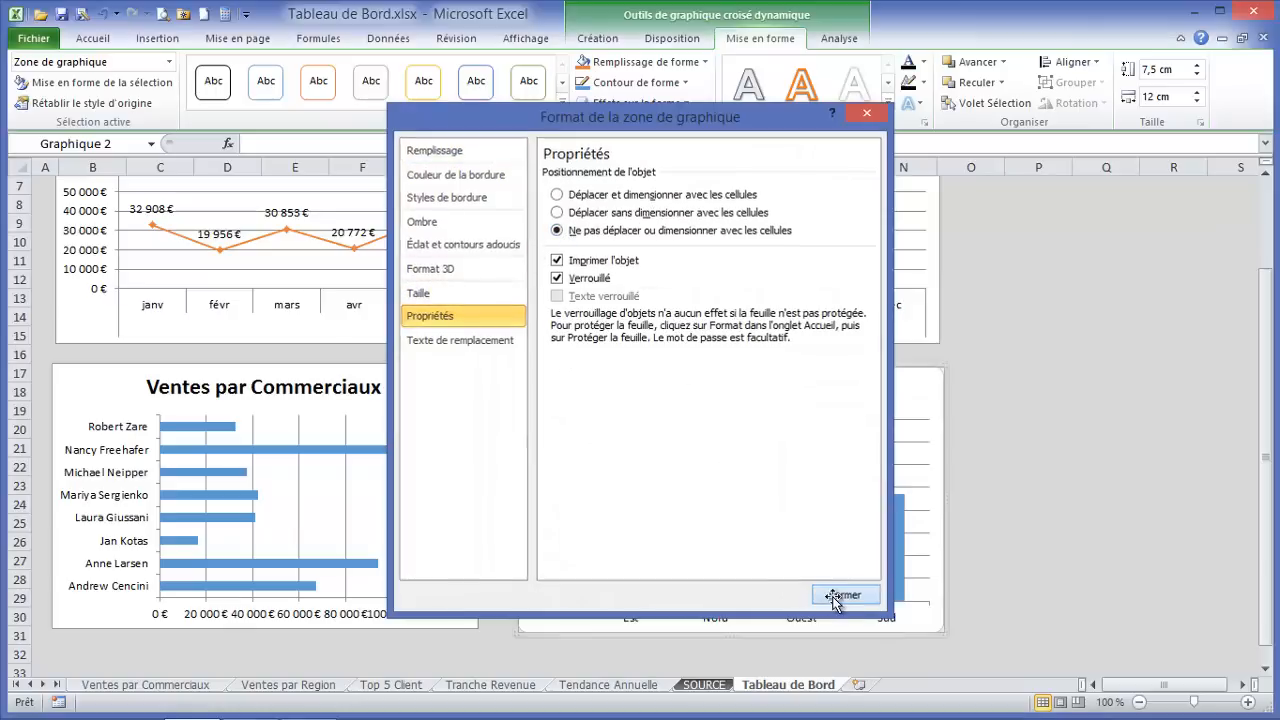
# Set the Ventes par Commerciaux chart's positioning property to "Ne pas déplacer ou dimensionner avec les cellules"
pyautogui.click(388, 368)
pyautogui.rightClick(388, 368)
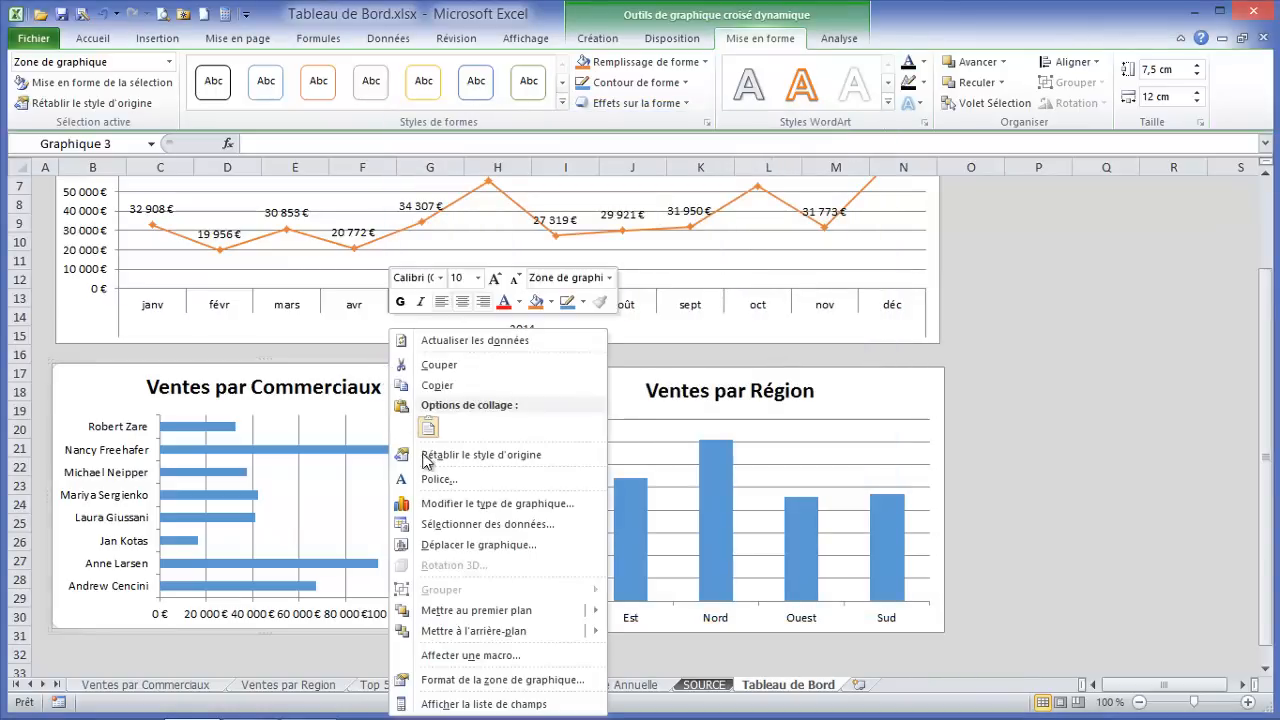
pyautogui.click(466, 683)
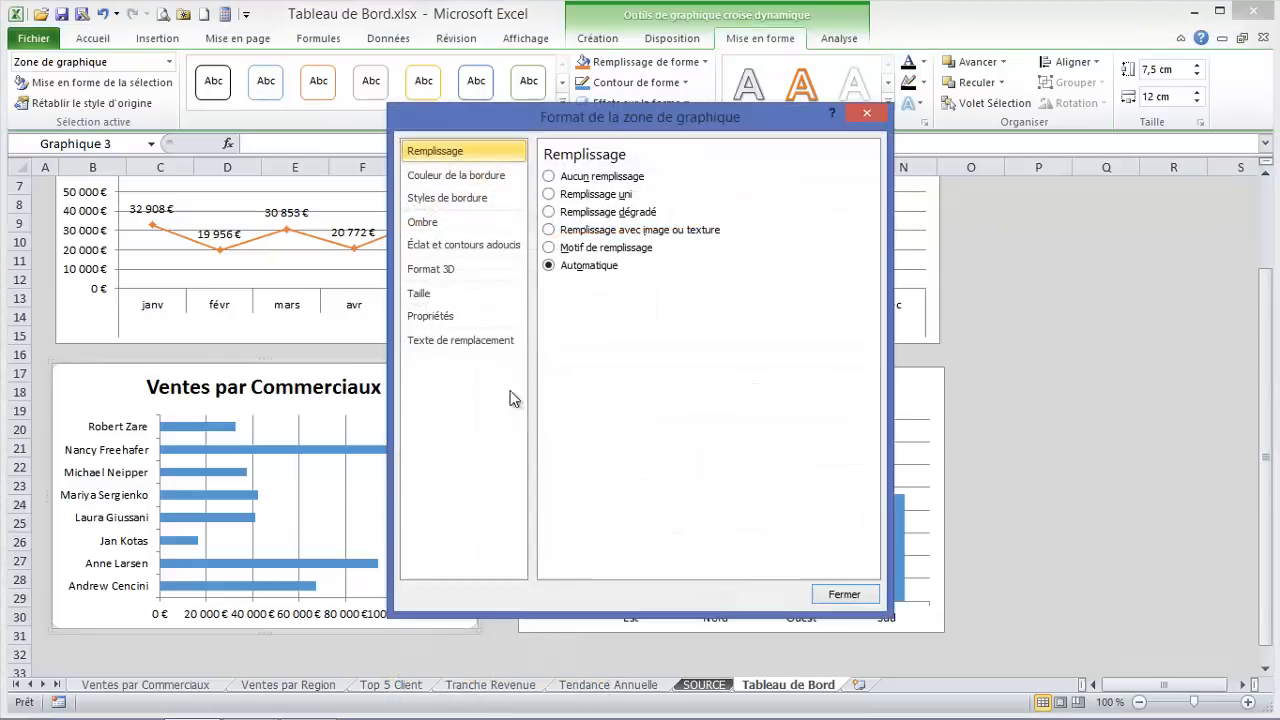
pyautogui.click(433, 318)
pyautogui.click(557, 230)
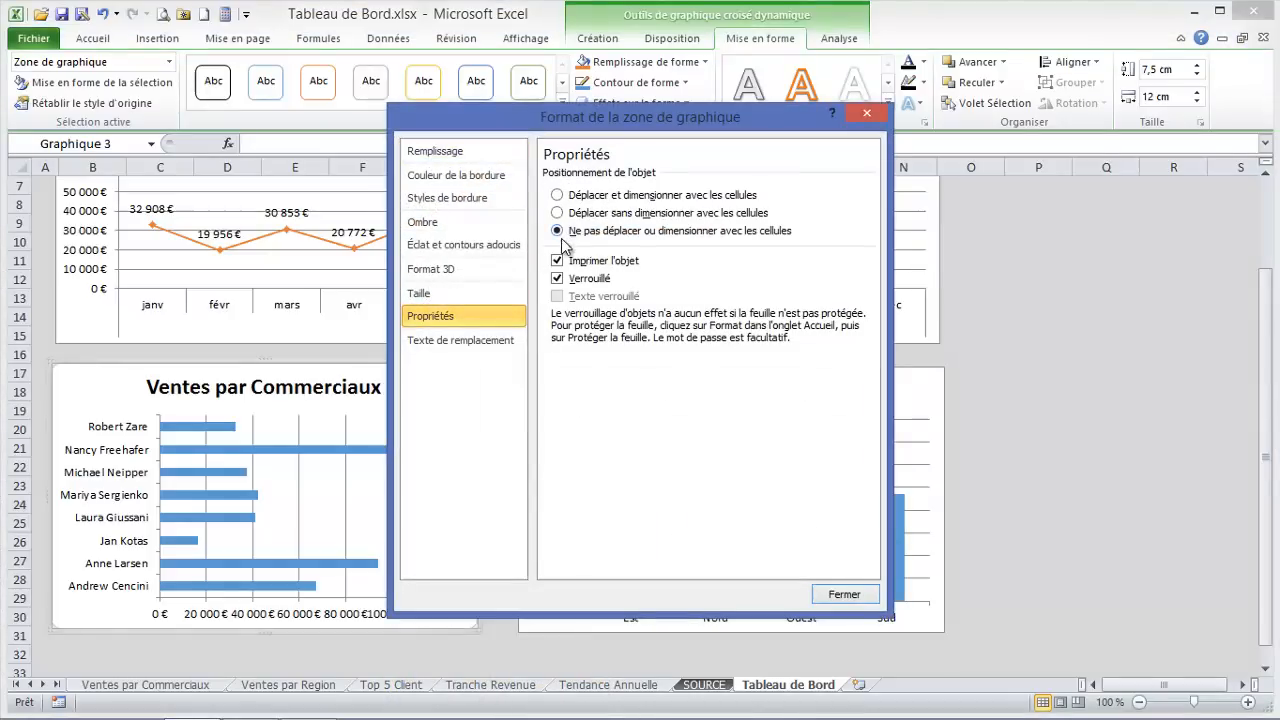
pyautogui.click(844, 594)
# Nudge the Ventes par Région chart level with Ventes par Commerciaux and close to the trend chart's right edge
pyautogui.click(585, 371)
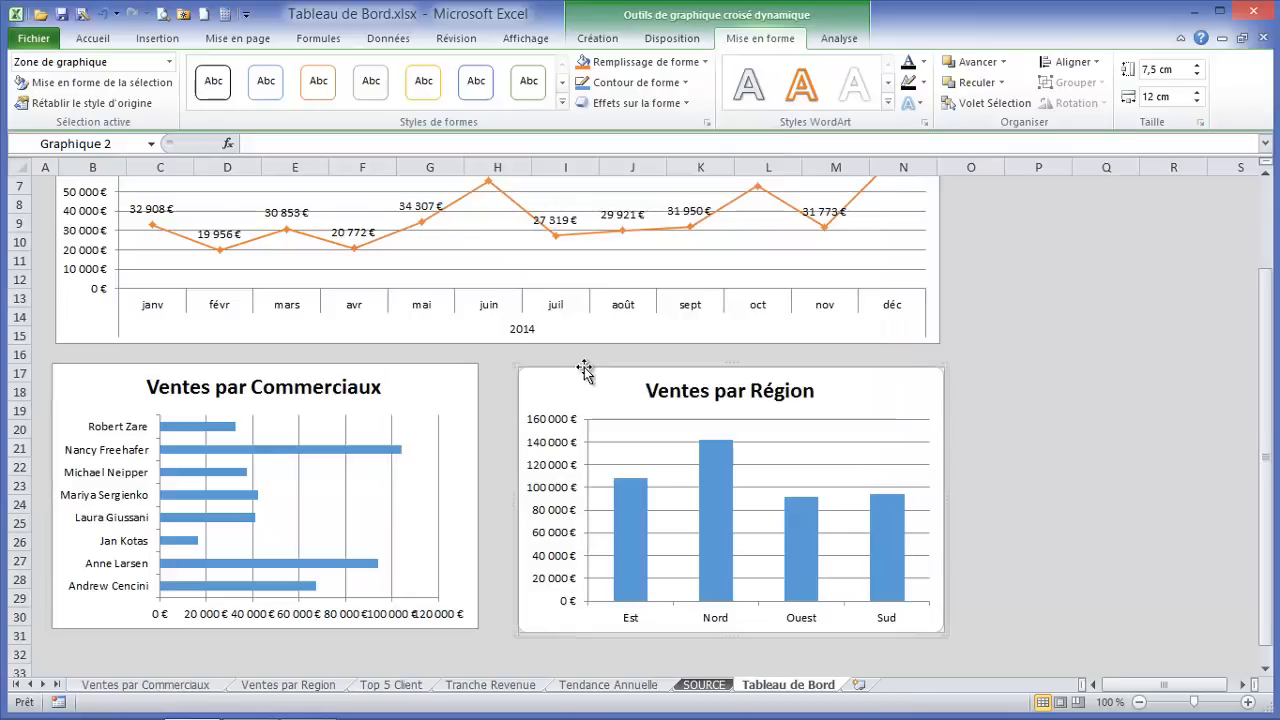
pyautogui.moveTo(578, 366); pyautogui.dragTo(573, 364)
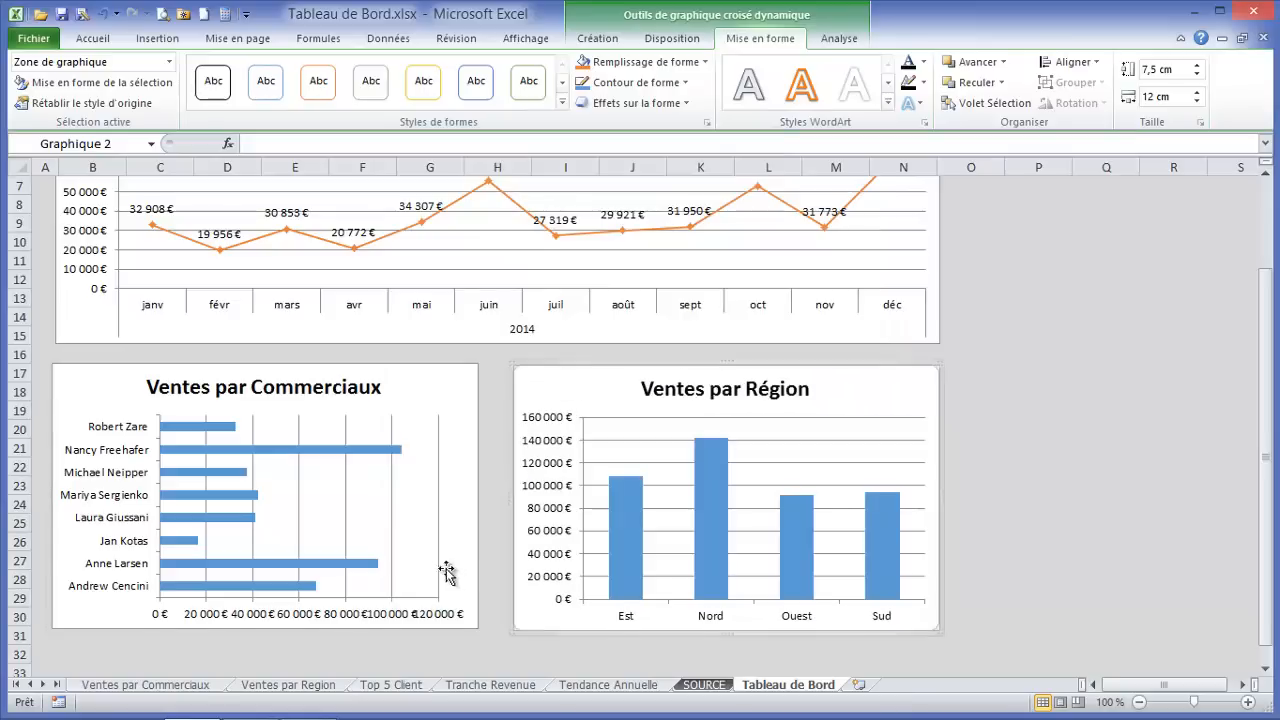
pyautogui.scroll(-2, 438, 533)
pyautogui.click(190, 541)
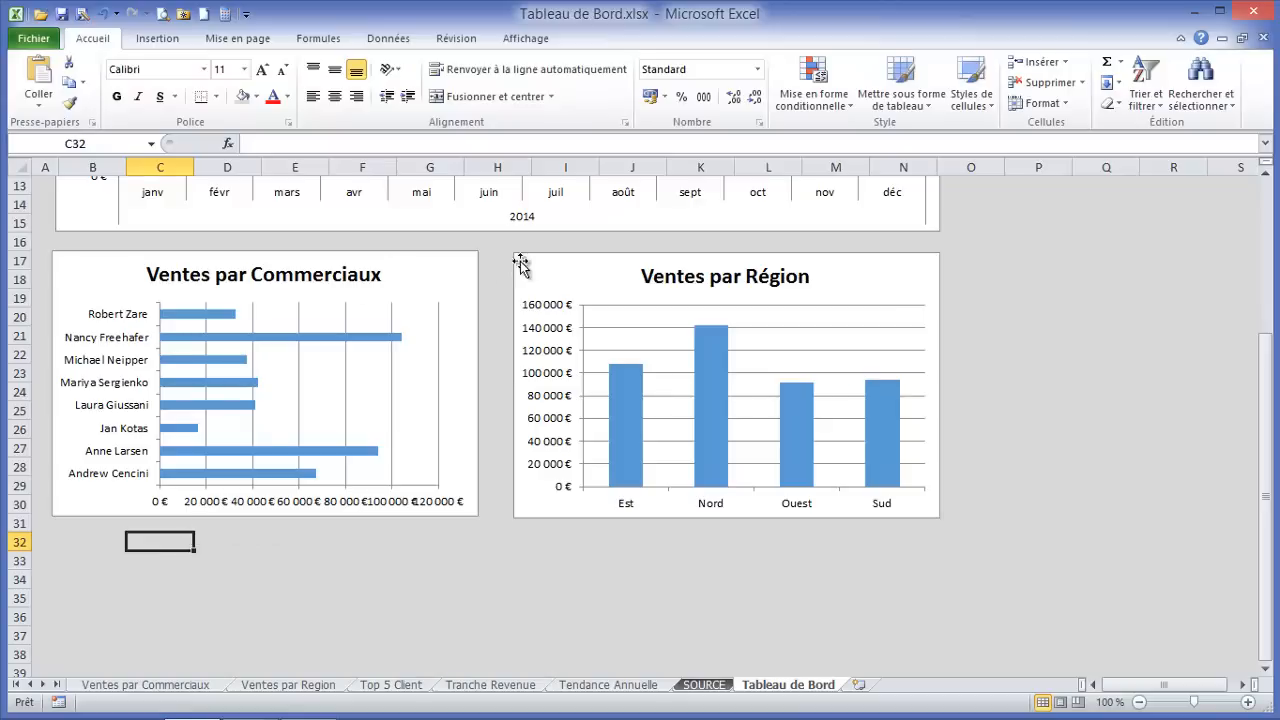
pyautogui.moveTo(531, 262); pyautogui.dragTo(527, 260)
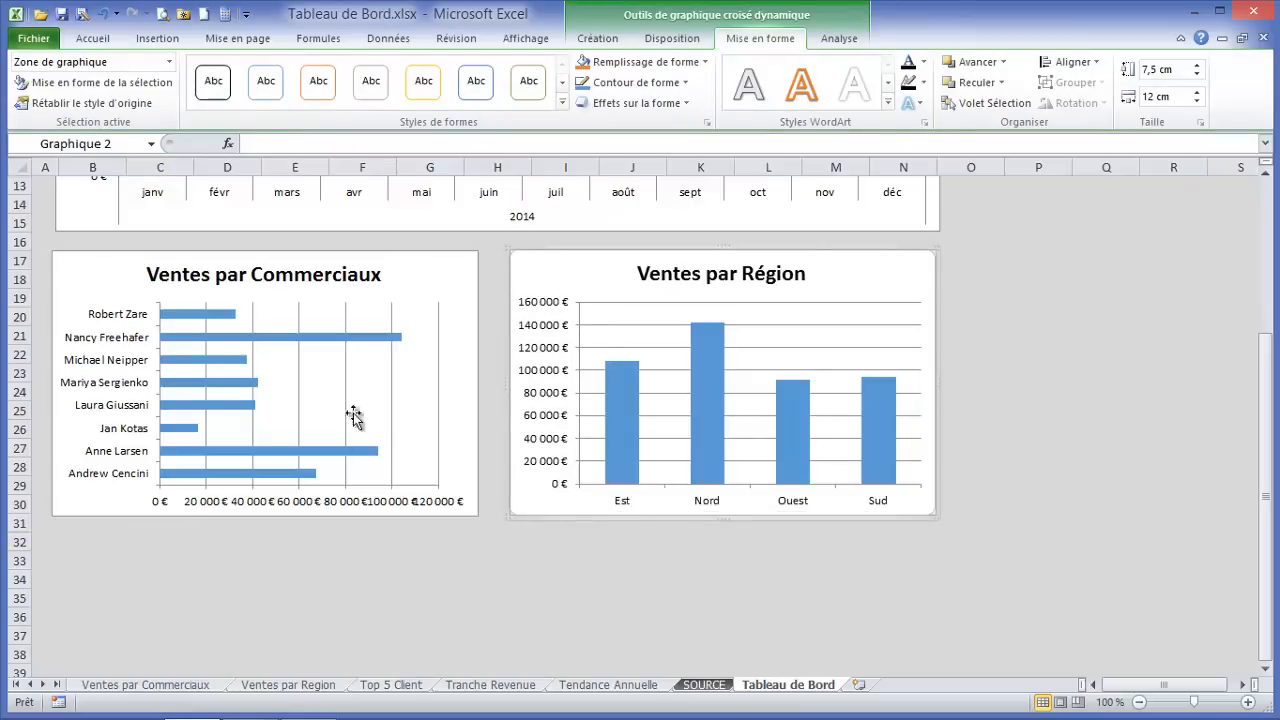
pyautogui.click(187, 540)
pyautogui.scroll(4, 189, 545)
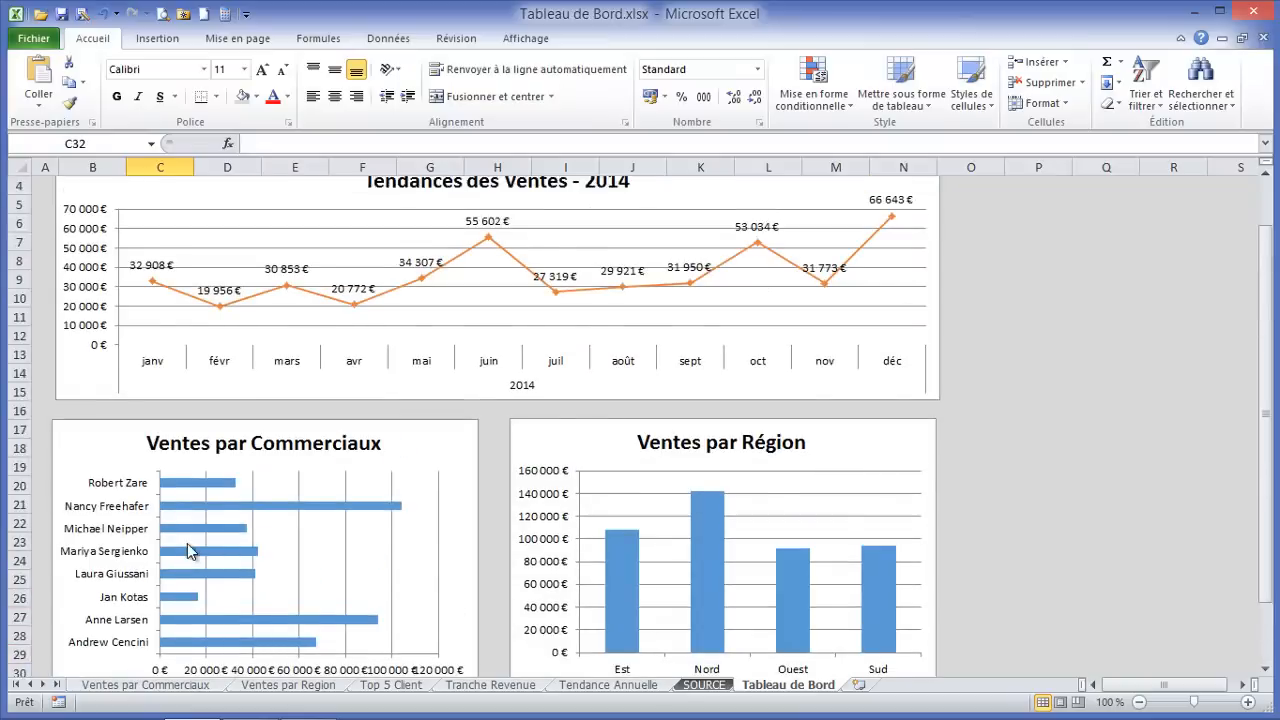
pyautogui.scroll(-5, 187, 547)
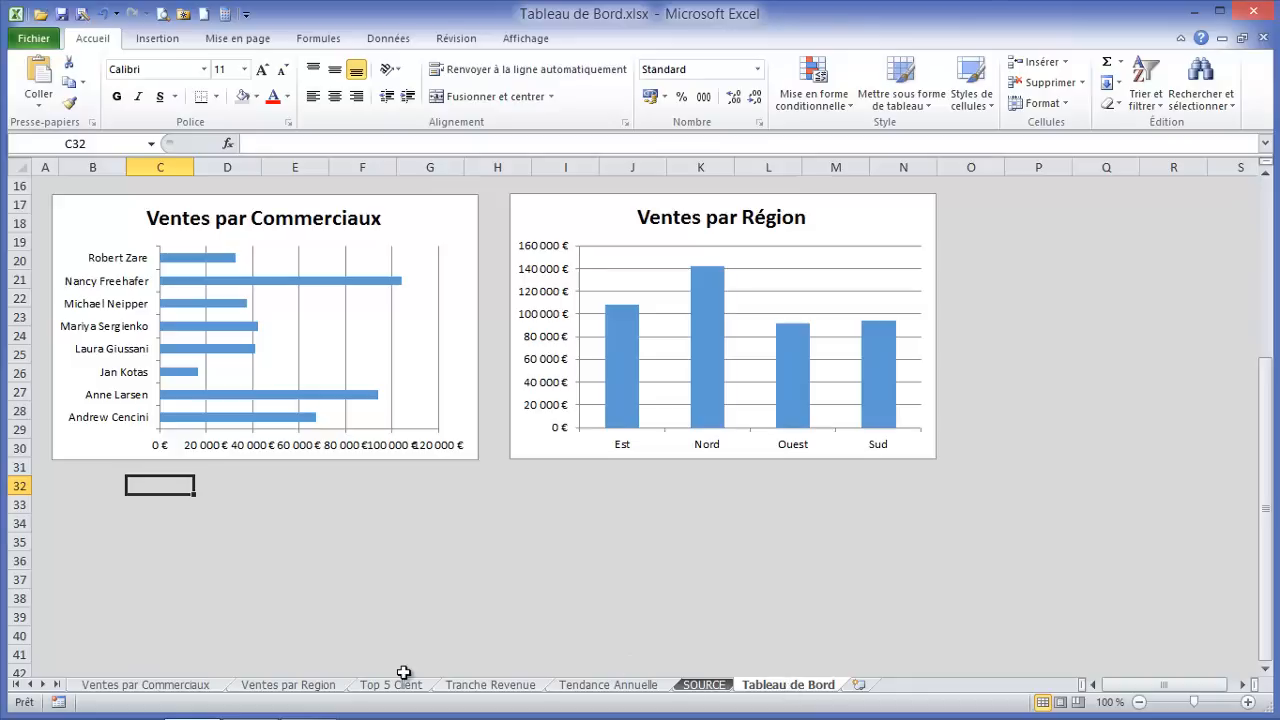
# Copy the Top 5 Clients chart from the Top 5 Client sheet to Tableau de Bord, below Ventes par Commerciaux
pyautogui.click(372, 686)
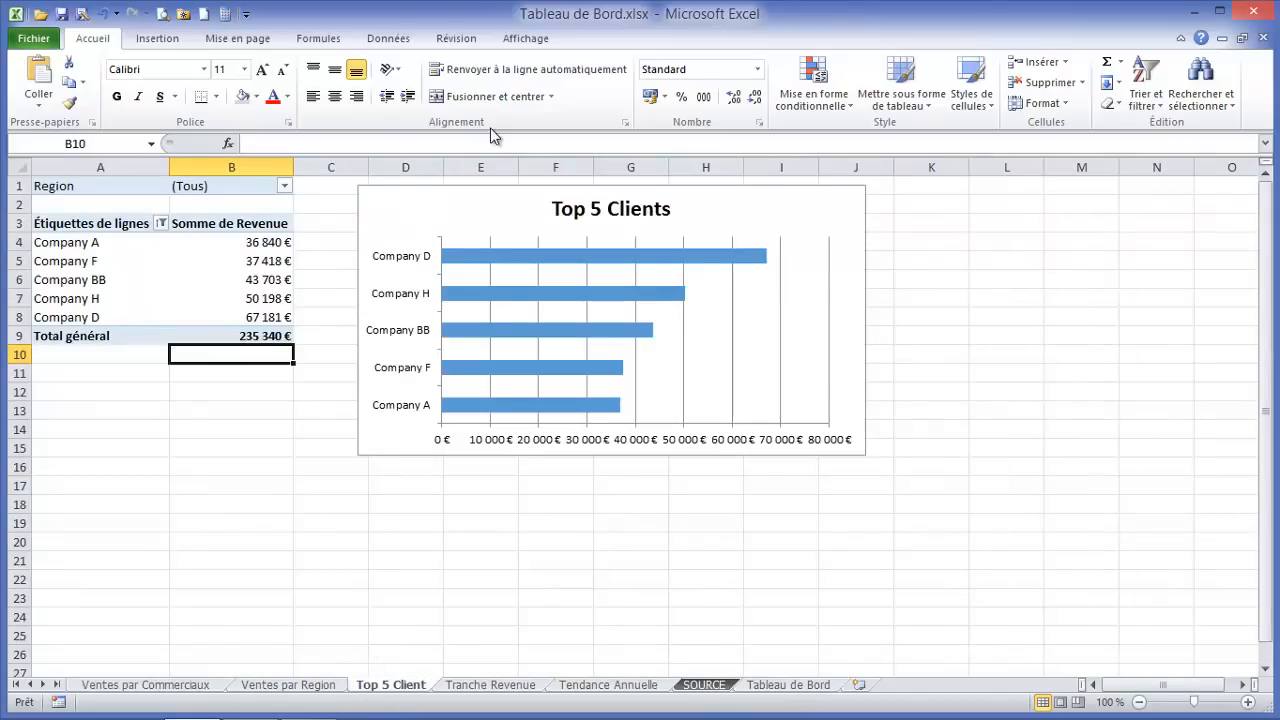
pyautogui.click(509, 188)
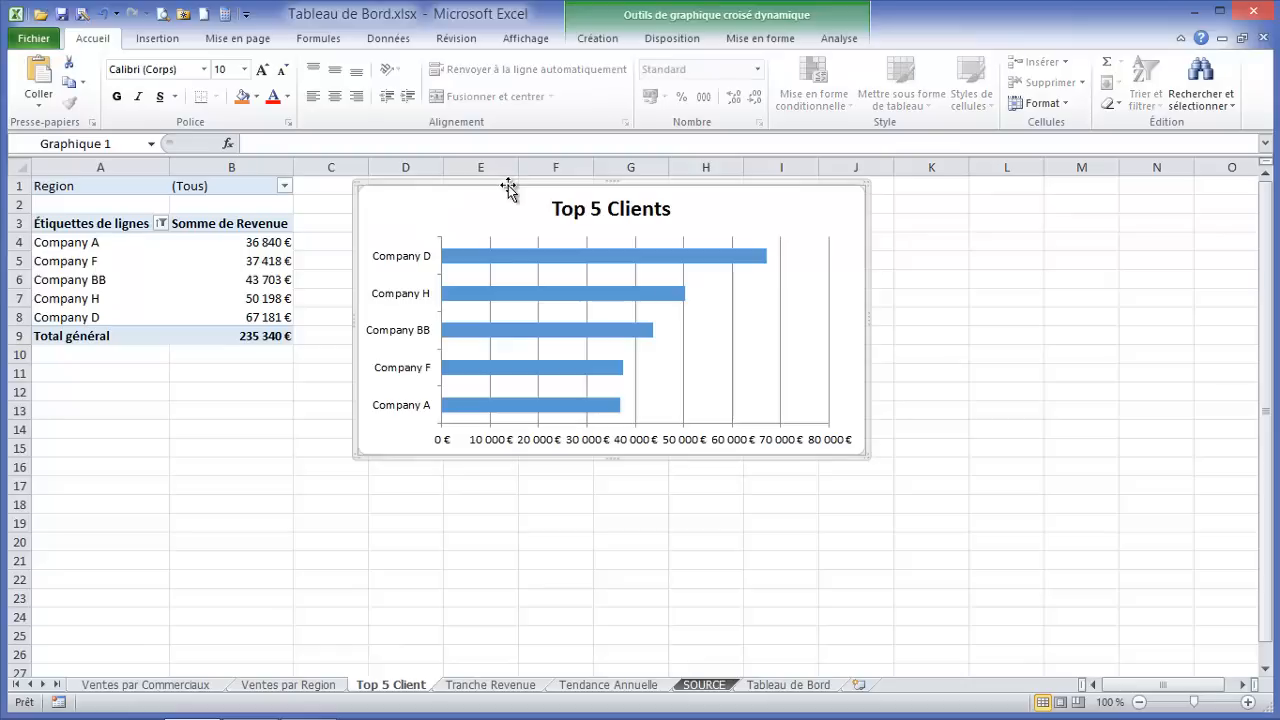
pyautogui.click(789, 685)
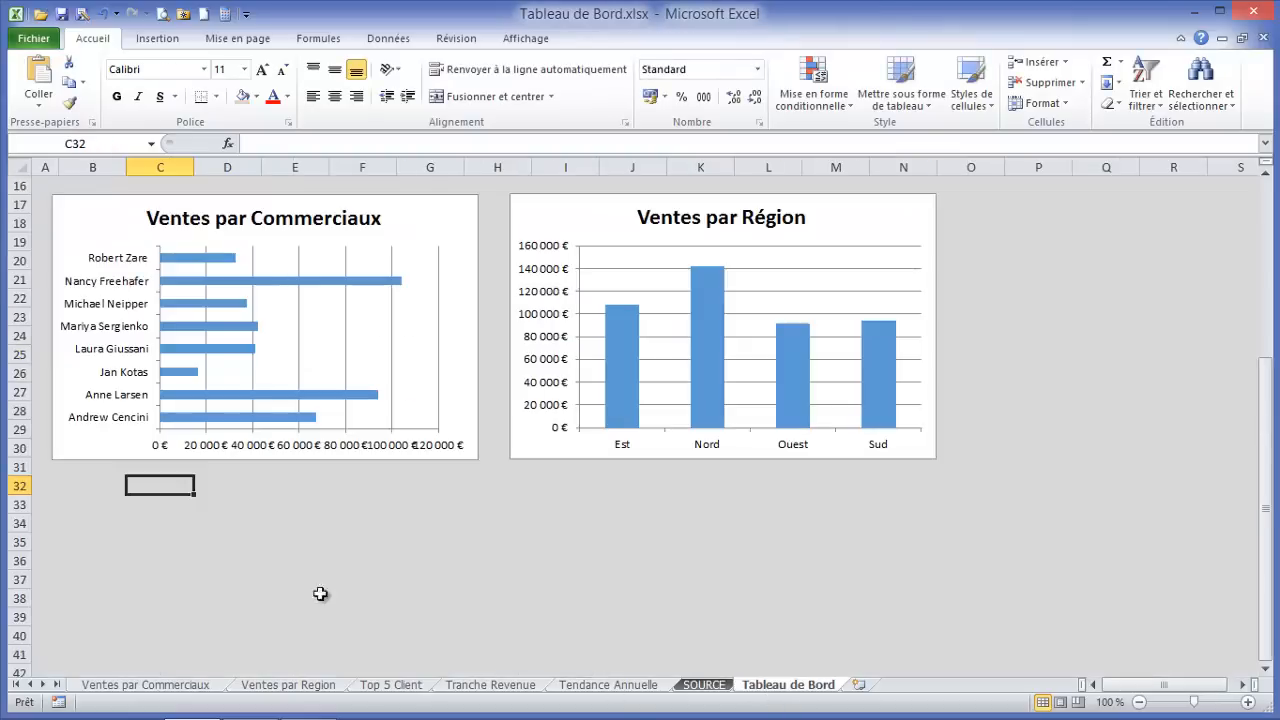
pyautogui.hotkey('ctrl', 'v')
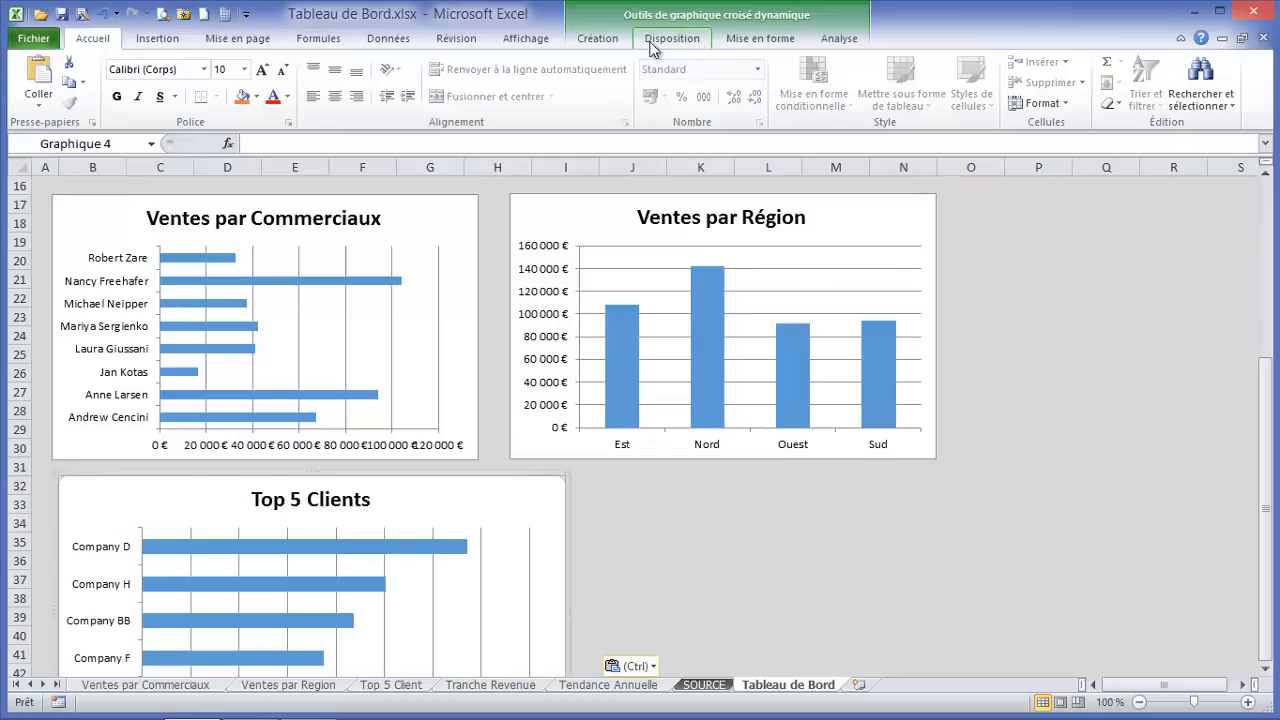
# Resize the Top 5 Clients chart to 7,5 cm high and 12 cm wide, and align it with the edges of Ventes par Commerciaux
pyautogui.click(595, 39)
pyautogui.click(768, 39)
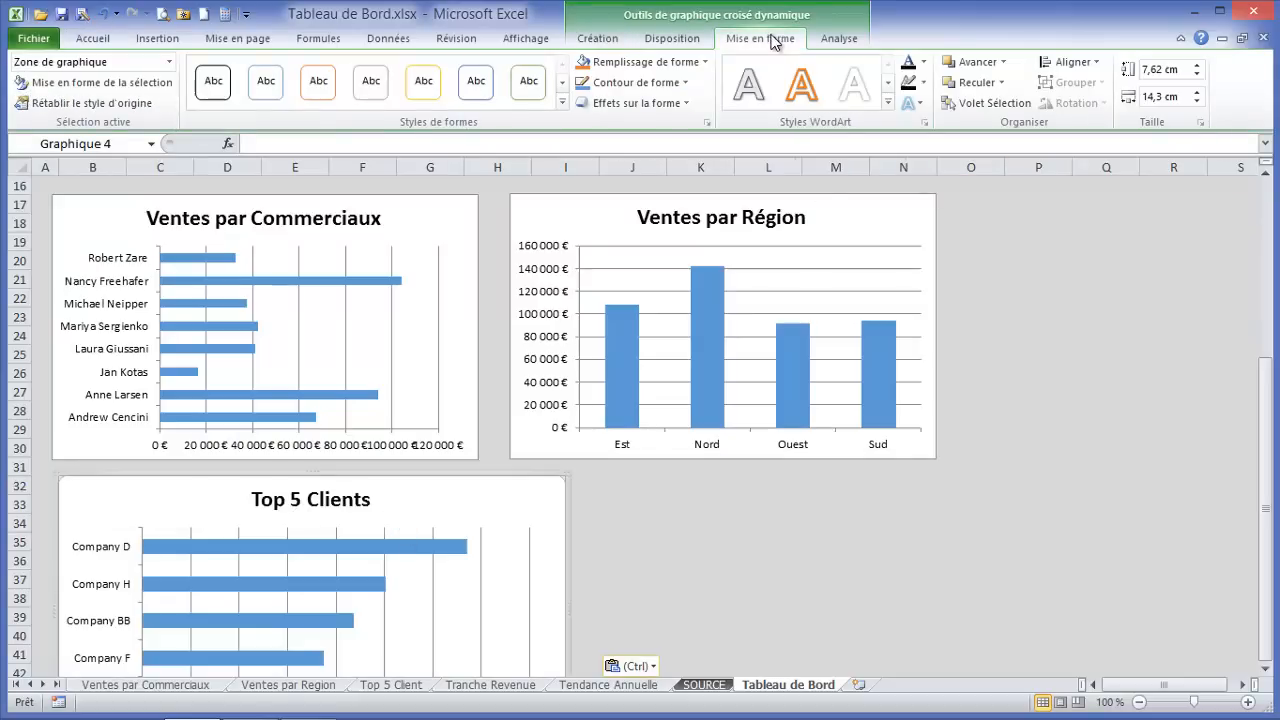
pyautogui.click(1198, 102)
pyautogui.click(1198, 102)
pyautogui.click(1198, 102)
pyautogui.click(1198, 102)
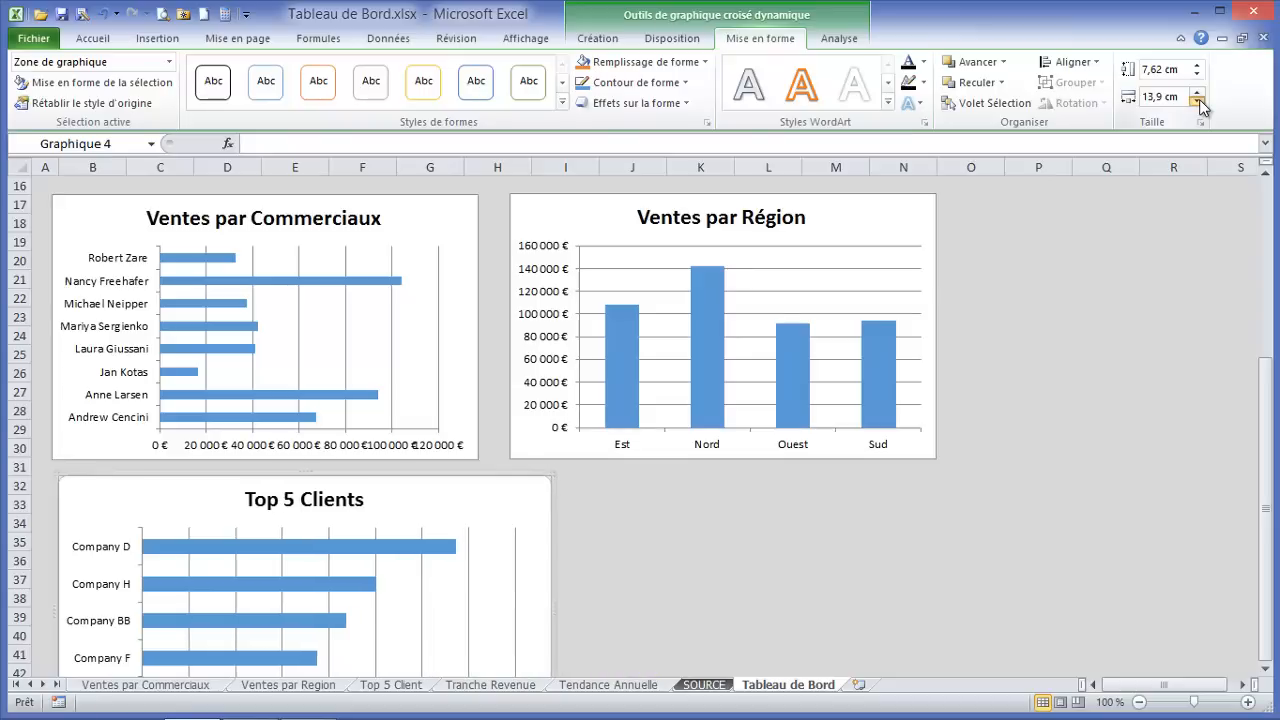
pyautogui.click(1198, 101)
pyautogui.click(1198, 101)
pyautogui.click(1198, 101)
pyautogui.click(1198, 101)
pyautogui.click(1198, 101)
pyautogui.click(1198, 101)
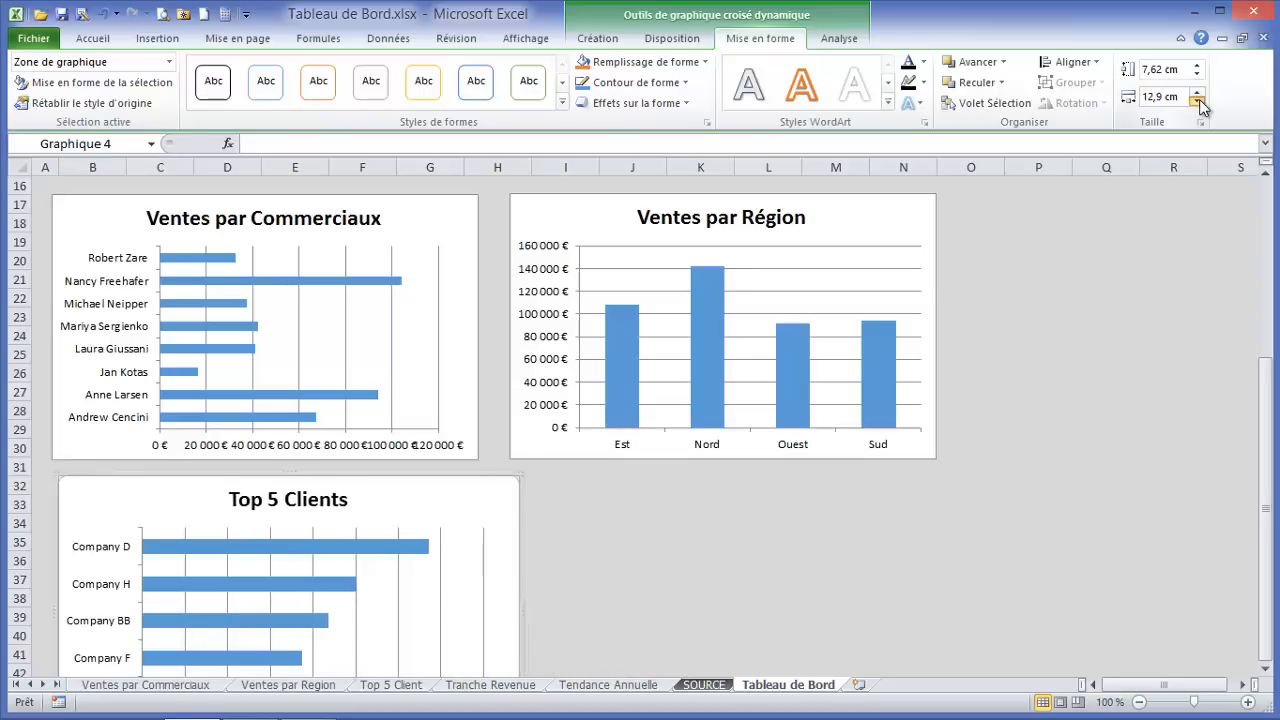
pyautogui.click(1198, 101)
pyautogui.click(1198, 101)
pyautogui.click(1198, 101)
pyautogui.click(1198, 101)
pyautogui.click(1198, 101)
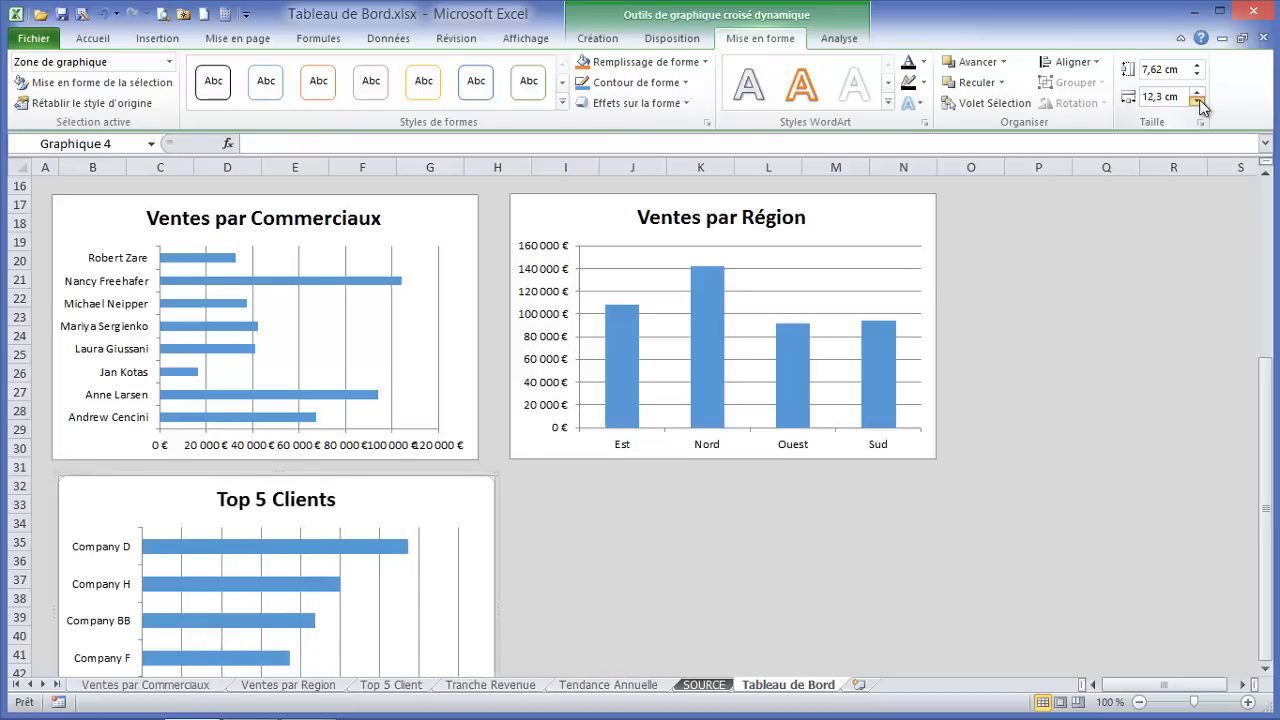
pyautogui.click(1198, 101)
pyautogui.click(1198, 101)
pyautogui.click(1198, 101)
pyautogui.click(1198, 76)
pyautogui.click(1198, 76)
pyautogui.click(1198, 76)
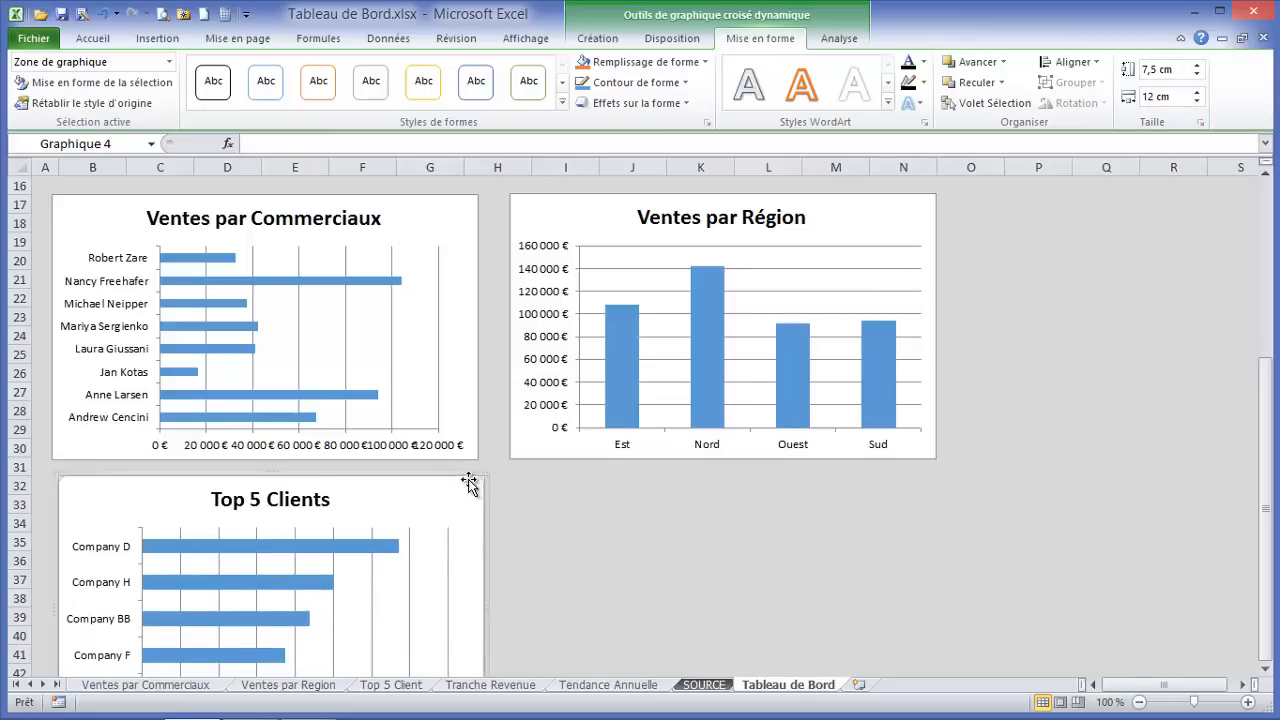
pyautogui.moveTo(468, 479); pyautogui.dragTo(462, 476)
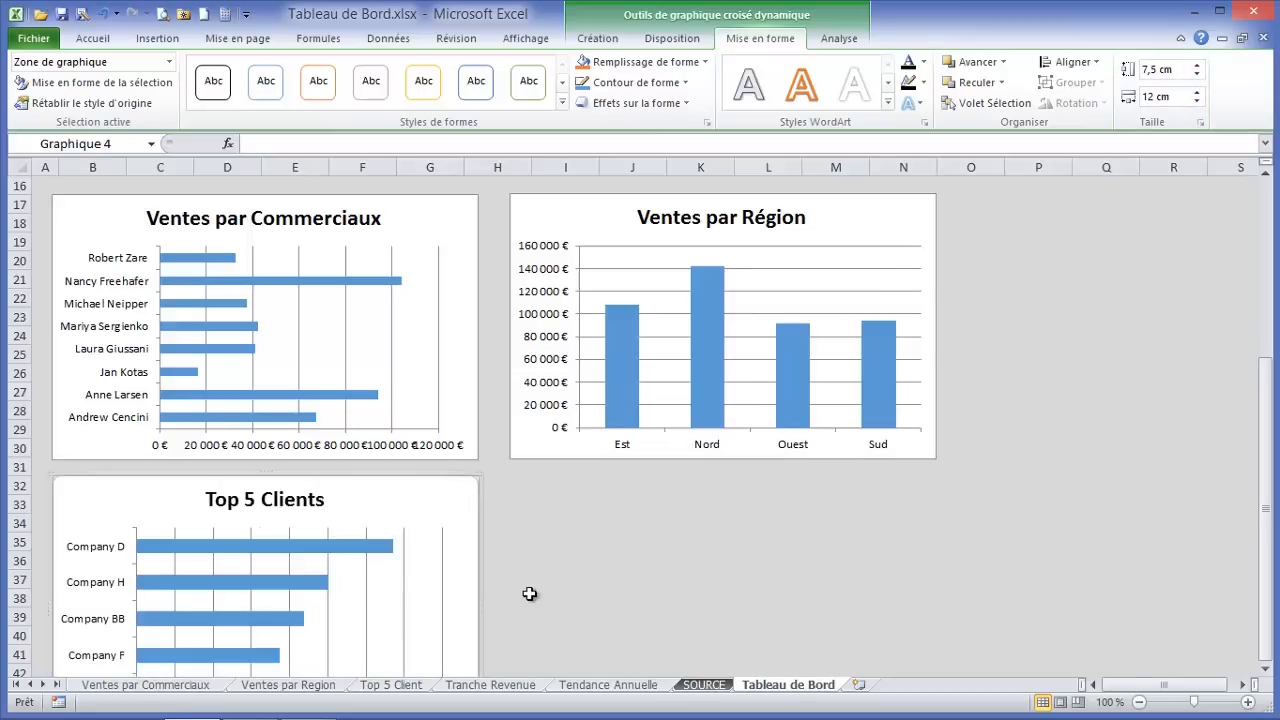
# Copy the Revenue par Tranche de Facturation chart to Tableau de Bord, below Ventes par Région and aligned with its left edge
pyautogui.click(492, 685)
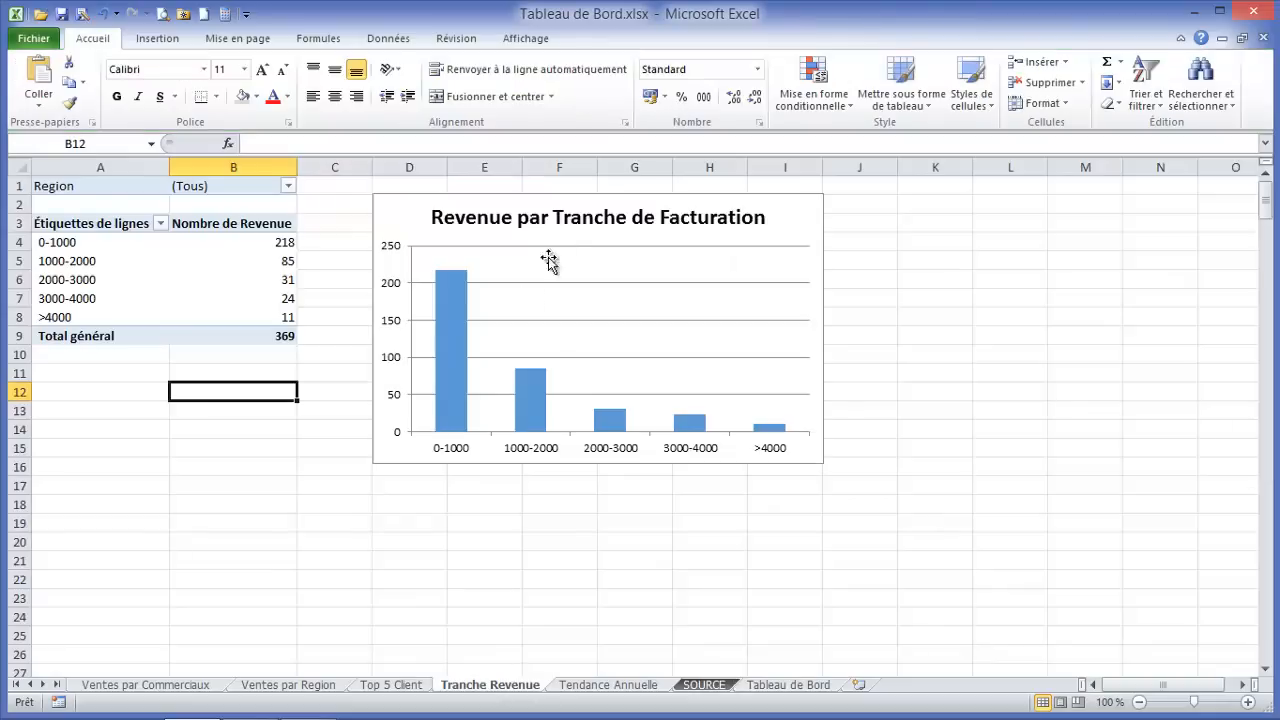
pyautogui.click(580, 195)
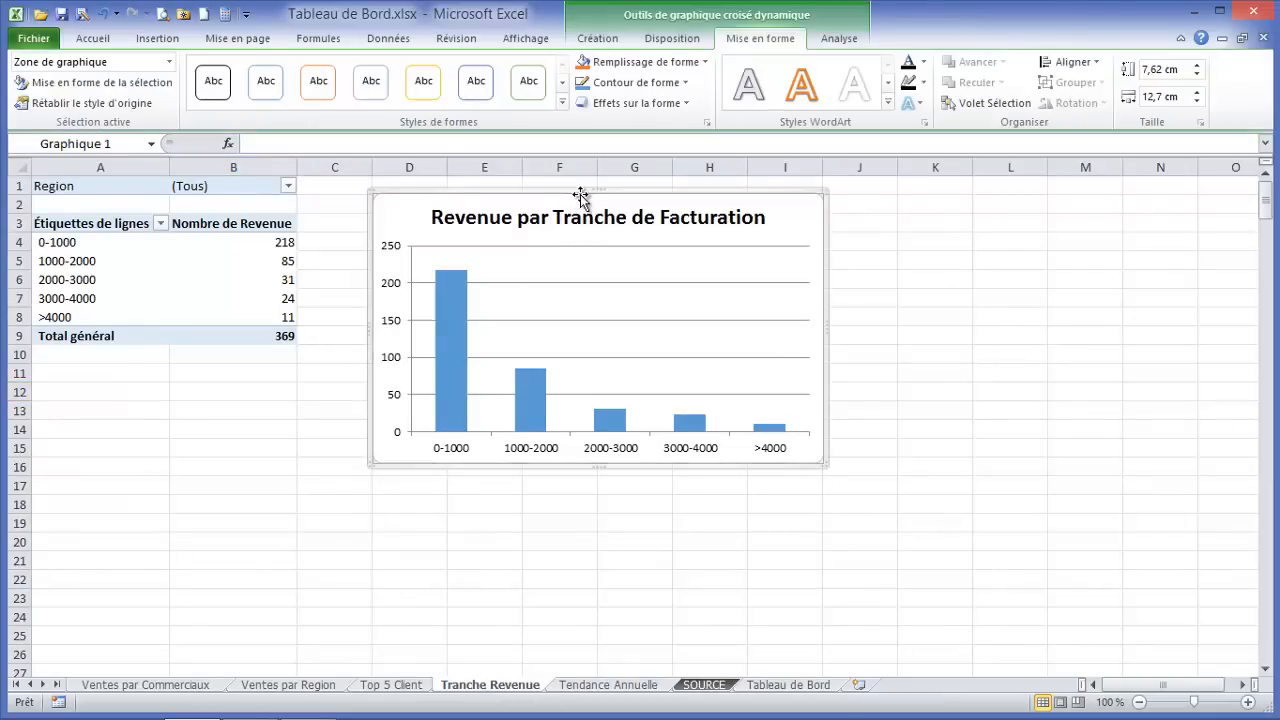
pyautogui.click(789, 685)
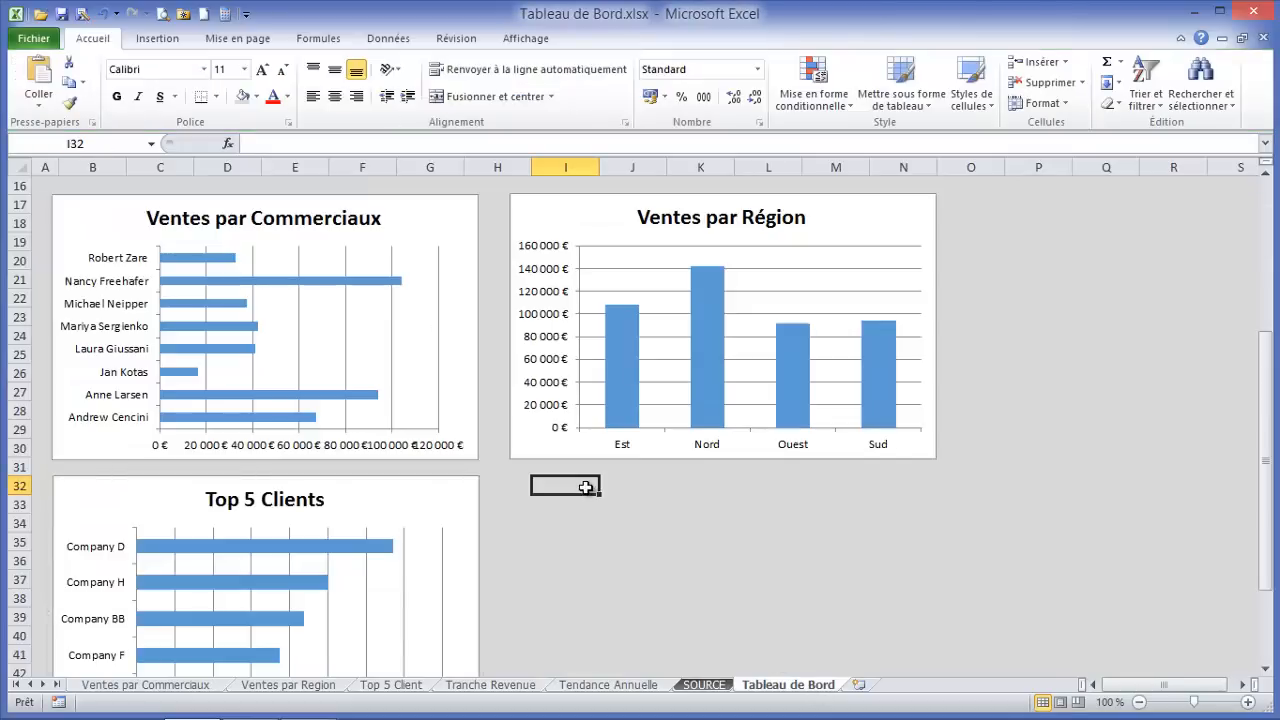
pyautogui.hotkey('ctrl', 'v')
pyautogui.moveTo(600, 488); pyautogui.dragTo(603, 477)
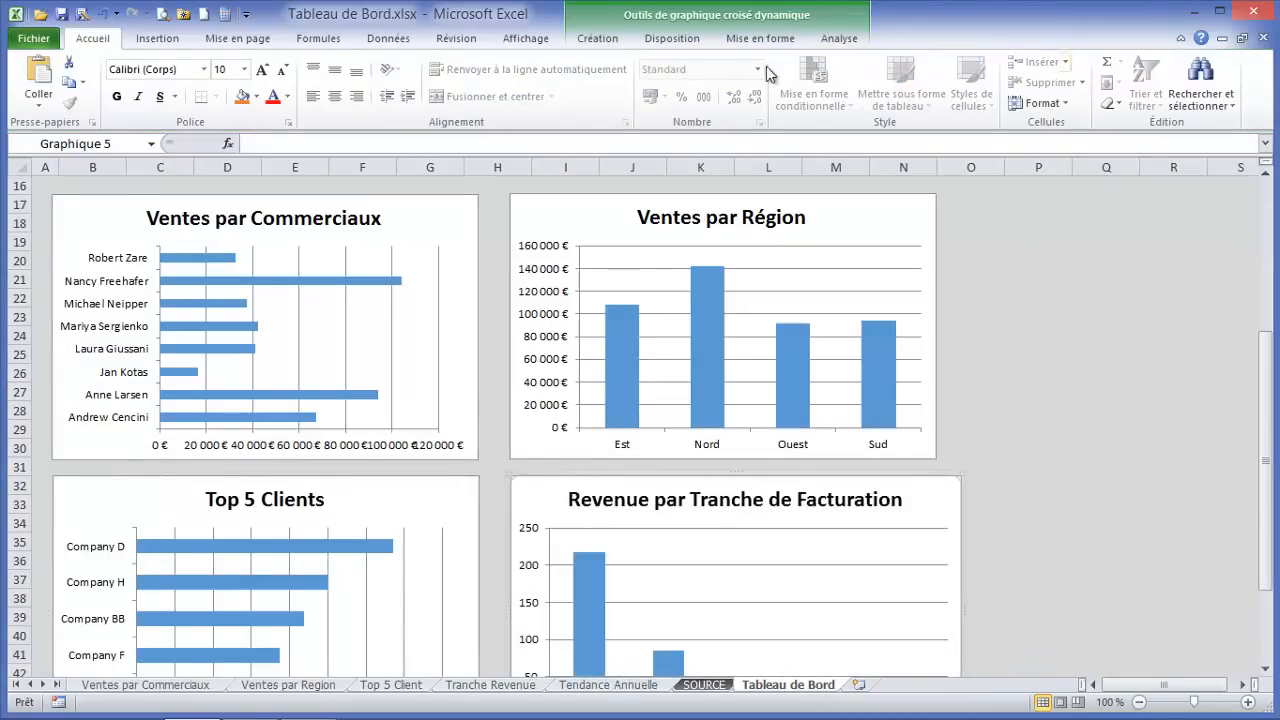
# Resize the Revenue par Tranche de Facturation chart to 7,5 cm high and 12 cm wide, and nudge it into line under Ventes par Région
pyautogui.click(676, 40)
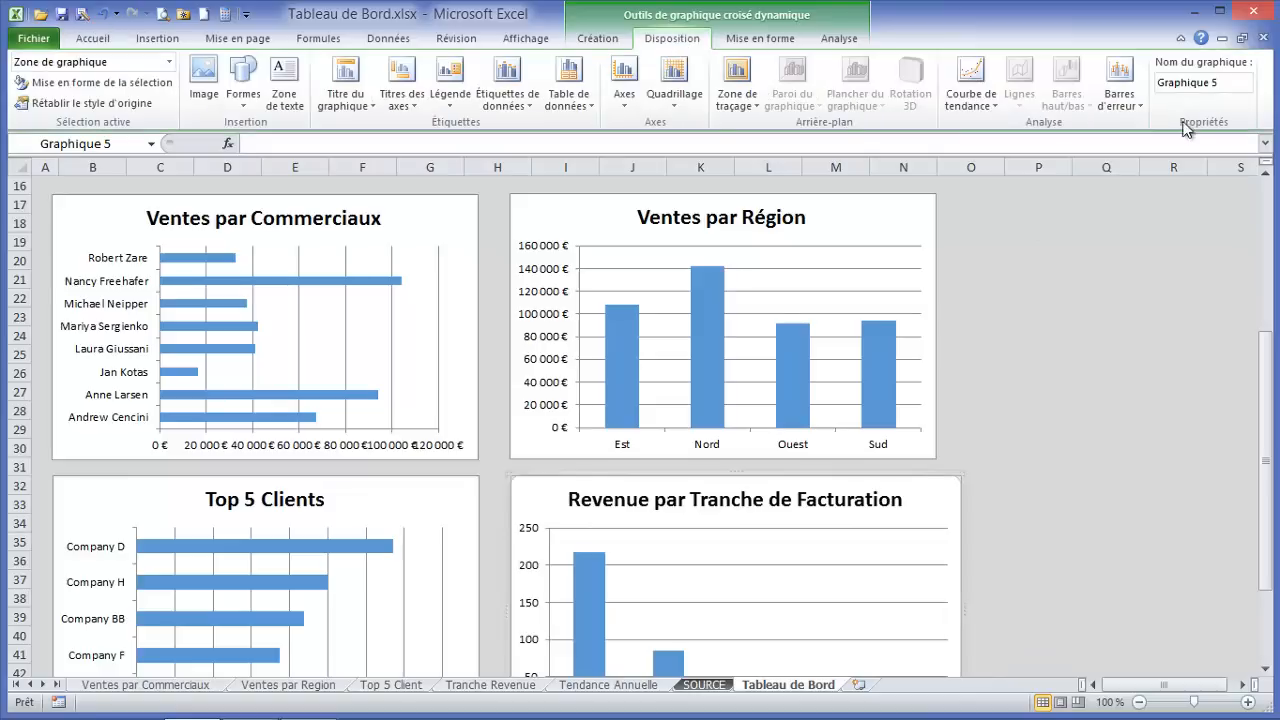
pyautogui.click(760, 38)
pyautogui.click(1200, 102)
pyautogui.click(1200, 102)
pyautogui.click(1200, 102)
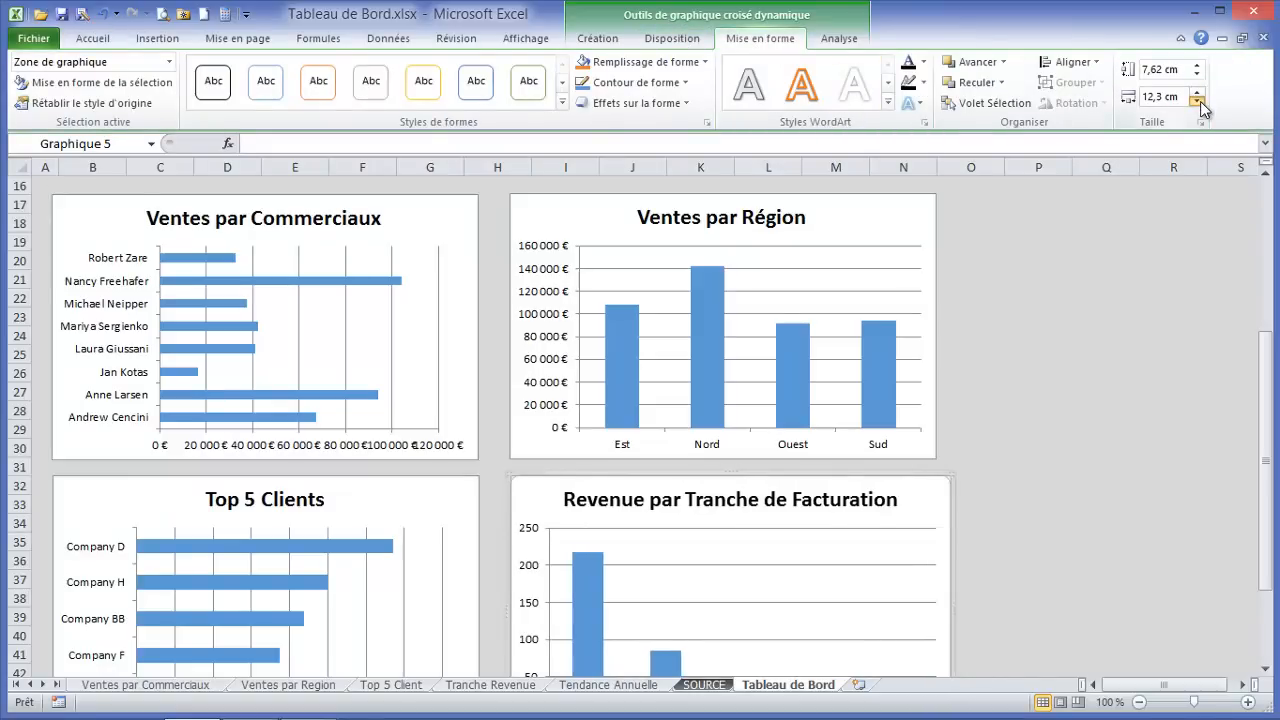
pyautogui.click(1200, 102)
pyautogui.click(1200, 102)
pyautogui.click(1200, 102)
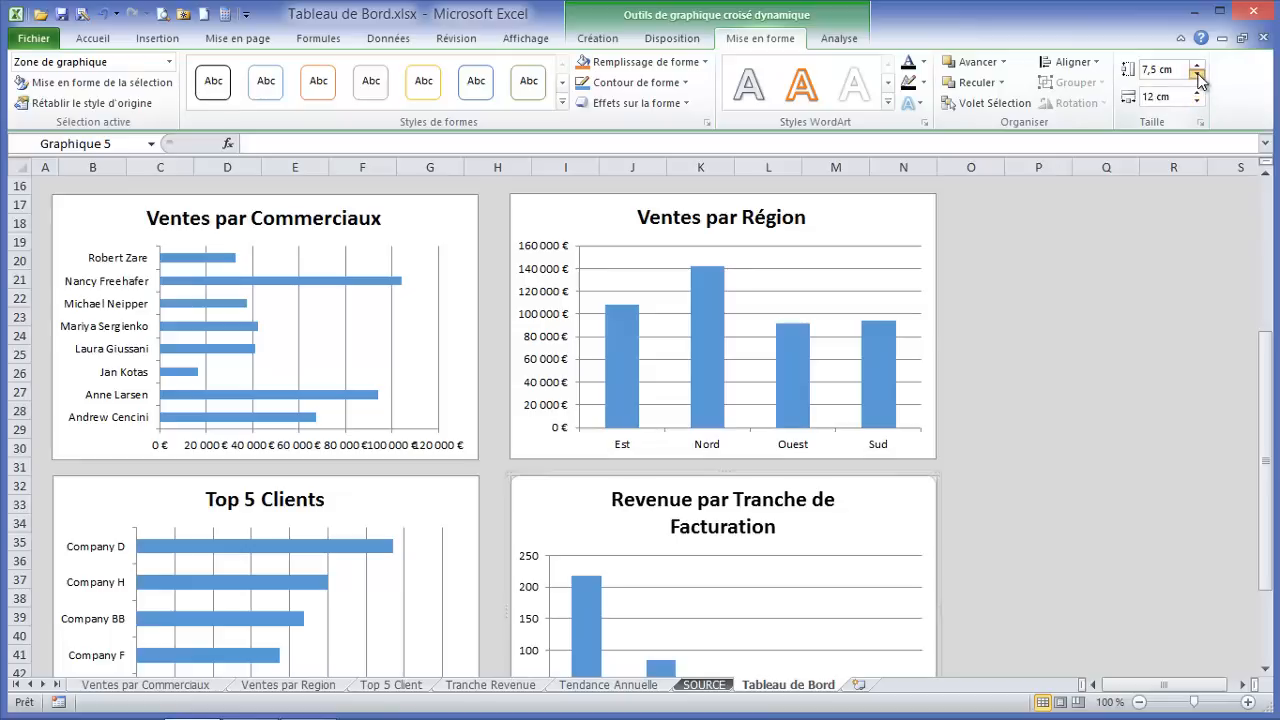
pyautogui.click(1197, 76)
pyautogui.click(1200, 68)
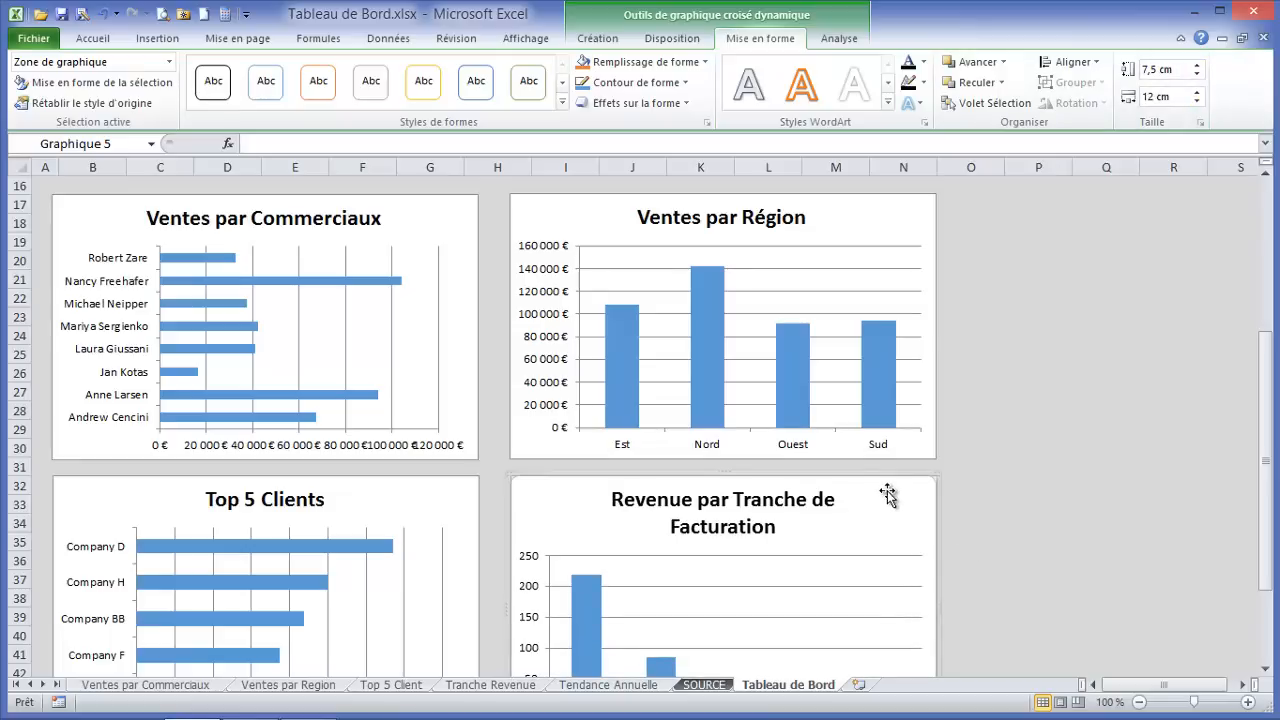
pyautogui.moveTo(877, 486); pyautogui.dragTo(873, 485)
pyautogui.click(1036, 504)
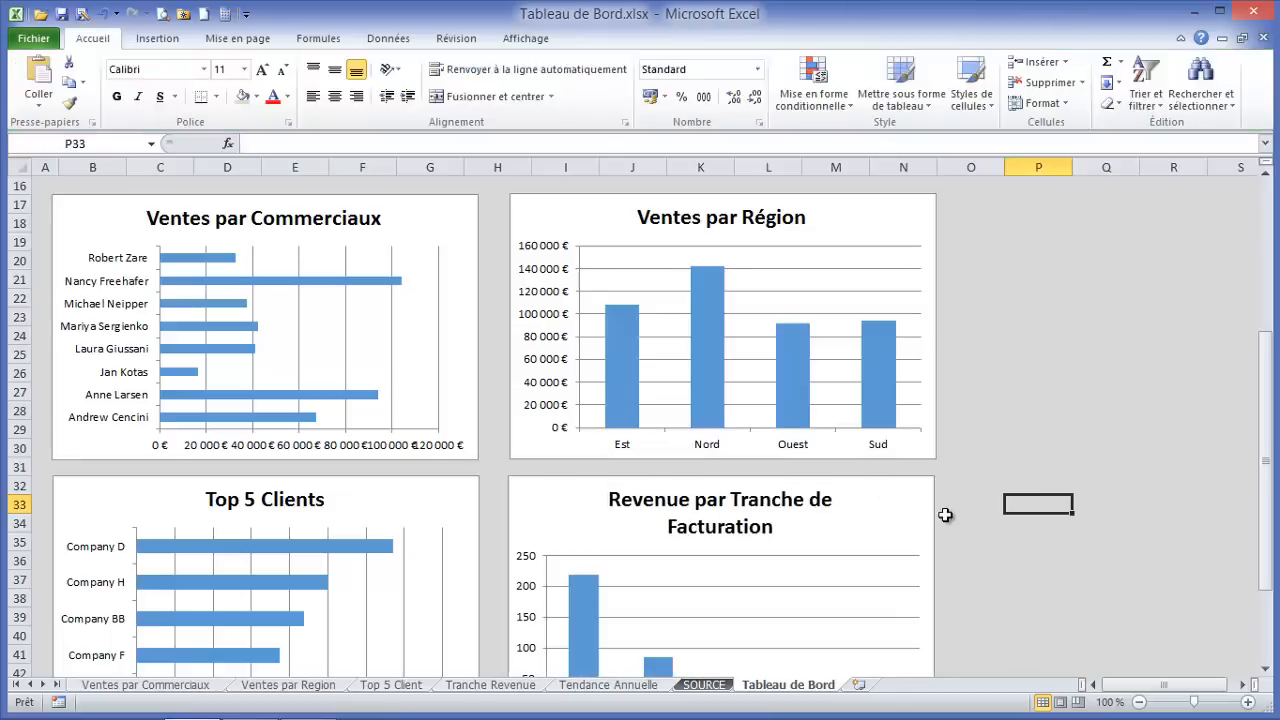
# Set the Revenue par Tranche de Facturation and Top 5 Clients charts to "Ne pas déplacer ou dimensionner avec les cellules"
pyautogui.click(850, 492)
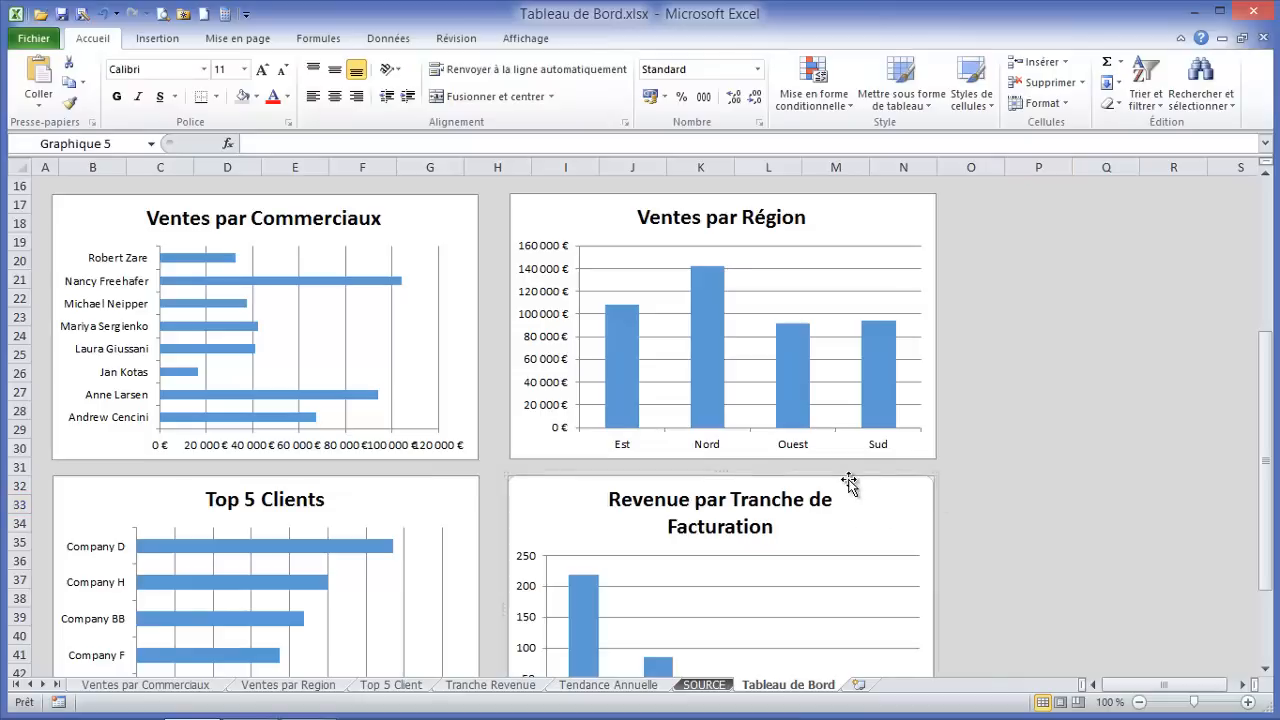
pyautogui.rightClick(855, 490)
pyautogui.click(914, 448)
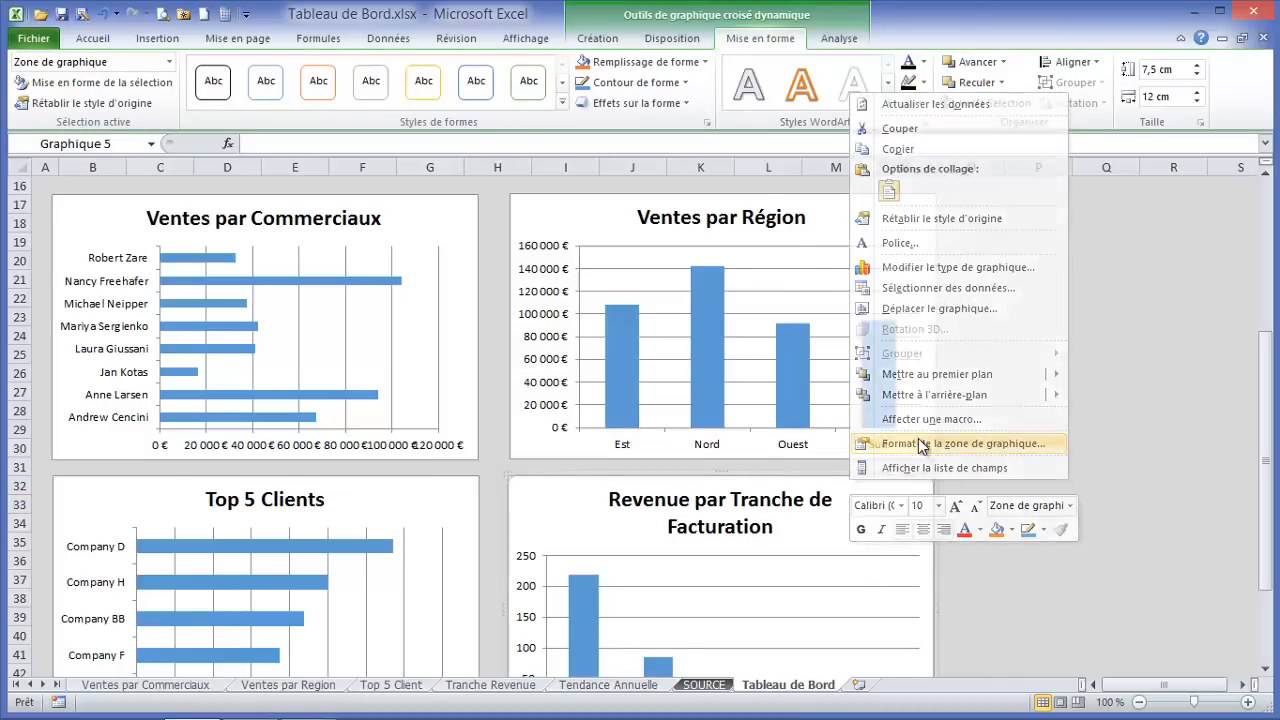
pyautogui.click(432, 315)
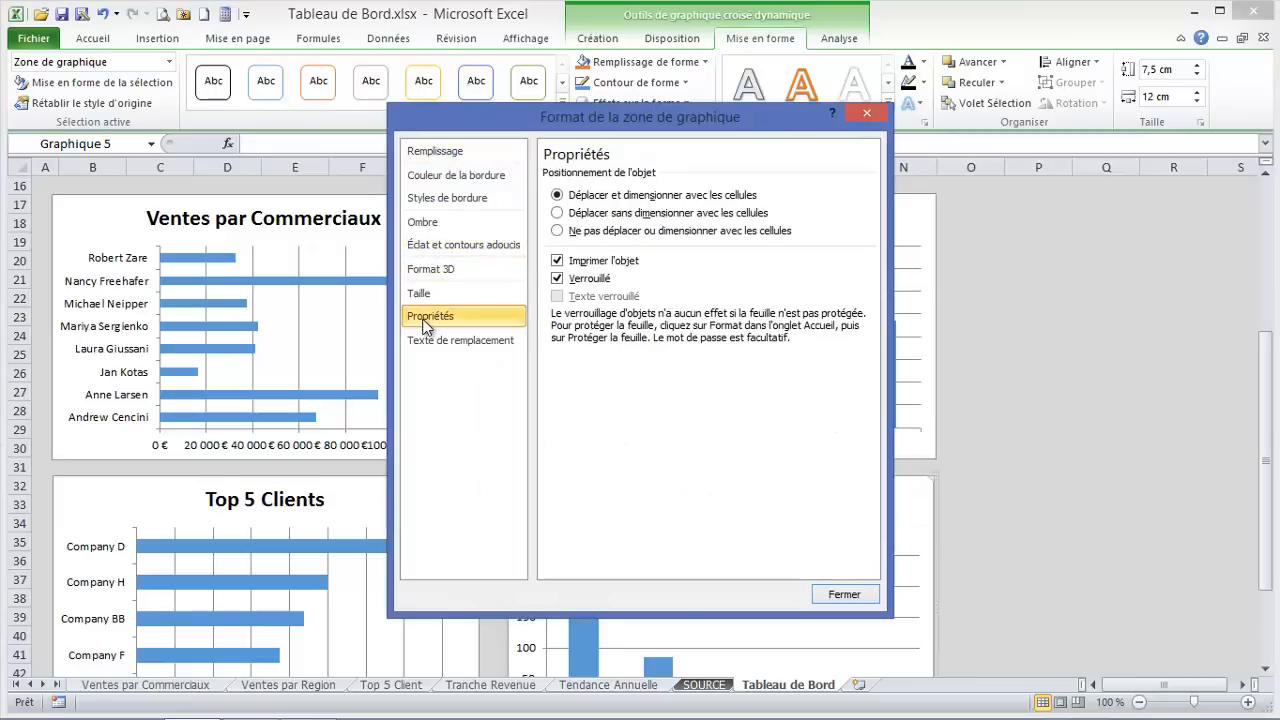
pyautogui.click(845, 595)
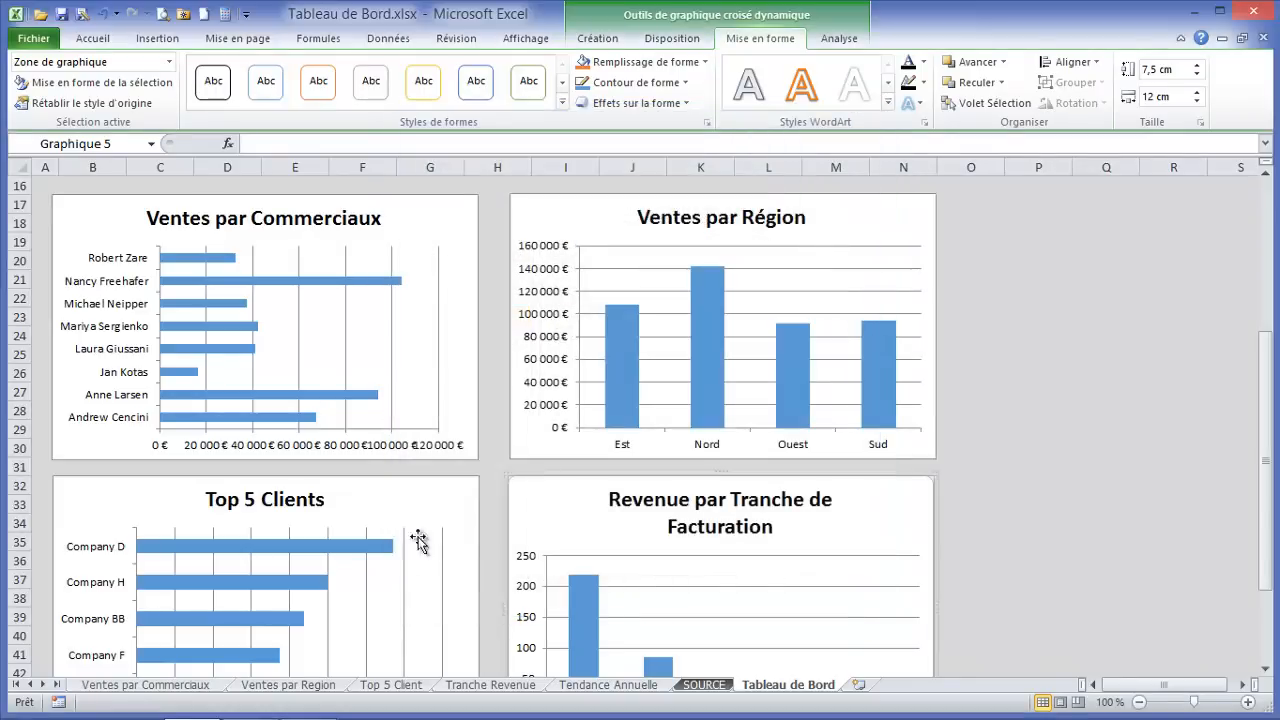
pyautogui.rightClick(396, 485)
pyautogui.click(490, 442)
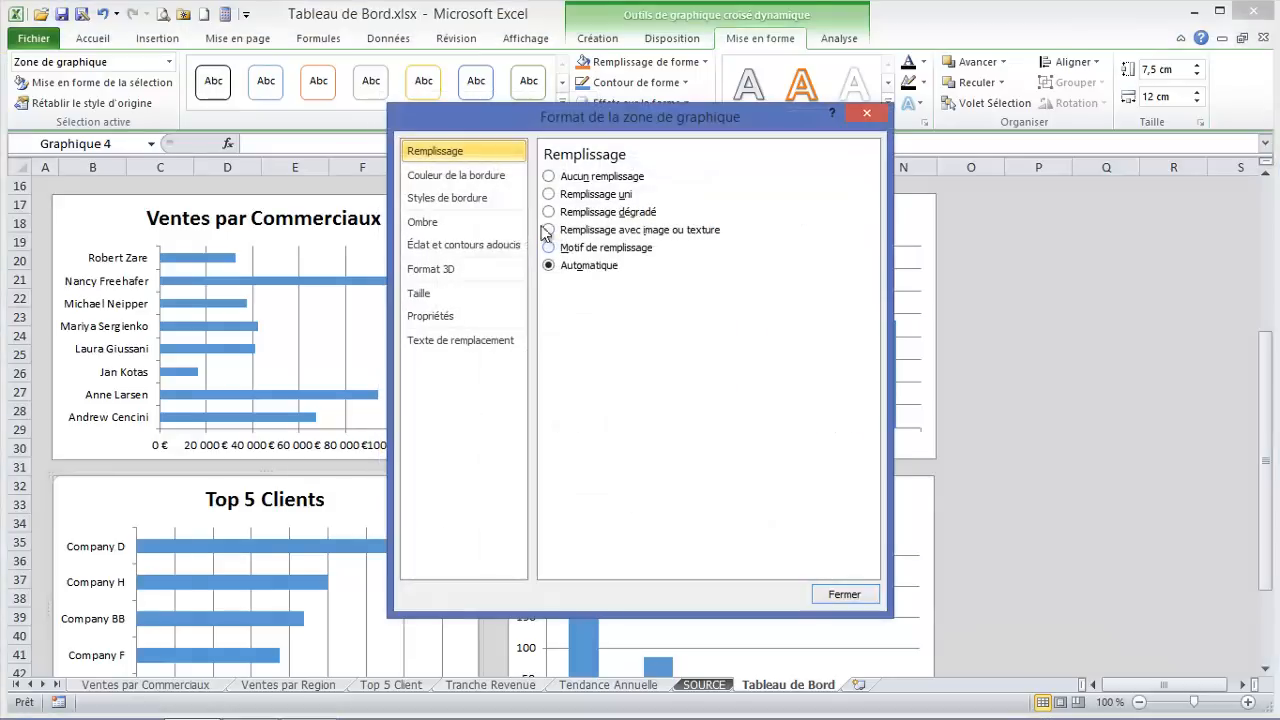
pyautogui.click(434, 316)
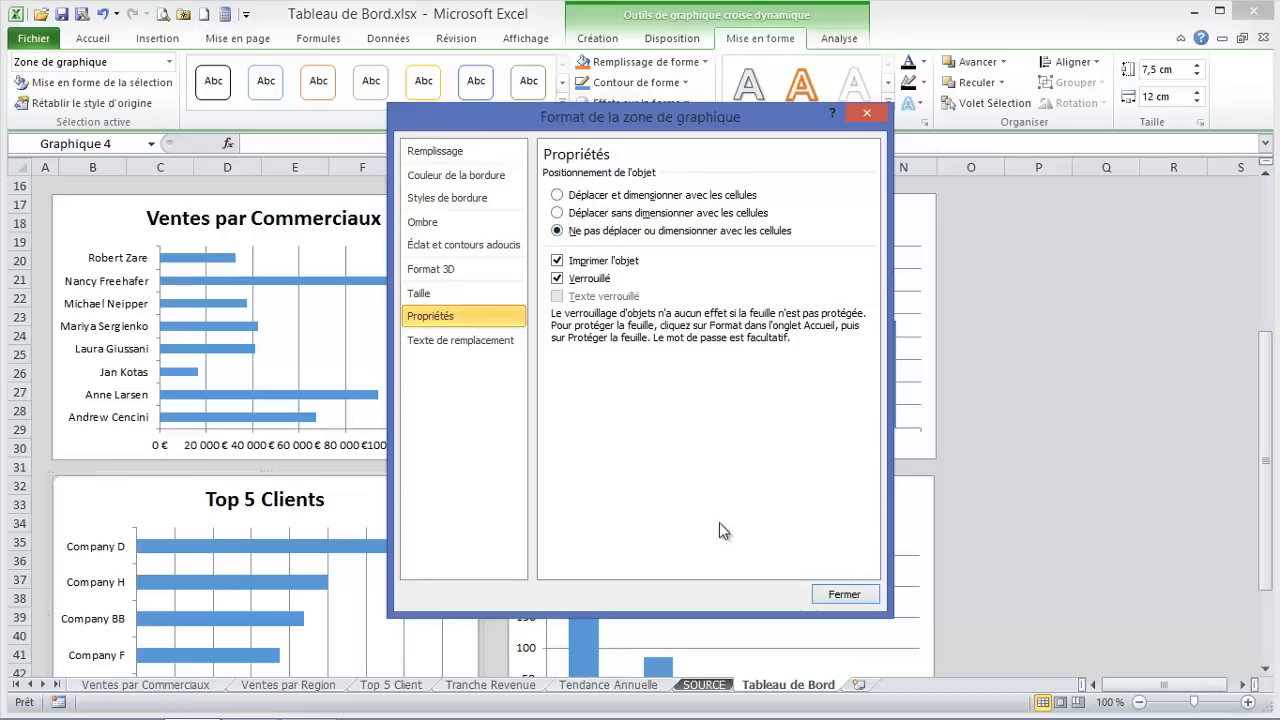
pyautogui.click(844, 594)
pyautogui.click(1030, 468)
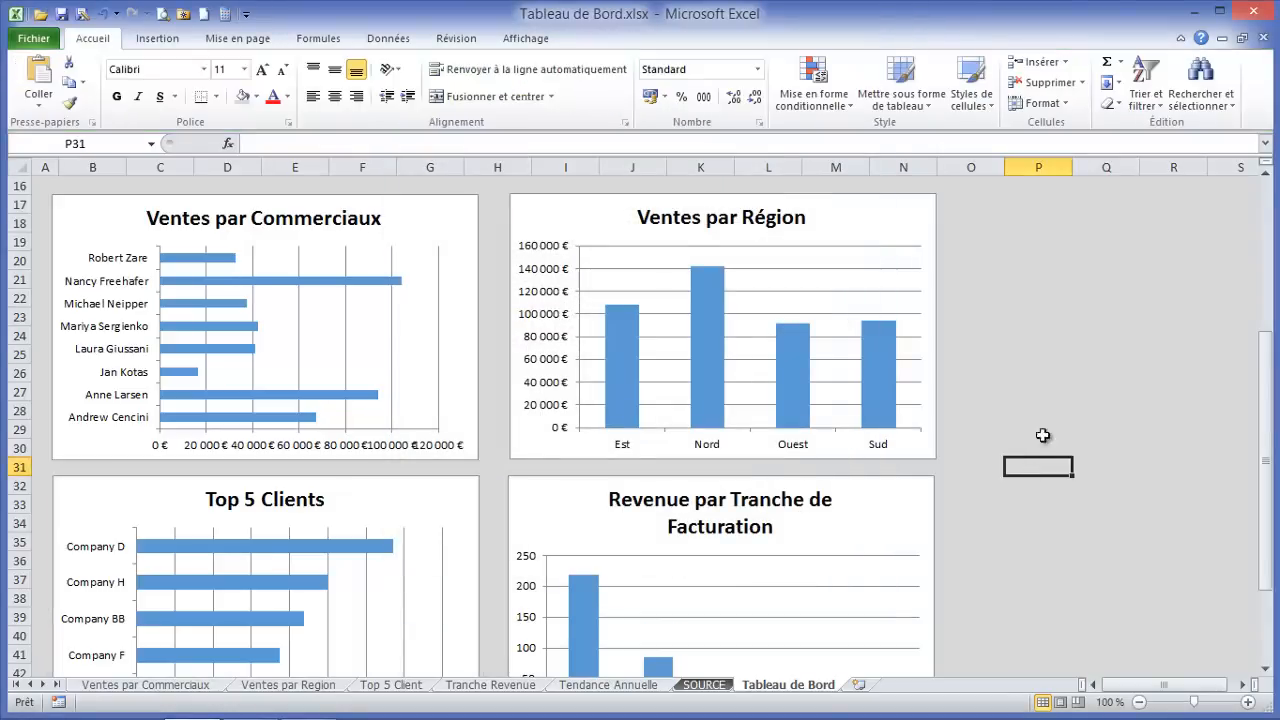
# Make row 1 slightly taller and enter the title "TABLEAU DE BORD - VENTES 2014" in cell B1
pyautogui.scroll(4, 1042, 435)
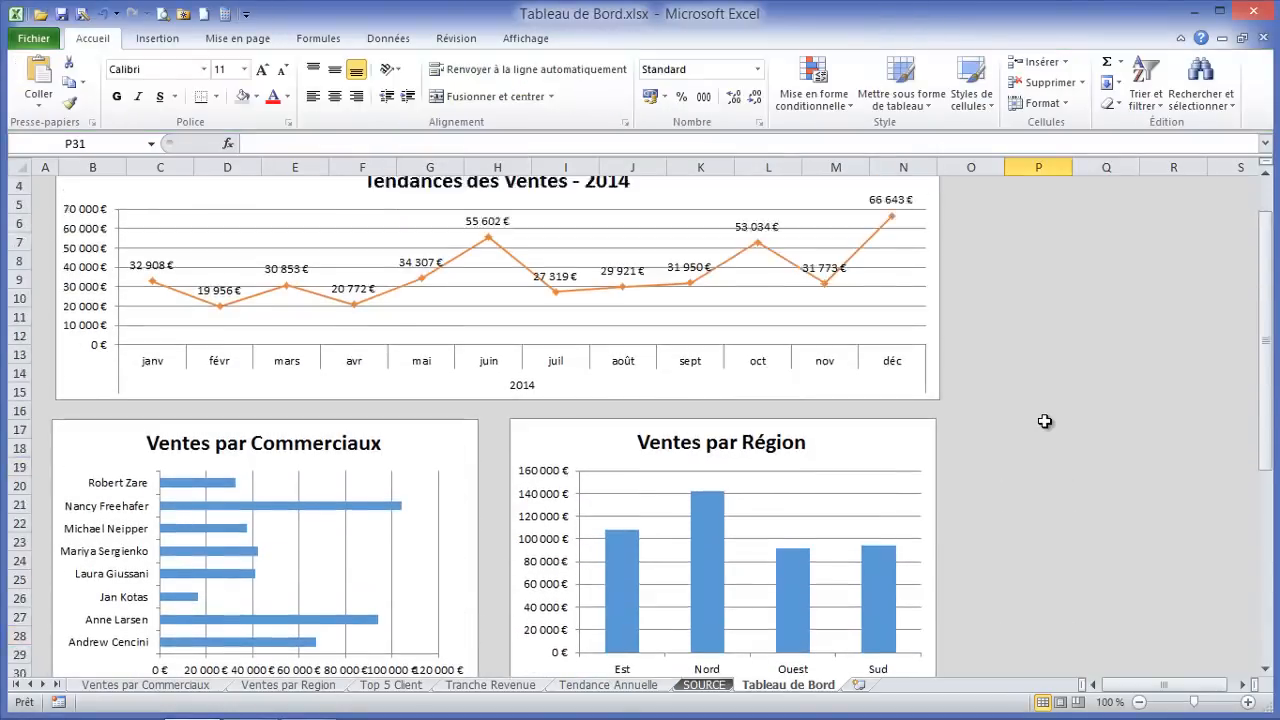
pyautogui.scroll(1, 1044, 420)
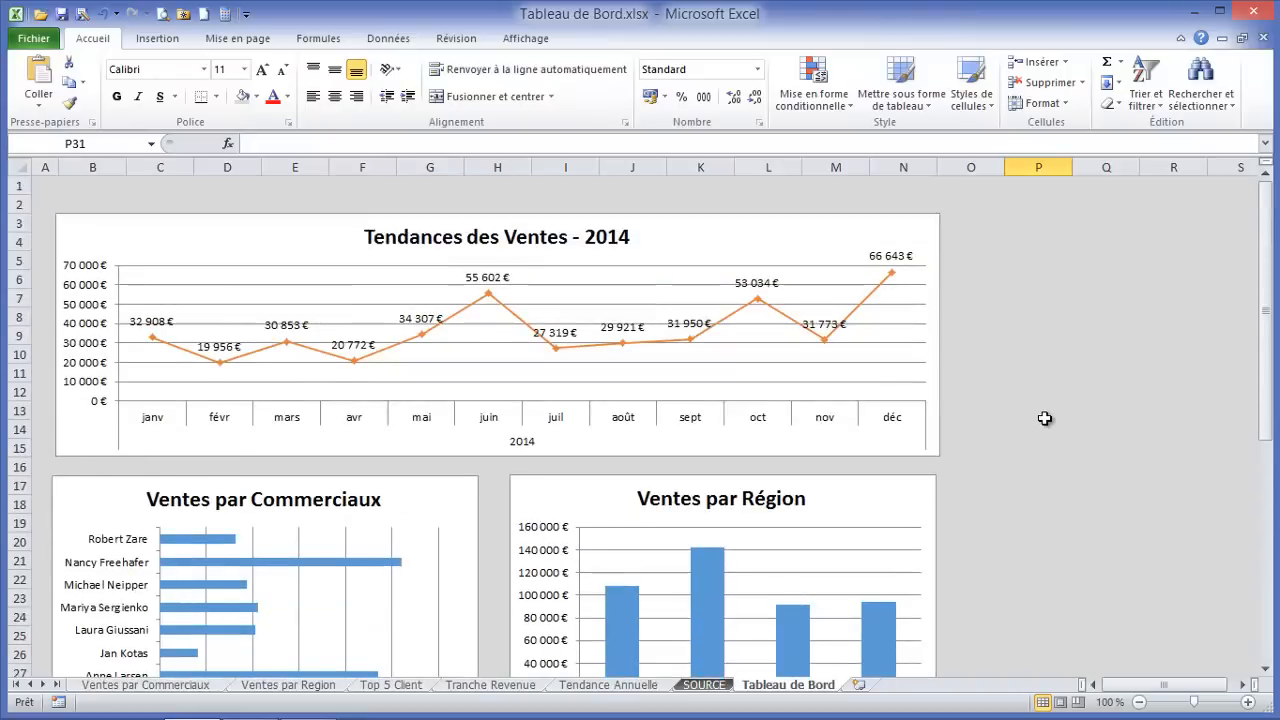
pyautogui.click(103, 190)
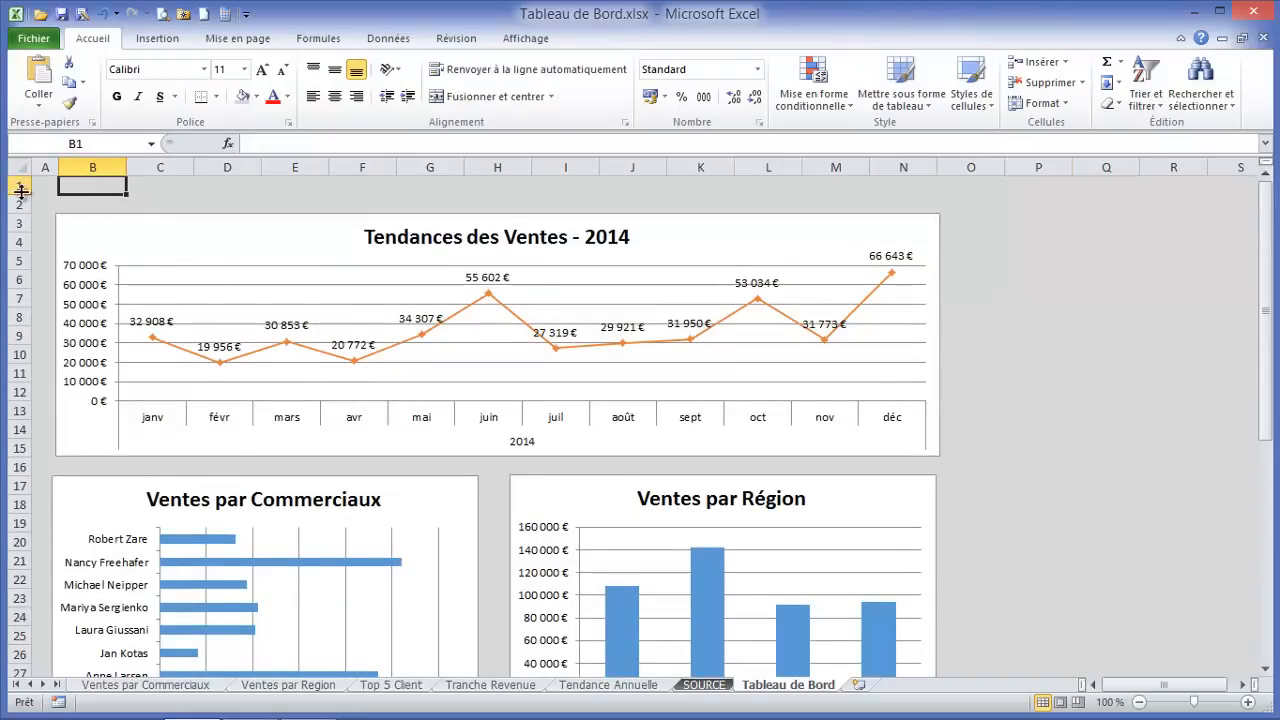
pyautogui.moveTo(21, 190); pyautogui.dragTo(21, 196)
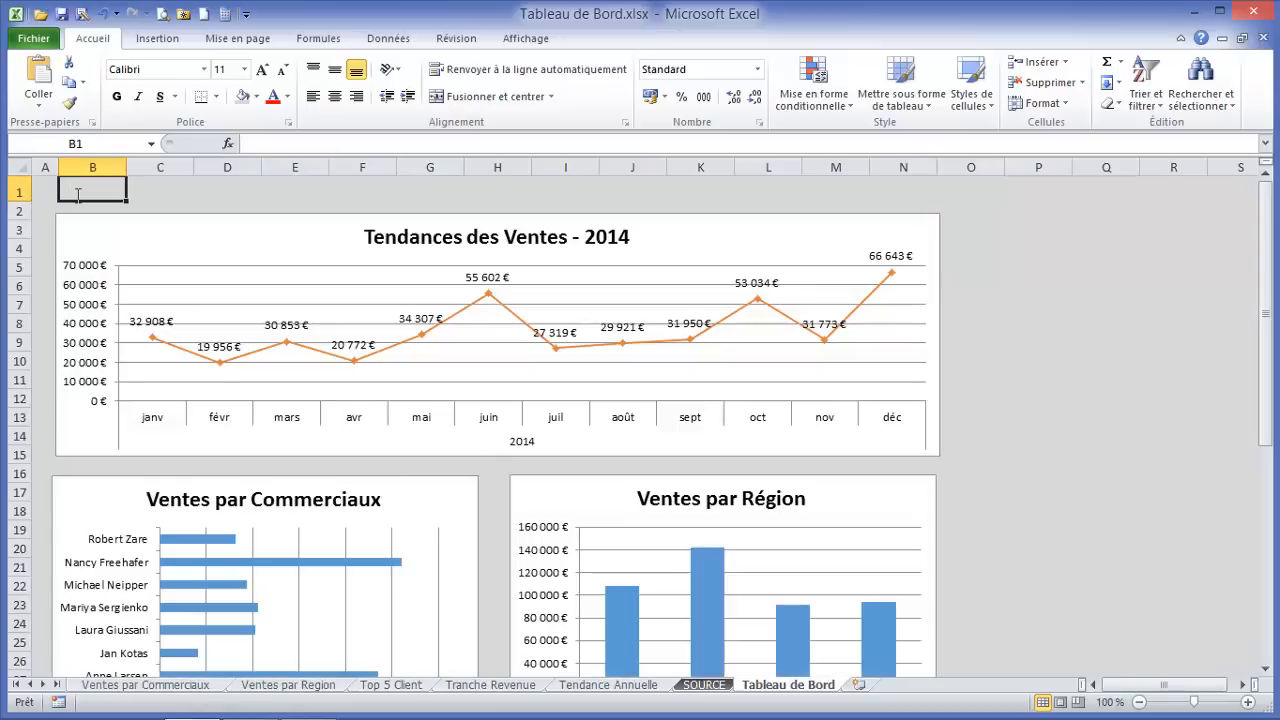
pyautogui.write('TABLEAU DE BORD - VENTES 2014')
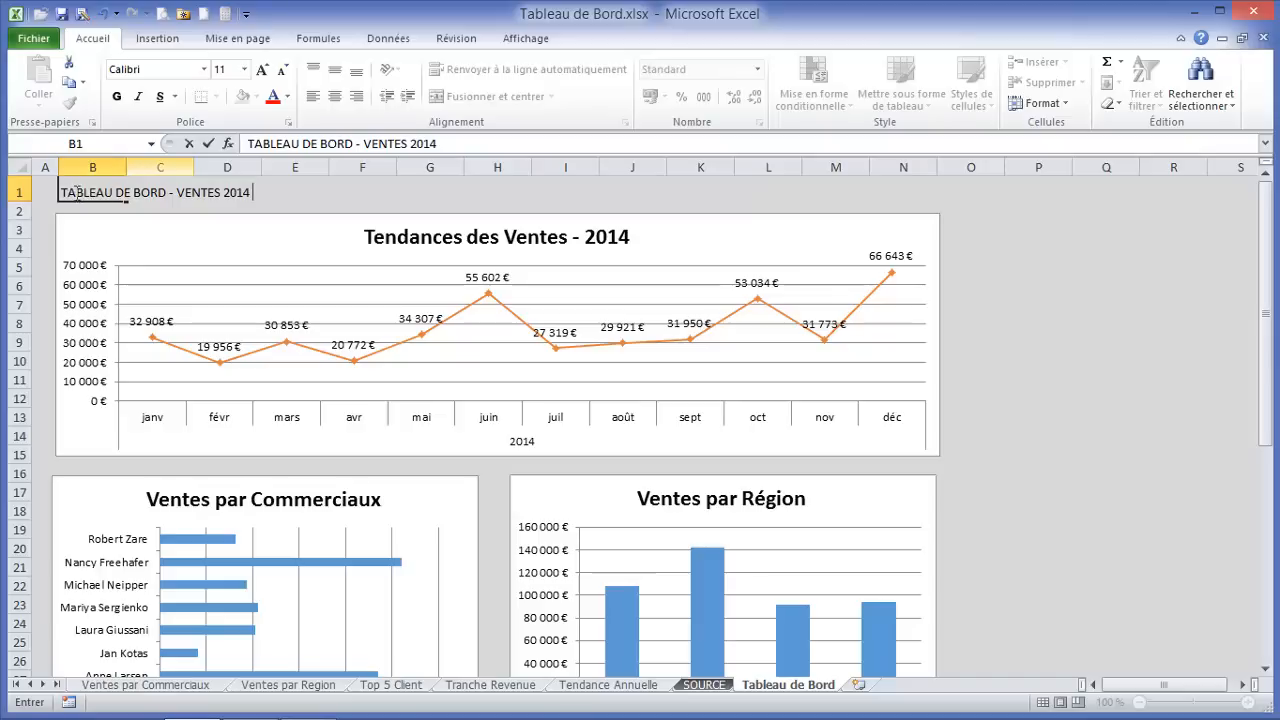
pyautogui.click(300, 207)
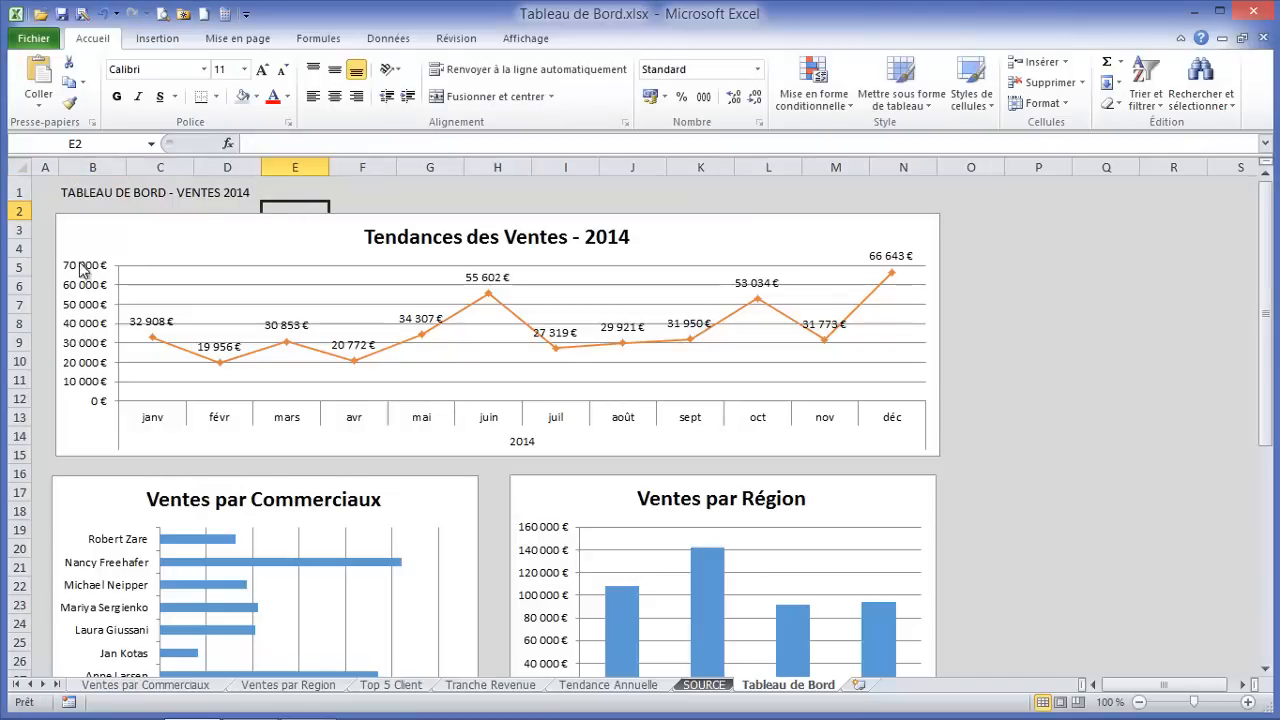
# Format the dashboard title in B1 as bold with font size 14
pyautogui.click(71, 186)
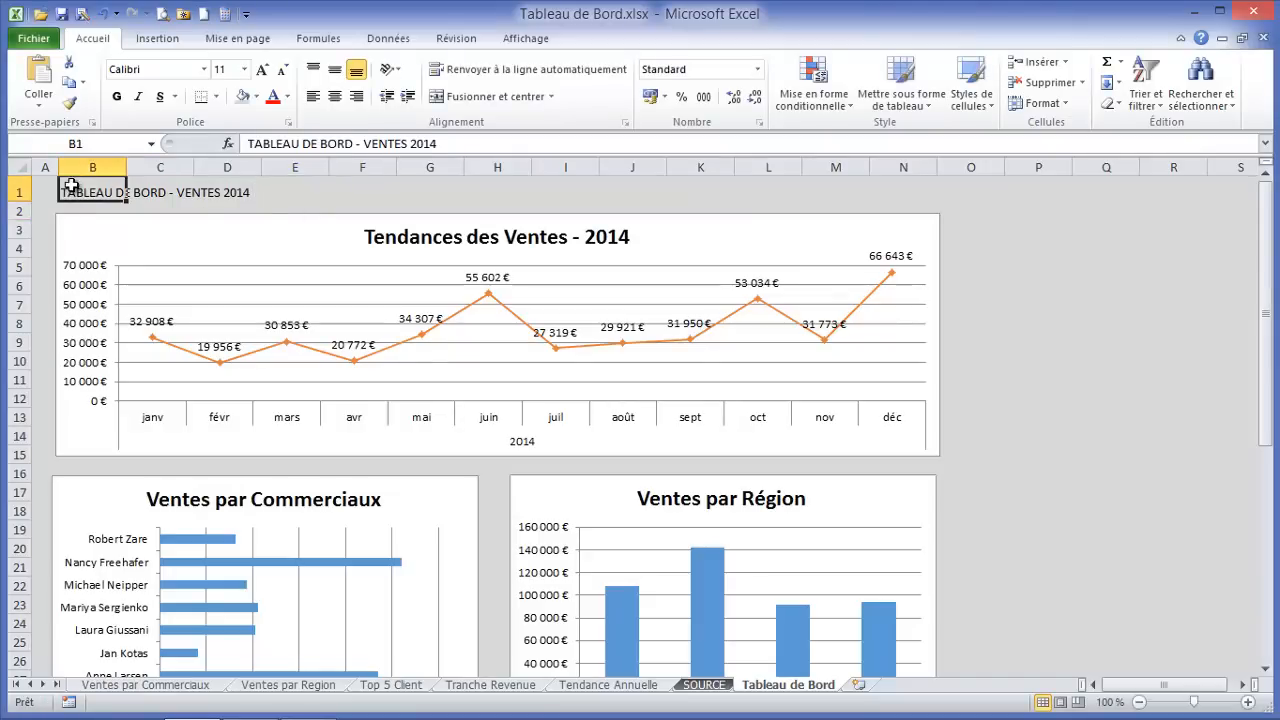
pyautogui.click(115, 96)
pyautogui.click(261, 69)
pyautogui.click(261, 69)
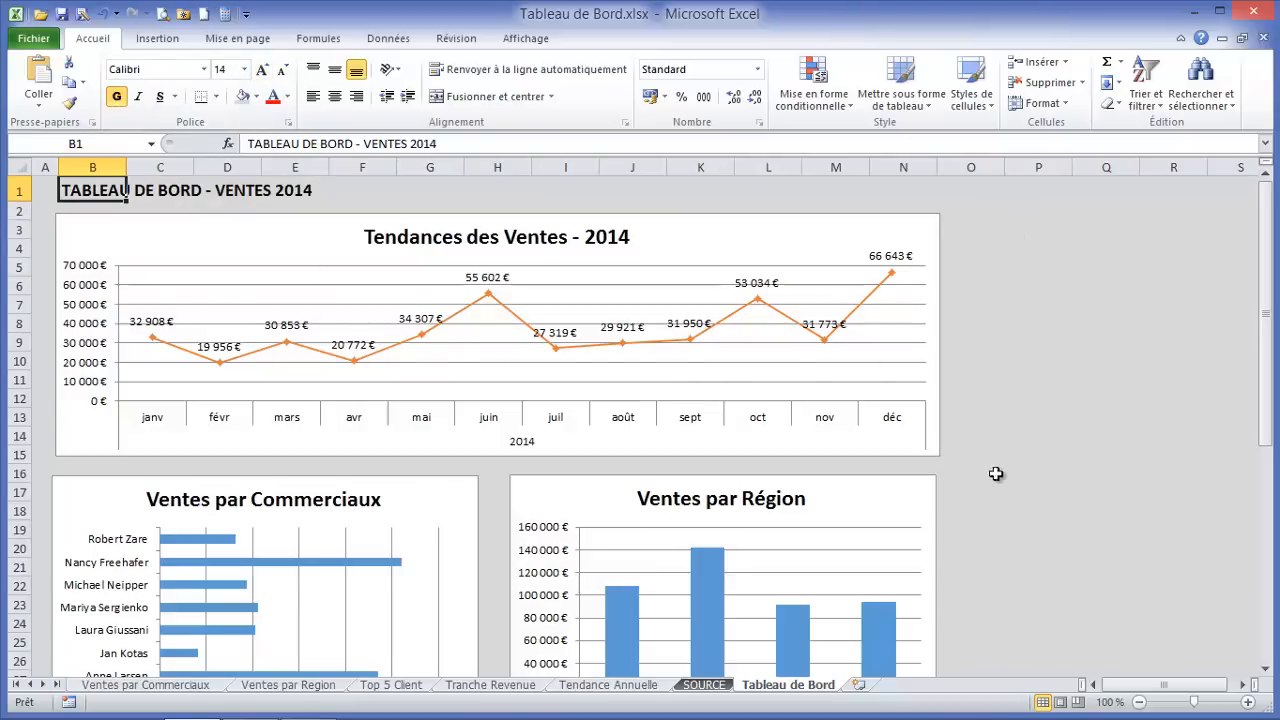
pyautogui.click(1020, 386)
pyautogui.click(990, 285)
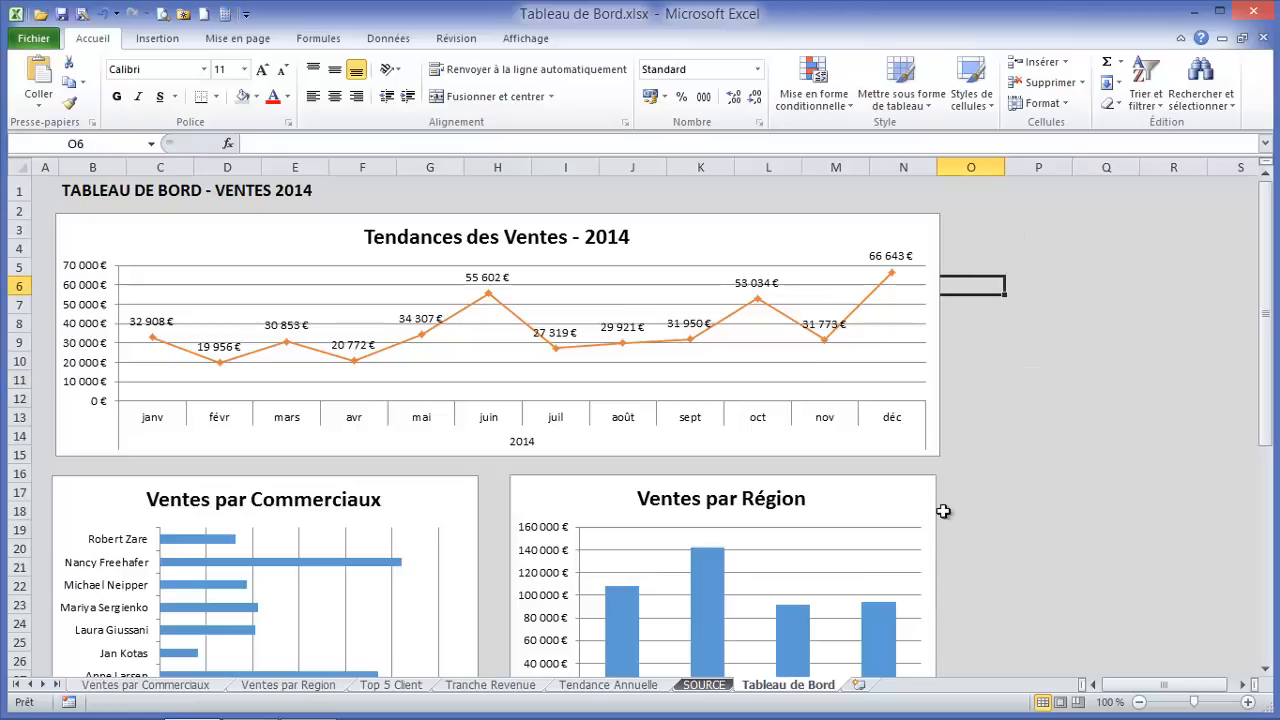
# Insert slicers for the Commerciaux and Region fields from the Tendances des Ventes - 2014 chart
pyautogui.click(804, 240)
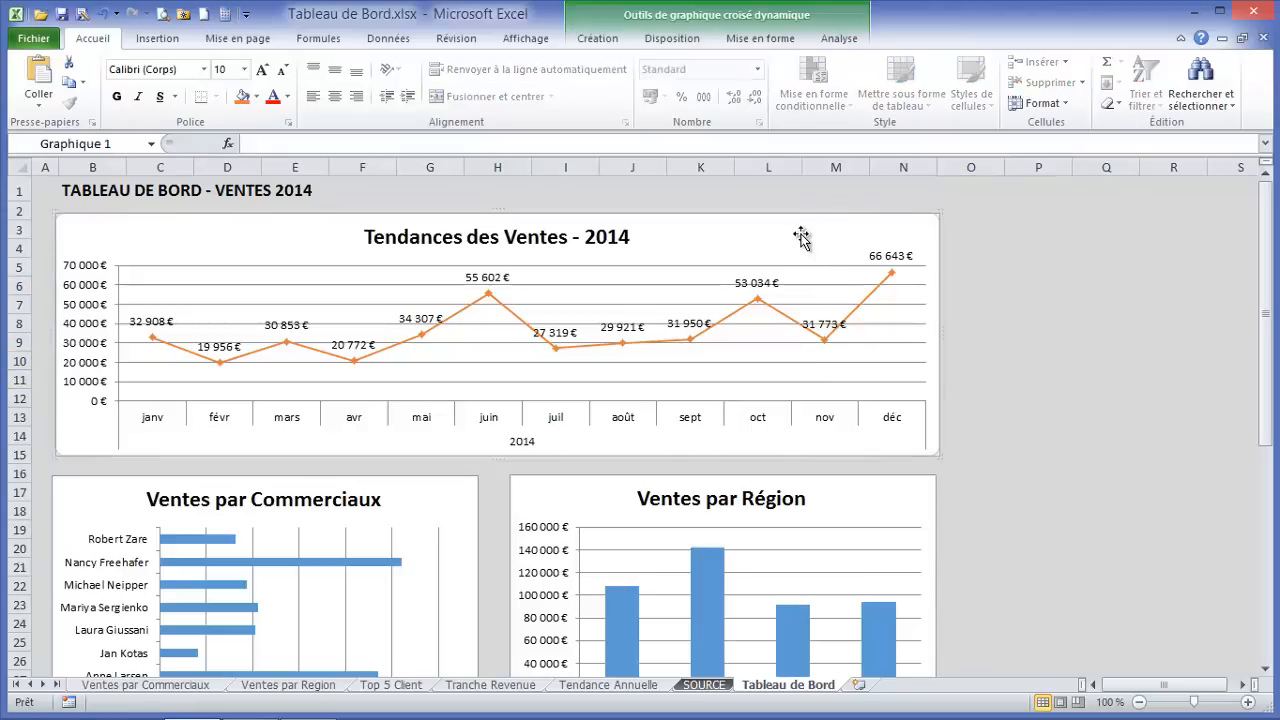
pyautogui.click(600, 39)
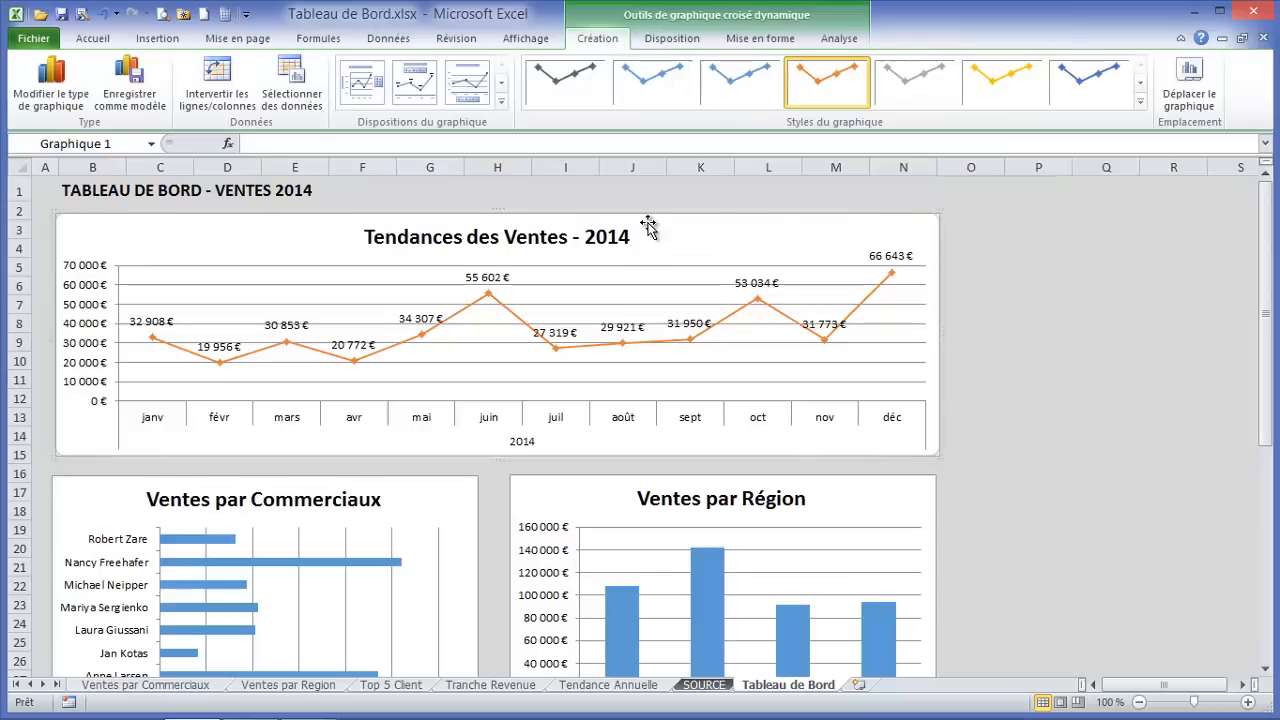
pyautogui.click(680, 40)
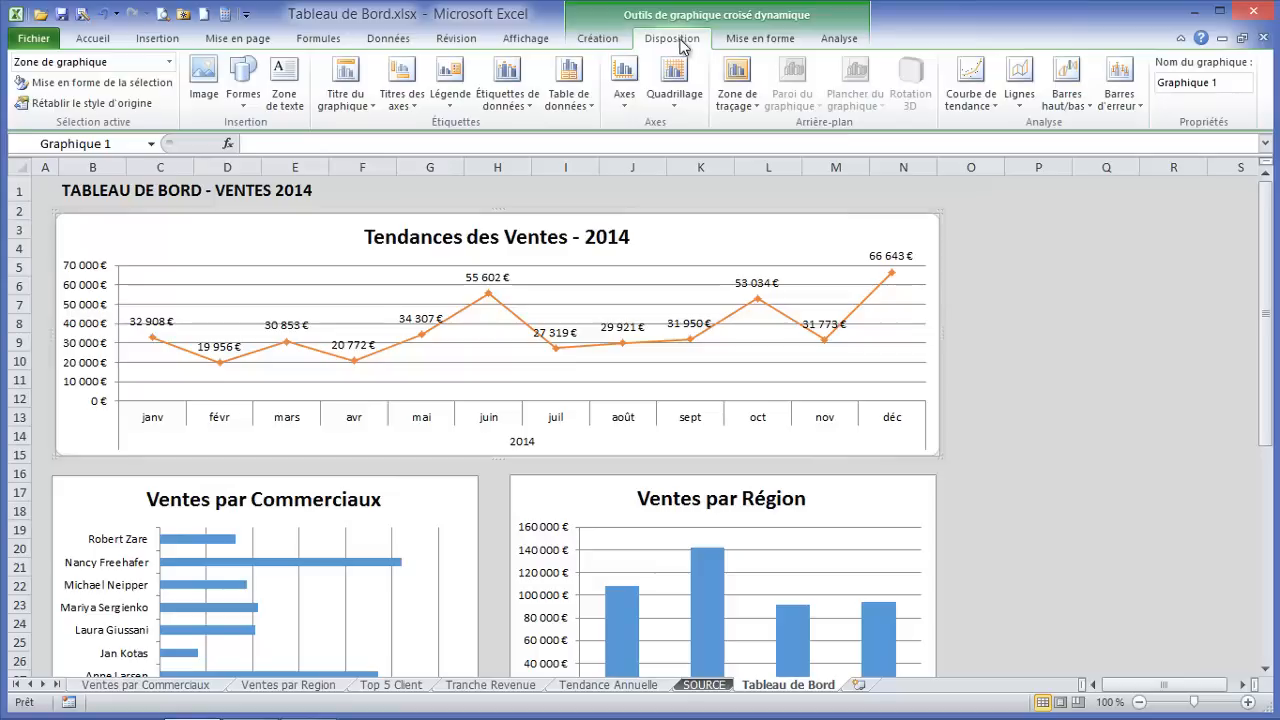
pyautogui.click(760, 40)
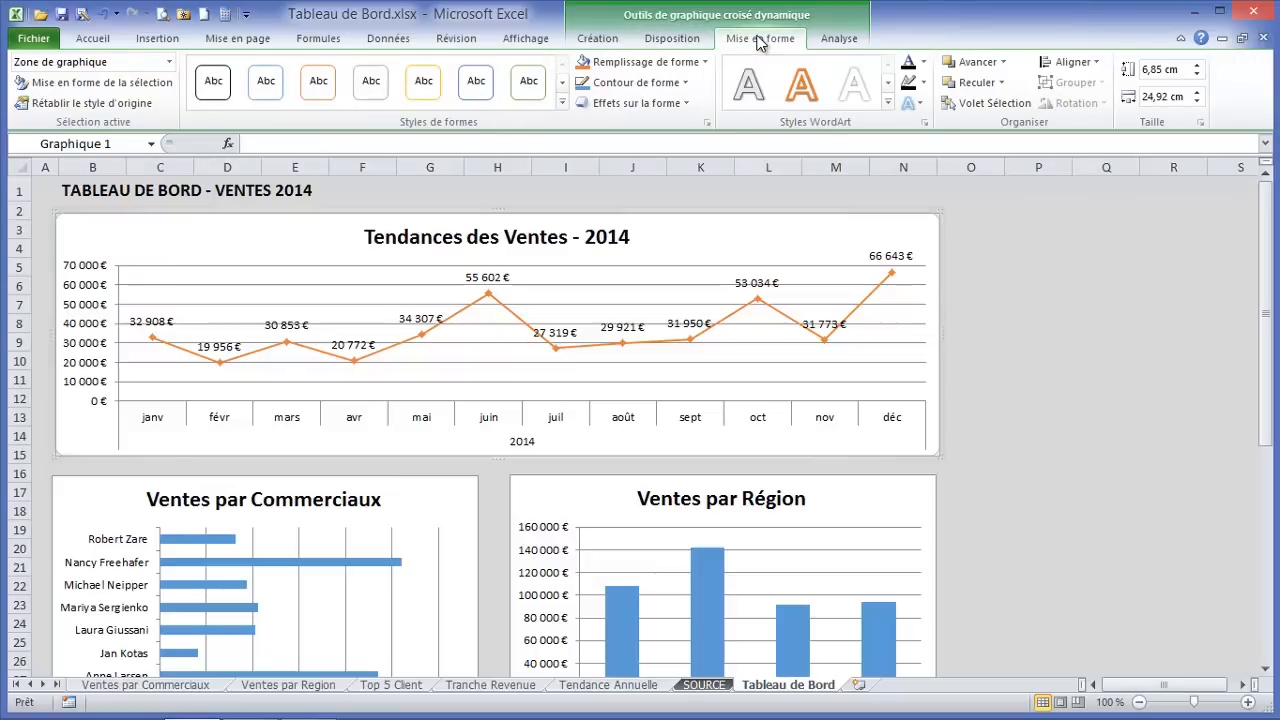
pyautogui.click(612, 41)
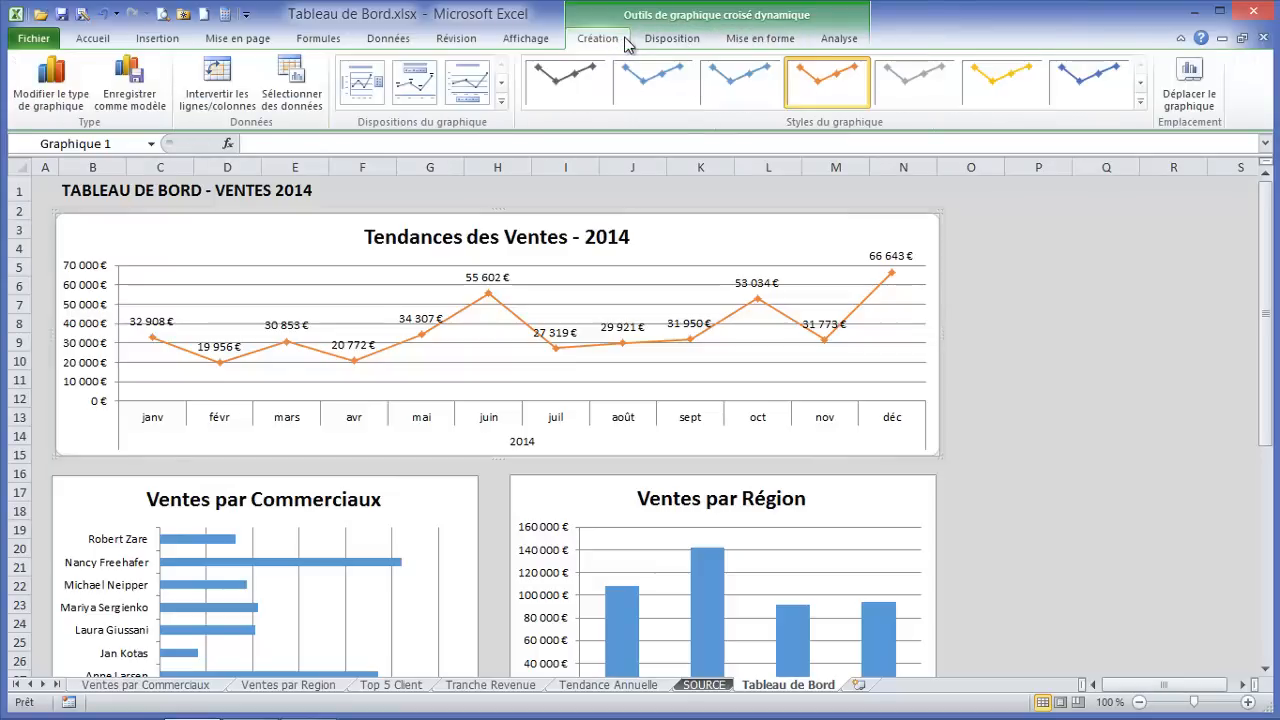
pyautogui.click(837, 40)
pyautogui.click(768, 40)
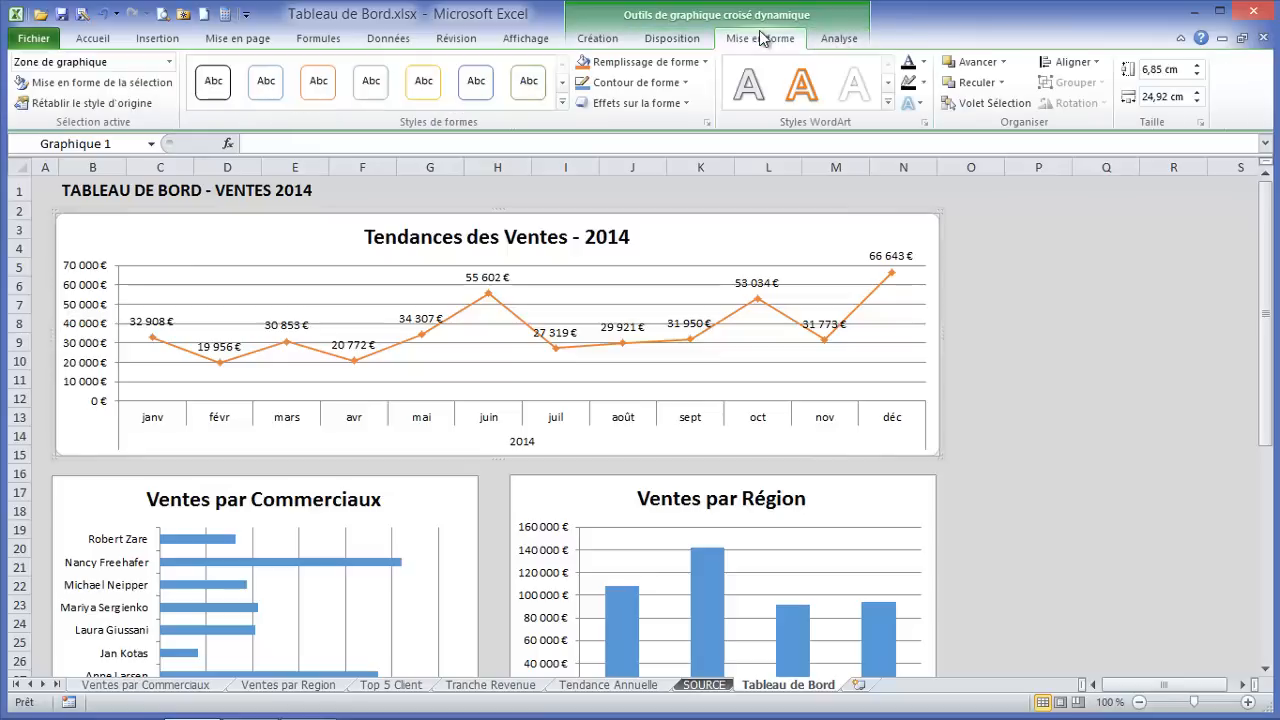
pyautogui.click(840, 40)
pyautogui.click(310, 80)
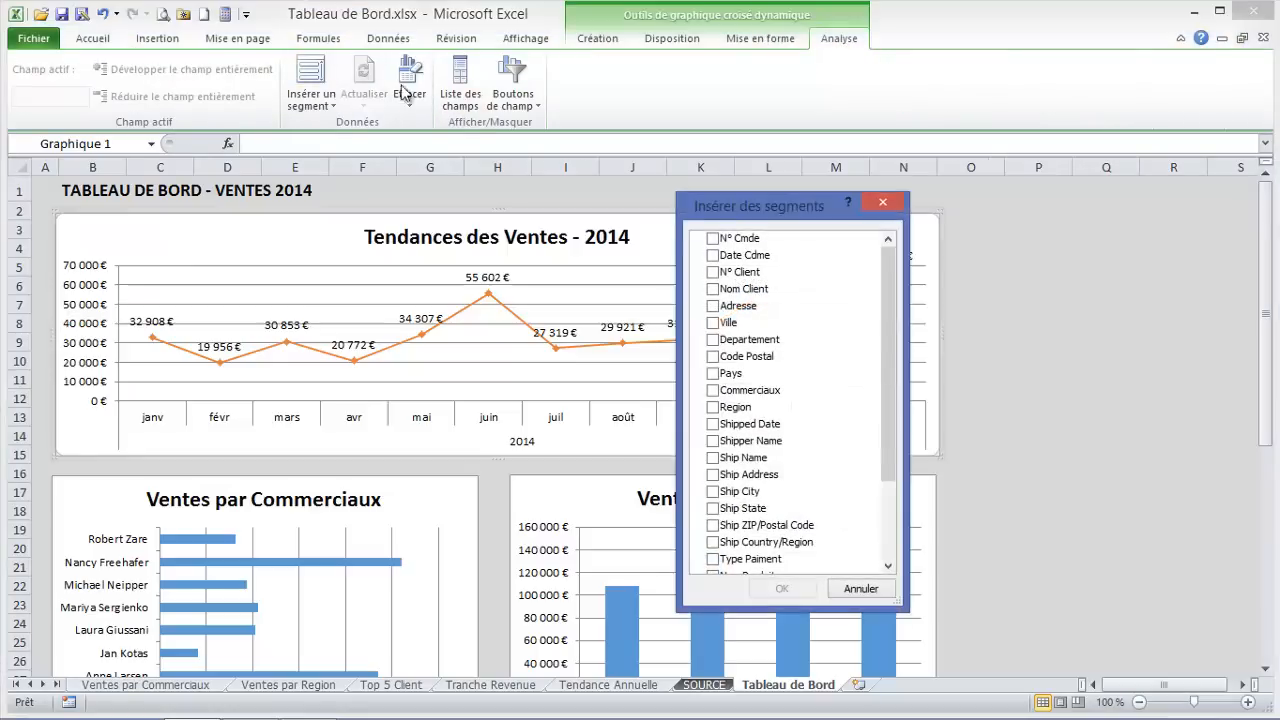
pyautogui.click(714, 392)
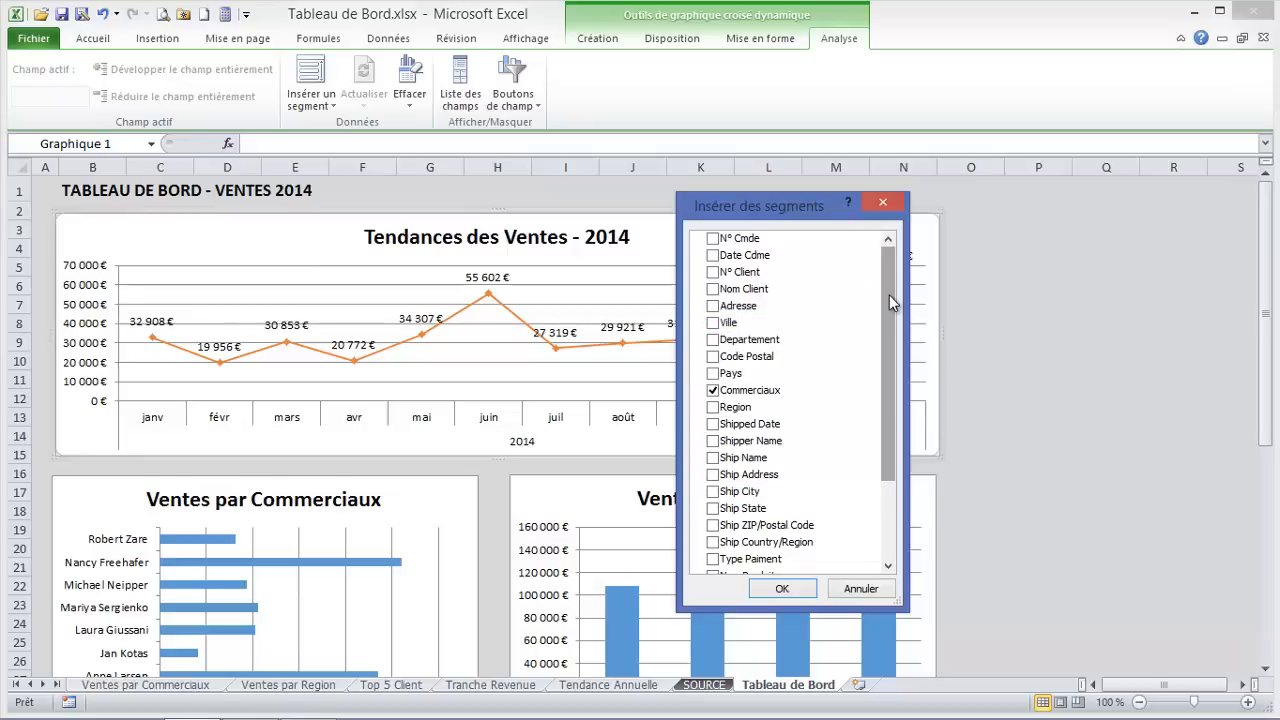
pyautogui.click(713, 407)
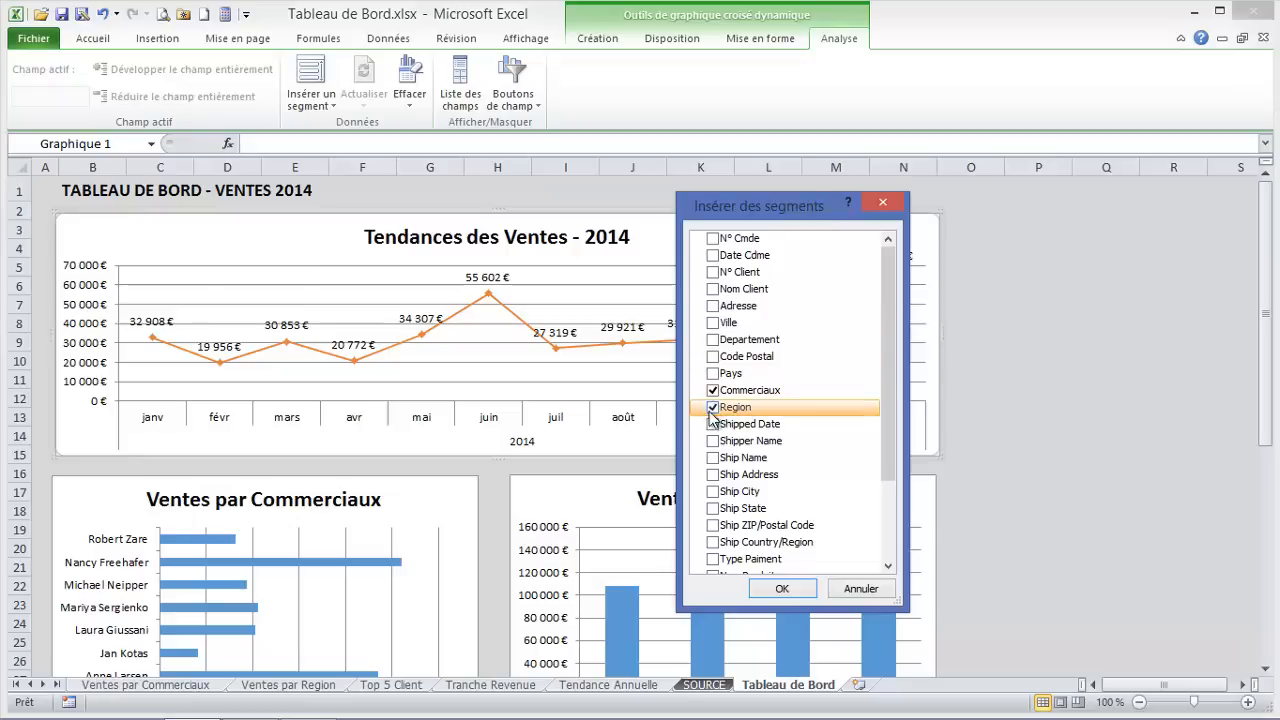
pyautogui.click(780, 588)
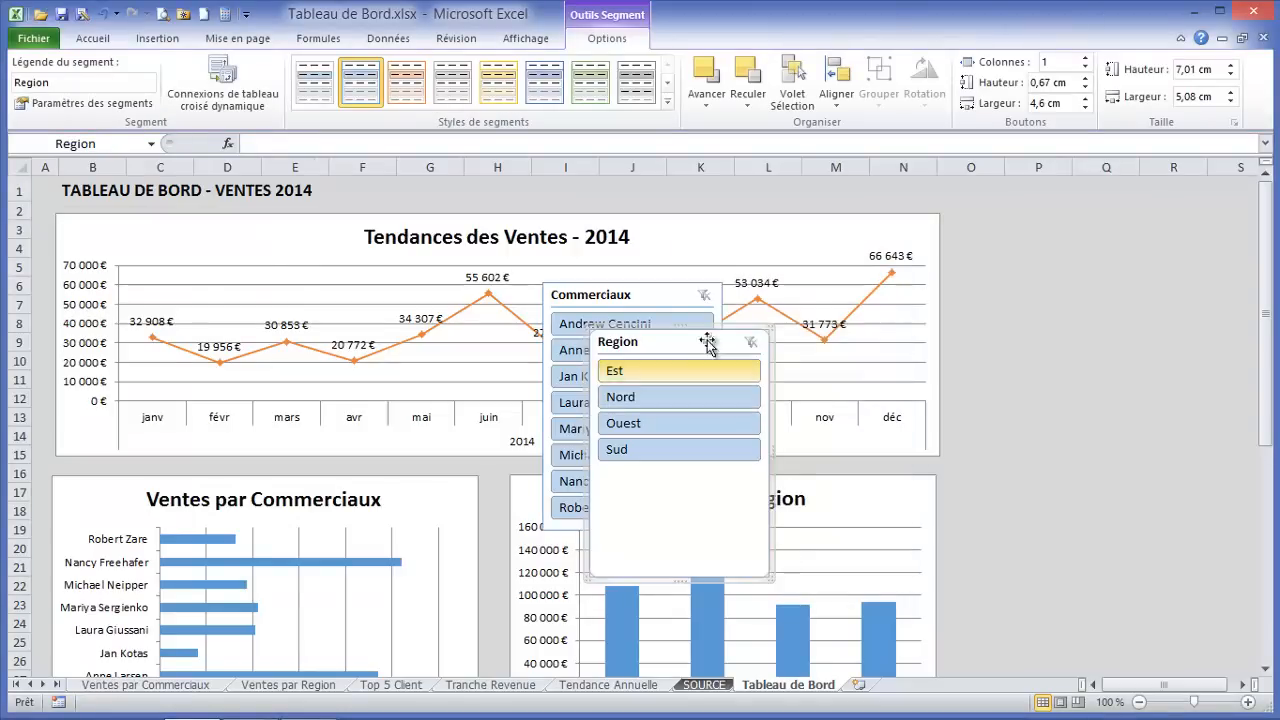
# Move the Region slicer to the right of the trend chart near its top edge and shorten it to about 4,37 cm high
pyautogui.moveTo(706, 332); pyautogui.dragTo(1080, 208)
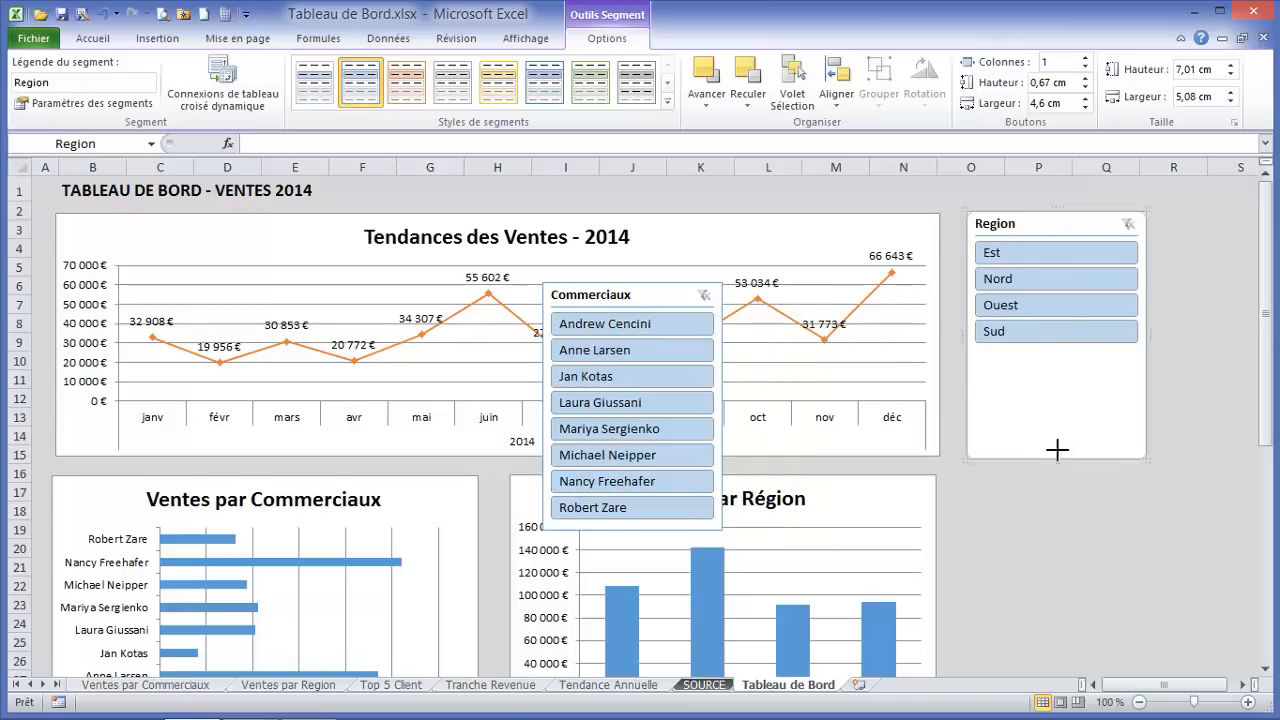
pyautogui.moveTo(1057, 451); pyautogui.dragTo(1069, 366)
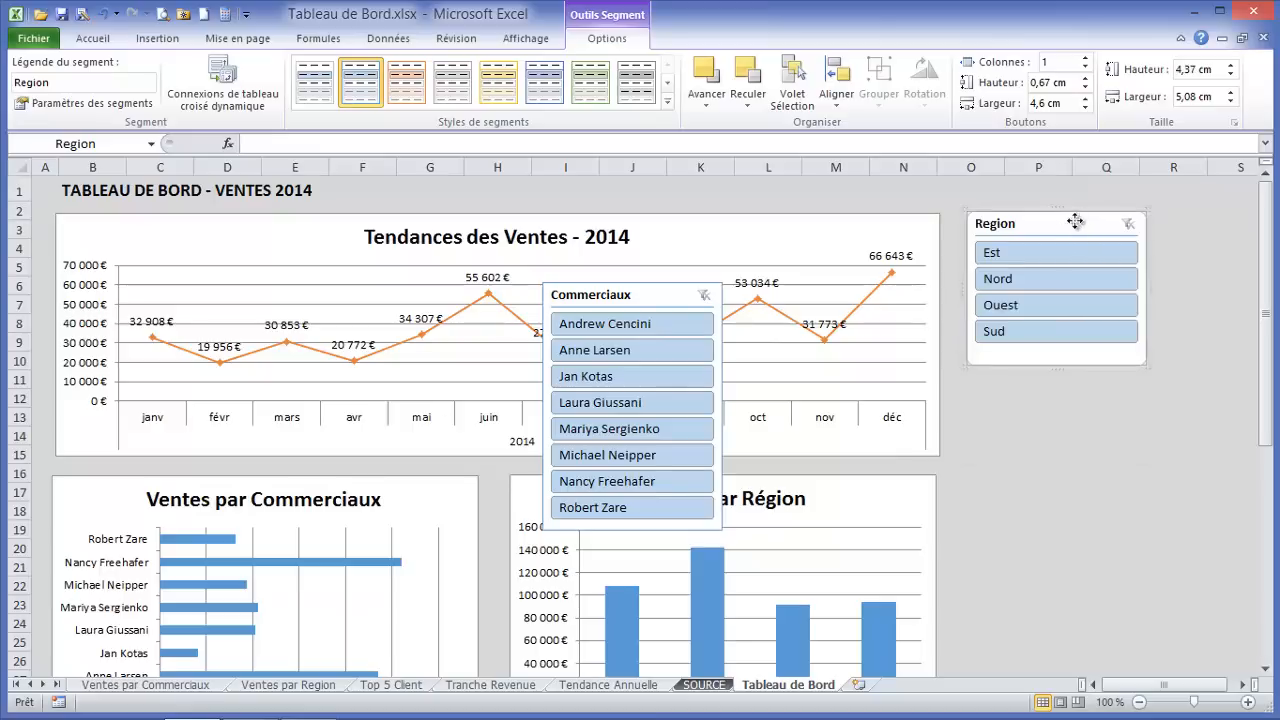
pyautogui.moveTo(1075, 221); pyautogui.dragTo(1068, 226)
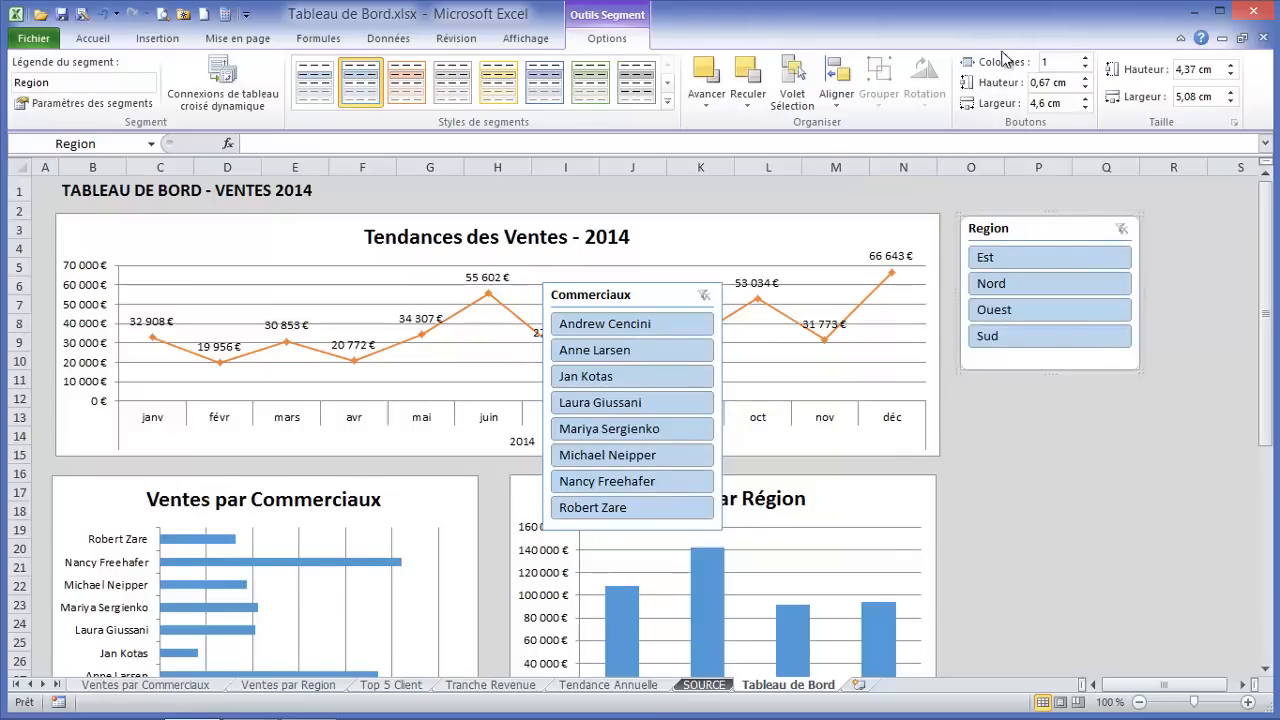
# Arrange the Region slicer's buttons in 2 columns, shorten it to about 2,78 cm high and lower it slightly
pyautogui.click(1085, 57)
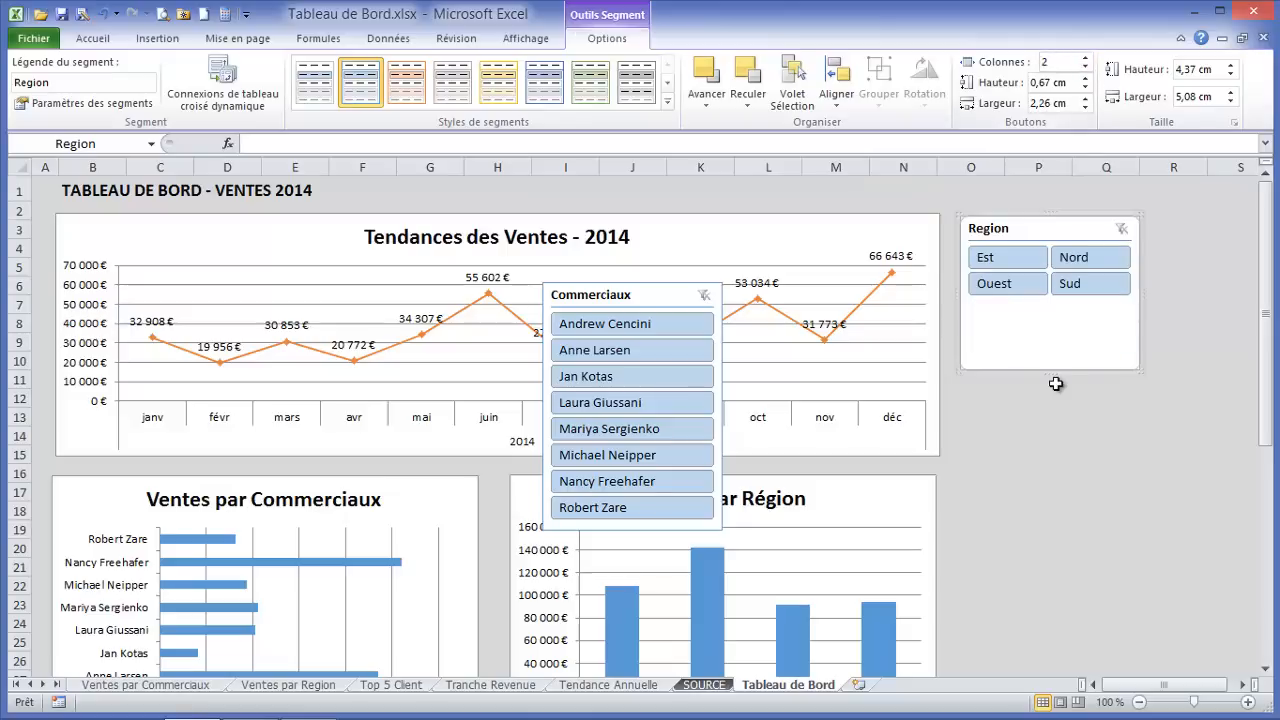
pyautogui.moveTo(1051, 372); pyautogui.dragTo(1054, 312)
pyautogui.moveTo(1060, 234); pyautogui.dragTo(1058, 244)
# Place the Commerciaux slicer well below the Region slicer, widen it to about 5,21 cm and keep its buttons in 1 column
pyautogui.moveTo(612, 290); pyautogui.dragTo(1028, 406)
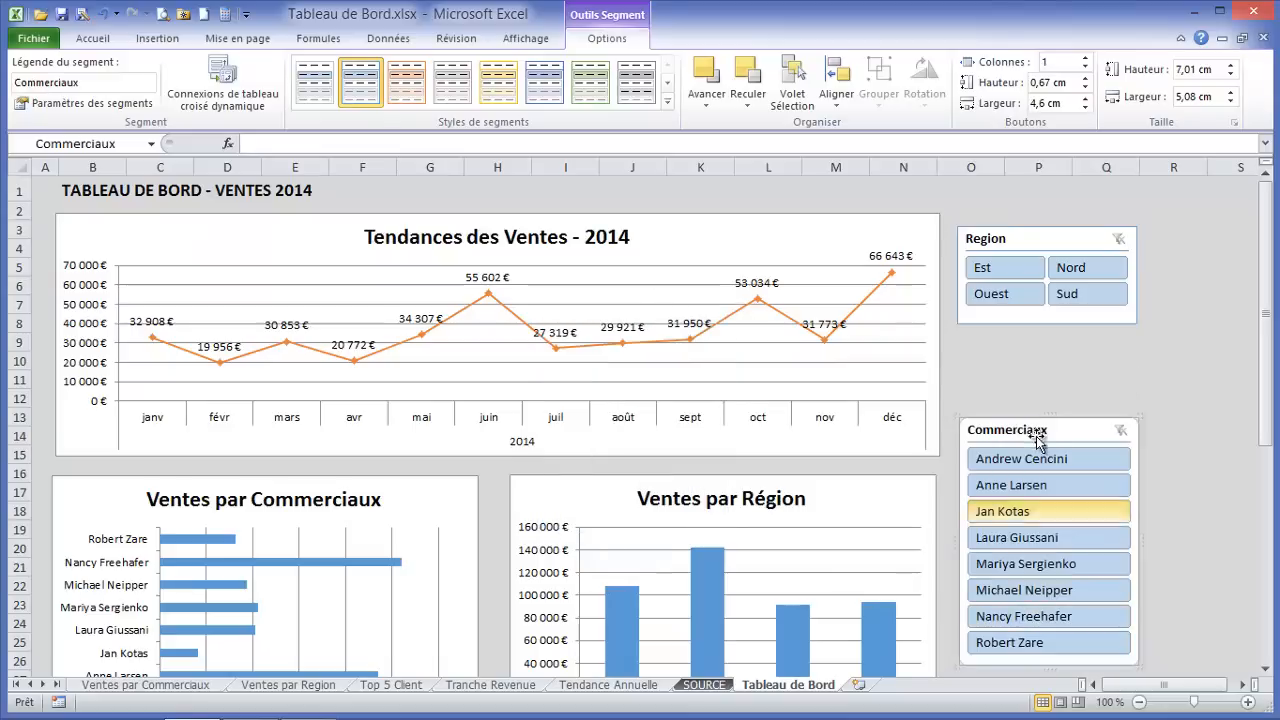
pyautogui.click(1085, 57)
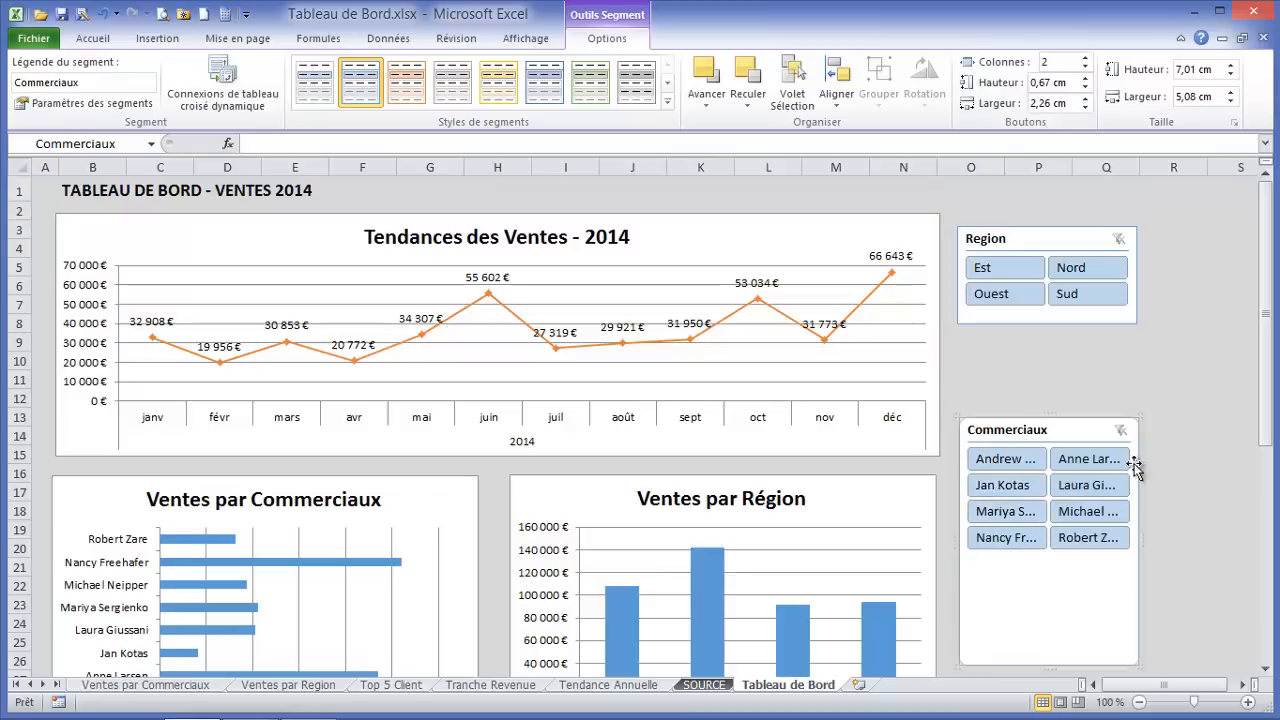
pyautogui.moveTo(1140, 542)
pyautogui.mouseDown()
pyautogui.moveTo(1165, 540)
pyautogui.moveTo(1143, 538)
pyautogui.mouseUp()
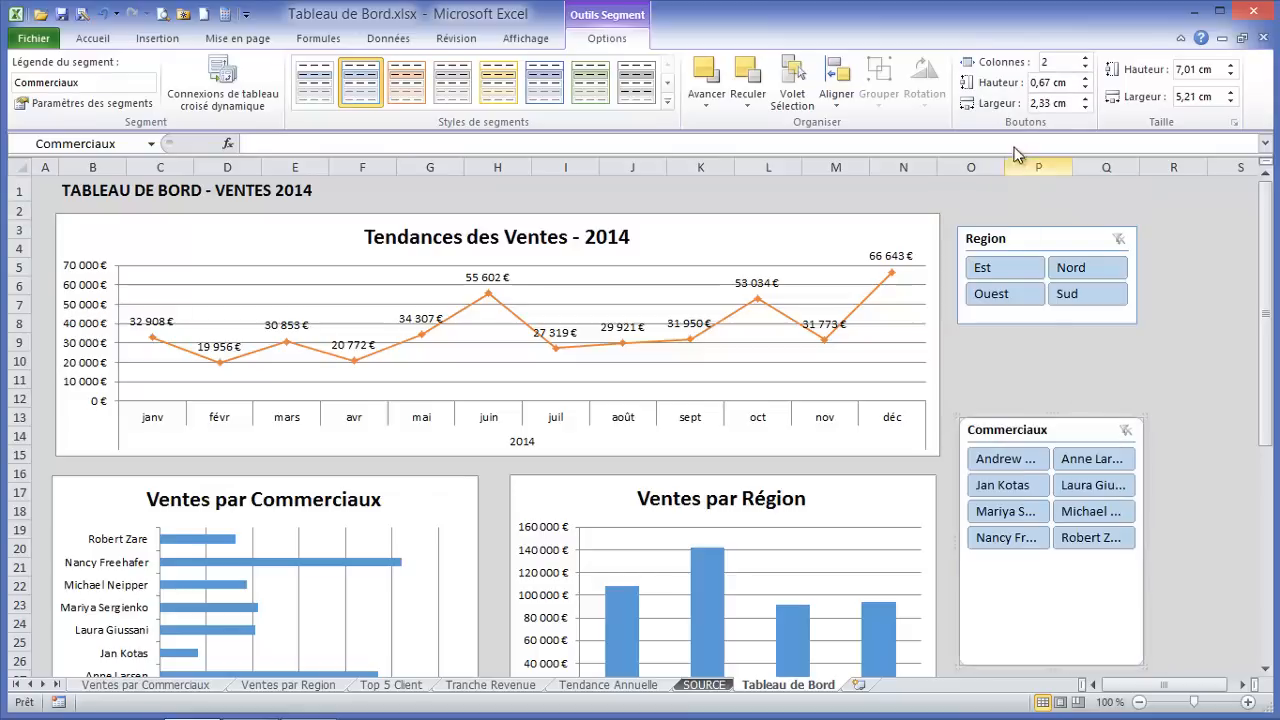
pyautogui.click(1085, 67)
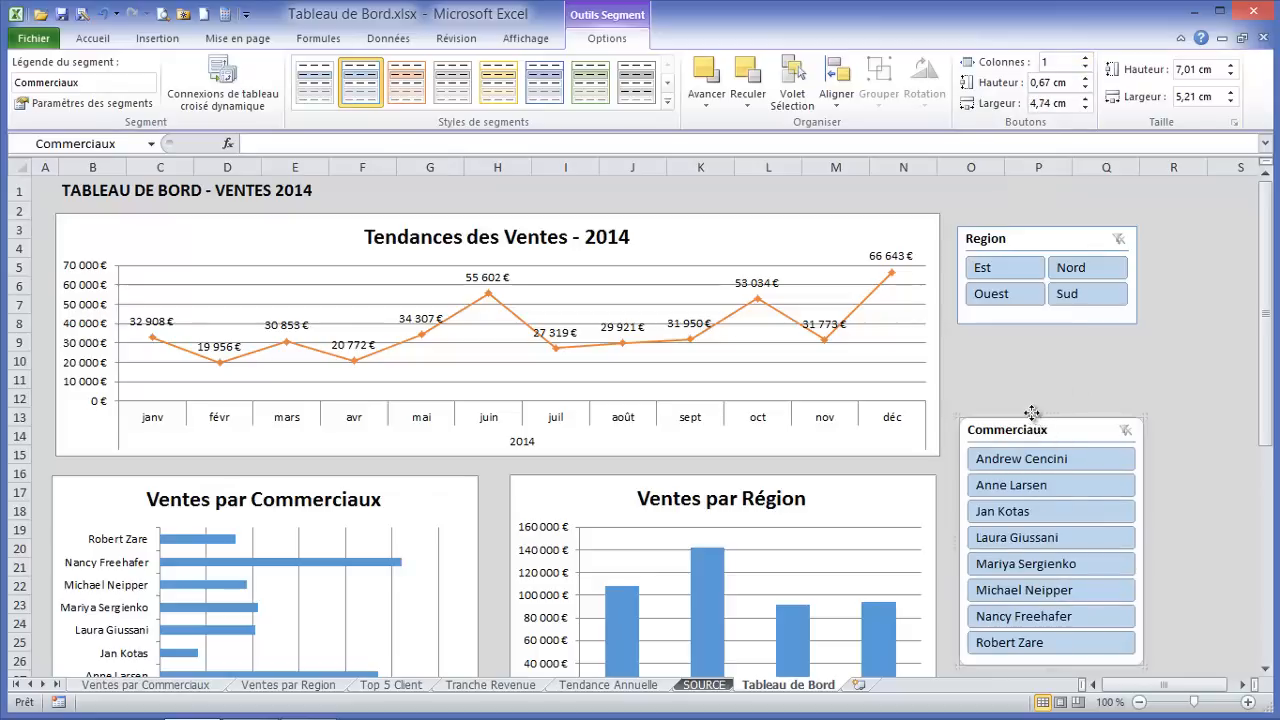
pyautogui.moveTo(1032, 413); pyautogui.dragTo(1026, 426)
# Move the Region slicer down to just above the Commerciaux slicer and select cell P3 in the freed space
pyautogui.click(1040, 232)
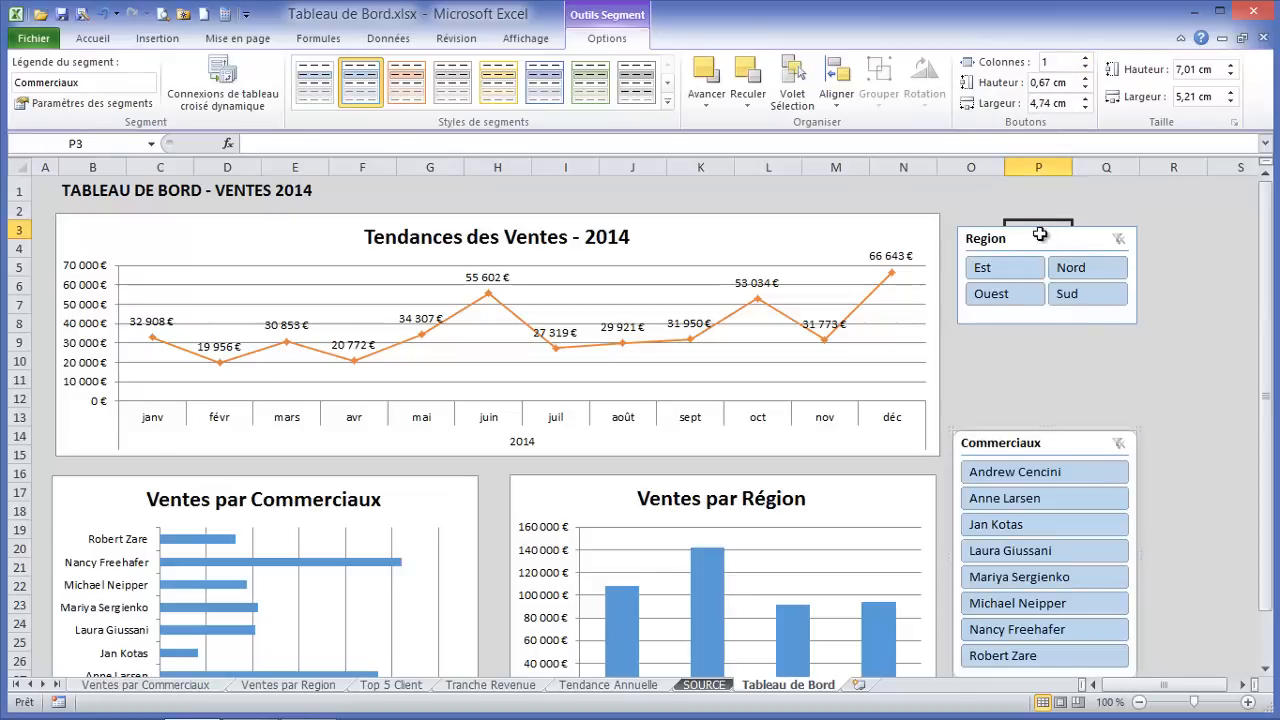
pyautogui.moveTo(1040, 234); pyautogui.dragTo(1035, 314)
pyautogui.click(992, 233)
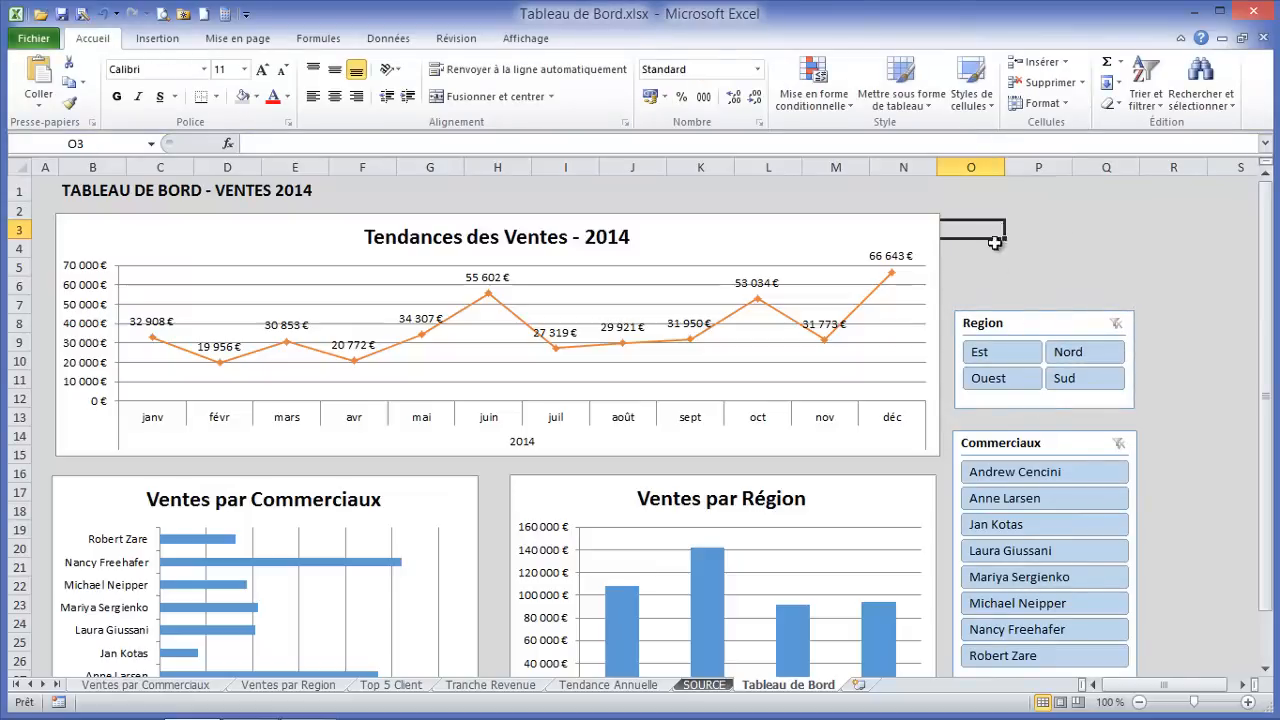
pyautogui.moveTo(995, 243); pyautogui.dragTo(1048, 303)
pyautogui.click(1086, 249)
pyautogui.click(1034, 236)
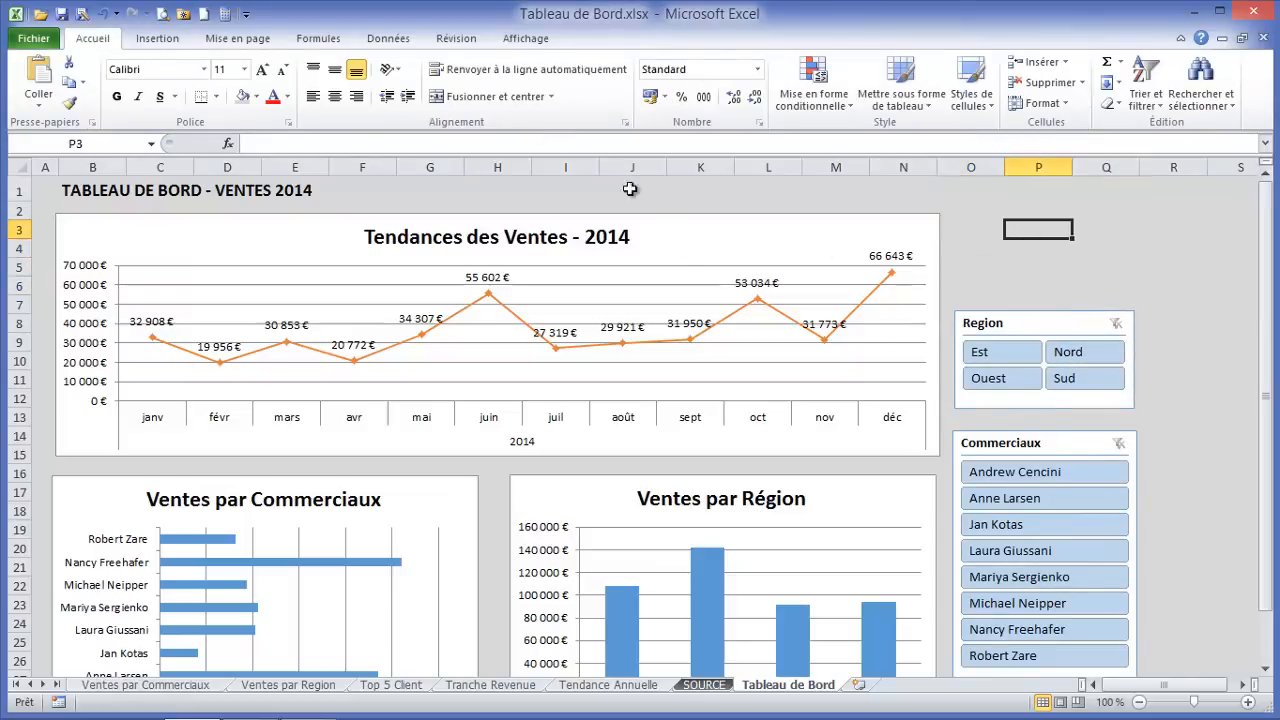
# Search the clip art collection for "map monde"
pyautogui.click(157, 38)
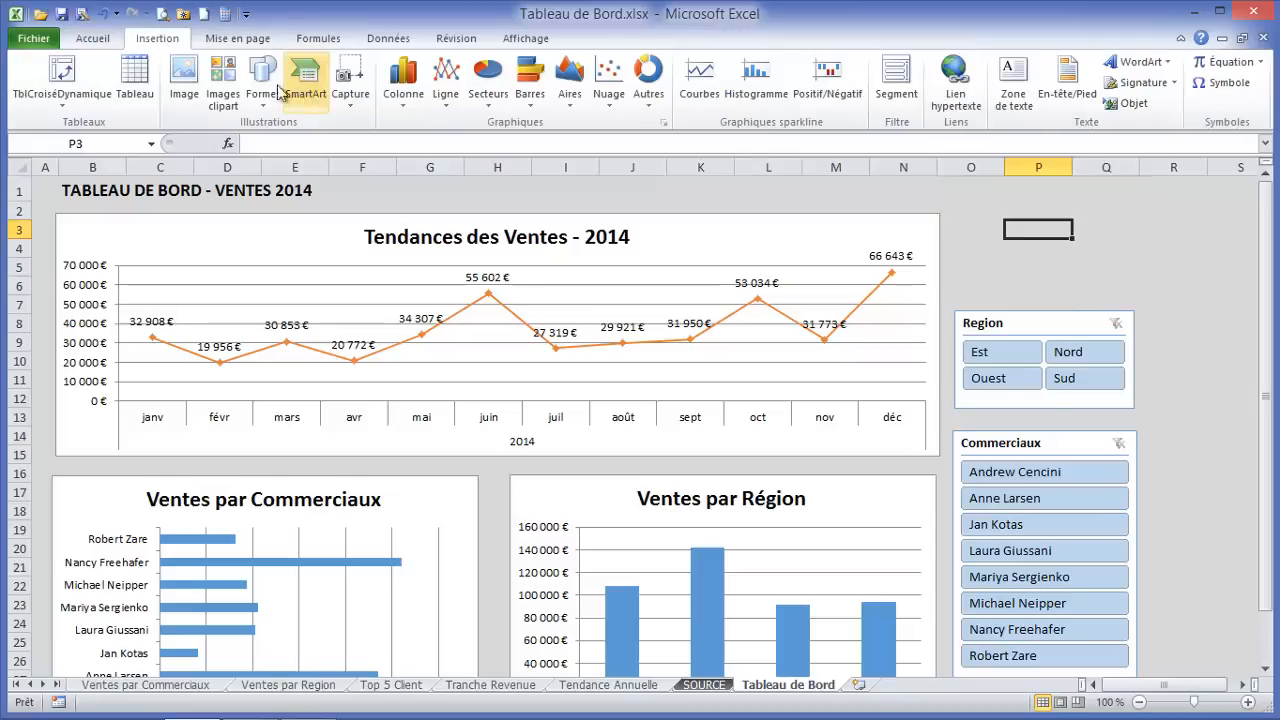
pyautogui.click(231, 81)
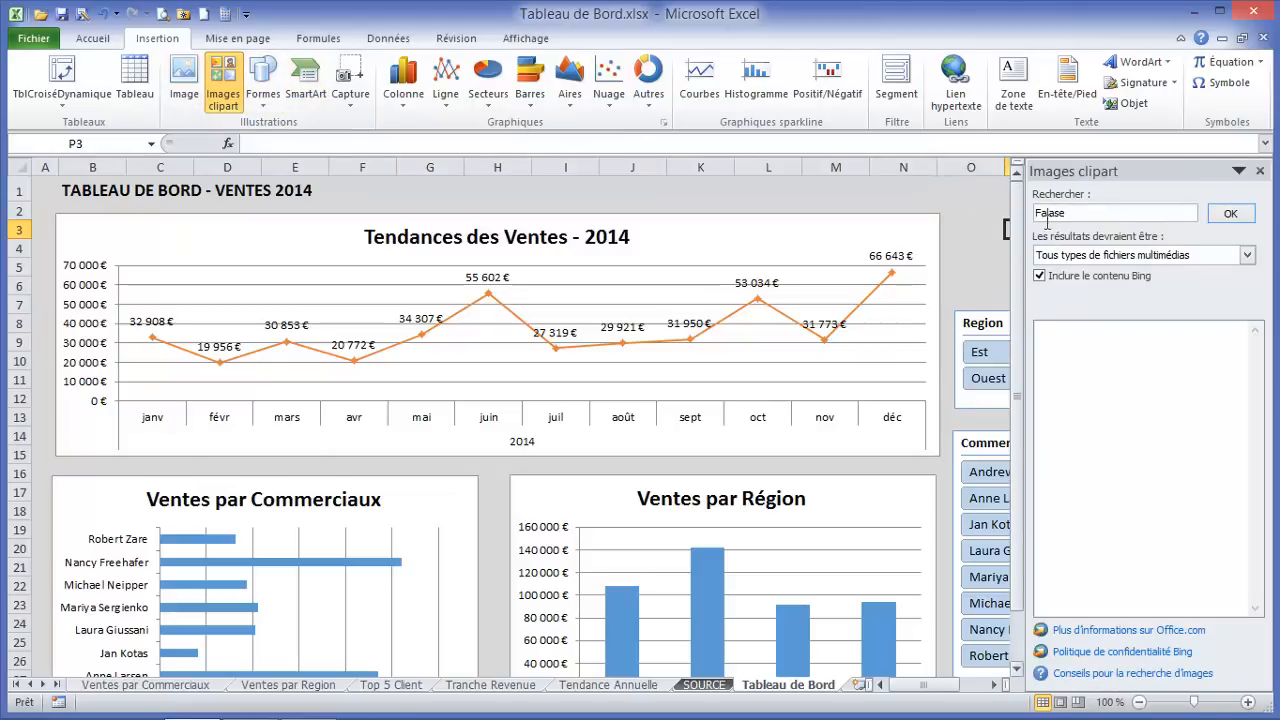
pyautogui.moveTo(1092, 214); pyautogui.dragTo(1012, 215)
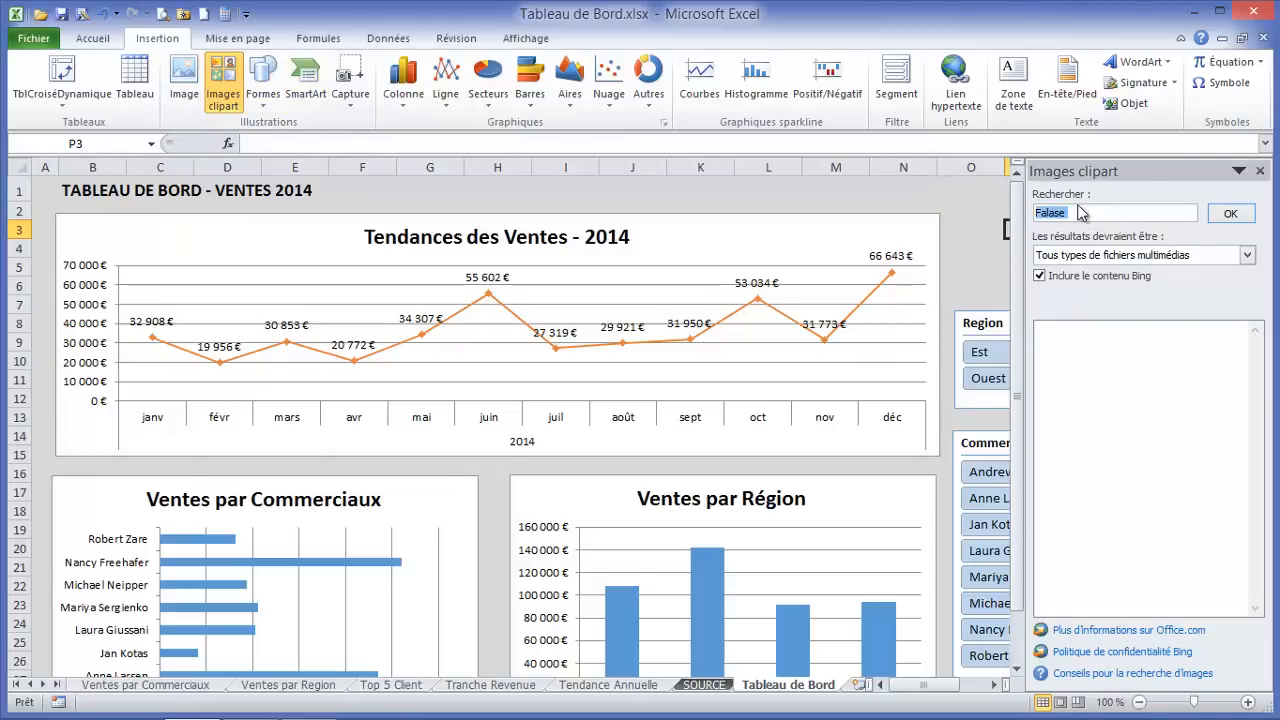
pyautogui.write('map monde')
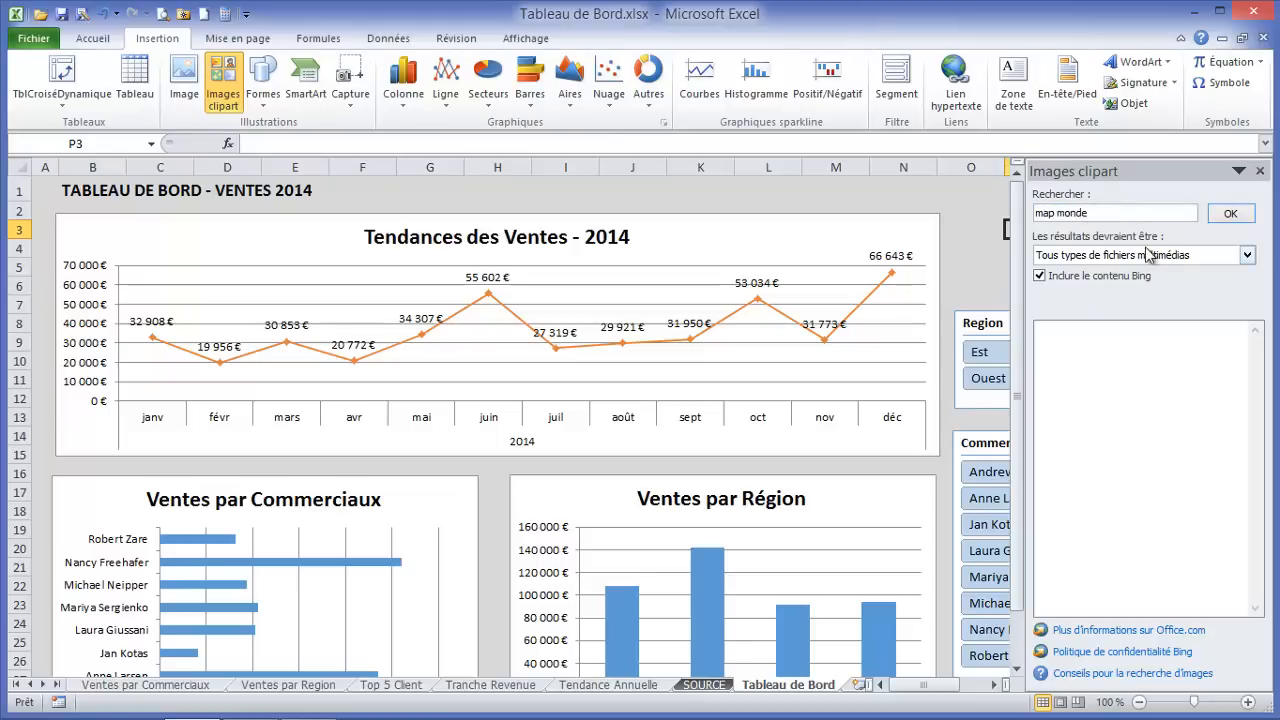
pyautogui.click(1225, 214)
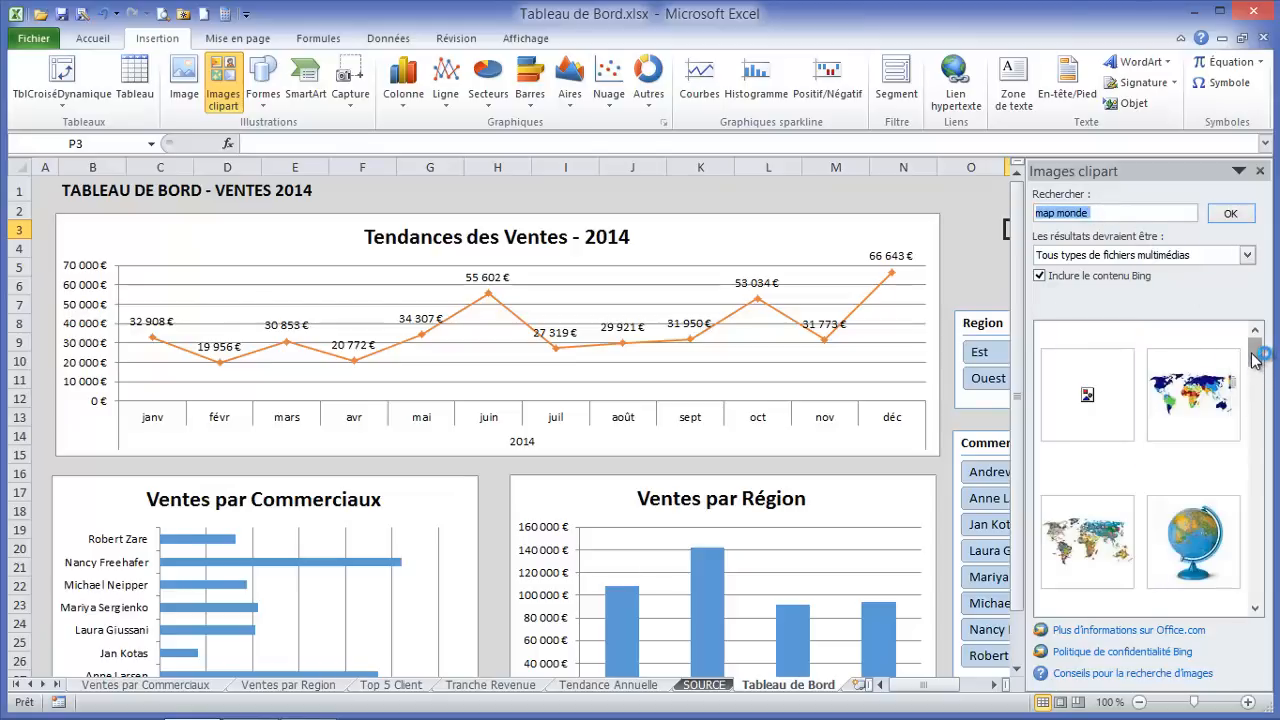
# Insert the round blue polar world map from the clip art results and close the search pane
pyautogui.moveTo(1253, 353); pyautogui.dragTo(1257, 408)
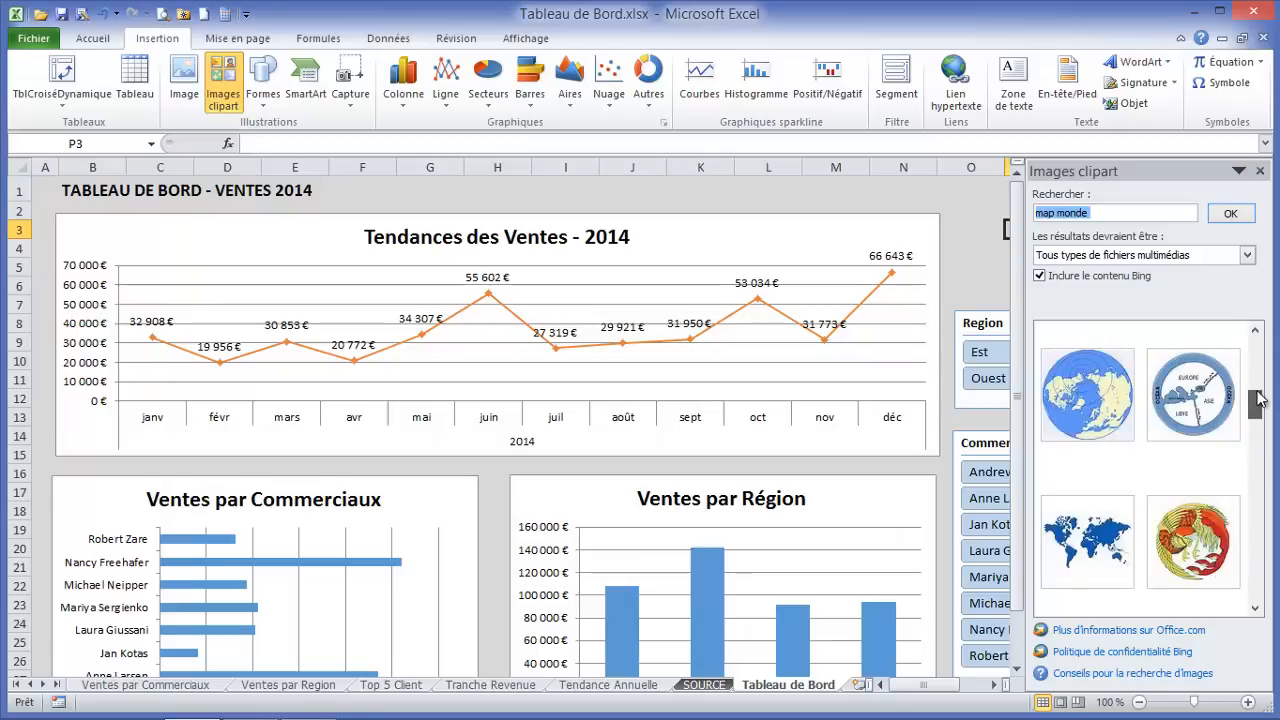
pyautogui.click(1076, 390)
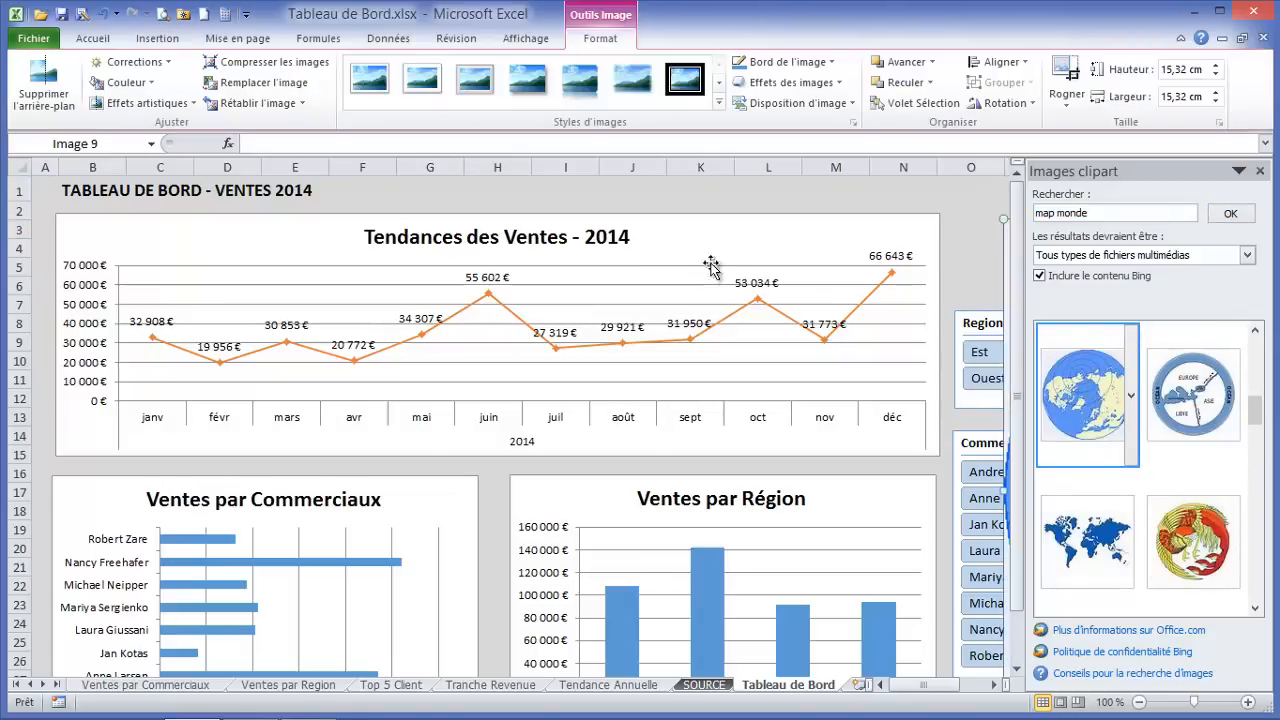
pyautogui.click(1262, 172)
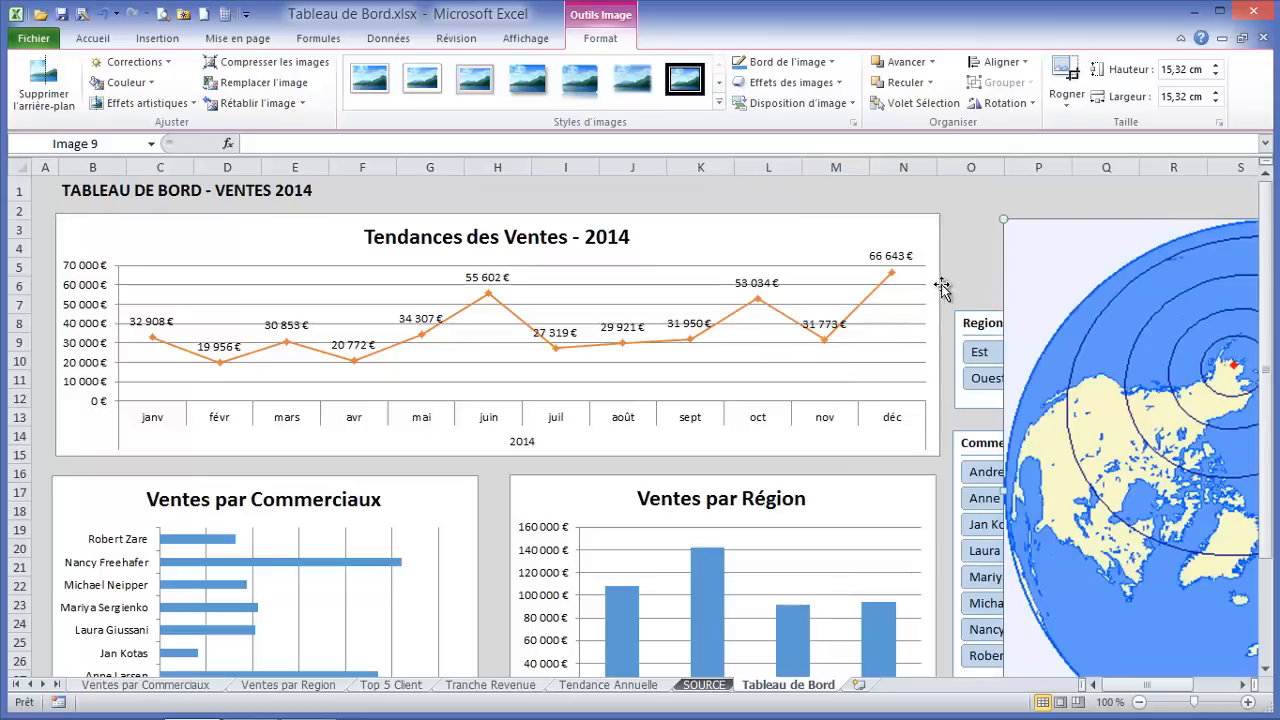
# Shrink the world map picture to about 3,81 cm square and place it beside the upper right corner of the trend chart
pyautogui.moveTo(914, 278); pyautogui.dragTo(699, 252)
pyautogui.moveTo(647, 181); pyautogui.dragTo(958, 490)
pyautogui.moveTo(1040, 645); pyautogui.dragTo(860, 335)
pyautogui.moveTo(779, 177); pyautogui.dragTo(877, 277)
pyautogui.moveTo(957, 323); pyautogui.dragTo(1036, 255)
# Delete the full-size duplicate of the world map, shrink the remaining picture further and centre it above the Region slicer
pyautogui.click(1240, 284)
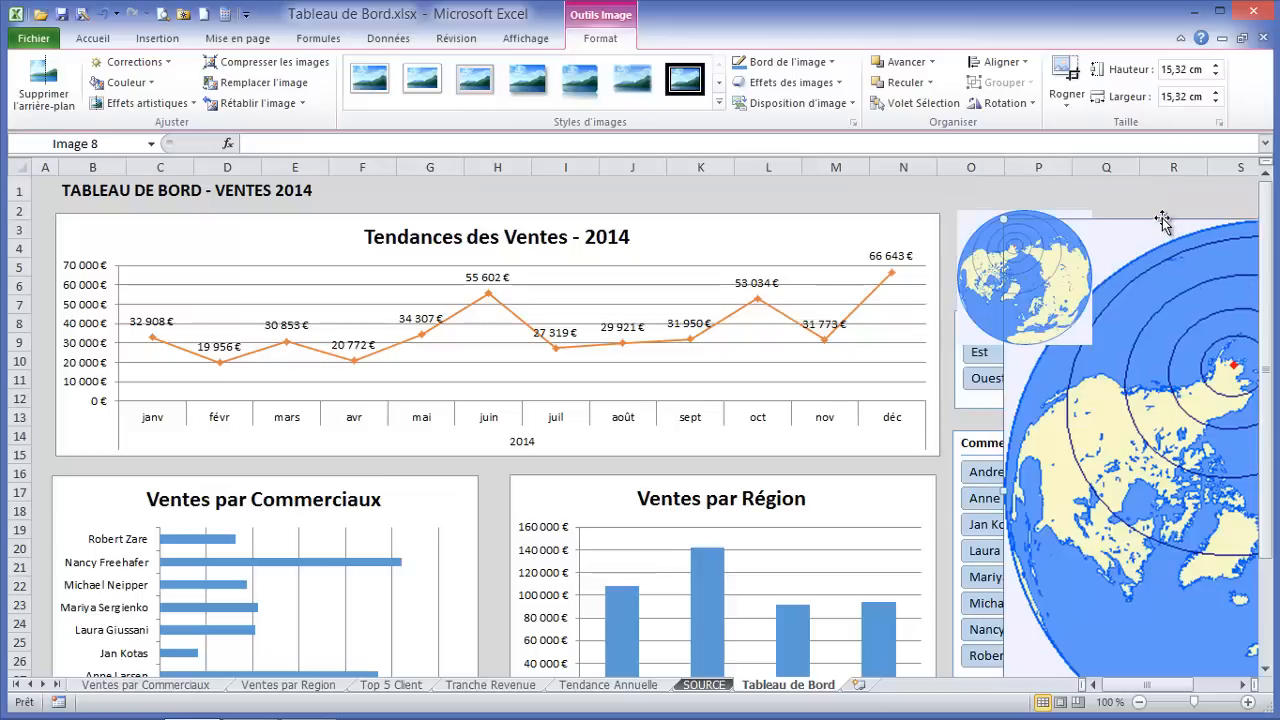
pyautogui.press('Delete')
pyautogui.click(1090, 330)
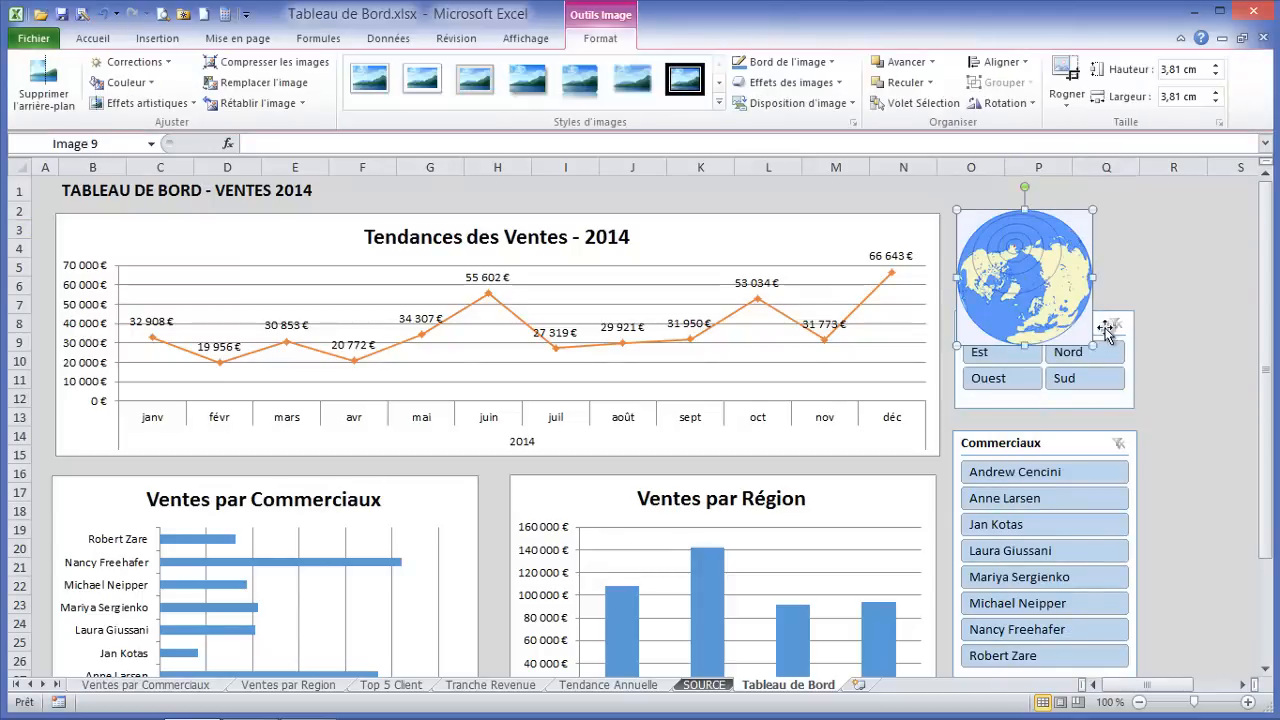
pyautogui.moveTo(1093, 343); pyautogui.dragTo(1074, 323)
# Lower the Region and Commerciaux slicers slightly to leave space beneath the world map
pyautogui.click(1075, 313)
pyautogui.click(1070, 442)
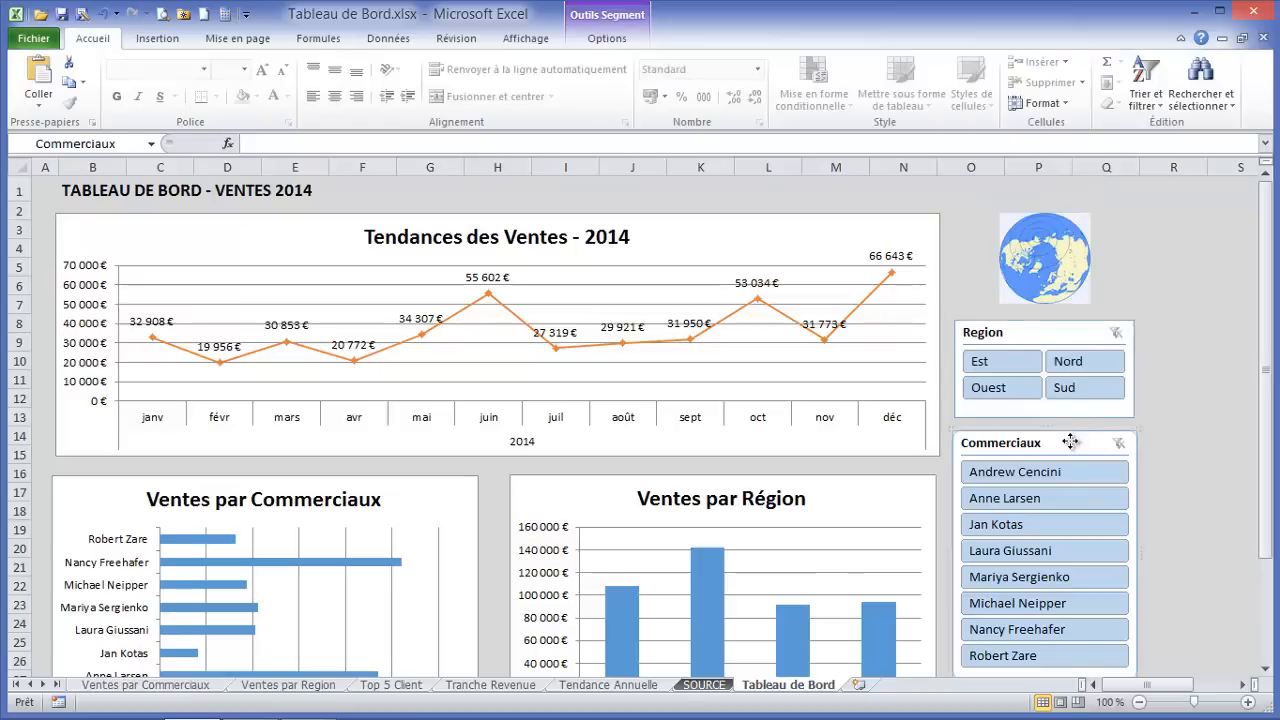
pyautogui.moveTo(1070, 442); pyautogui.dragTo(1070, 455)
# Apply the dark (Foncé) orange slicer style to the Region slicer
pyautogui.click(1060, 333)
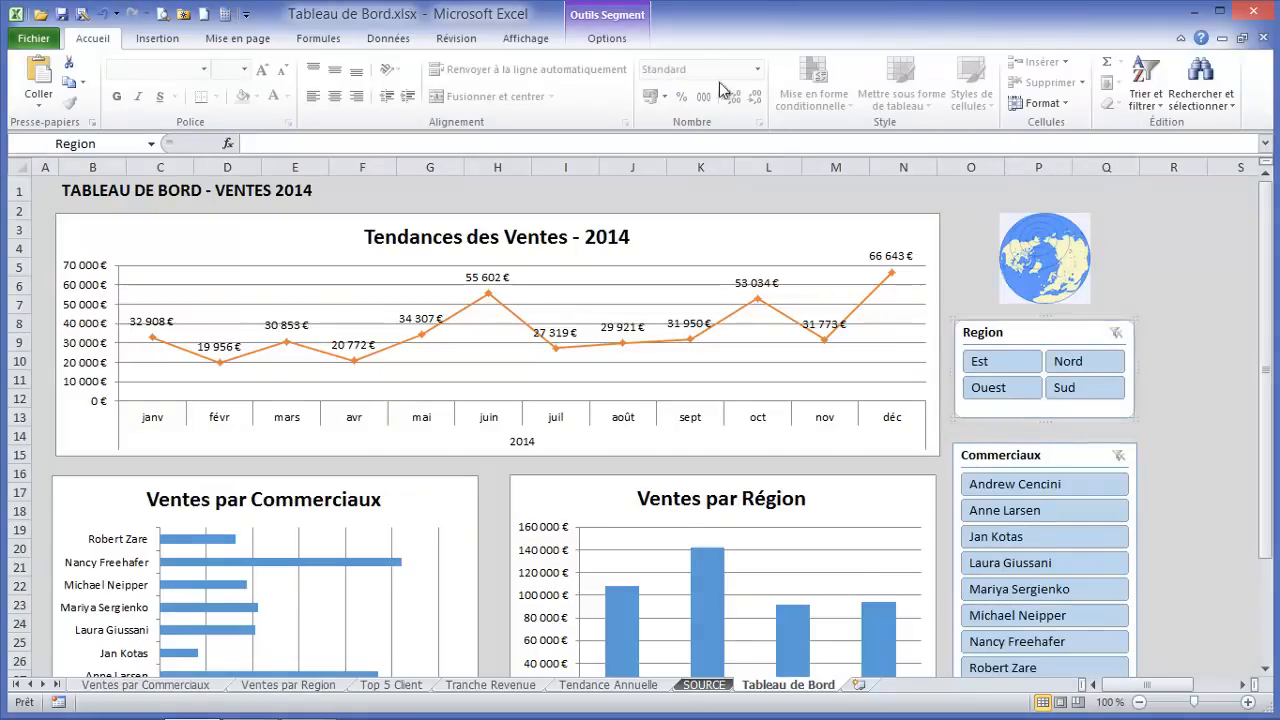
pyautogui.click(612, 38)
pyautogui.click(667, 103)
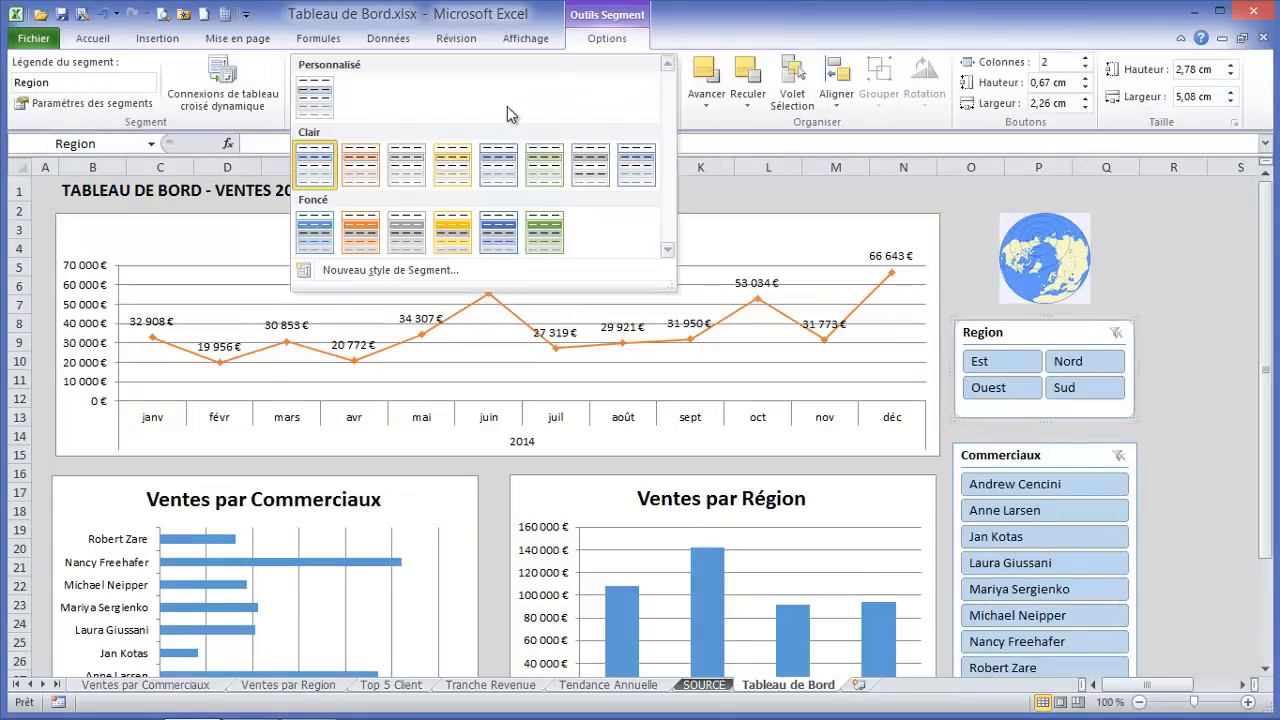
pyautogui.click(364, 222)
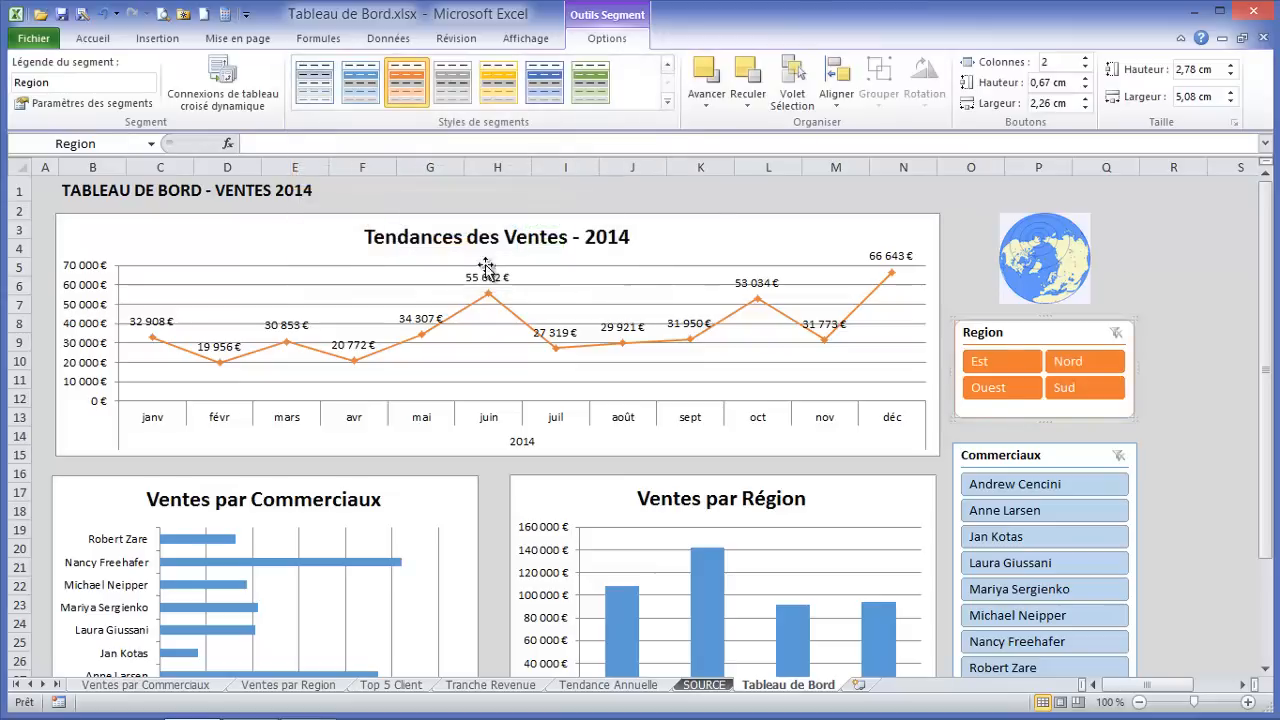
# Apply the light (Clair) green slicer style to the Commerciaux slicer
pyautogui.click(1020, 447)
pyautogui.click(636, 78)
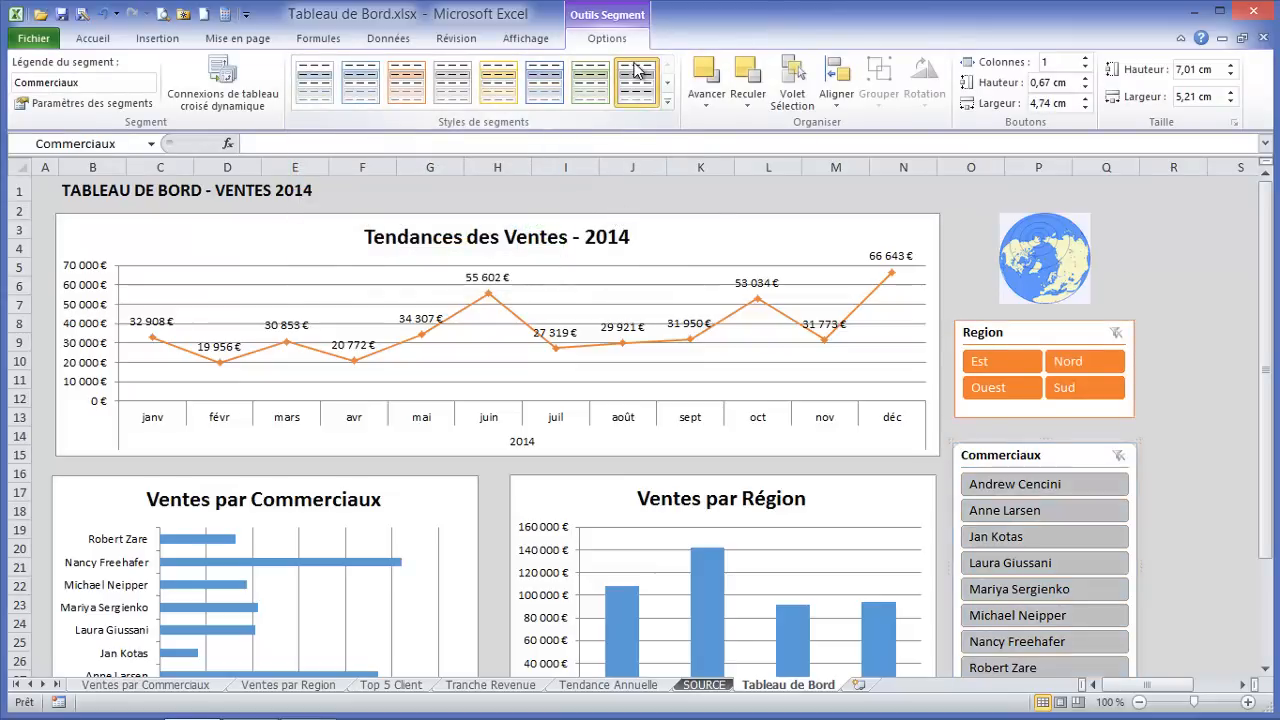
pyautogui.click(590, 80)
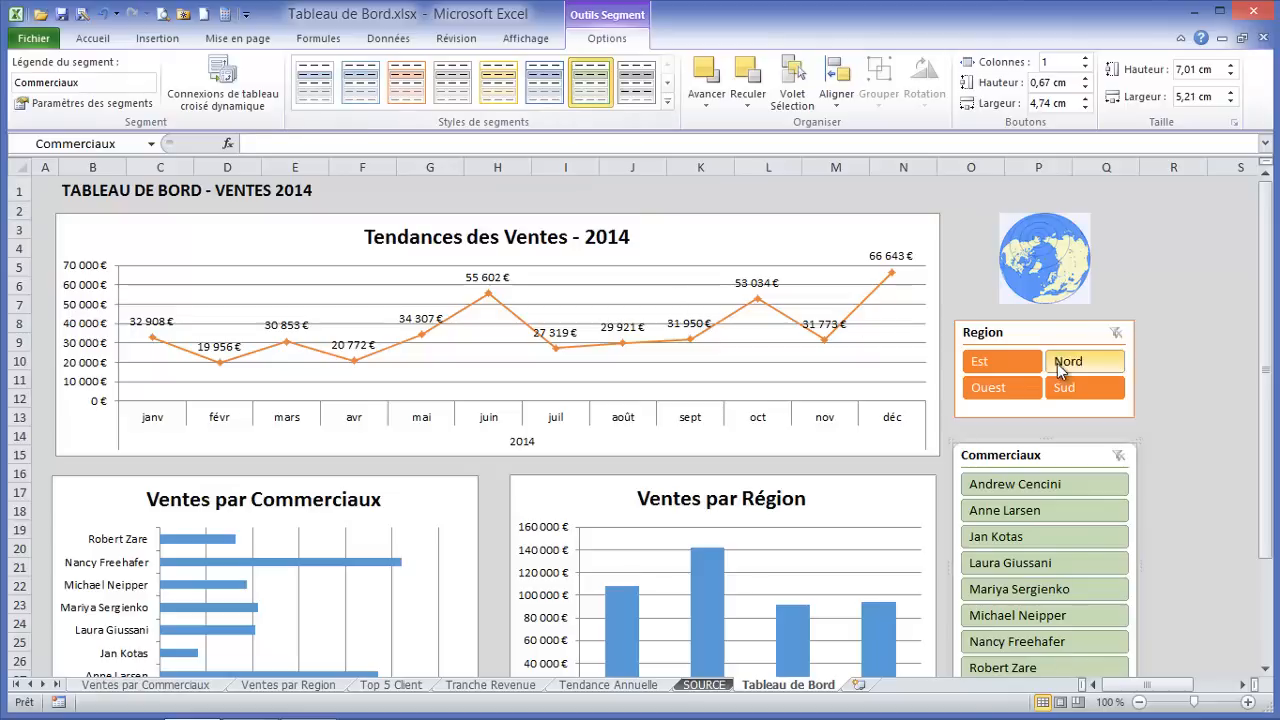
# Connect the Region slicer also to the pivot tables on Top 5 Client, Tranche Revenue, Ventes par Commerciaux and Ventes par Region
pyautogui.click(1021, 331)
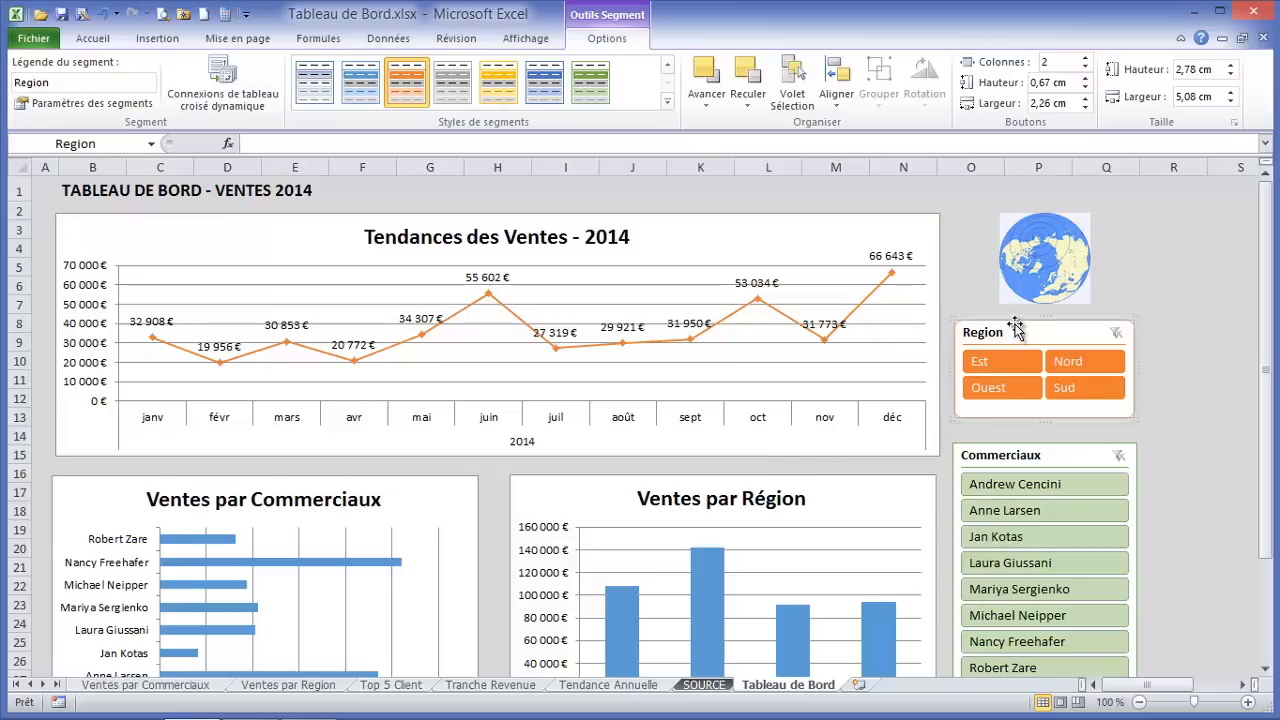
pyautogui.rightClick(1016, 331)
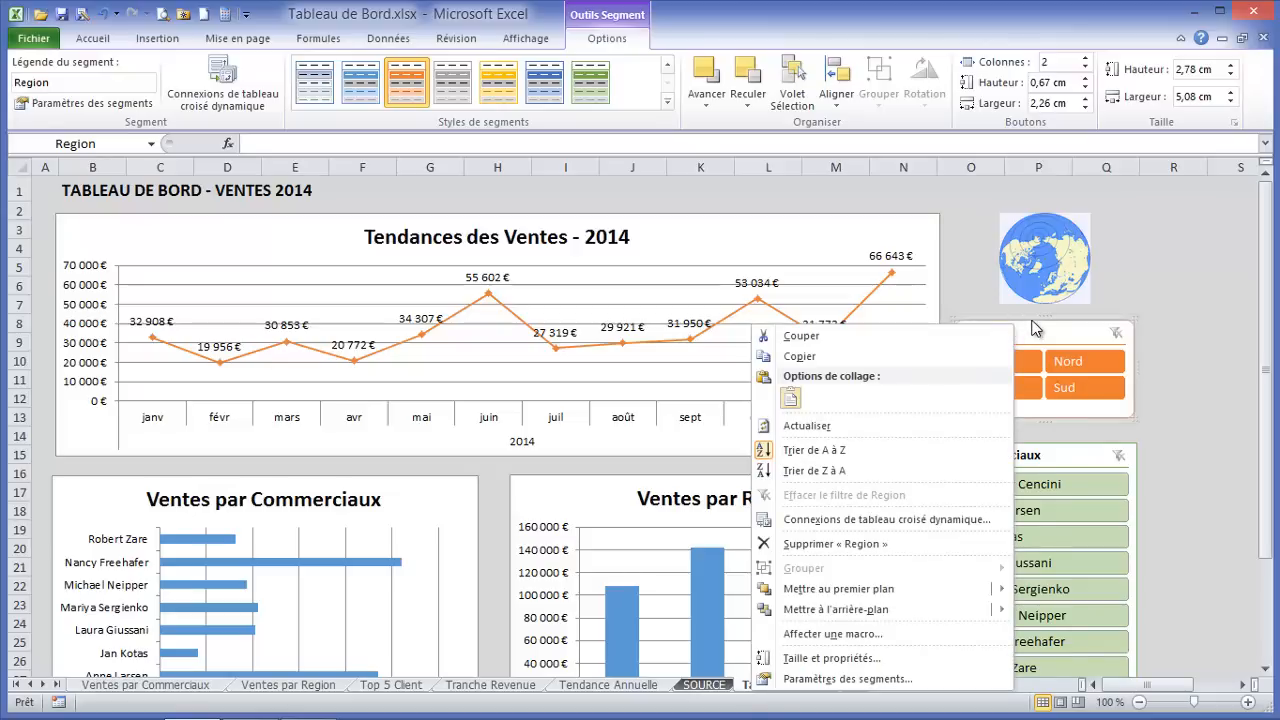
pyautogui.click(867, 522)
pyautogui.moveTo(499, 415); pyautogui.dragTo(642, 424)
pyautogui.moveTo(712, 400); pyautogui.dragTo(658, 216)
pyautogui.click(346, 307)
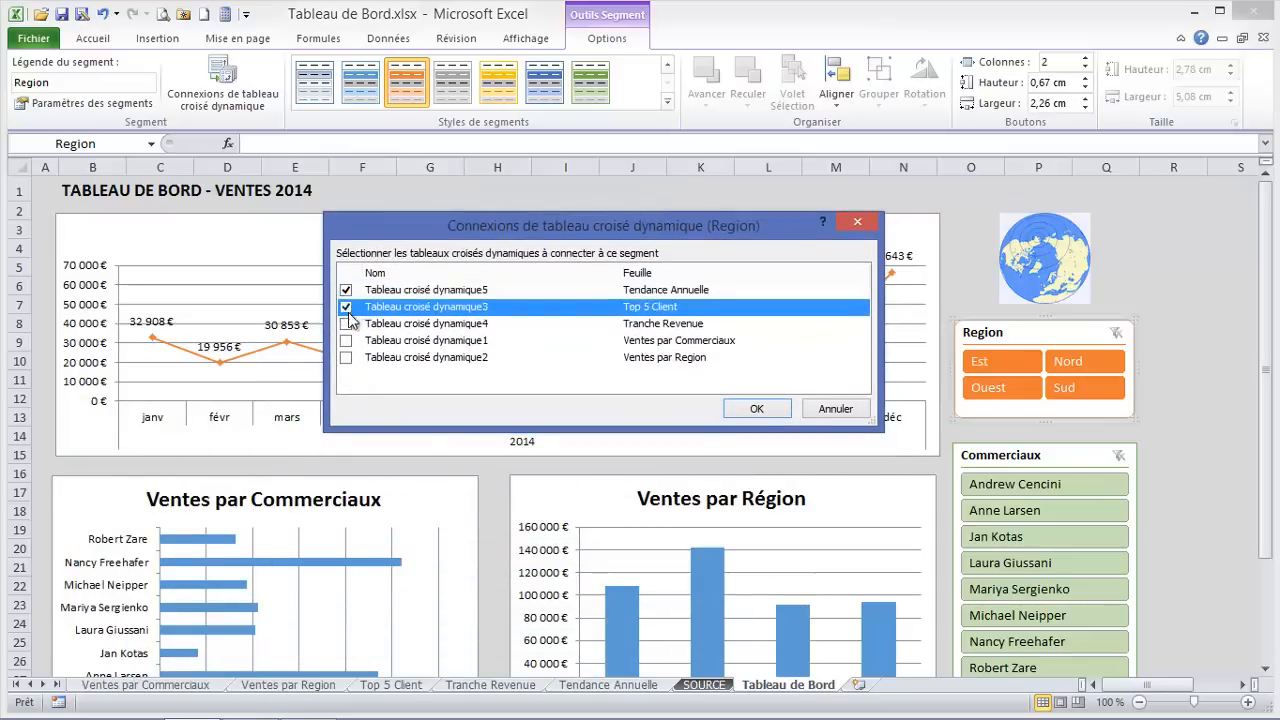
pyautogui.click(346, 324)
pyautogui.click(346, 341)
pyautogui.click(341, 358)
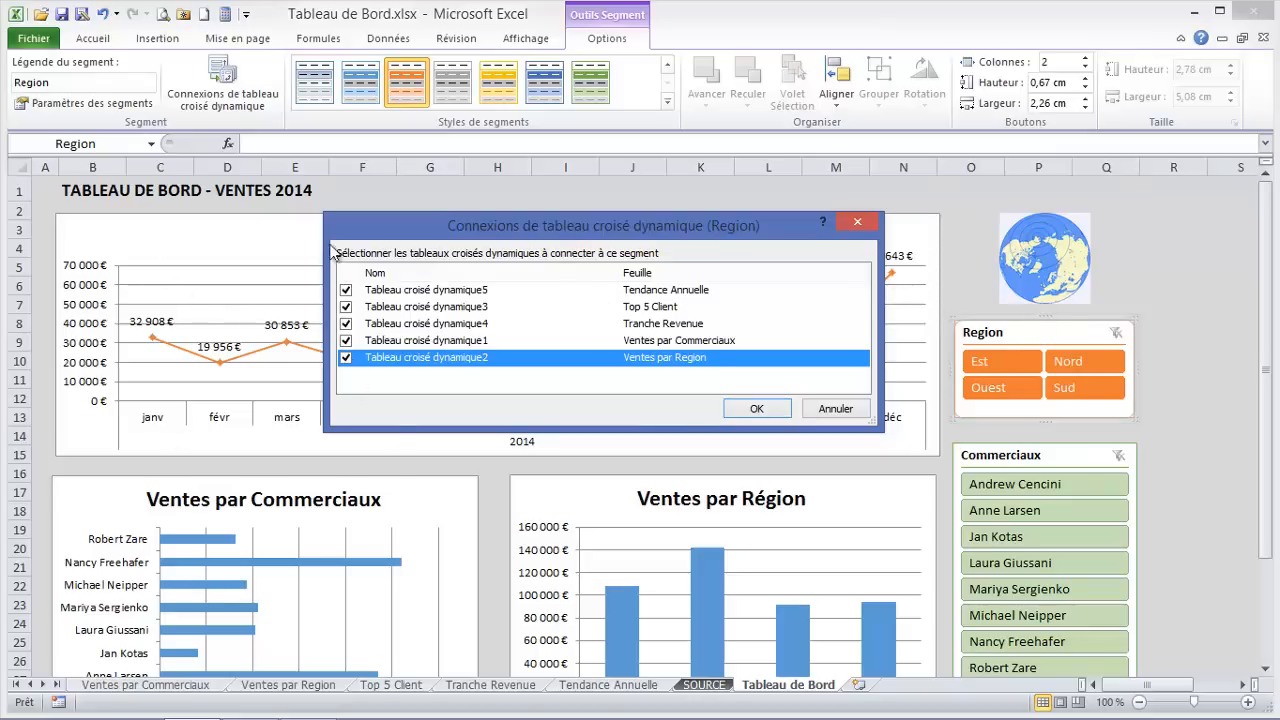
pyautogui.click(756, 408)
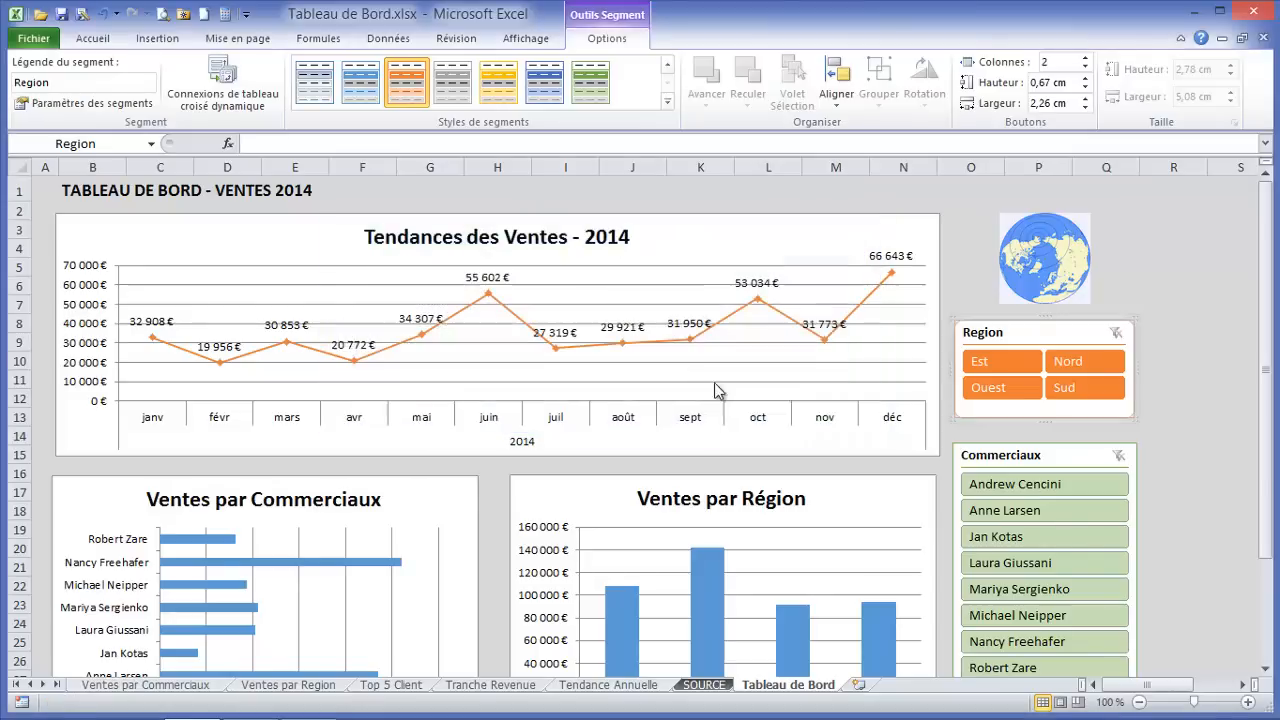
# Connect the Commerciaux slicer also to the pivot tables on Top 5 Client, Tranche Revenue, Ventes par Commerciaux and Ventes par Region
pyautogui.click(1031, 453)
pyautogui.rightClick(1031, 453)
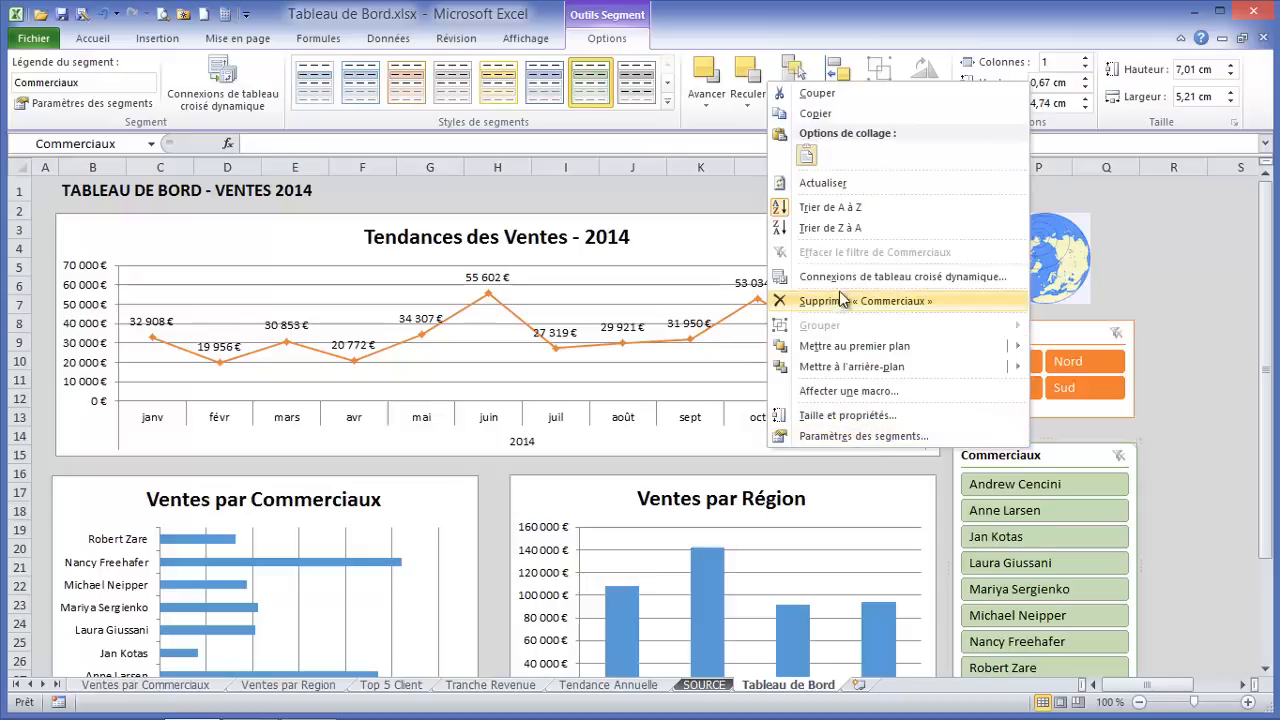
pyautogui.click(866, 278)
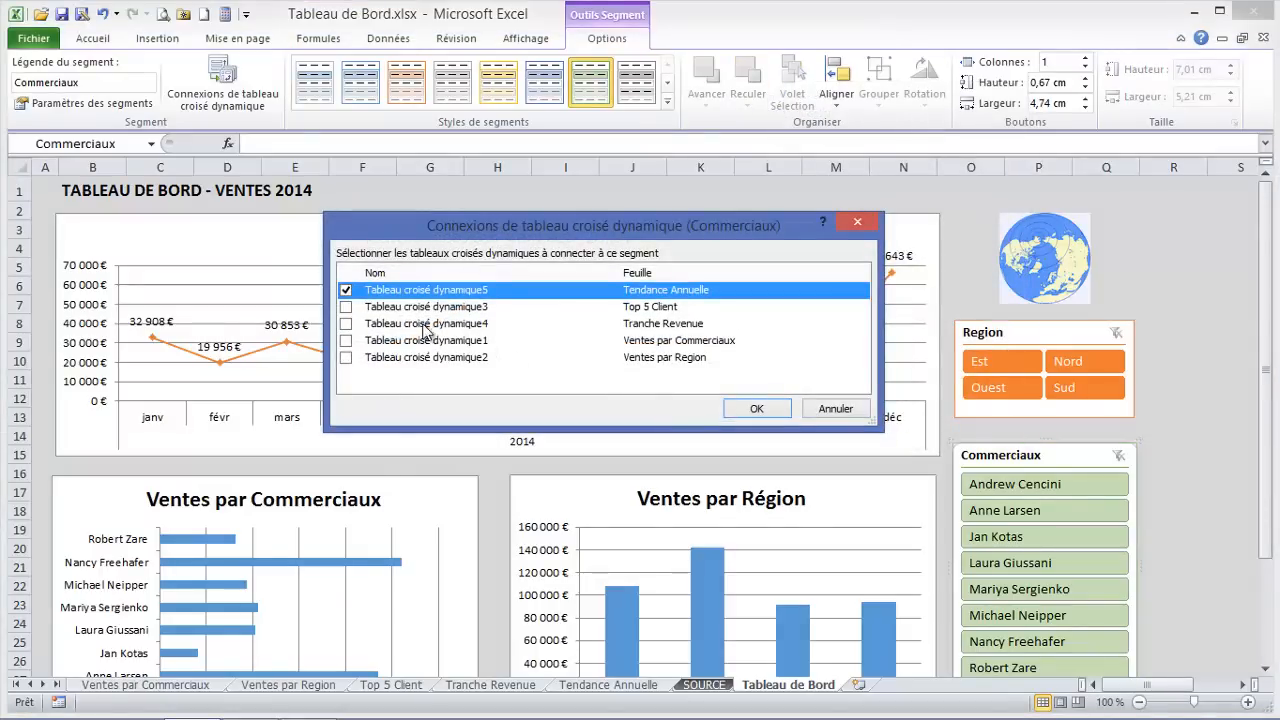
pyautogui.click(345, 306)
pyautogui.click(345, 323)
pyautogui.click(345, 341)
pyautogui.click(345, 358)
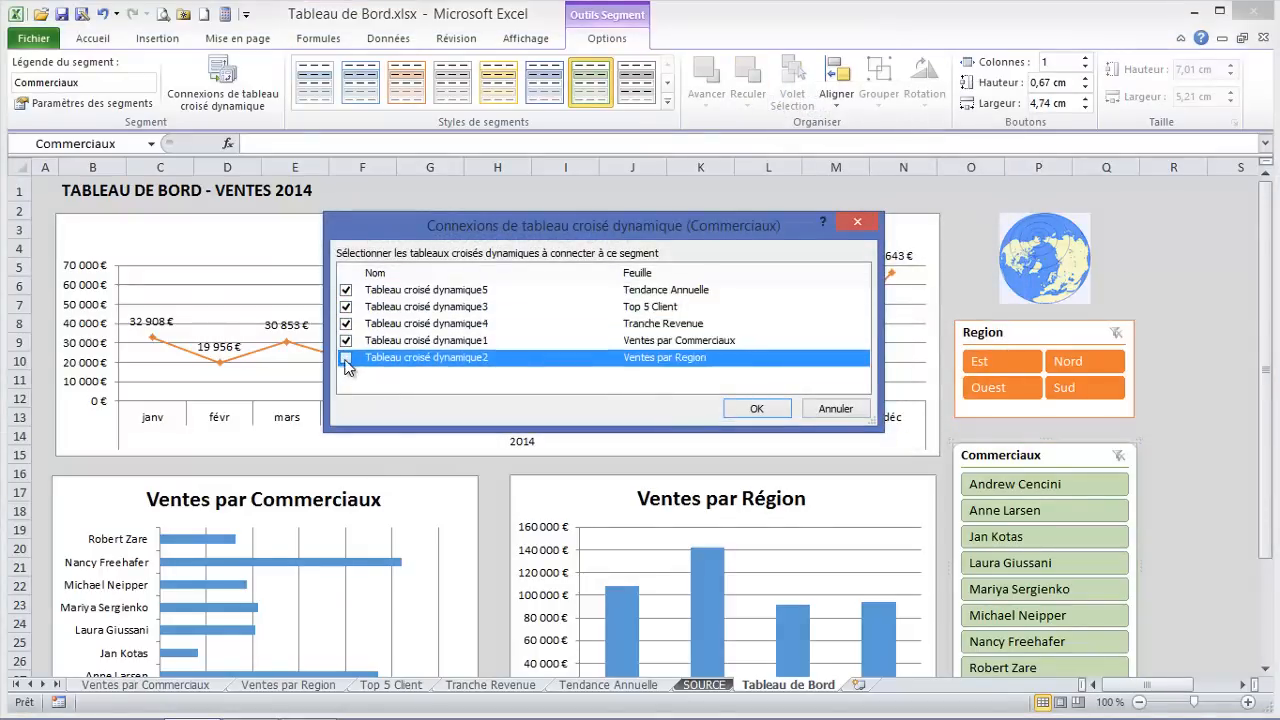
pyautogui.click(757, 409)
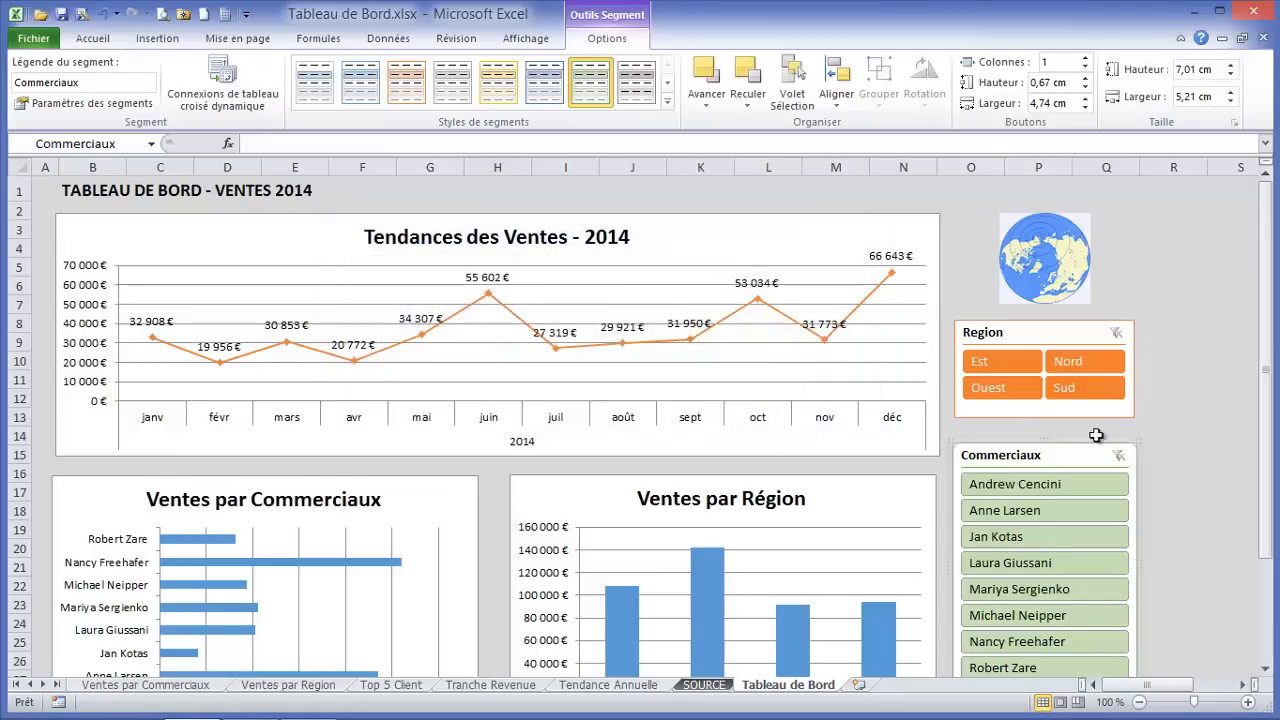
# Move the Commerciaux slicer slightly lower to widen the gap below the Region slicer, and select the Region slicer
pyautogui.moveTo(1065, 445); pyautogui.dragTo(1066, 457)
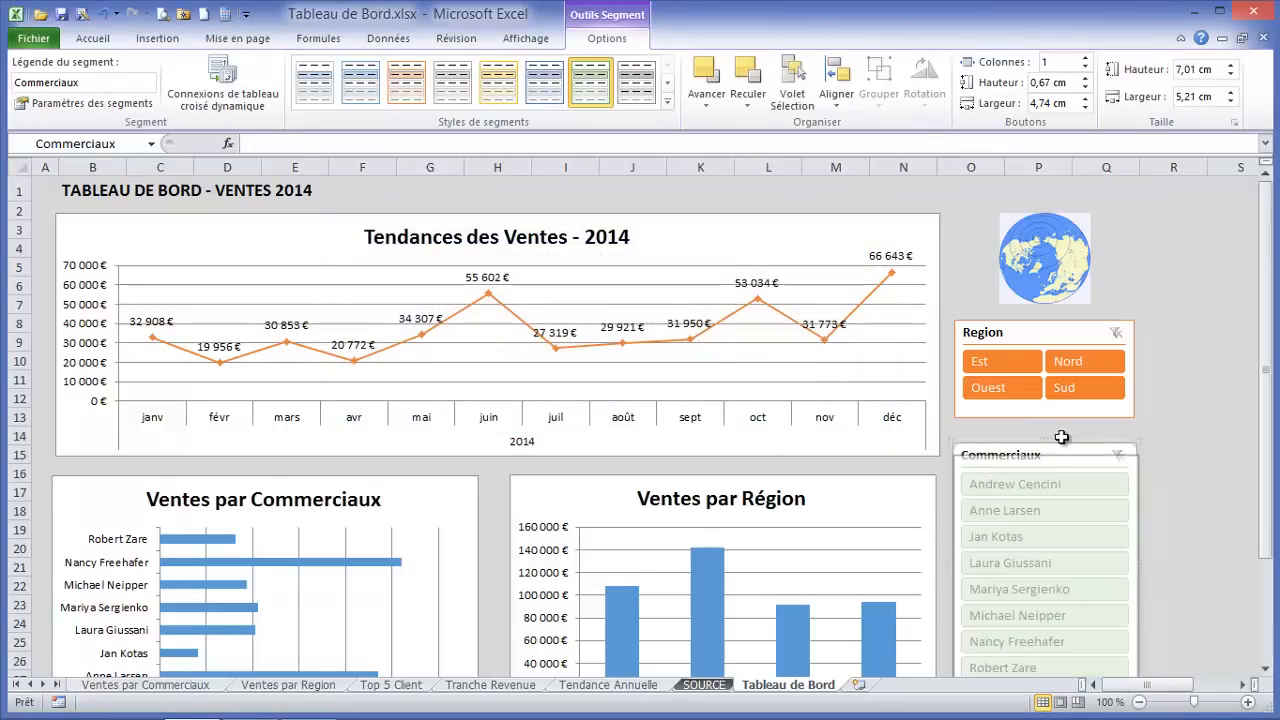
pyautogui.click(1062, 322)
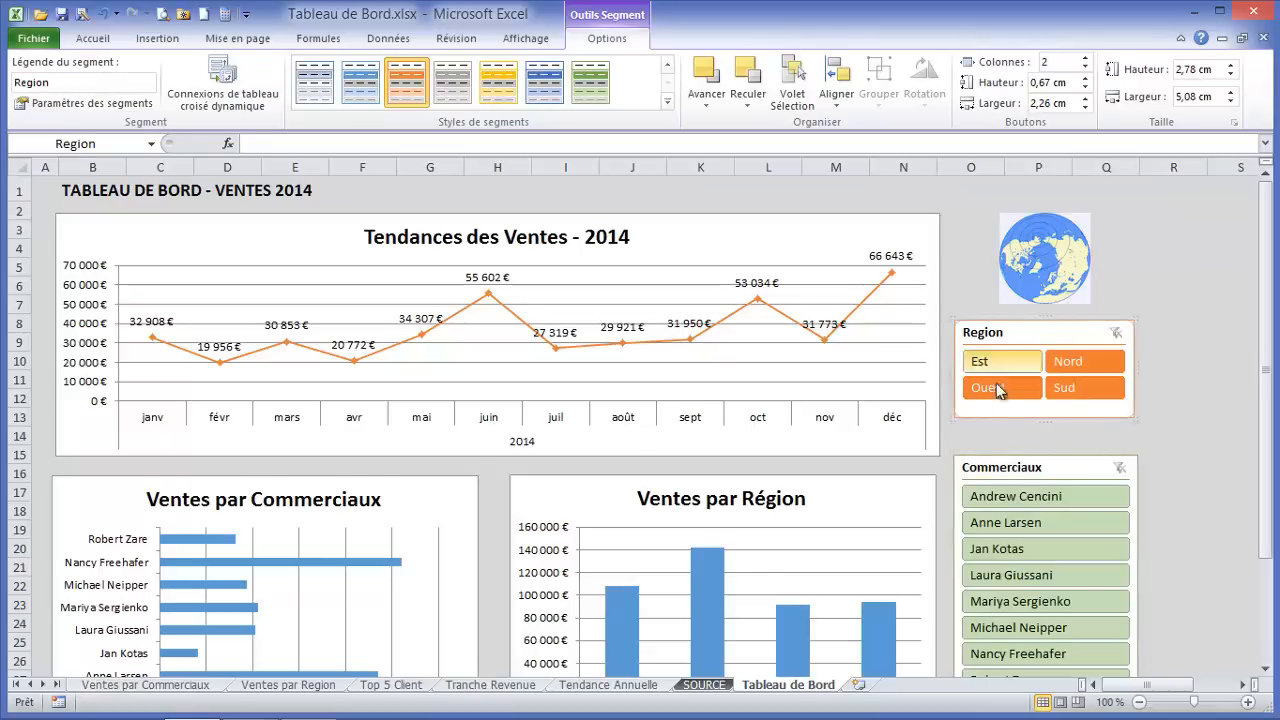
# Test the Region slicer by filtering the dashboard on Ouest, Est, Sud, Nord and Est again in turn
pyautogui.click(992, 390)
pyautogui.click(1010, 366)
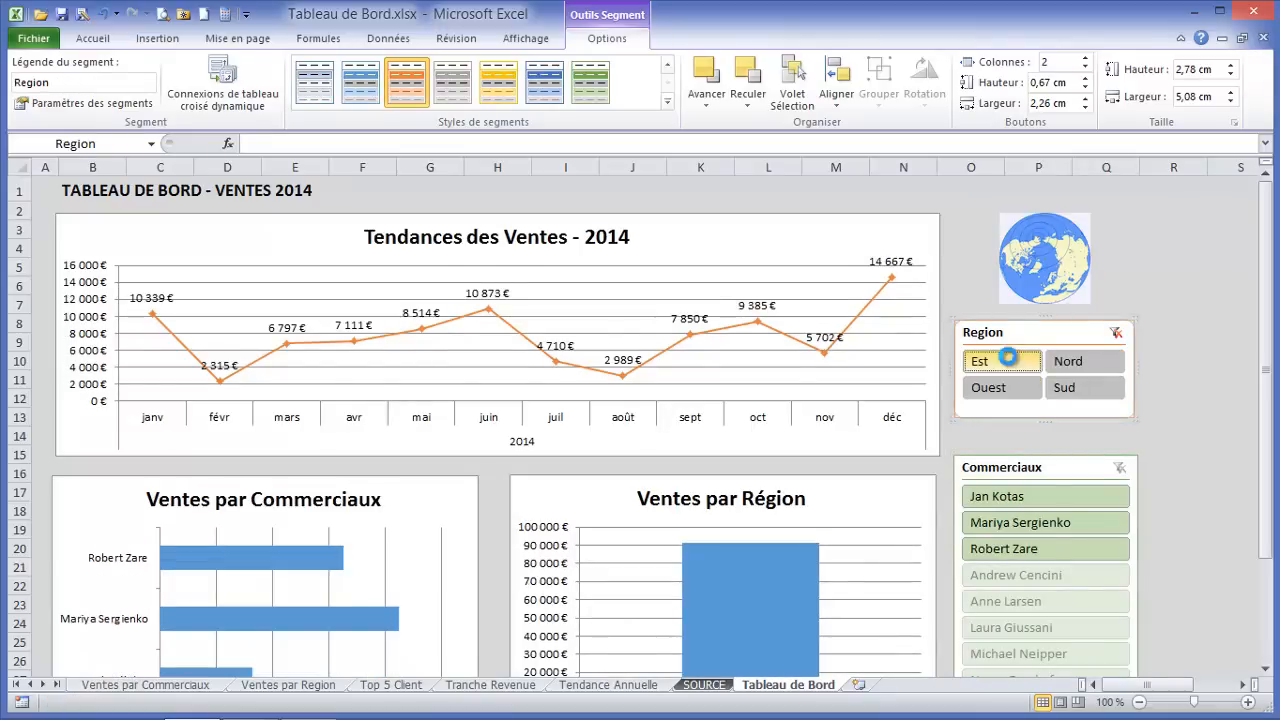
pyautogui.click(1079, 389)
pyautogui.click(1078, 370)
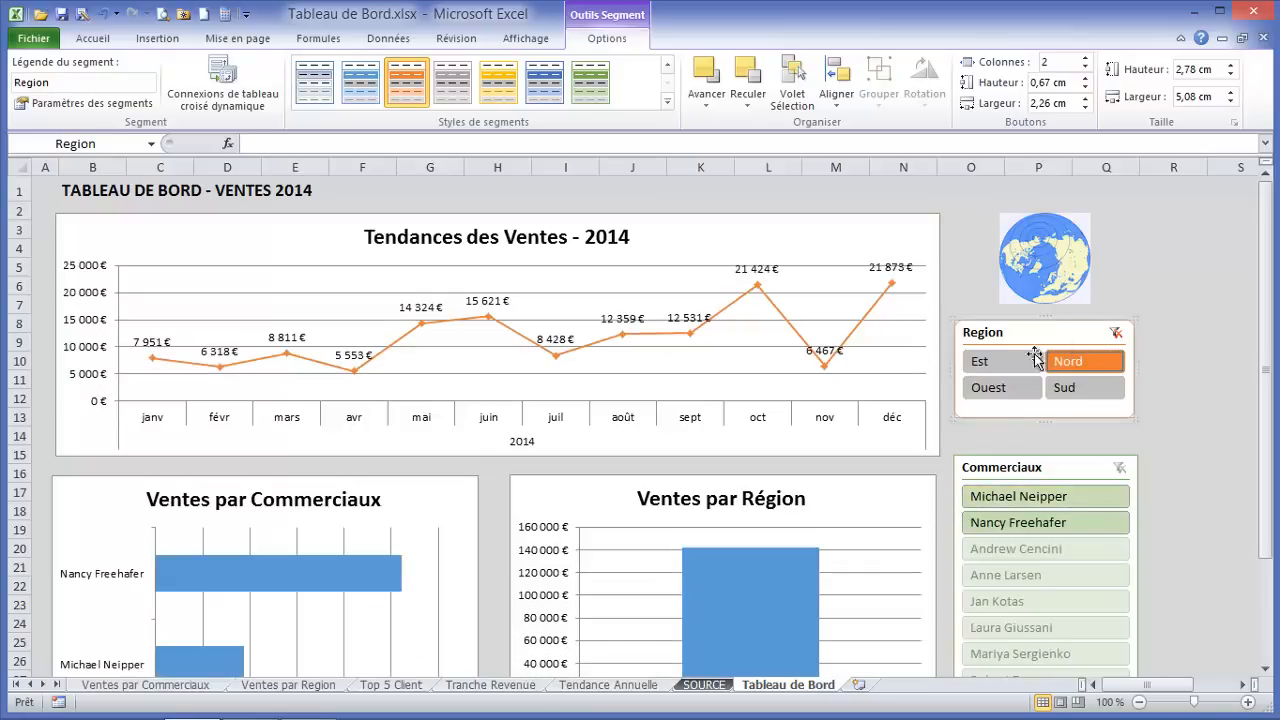
pyautogui.click(1000, 365)
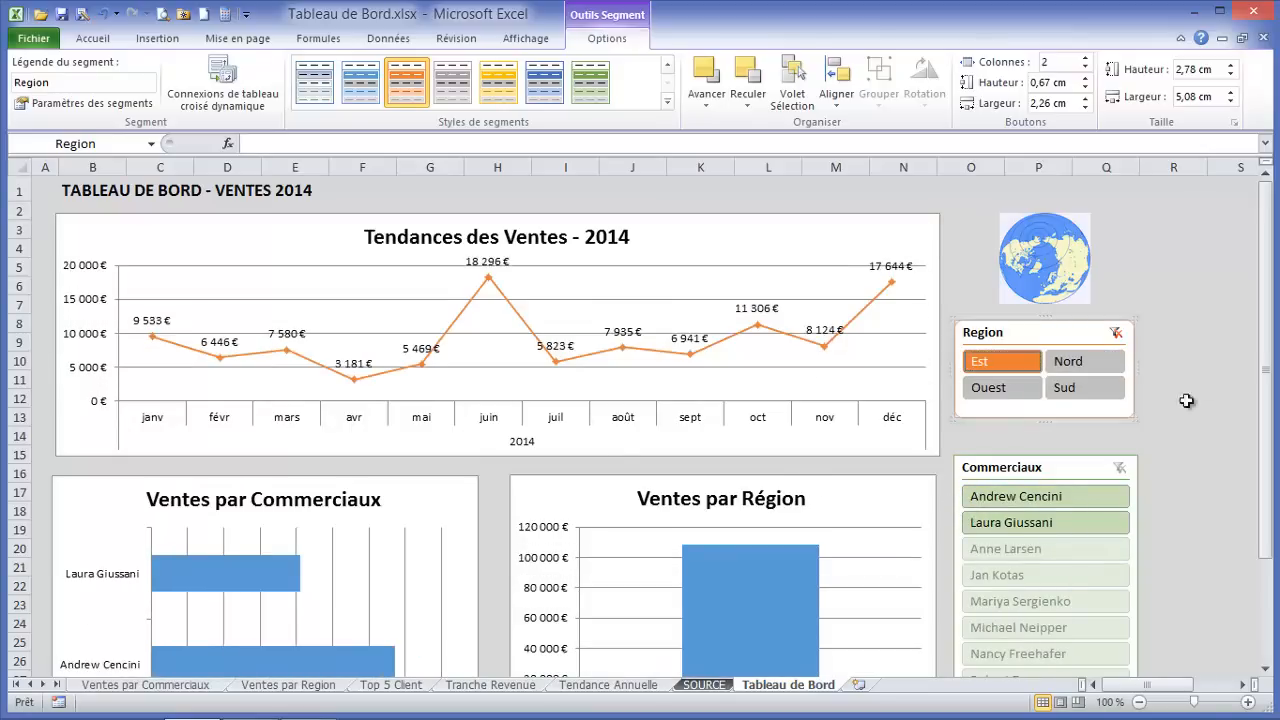
# Filter the Commerciaux slicer on its first seven salespeople, switch the Region filter to Nord, and clear the Region filter
pyautogui.moveTo(1262, 353); pyautogui.dragTo(1258, 476)
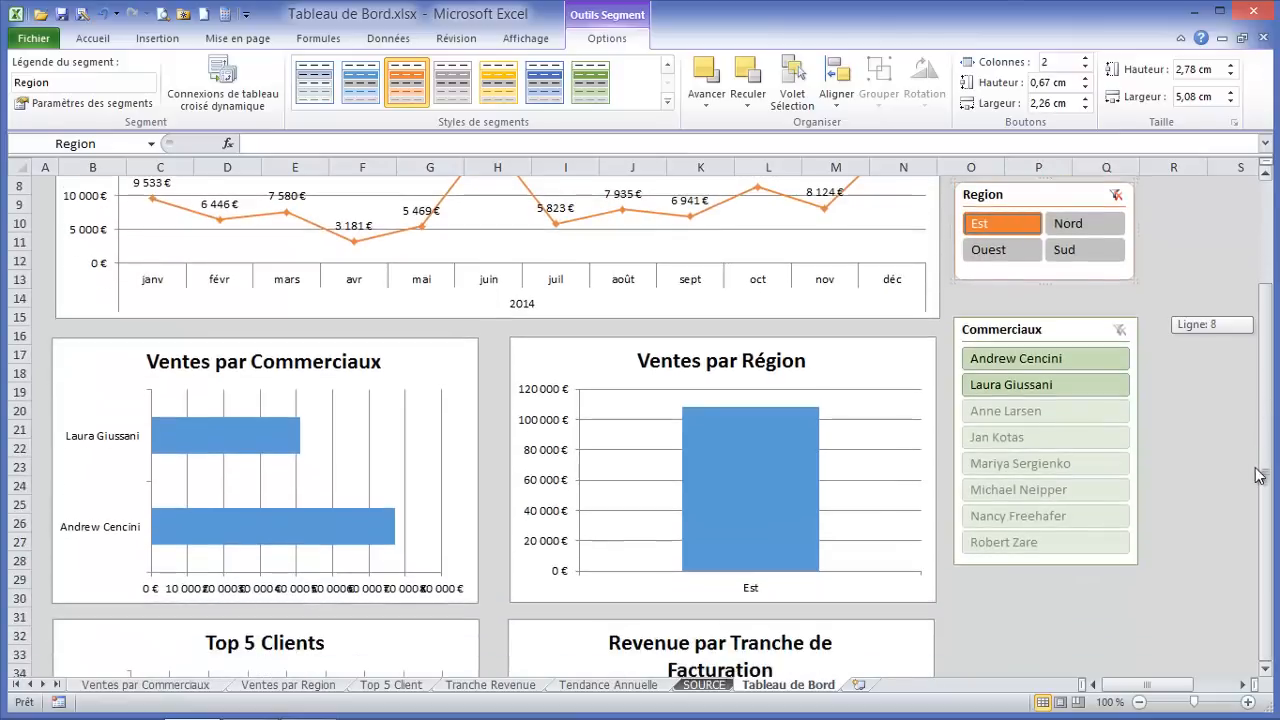
pyautogui.moveTo(1020, 360); pyautogui.dragTo(1012, 508)
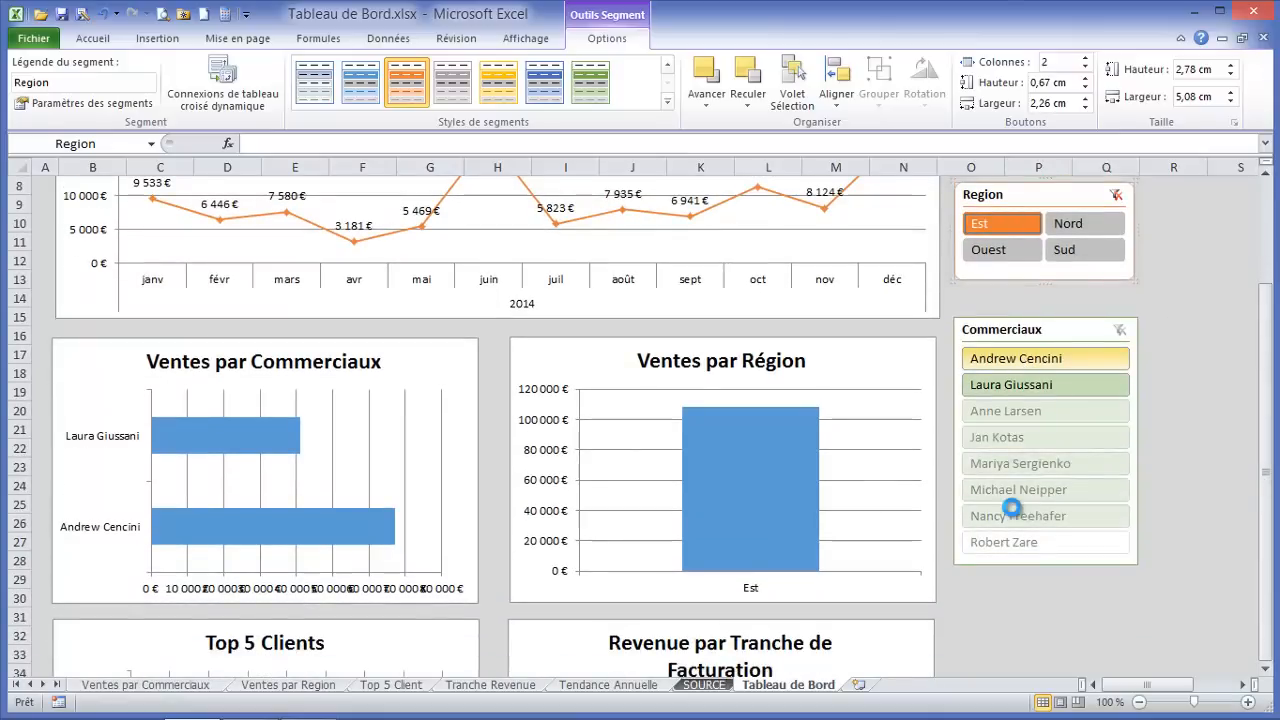
pyautogui.click(1080, 223)
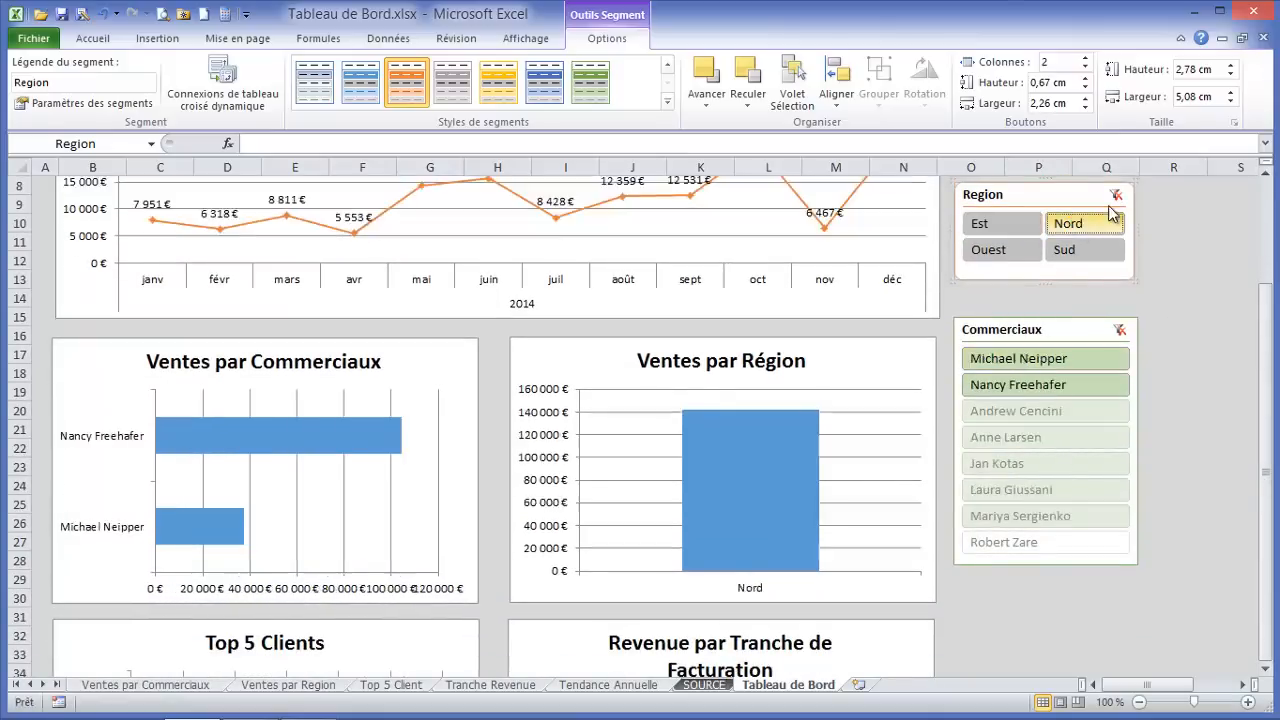
pyautogui.click(1116, 195)
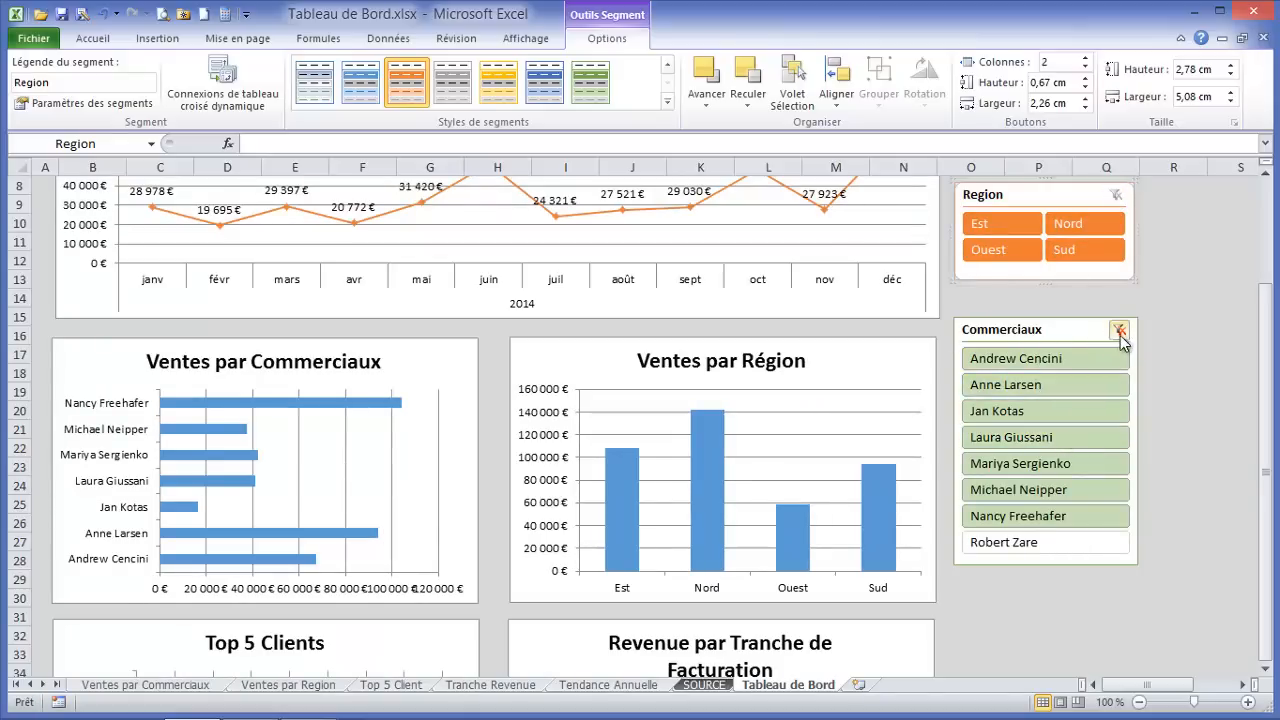
# Filter the Commerciaux slicer on its first five salespeople, review all dashboard charts, and select the title cell B1
pyautogui.moveTo(1035, 360); pyautogui.dragTo(1037, 465)
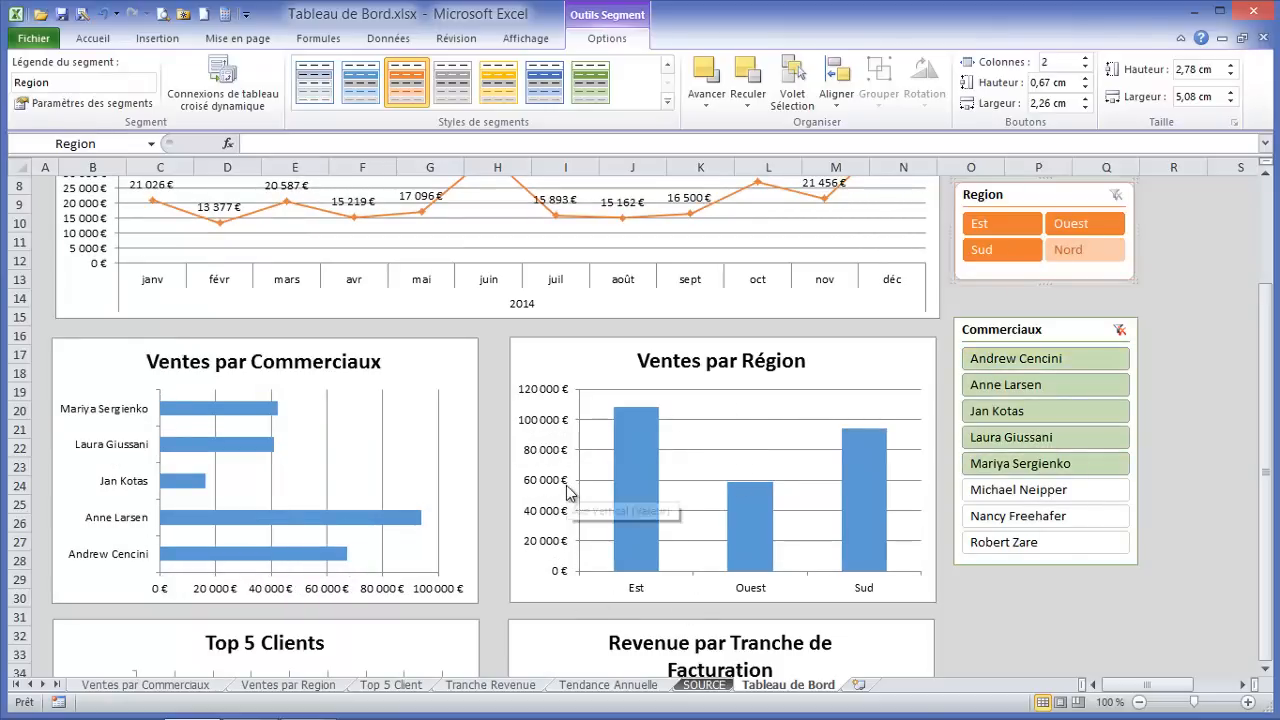
pyautogui.moveTo(1266, 334); pyautogui.dragTo(1268, 445)
pyautogui.click(1020, 612)
pyautogui.scroll(-4, 1012, 603)
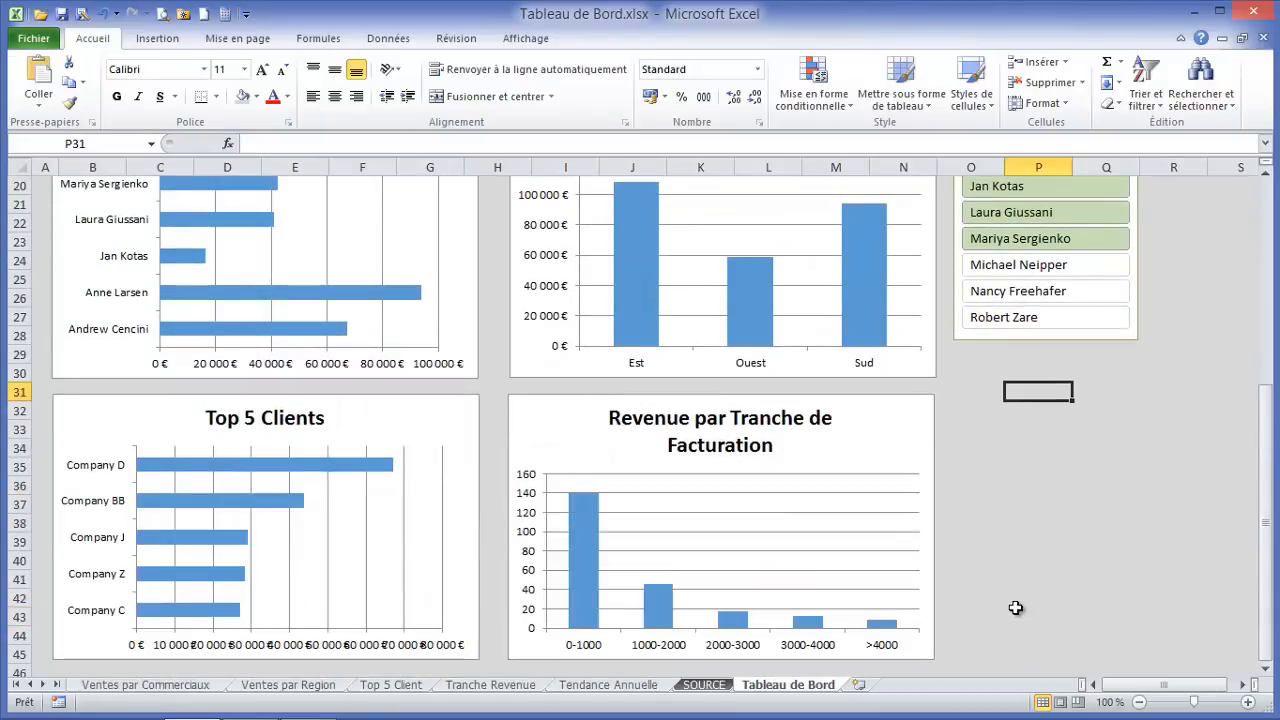
pyautogui.scroll(-2, 1008, 598)
pyautogui.scroll(8, 1005, 595)
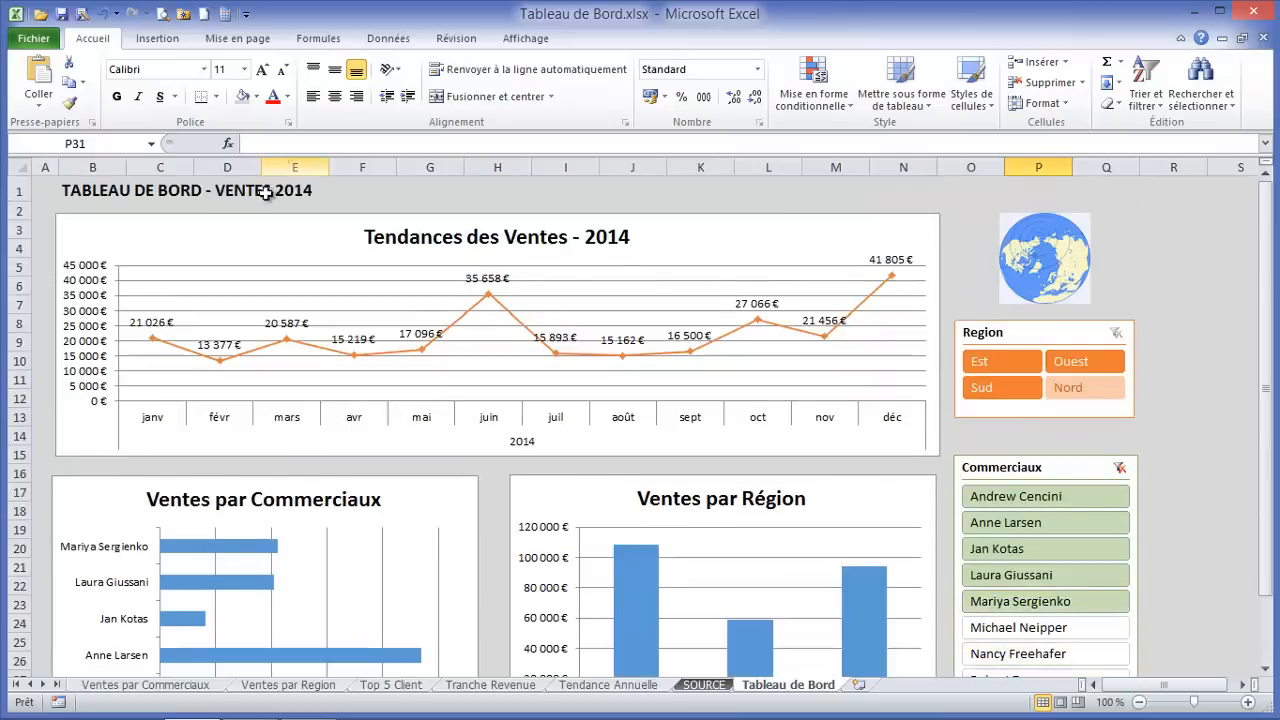
pyautogui.click(197, 196)
pyautogui.click(106, 190)
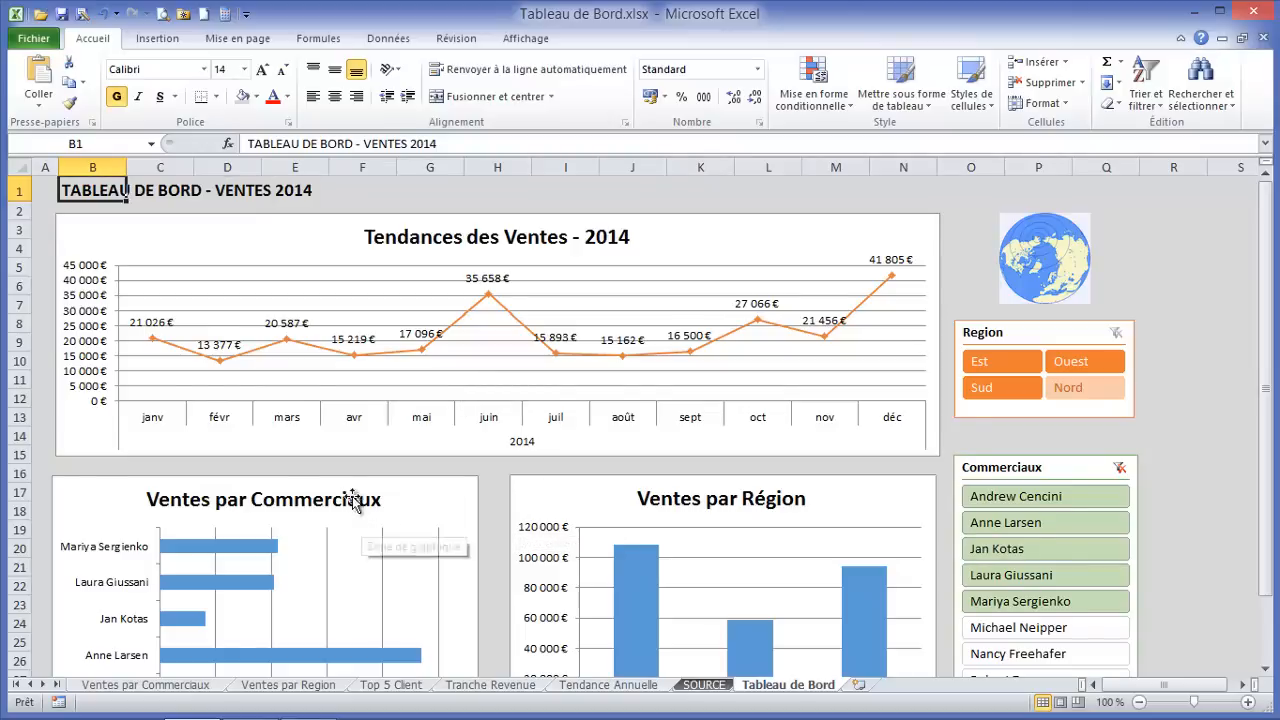
# Fill the columns of the Ventes par Région chart with the dark gold theme colour
pyautogui.scroll(-1, 343, 487)
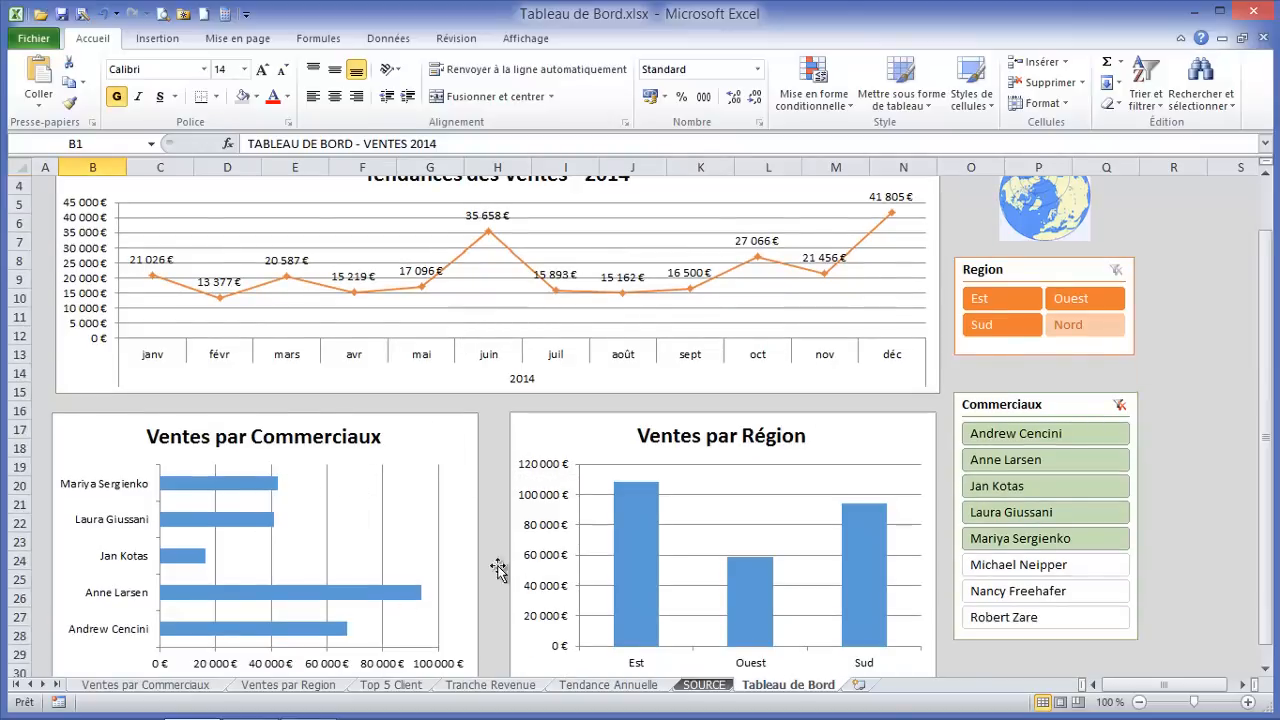
pyautogui.click(638, 526)
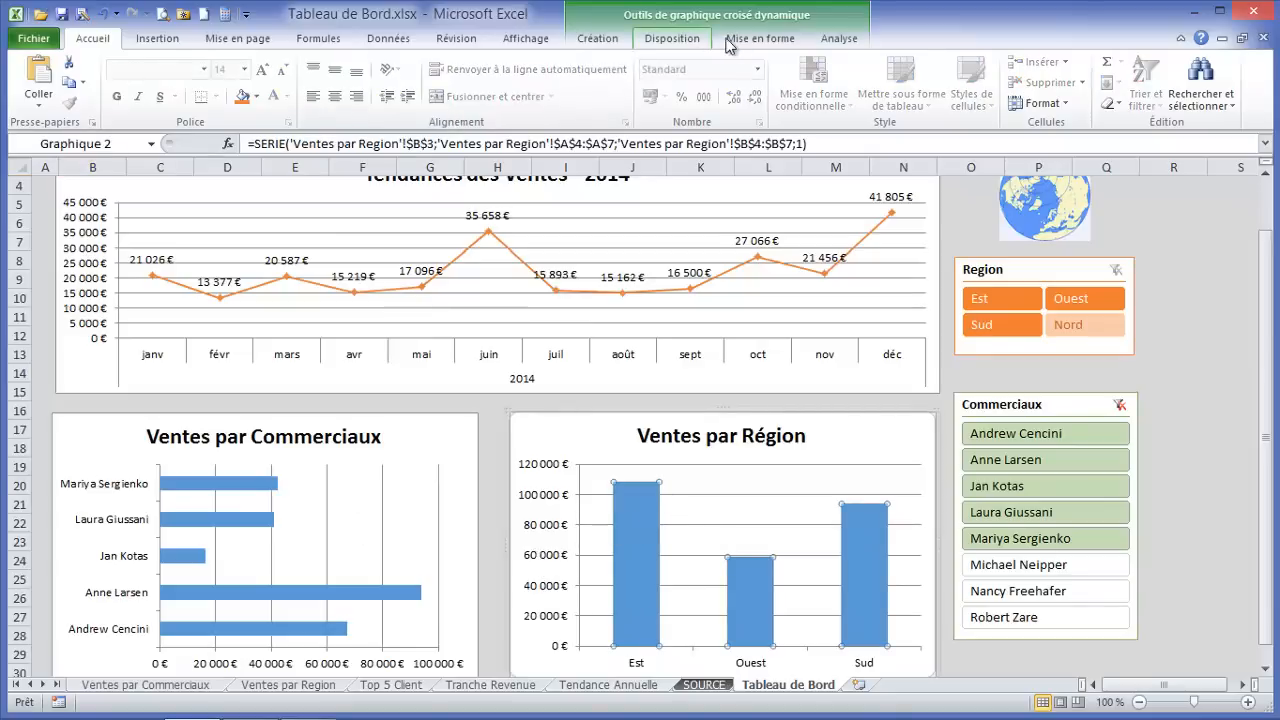
pyautogui.click(668, 40)
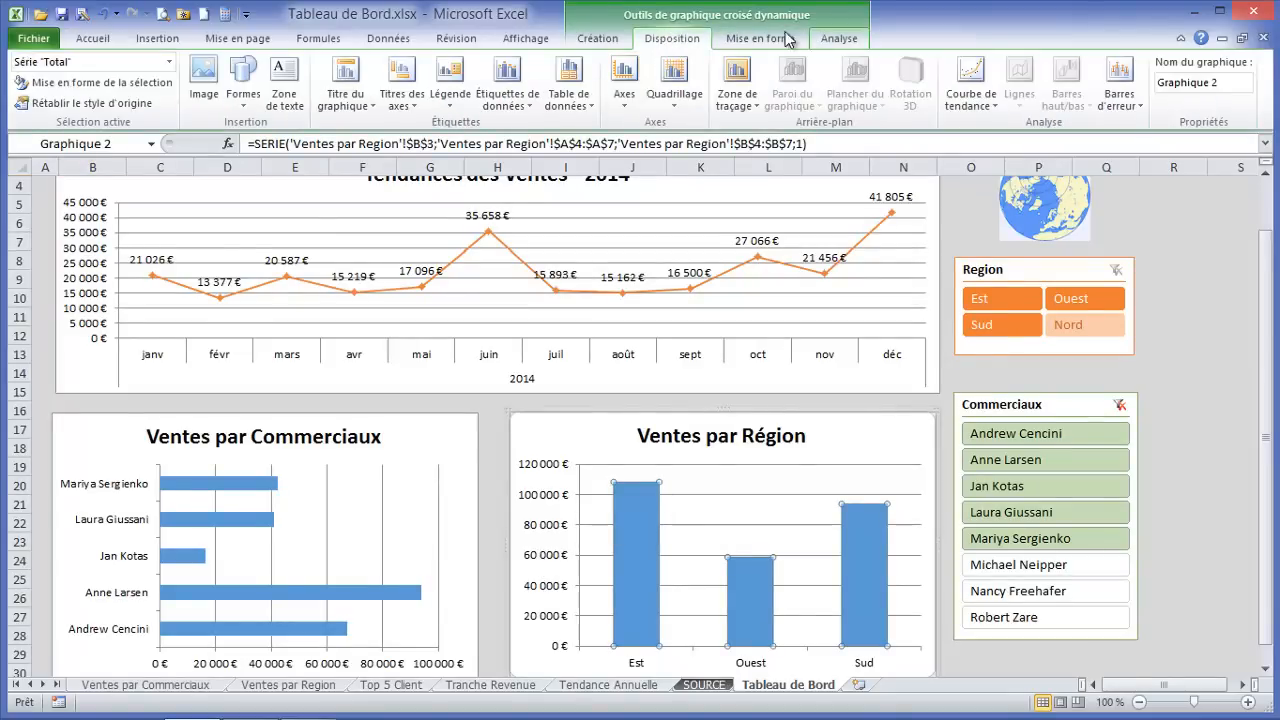
pyautogui.click(728, 40)
pyautogui.click(706, 62)
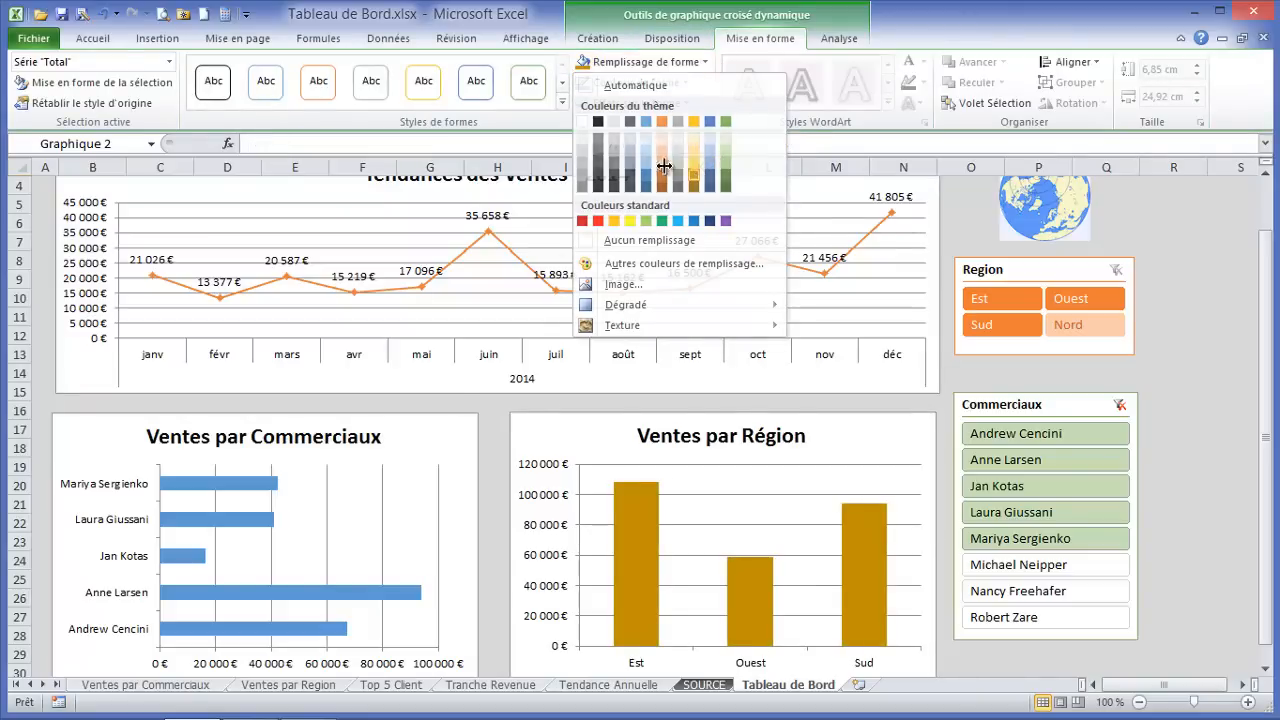
pyautogui.click(696, 178)
# Fill the columns of the Revenue par Tranche de Facturation chart with the standard purple
pyautogui.scroll(-10, 240, 487)
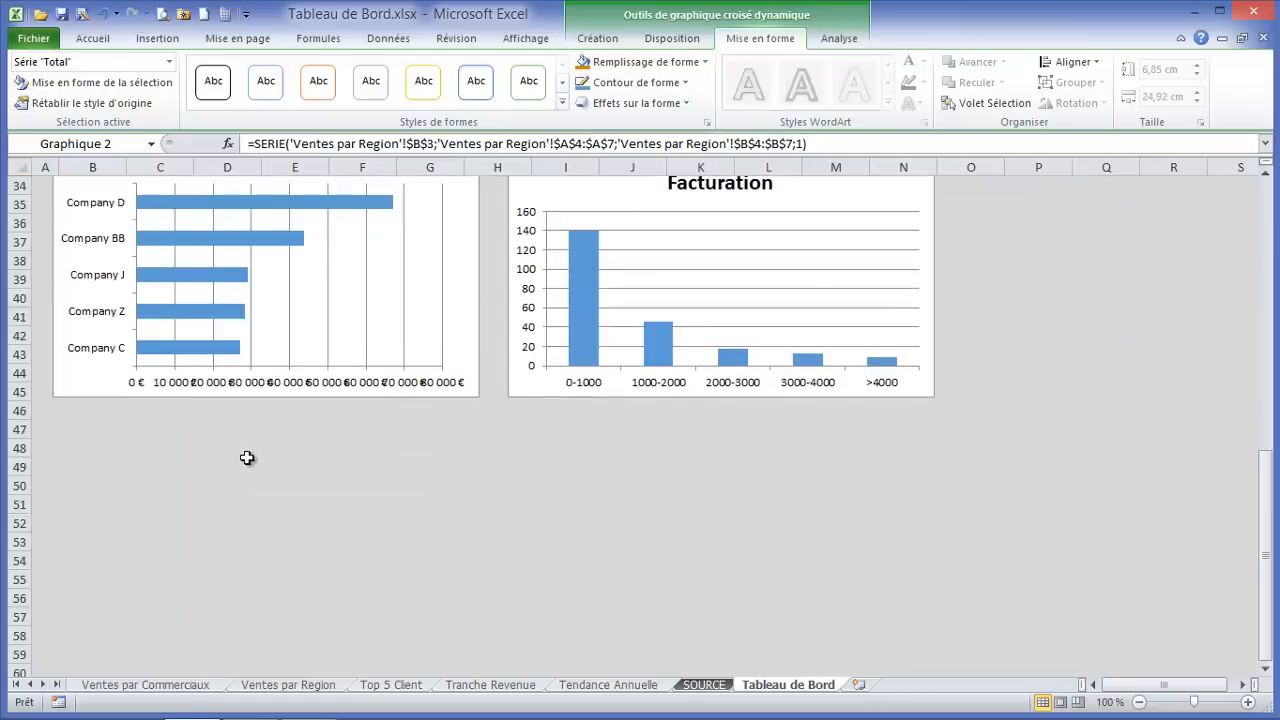
pyautogui.scroll(2, 337, 380)
pyautogui.click(580, 390)
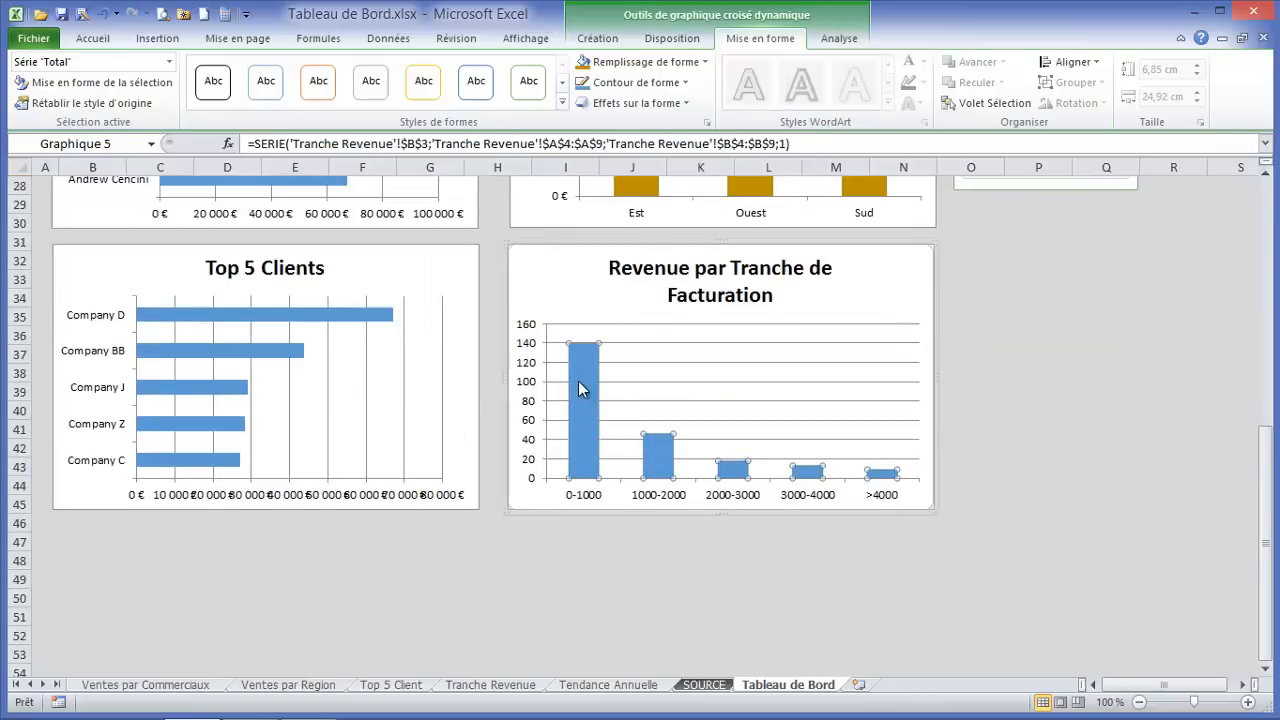
pyautogui.click(704, 62)
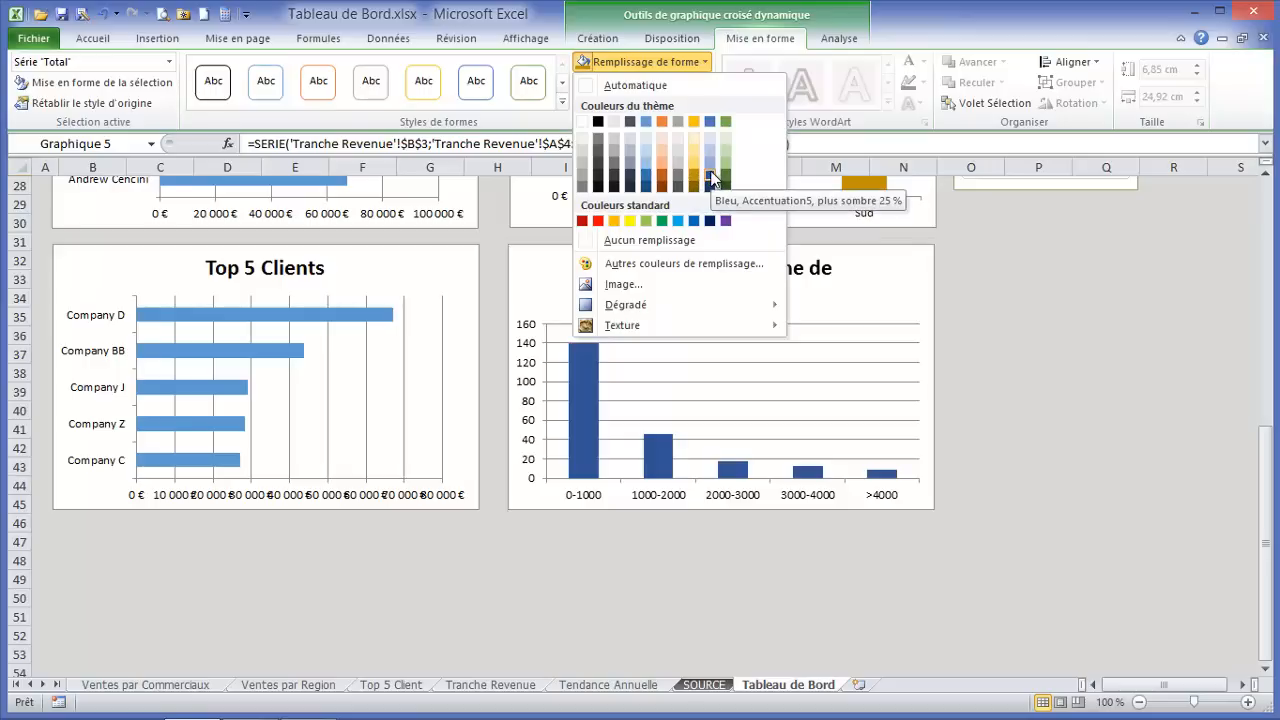
pyautogui.click(725, 220)
# Fill the bars of the Top 5 Clients chart with golden orange
pyautogui.click(390, 314)
pyautogui.click(390, 314)
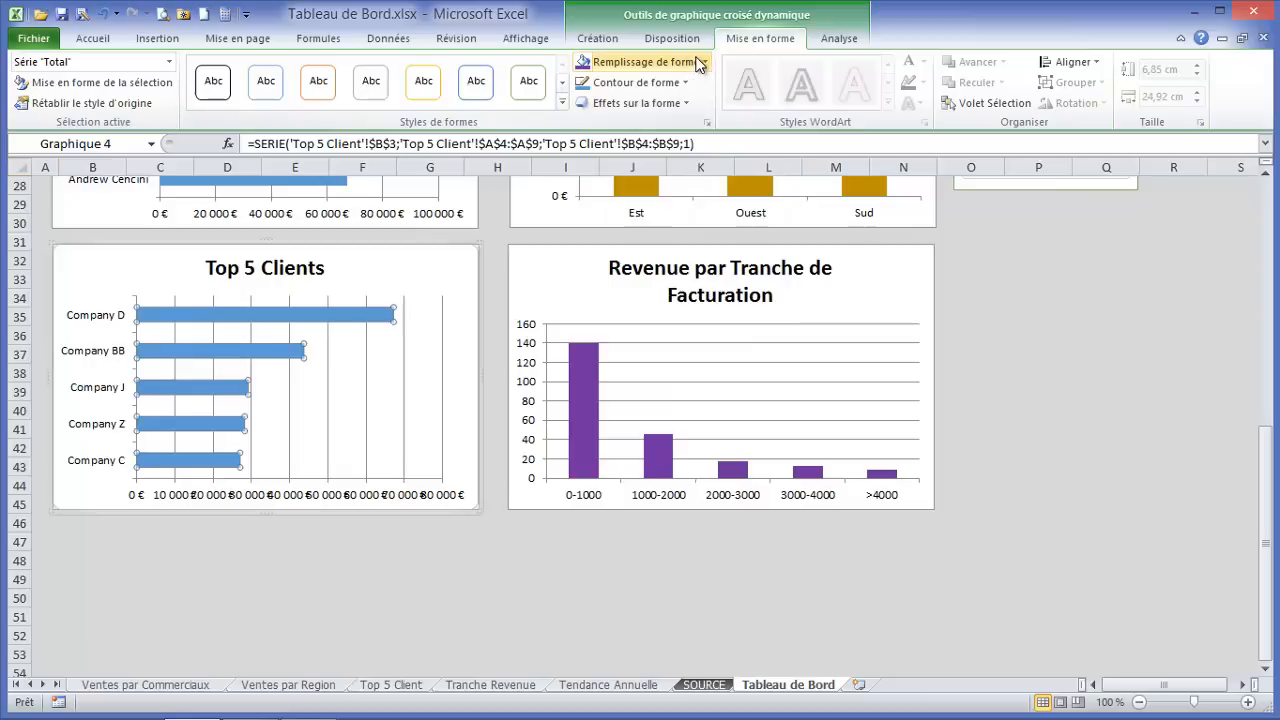
pyautogui.click(701, 62)
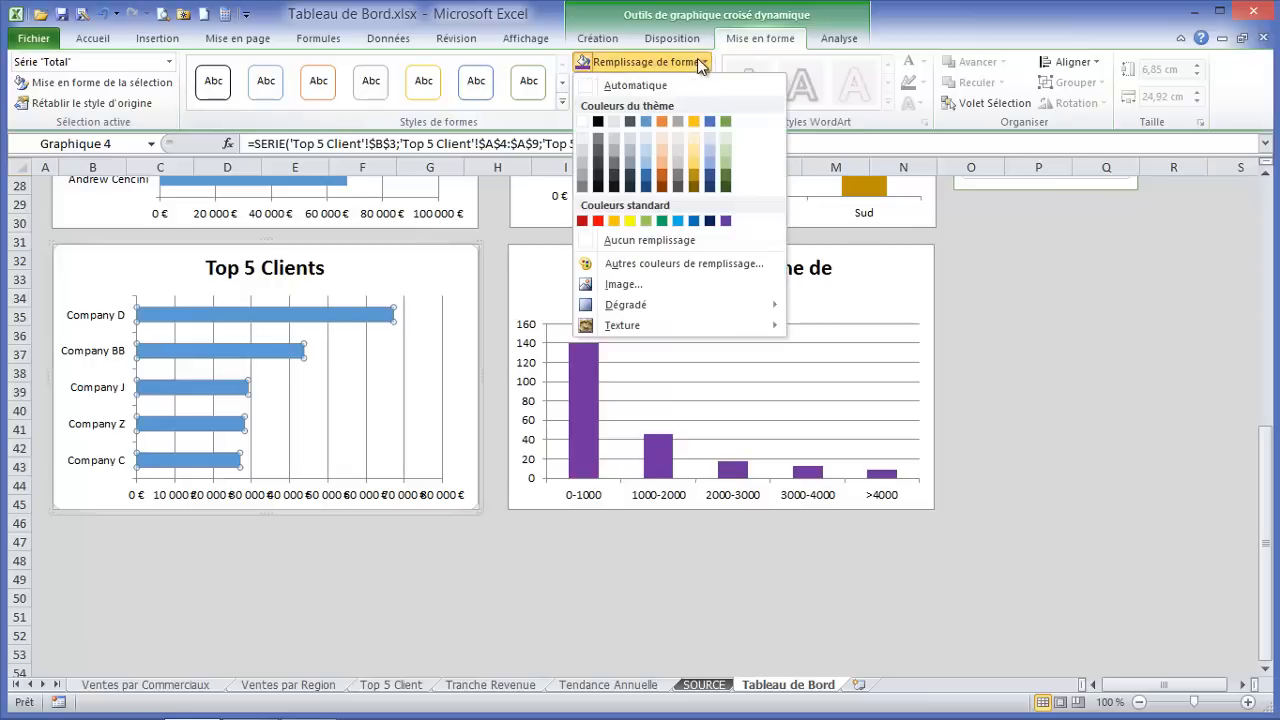
pyautogui.click(597, 220)
# Filter the Commerciaux slicer on its last four salespeople, review the updated charts, and select the title cell B1
pyautogui.scroll(4, 443, 251)
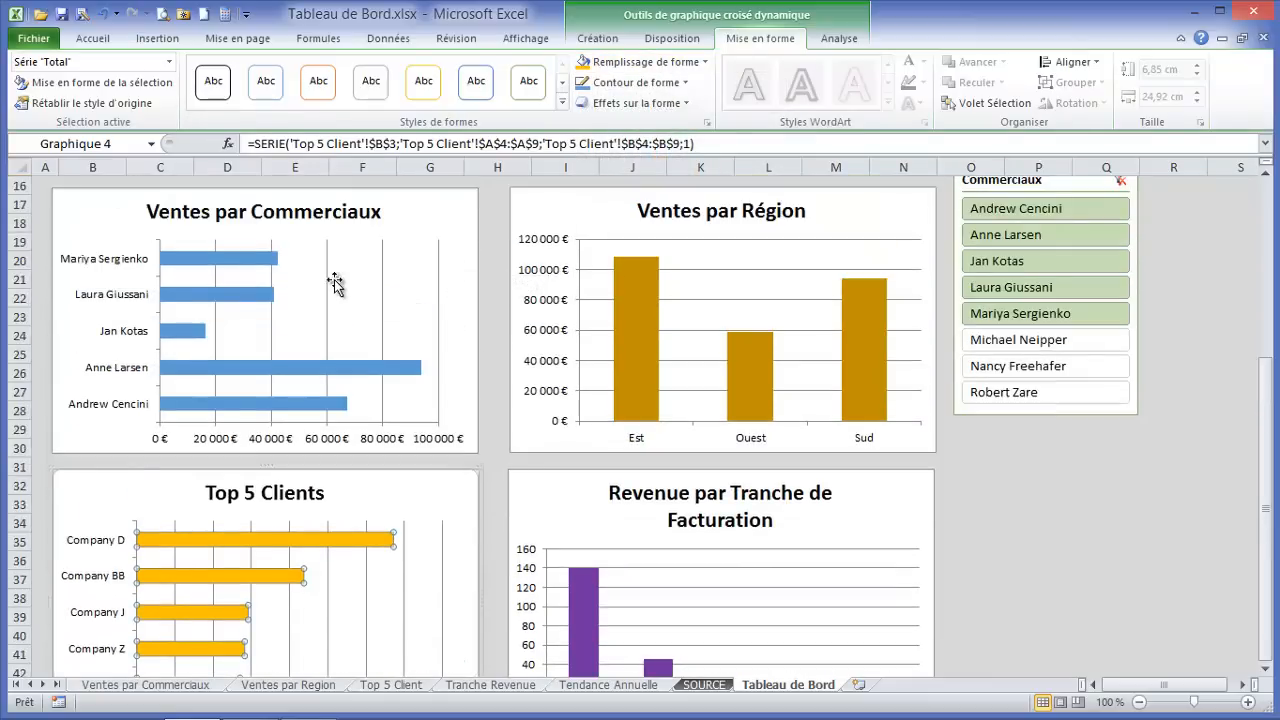
pyautogui.scroll(-1, 335, 284)
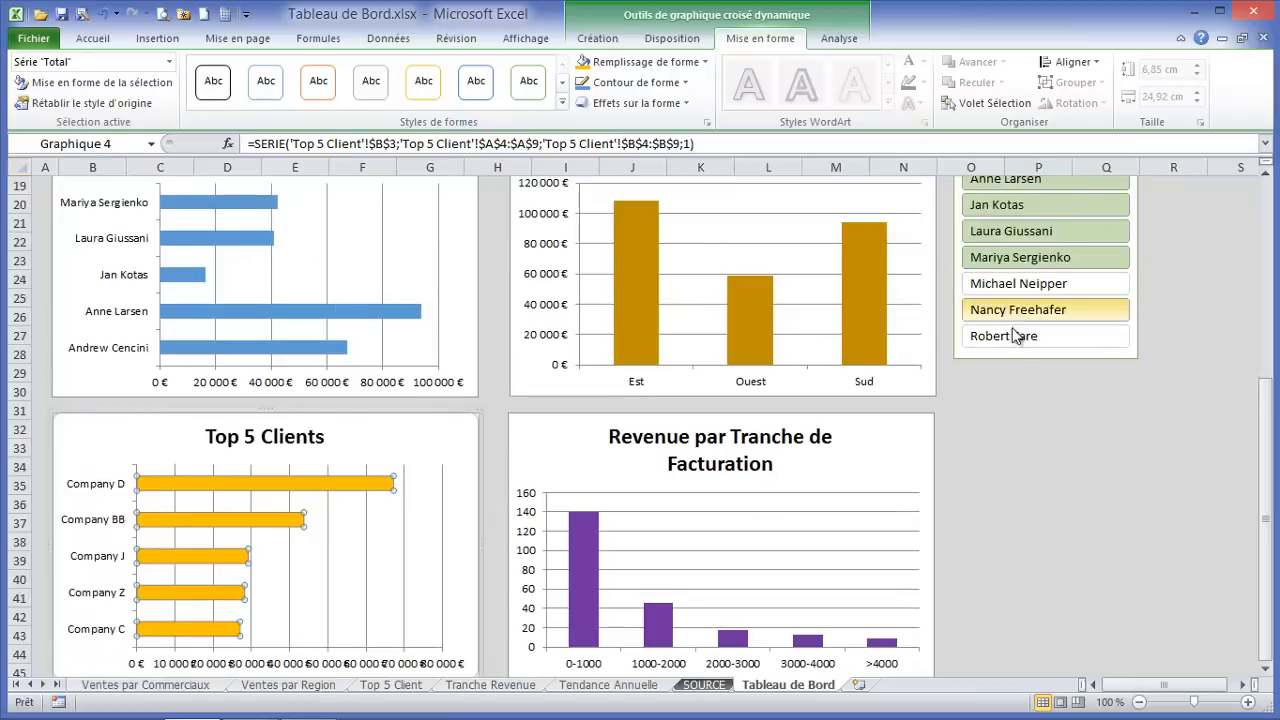
pyautogui.moveTo(1013, 336); pyautogui.dragTo(1000, 257)
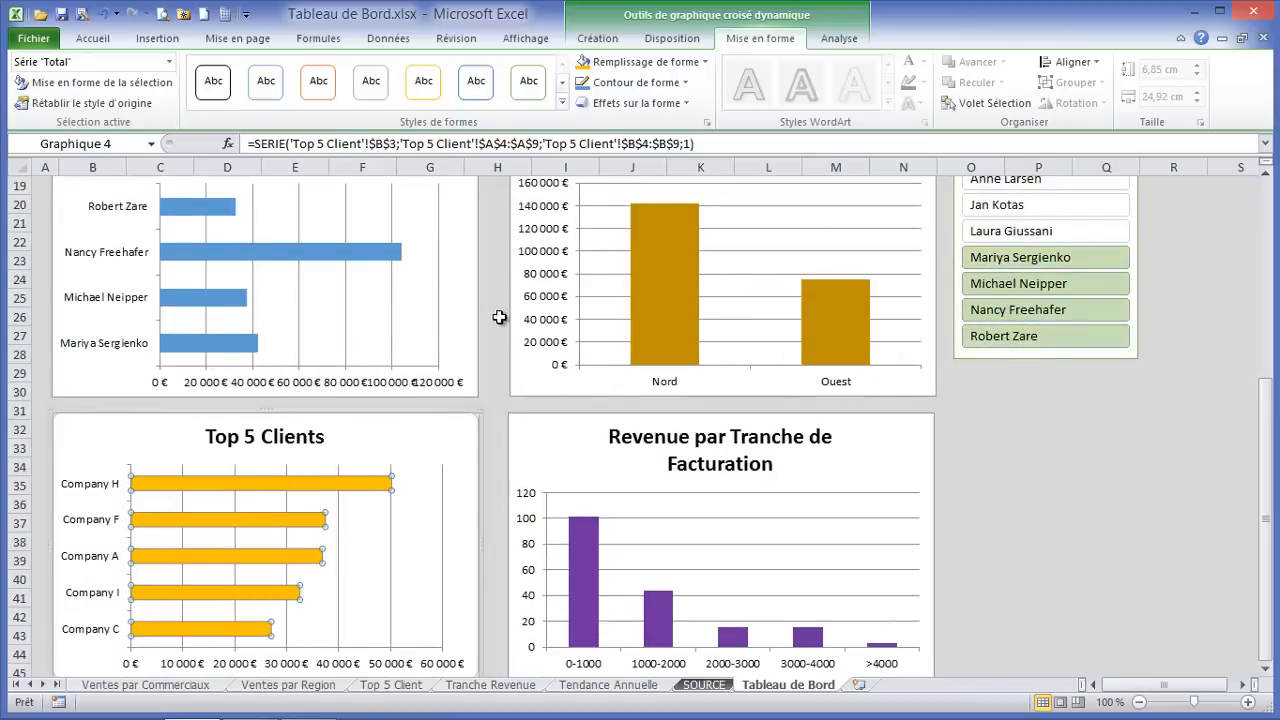
pyautogui.scroll(1, 915, 283)
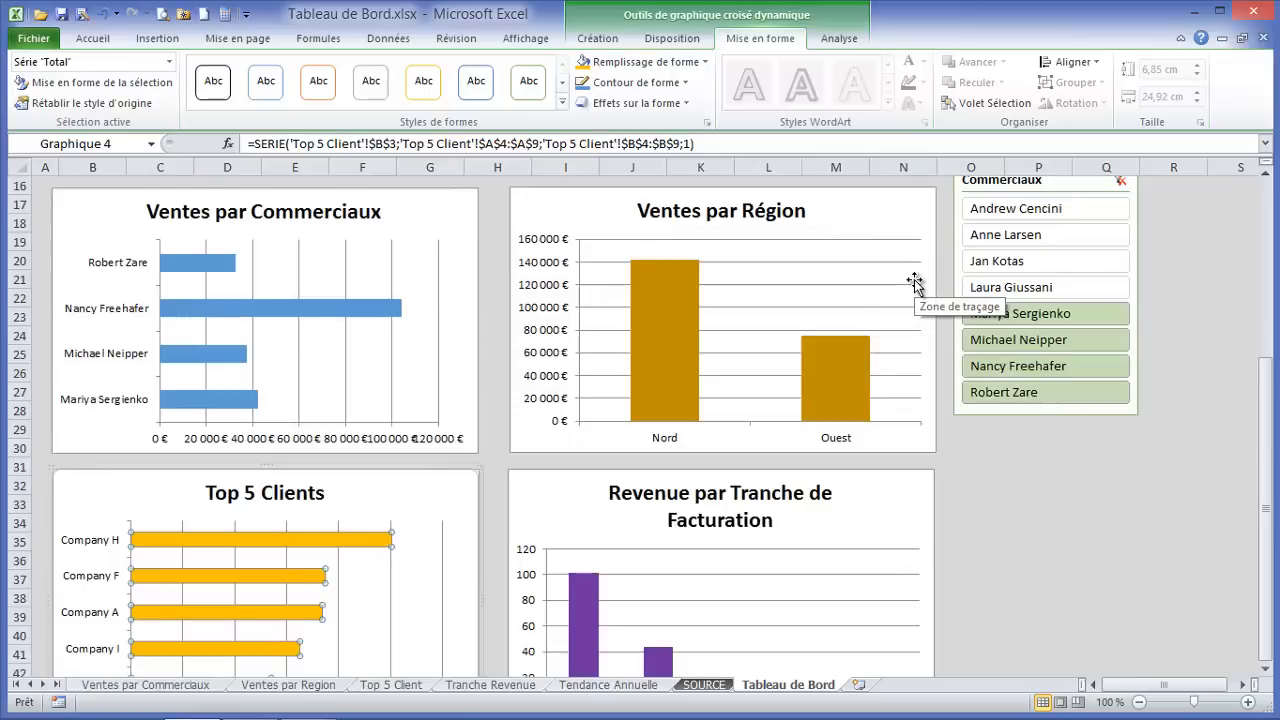
pyautogui.scroll(2, 915, 283)
pyautogui.scroll(3, 915, 283)
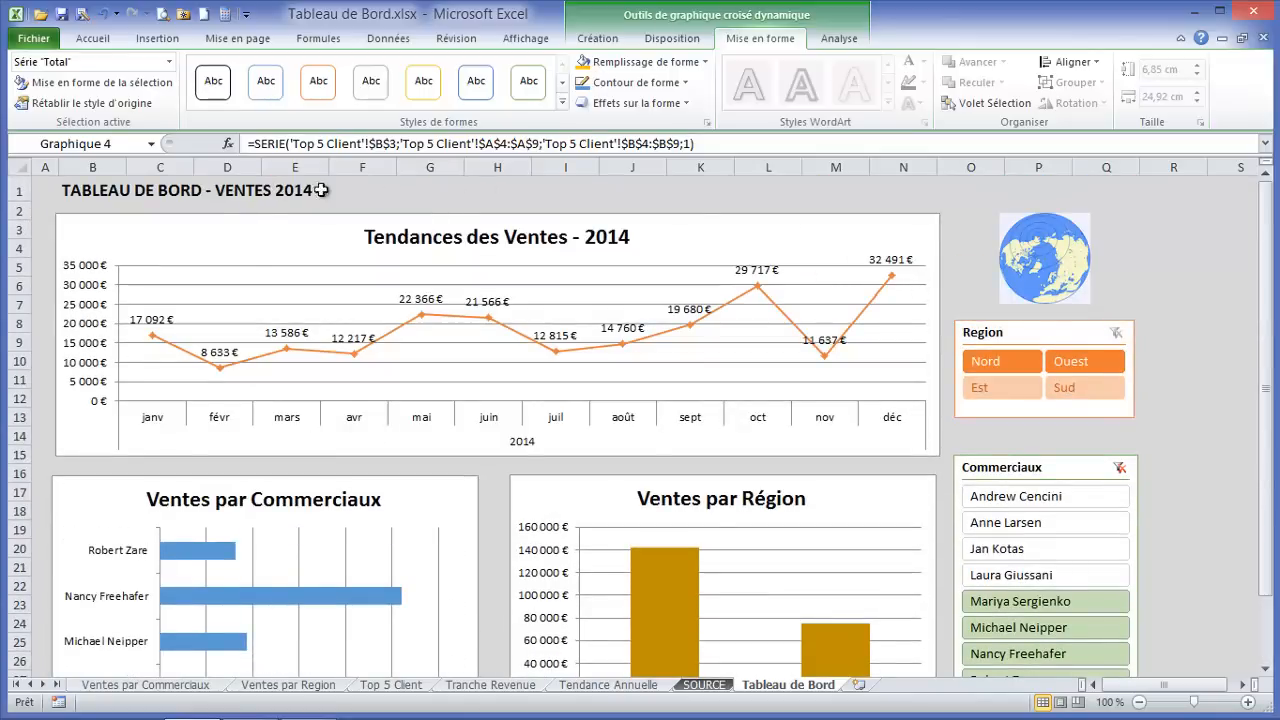
pyautogui.click(103, 193)
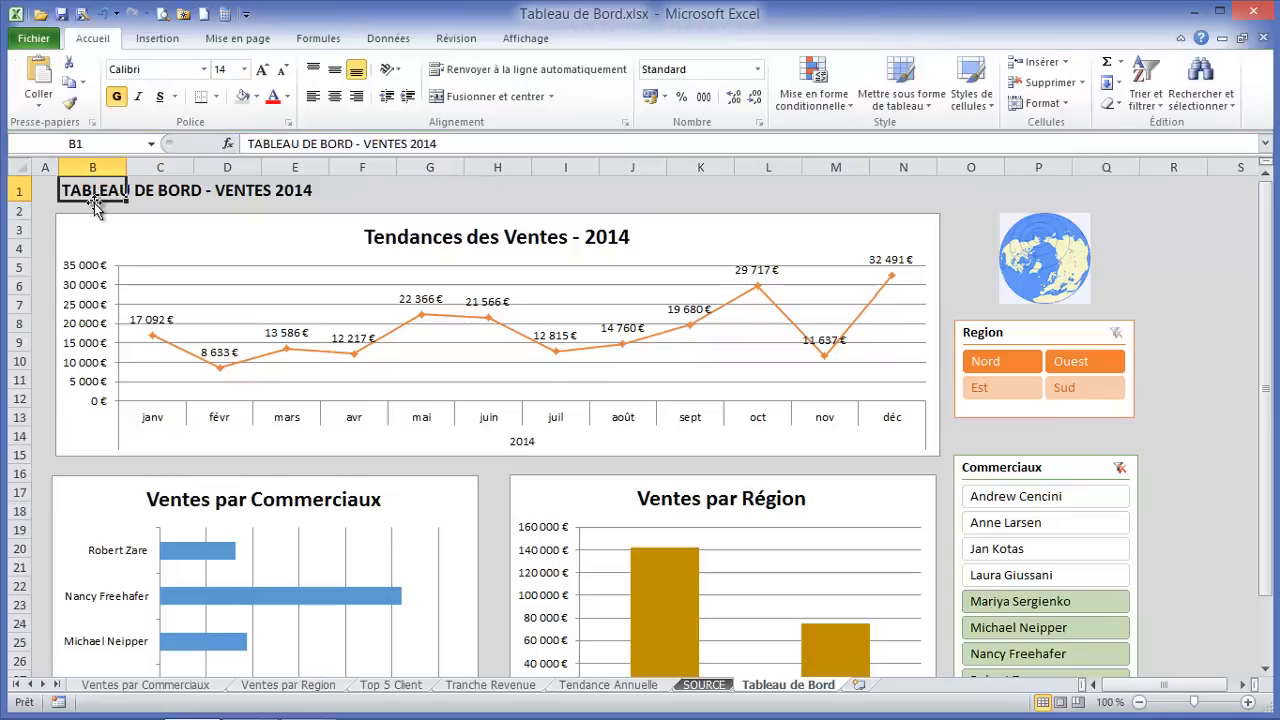